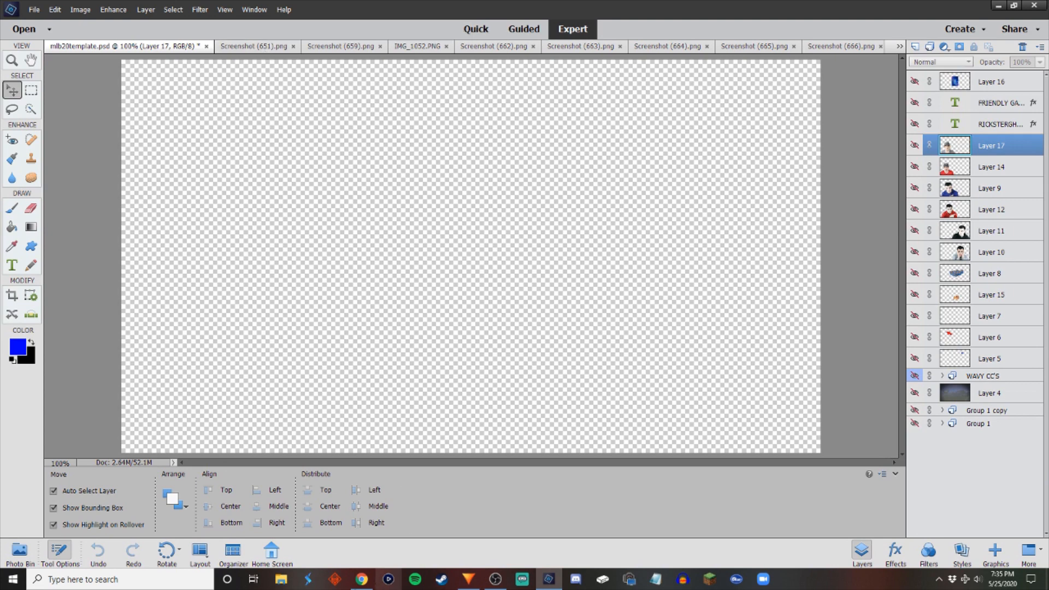
# Check Roberto Clemente's batting statistics page in the browser and return to the image editor.
pyautogui.click(354, 582)
pyautogui.click(202, 9)
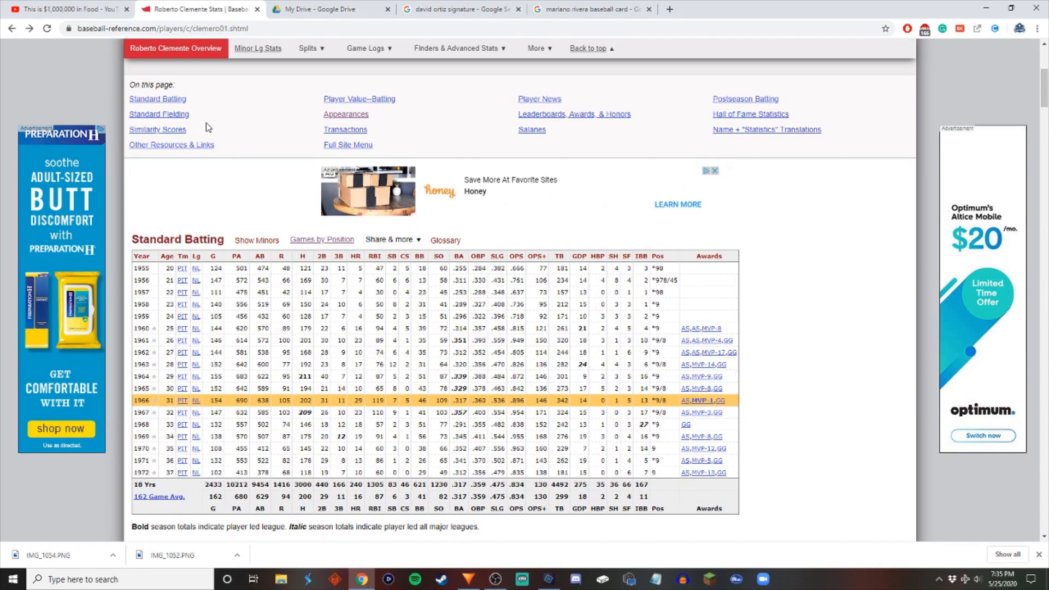
pyautogui.click(549, 579)
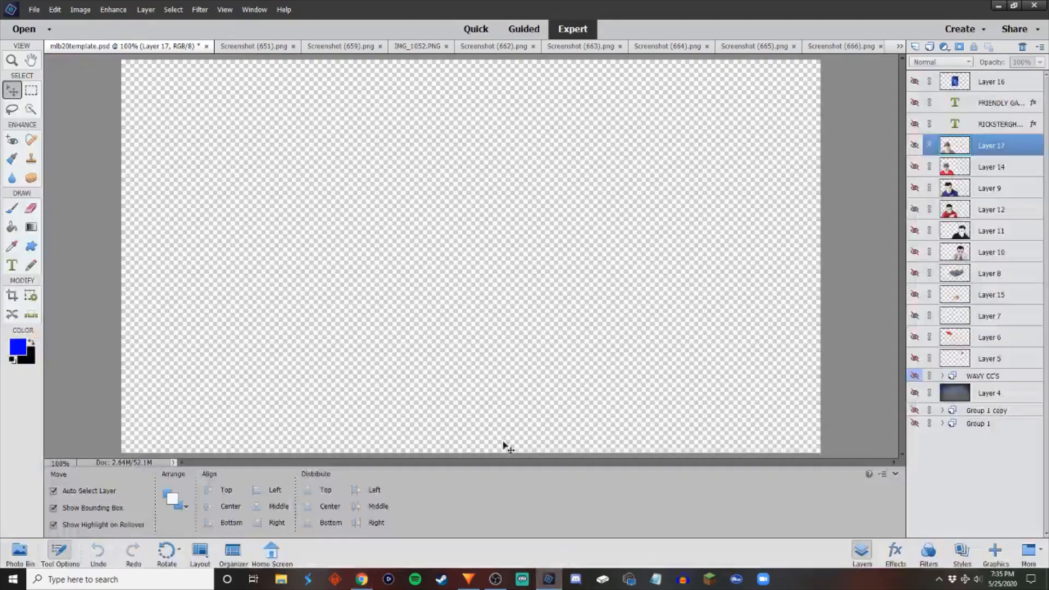
pyautogui.click(240, 48)
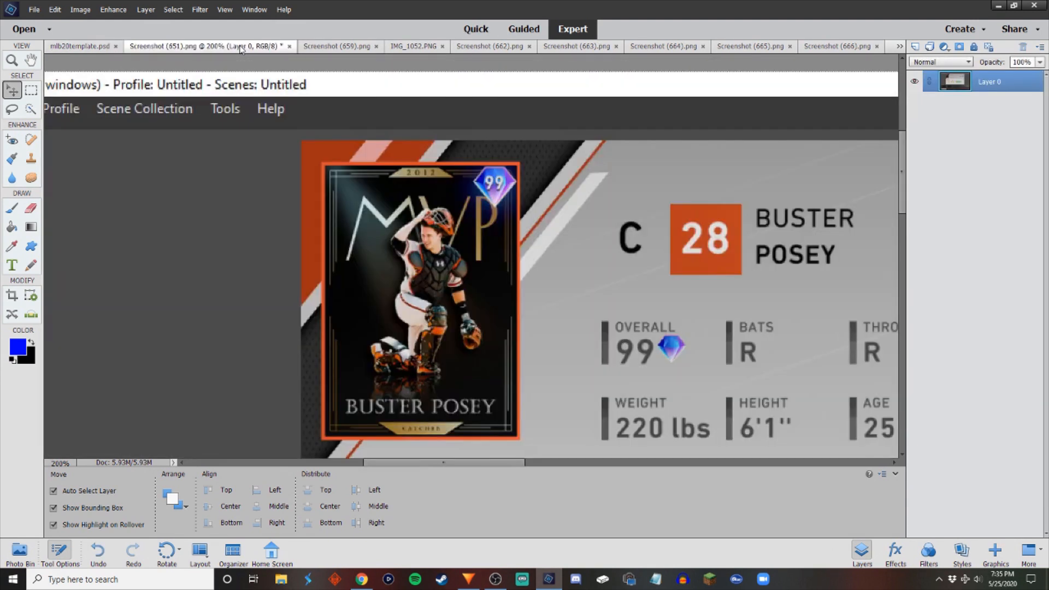
pyautogui.click(33, 91)
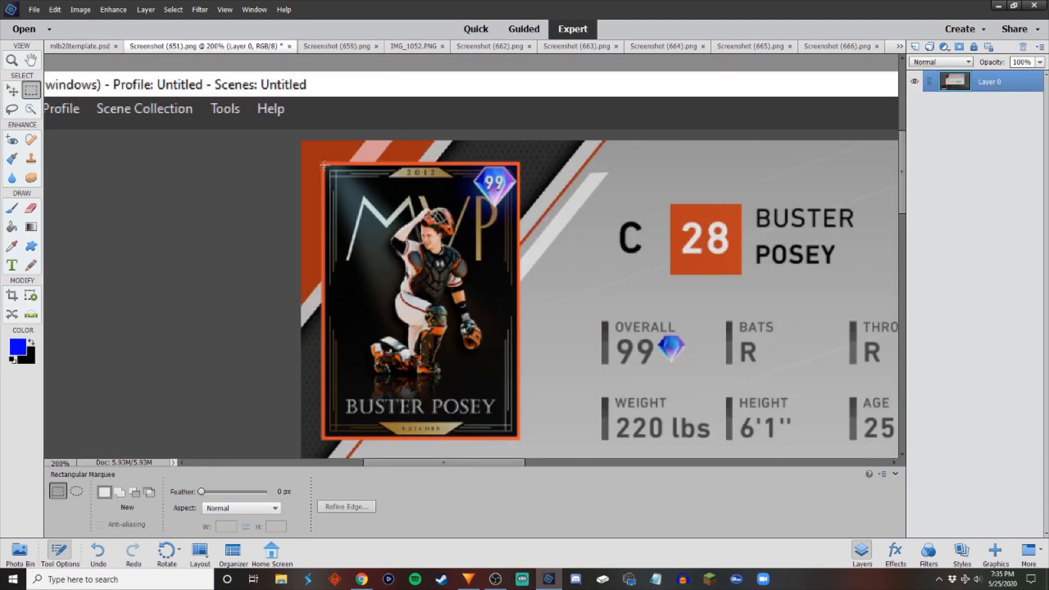
pyautogui.moveTo(325, 165); pyautogui.dragTo(517, 437)
pyautogui.hotkey('ctrl', 'd')
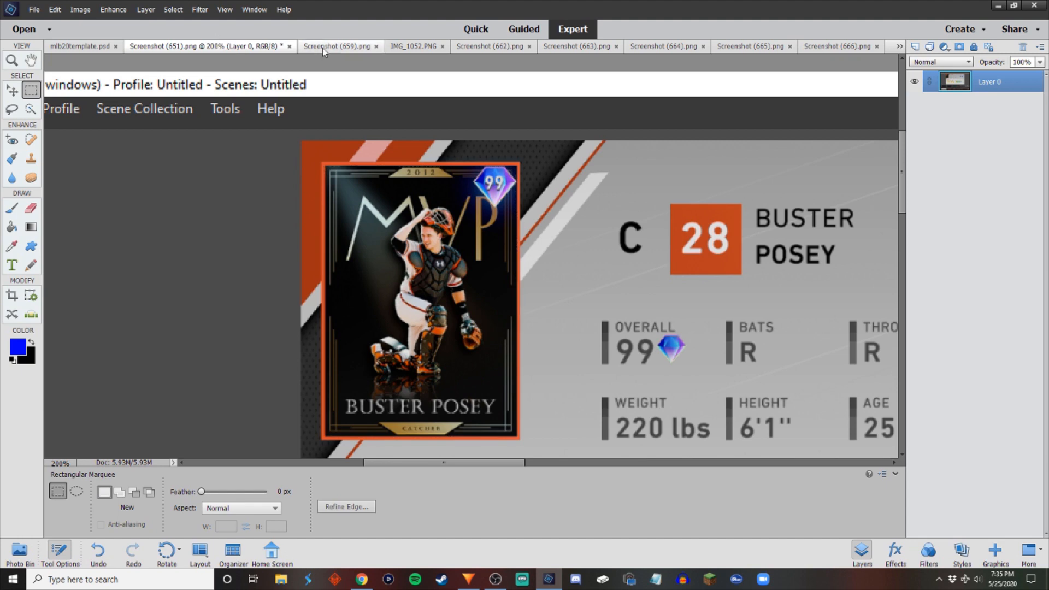
# Copy the Gary Sheffield Silver Slugger card, inside its red border, from Screenshot (659).png into mlb20template.psd.
pyautogui.click(324, 48)
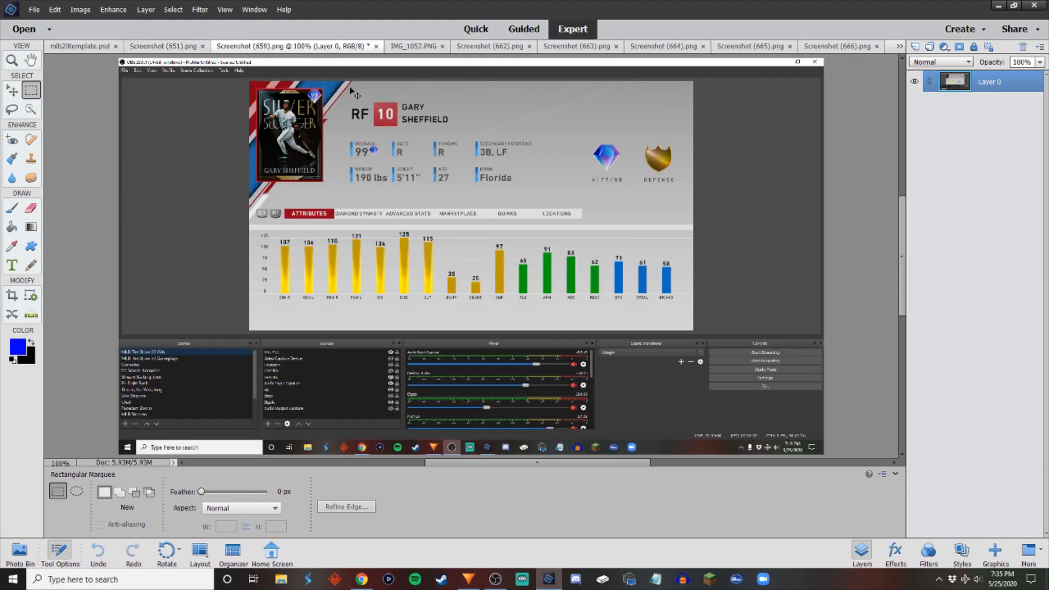
pyautogui.hotkey('ctrl', '=')
pyautogui.moveTo(484, 464); pyautogui.dragTo(406, 462)
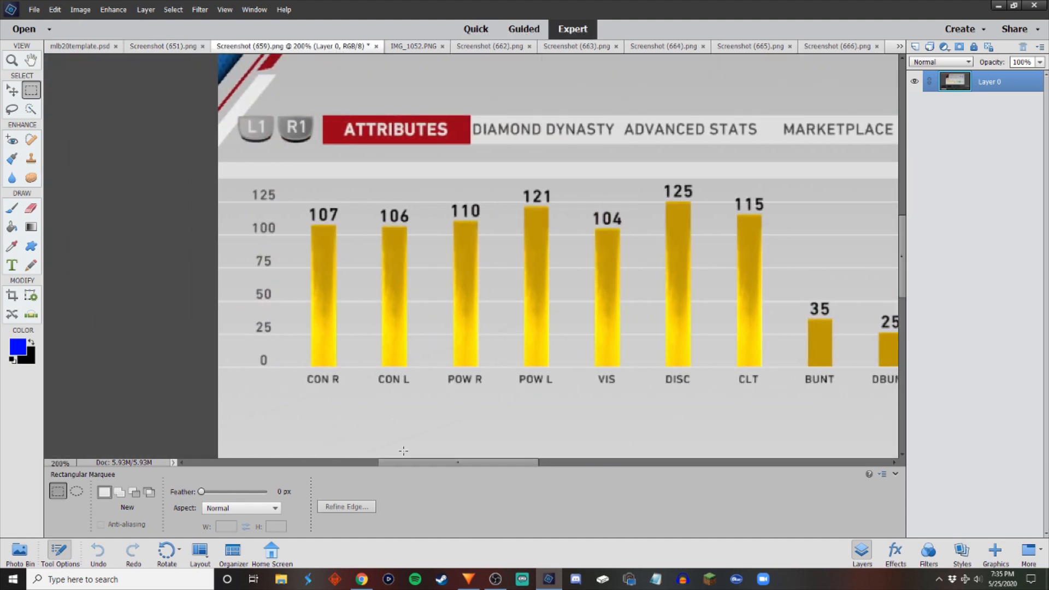
pyautogui.scroll(10, 404, 451)
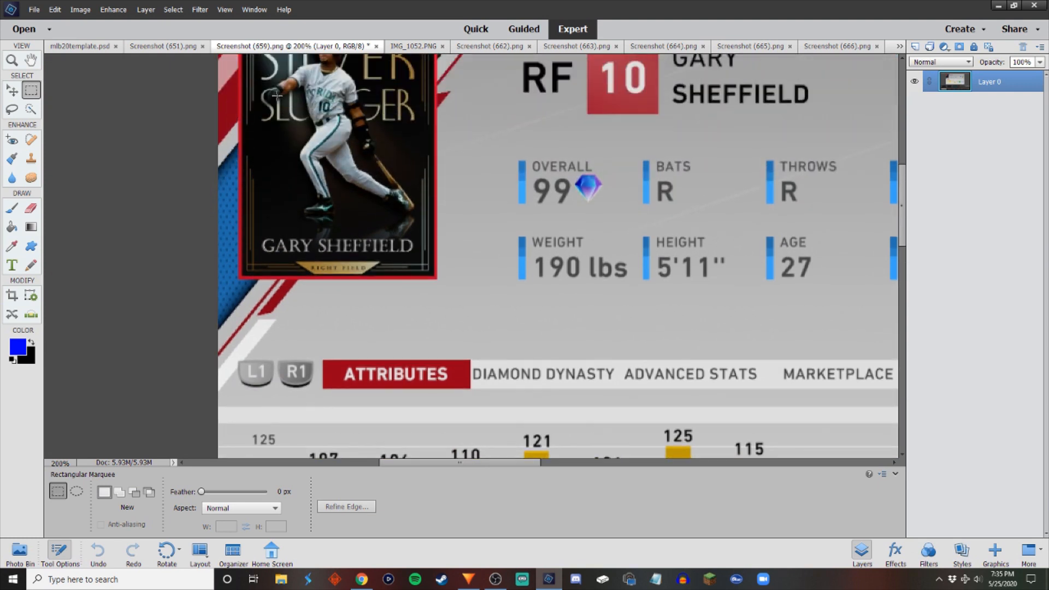
pyautogui.scroll(5, 277, 96)
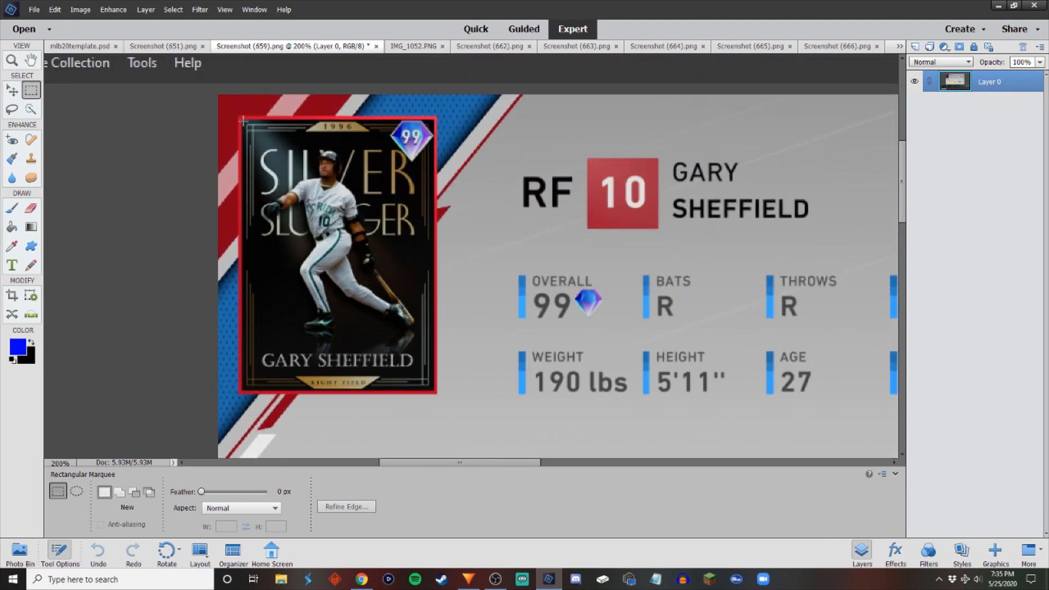
pyautogui.moveTo(243, 120); pyautogui.dragTo(432, 390)
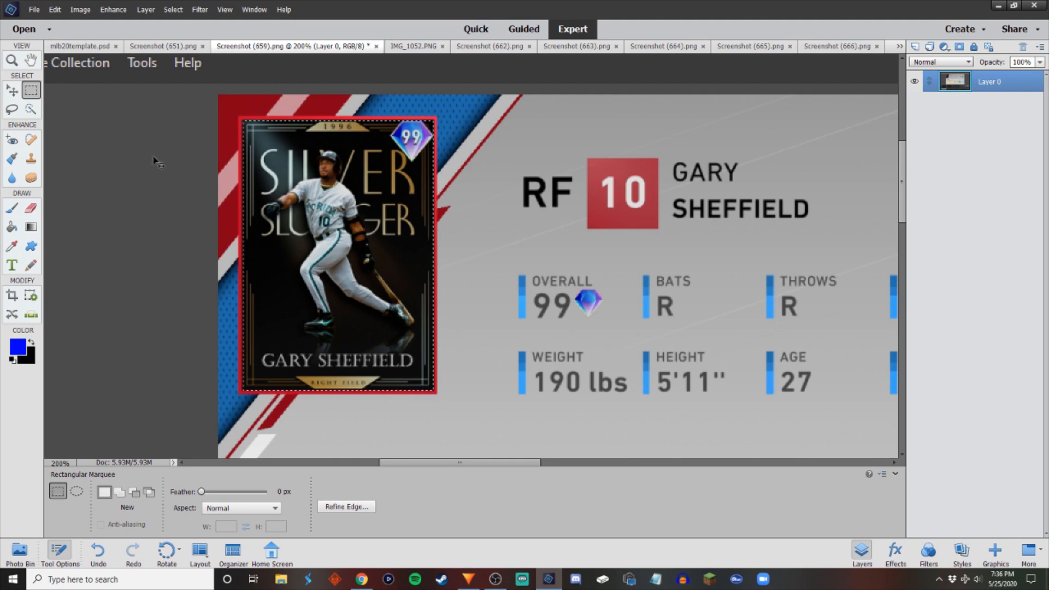
pyautogui.click(64, 45)
pyautogui.hotkey('ctrl', 'v')
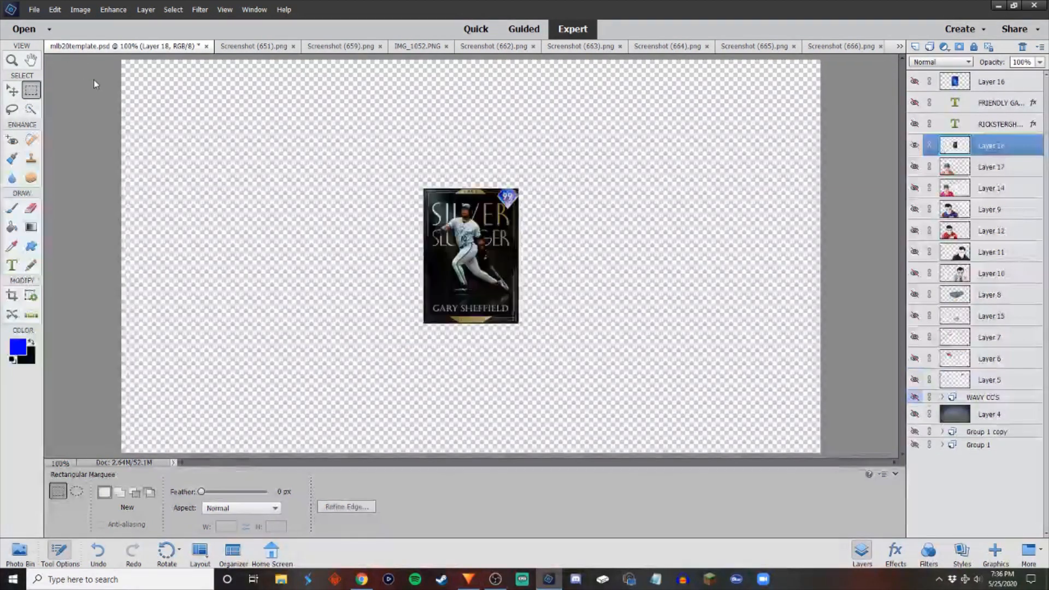
# Enlarge the pasted card proportionally until it nearly fills the canvas height, positioned slightly left of the canvas centre.
pyautogui.click(12, 91)
pyautogui.click(518, 191)
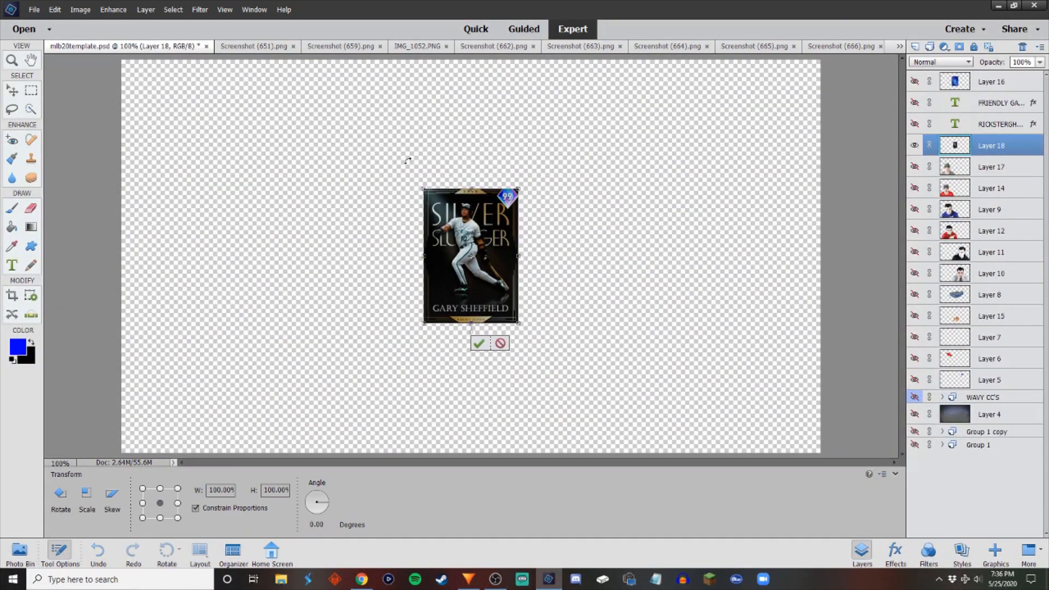
pyautogui.moveTo(518, 190); pyautogui.dragTo(623, 56)
pyautogui.moveTo(531, 137); pyautogui.dragTo(431, 229)
pyautogui.moveTo(523, 131); pyautogui.dragTo(566, 70)
pyautogui.click(526, 421)
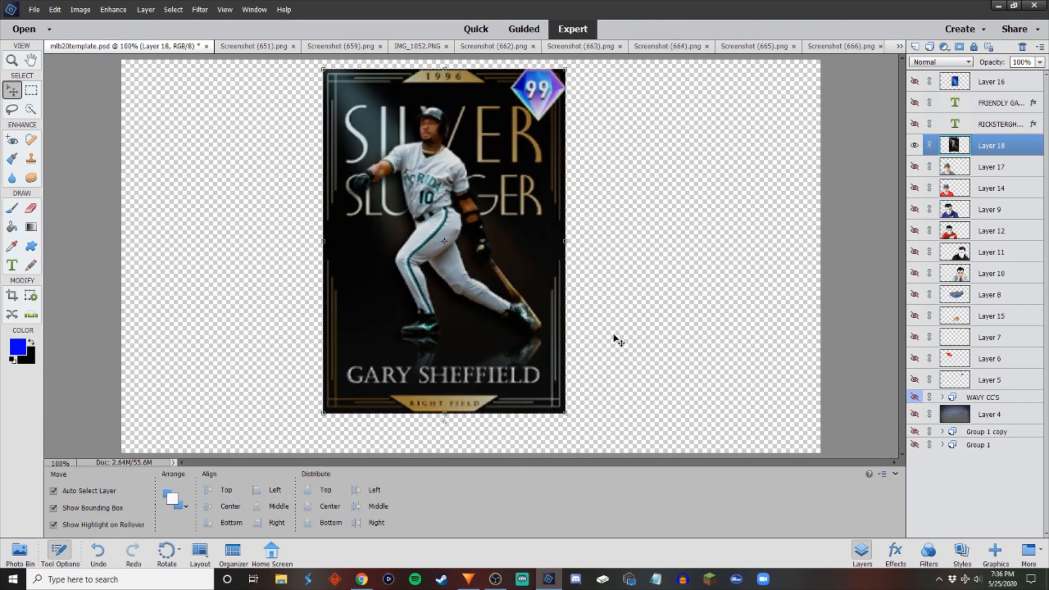
pyautogui.click(625, 331)
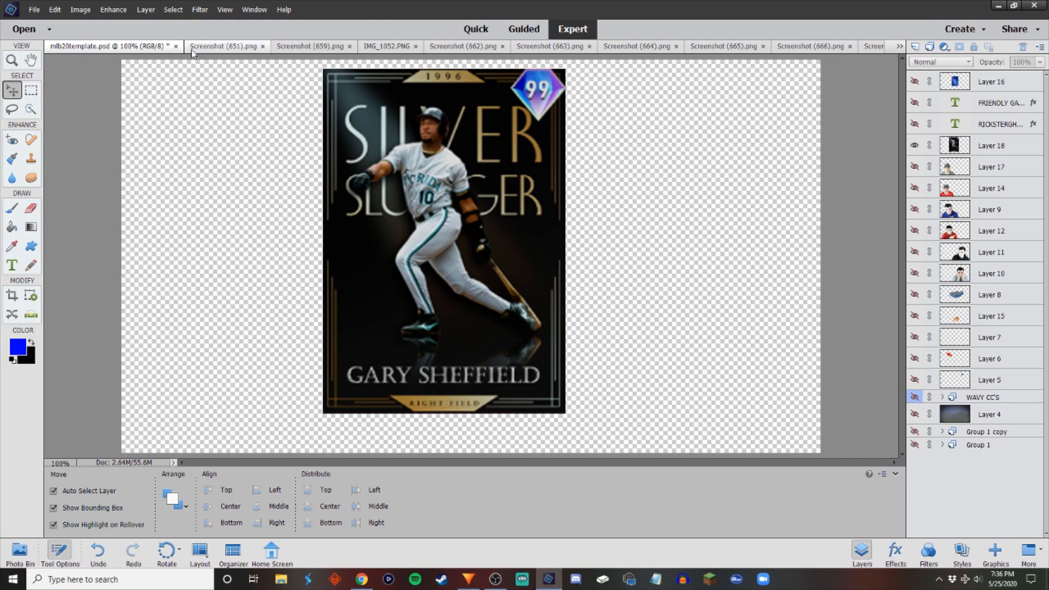
# Copy the Pirates player cutout from IMG_1052.PNG into mlb20template.psd.
pyautogui.click(208, 47)
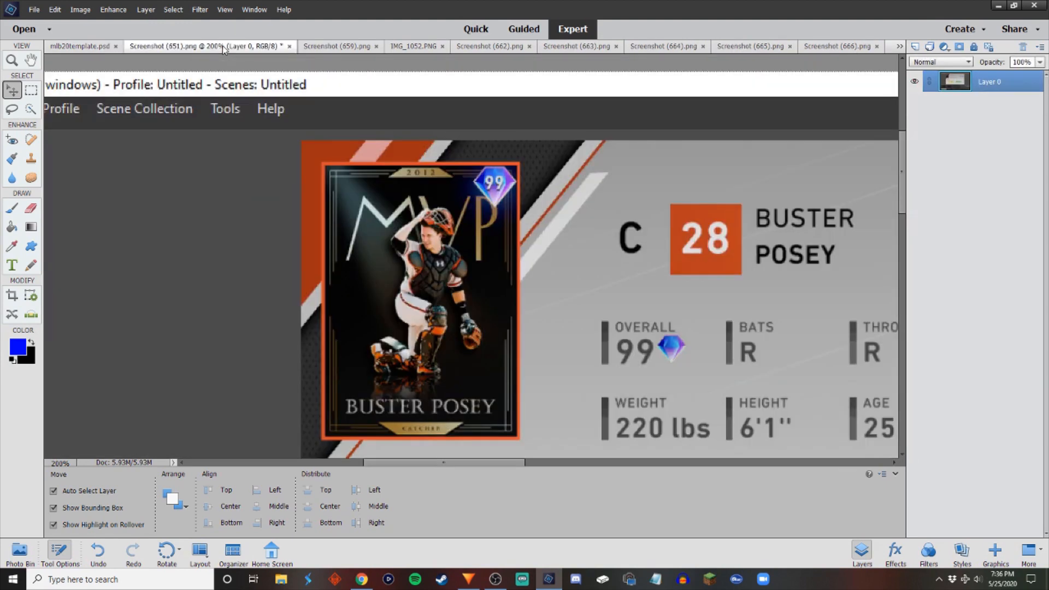
pyautogui.click(336, 47)
pyautogui.click(404, 45)
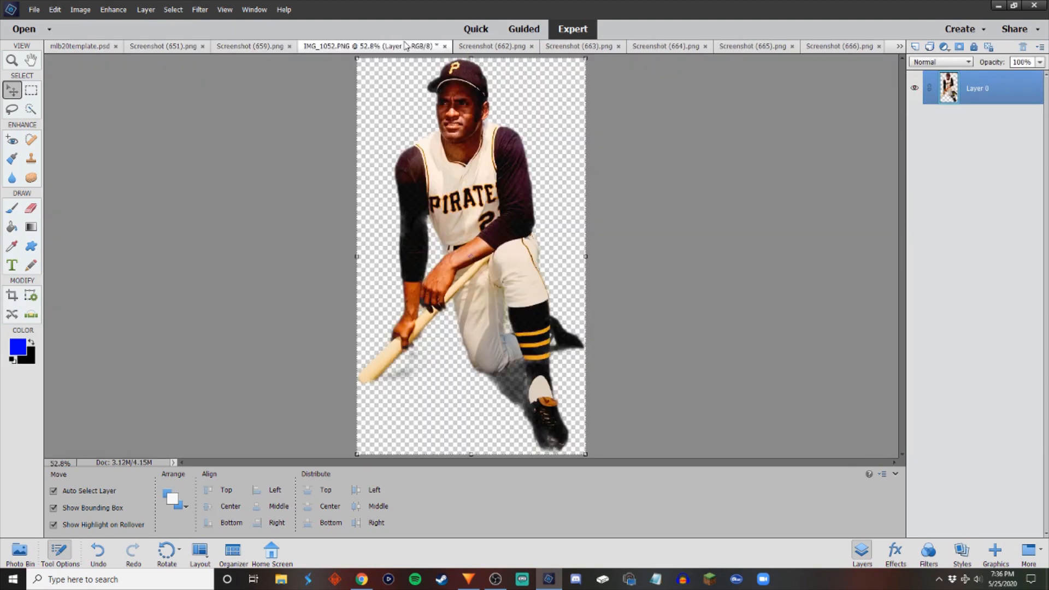
pyautogui.click(93, 48)
pyautogui.hotkey('ctrl', 'v')
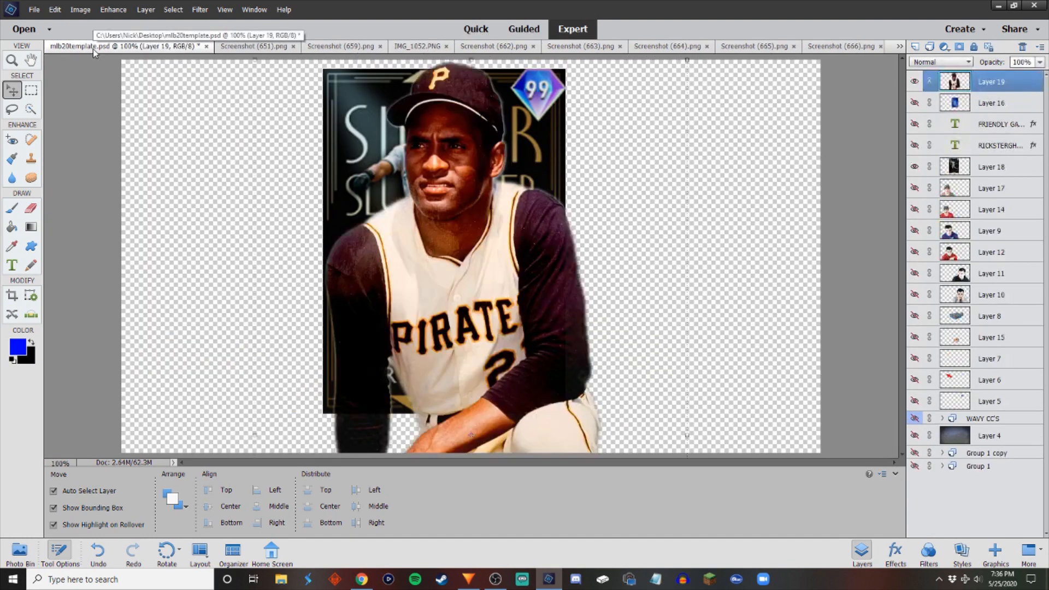
# Scale the Pirates player cutout to about 36.6% and place it centrally on the card, above the name.
pyautogui.hotkey('ctrl', 't')
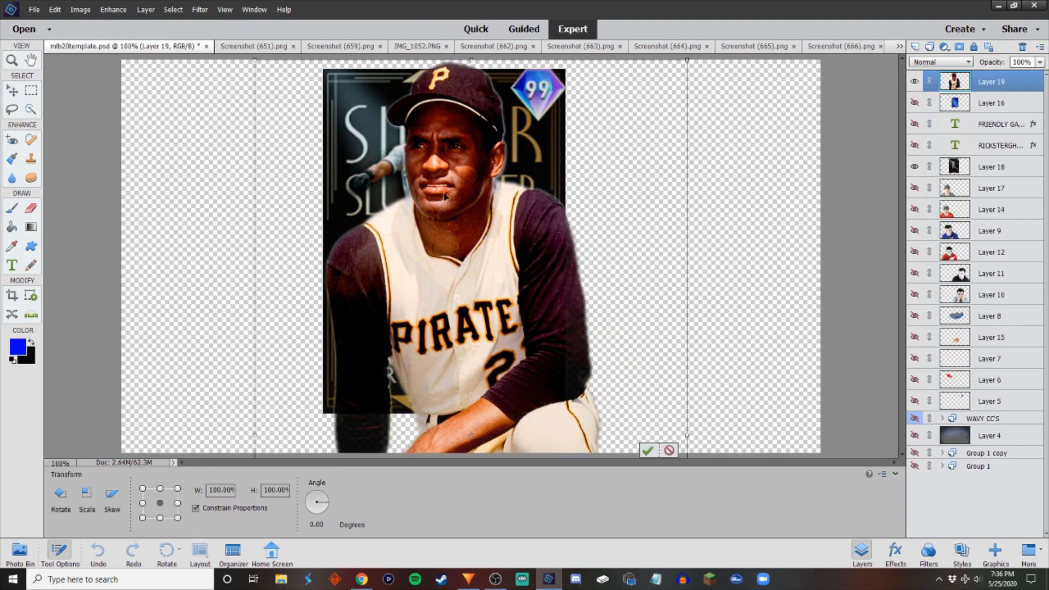
pyautogui.moveTo(444, 194); pyautogui.dragTo(385, 302)
pyautogui.moveTo(627, 168); pyautogui.dragTo(496, 396)
pyautogui.moveTo(297, 450); pyautogui.dragTo(413, 152)
pyautogui.moveTo(611, 96); pyautogui.dragTo(509, 279)
pyautogui.moveTo(391, 340); pyautogui.dragTo(411, 101)
pyautogui.moveTo(530, 66); pyautogui.dragTo(482, 149)
pyautogui.moveTo(410, 206); pyautogui.dragTo(436, 154)
pyautogui.moveTo(506, 96); pyautogui.dragTo(514, 84)
pyautogui.moveTo(453, 152); pyautogui.dragTo(456, 151)
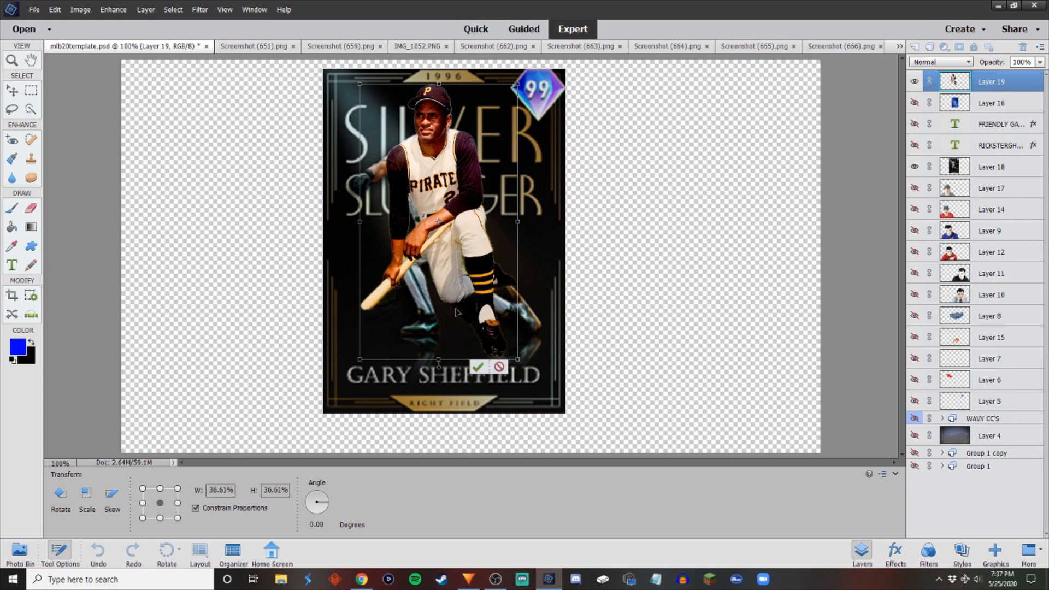
pyautogui.click(478, 366)
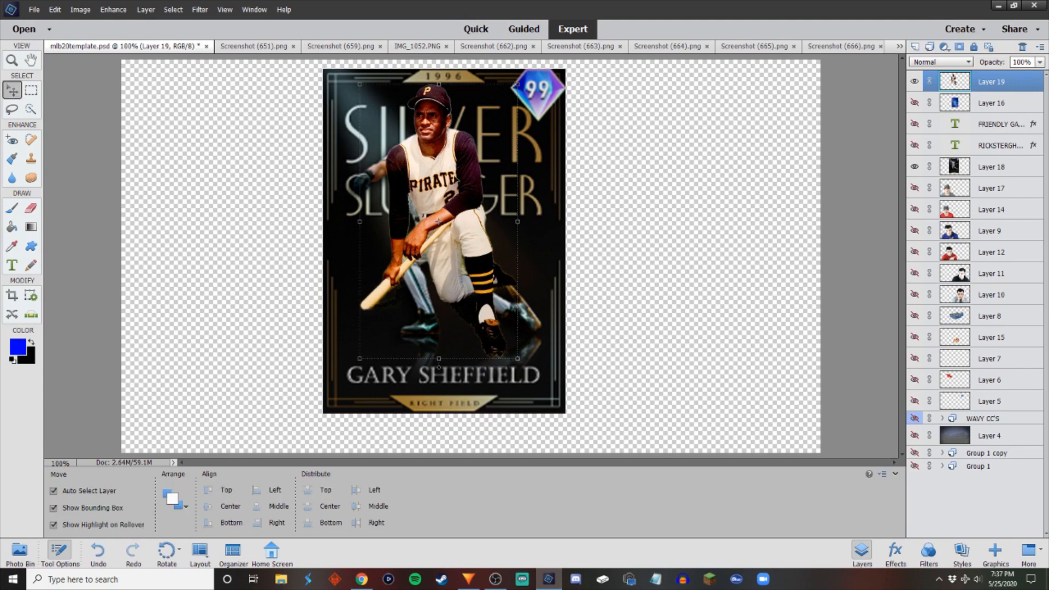
pyautogui.click(663, 216)
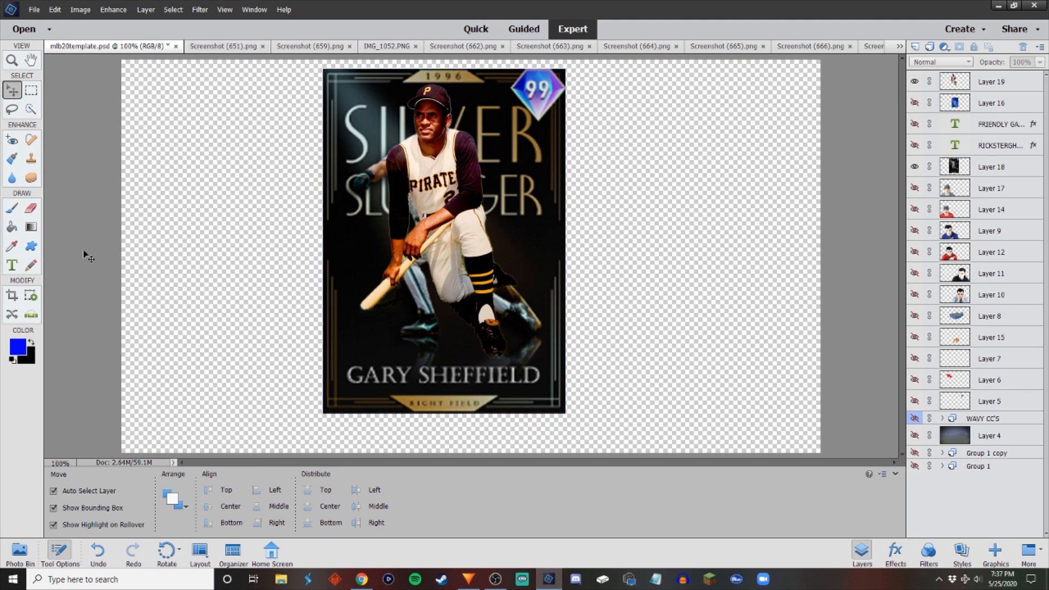
# Sample the card's dark background as the foreground colour for the Brush tool.
pyautogui.click(12, 248)
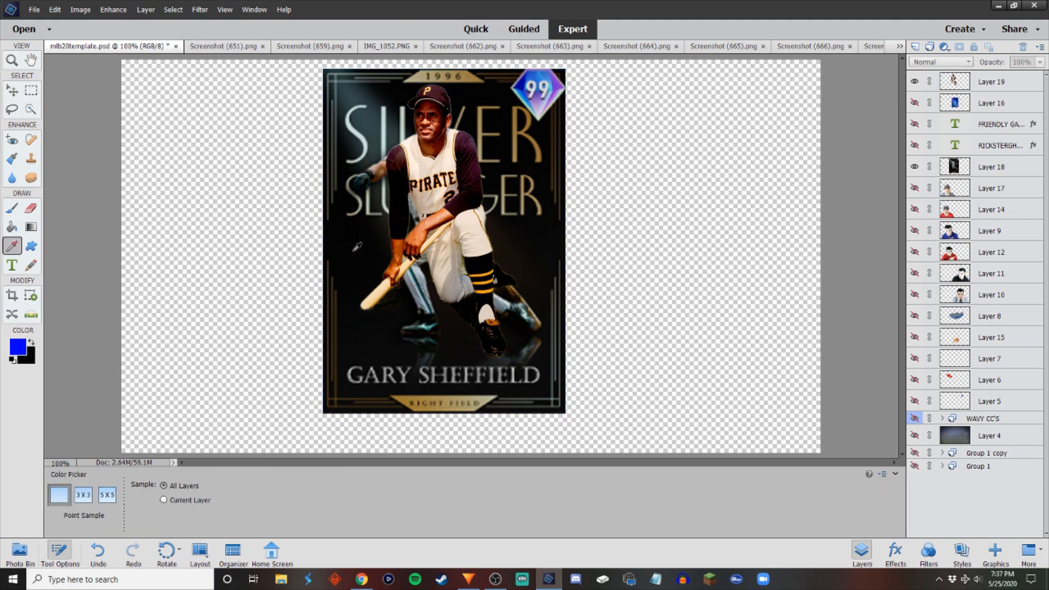
pyautogui.click(355, 247)
pyautogui.click(12, 209)
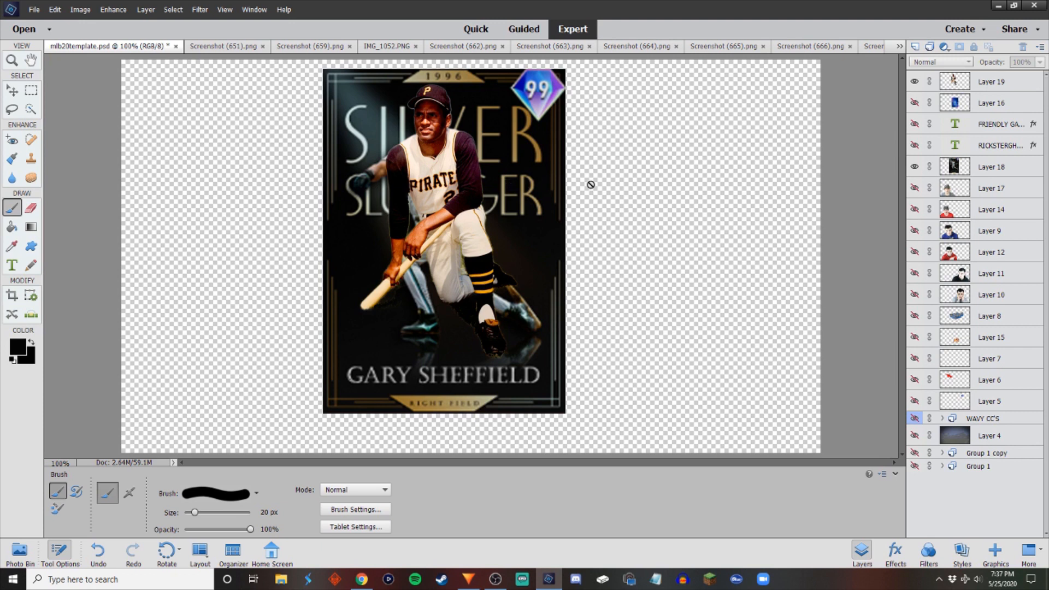
# On Layer 18, paint over the original batter's visible outstretched forearm with a 7 px brush.
pyautogui.click(988, 172)
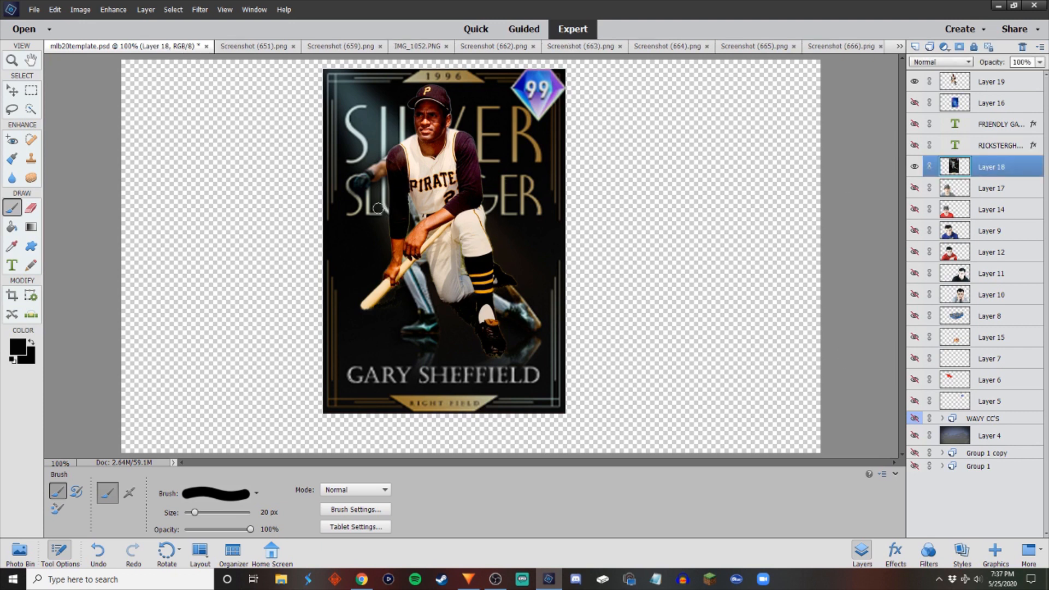
pyautogui.hotkey('ctrl', '=')
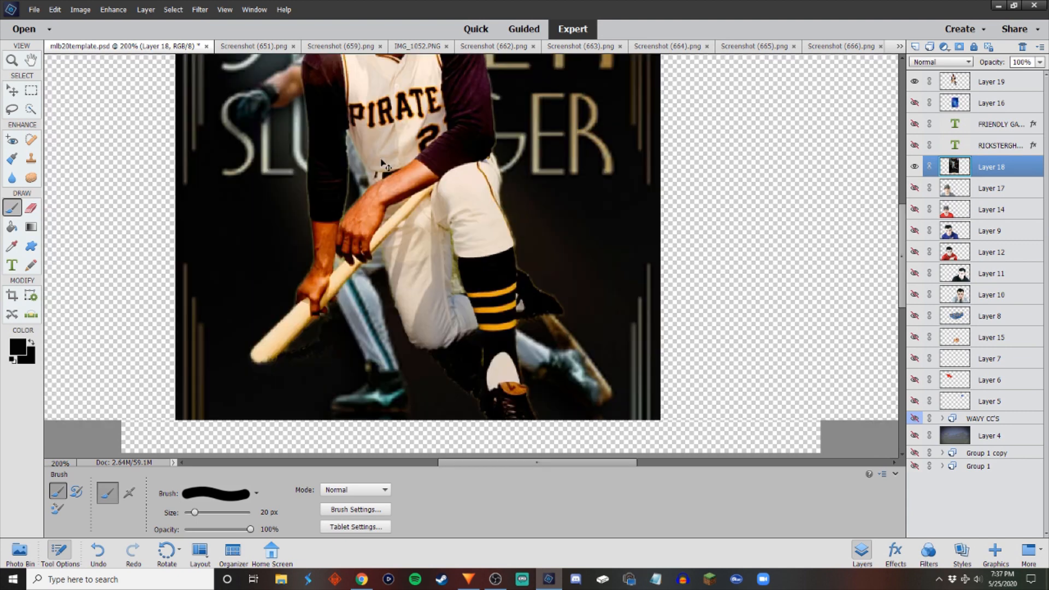
pyautogui.scroll(5, 328, 207)
pyautogui.scroll(2, 321, 207)
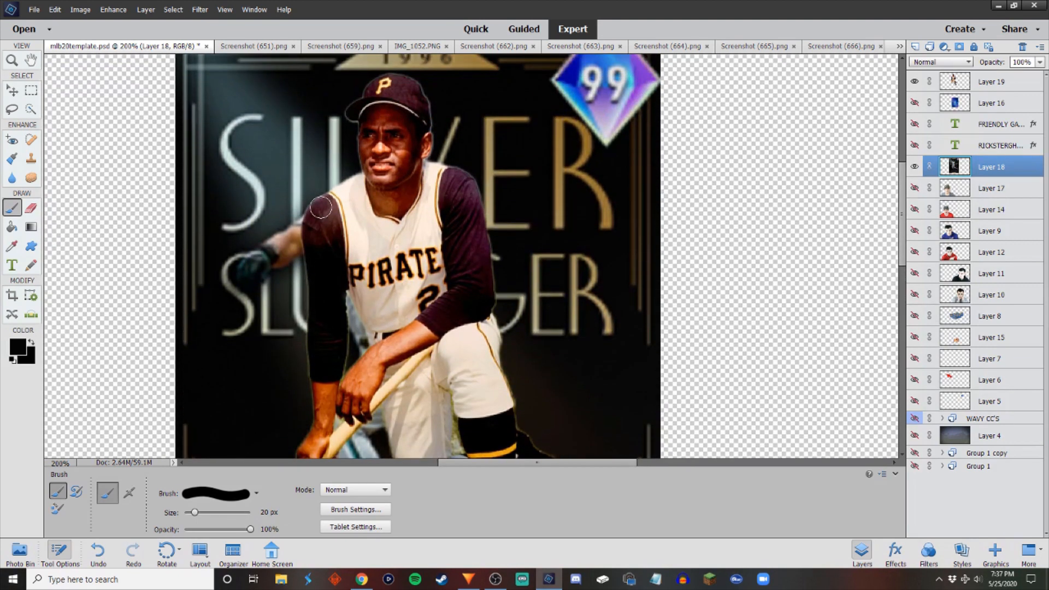
pyautogui.press('[')
pyautogui.press('[')
pyautogui.press('[')
pyautogui.press('[')
pyautogui.press('[')
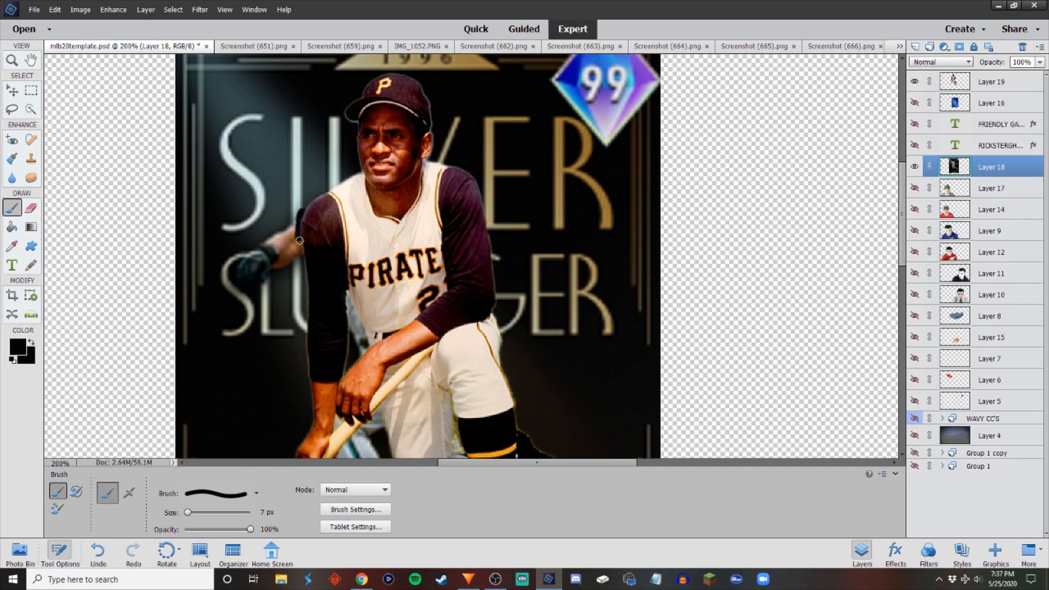
pyautogui.moveTo(284, 265)
pyautogui.mouseDown()
pyautogui.moveTo(292, 227)
pyautogui.moveTo(296, 264)
pyautogui.moveTo(293, 237)
pyautogui.moveTo(286, 262)
pyautogui.moveTo(275, 244)
pyautogui.mouseUp()
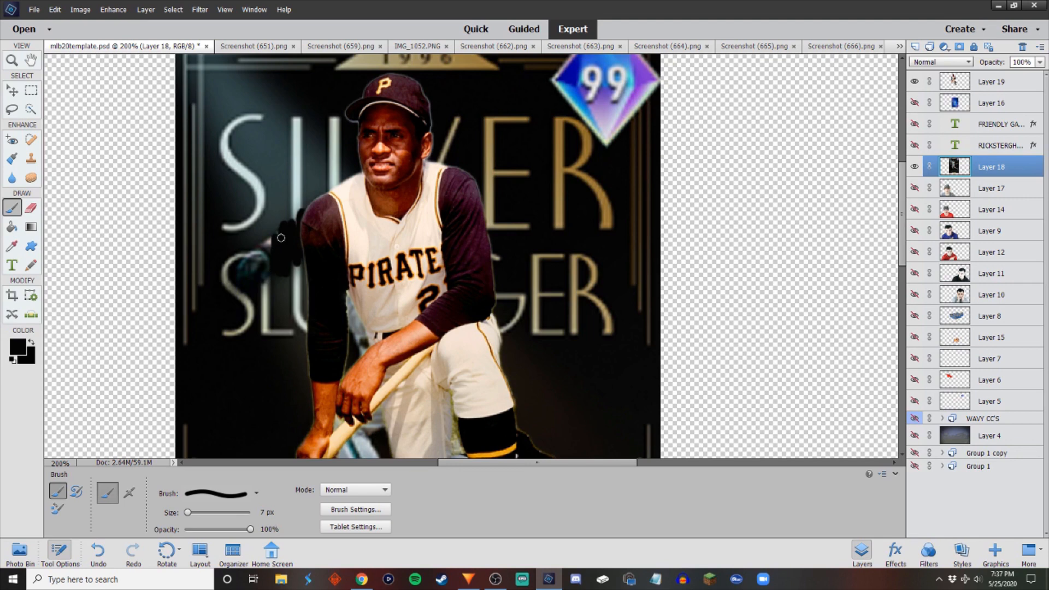
# Enlarge the brush to 15 px and paint over the original batter's gloved hand beside the SLUGGER lettering.
pyautogui.press(']')
pyautogui.press(']')
pyautogui.press(']')
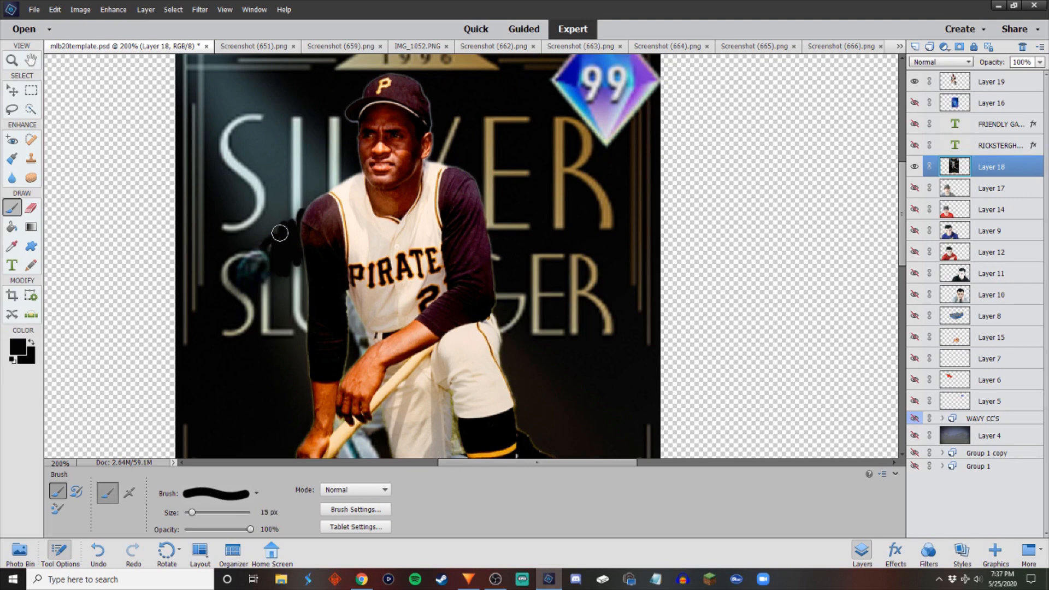
pyautogui.moveTo(269, 246)
pyautogui.mouseDown()
pyautogui.moveTo(245, 280)
pyautogui.moveTo(267, 261)
pyautogui.moveTo(252, 282)
pyautogui.moveTo(278, 270)
pyautogui.mouseUp()
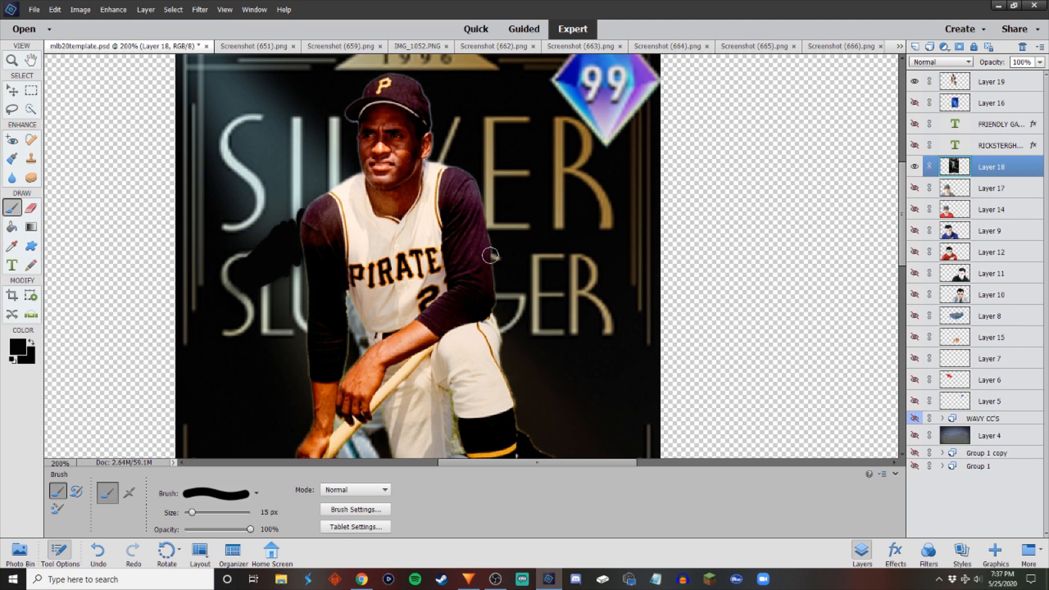
# Hide Layer 19 and paint in the sampled black around the original batter's head, shoulders, rear arm and torso.
pyautogui.scroll(-5, 490, 255)
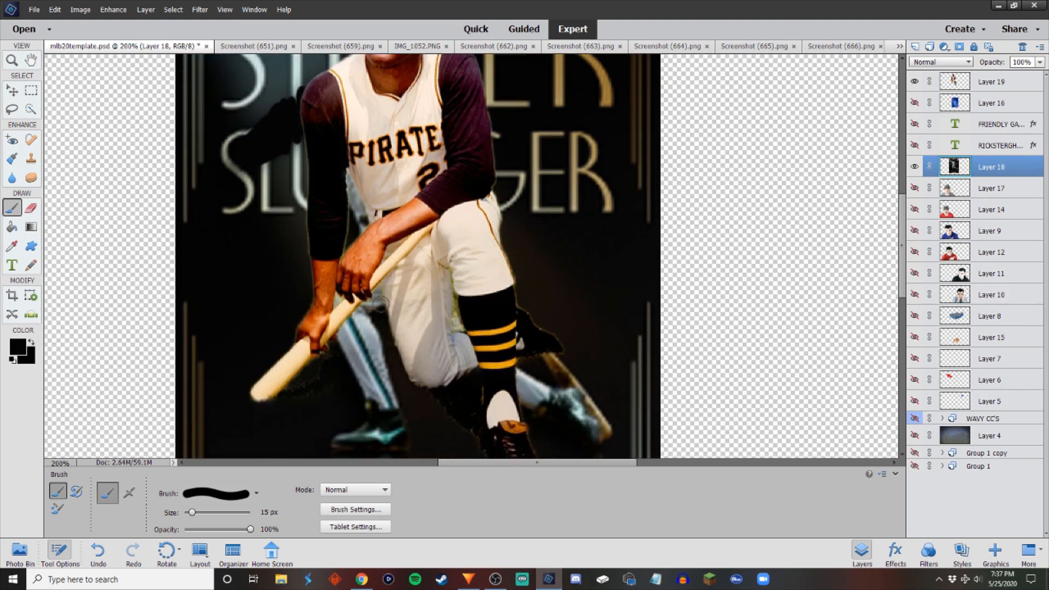
pyautogui.click(917, 82)
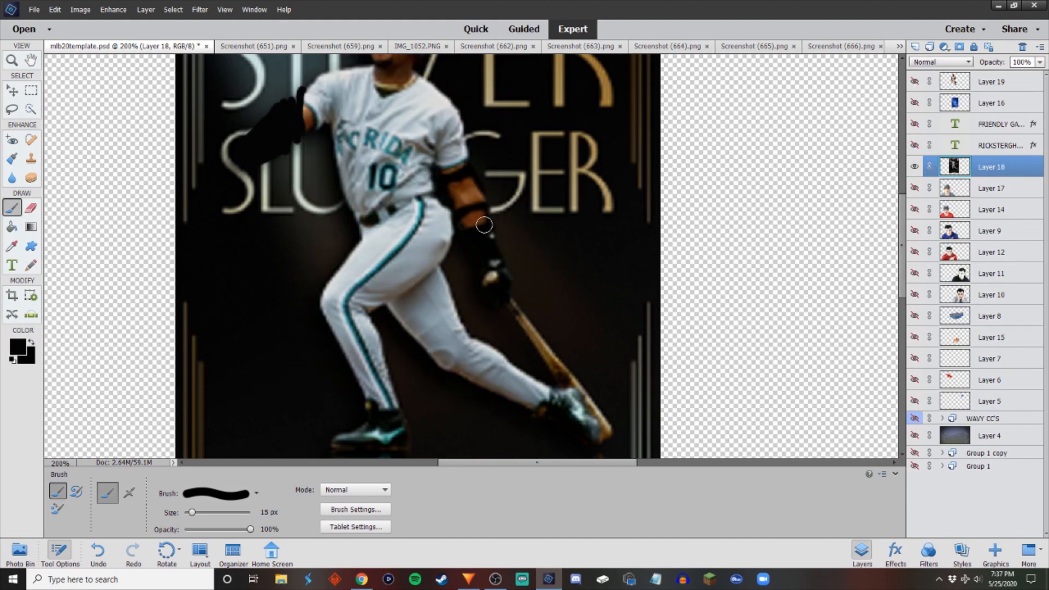
pyautogui.moveTo(484, 225); pyautogui.dragTo(451, 125)
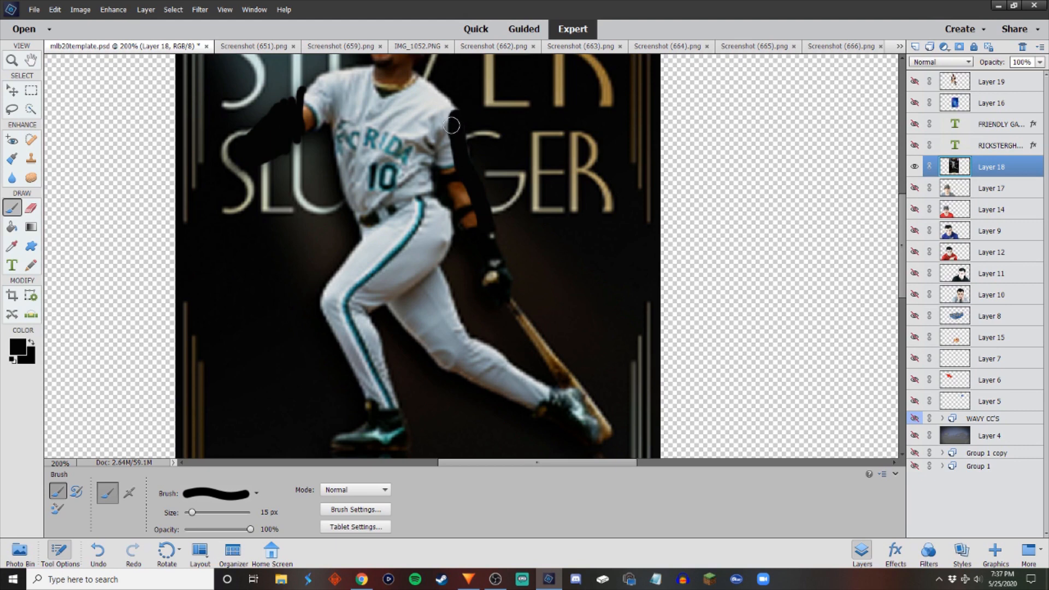
pyautogui.scroll(1, 452, 129)
pyautogui.moveTo(458, 163)
pyautogui.mouseDown()
pyautogui.moveTo(445, 143)
pyautogui.moveTo(390, 124)
pyautogui.moveTo(369, 142)
pyautogui.moveTo(417, 131)
pyautogui.moveTo(423, 166)
pyautogui.moveTo(409, 193)
pyautogui.moveTo(418, 145)
pyautogui.moveTo(394, 192)
pyautogui.moveTo(408, 148)
pyautogui.moveTo(384, 188)
pyautogui.moveTo(397, 152)
pyautogui.moveTo(376, 155)
pyautogui.moveTo(376, 196)
pyautogui.moveTo(308, 211)
pyautogui.moveTo(306, 253)
pyautogui.moveTo(335, 254)
pyautogui.moveTo(350, 312)
pyautogui.mouseUp()
pyautogui.scroll(1, 414, 131)
pyautogui.scroll(1, 415, 132)
# Paint black over the outer edge of the batter's front leg, waist and front shoe with the 15 px brush.
pyautogui.scroll(-3, 385, 210)
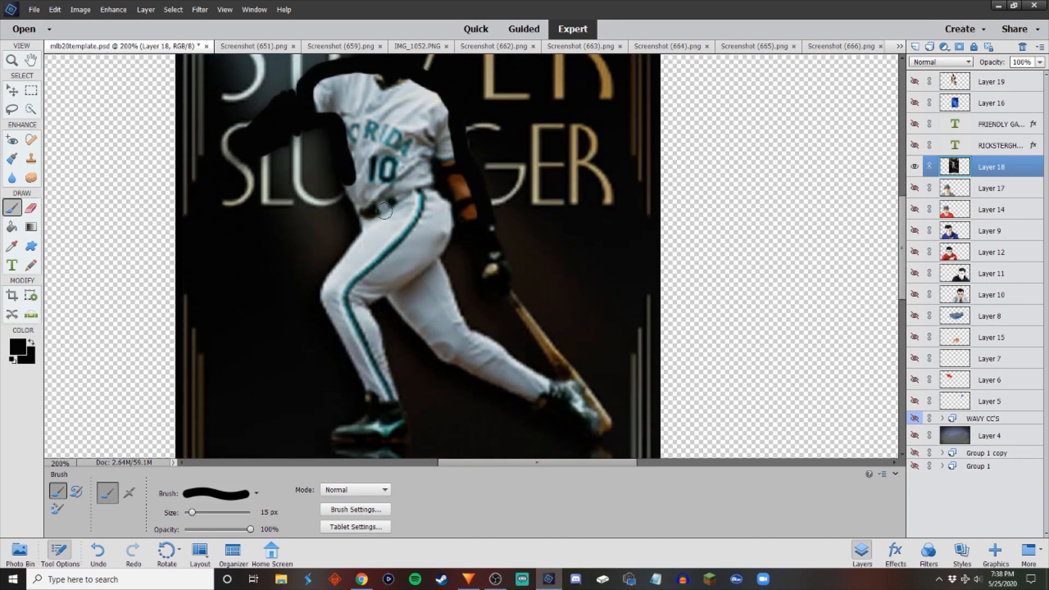
pyautogui.scroll(-1, 385, 210)
pyautogui.moveTo(410, 378)
pyautogui.mouseDown()
pyautogui.moveTo(335, 370)
pyautogui.moveTo(368, 349)
pyautogui.moveTo(325, 249)
pyautogui.moveTo(327, 206)
pyautogui.moveTo(364, 167)
pyautogui.moveTo(358, 188)
pyautogui.mouseUp()
pyautogui.scroll(1, 349, 184)
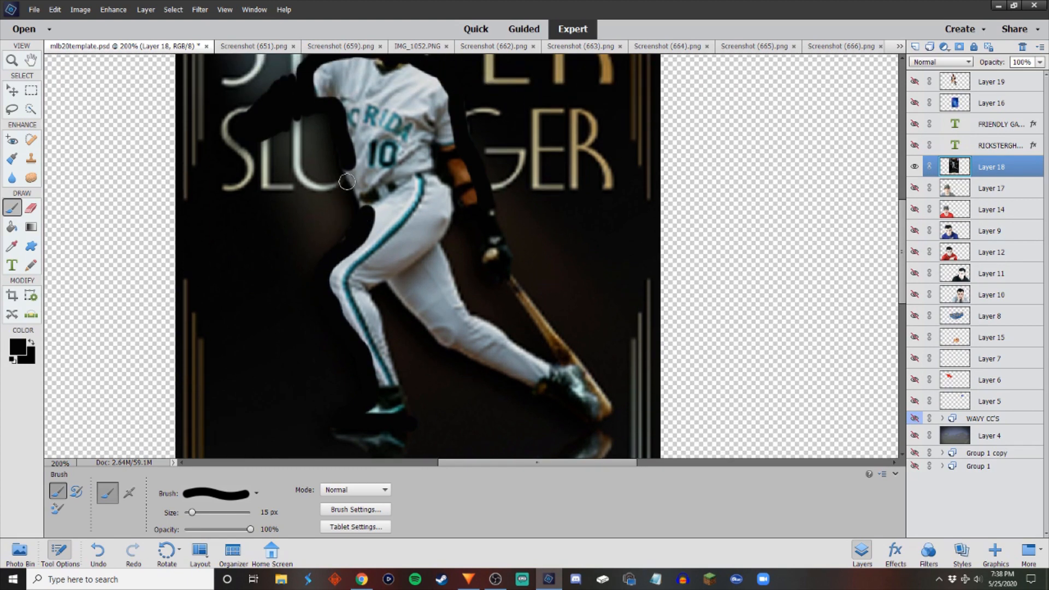
# Paint over the batter's shoulders, jersey, bat arm and entire front leg in black, enlarging the brush in stages.
pyautogui.scroll(1, 435, 151)
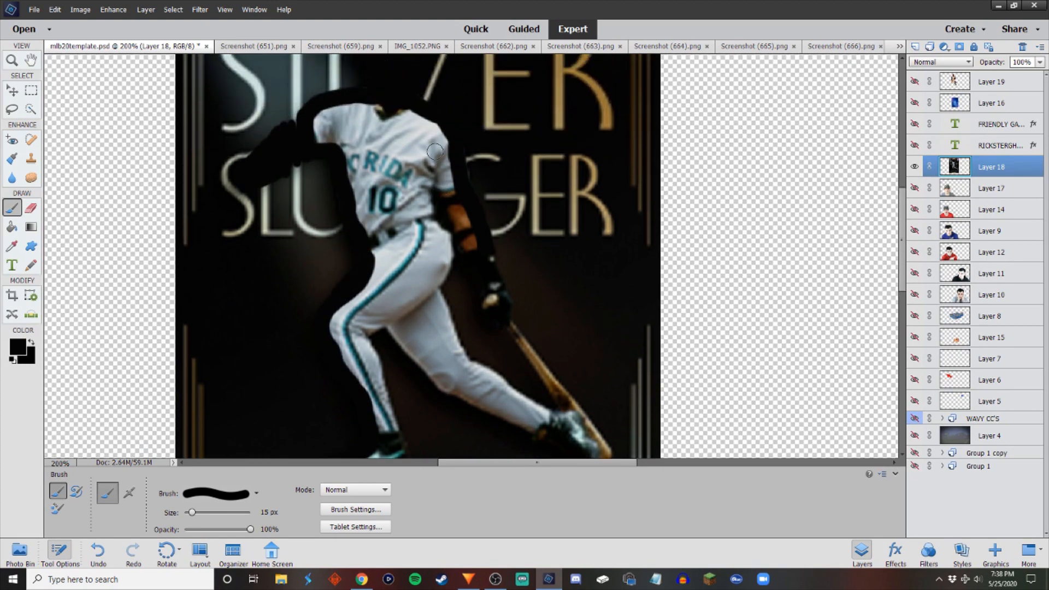
pyautogui.moveTo(442, 134)
pyautogui.mouseDown()
pyautogui.moveTo(355, 107)
pyautogui.moveTo(305, 131)
pyautogui.moveTo(400, 126)
pyautogui.moveTo(444, 164)
pyautogui.moveTo(449, 148)
pyautogui.moveTo(412, 120)
pyautogui.moveTo(321, 135)
pyautogui.moveTo(405, 140)
pyautogui.moveTo(366, 151)
pyautogui.moveTo(340, 137)
pyautogui.moveTo(424, 146)
pyautogui.moveTo(477, 264)
pyautogui.moveTo(445, 198)
pyautogui.moveTo(446, 259)
pyautogui.moveTo(450, 245)
pyautogui.moveTo(436, 287)
pyautogui.moveTo(365, 327)
pyautogui.moveTo(432, 246)
pyautogui.mouseUp()
pyautogui.press(']')
pyautogui.press(']')
pyautogui.press(']')
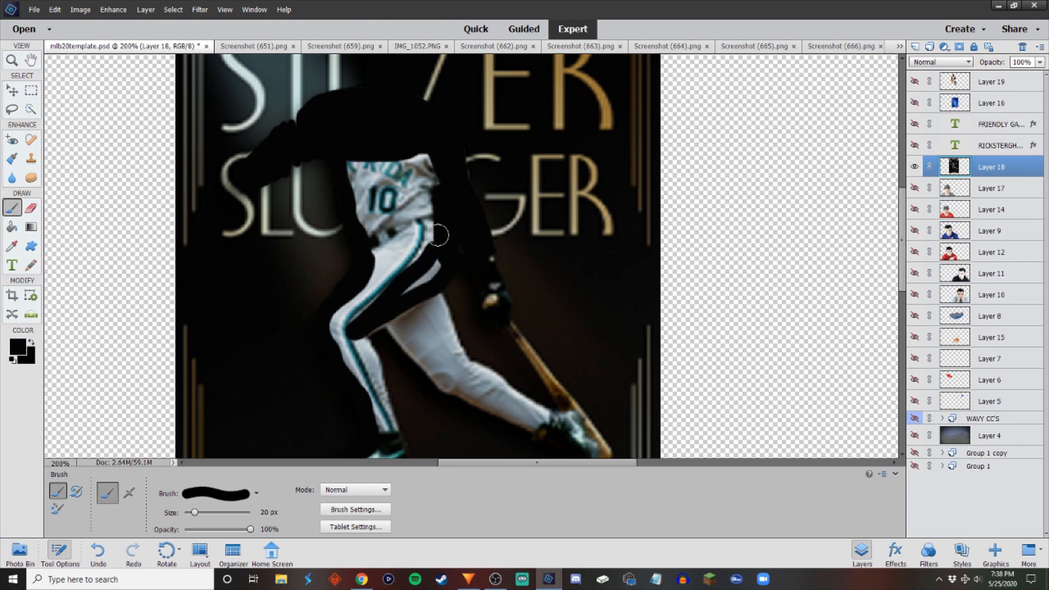
pyautogui.press(']')
pyautogui.moveTo(422, 170)
pyautogui.mouseDown()
pyautogui.moveTo(361, 179)
pyautogui.moveTo(353, 170)
pyautogui.moveTo(393, 261)
pyautogui.moveTo(431, 197)
pyautogui.moveTo(415, 275)
pyautogui.moveTo(402, 283)
pyautogui.moveTo(404, 200)
pyautogui.moveTo(390, 306)
pyautogui.moveTo(414, 167)
pyautogui.moveTo(391, 149)
pyautogui.moveTo(349, 194)
pyautogui.moveTo(393, 332)
pyautogui.moveTo(339, 350)
pyautogui.moveTo(408, 352)
pyautogui.mouseUp()
# Paint out the rear leg and bat with a 50 px brush, and the floor reflections and GARY SHEFFIELD name at 40 px.
pyautogui.scroll(-5, 410, 167)
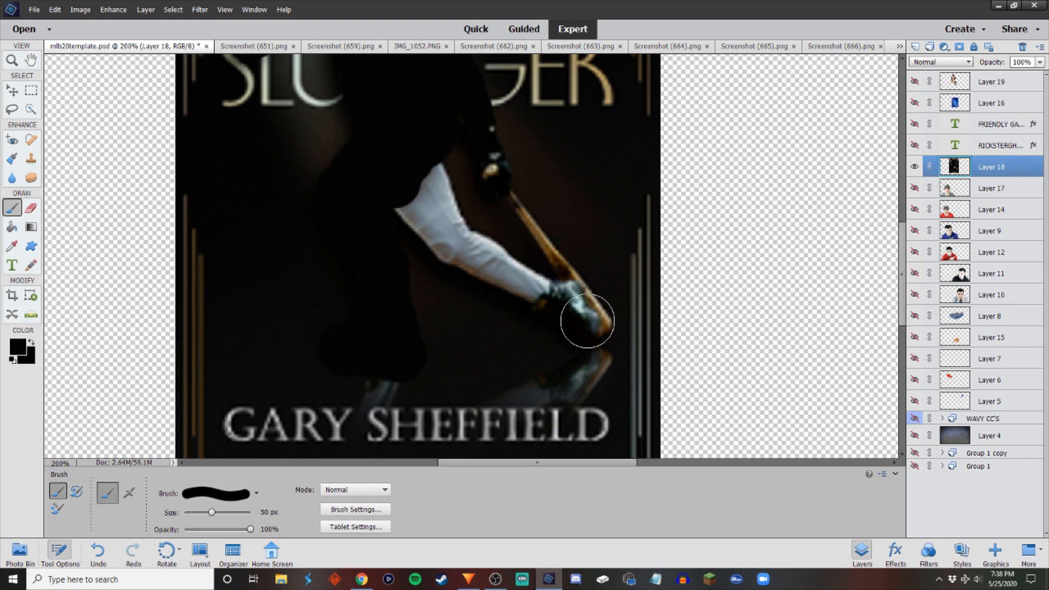
pyautogui.moveTo(583, 319)
pyautogui.mouseDown()
pyautogui.moveTo(492, 144)
pyautogui.moveTo(452, 163)
pyautogui.moveTo(396, 224)
pyautogui.moveTo(474, 216)
pyautogui.moveTo(429, 272)
pyautogui.moveTo(539, 271)
pyautogui.moveTo(525, 298)
pyautogui.moveTo(495, 296)
pyautogui.mouseUp()
pyautogui.press('[')
pyautogui.moveTo(588, 363)
pyautogui.mouseDown()
pyautogui.moveTo(586, 385)
pyautogui.moveTo(565, 338)
pyautogui.moveTo(516, 358)
pyautogui.moveTo(433, 363)
pyautogui.moveTo(231, 358)
pyautogui.moveTo(238, 349)
pyautogui.moveTo(490, 353)
pyautogui.moveTo(594, 339)
pyautogui.moveTo(530, 339)
pyautogui.moveTo(576, 292)
pyautogui.moveTo(471, 331)
pyautogui.moveTo(380, 320)
pyautogui.moveTo(385, 334)
pyautogui.moveTo(333, 316)
pyautogui.moveTo(347, 330)
pyautogui.moveTo(377, 316)
pyautogui.mouseUp()
# Cover the remaining brown glow below the SLUGGER lettering with black and show Layer 19 again.
pyautogui.scroll(-2, 569, 350)
pyautogui.hotkey('ctrl', '-')
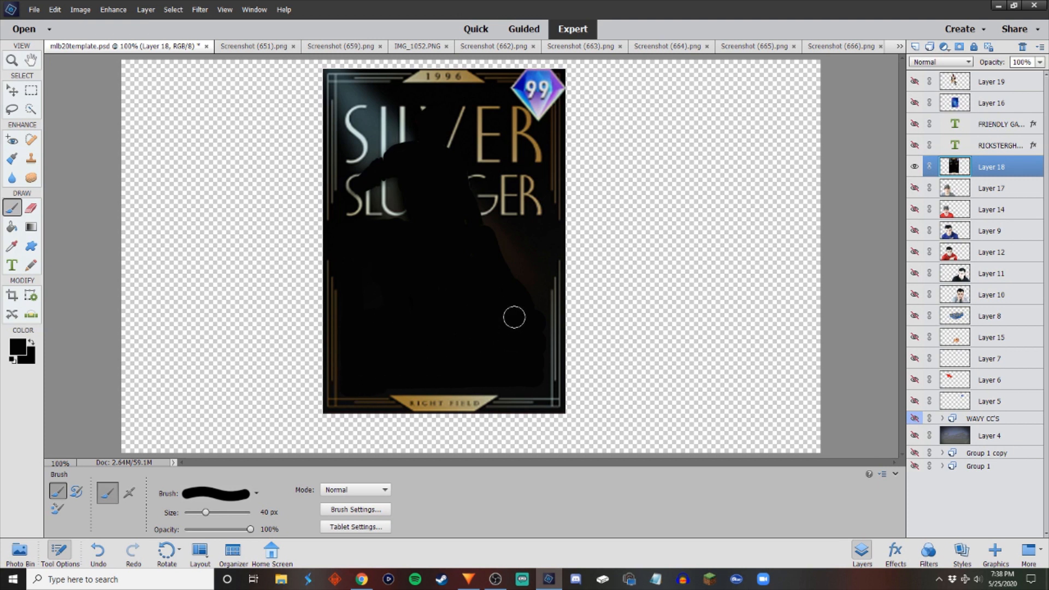
pyautogui.moveTo(543, 251)
pyautogui.mouseDown()
pyautogui.moveTo(536, 315)
pyautogui.moveTo(529, 245)
pyautogui.moveTo(526, 278)
pyautogui.moveTo(509, 259)
pyautogui.moveTo(523, 247)
pyautogui.moveTo(490, 232)
pyautogui.mouseUp()
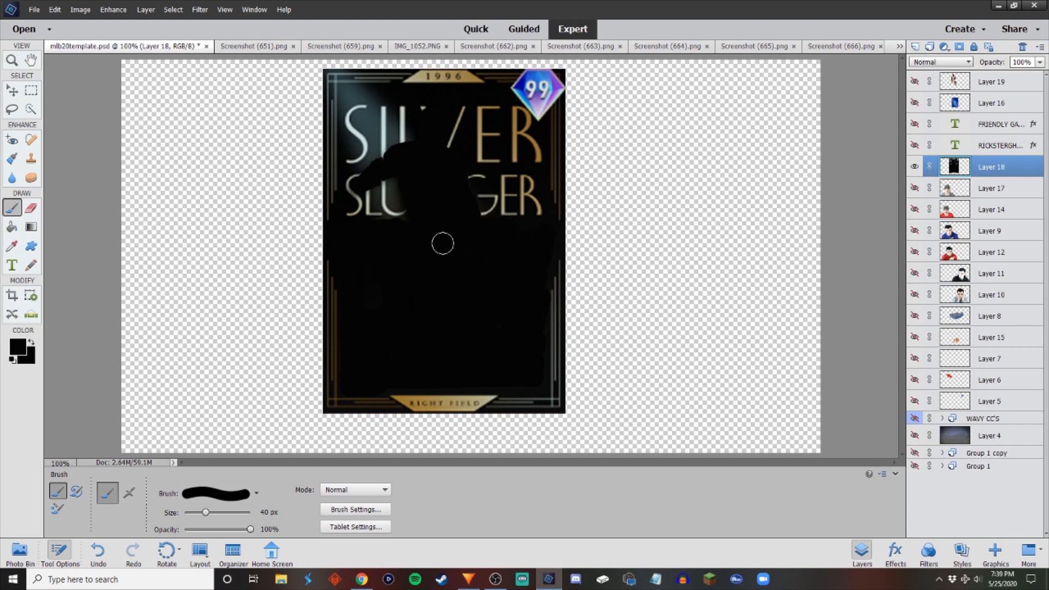
pyautogui.click(915, 82)
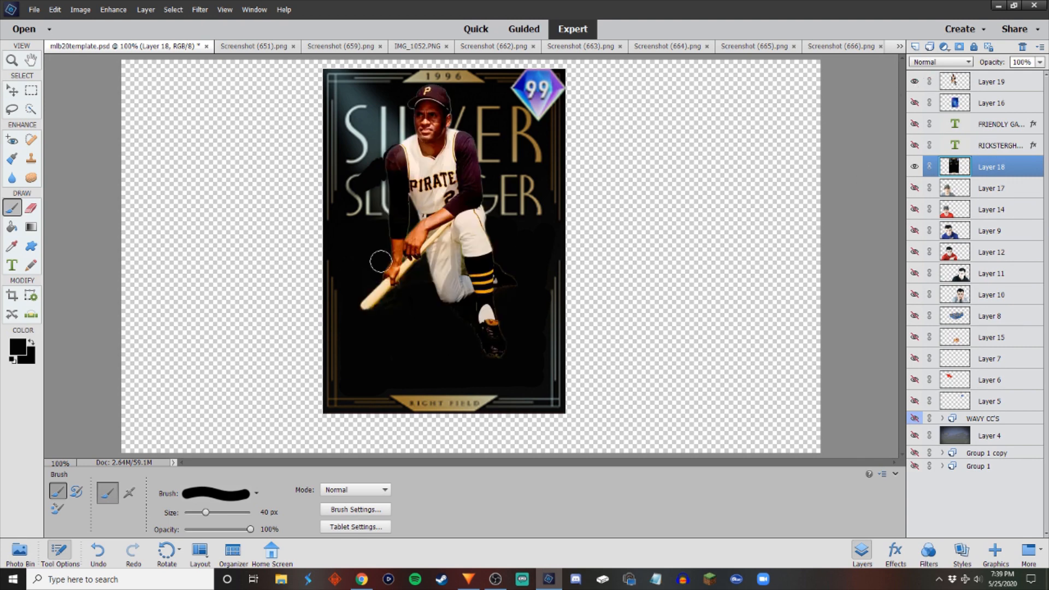
# Sample the pale blue-grey of the I in SILVER as the foreground colour.
pyautogui.hotkey('ctrl', '=')
pyautogui.hotkey('ctrl', '=')
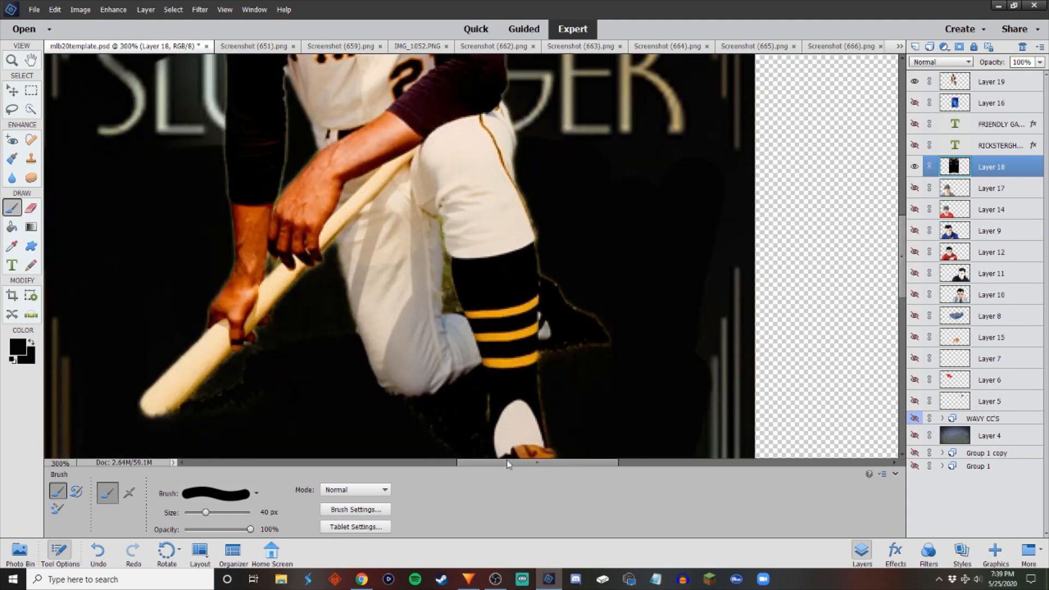
pyautogui.moveTo(508, 463); pyautogui.dragTo(445, 463)
pyautogui.scroll(5, 405, 267)
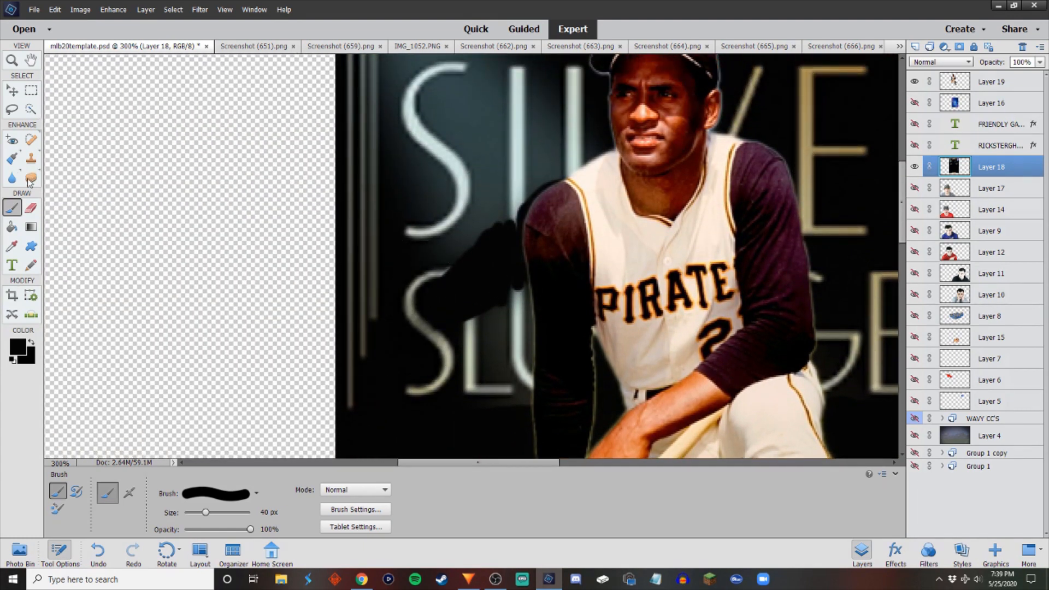
pyautogui.click(14, 246)
pyautogui.scroll(1, 448, 260)
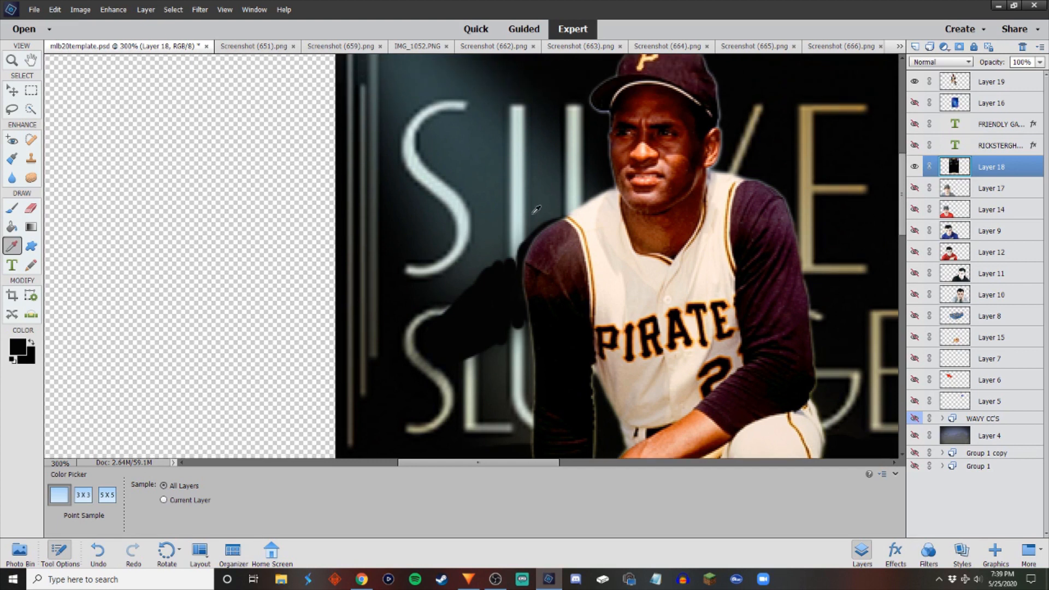
pyautogui.click(523, 186)
# Reduce the brush to 7 px and repaint the missing upper stem of the L in SLUGGER.
pyautogui.click(14, 210)
pyautogui.press('[')
pyautogui.press('[')
pyautogui.press('[')
pyautogui.press('[')
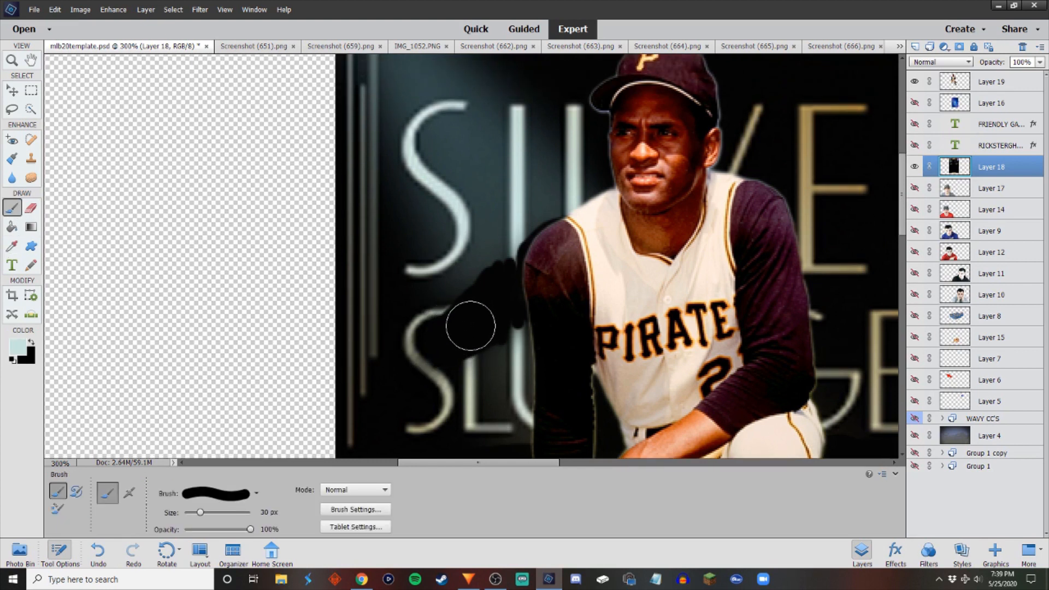
pyautogui.press('[')
pyautogui.press('[')
pyautogui.press('[')
pyautogui.press('[')
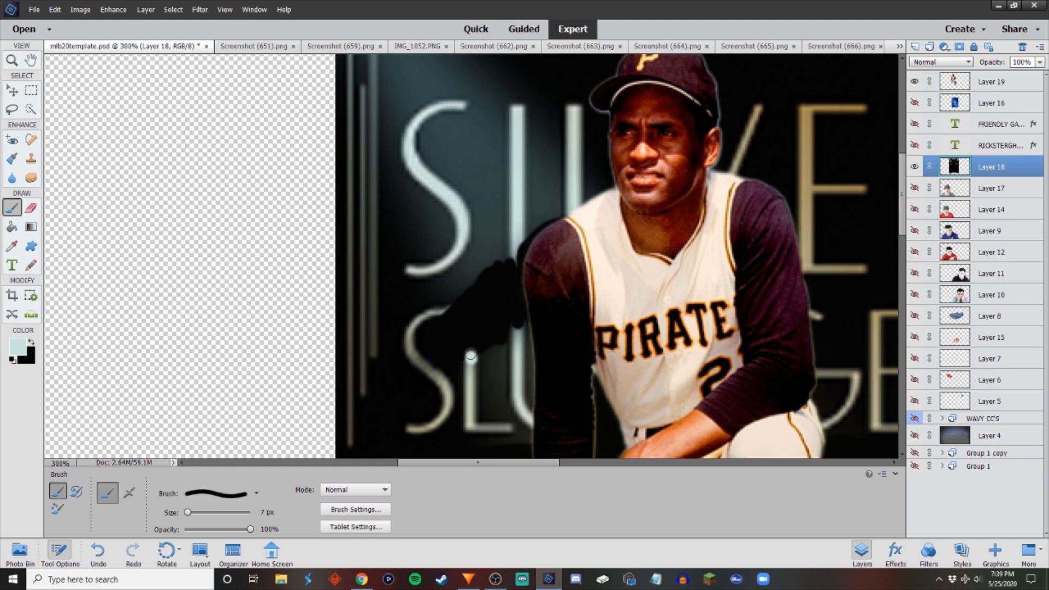
pyautogui.moveTo(471, 355)
pyautogui.mouseDown()
pyautogui.moveTo(470, 310)
pyautogui.moveTo(469, 345)
pyautogui.mouseUp()
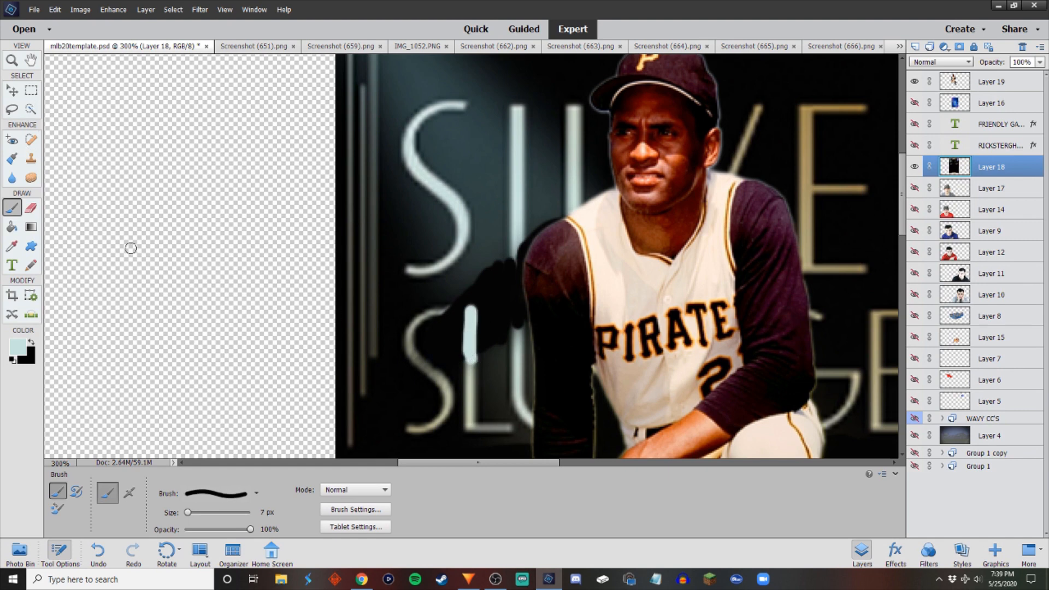
# Switch to a grey-green lettering colour and repaint the S, L and U stem of SLUGGER, reducing the brush to 5 px.
pyautogui.click(12, 247)
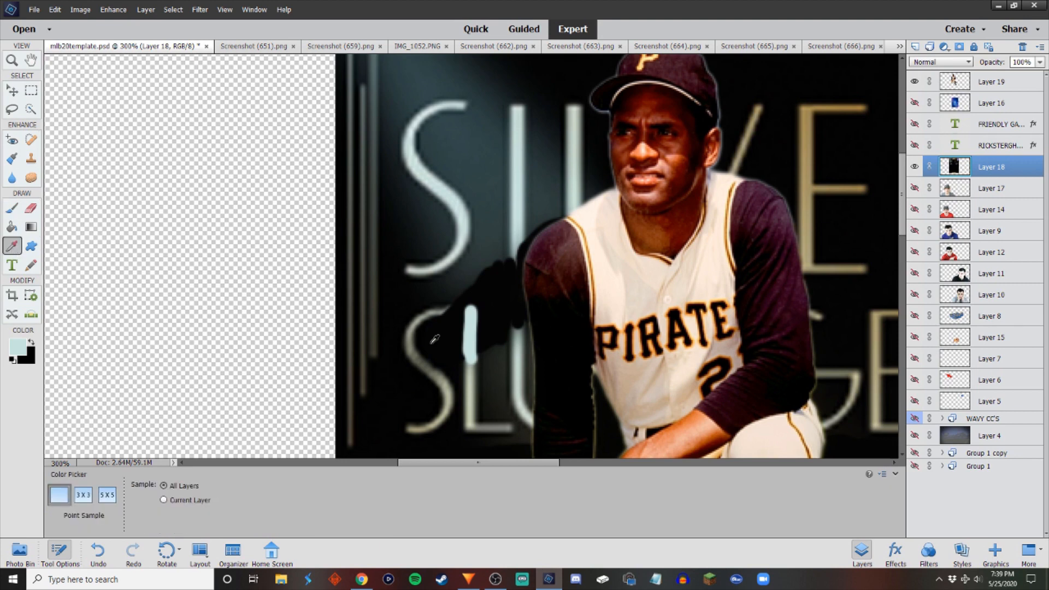
pyautogui.click(12, 210)
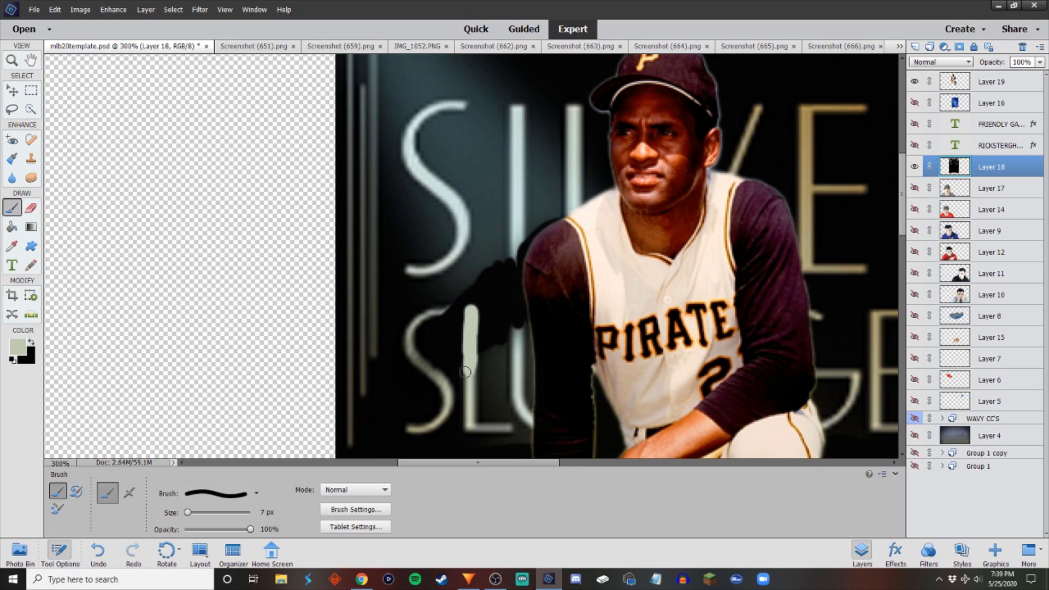
pyautogui.moveTo(471, 403)
pyautogui.mouseDown()
pyautogui.moveTo(510, 429)
pyautogui.moveTo(480, 429)
pyautogui.mouseUp()
pyautogui.press('[')
pyautogui.press('[')
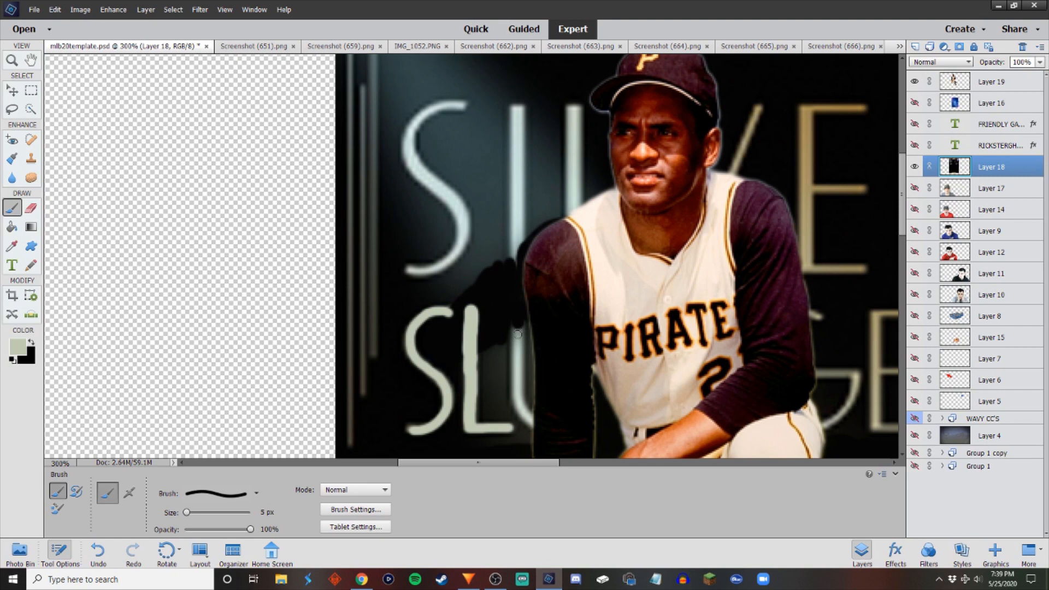
pyautogui.moveTo(518, 334)
pyautogui.mouseDown()
pyautogui.moveTo(516, 306)
pyautogui.moveTo(517, 330)
pyautogui.mouseUp()
pyautogui.scroll(-2, 517, 330)
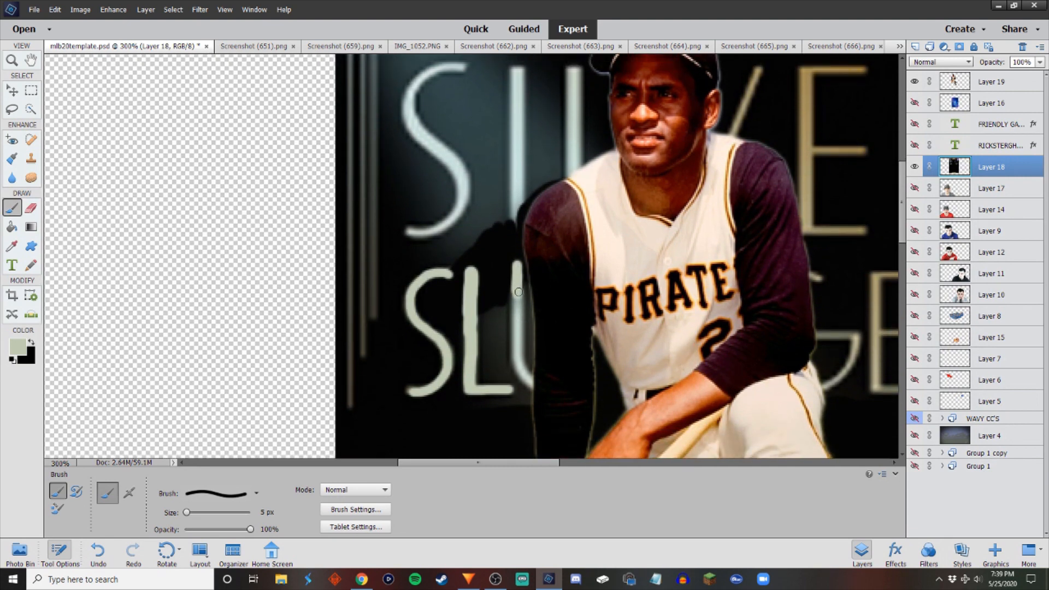
pyautogui.scroll(-3, 519, 292)
pyautogui.scroll(2, 518, 292)
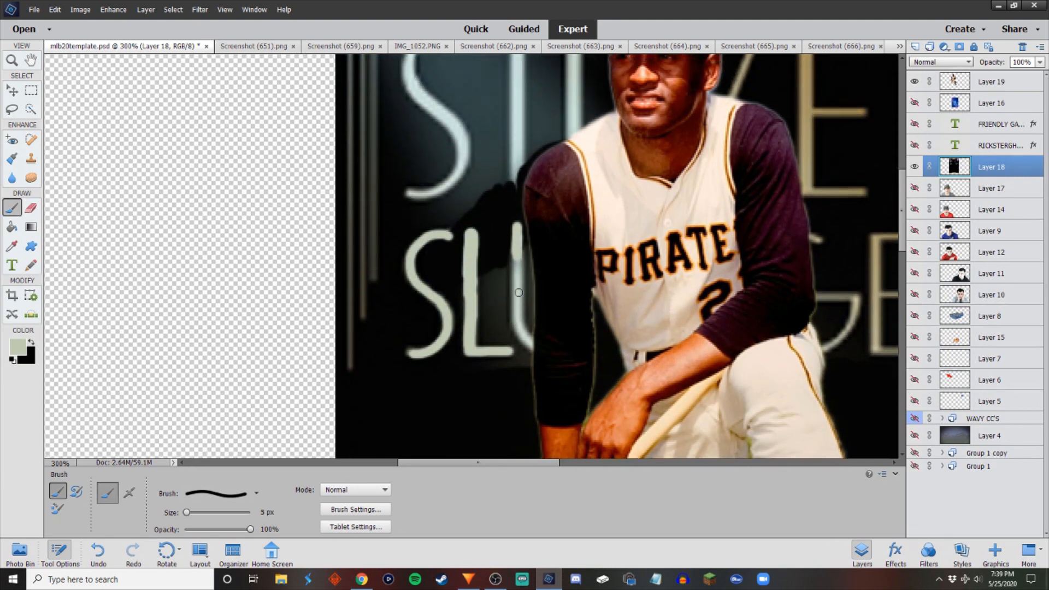
pyautogui.scroll(4, 519, 292)
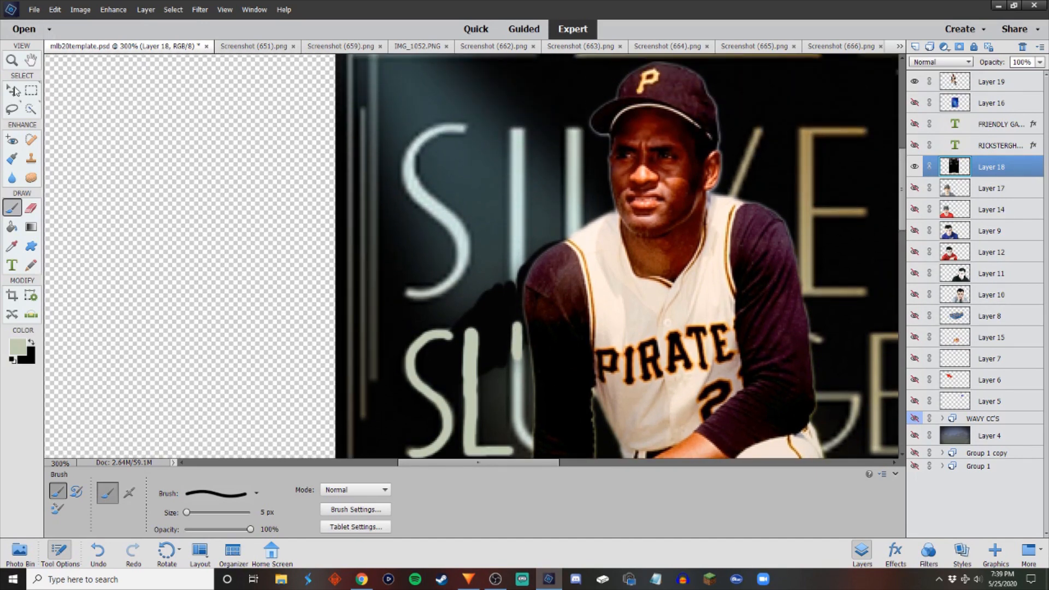
pyautogui.hotkey('ctrl', '-')
pyautogui.hotkey('ctrl', '-')
pyautogui.click(12, 91)
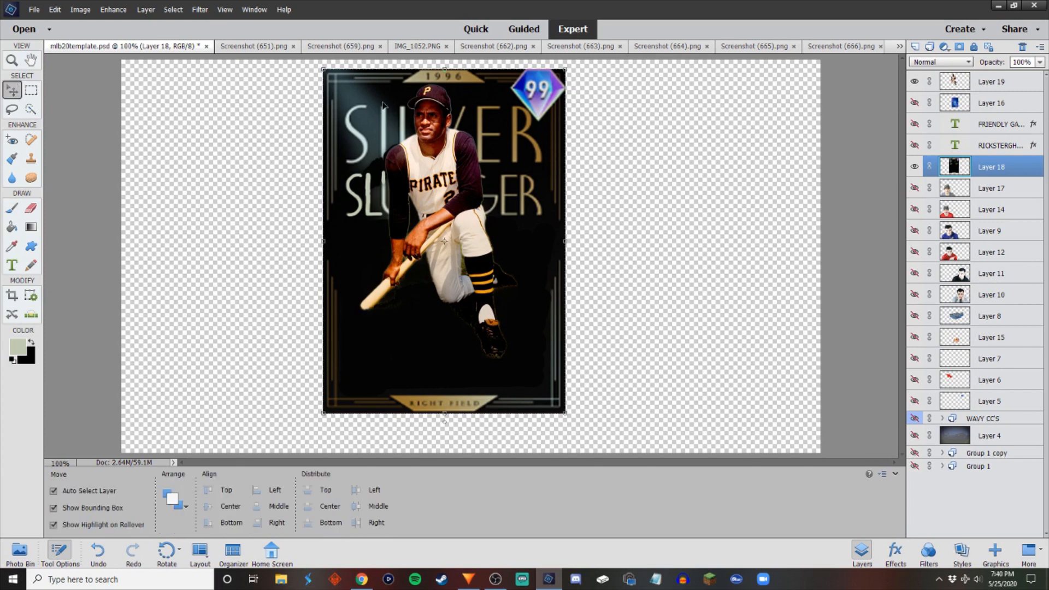
# Copy the Buster Posey MVP card from Screenshot (651).png and paste it into mlb20template.psd.
pyautogui.click(248, 48)
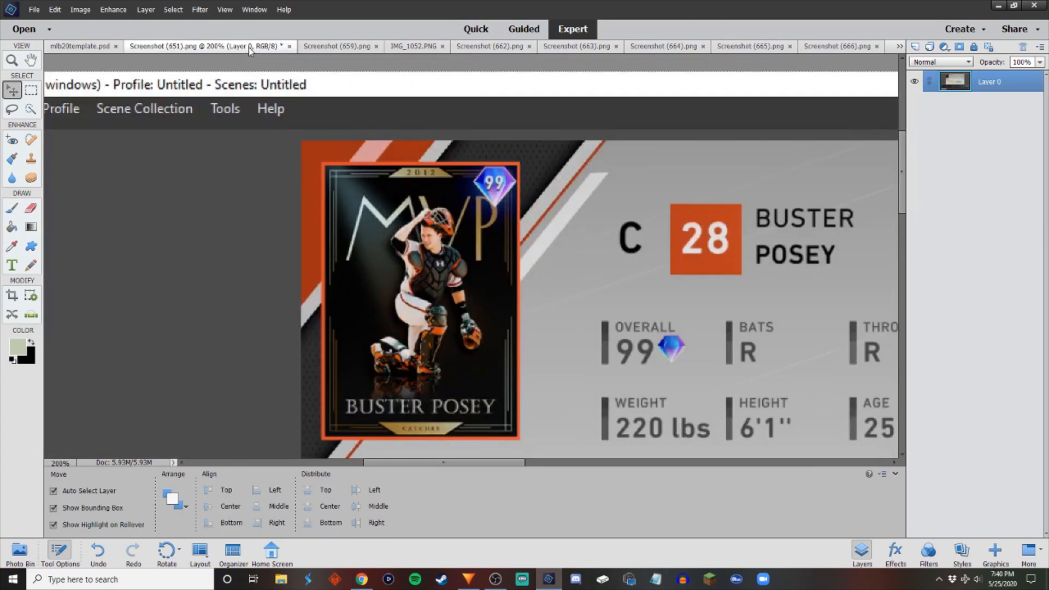
pyautogui.click(32, 90)
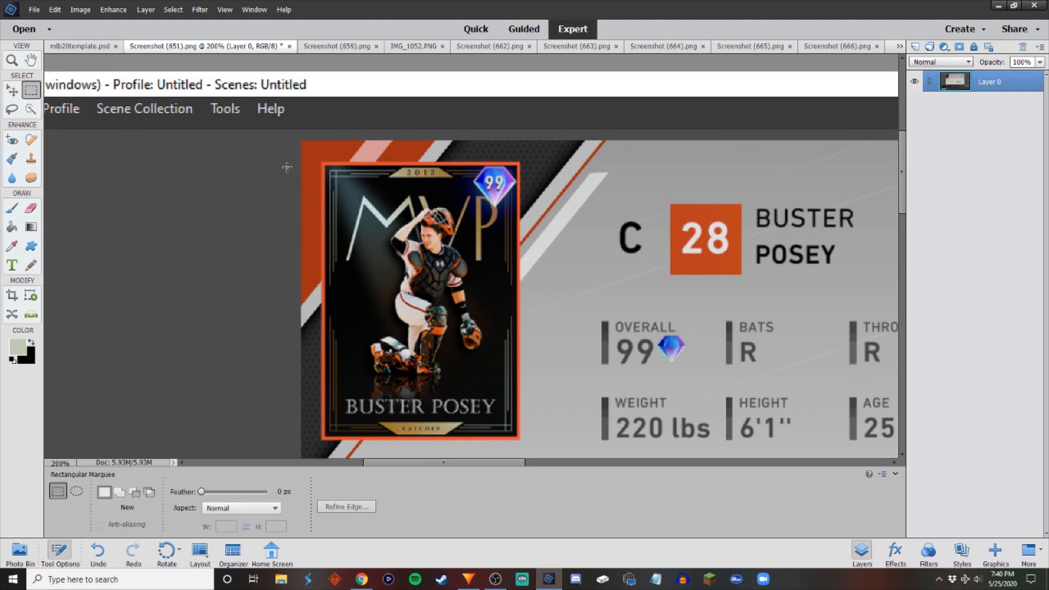
pyautogui.moveTo(325, 165); pyautogui.dragTo(517, 437)
pyautogui.hotkey('ctrl', 'c')
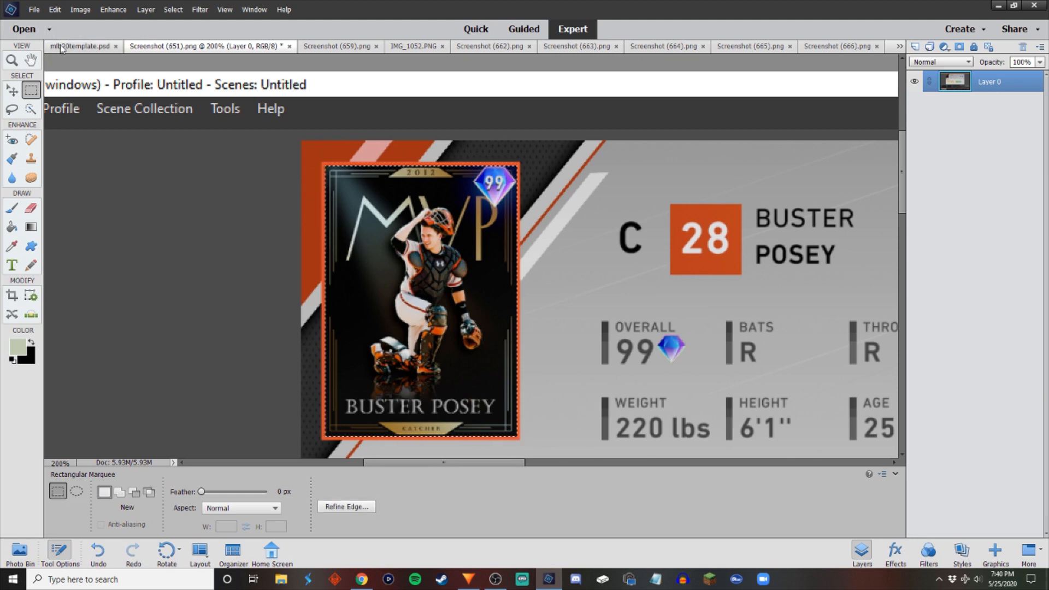
pyautogui.click(80, 46)
pyautogui.hotkey('ctrl', 'v')
pyautogui.press('v')
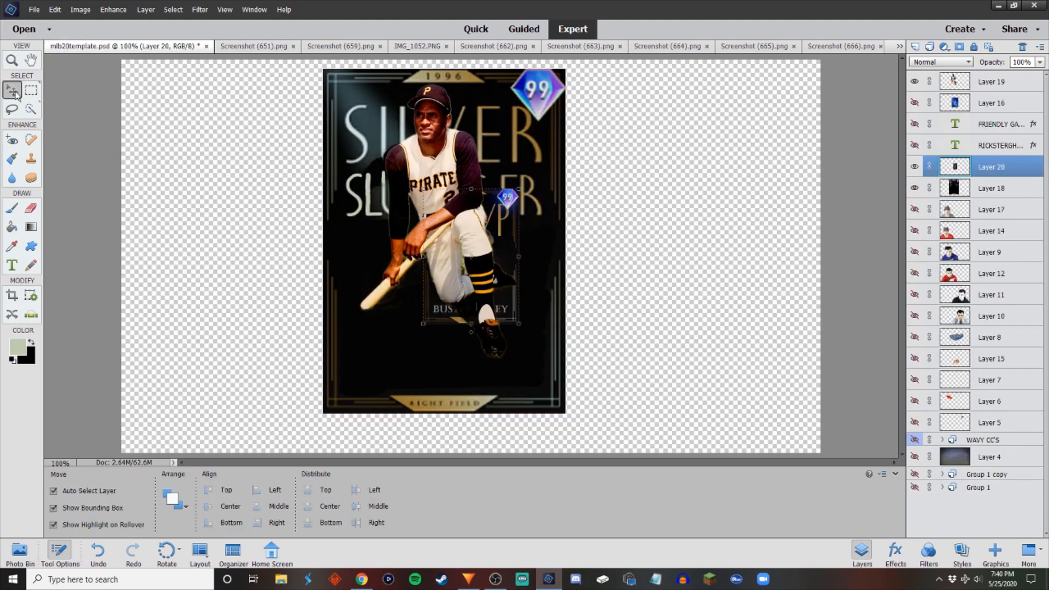
# Scale the pasted MVP card to about 252.5% and align it exactly over the Silver Slugger card.
pyautogui.hotkey('ctrl', 't')
pyautogui.moveTo(495, 206); pyautogui.dragTo(394, 87)
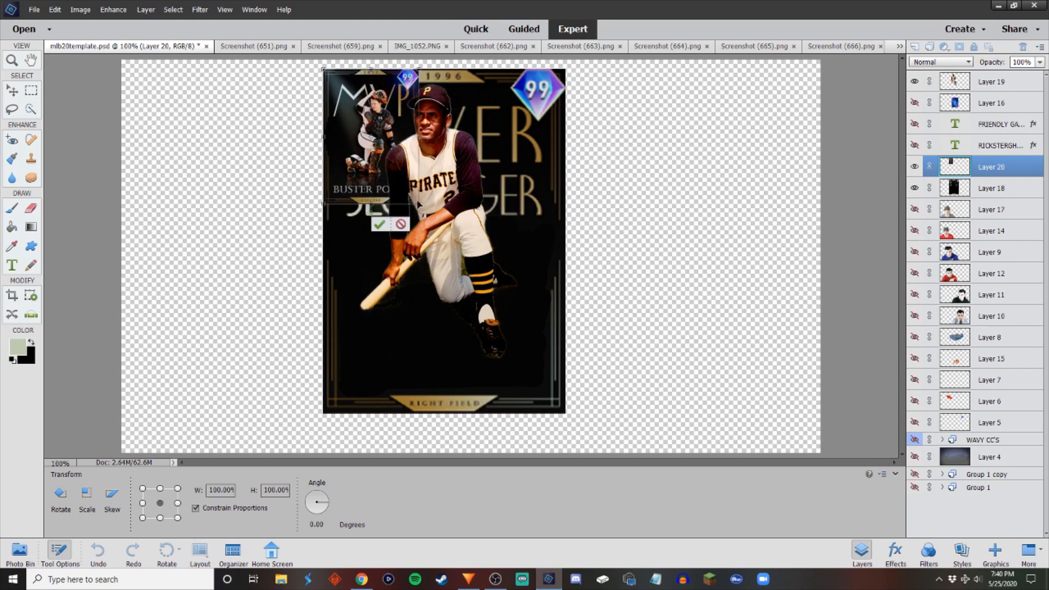
pyautogui.moveTo(419, 205); pyautogui.dragTo(590, 394)
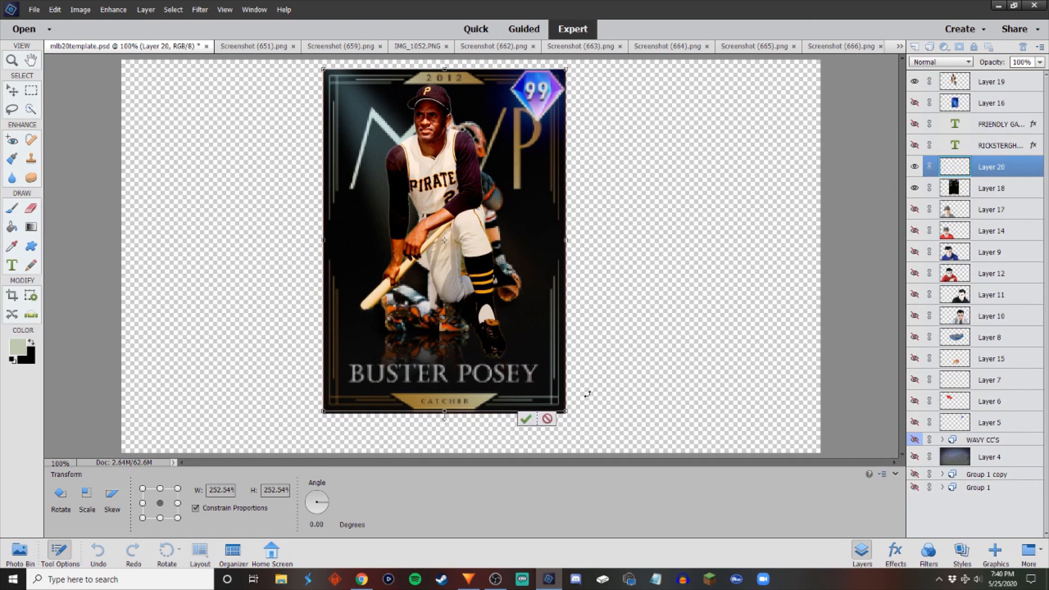
pyautogui.click(533, 424)
pyautogui.moveTo(533, 374); pyautogui.dragTo(533, 378)
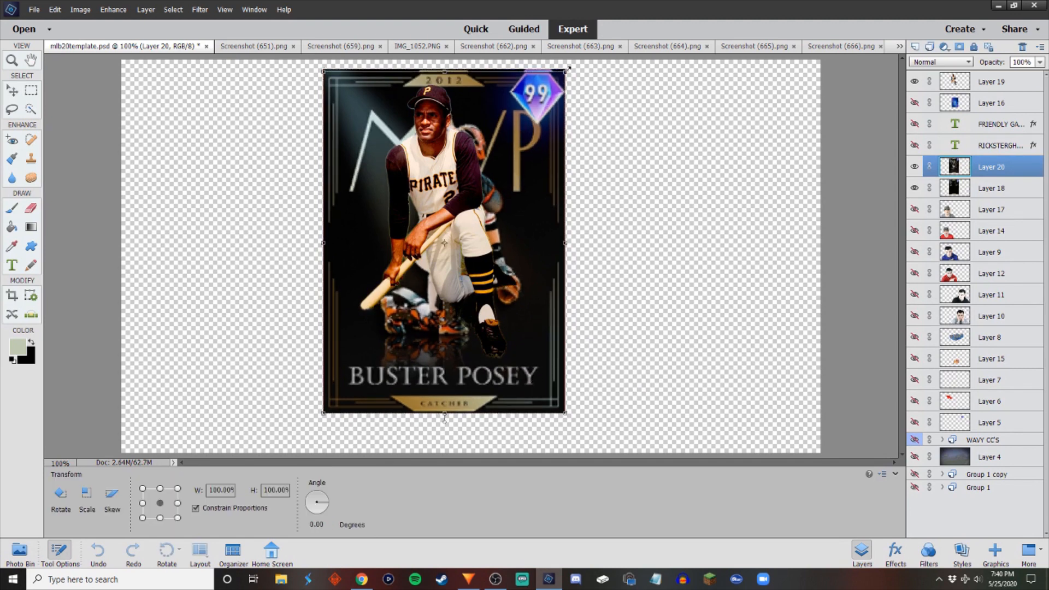
pyautogui.moveTo(567, 76); pyautogui.dragTo(568, 74)
pyautogui.click(528, 422)
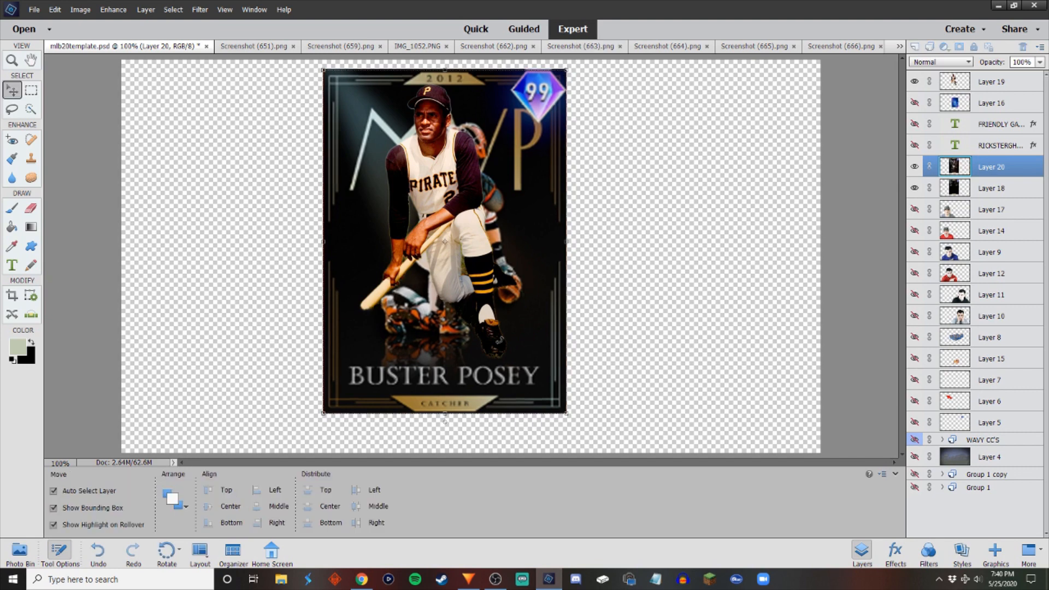
# Delete the bottom strip with the CATCHER banner from the pasted card on Layer 20 and clear the selection.
pyautogui.press('m')
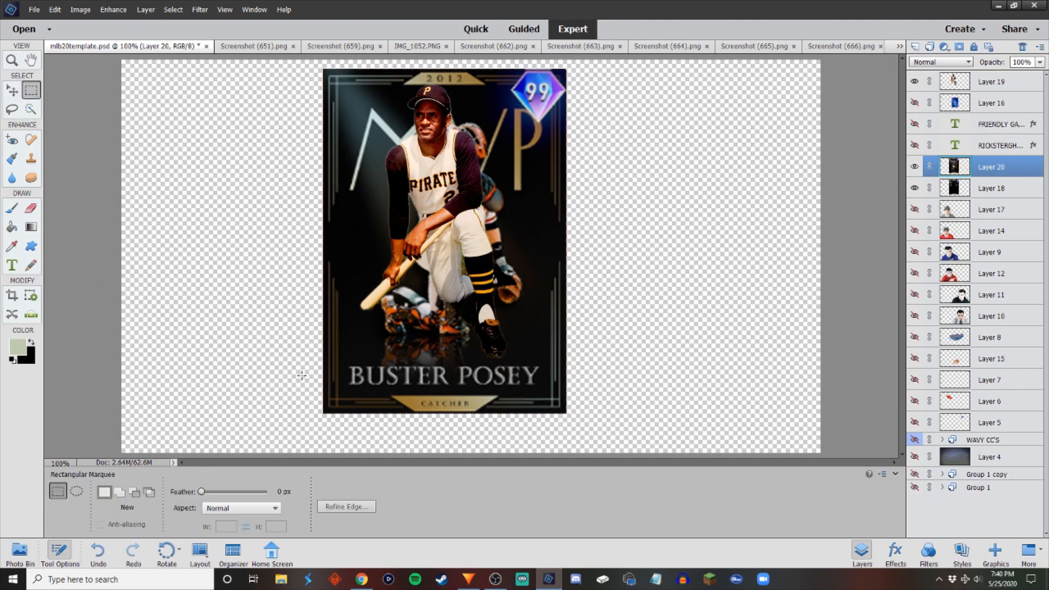
pyautogui.moveTo(630, 480); pyautogui.dragTo(626, 478)
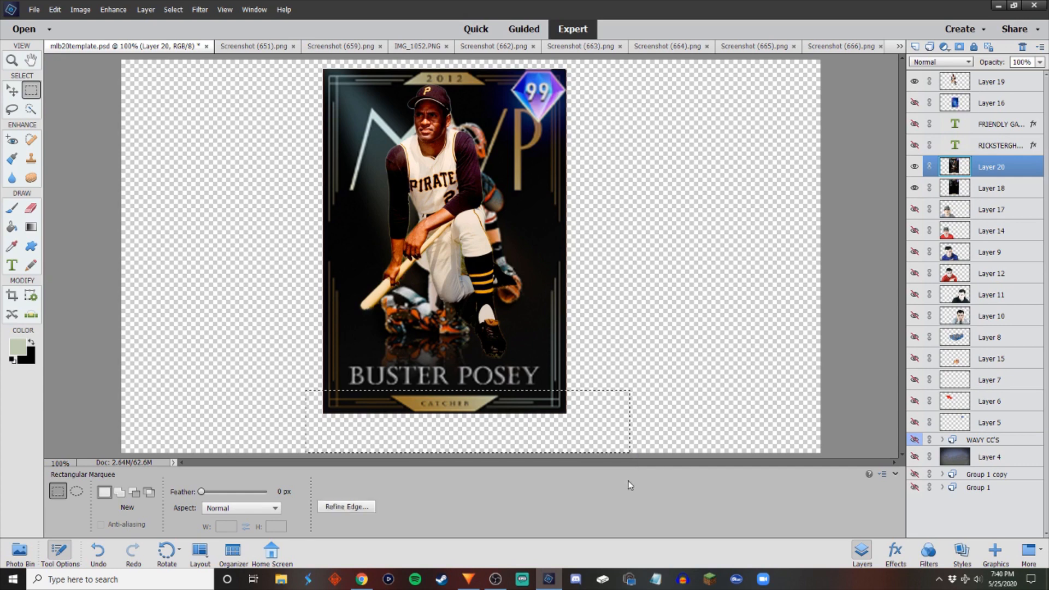
pyautogui.press('Delete')
pyautogui.click(582, 361)
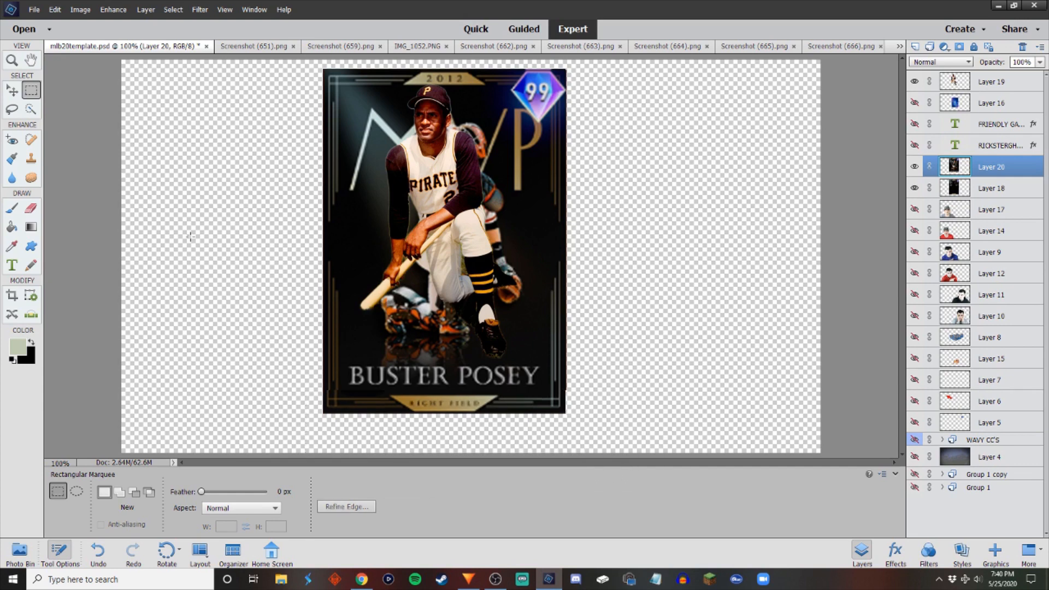
# Nudge the MVP card on Layer 20 slightly left, scale it to 100.22% over the underlying card, and deselect it.
pyautogui.click(12, 90)
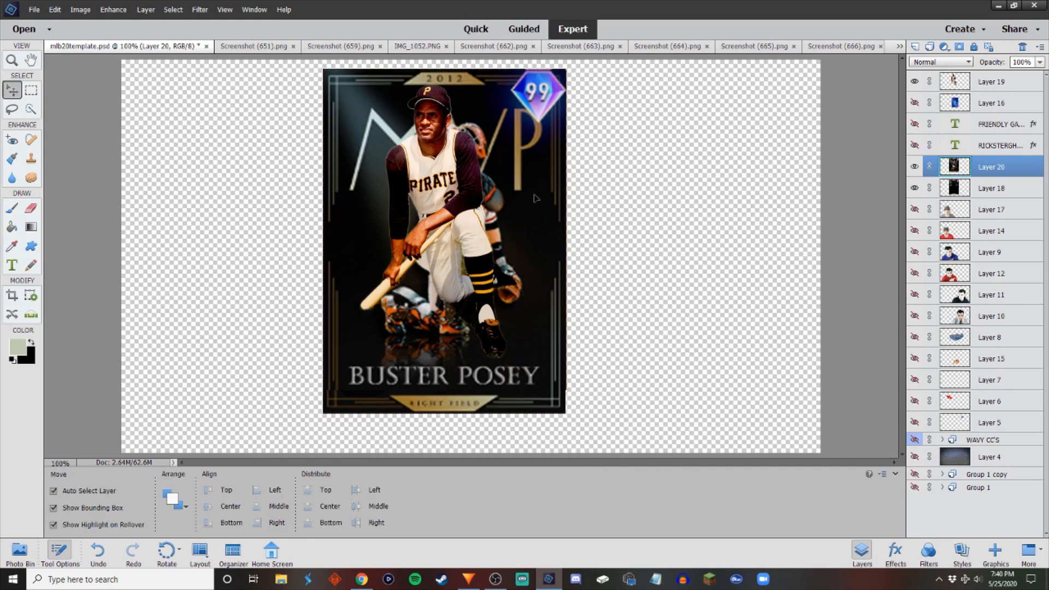
pyautogui.moveTo(533, 195); pyautogui.dragTo(533, 195)
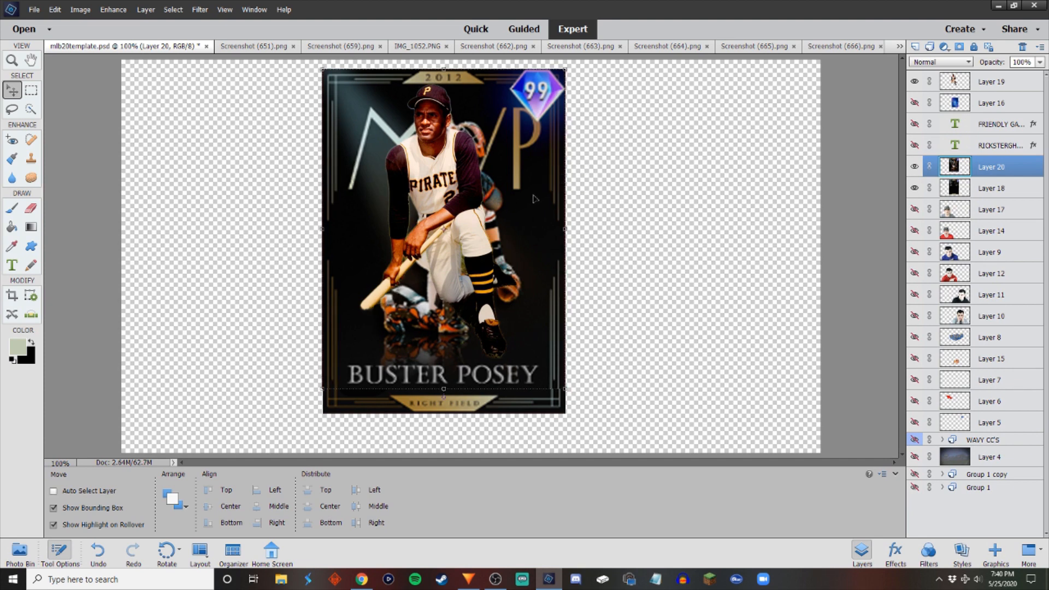
pyautogui.click(573, 222)
pyautogui.moveTo(567, 231)
pyautogui.mouseDown()
pyautogui.moveTo(587, 221)
pyautogui.moveTo(566, 231)
pyautogui.mouseUp()
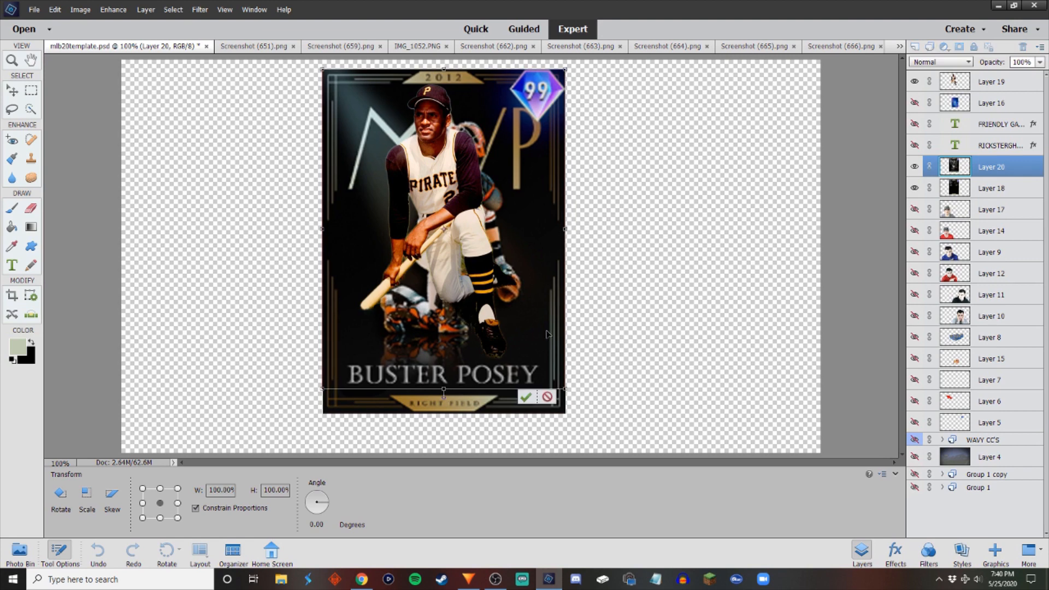
pyautogui.click(527, 398)
pyautogui.click(566, 390)
pyautogui.moveTo(566, 391); pyautogui.dragTo(569, 393)
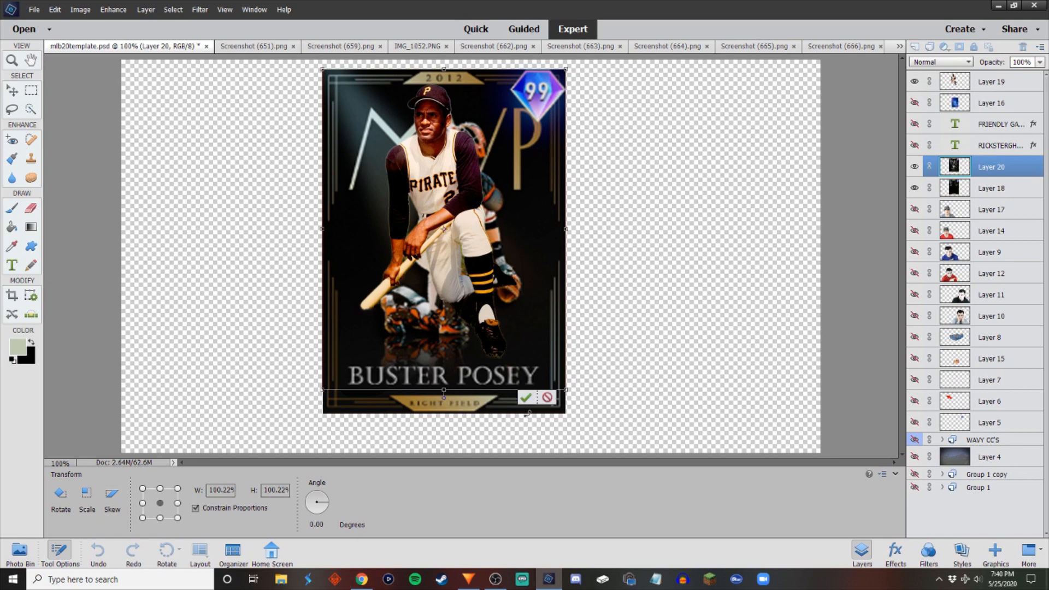
pyautogui.click(526, 399)
pyautogui.click(600, 342)
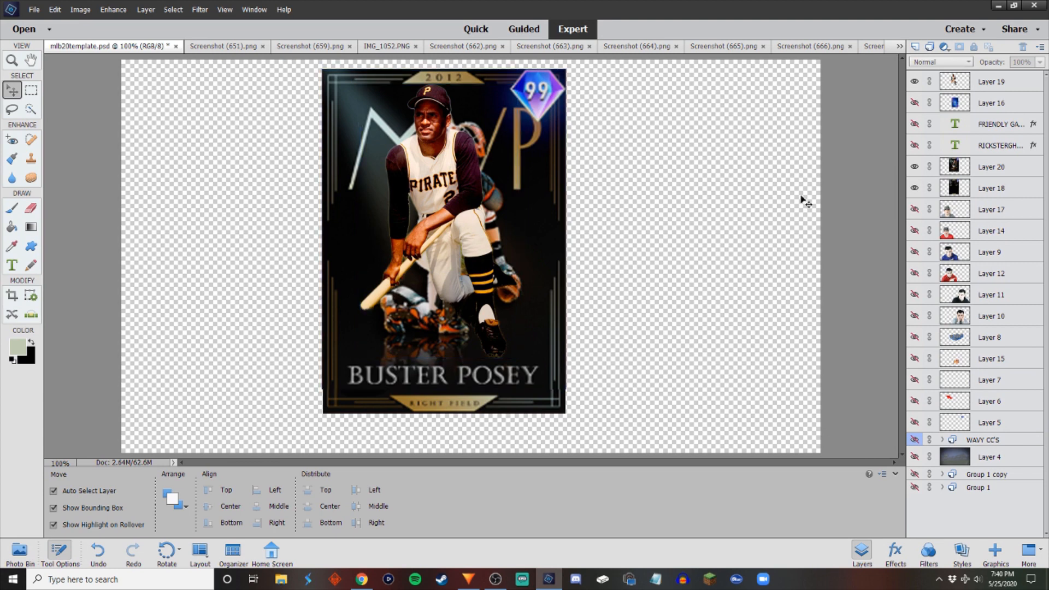
# Sample black from the card's dark background as the painting colour and activate the Brush.
pyautogui.click(11, 247)
pyautogui.click(369, 325)
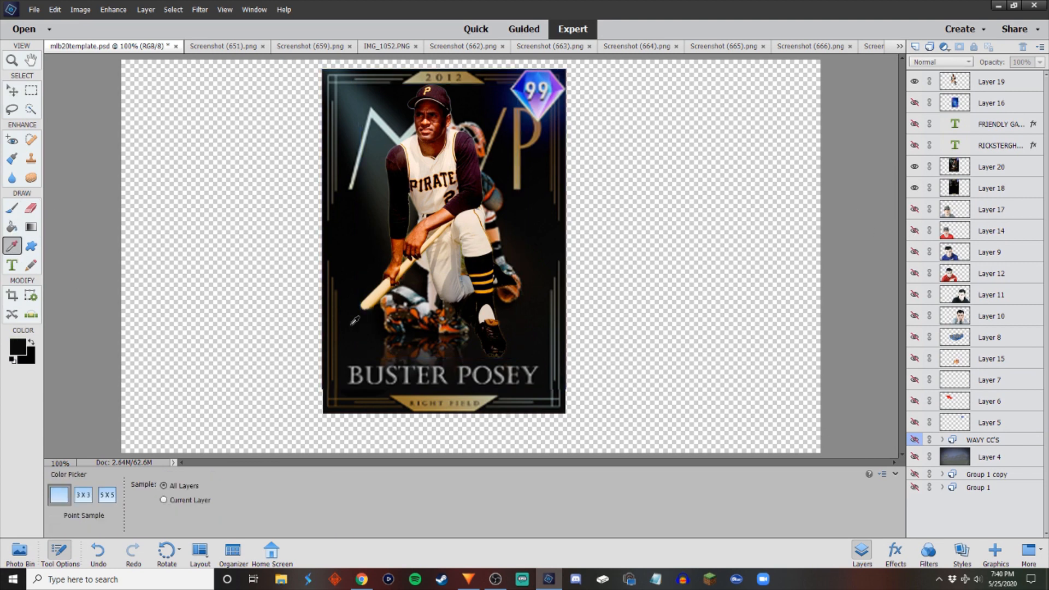
pyautogui.press('b')
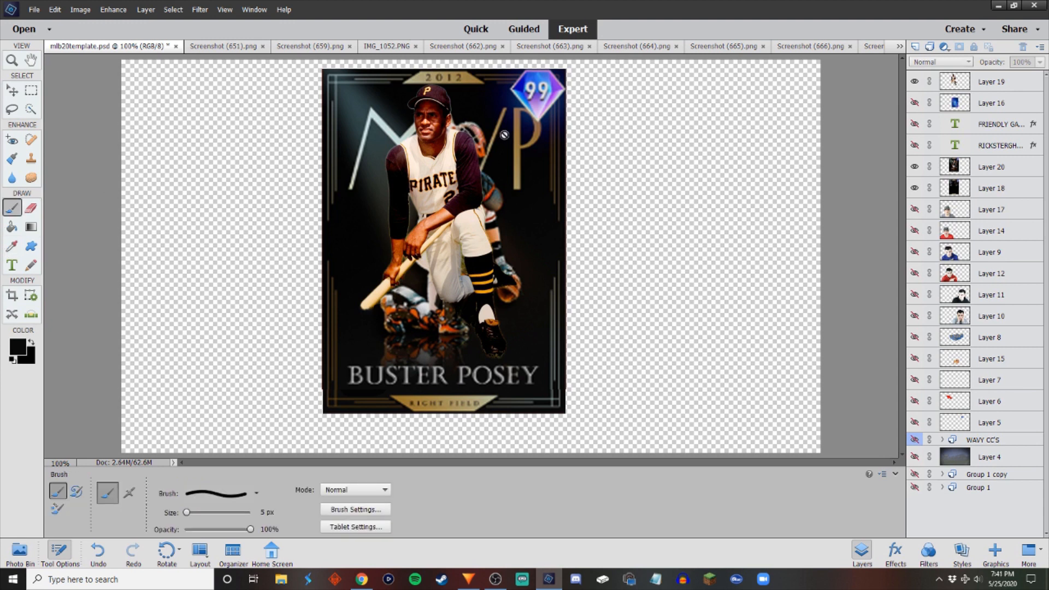
pyautogui.click(1001, 168)
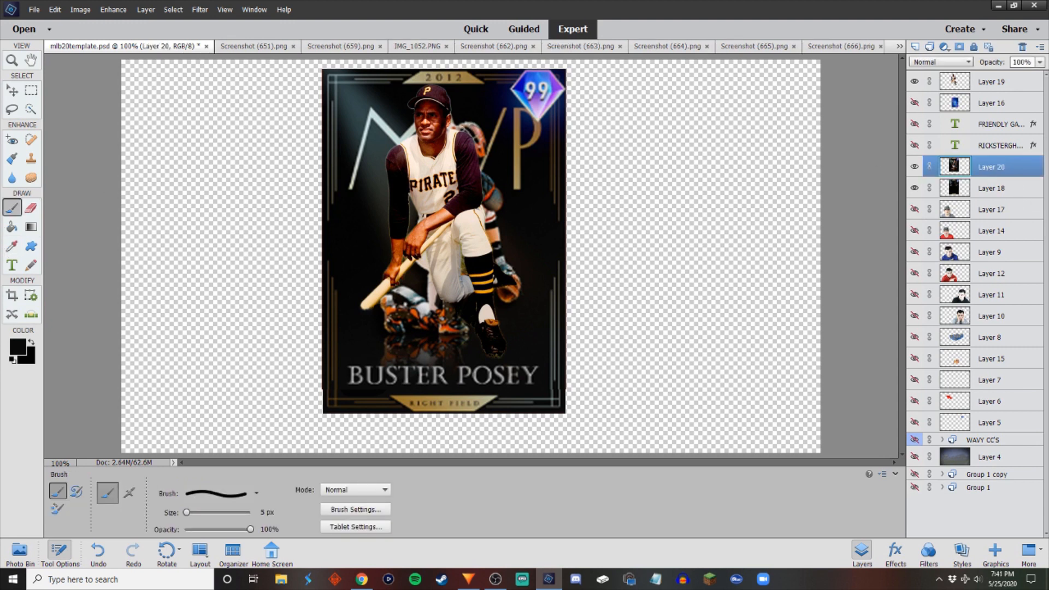
pyautogui.click(1000, 189)
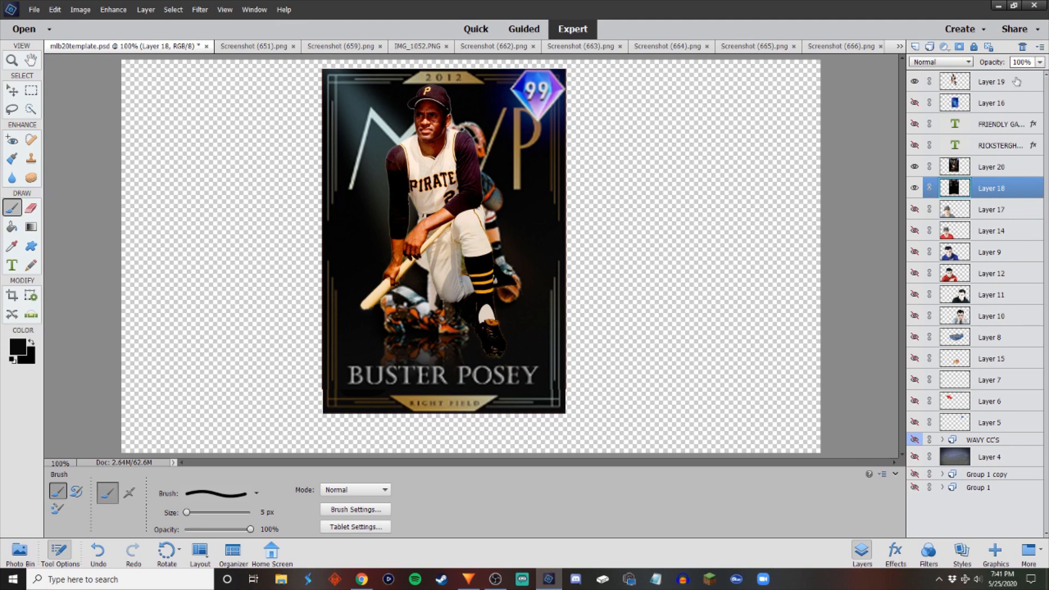
# Set the opacity of the Clemente cutout on Layer 19 to 50%.
pyautogui.click(1017, 82)
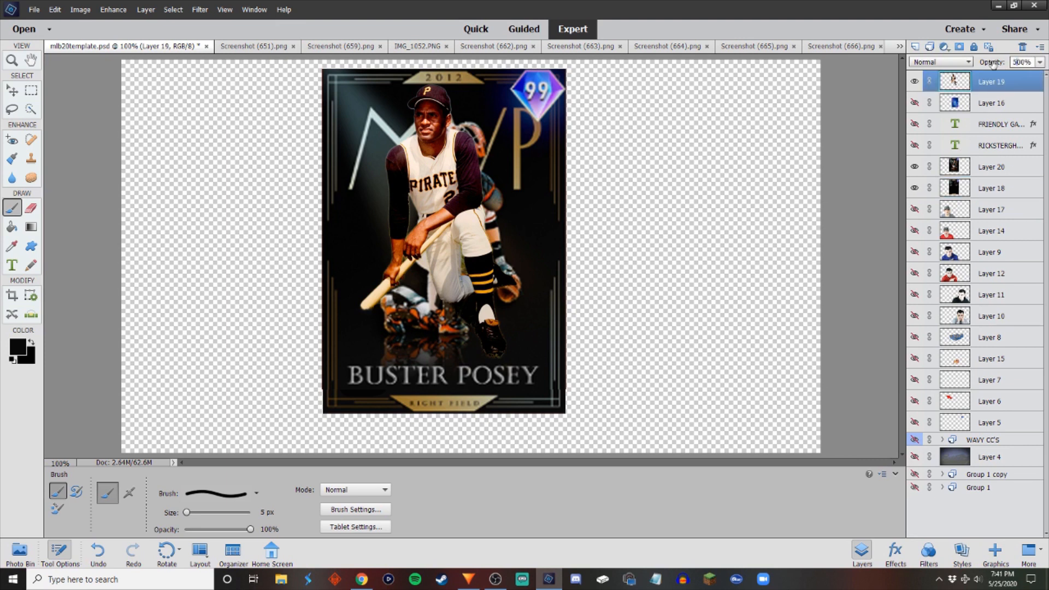
pyautogui.press('Delete')
pyautogui.press('Return')
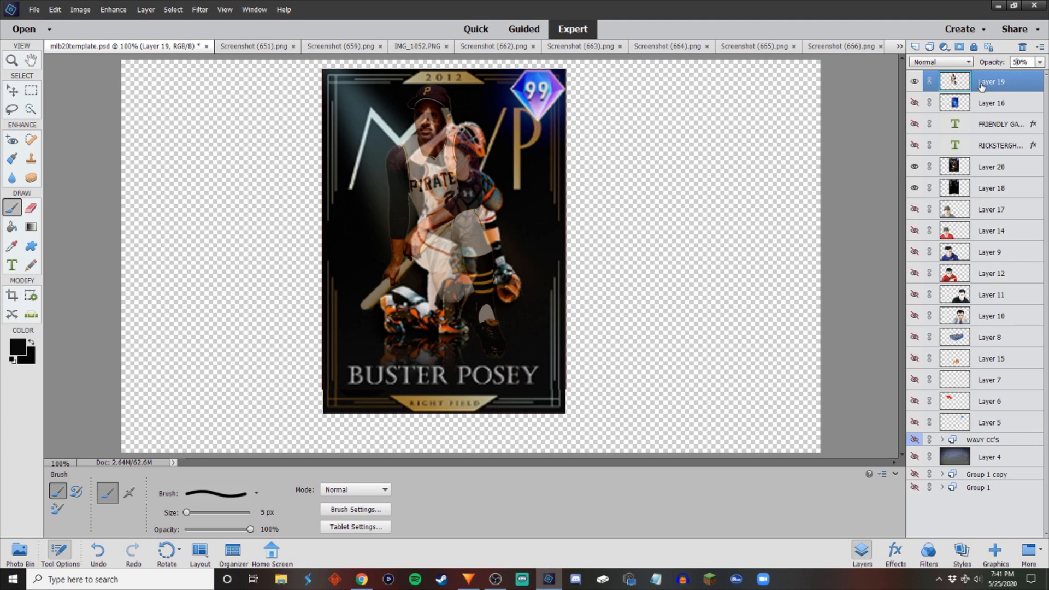
pyautogui.click(1005, 103)
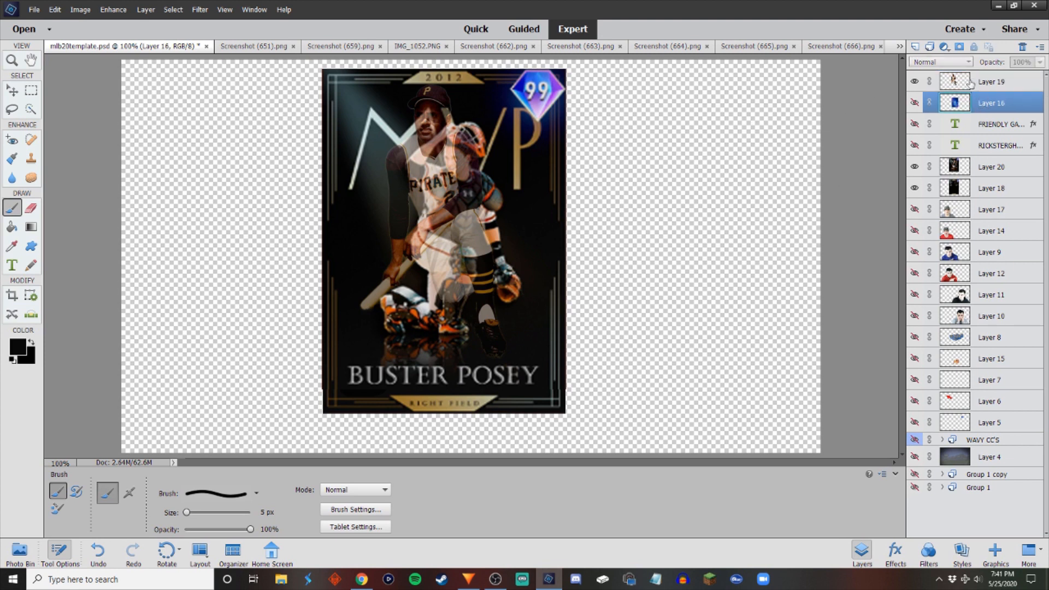
# Set the brush to 45 px and paint black over the catcher's elbow, lower leg and mitt on Layer 20.
pyautogui.click(984, 169)
pyautogui.press(']')
pyautogui.press(']')
pyautogui.press(']')
pyautogui.press(']')
pyautogui.press(']')
pyautogui.press(']')
pyautogui.press(']')
pyautogui.press(']')
pyautogui.press(']')
pyautogui.press(']')
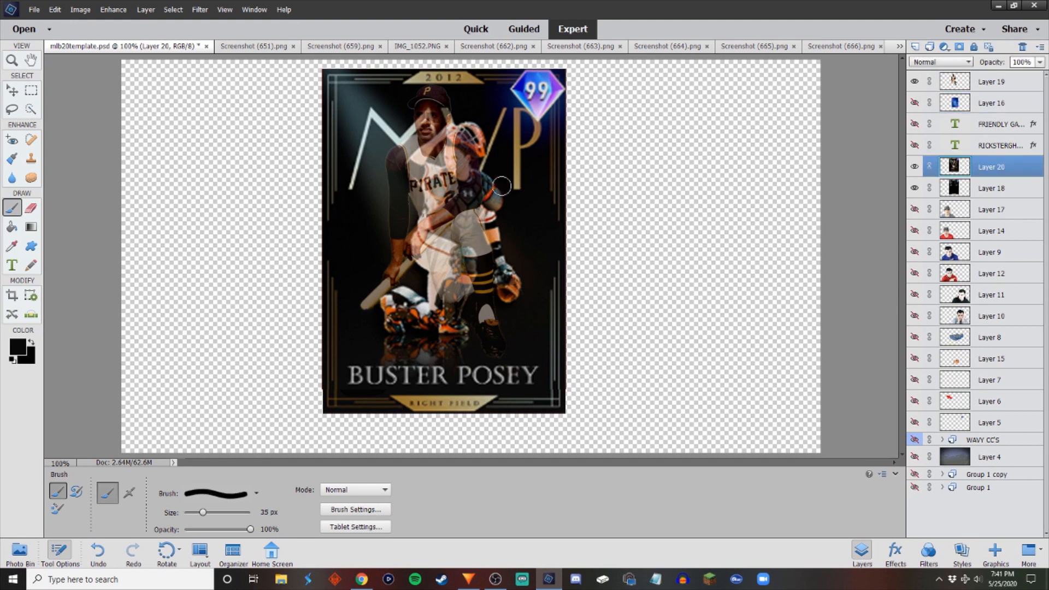
pyautogui.press(']')
pyautogui.press(']')
pyautogui.press(']')
pyautogui.press(']')
pyautogui.press(']')
pyautogui.press(']')
pyautogui.press(']')
pyautogui.press(']')
pyautogui.press(']')
pyautogui.press('[')
pyautogui.press('[')
pyautogui.press('[')
pyautogui.press('[')
pyautogui.press('[')
pyautogui.press('[')
pyautogui.press('[')
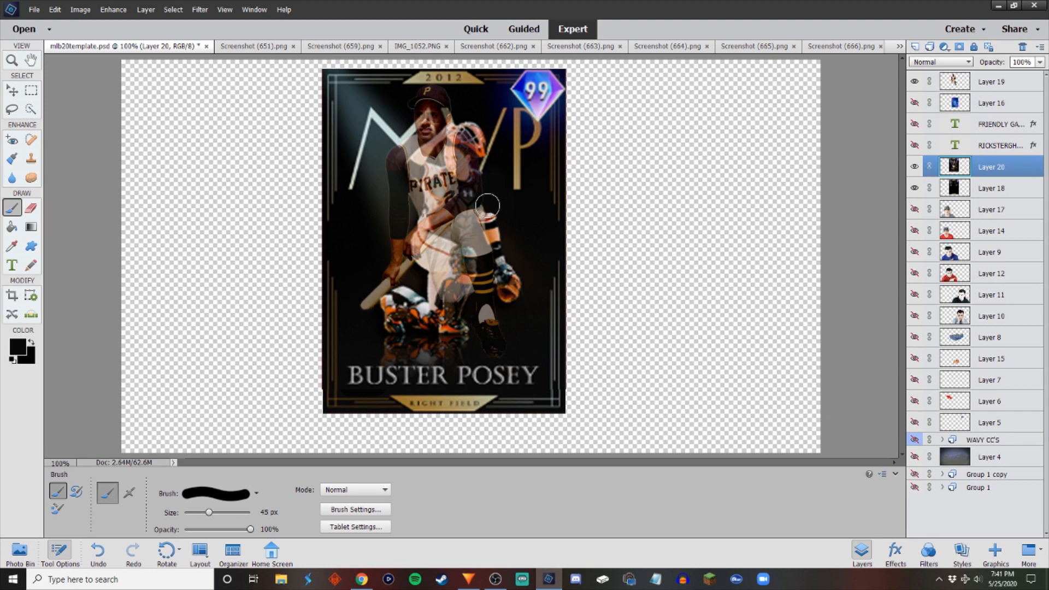
pyautogui.moveTo(488, 205)
pyautogui.mouseDown()
pyautogui.moveTo(500, 285)
pyautogui.moveTo(496, 264)
pyautogui.moveTo(515, 290)
pyautogui.moveTo(512, 277)
pyautogui.mouseUp()
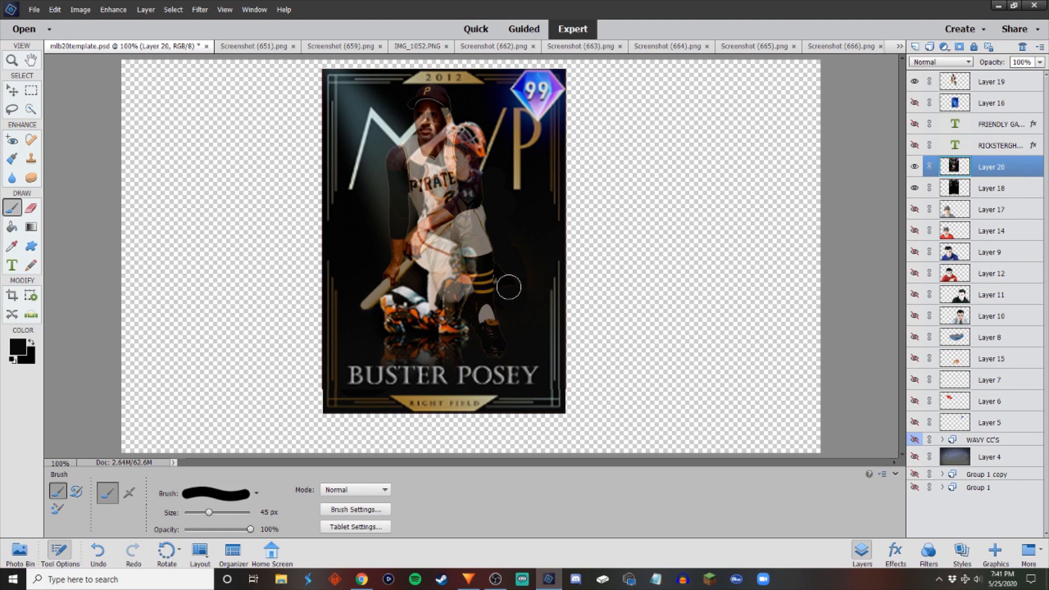
# Paint black over the catcher's kneeling leg, the reflection and the BUSTER POSEY name on Layer 20.
pyautogui.moveTo(999, 167); pyautogui.dragTo(1008, 192)
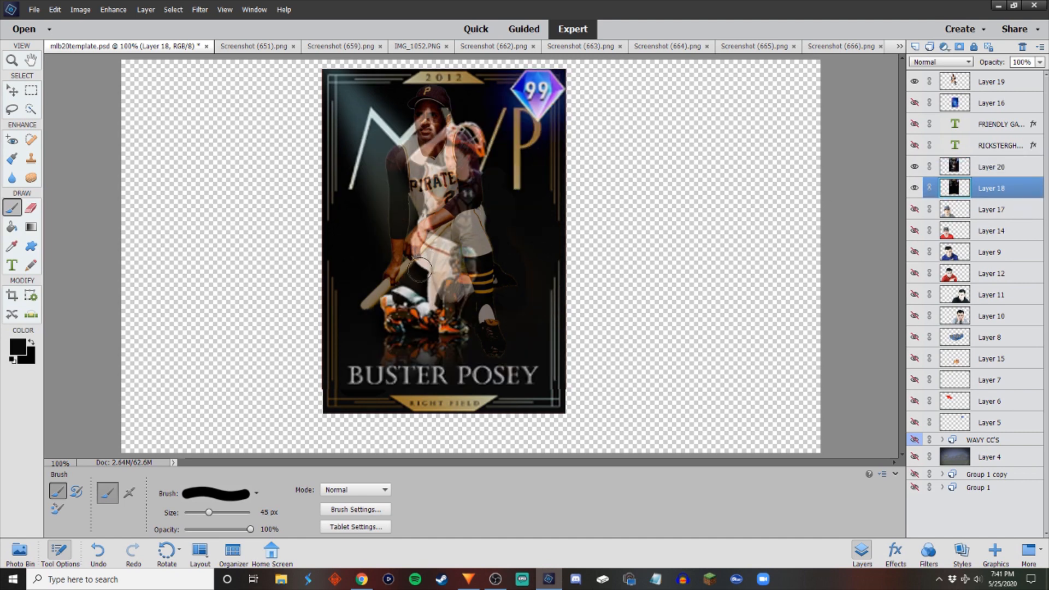
pyautogui.click(992, 167)
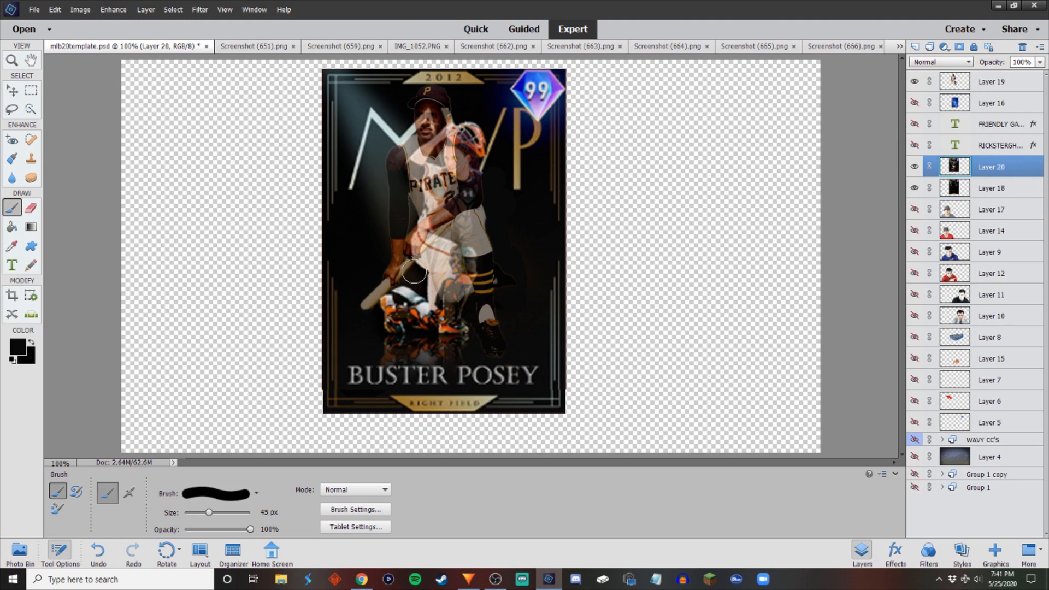
pyautogui.moveTo(424, 291)
pyautogui.mouseDown()
pyautogui.moveTo(456, 306)
pyautogui.moveTo(467, 327)
pyautogui.moveTo(402, 328)
pyautogui.moveTo(418, 311)
pyautogui.moveTo(407, 295)
pyautogui.moveTo(387, 304)
pyautogui.moveTo(402, 292)
pyautogui.mouseUp()
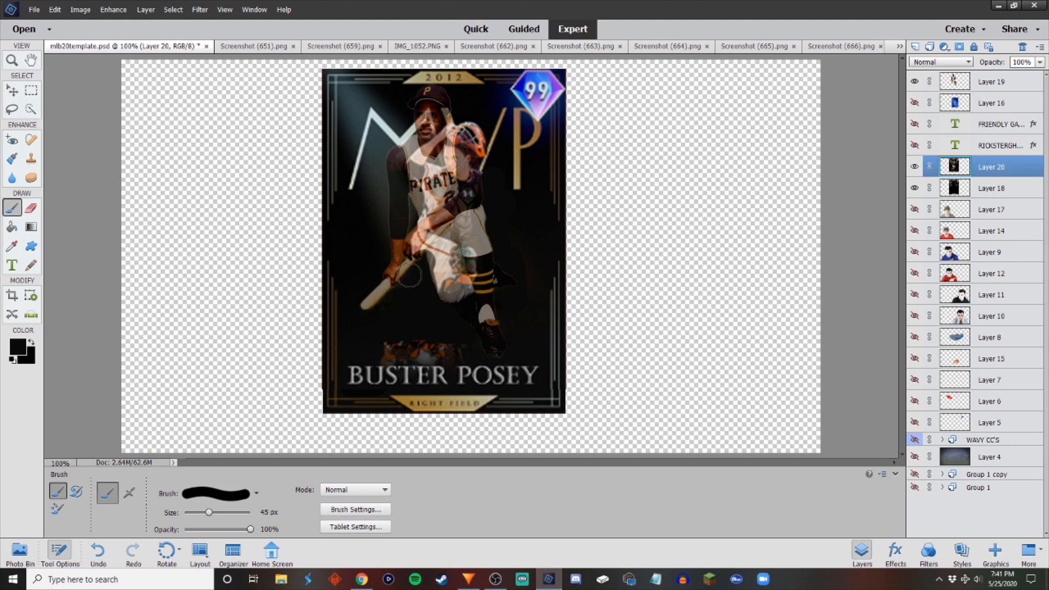
pyautogui.moveTo(509, 371)
pyautogui.mouseDown()
pyautogui.moveTo(536, 375)
pyautogui.moveTo(352, 380)
pyautogui.moveTo(407, 348)
pyautogui.moveTo(380, 363)
pyautogui.moveTo(449, 349)
pyautogui.moveTo(425, 360)
pyautogui.moveTo(469, 358)
pyautogui.moveTo(504, 374)
pyautogui.moveTo(525, 364)
pyautogui.mouseUp()
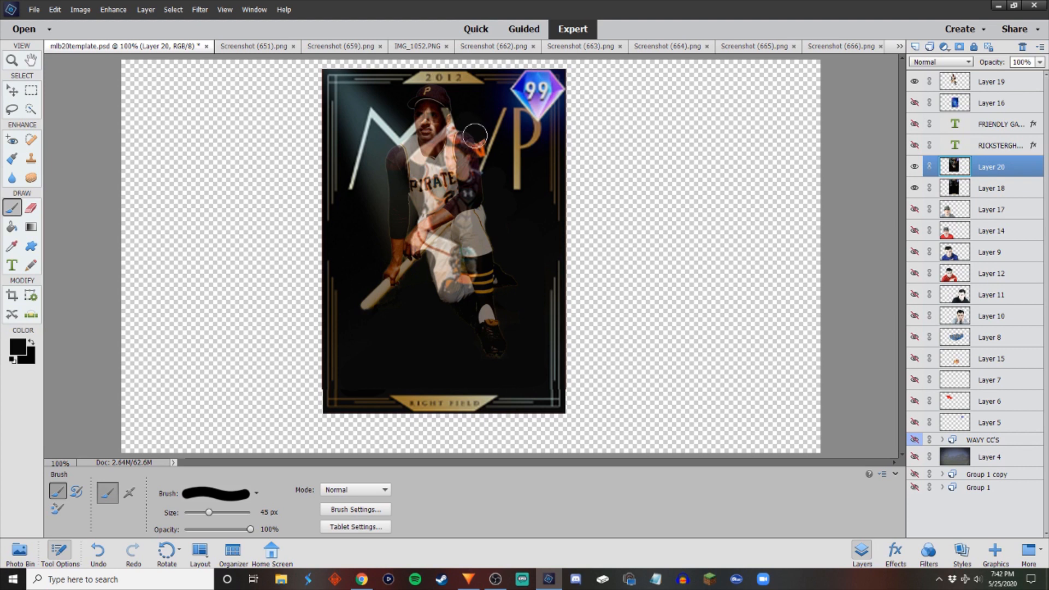
# Reduce the brush to 9 px and paint out the rest of the catcher's helmet beside the V.
pyautogui.press('[')
pyautogui.press('[')
pyautogui.press('[')
pyautogui.press('[')
pyautogui.press('[')
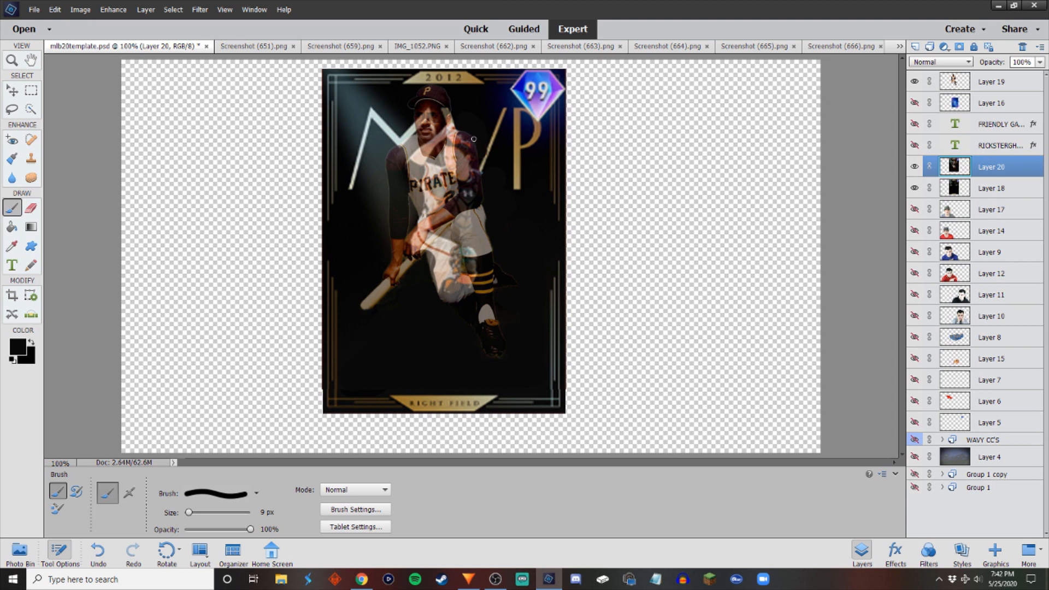
# Restore the Clemente cutout on Layer 19 to 100% opacity and reselect Layer 20.
pyautogui.hotkey('alt', '[')
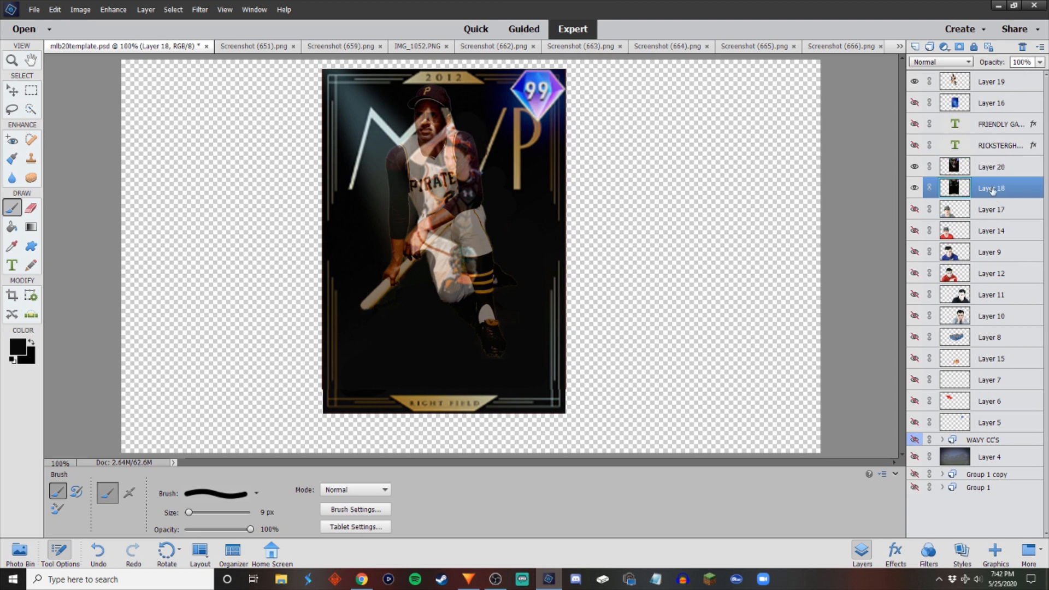
pyautogui.rightClick(992, 82)
pyautogui.click(1018, 62)
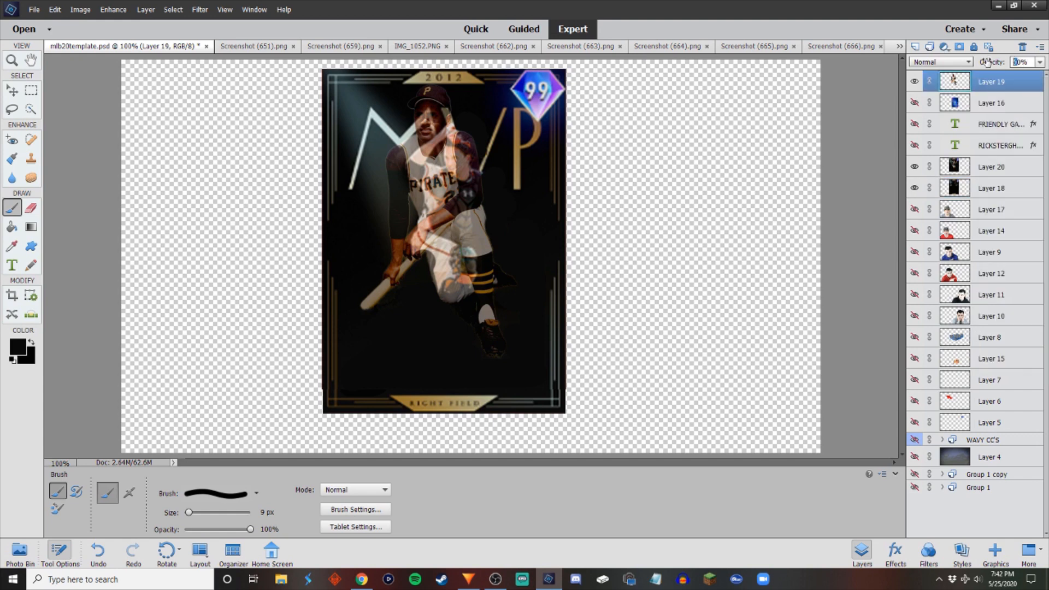
pyautogui.write('100')
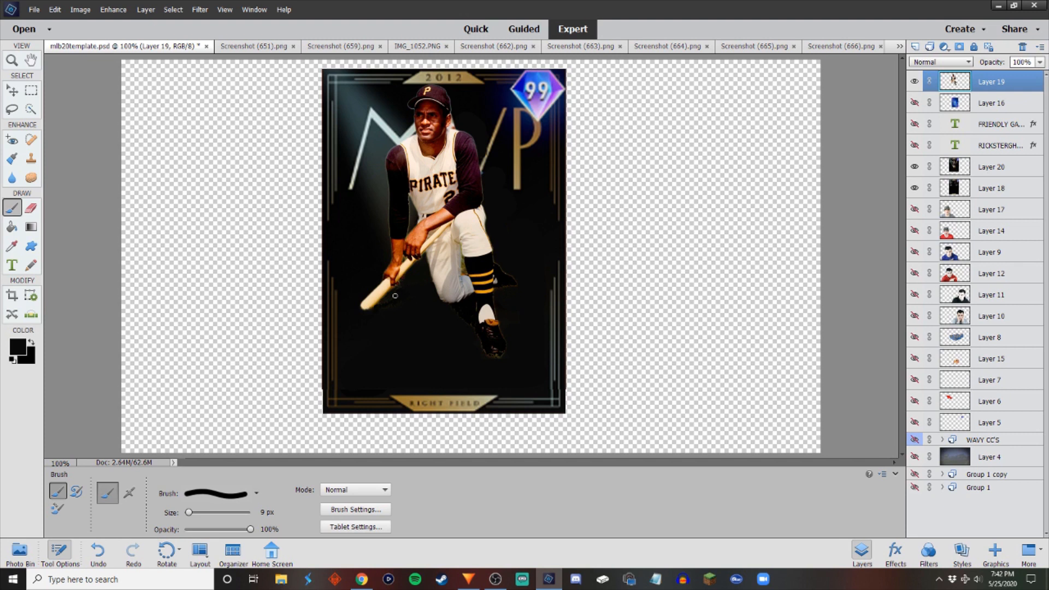
pyautogui.click(1003, 168)
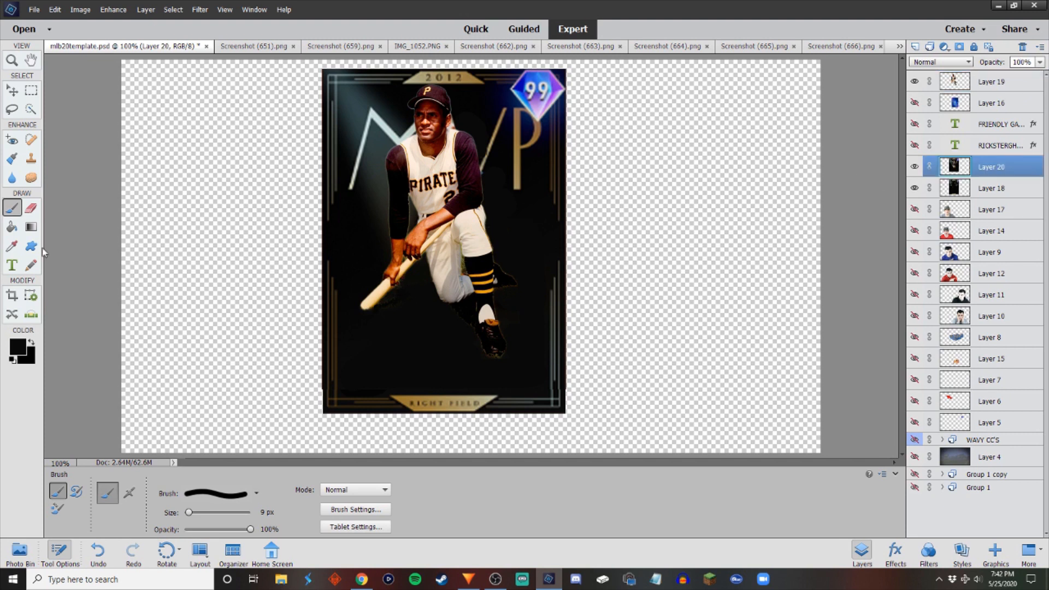
# Hide Layer 19, paint black over the catcher's remaining body on Layer 20 with a 70 px brush, and show Layer 19 again.
pyautogui.click(915, 82)
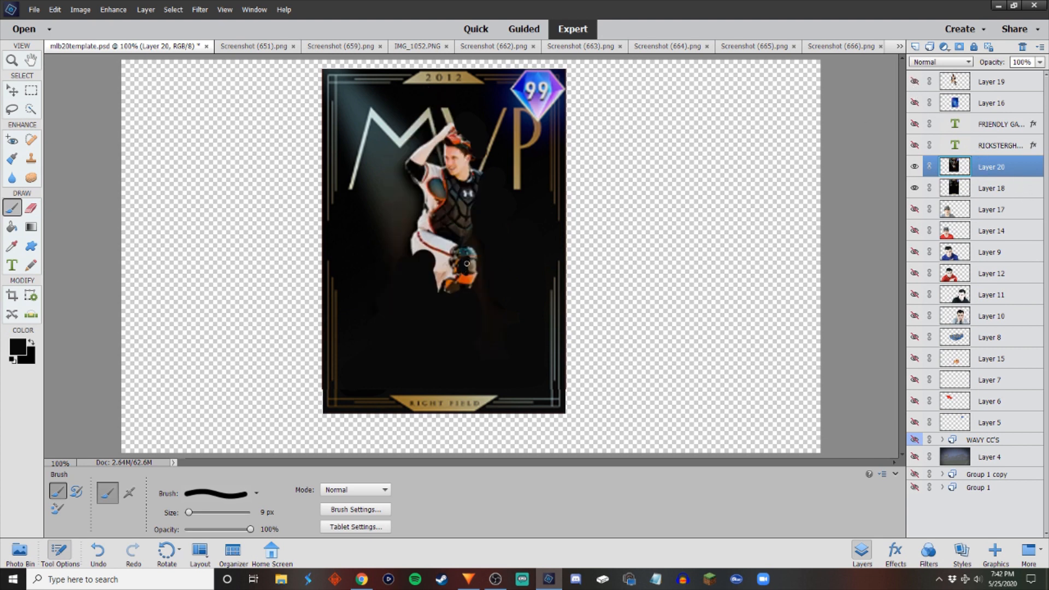
pyautogui.press(']')
pyautogui.press(']')
pyautogui.press(']')
pyautogui.press(']')
pyautogui.press(']')
pyautogui.press(']')
pyautogui.press(']')
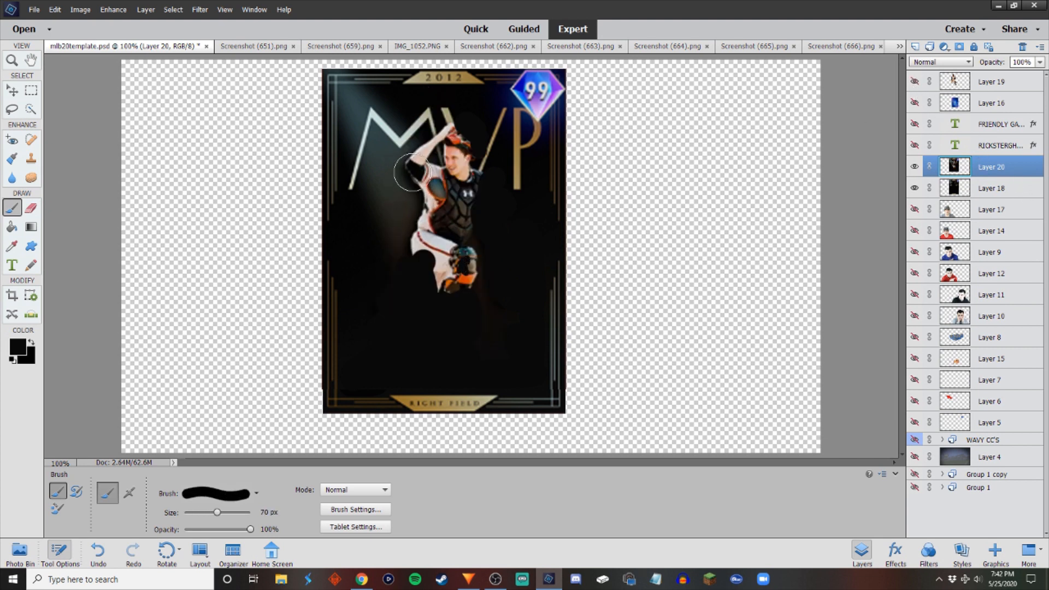
pyautogui.moveTo(412, 172)
pyautogui.mouseDown()
pyautogui.moveTo(384, 222)
pyautogui.moveTo(410, 183)
pyautogui.moveTo(418, 242)
pyautogui.moveTo(427, 178)
pyautogui.moveTo(488, 205)
pyautogui.moveTo(473, 221)
pyautogui.moveTo(471, 308)
pyautogui.moveTo(454, 208)
pyautogui.moveTo(443, 286)
pyautogui.moveTo(397, 265)
pyautogui.moveTo(407, 286)
pyautogui.moveTo(519, 326)
pyautogui.mouseUp()
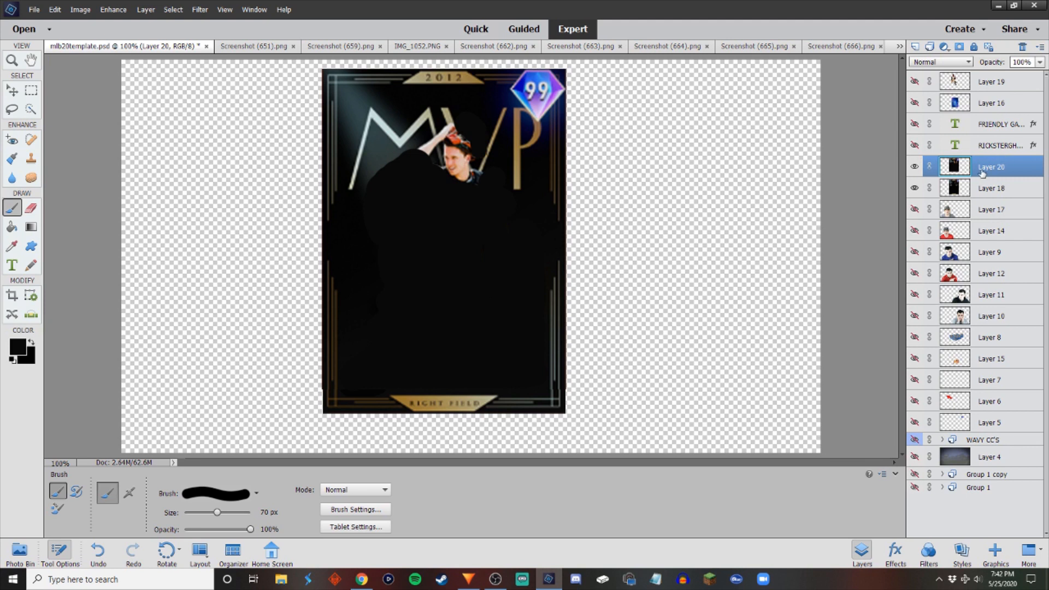
pyautogui.click(914, 82)
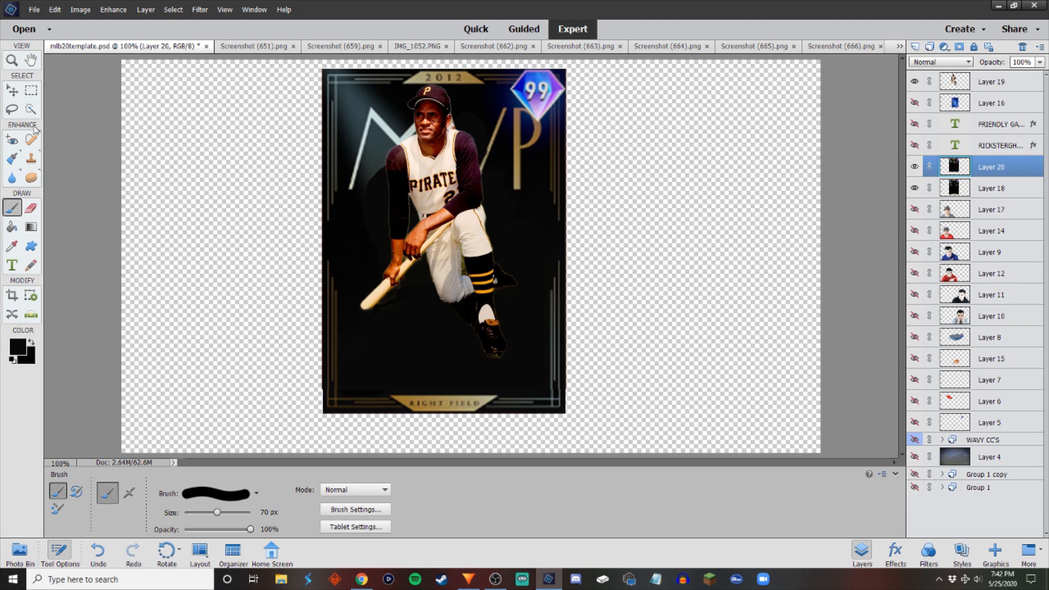
# Reduce the brush to 35 px and try a black stroke over the light beam beside the M, undoing it.
pyautogui.press('[')
pyautogui.press('[')
pyautogui.press('[')
pyautogui.press('[')
pyautogui.press('[')
pyautogui.click(19, 95)
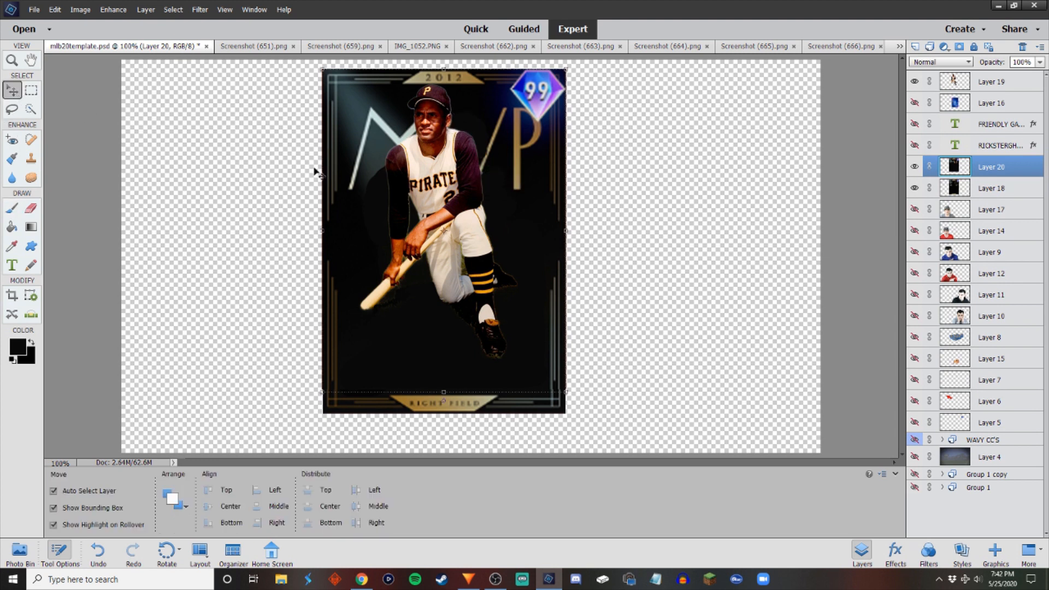
pyautogui.click(17, 207)
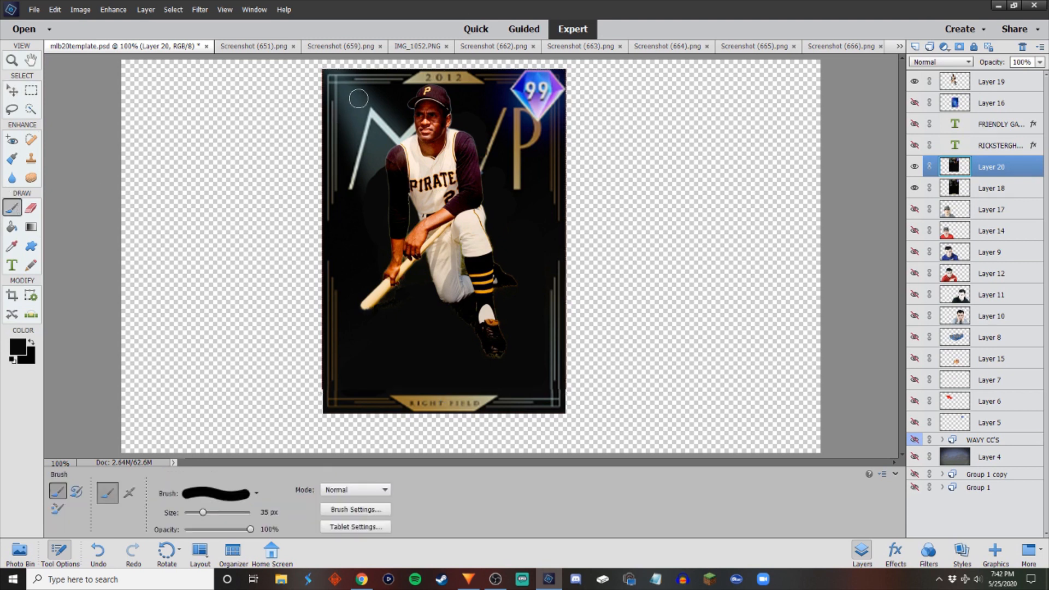
pyautogui.moveTo(358, 99); pyautogui.dragTo(347, 165)
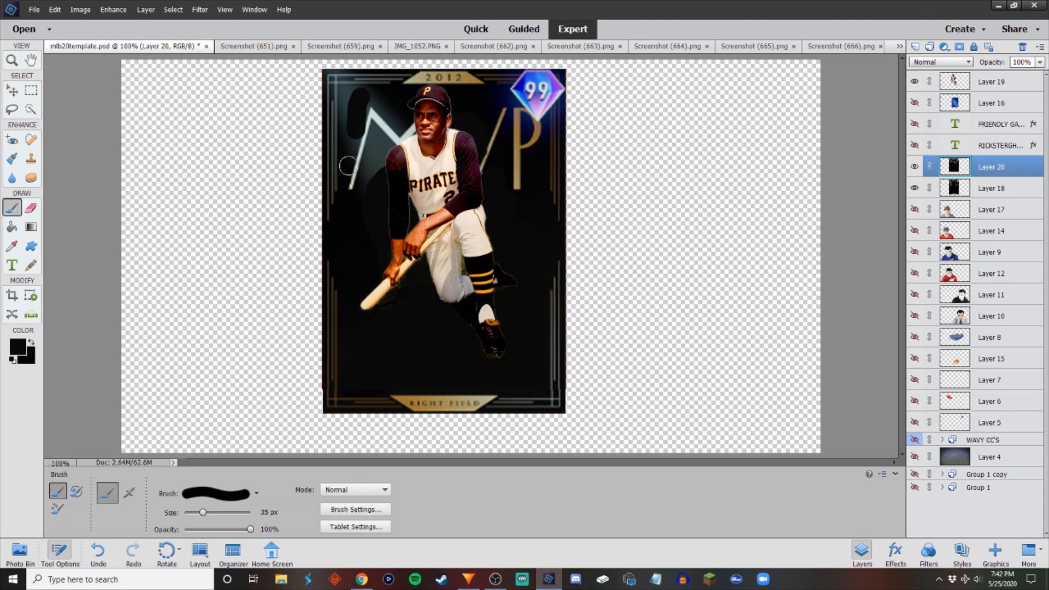
pyautogui.hotkey('ctrl', 'z')
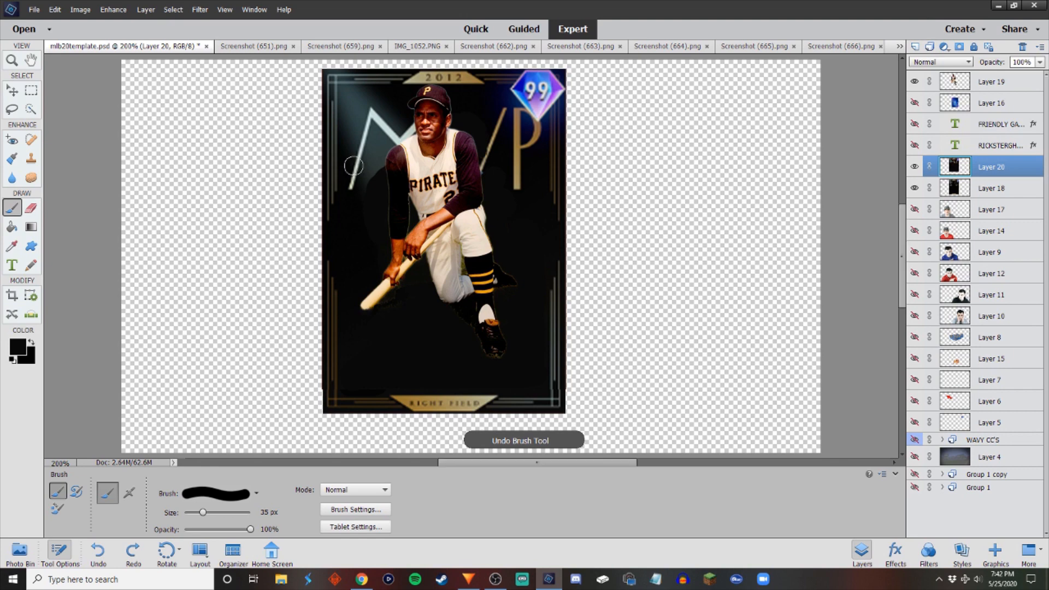
# Reduce the brush to 9 px and paint a black stroke down the inner edge of the M's first leg on Layer 20.
pyautogui.hotkey('ctrl', '=')
pyautogui.hotkey('ctrl', '=')
pyautogui.moveTo(515, 463); pyautogui.dragTo(471, 463)
pyautogui.scroll(8, 317, 178)
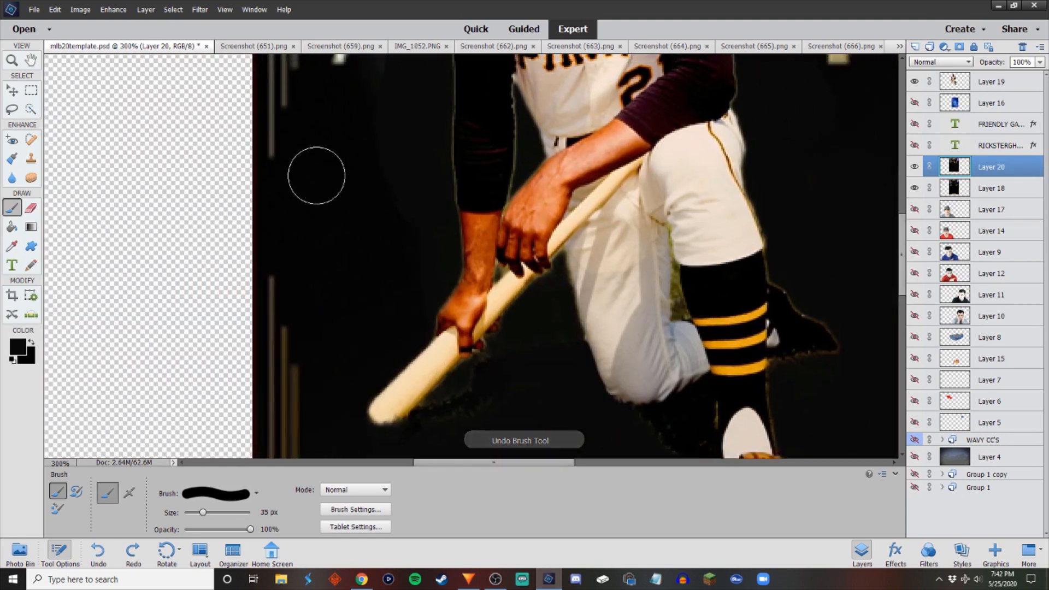
pyautogui.scroll(1, 379, 199)
pyautogui.moveTo(414, 188)
pyautogui.mouseDown()
pyautogui.moveTo(395, 399)
pyautogui.moveTo(383, 284)
pyautogui.mouseUp()
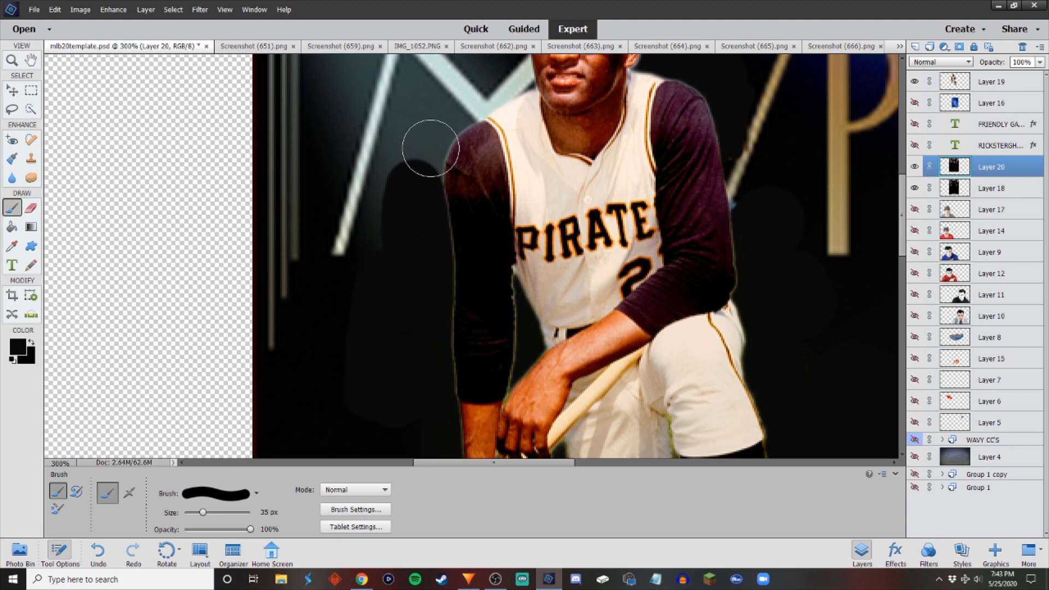
pyautogui.scroll(3, 424, 153)
pyautogui.scroll(1, 425, 159)
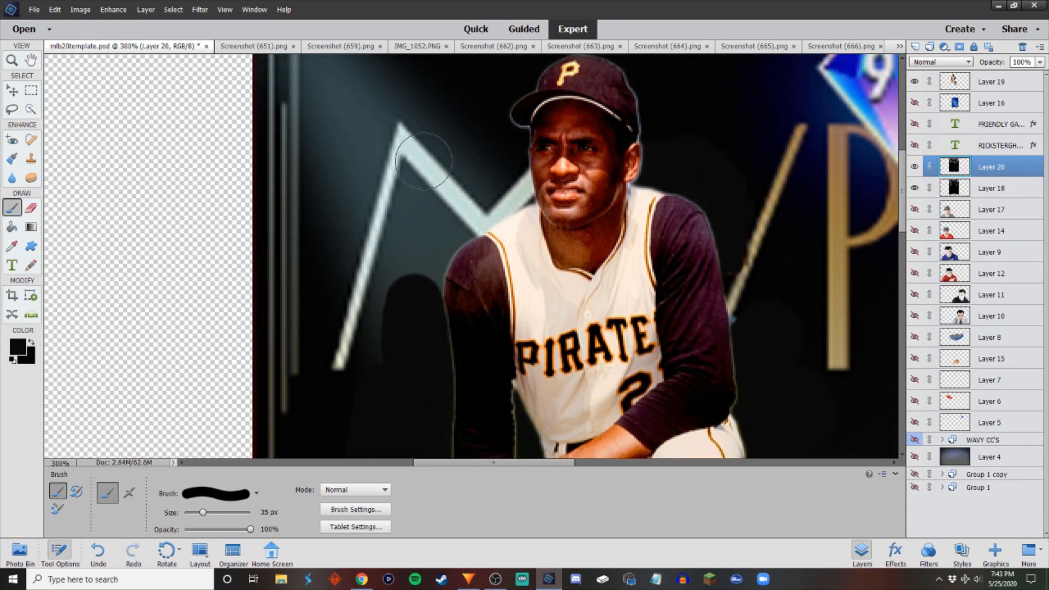
pyautogui.press('[')
pyautogui.press('[')
pyautogui.press('[')
pyautogui.press('[')
pyautogui.moveTo(406, 164)
pyautogui.mouseDown()
pyautogui.moveTo(394, 264)
pyautogui.moveTo(401, 194)
pyautogui.moveTo(397, 224)
pyautogui.mouseUp()
pyautogui.scroll(-2, 398, 225)
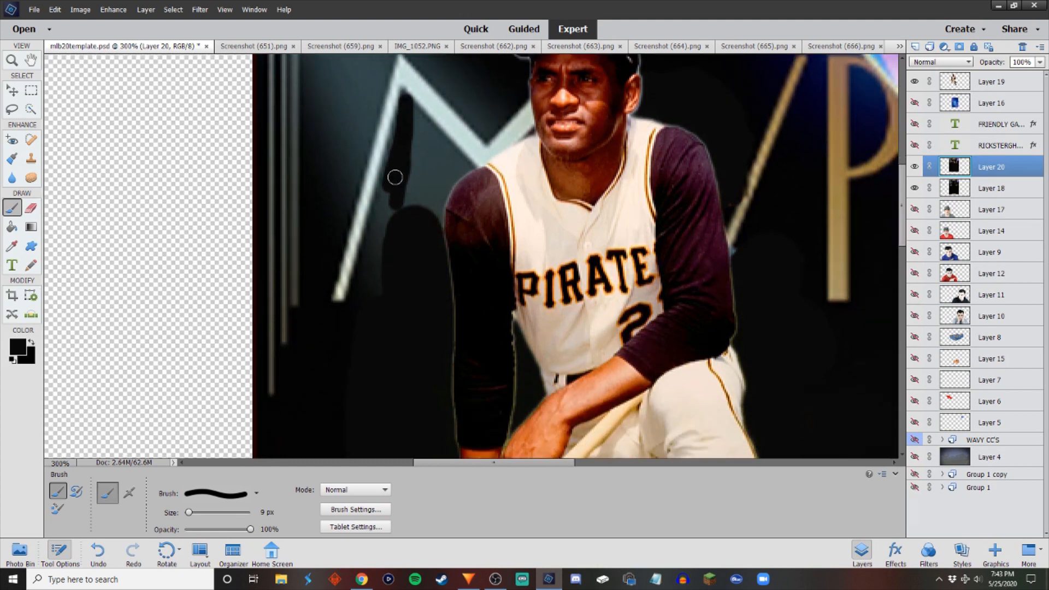
# Paint black over the remaining light inside the M, between its first leg and the player's shoulder.
pyautogui.moveTo(394, 175); pyautogui.dragTo(370, 286)
pyautogui.moveTo(384, 226); pyautogui.dragTo(375, 248)
pyautogui.moveTo(390, 171); pyautogui.dragTo(362, 287)
pyautogui.moveTo(465, 167)
pyautogui.mouseDown()
pyautogui.moveTo(412, 109)
pyautogui.moveTo(462, 169)
pyautogui.moveTo(436, 220)
pyautogui.moveTo(446, 154)
pyautogui.moveTo(426, 198)
pyautogui.moveTo(428, 156)
pyautogui.moveTo(415, 194)
pyautogui.moveTo(410, 142)
pyautogui.moveTo(415, 202)
pyautogui.moveTo(420, 152)
pyautogui.mouseUp()
pyautogui.scroll(3, 396, 127)
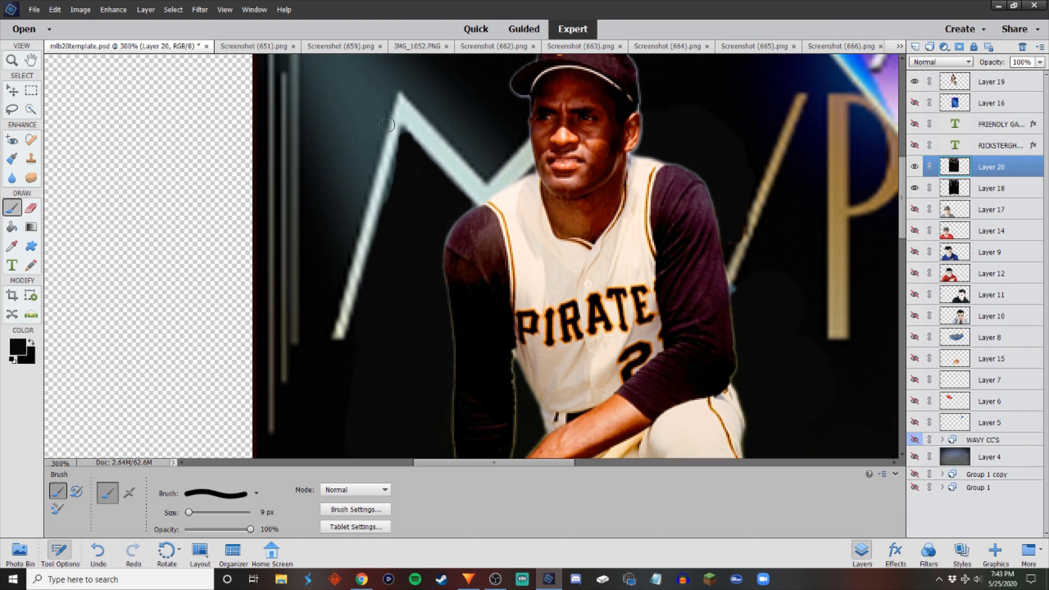
# Trace the outer edges of the M's peak, dip and first leg with black strokes to separate them from the light beam.
pyautogui.moveTo(501, 203)
pyautogui.mouseDown()
pyautogui.moveTo(405, 129)
pyautogui.moveTo(469, 205)
pyautogui.moveTo(401, 132)
pyautogui.moveTo(368, 213)
pyautogui.mouseUp()
pyautogui.scroll(-3, 361, 156)
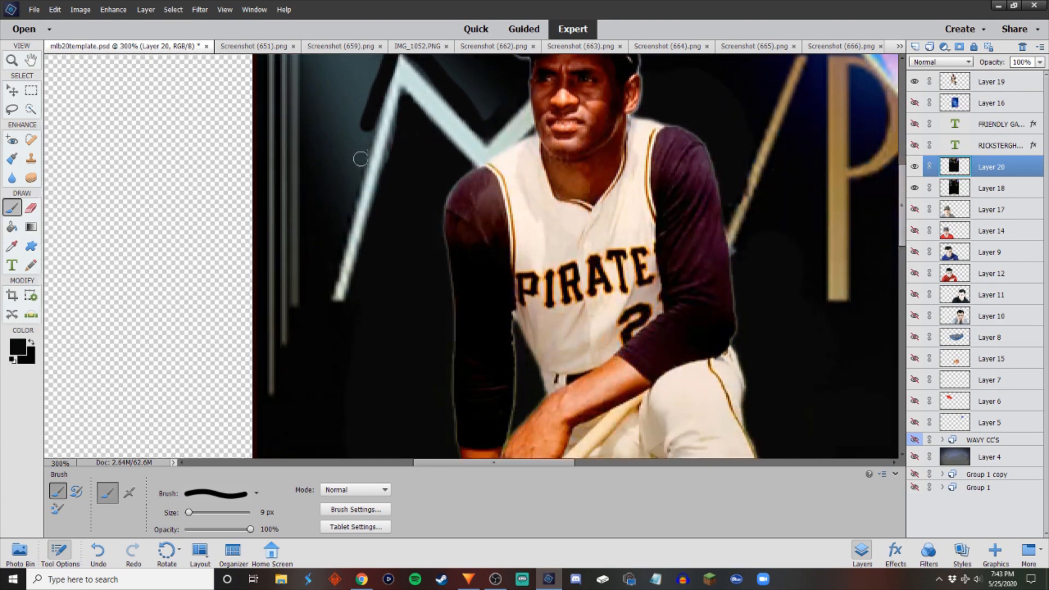
pyautogui.moveTo(368, 122); pyautogui.dragTo(344, 198)
# Paint a black border along the inside of the card frame's upper and left lines.
pyautogui.scroll(5, 330, 171)
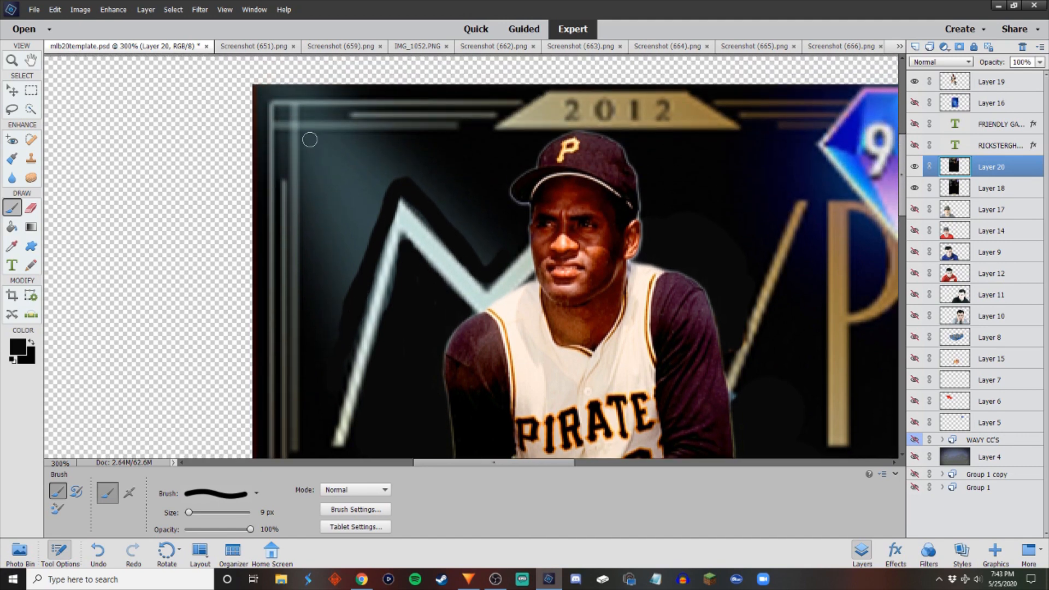
pyautogui.moveTo(310, 140); pyautogui.dragTo(479, 139)
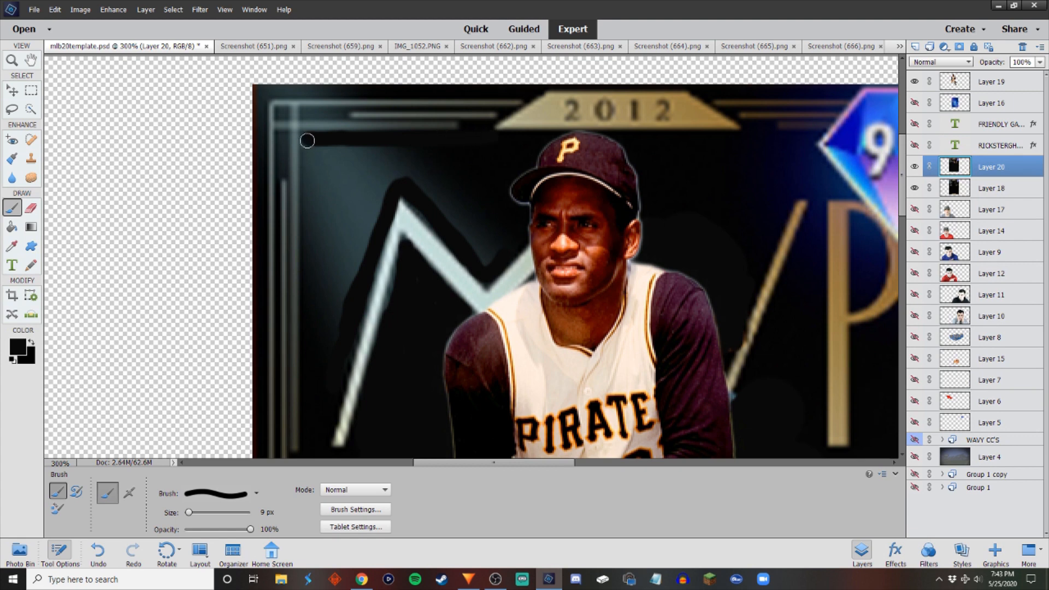
pyautogui.moveTo(308, 140)
pyautogui.mouseDown()
pyautogui.moveTo(316, 195)
pyautogui.moveTo(314, 167)
pyautogui.mouseUp()
pyautogui.scroll(-3, 317, 196)
pyautogui.moveTo(307, 92); pyautogui.dragTo(309, 251)
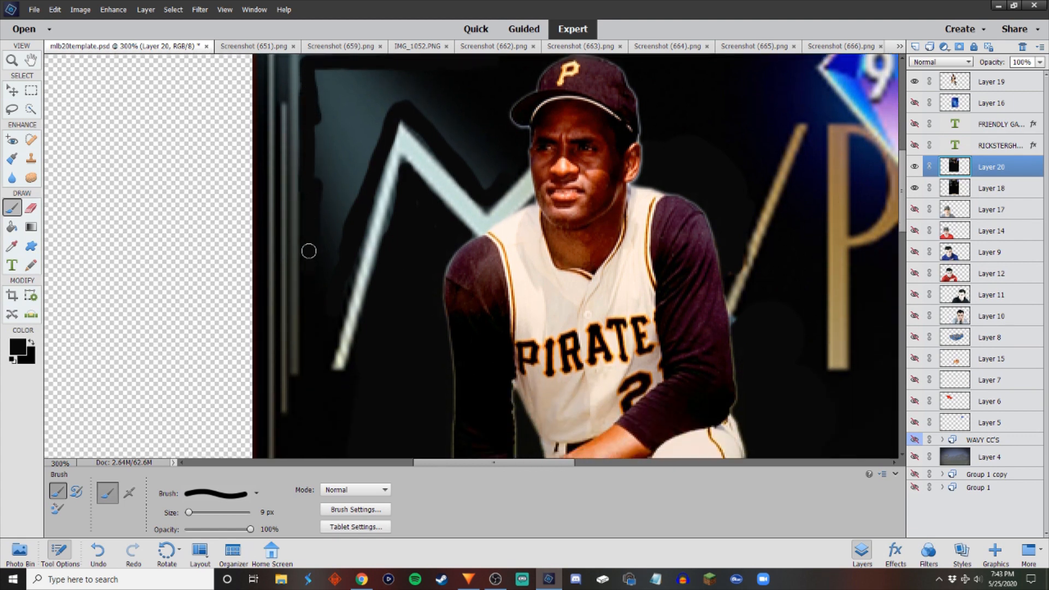
# Enlarge the brush and black out the light beam between the frame and the M's first leg, undoing the last 30 px stroke.
pyautogui.scroll(3, 363, 140)
pyautogui.press(']')
pyautogui.press(']')
pyautogui.press(']')
pyautogui.press(']')
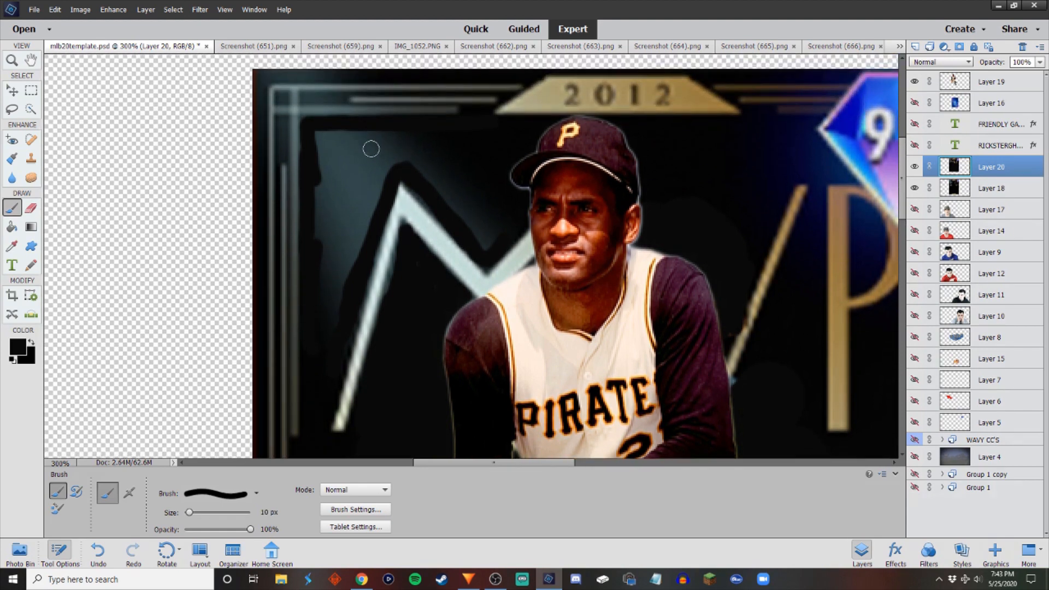
pyautogui.moveTo(386, 144)
pyautogui.mouseDown()
pyautogui.moveTo(355, 168)
pyautogui.moveTo(351, 144)
pyautogui.moveTo(330, 148)
pyautogui.moveTo(331, 239)
pyautogui.moveTo(326, 192)
pyautogui.moveTo(388, 164)
pyautogui.moveTo(354, 227)
pyautogui.moveTo(320, 336)
pyautogui.moveTo(373, 249)
pyautogui.mouseUp()
pyautogui.press(']')
pyautogui.hotkey('ctrl', 'z')
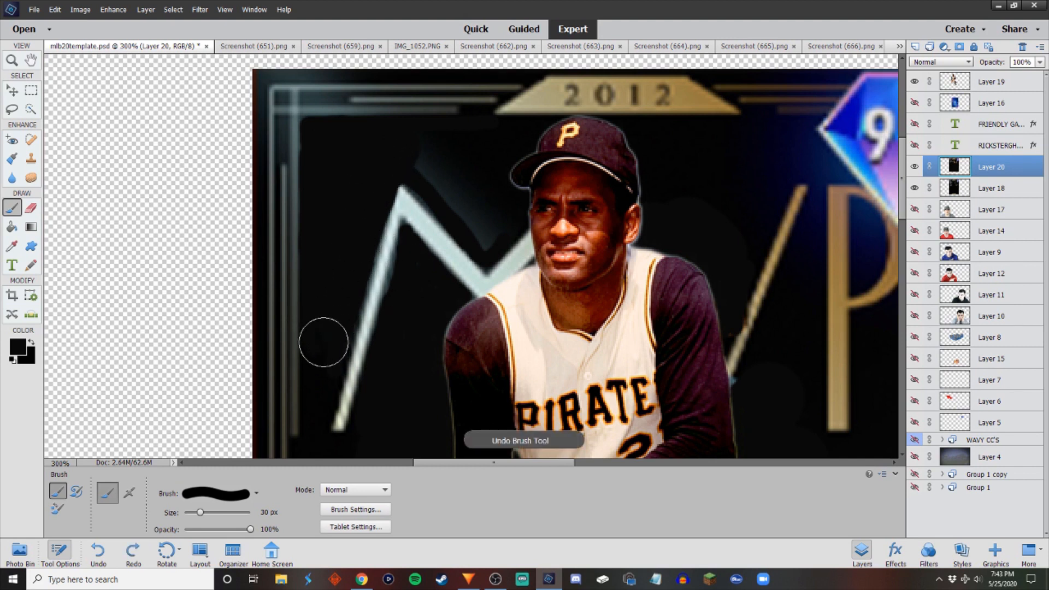
# Reduce the brush to 10 px and paint out the leftover light above the M's dip beside the cap.
pyautogui.press('[')
pyautogui.press('[')
pyautogui.press('[')
pyautogui.press('[')
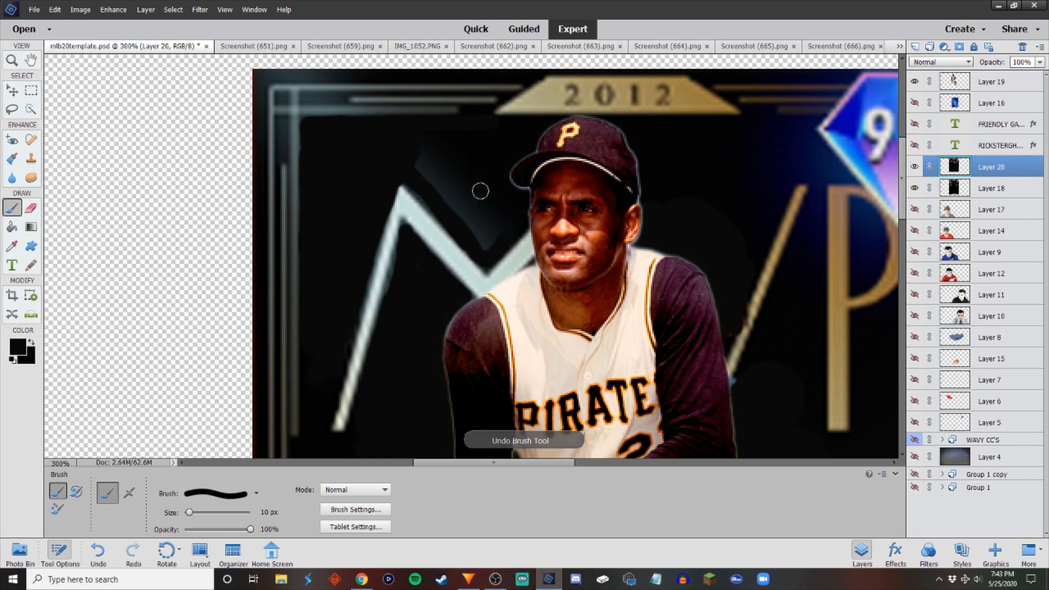
pyautogui.moveTo(478, 217)
pyautogui.mouseDown()
pyautogui.moveTo(421, 166)
pyautogui.moveTo(450, 159)
pyautogui.moveTo(434, 171)
pyautogui.moveTo(453, 177)
pyautogui.mouseUp()
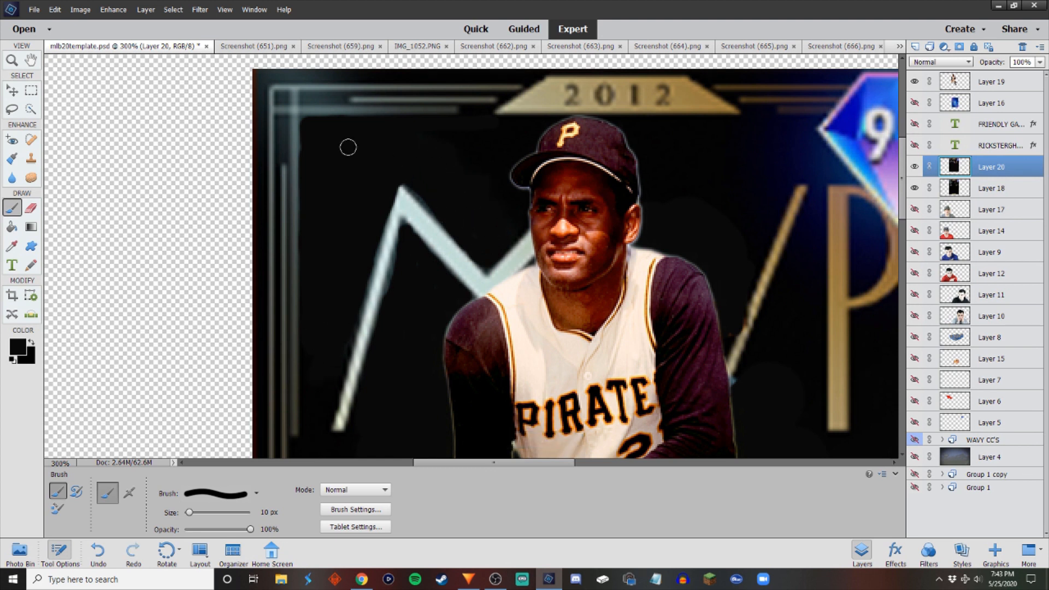
# Sample the gold of the letter P as the foreground colour and switch back to the 10 px brush.
pyautogui.click(16, 93)
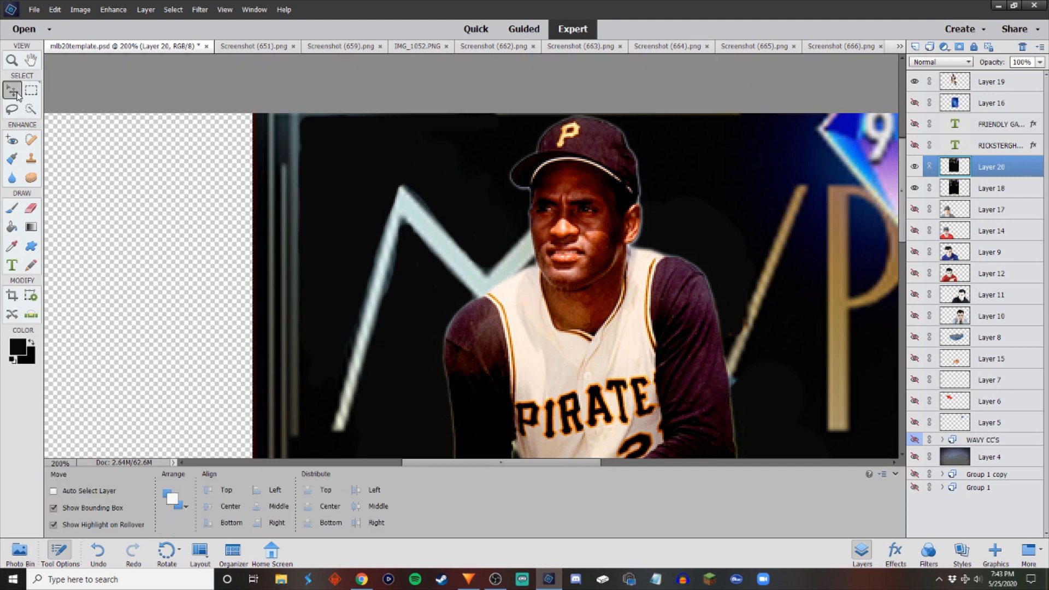
pyautogui.hotkey('ctrl', 'alt', '0')
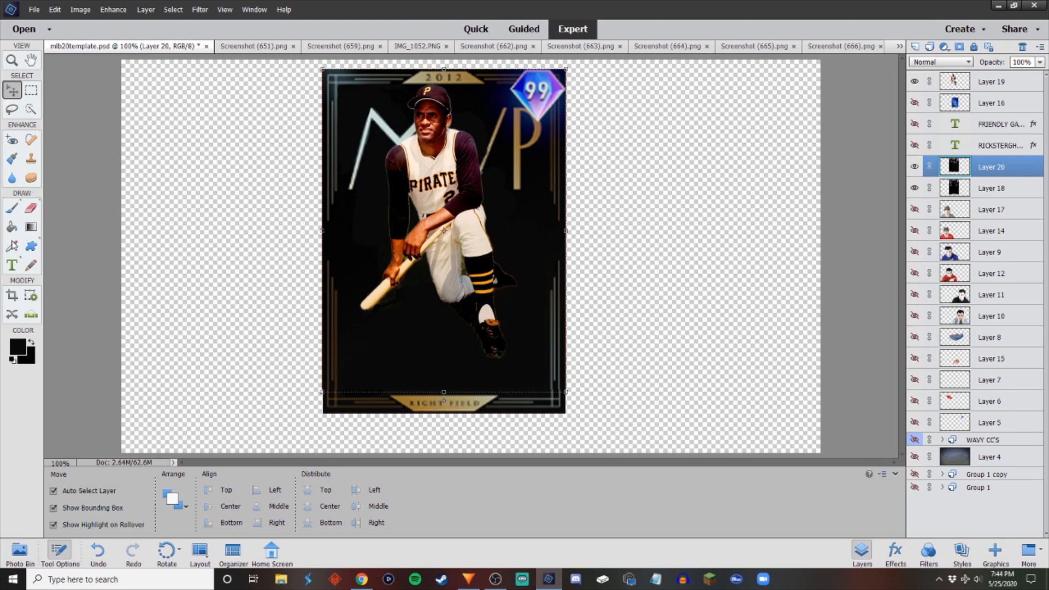
pyautogui.click(11, 249)
pyautogui.click(522, 133)
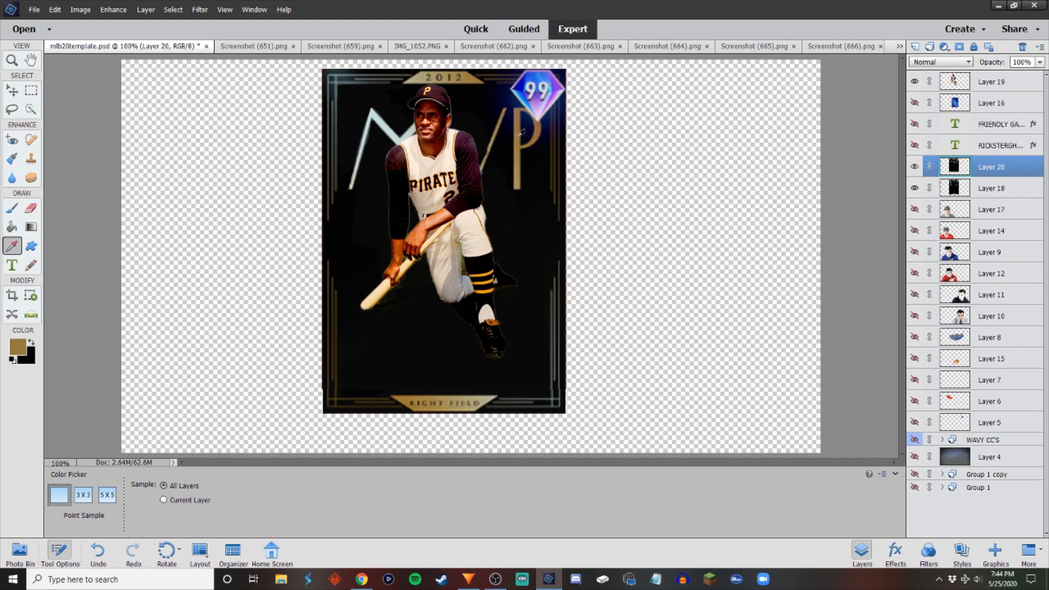
pyautogui.click(12, 208)
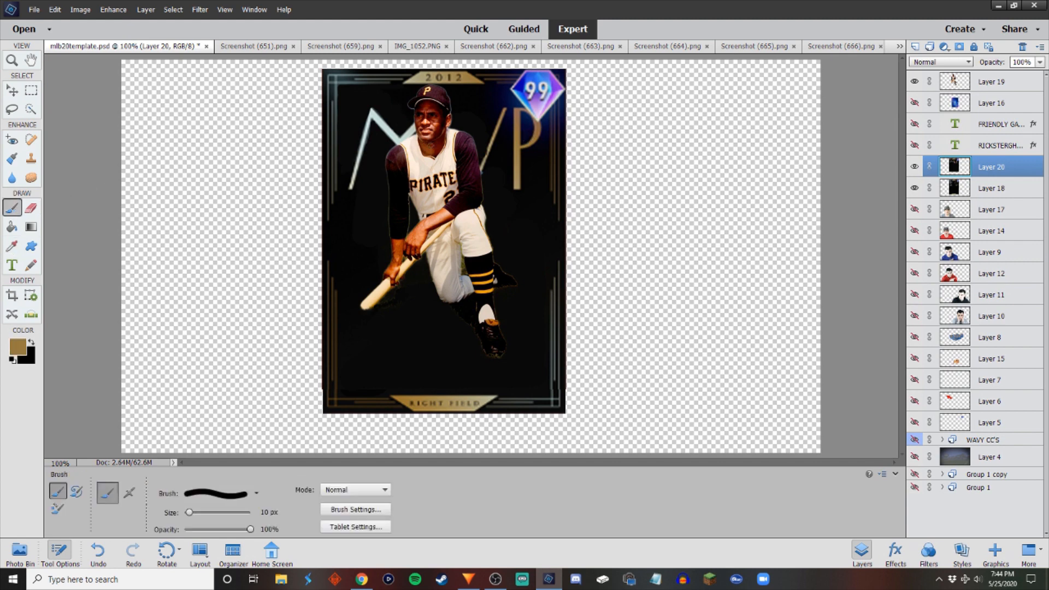
# Paint over the V's visible diagonal in gold with the 10 px brush, undoing the uneven first attempt and redoing it.
pyautogui.hotkey('ctrl', '=')
pyautogui.scroll(4, 616, 192)
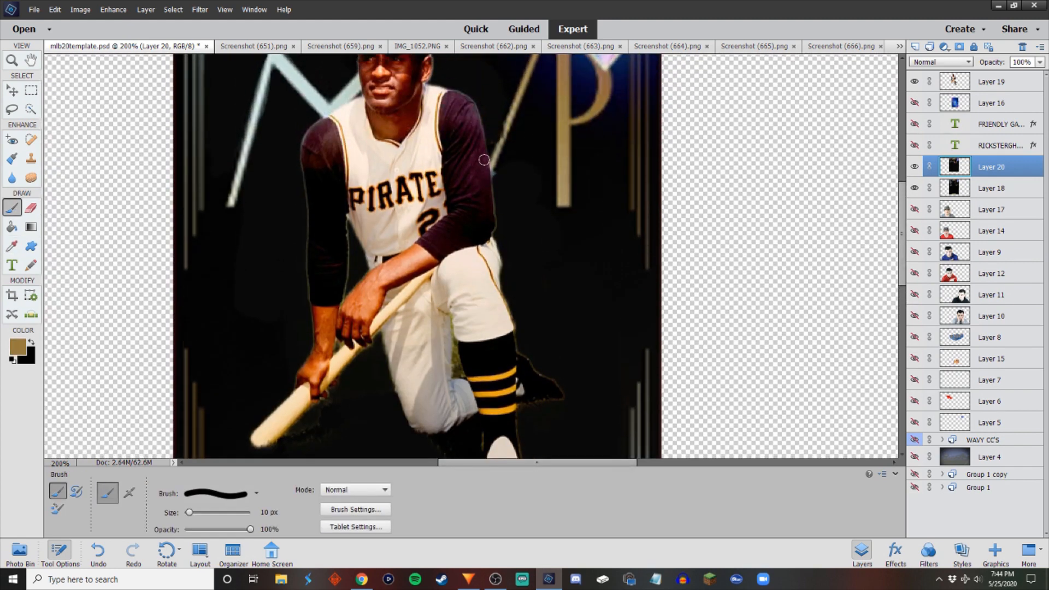
pyautogui.scroll(1, 486, 160)
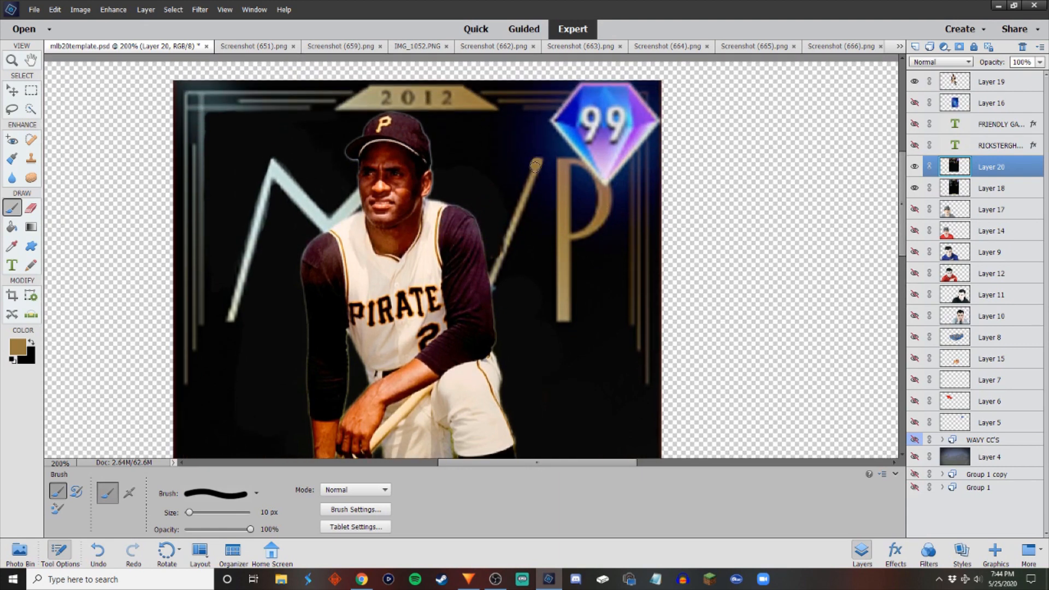
pyautogui.moveTo(536, 166); pyautogui.dragTo(494, 271)
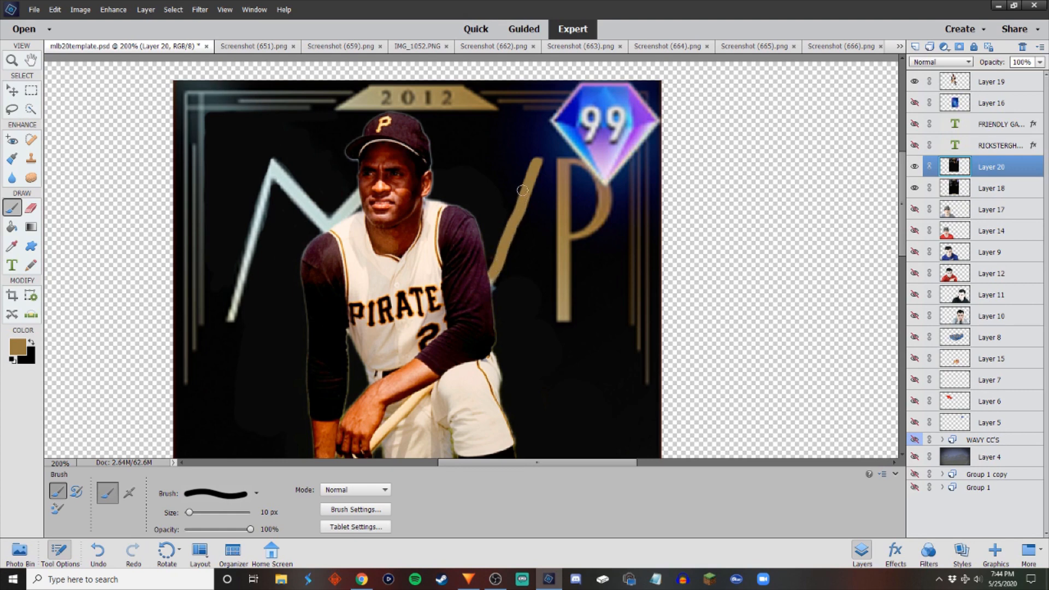
pyautogui.moveTo(525, 189); pyautogui.dragTo(515, 231)
pyautogui.hotkey('ctrl', 'z')
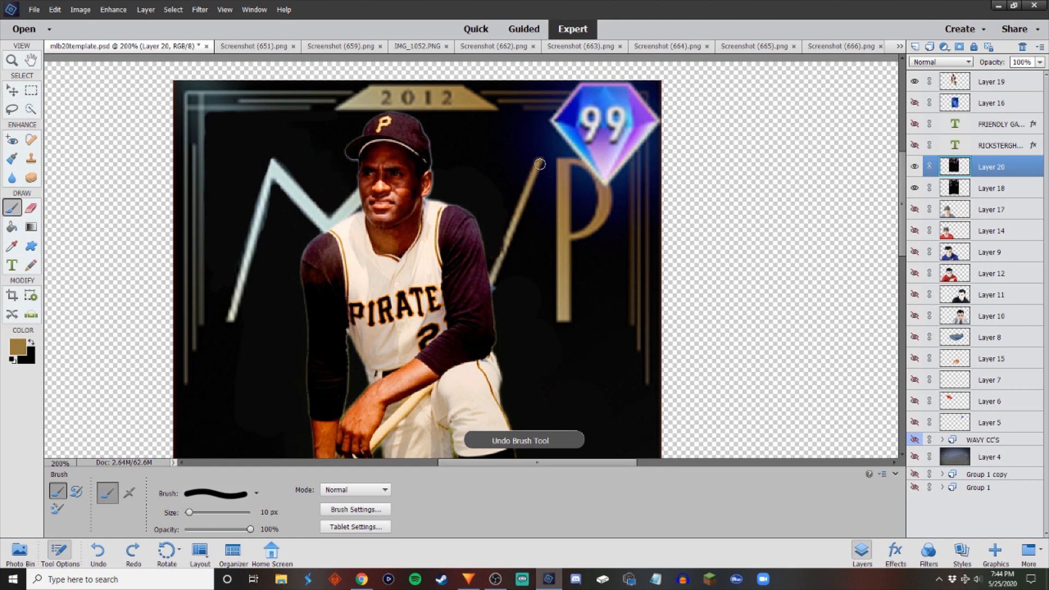
pyautogui.moveTo(536, 170); pyautogui.dragTo(497, 269)
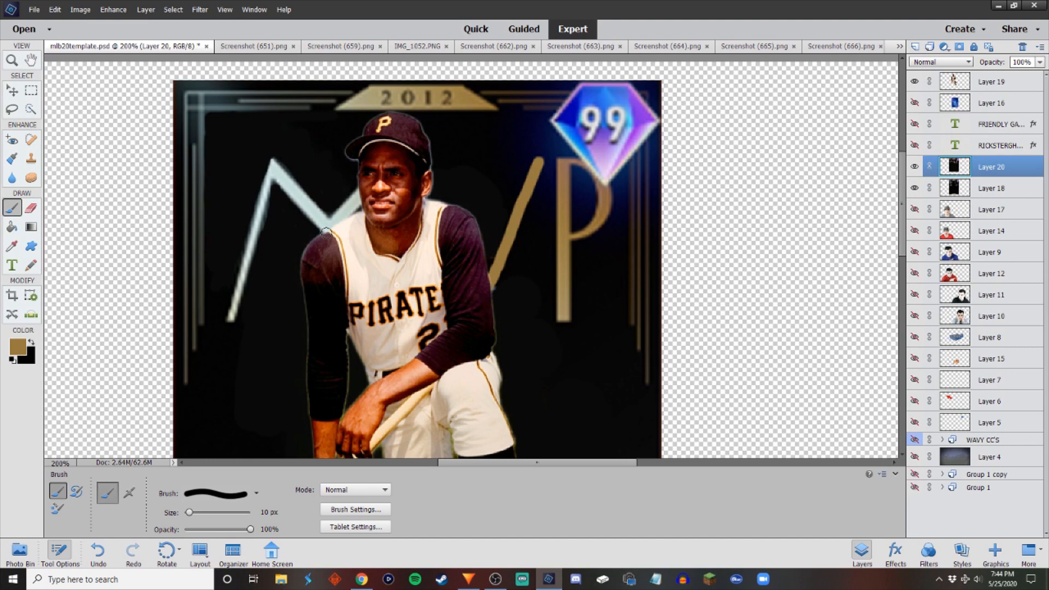
# Trim the upper end of the V's gold stroke with a 9 px eraser, undoing a stray stroke.
pyautogui.click(30, 209)
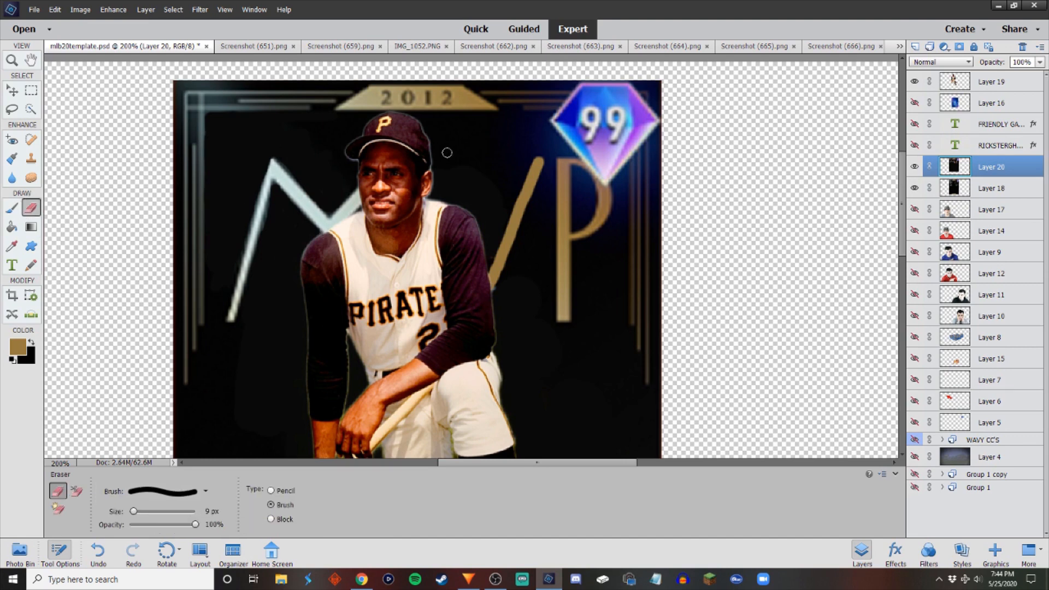
pyautogui.moveTo(539, 155)
pyautogui.mouseDown()
pyautogui.moveTo(527, 156)
pyautogui.moveTo(539, 155)
pyautogui.mouseUp()
pyautogui.hotkey('ctrl', 'z')
pyautogui.hotkey('ctrl', '-')
pyautogui.hotkey('ctrl', '-')
pyautogui.hotkey('ctrl', '+')
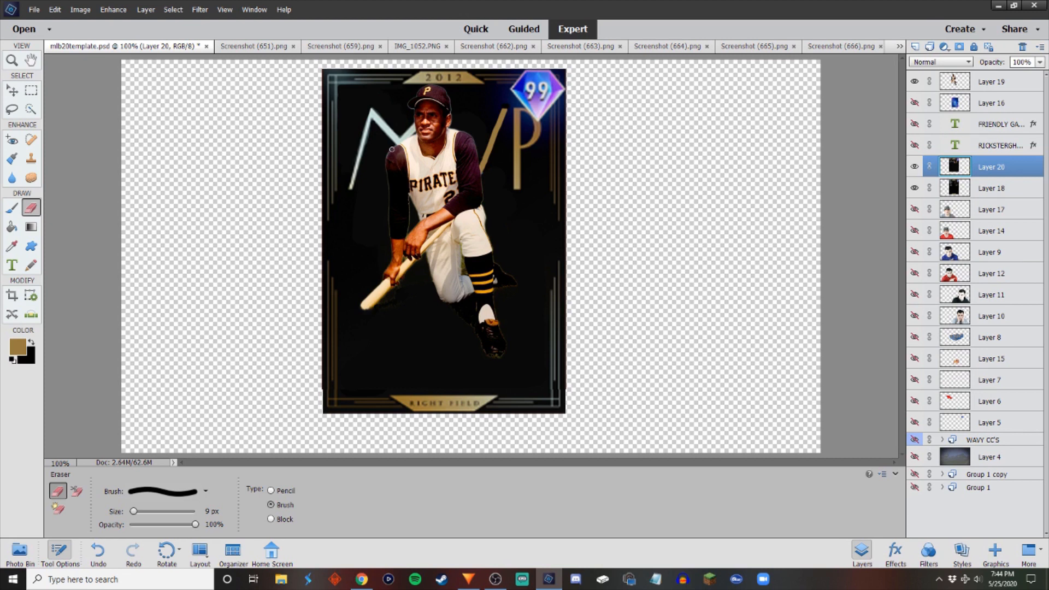
# Delete Layer 18, the duplicate card beneath Layer 20.
pyautogui.click(1008, 191)
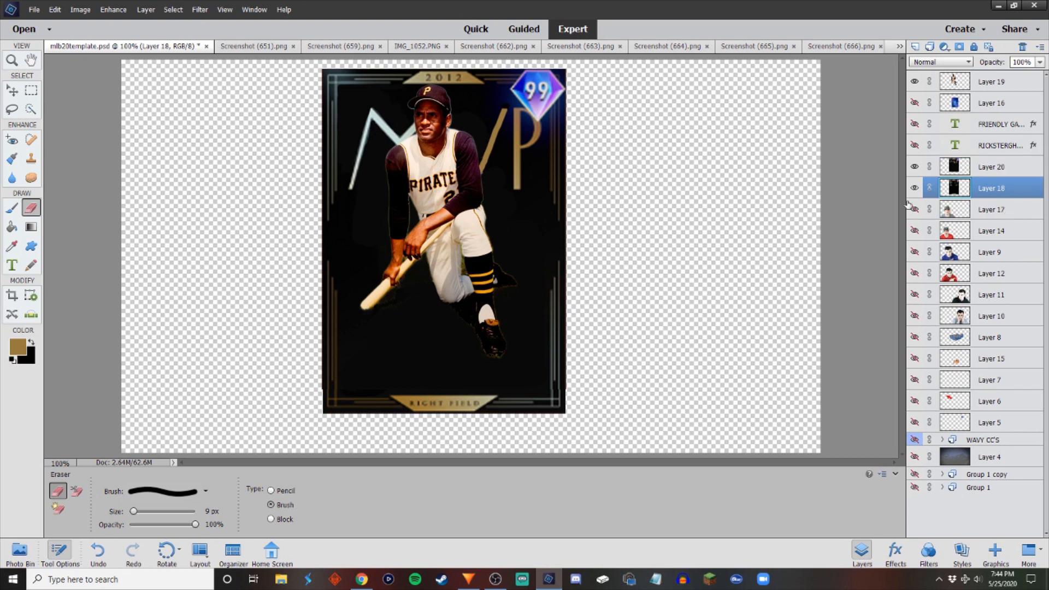
pyautogui.press('Delete')
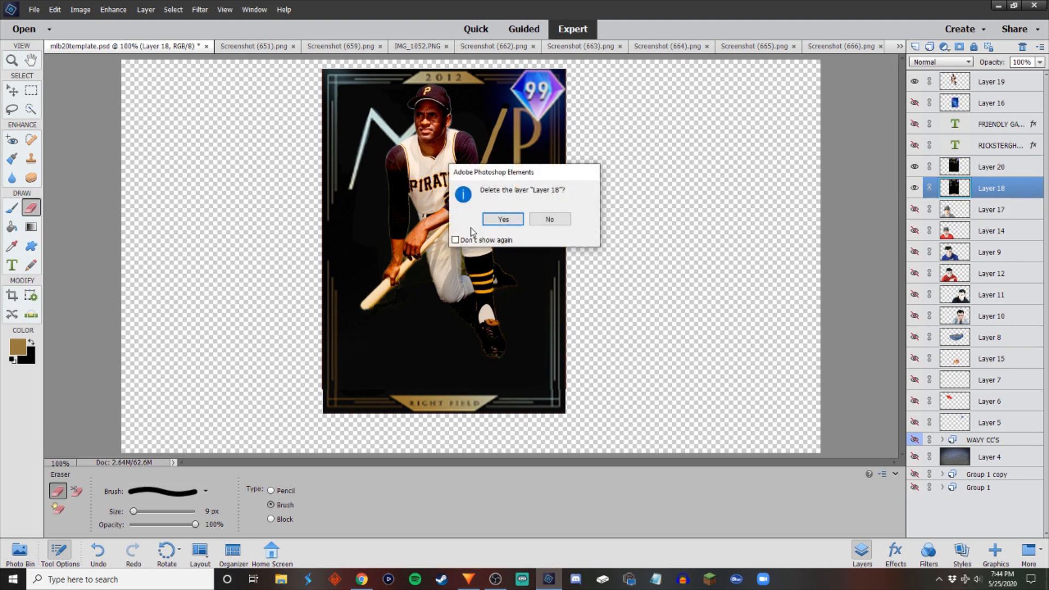
pyautogui.click(495, 218)
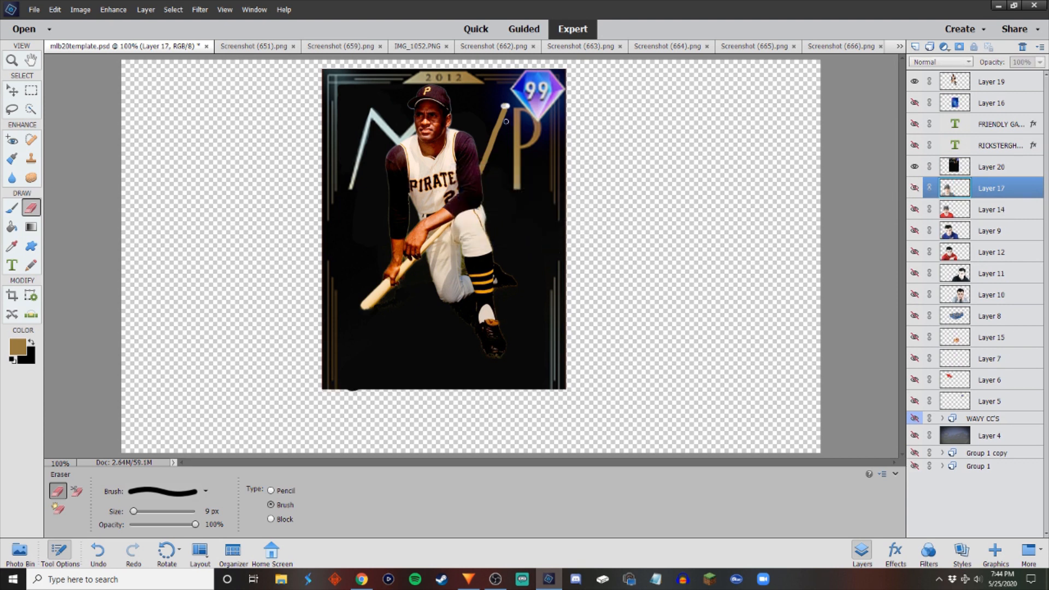
pyautogui.click(12, 209)
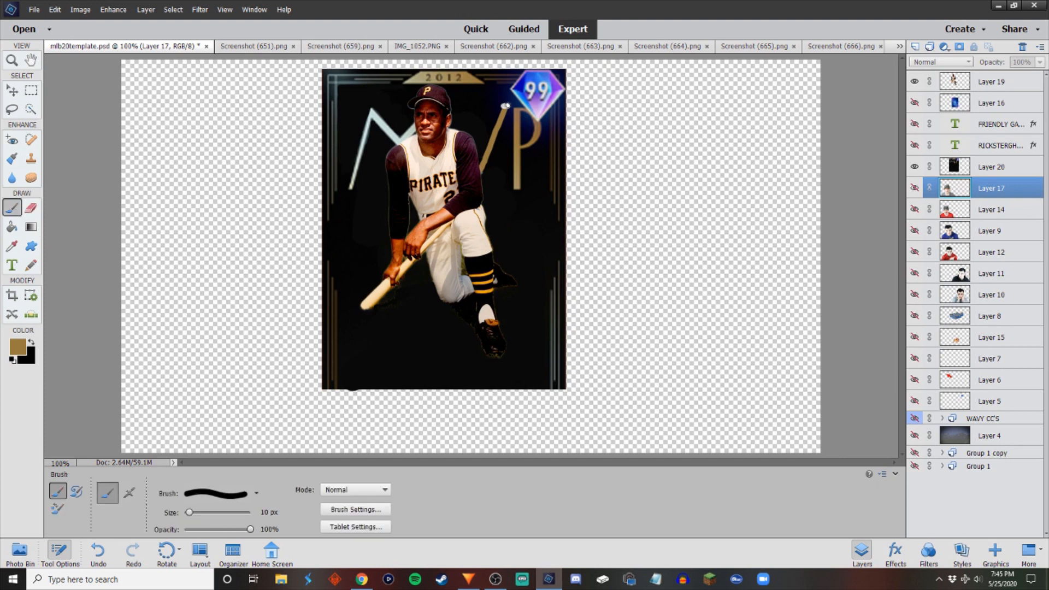
pyautogui.click(505, 105)
pyautogui.click(576, 219)
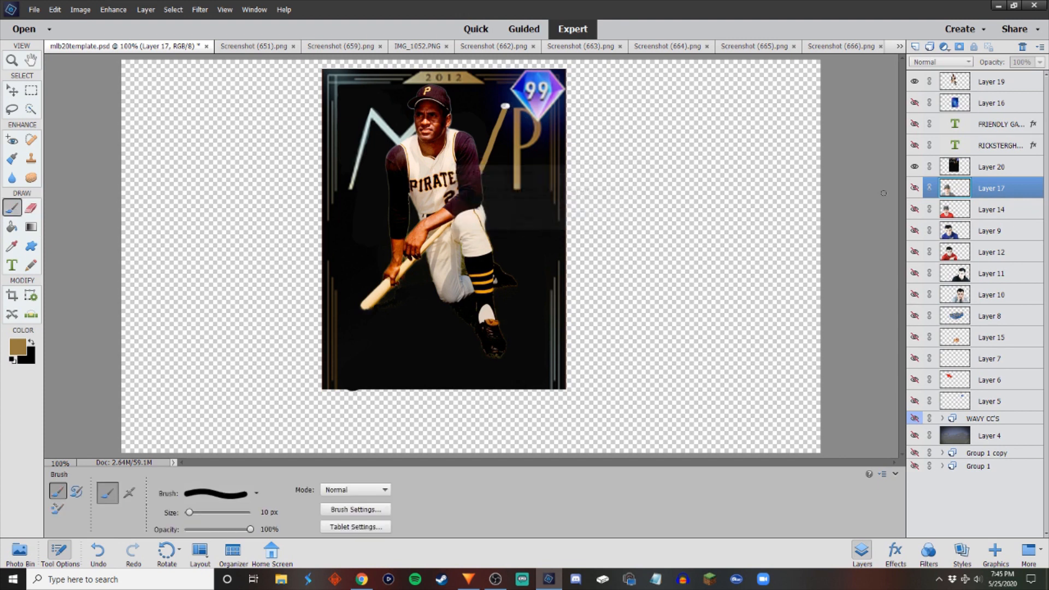
# Select Layer 20, sample the card's black background, and paint out the white spot above the V with the 10 px brush.
pyautogui.click(1006, 170)
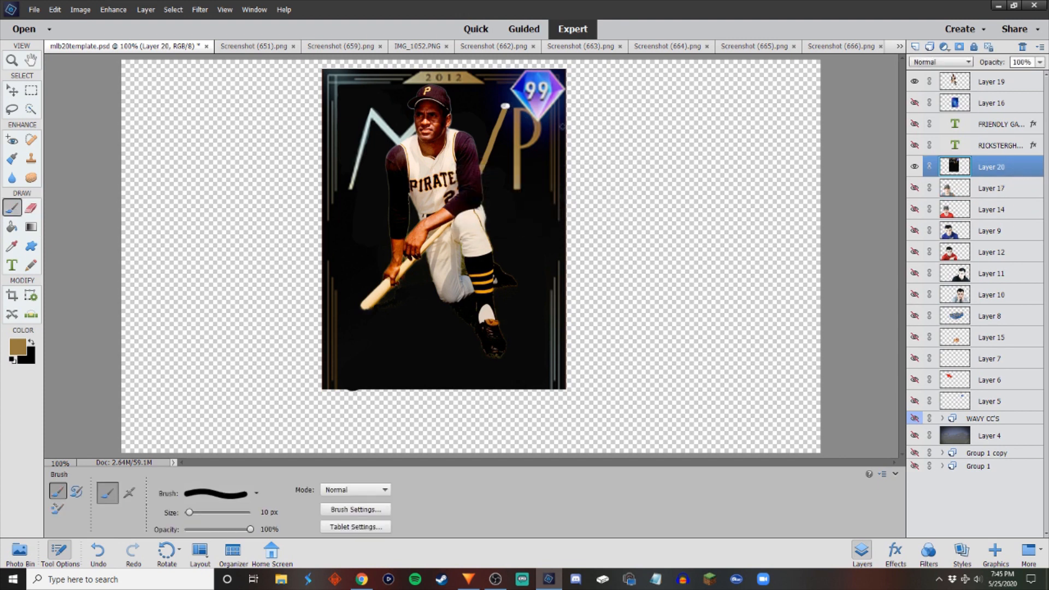
pyautogui.click(13, 247)
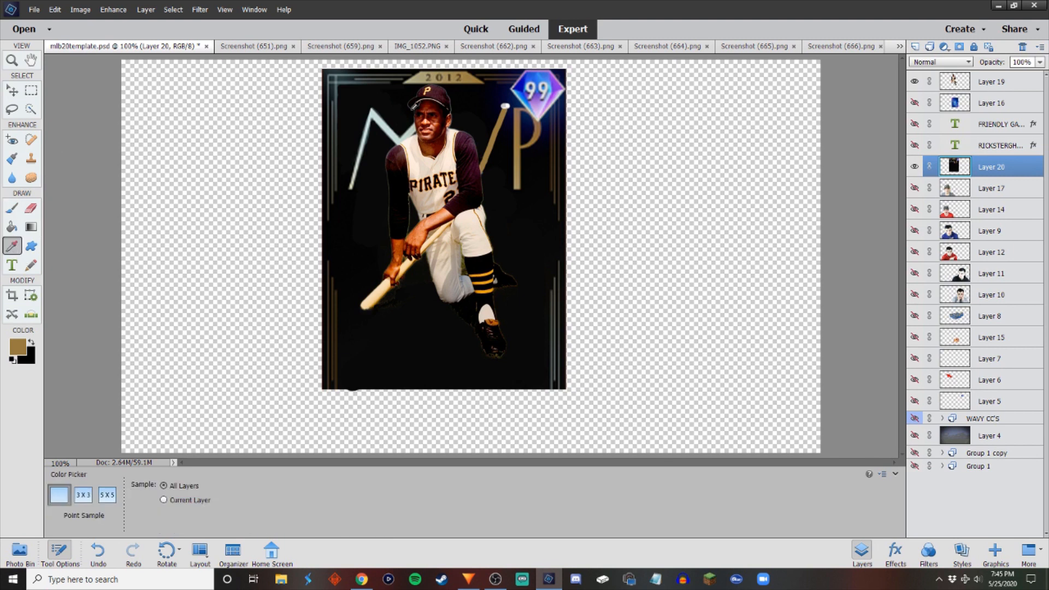
pyautogui.click(477, 96)
pyautogui.click(19, 205)
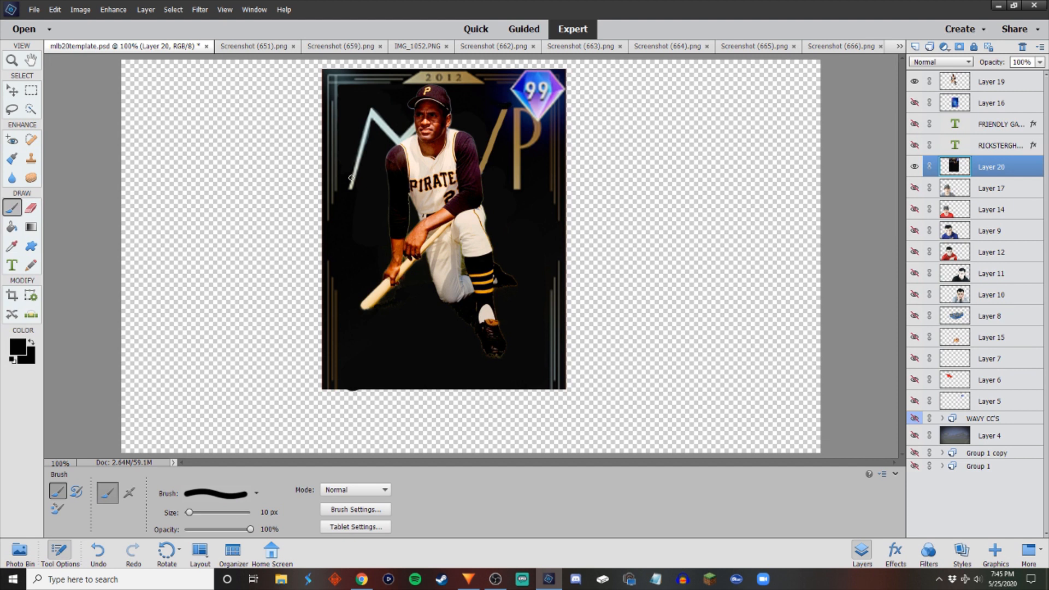
# Compare the template card with the Silver Slugger reference card in Screenshot (659).png.
pyautogui.click(12, 91)
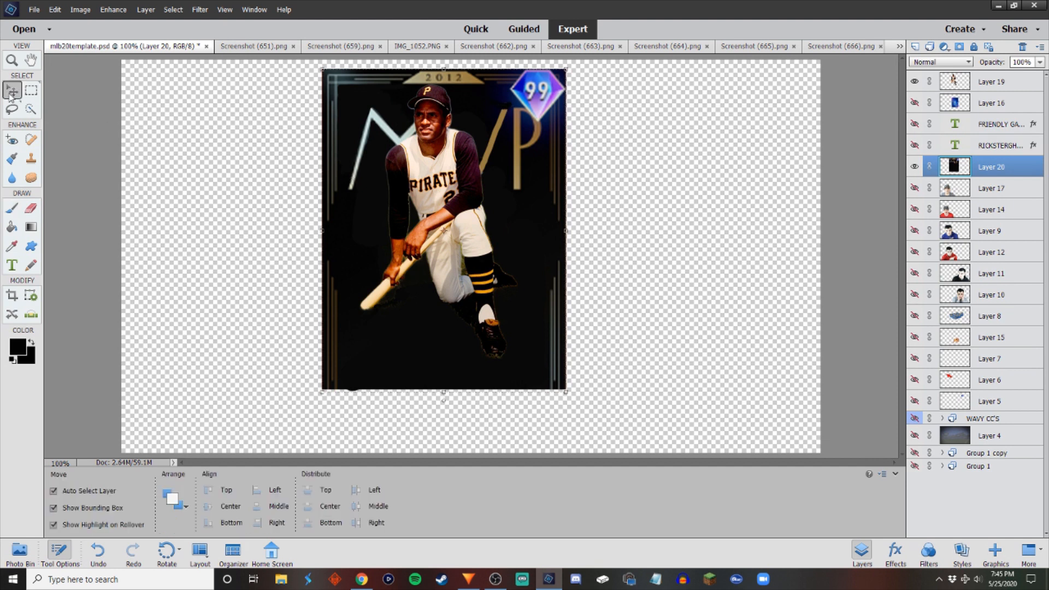
pyautogui.click(253, 46)
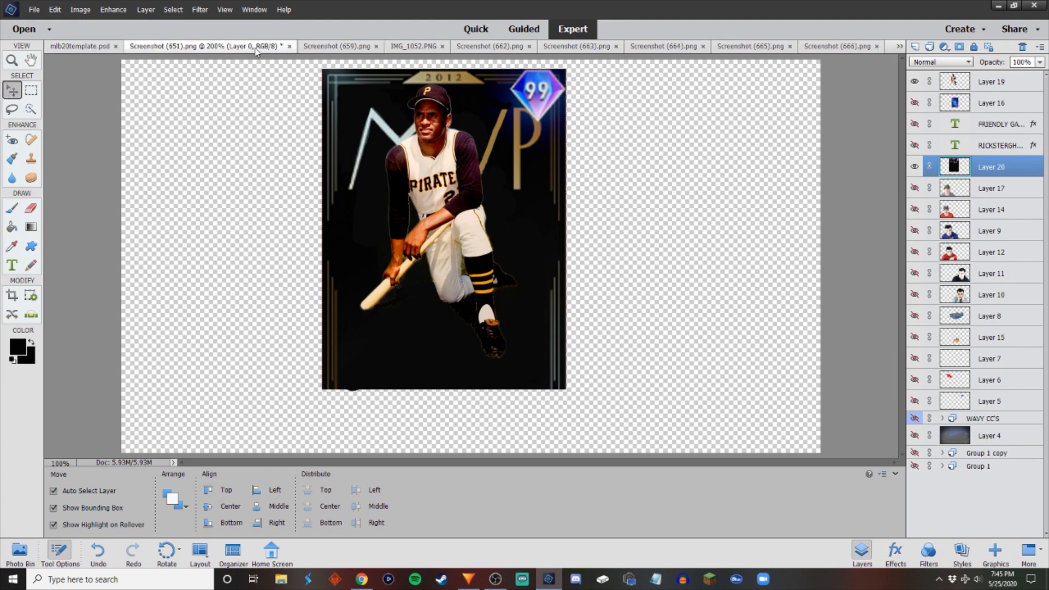
pyautogui.click(355, 48)
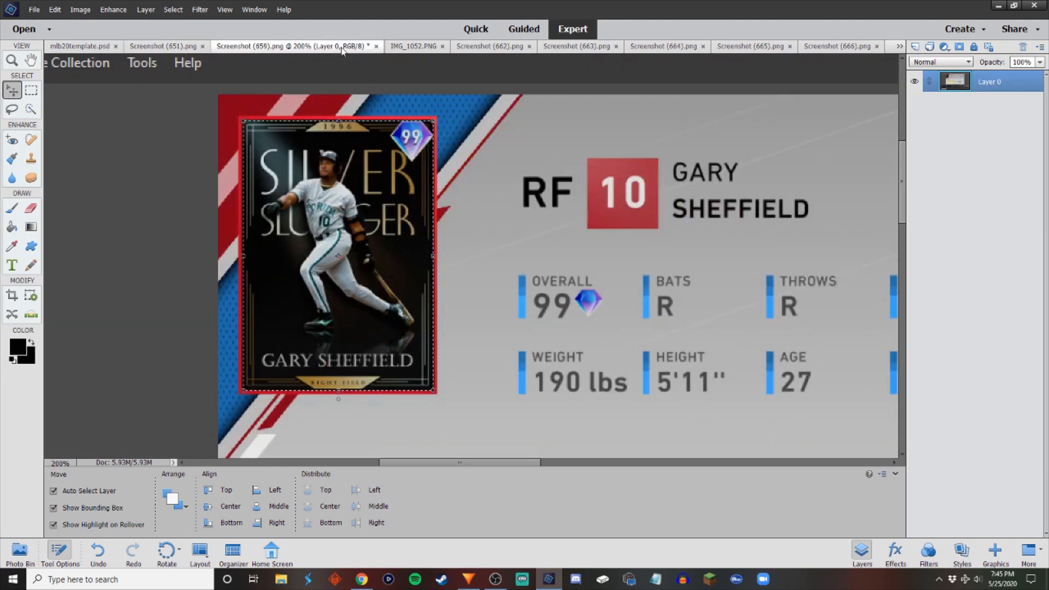
pyautogui.click(82, 46)
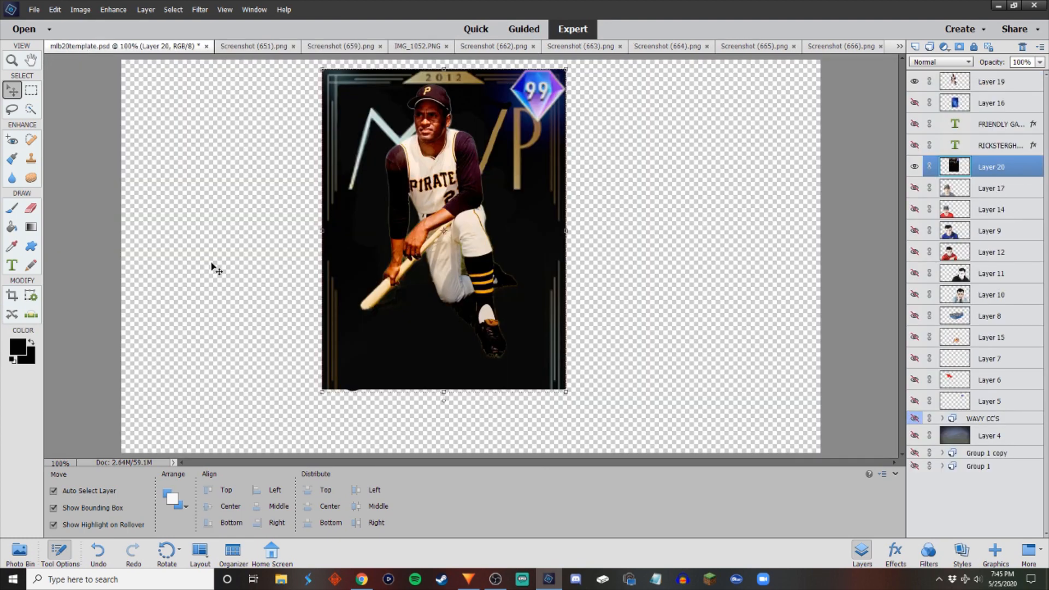
pyautogui.click(235, 46)
pyautogui.click(339, 47)
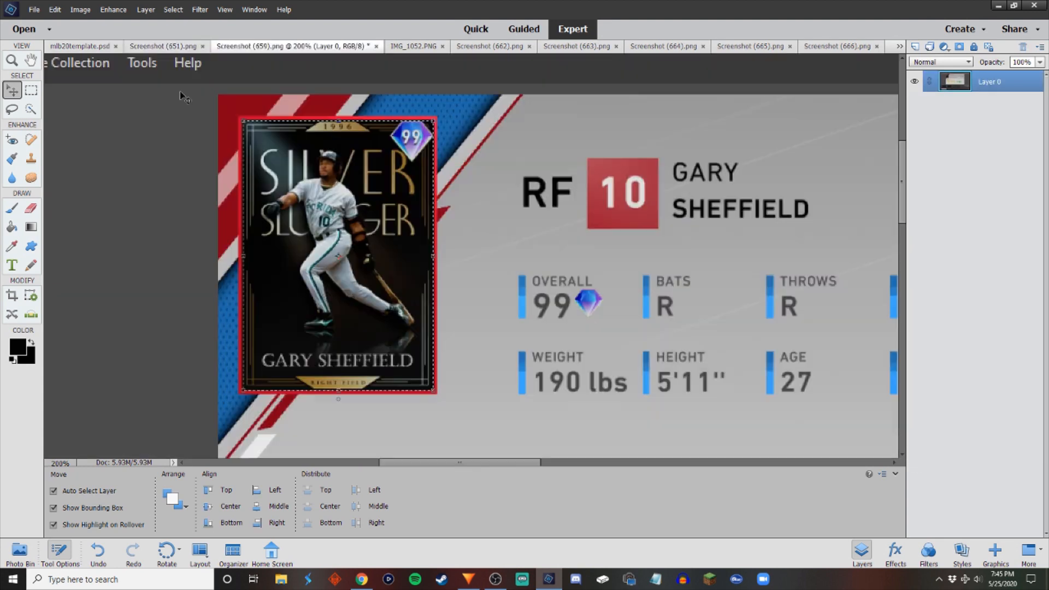
# Undo the deletion of Layer 18 in mlb20template.psd.
pyautogui.click(81, 47)
pyautogui.hotkey('ctrl', 'z')
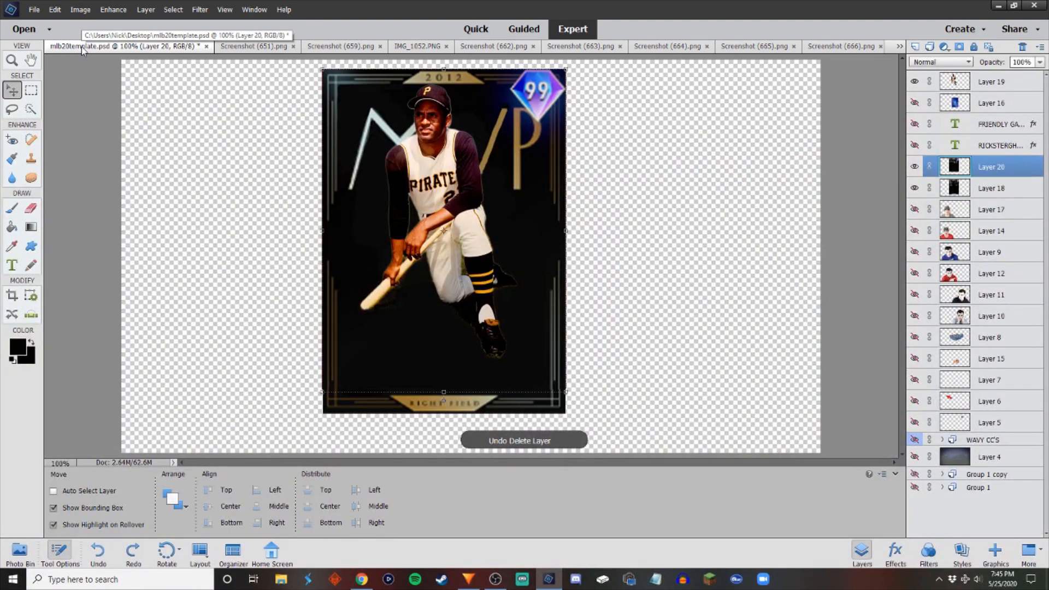
pyautogui.click(126, 153)
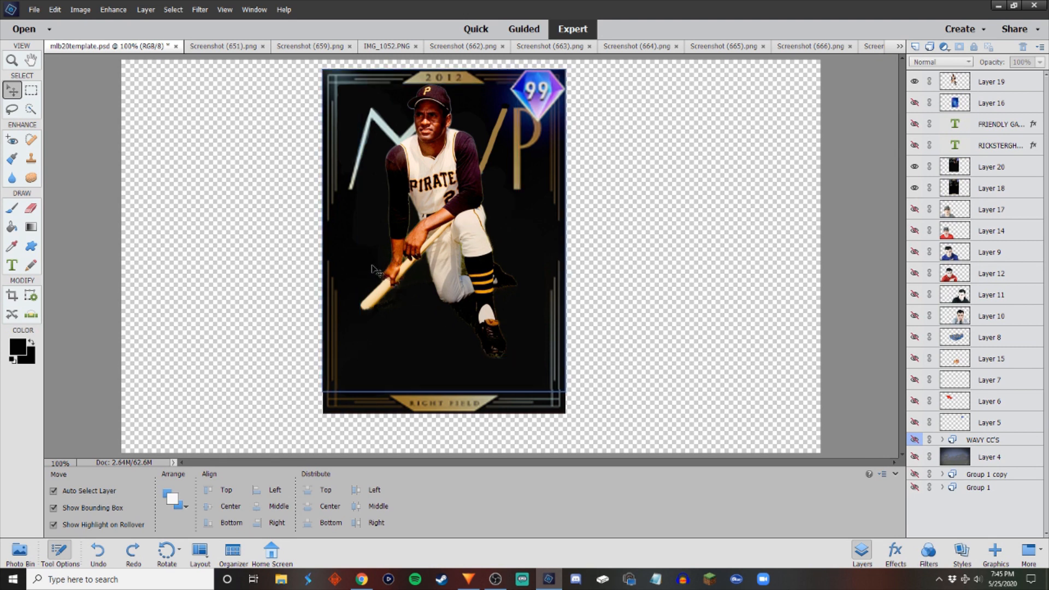
pyautogui.click(31, 209)
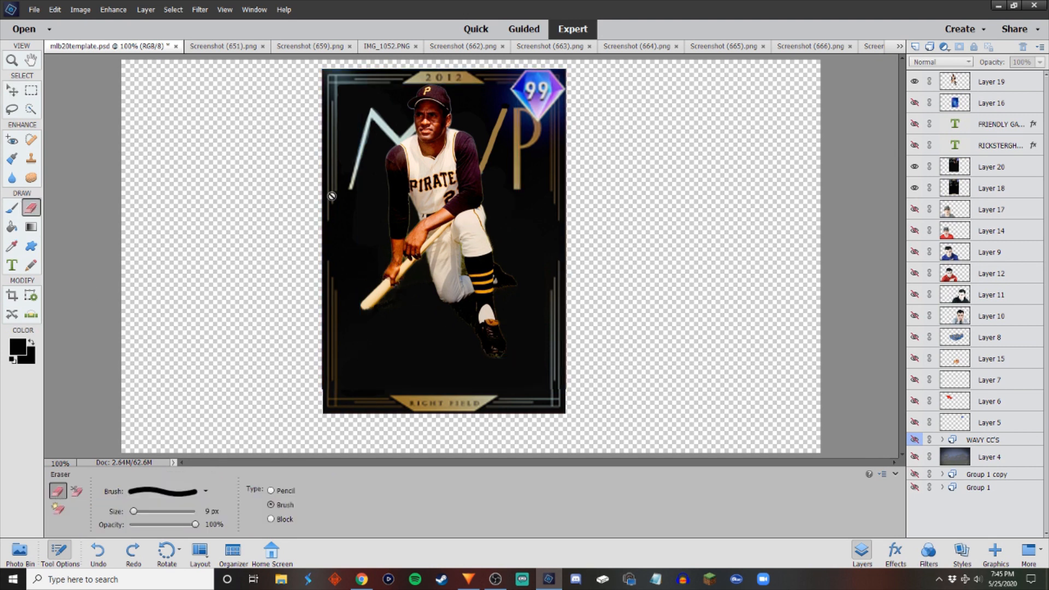
pyautogui.click(984, 87)
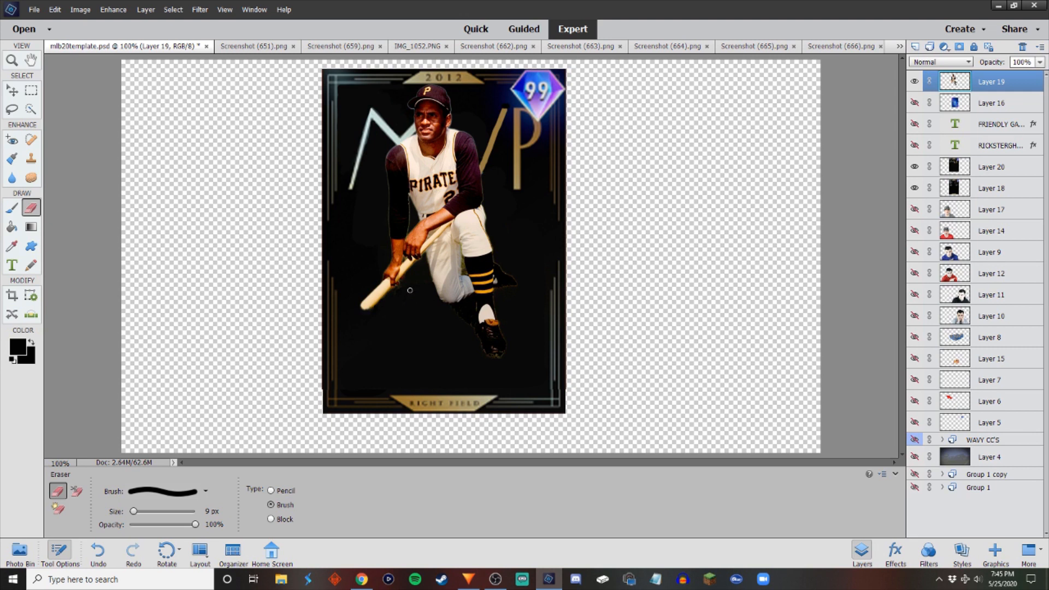
pyautogui.press(']')
pyautogui.press(']')
pyautogui.press(']')
pyautogui.press(']')
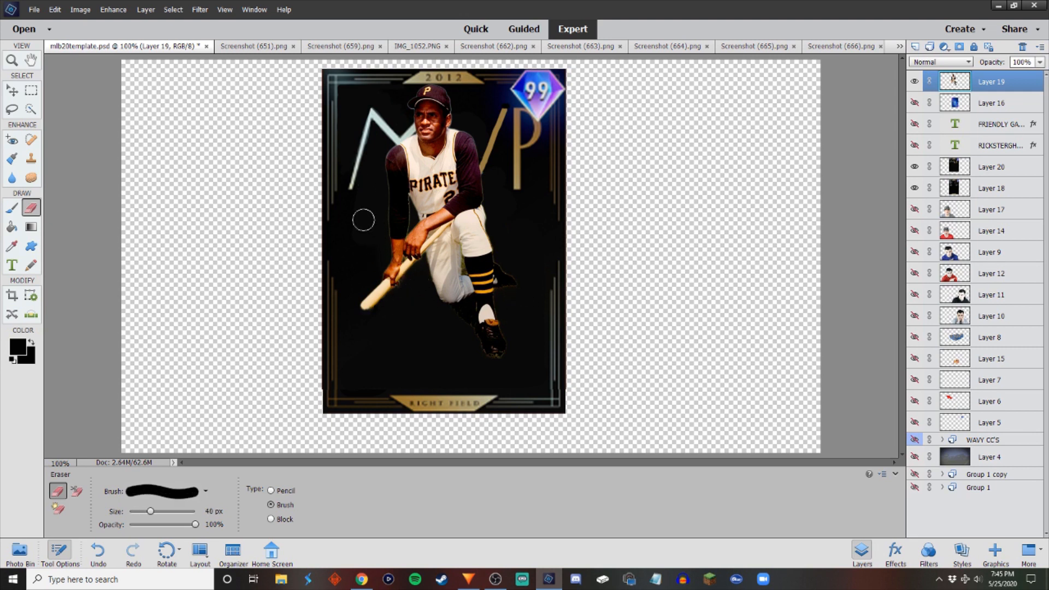
pyautogui.click(12, 91)
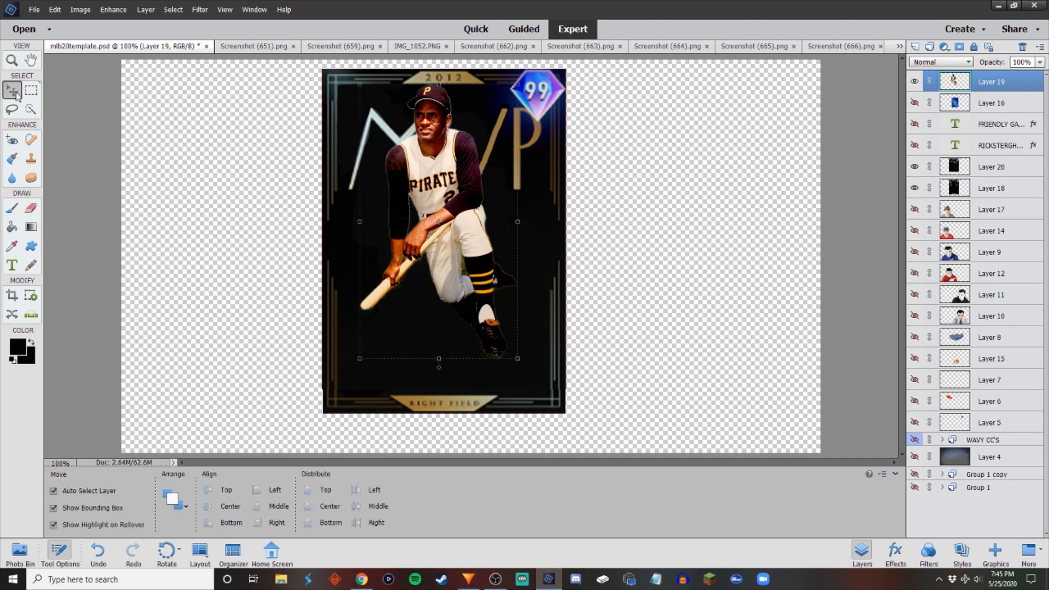
pyautogui.click(594, 159)
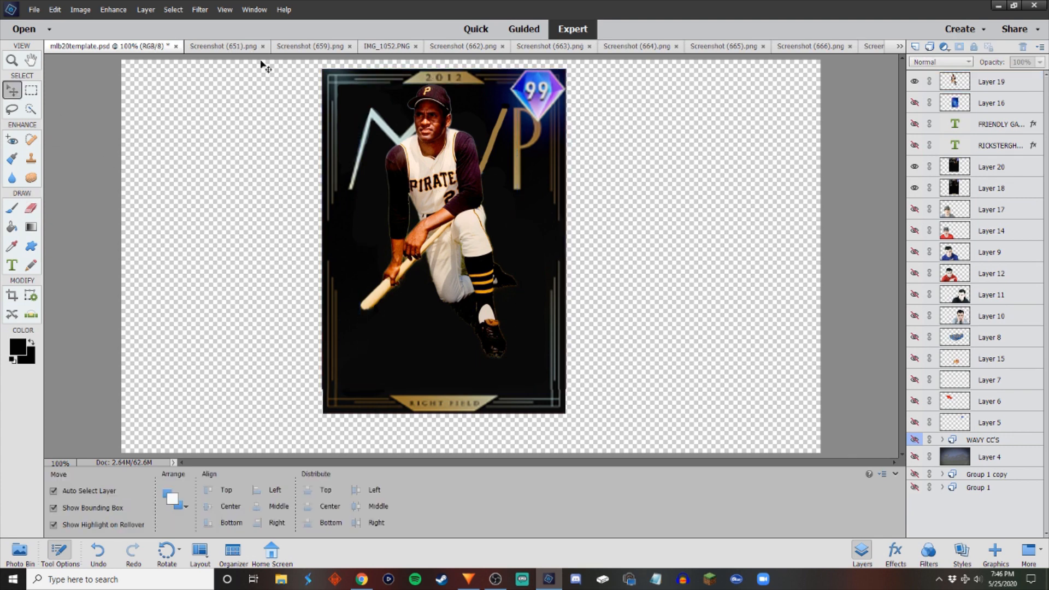
# Copy the gold 1996 year banner from the Silver Slugger card in Screenshot (659).png into mlb20template.psd as a new layer.
pyautogui.click(235, 47)
pyautogui.click(333, 48)
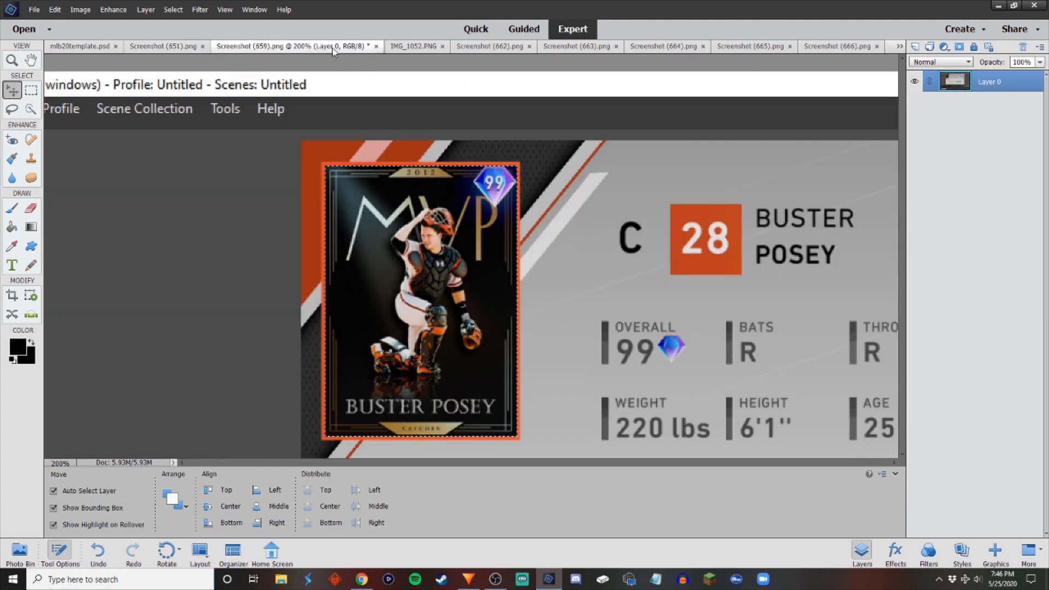
pyautogui.click(31, 91)
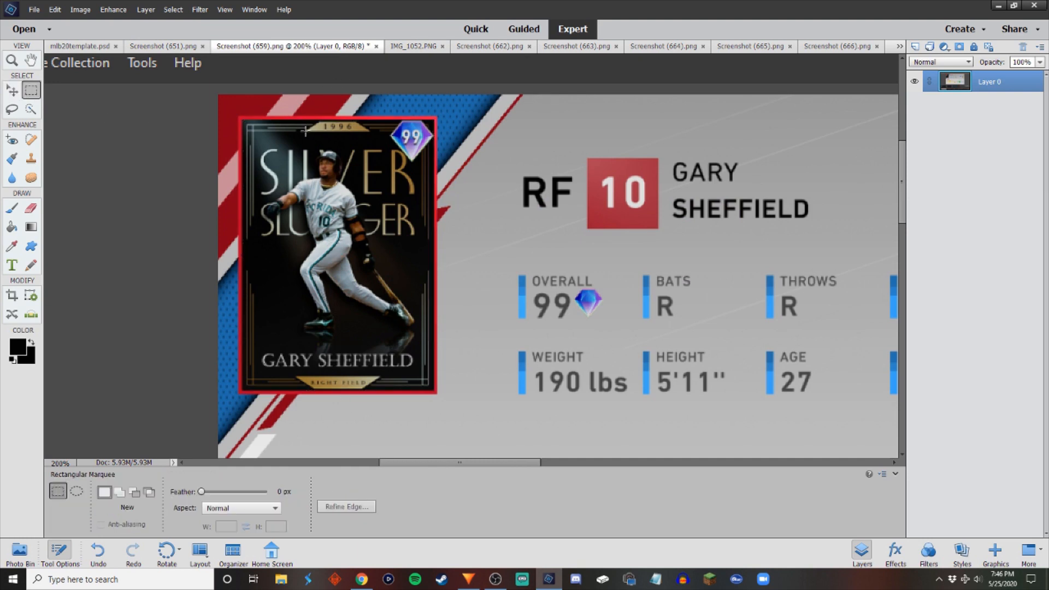
pyautogui.hotkey('ctrl', '=')
pyautogui.hotkey('ctrl', '=')
pyautogui.scroll(8, 296, 206)
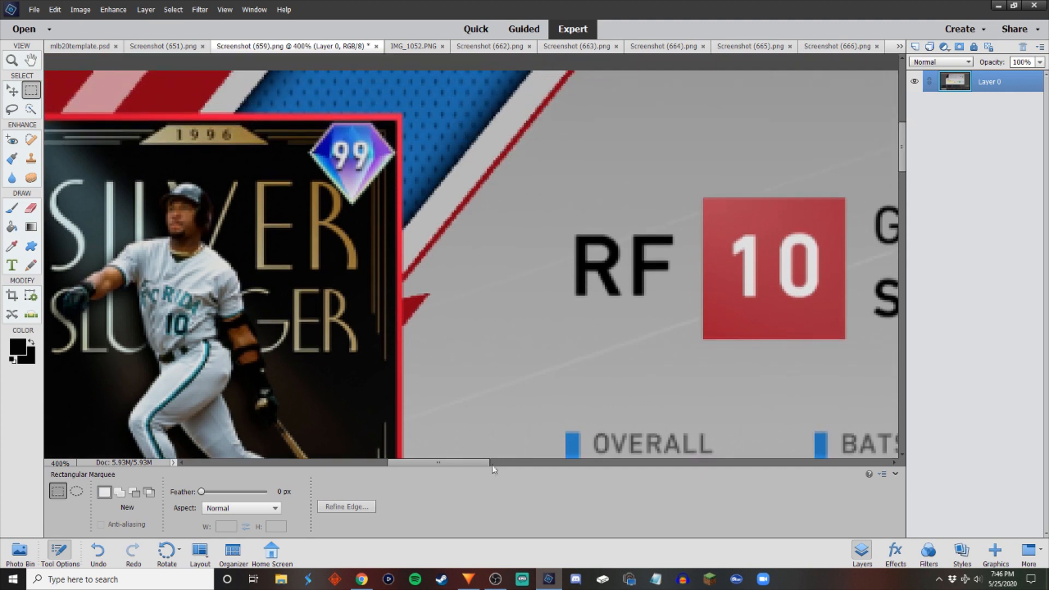
pyautogui.moveTo(458, 463); pyautogui.dragTo(427, 463)
pyautogui.moveTo(392, 144); pyautogui.dragTo(523, 126)
pyautogui.click(393, 145)
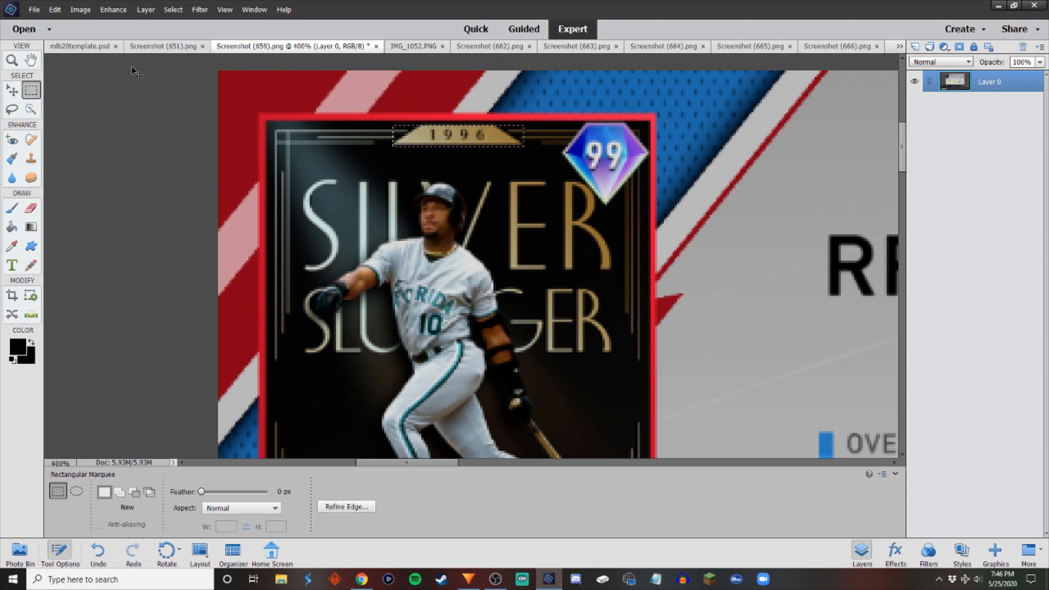
pyautogui.click(90, 48)
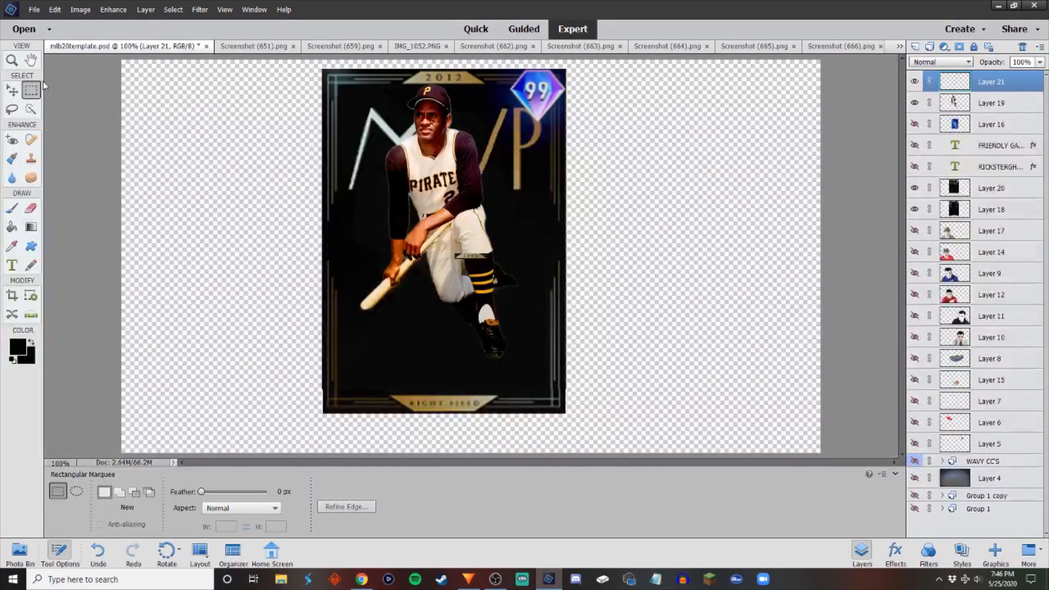
pyautogui.click(12, 90)
pyautogui.hotkey('ctrl', 't')
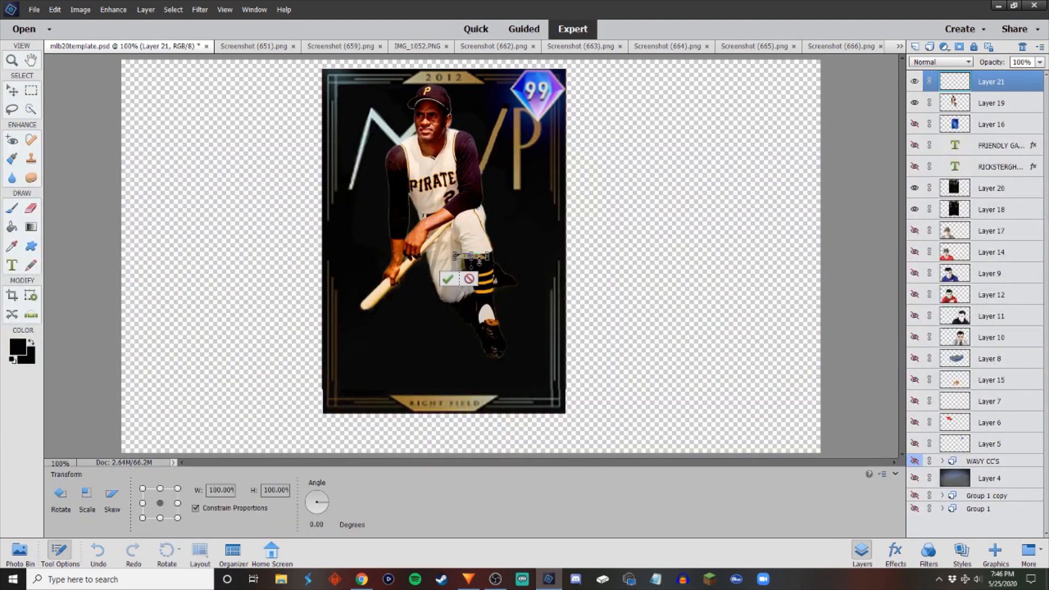
pyautogui.moveTo(490, 254); pyautogui.dragTo(626, 208)
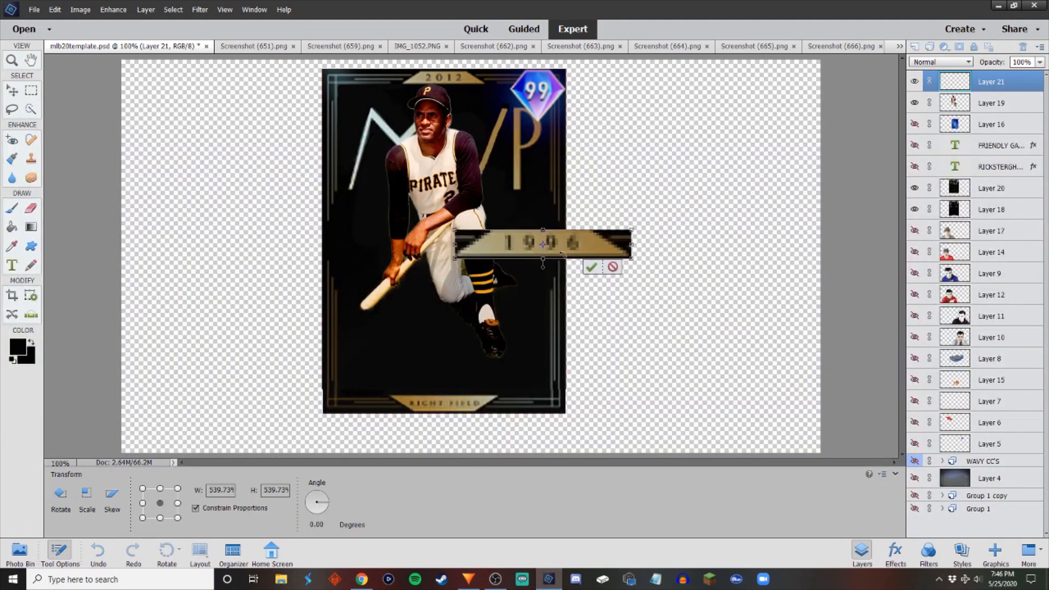
pyautogui.moveTo(538, 261)
pyautogui.mouseDown()
pyautogui.moveTo(538, 253)
pyautogui.moveTo(539, 261)
pyautogui.mouseUp()
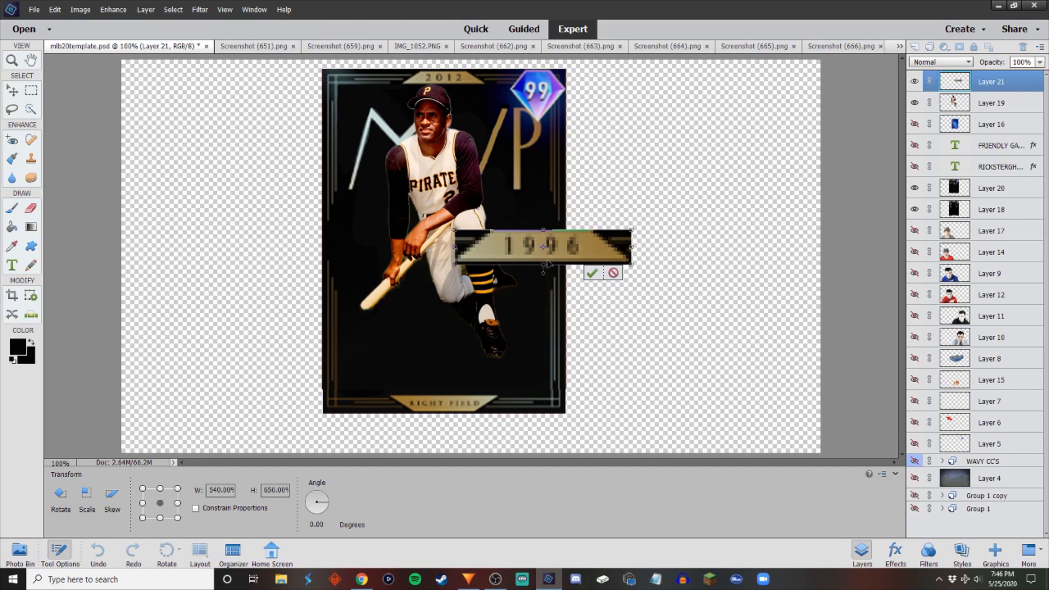
pyautogui.click(614, 273)
# Scale the pasted 1996 banner proportionally to about 266% and place it over the card's 2012 banner.
pyautogui.click(490, 255)
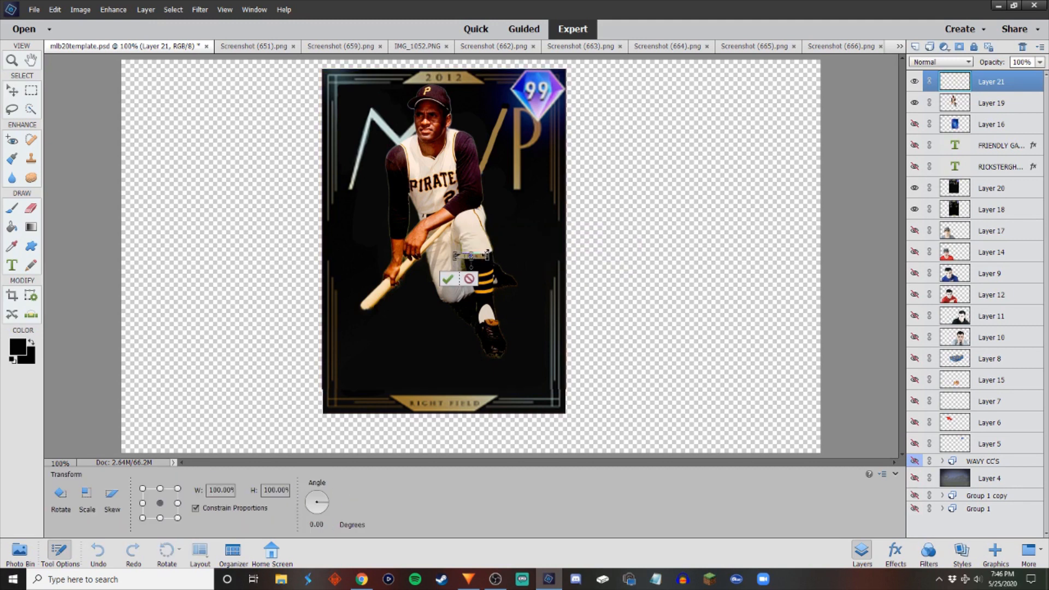
pyautogui.moveTo(487, 255); pyautogui.dragTo(691, 164)
pyautogui.moveTo(613, 235); pyautogui.dragTo(412, 94)
pyautogui.rightClick(536, 178)
pyautogui.click(497, 183)
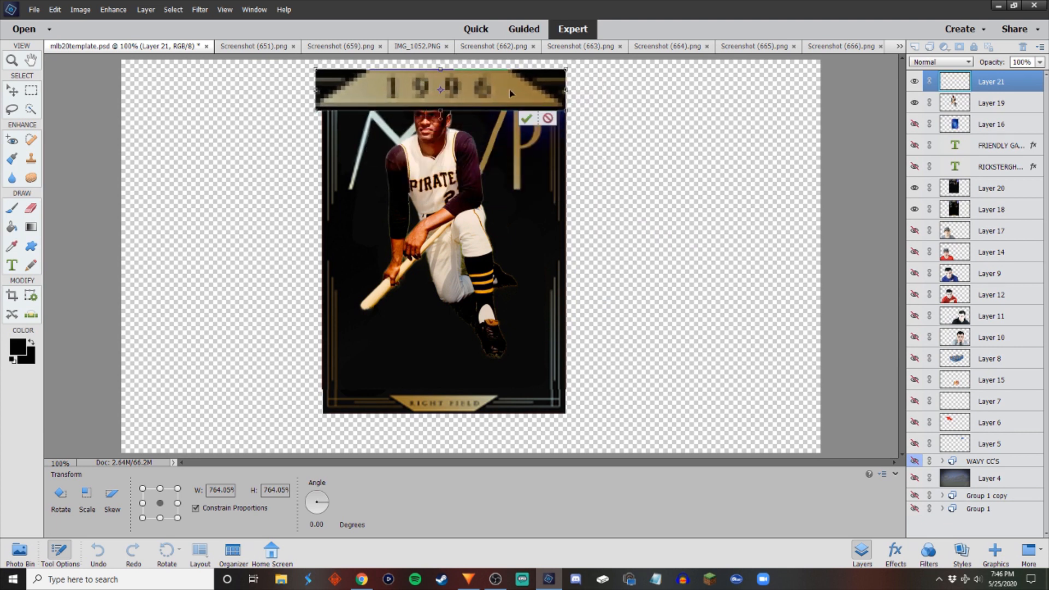
pyautogui.moveTo(567, 66); pyautogui.dragTo(468, 84)
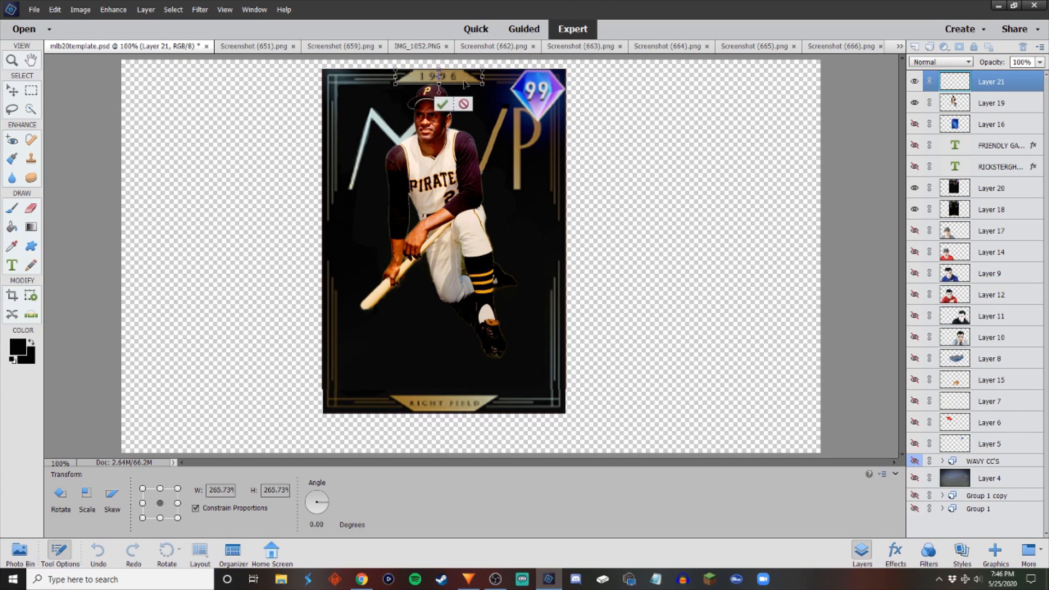
pyautogui.click(442, 104)
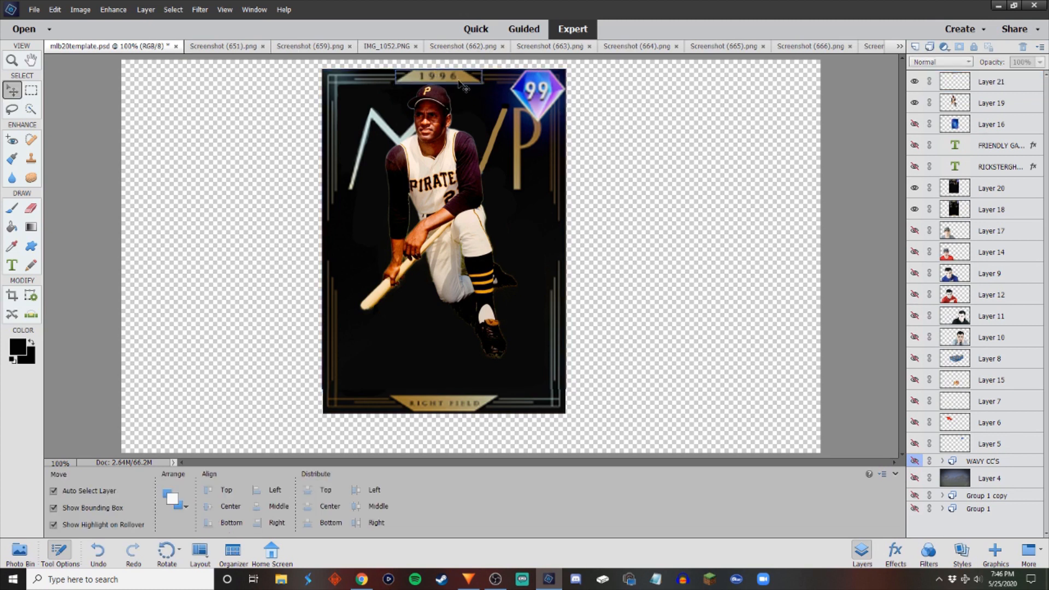
# Shift the 1996 banner into line with the card's centre and stretch its height to about 133% so it covers the 2012 banner.
pyautogui.moveTo(461, 80); pyautogui.dragTo(469, 81)
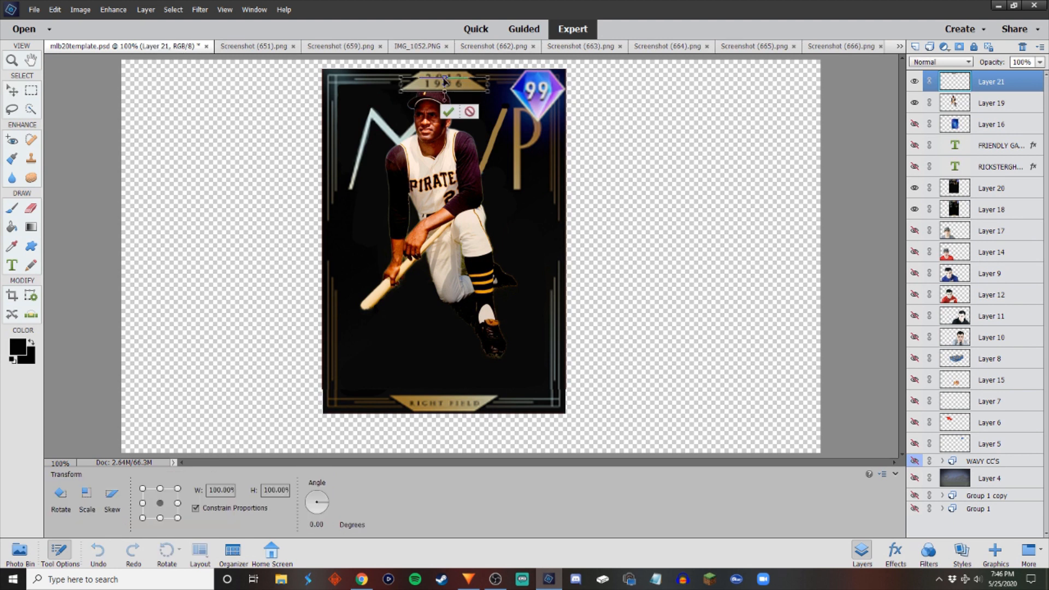
pyautogui.moveTo(445, 77); pyautogui.dragTo(446, 70)
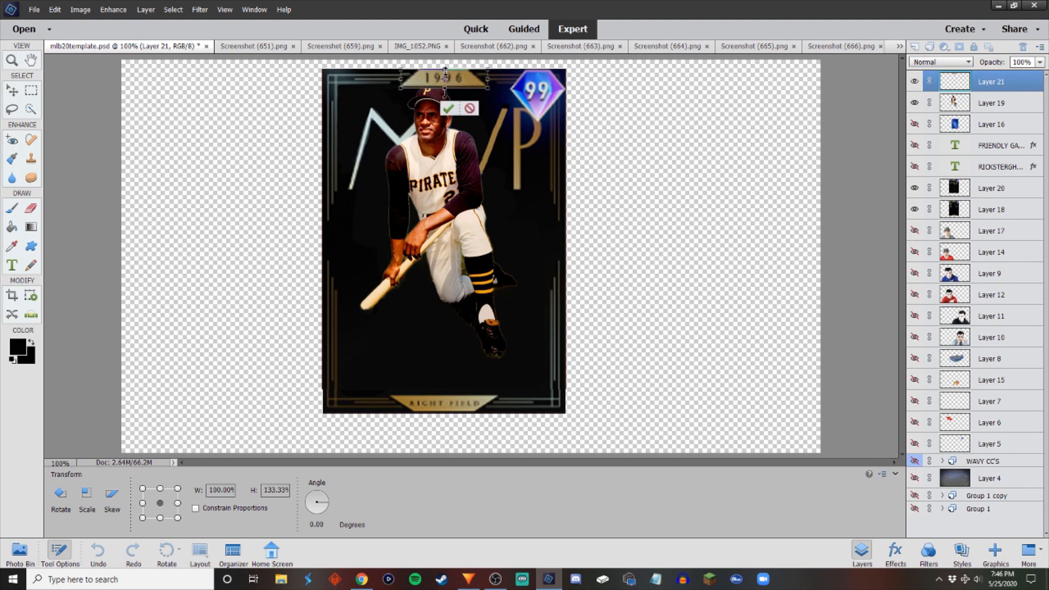
pyautogui.click(449, 110)
pyautogui.click(616, 104)
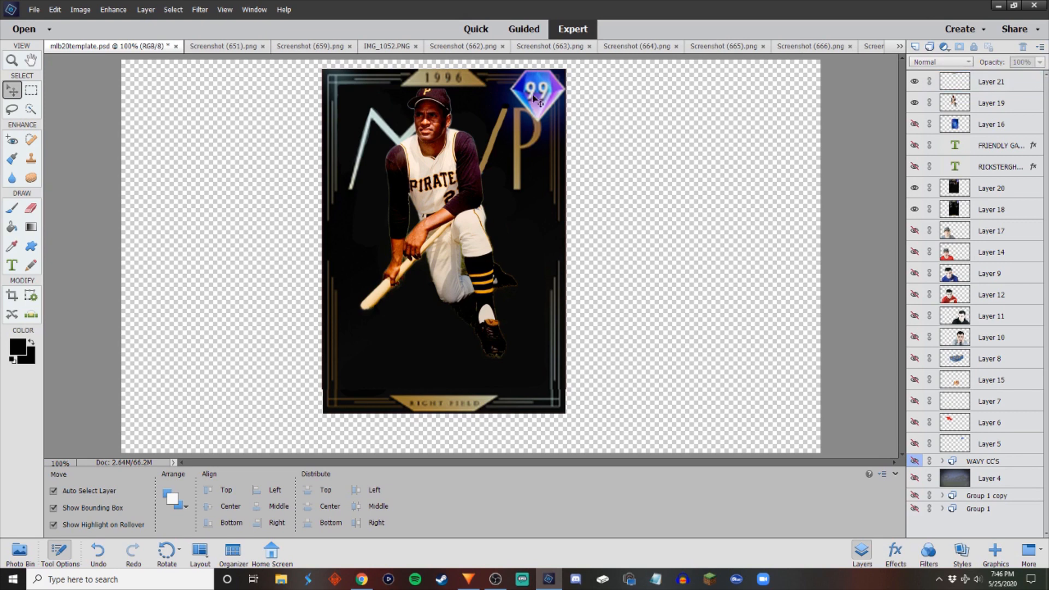
pyautogui.hotkey('ctrl', '=')
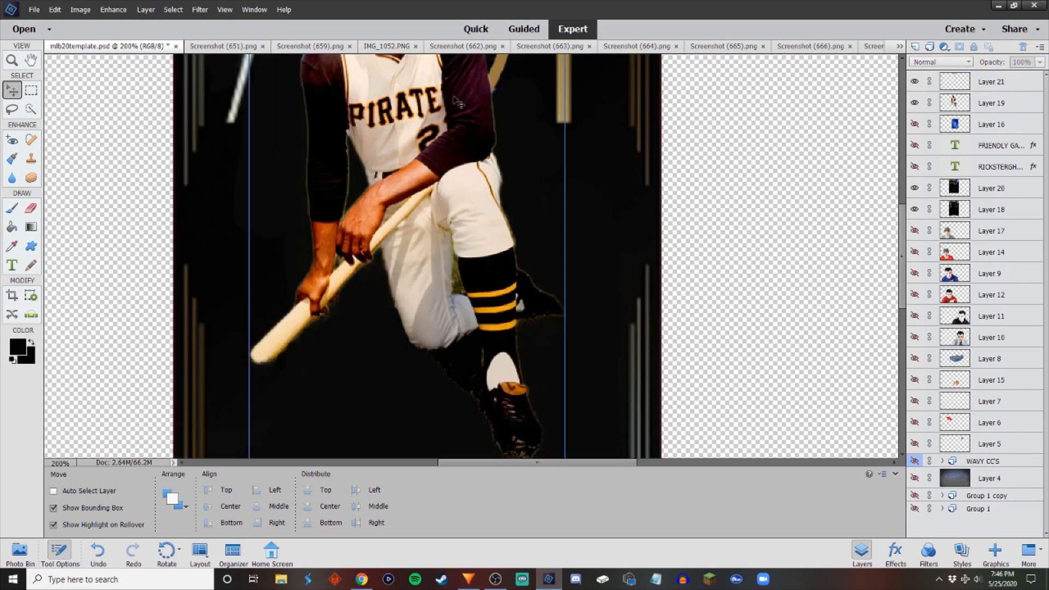
pyautogui.scroll(5, 424, 161)
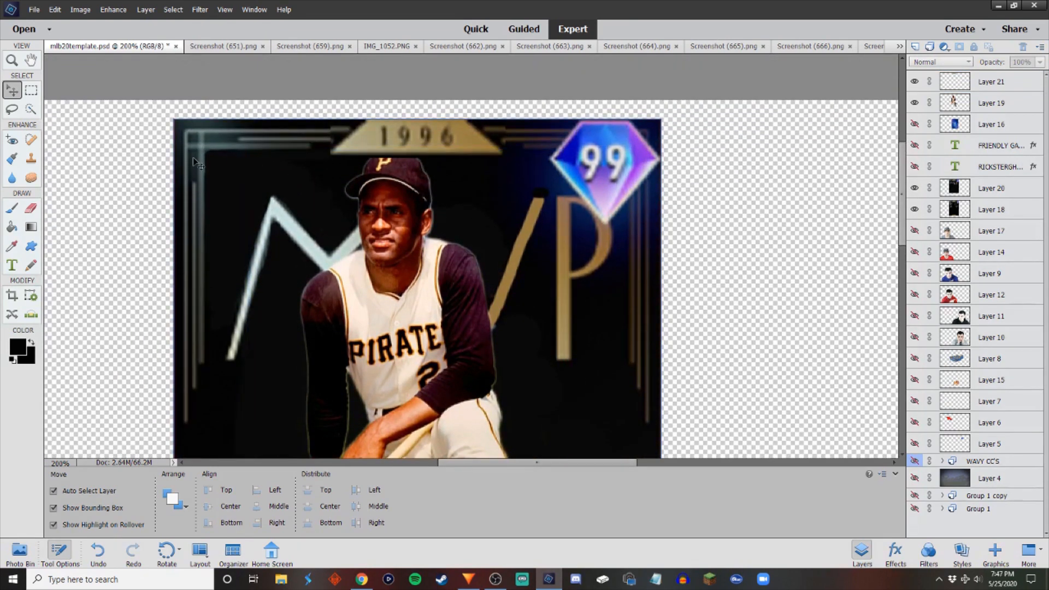
pyautogui.click(382, 141)
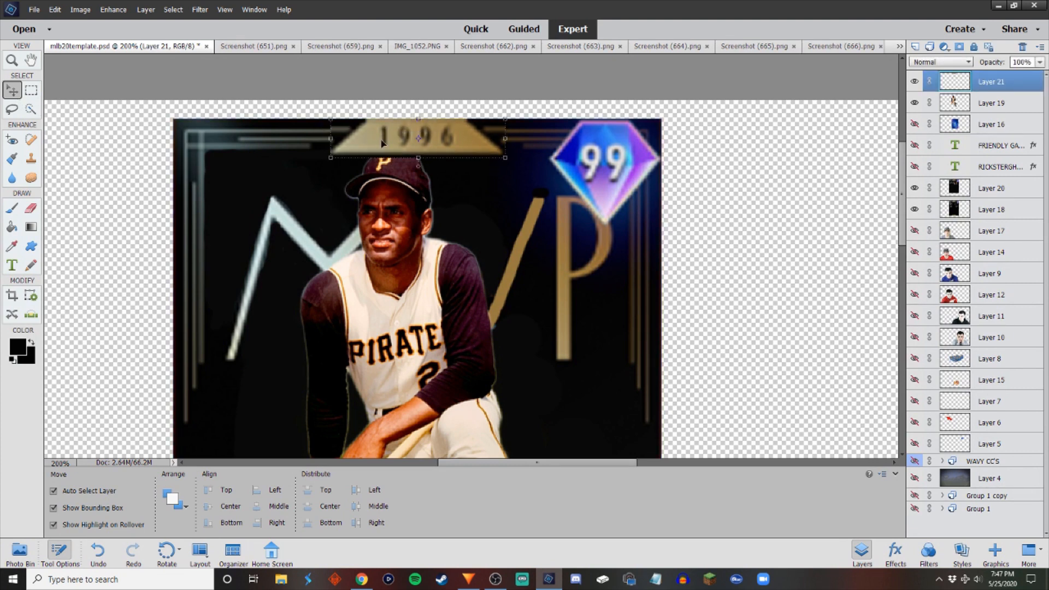
pyautogui.click(406, 159)
pyautogui.moveTo(418, 158); pyautogui.dragTo(419, 163)
pyautogui.moveTo(419, 119); pyautogui.dragTo(419, 124)
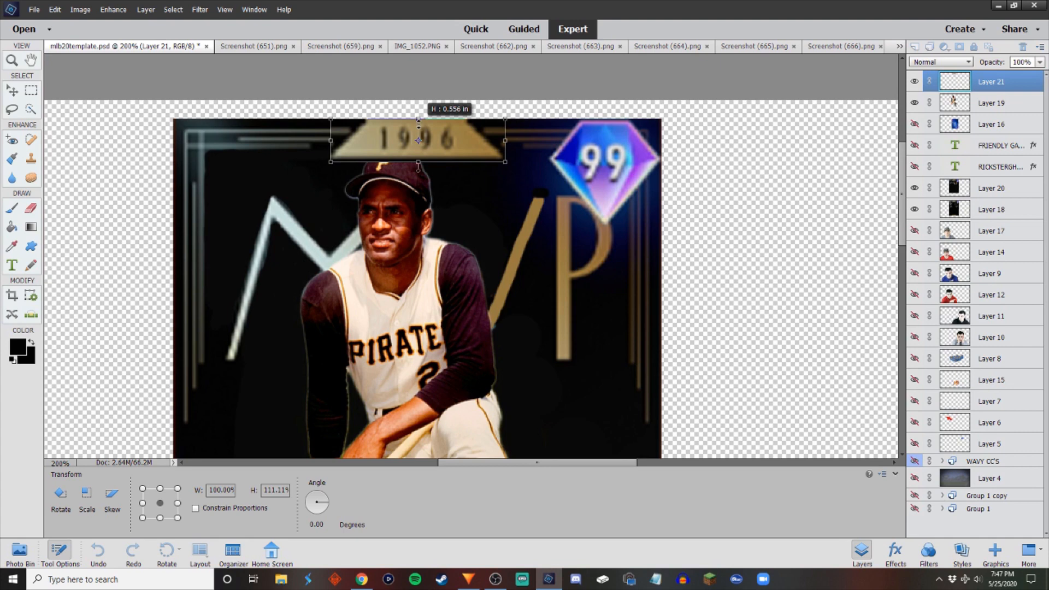
pyautogui.moveTo(419, 123); pyautogui.dragTo(421, 139)
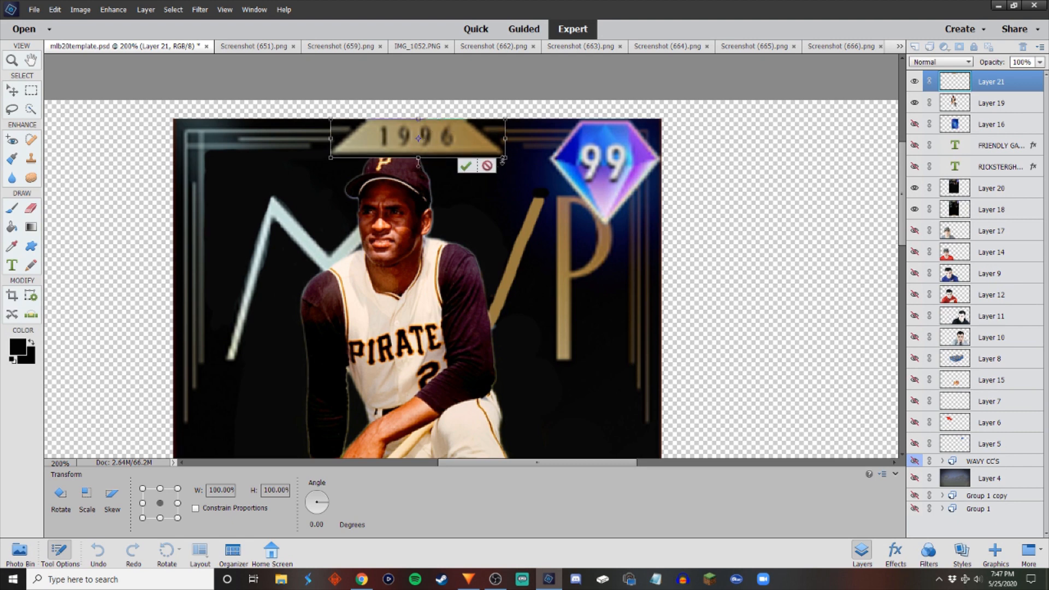
# Narrow the 1996 banner to 92.5% width and recentre it at the top edge of the card.
pyautogui.moveTo(331, 117); pyautogui.dragTo(344, 121)
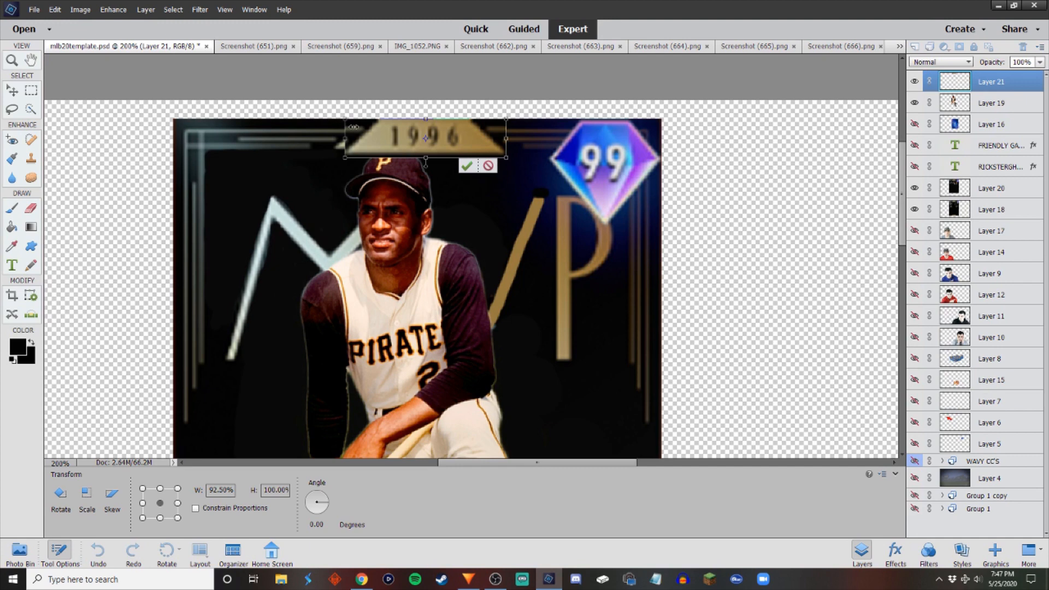
pyautogui.click(466, 165)
pyautogui.moveTo(429, 139); pyautogui.dragTo(418, 140)
pyautogui.click(757, 172)
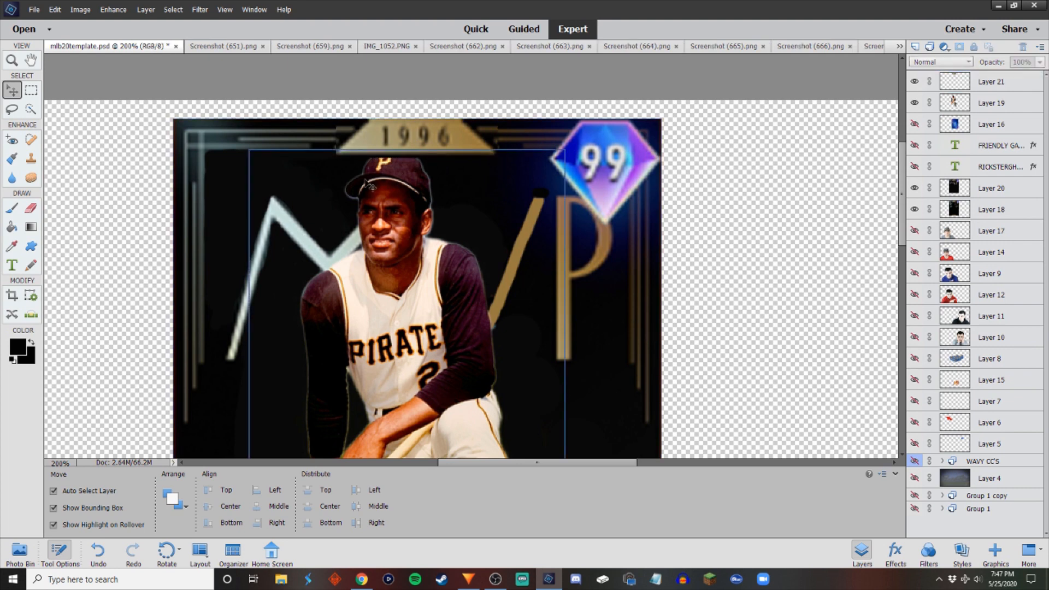
pyautogui.click(30, 91)
pyautogui.moveTo(435, 126); pyautogui.dragTo(457, 149)
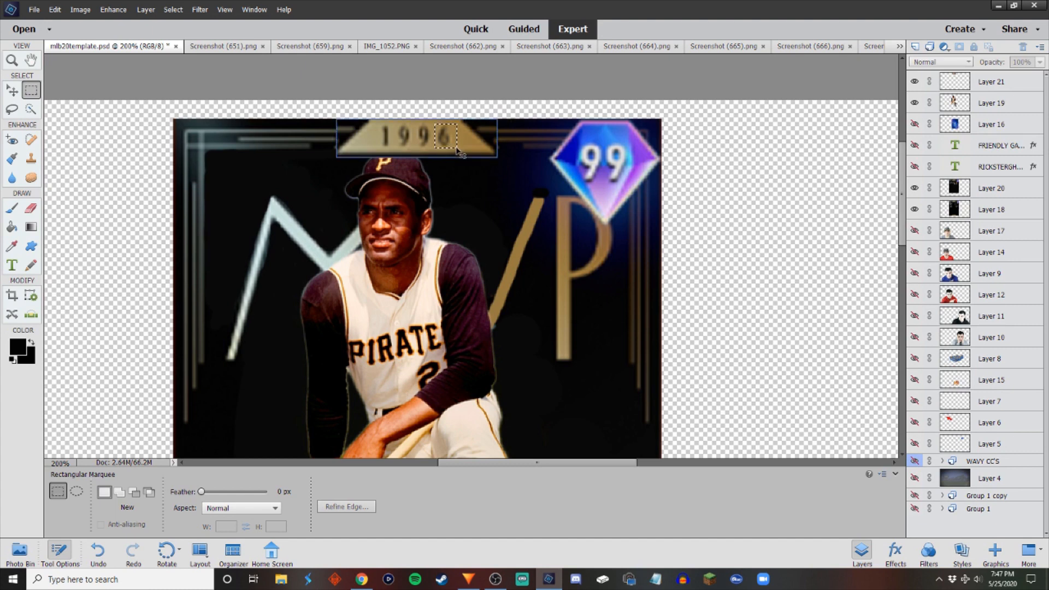
pyautogui.hotkey('ctrl', 'j')
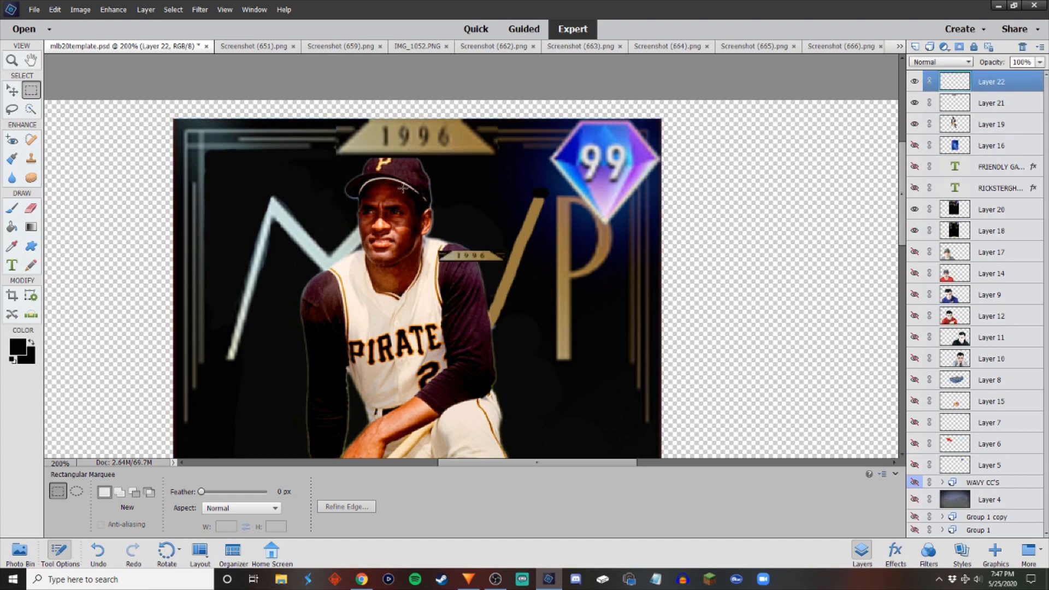
pyautogui.hotkey('ctrl', 'z')
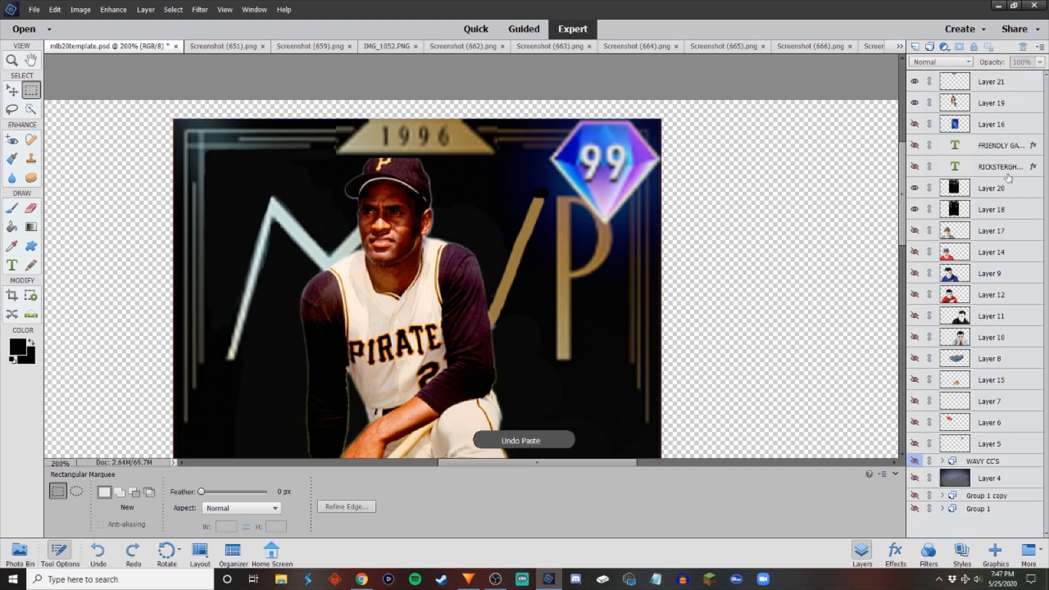
# Copy the 6 of the 1996 banner to a new layer and place it over the second 9 to make 1966.
pyautogui.moveTo(432, 120); pyautogui.dragTo(458, 151)
pyautogui.hotkey('ctrl', 'c')
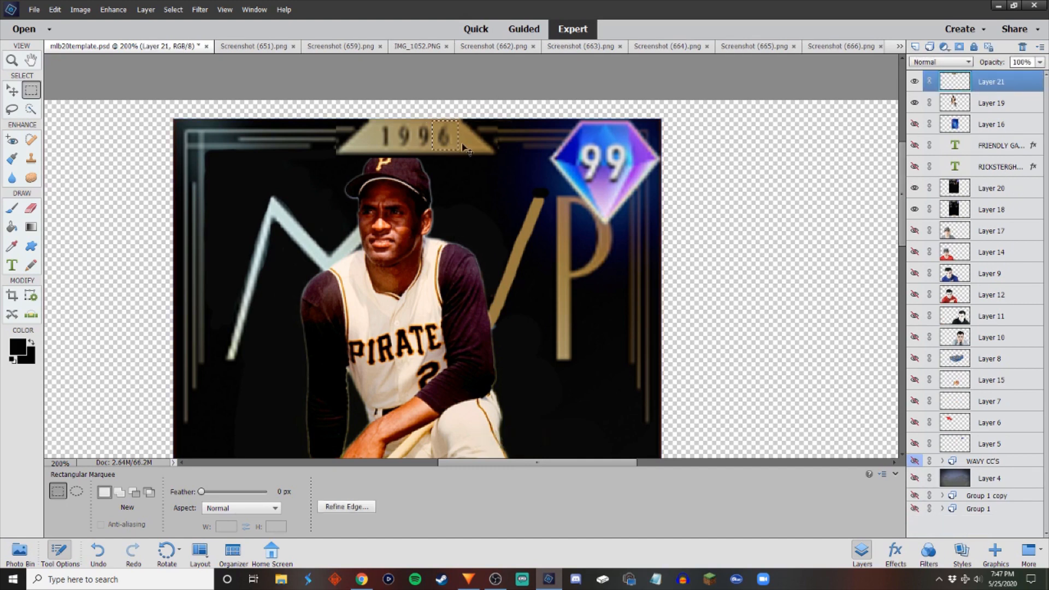
pyautogui.hotkey('ctrl', 'v')
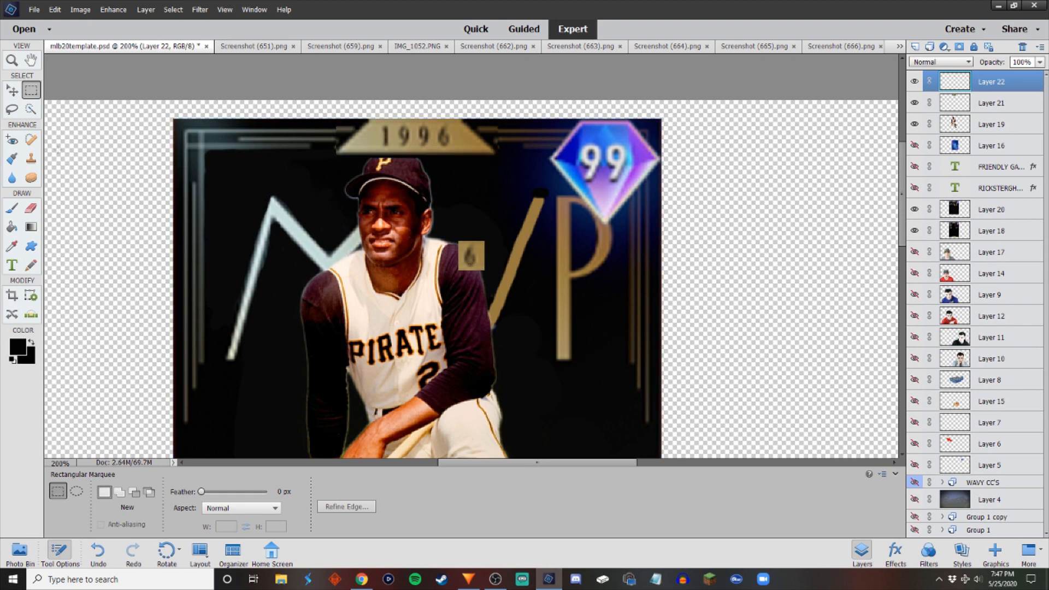
pyautogui.press('v')
pyautogui.moveTo(470, 256); pyautogui.dragTo(423, 137)
pyautogui.hotkey('ctrl', 't')
pyautogui.click(399, 170)
pyautogui.click(673, 183)
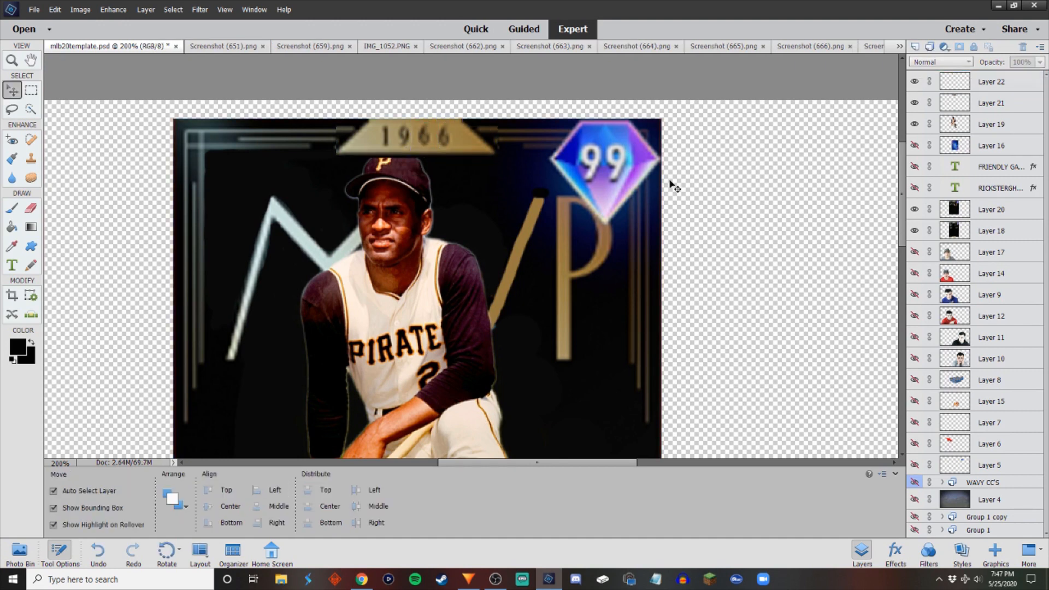
# Make the pasted 6's layer active and reduce the Eraser brush size to 9 px.
pyautogui.click(32, 208)
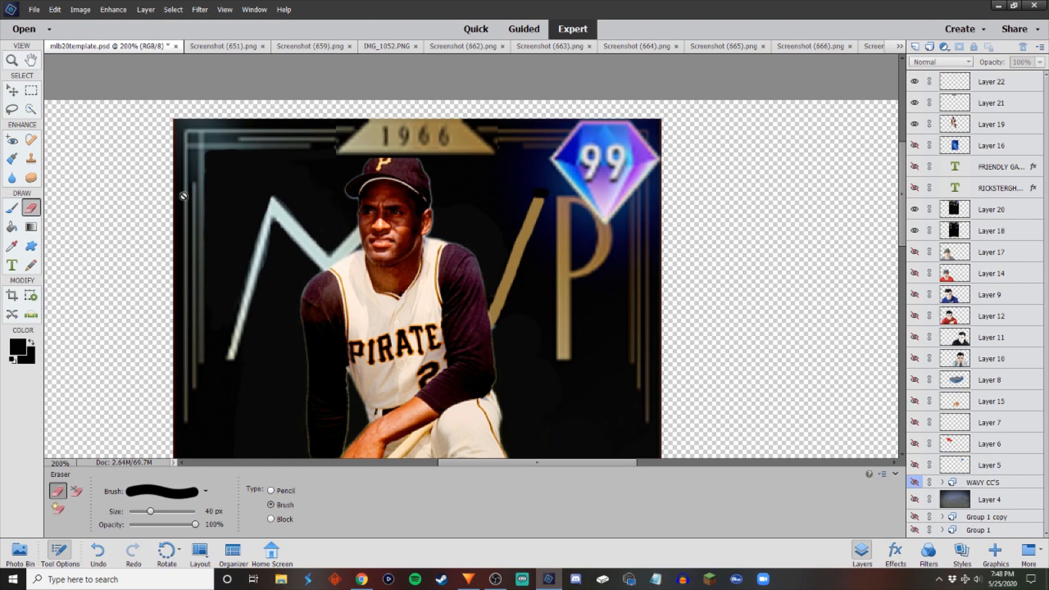
pyautogui.click(32, 90)
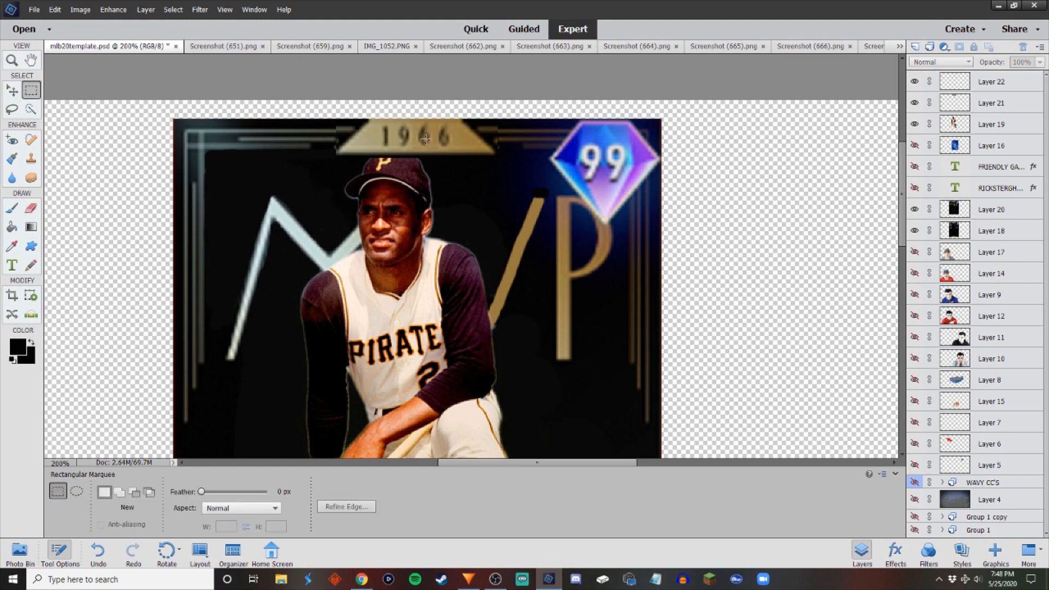
pyautogui.click(1002, 89)
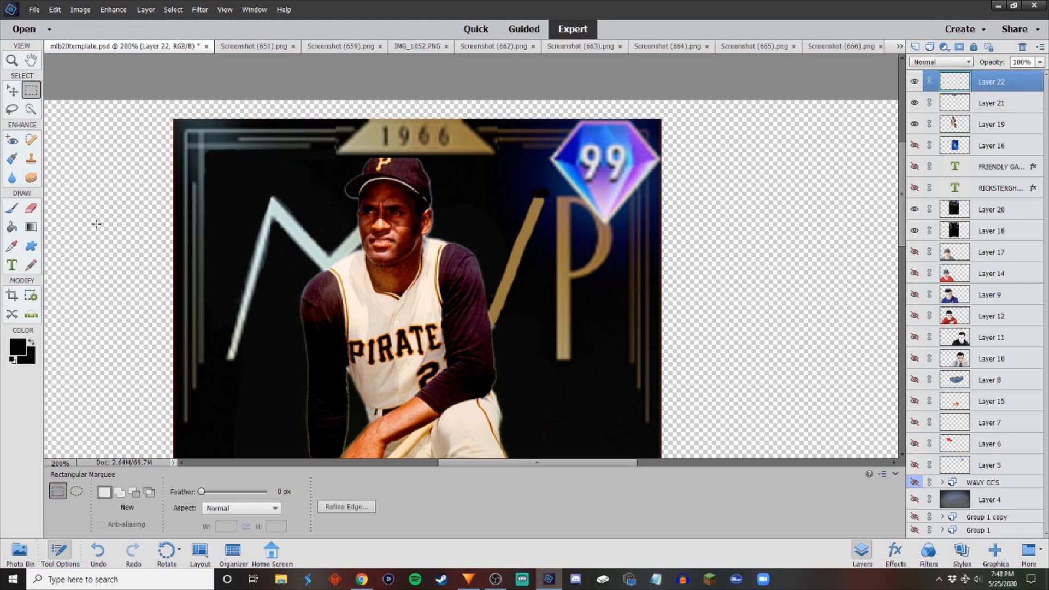
pyautogui.click(32, 207)
pyautogui.press('[')
pyautogui.press('[')
pyautogui.press('[')
pyautogui.press('[')
pyautogui.press('[')
pyautogui.press('[')
pyautogui.press('[')
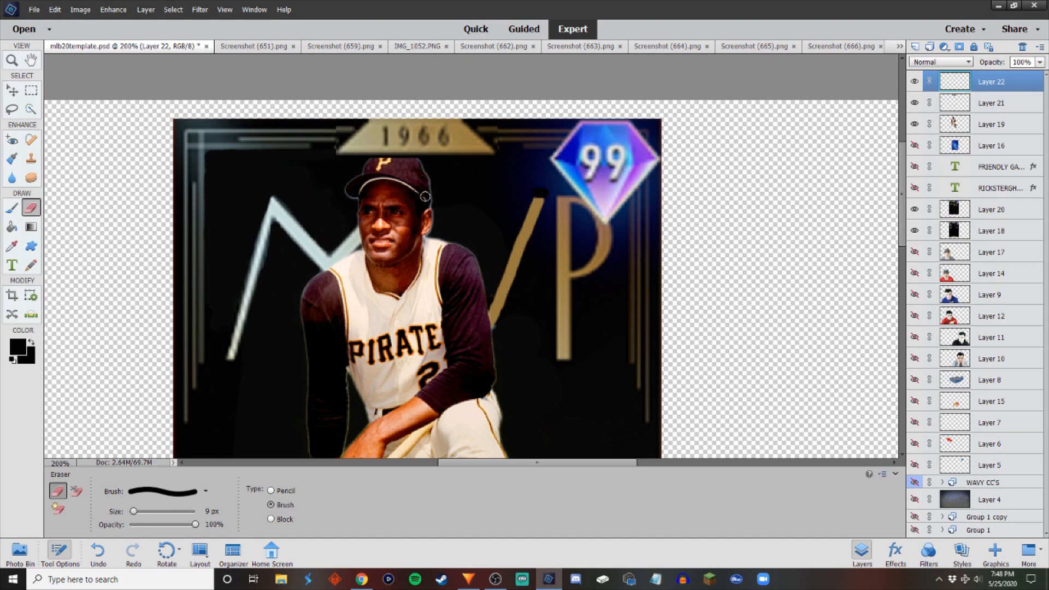
# Copy the letter R at the end of BUSTER from the card in Screenshot (651).png.
pyautogui.hotkey('ctrl', '-')
pyautogui.hotkey('ctrl', '-')
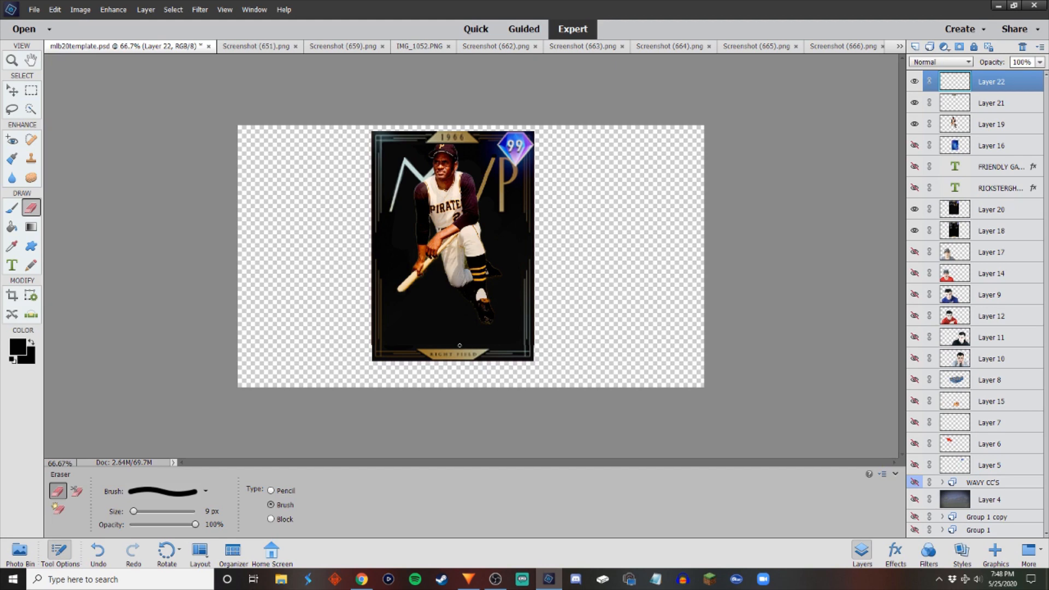
pyautogui.hotkey('ctrl', '+')
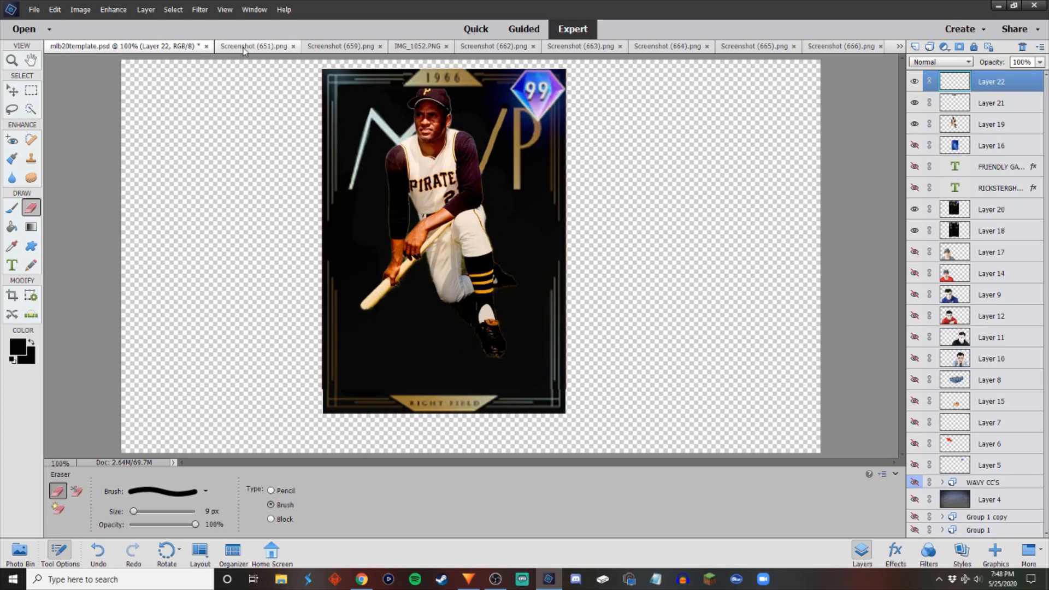
pyautogui.click(243, 48)
pyautogui.hotkey('ctrl', 'd')
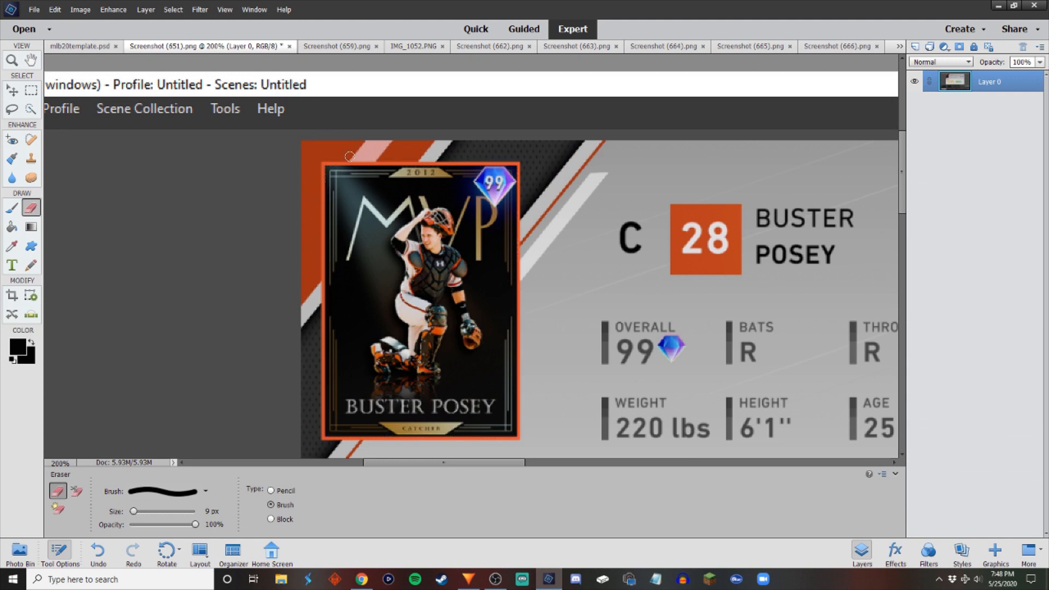
pyautogui.click(14, 91)
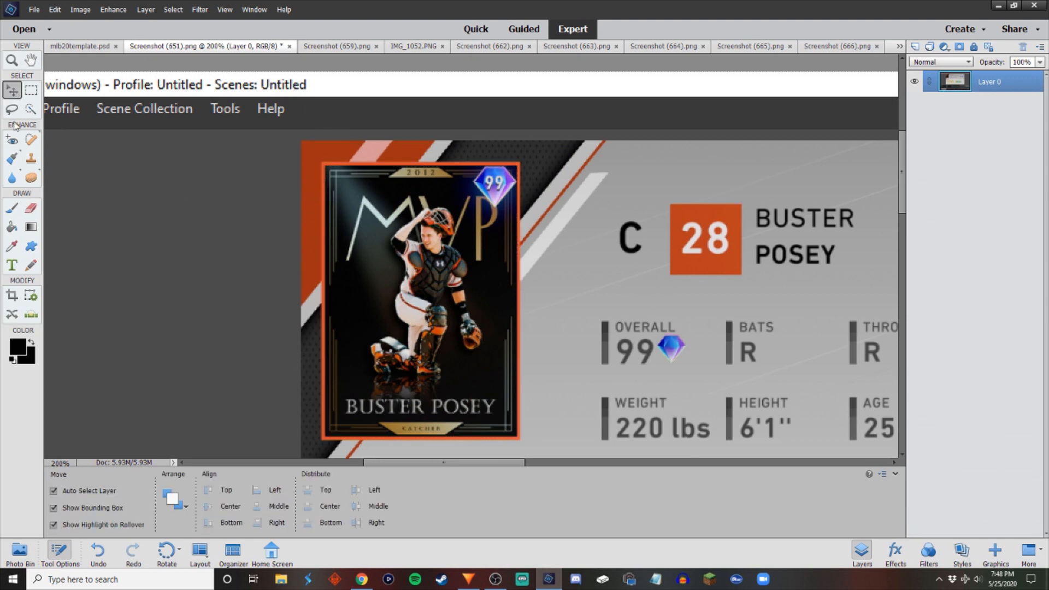
pyautogui.click(30, 90)
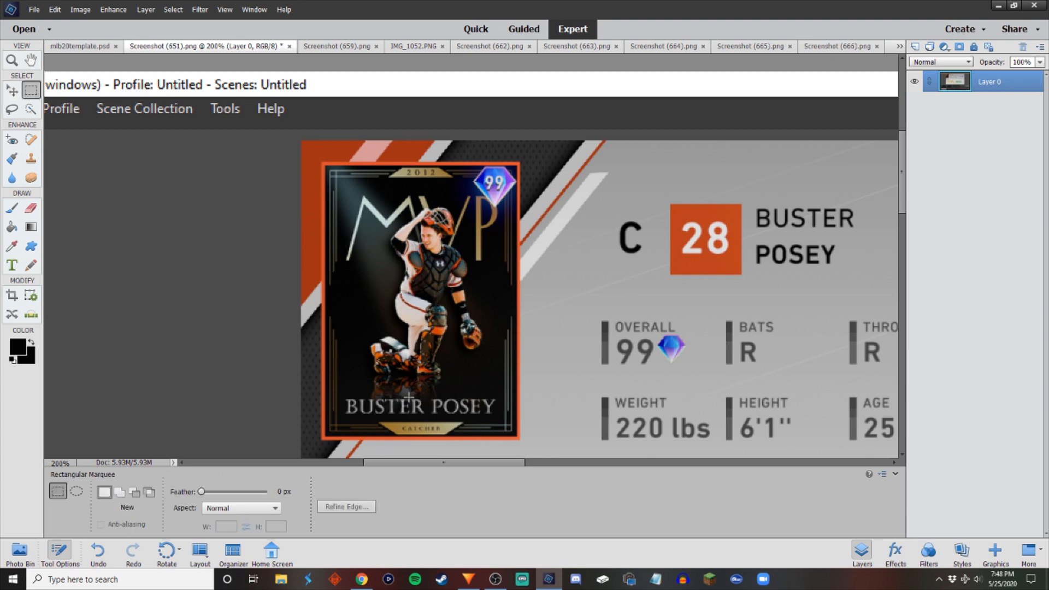
pyautogui.scroll(1, 417, 406)
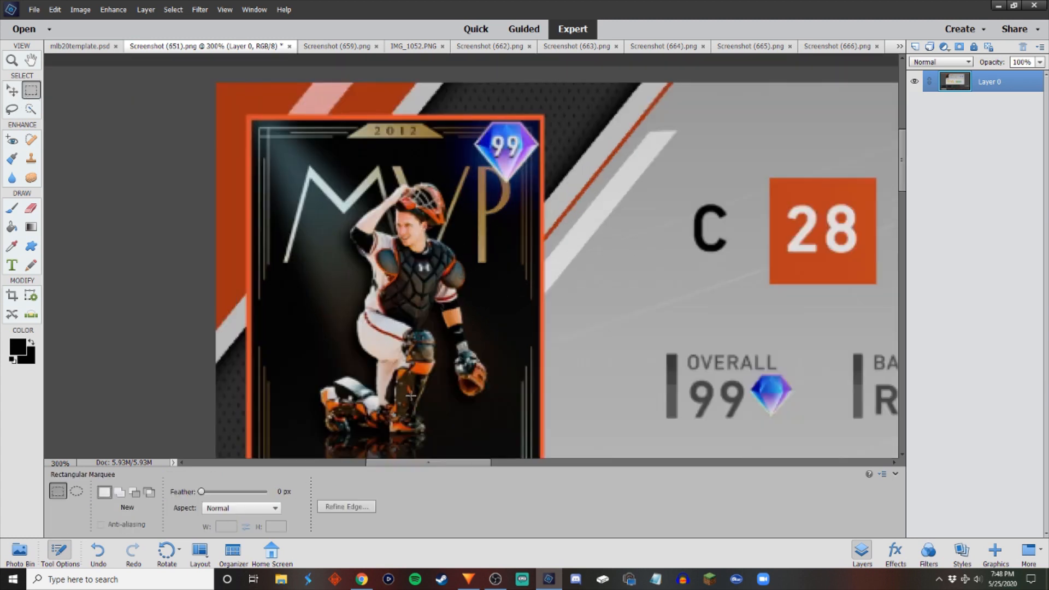
pyautogui.moveTo(381, 368); pyautogui.dragTo(404, 398)
pyautogui.hotkey('ctrl', 'c')
# Paste the R into mlb20template.psd and place it at the card's lower left as the name's first letter.
pyautogui.click(82, 46)
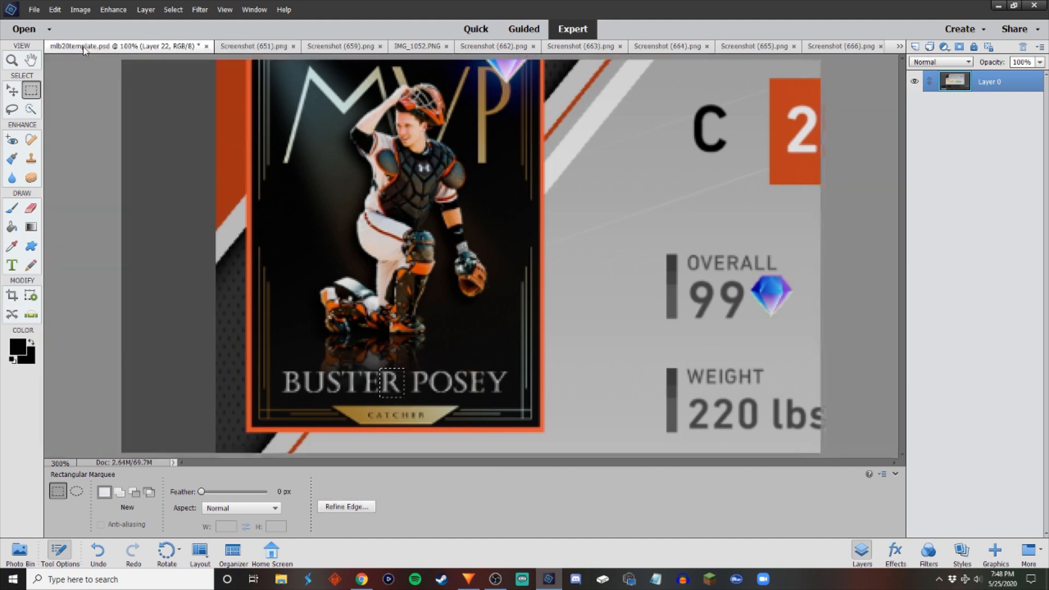
pyautogui.hotkey('ctrl', 'v')
pyautogui.click(13, 91)
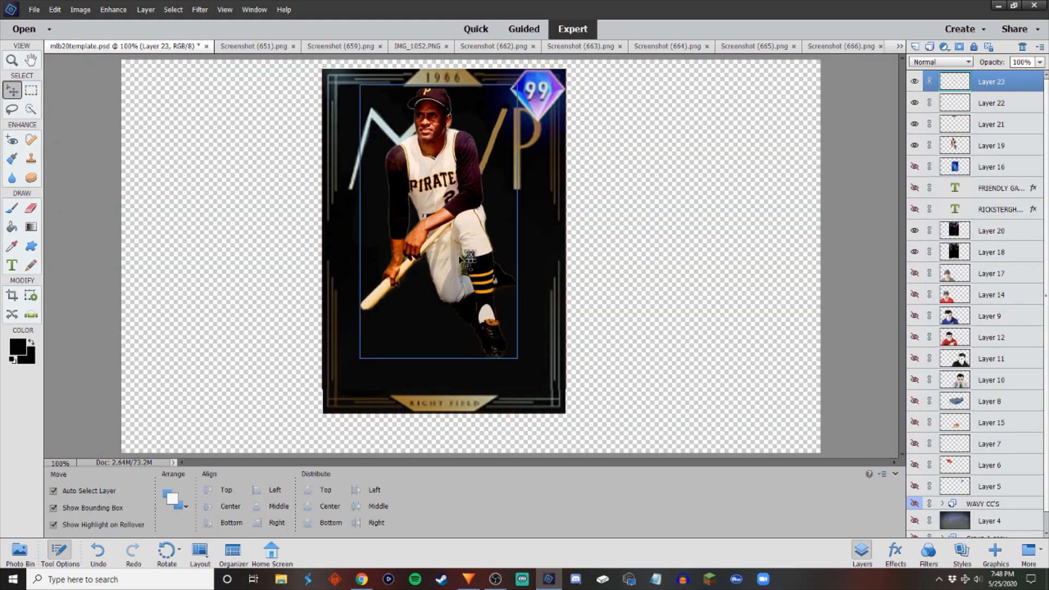
pyautogui.moveTo(470, 257); pyautogui.dragTo(355, 366)
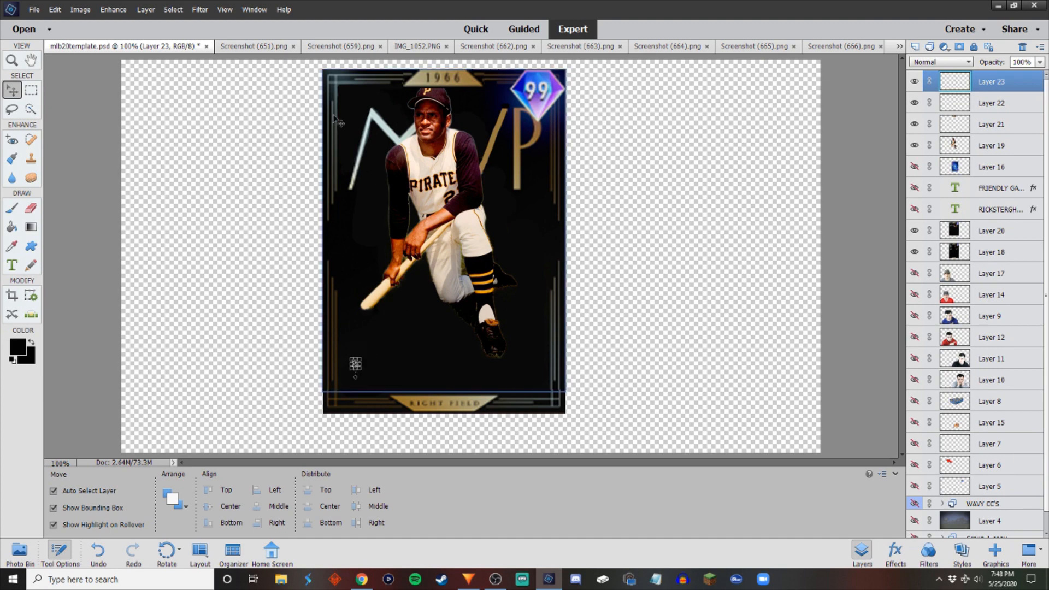
# Copy the O of POSEY from Screenshot (651).png into mlb20template.psd and place it just right of the R.
pyautogui.click(235, 46)
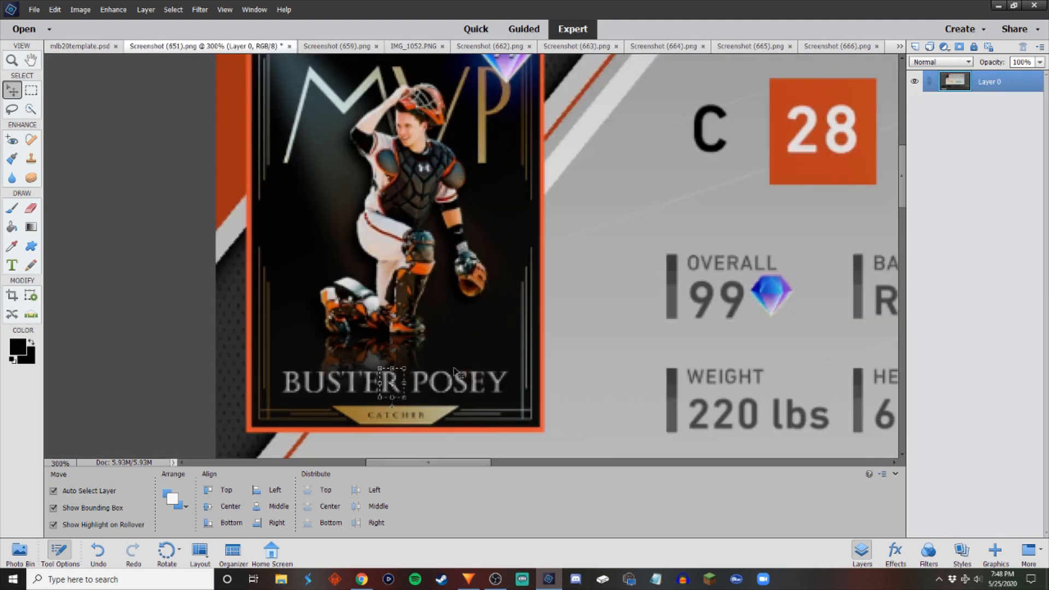
pyautogui.hotkey('ctrl', 'd')
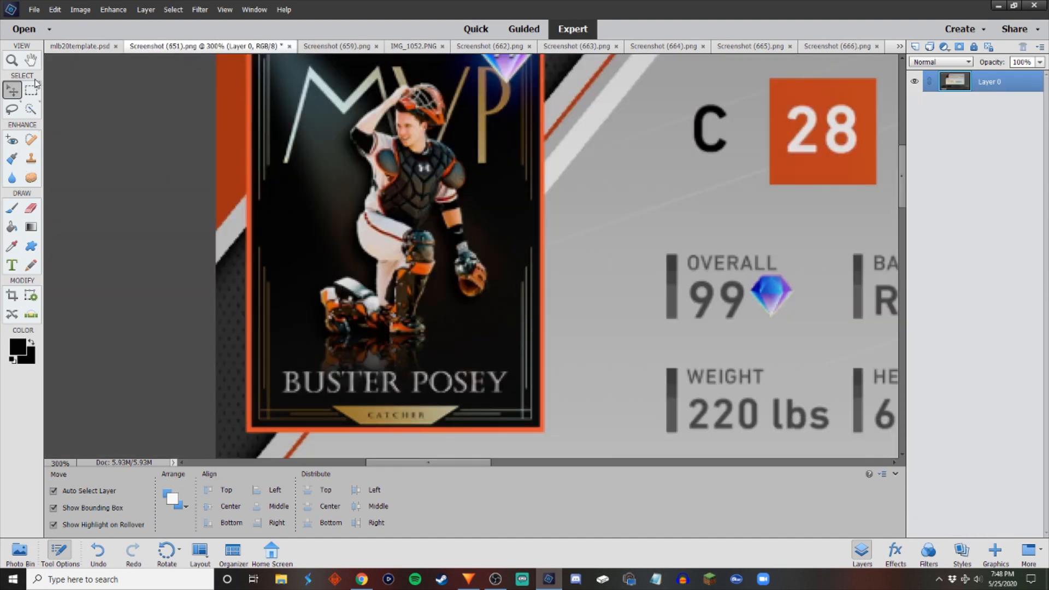
pyautogui.click(32, 90)
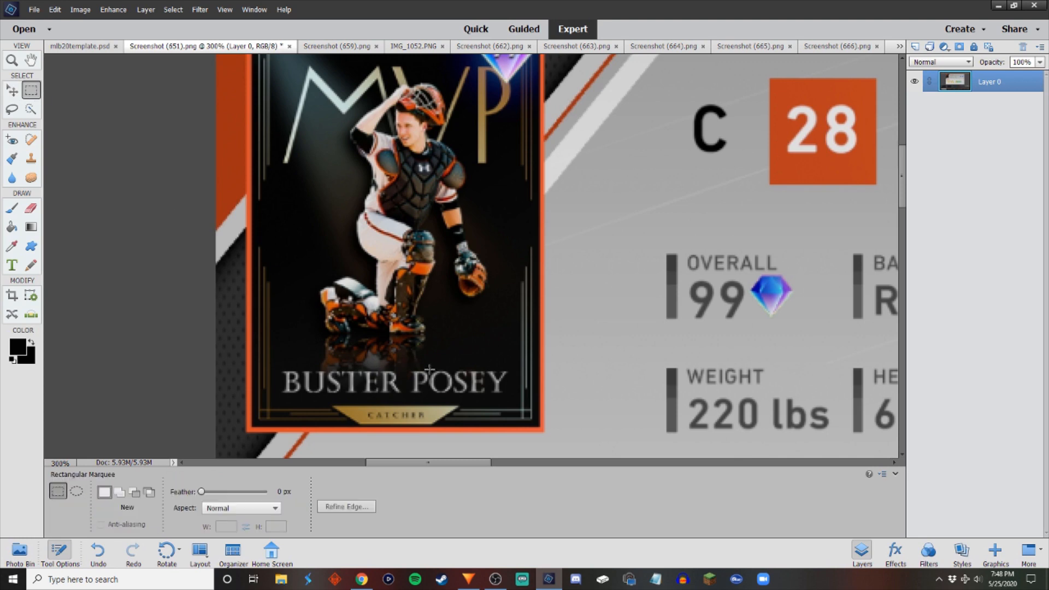
pyautogui.moveTo(429, 370); pyautogui.dragTo(453, 401)
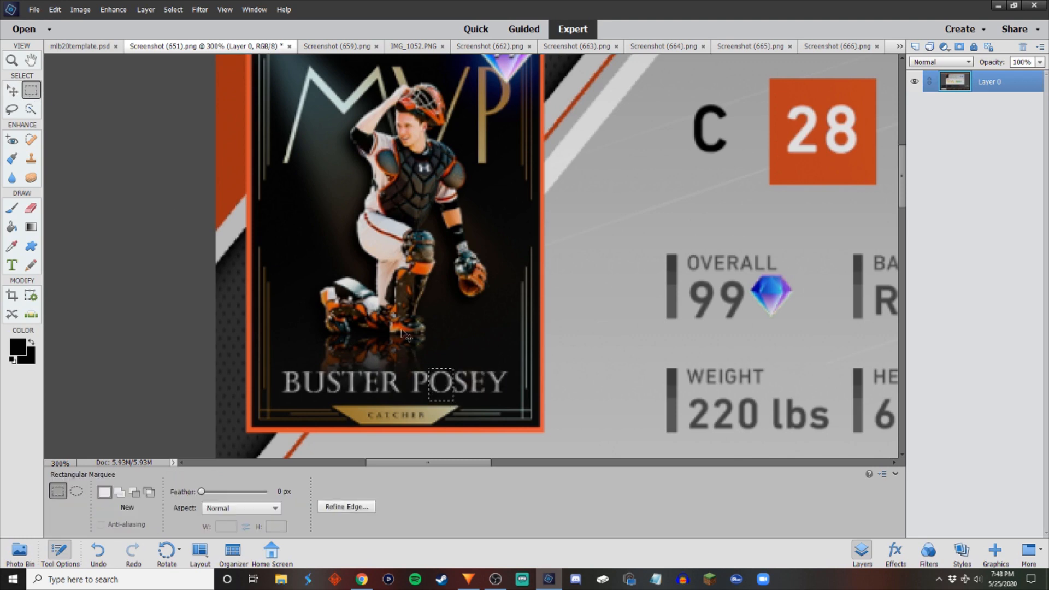
pyautogui.click(82, 46)
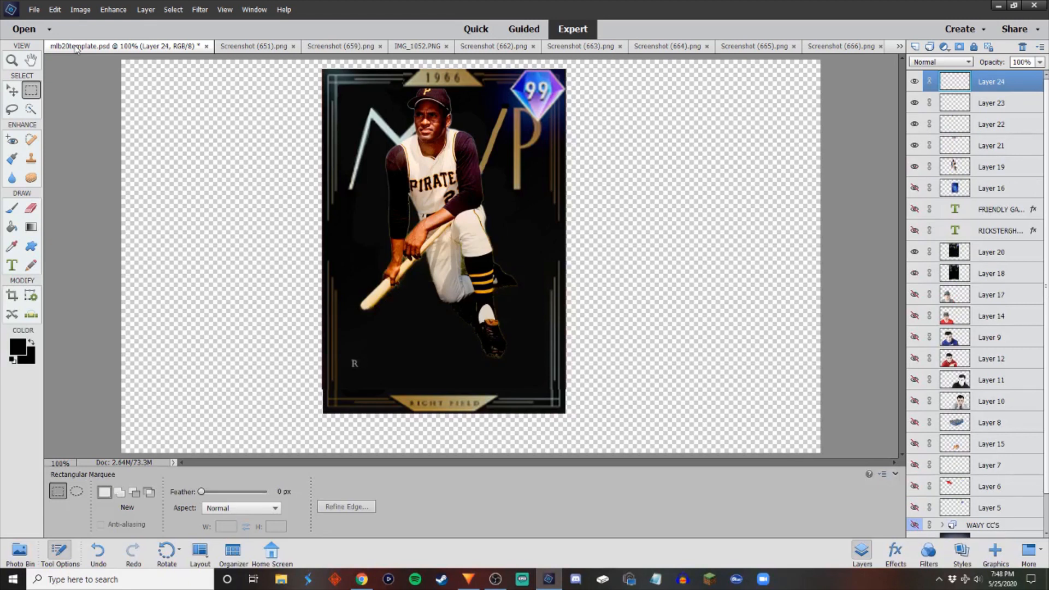
pyautogui.click(12, 92)
pyautogui.moveTo(470, 255); pyautogui.dragTo(372, 364)
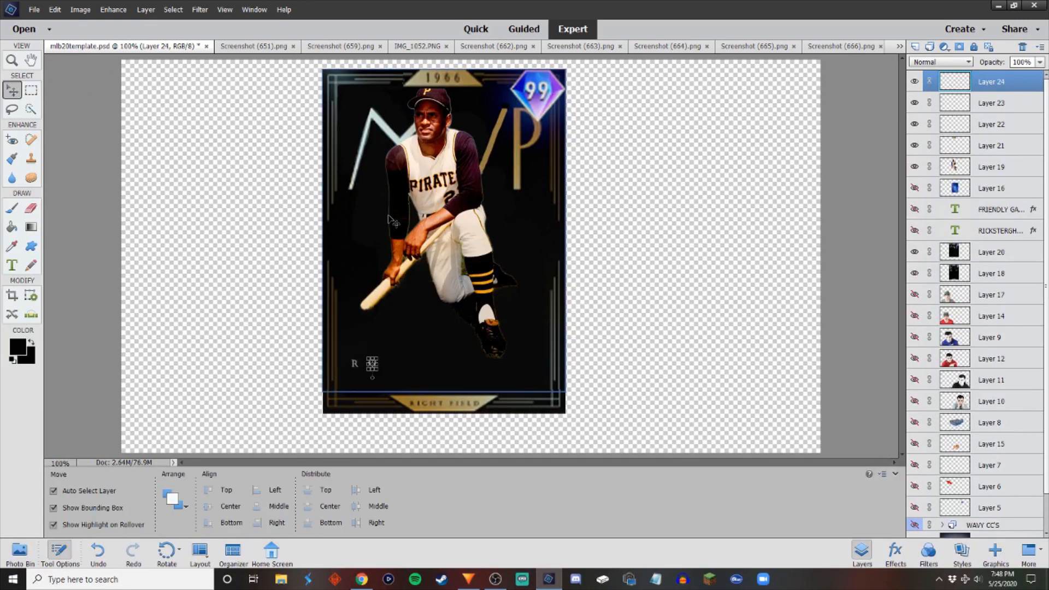
# Copy the B of BUSTER from Screenshot (651).png into mlb20template.psd and place it after the O in the name row.
pyautogui.click(253, 46)
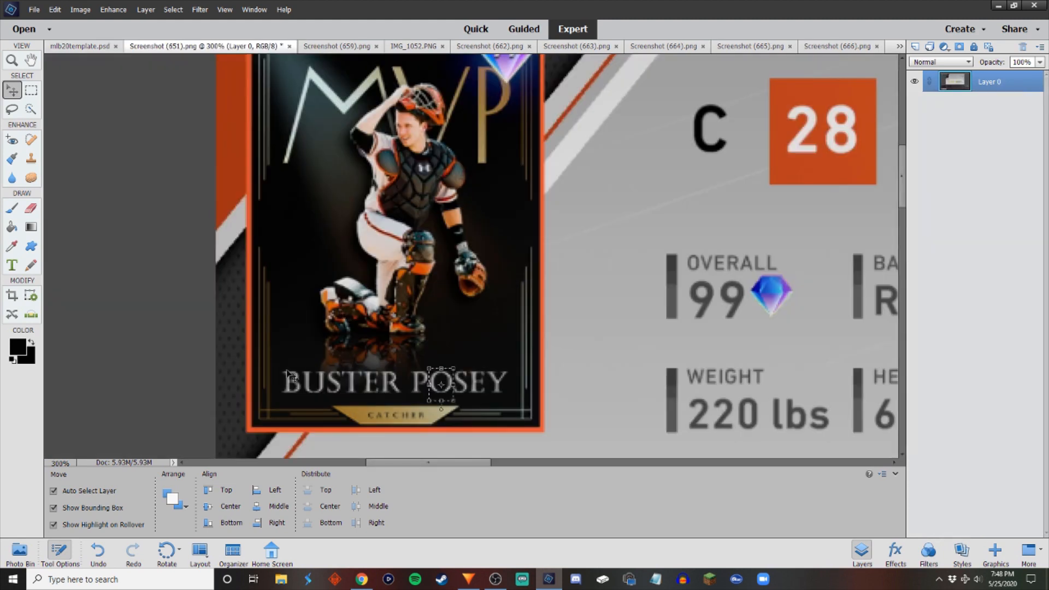
pyautogui.hotkey('ctrl', 'd')
pyautogui.click(32, 91)
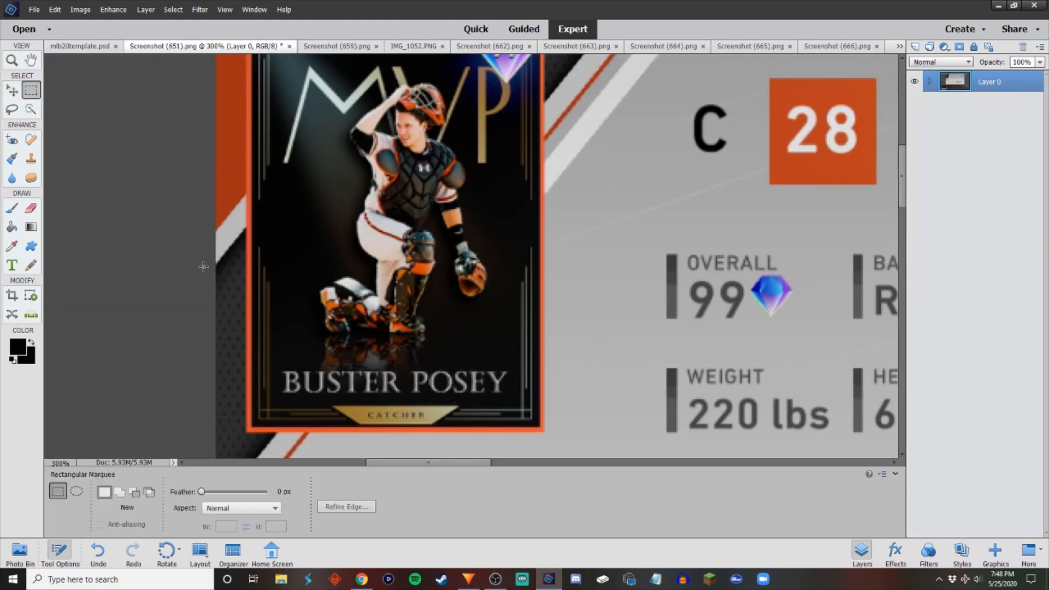
pyautogui.moveTo(279, 370); pyautogui.dragTo(304, 399)
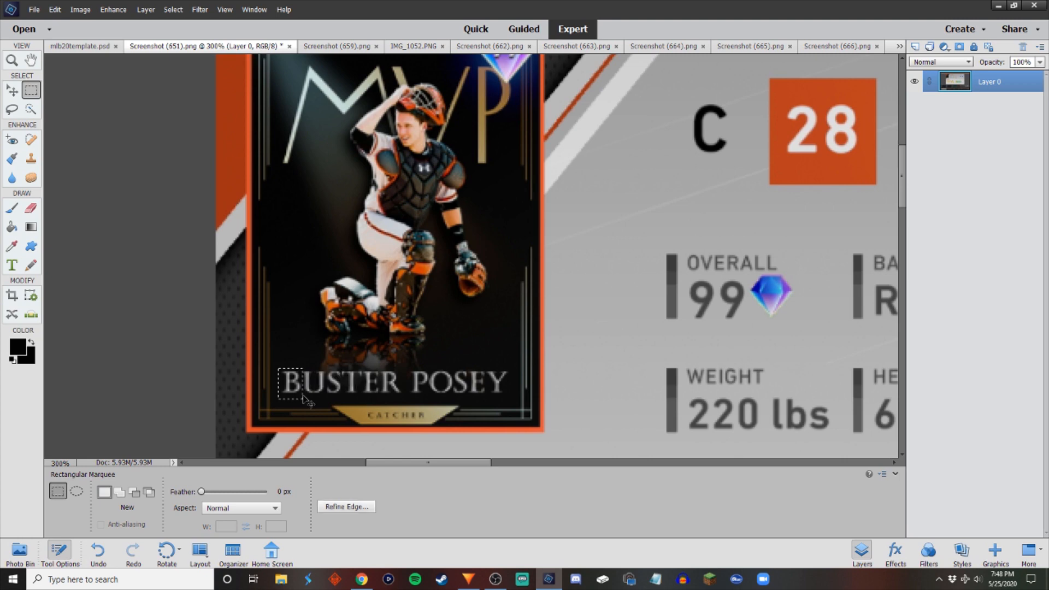
pyautogui.click(88, 46)
pyautogui.hotkey('ctrl', 'v')
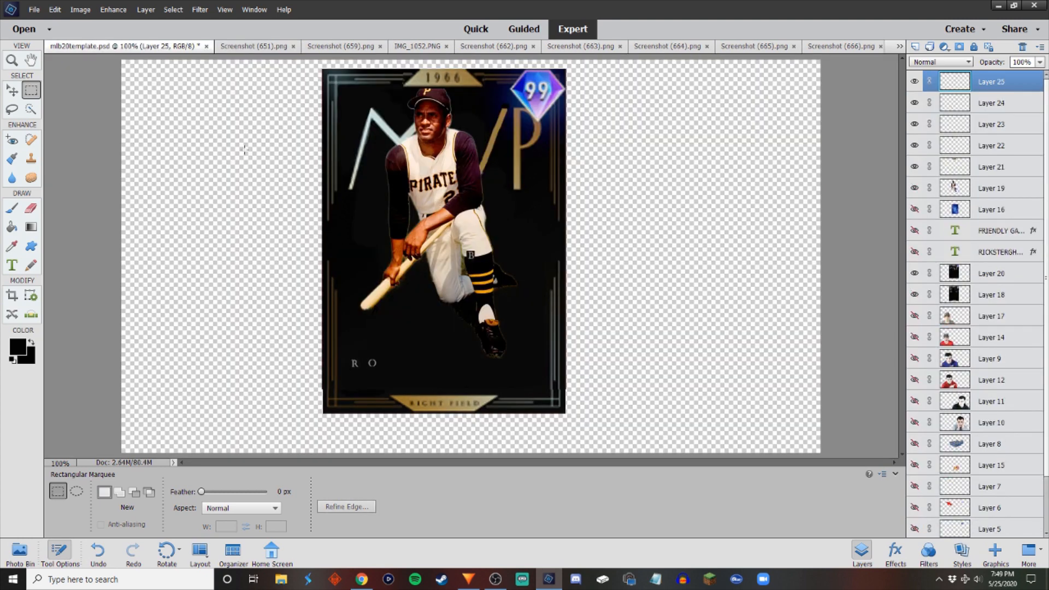
pyautogui.click(13, 93)
pyautogui.moveTo(472, 256); pyautogui.dragTo(385, 372)
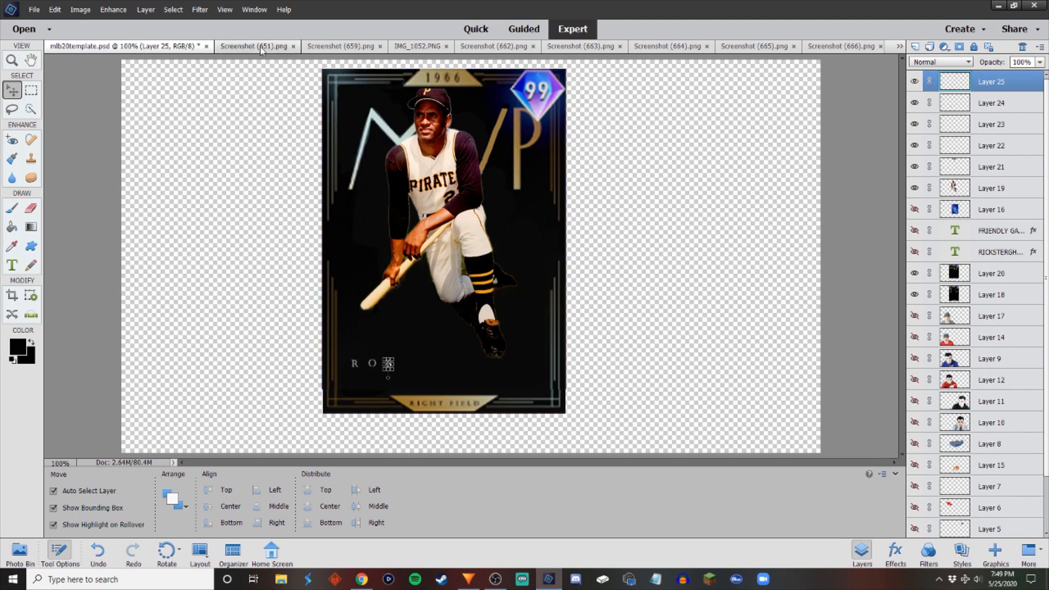
# Copy the E of POSEY from Screenshot (651).png into mlb20template.psd and place it after the B to continue the name.
pyautogui.click(261, 47)
pyautogui.hotkey('ctrl', 'd')
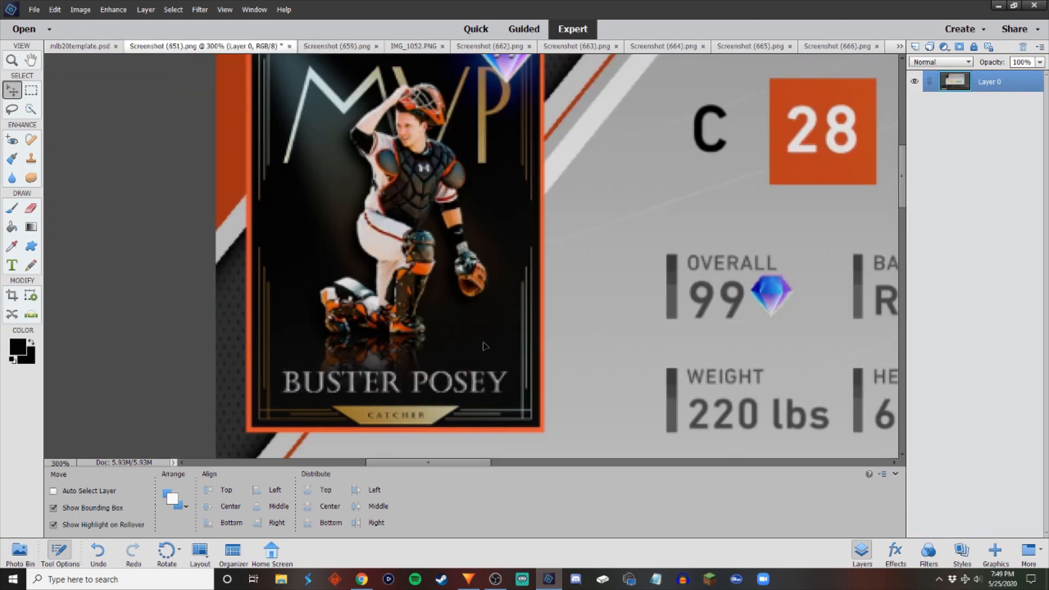
pyautogui.click(33, 91)
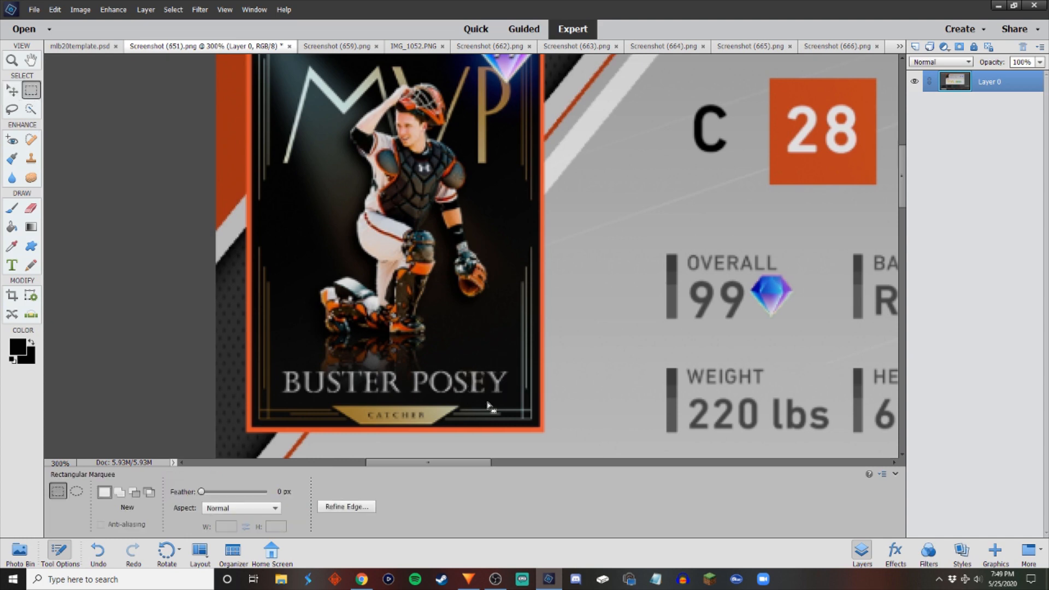
pyautogui.moveTo(468, 369); pyautogui.dragTo(488, 405)
pyautogui.click(80, 47)
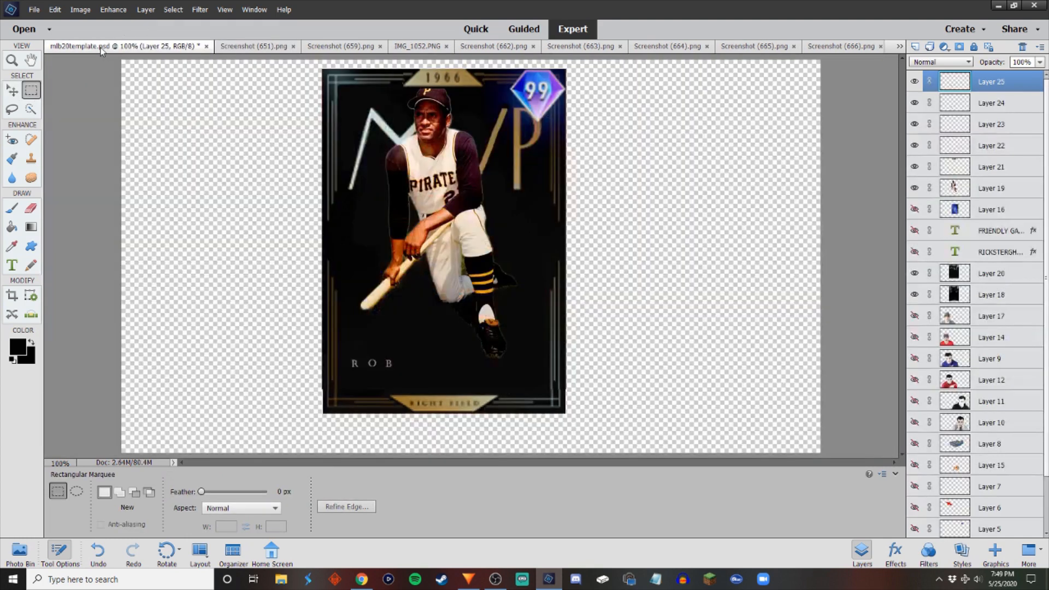
pyautogui.hotkey('ctrl', 'v')
pyautogui.press('v')
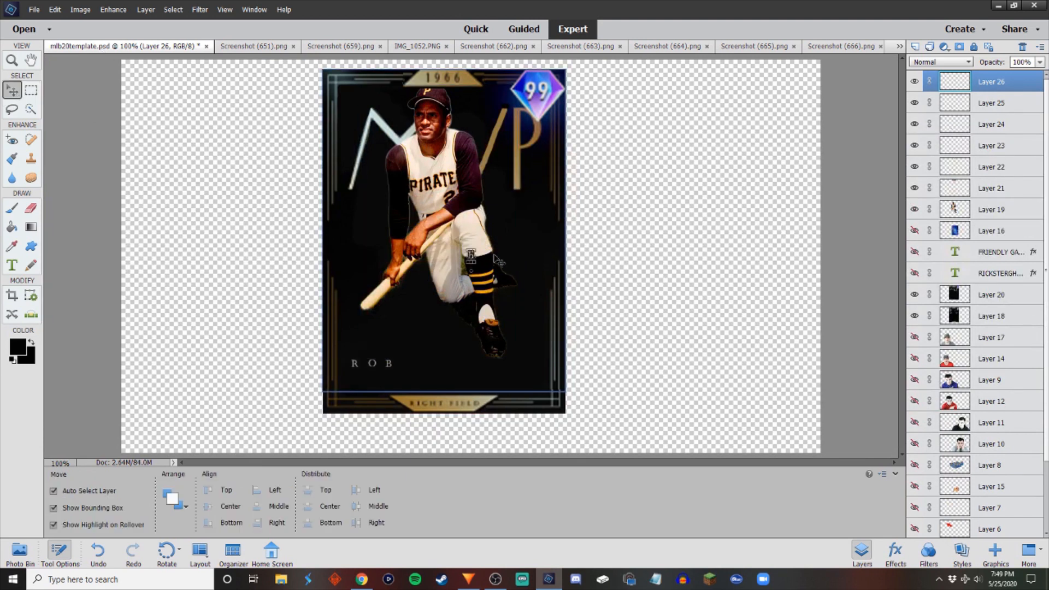
pyautogui.moveTo(471, 259); pyautogui.dragTo(405, 366)
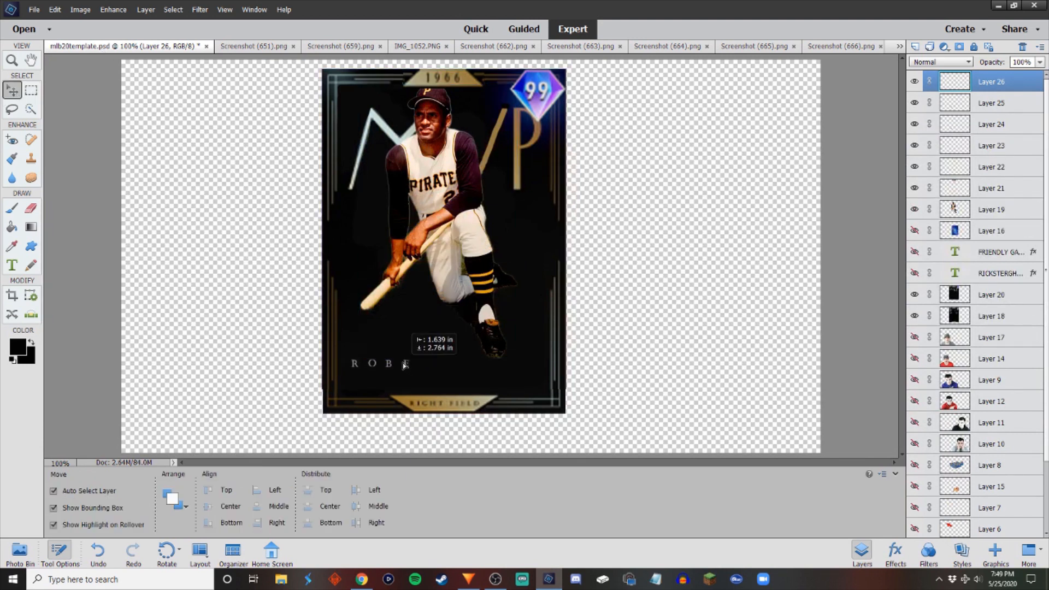
# Duplicate the R in mlb20template.psd and place the copy after the E in the name row.
pyautogui.click(257, 47)
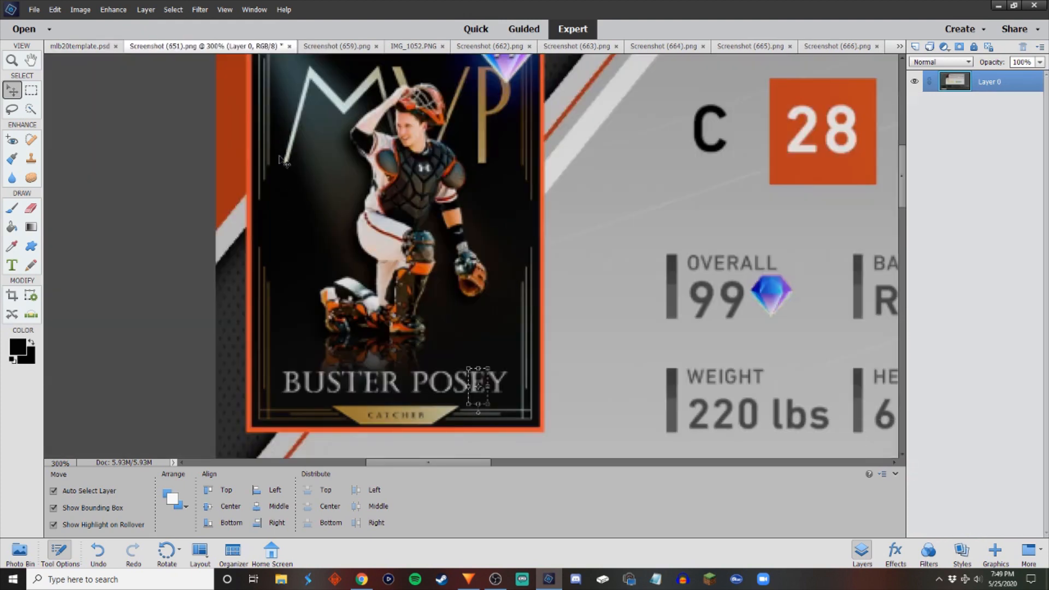
pyautogui.click(79, 46)
pyautogui.click(356, 363)
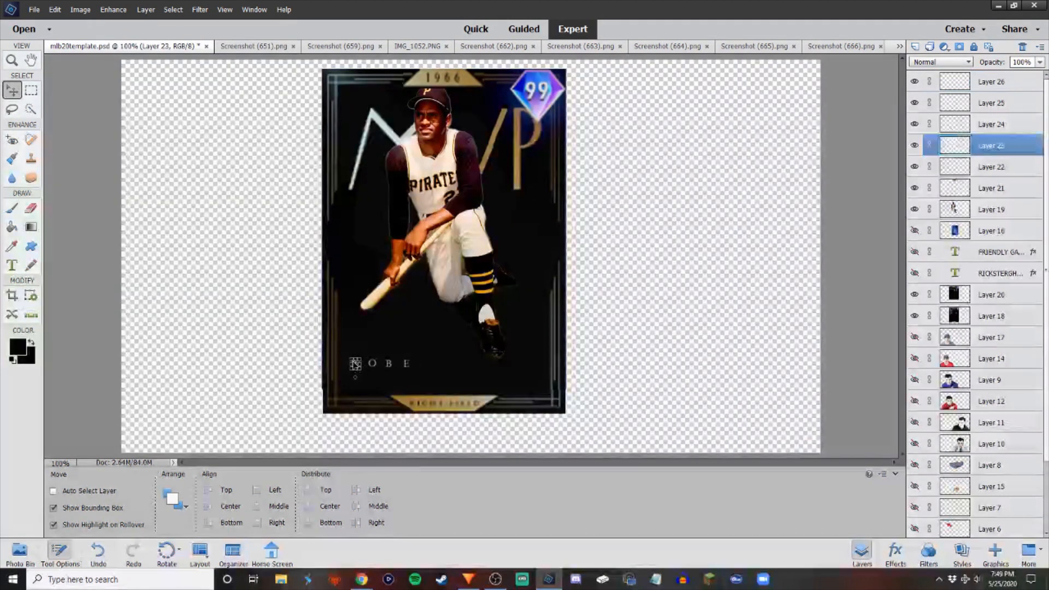
pyautogui.moveTo(356, 363); pyautogui.dragTo(421, 365)
# Copy the T of BUSTER from Screenshot (651).png into mlb20template.psd after the second R, and duplicate the O to complete ROBERTO.
pyautogui.click(276, 47)
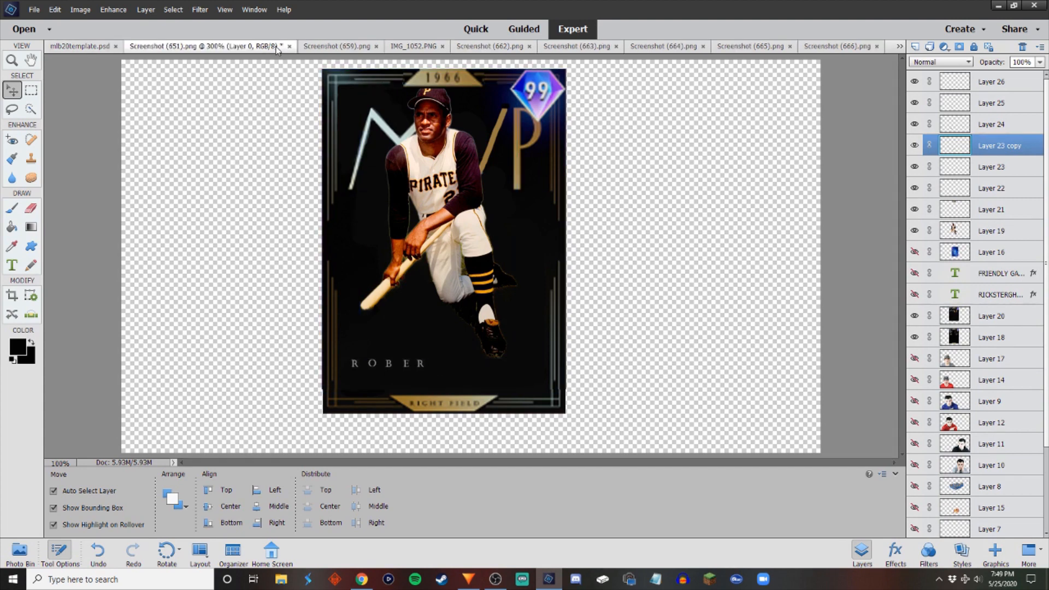
pyautogui.press('m')
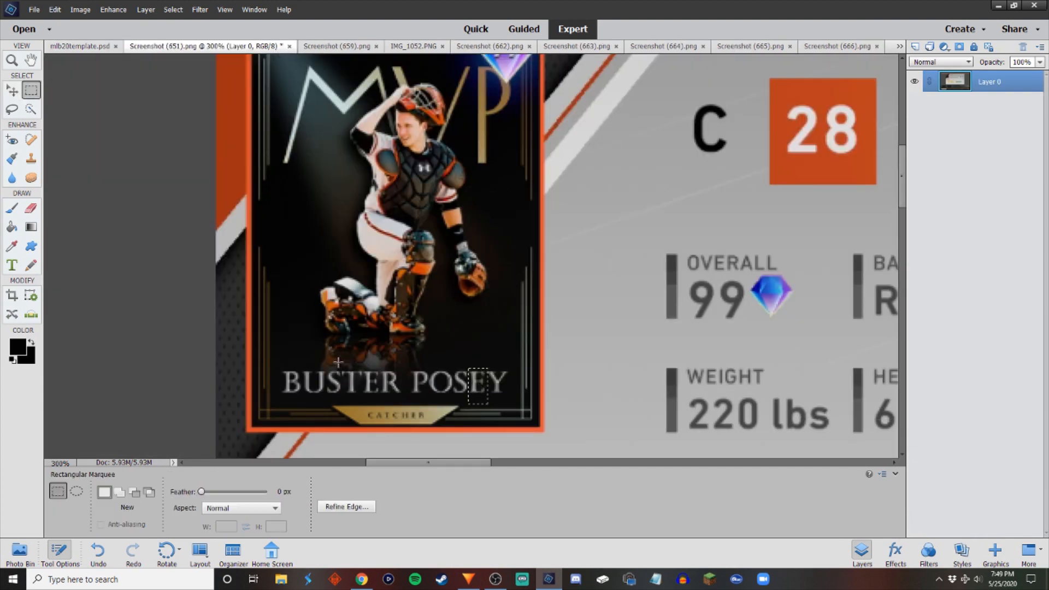
pyautogui.moveTo(341, 371); pyautogui.dragTo(363, 393)
pyautogui.click(80, 45)
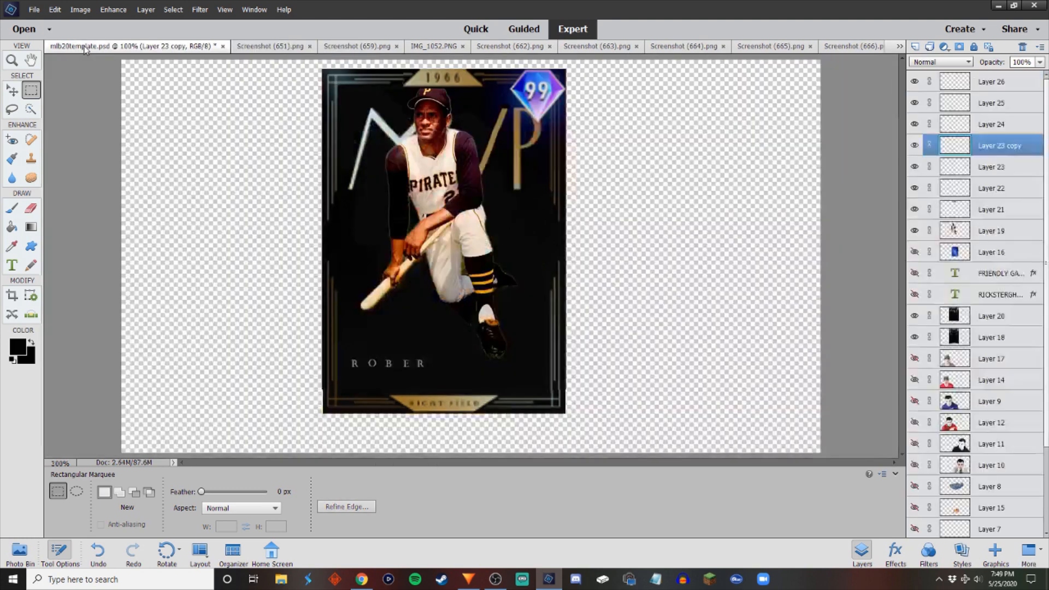
pyautogui.click(11, 91)
pyautogui.moveTo(471, 256); pyautogui.dragTo(465, 369)
pyautogui.click(376, 365)
pyautogui.hotkey('ctrl', 'j')
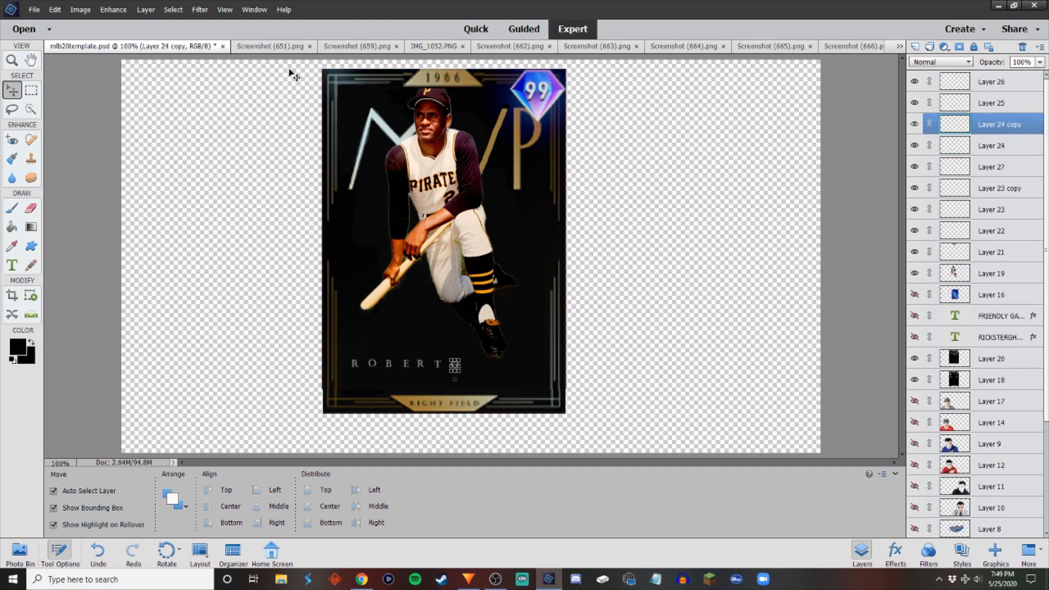
# Look through the open player card screenshots for name lettering that supplies the letters of CLEMENTE.
pyautogui.click(265, 48)
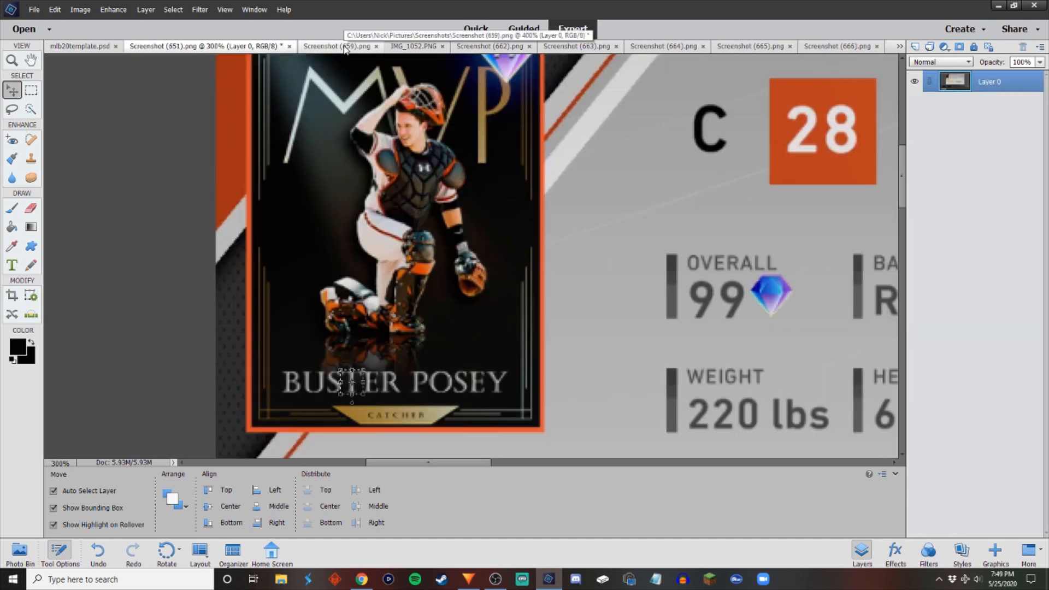
pyautogui.click(345, 47)
pyautogui.scroll(-4, 459, 223)
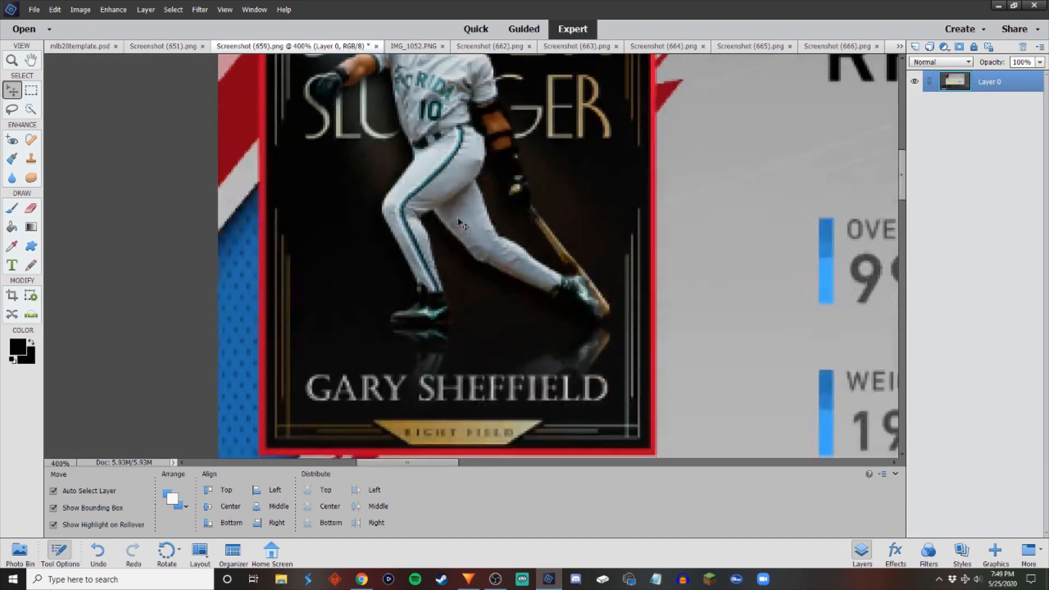
pyautogui.scroll(-1, 459, 223)
pyautogui.click(415, 47)
pyautogui.click(500, 48)
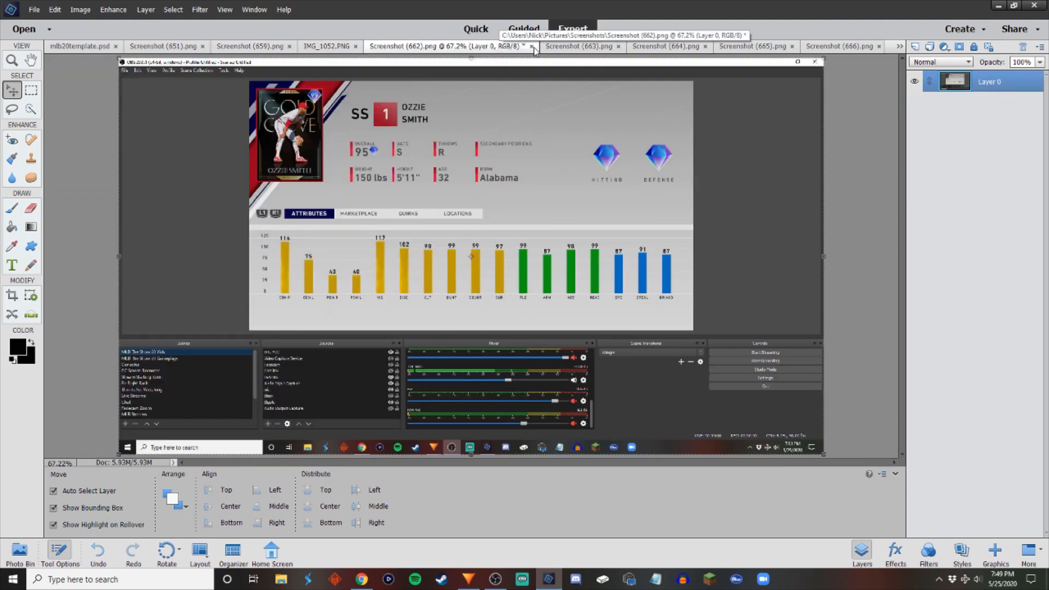
pyautogui.click(585, 47)
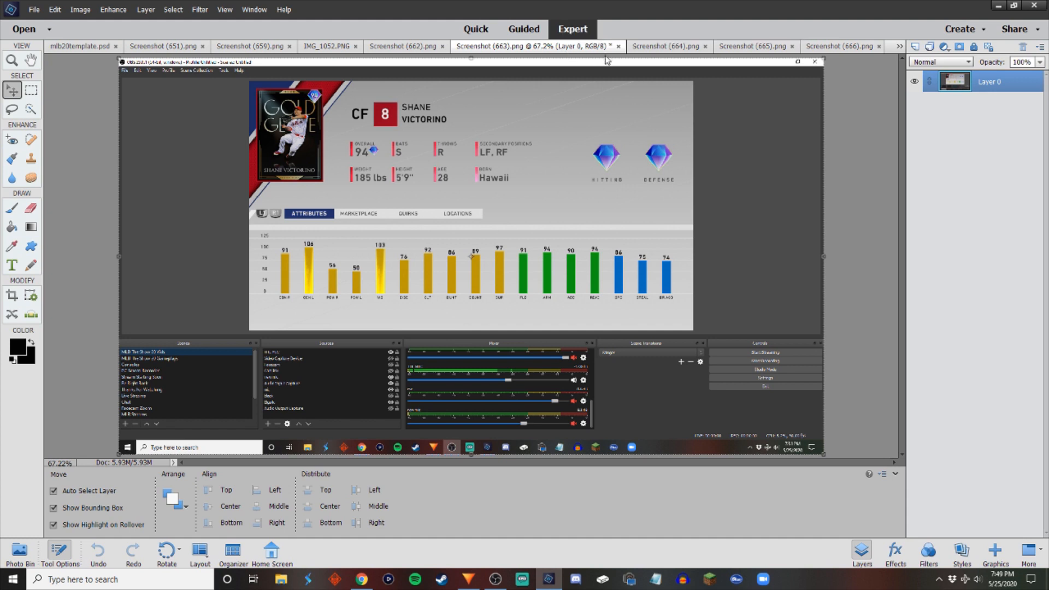
pyautogui.click(666, 47)
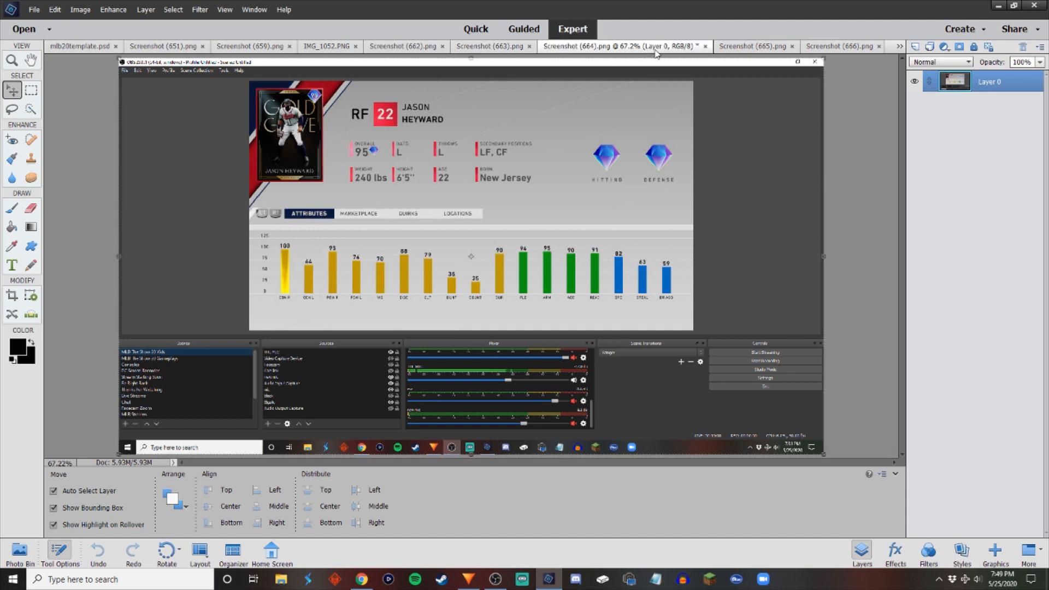
pyautogui.click(737, 48)
pyautogui.click(829, 47)
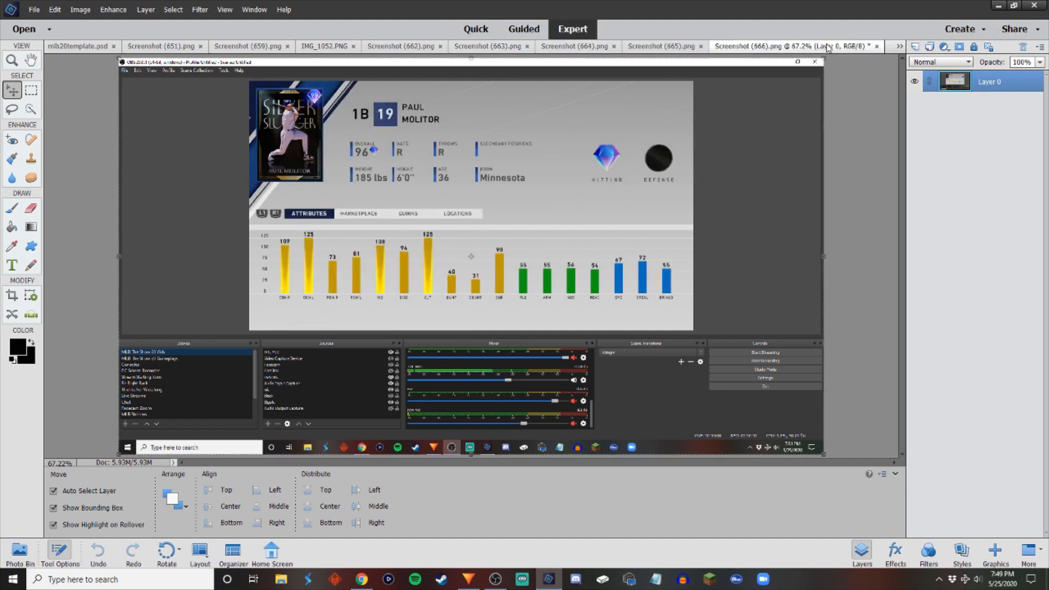
pyautogui.click(900, 46)
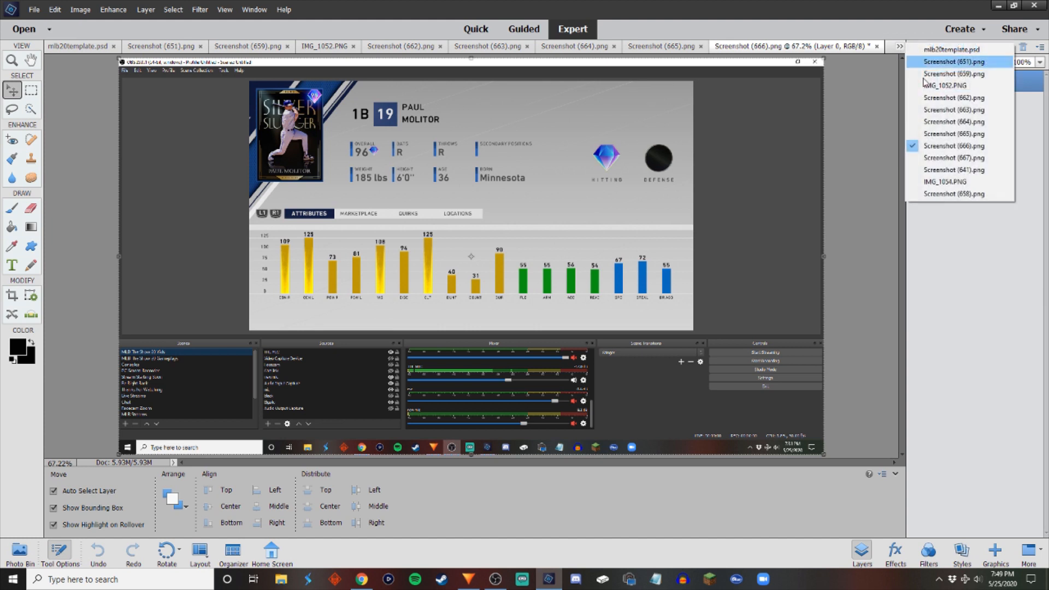
pyautogui.click(941, 158)
pyautogui.click(900, 46)
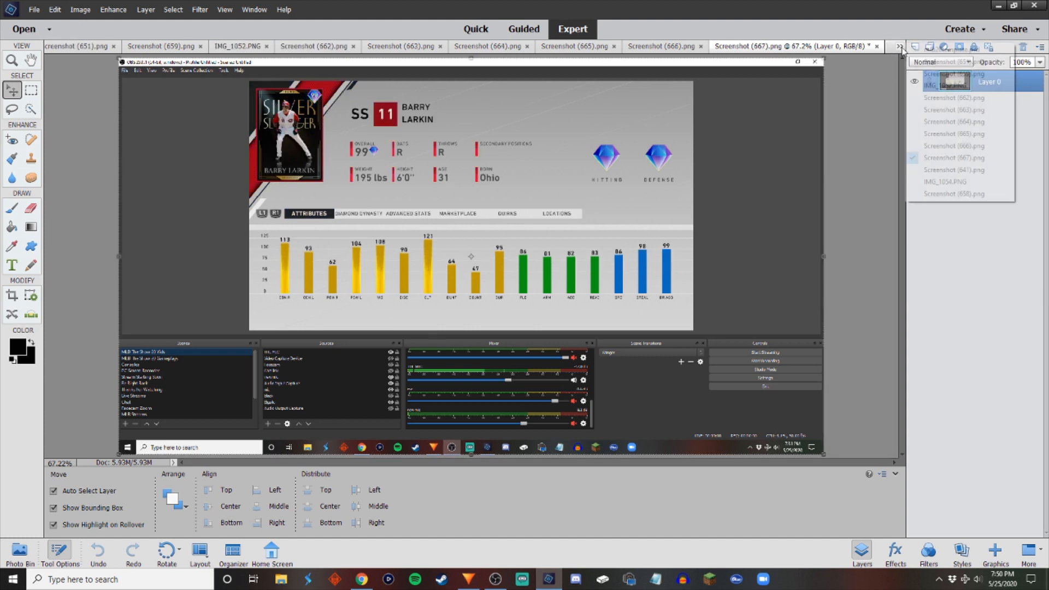
pyautogui.click(936, 170)
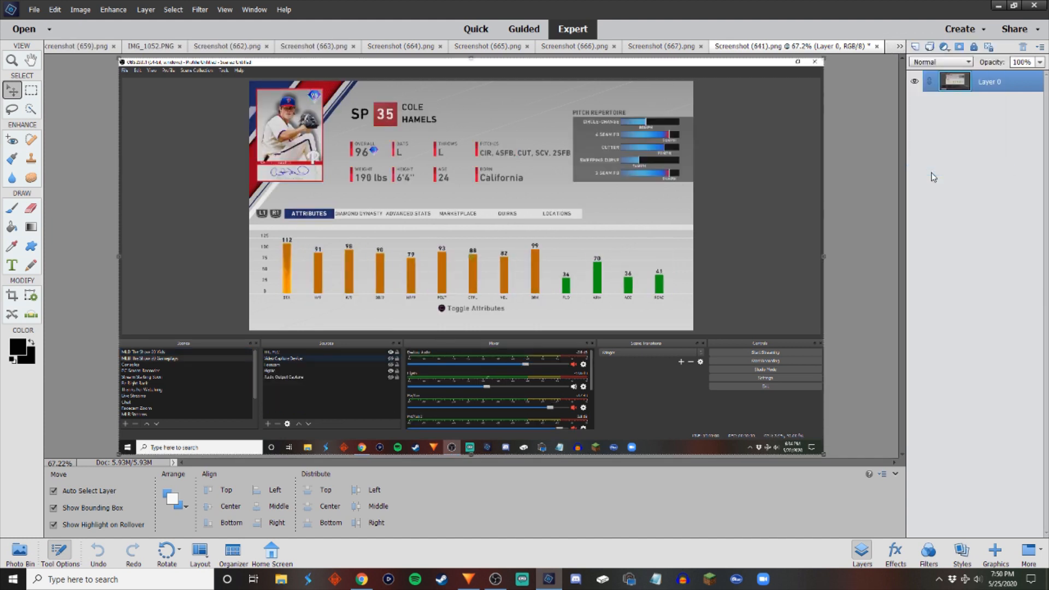
pyautogui.click(654, 45)
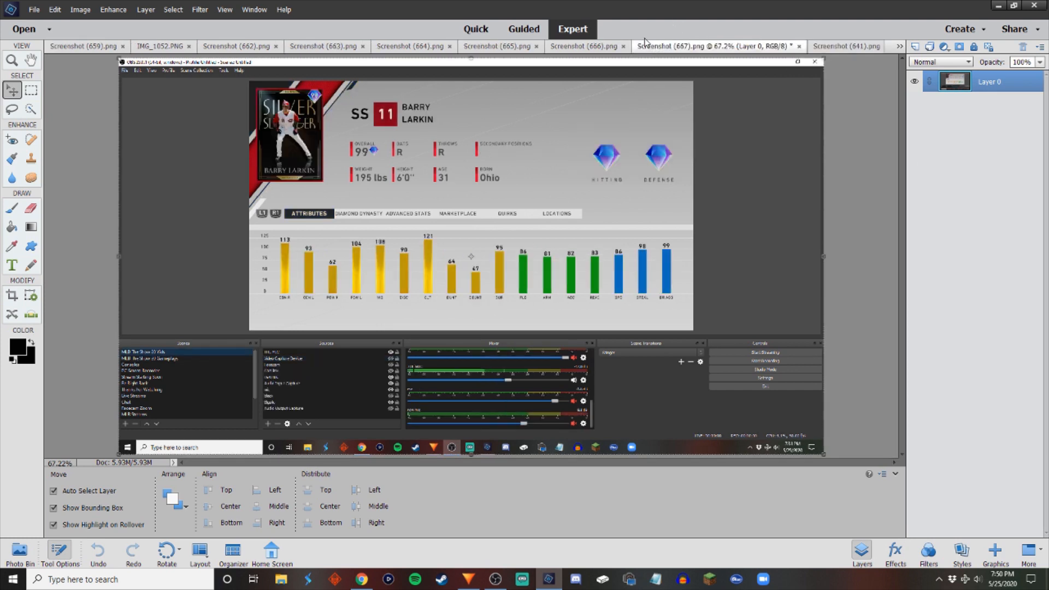
pyautogui.click(61, 48)
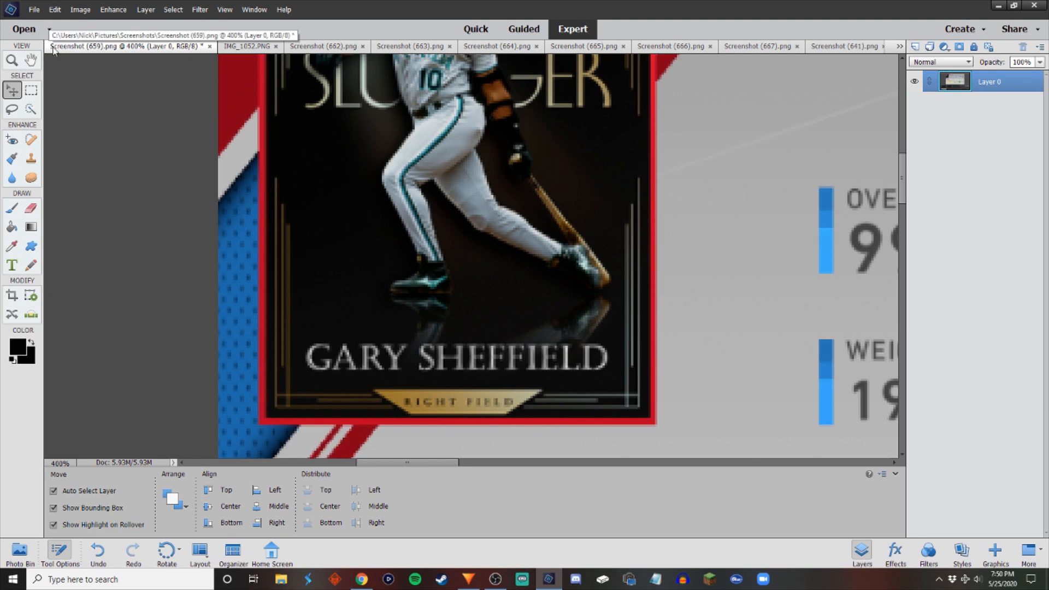
pyautogui.click(247, 46)
pyautogui.click(321, 48)
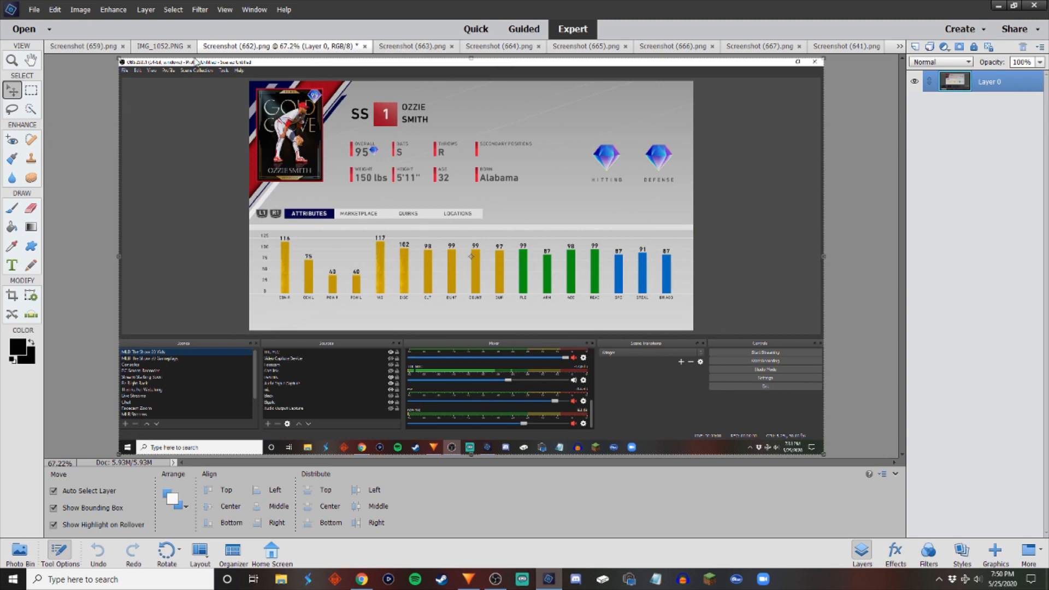
pyautogui.click(163, 48)
pyautogui.click(91, 48)
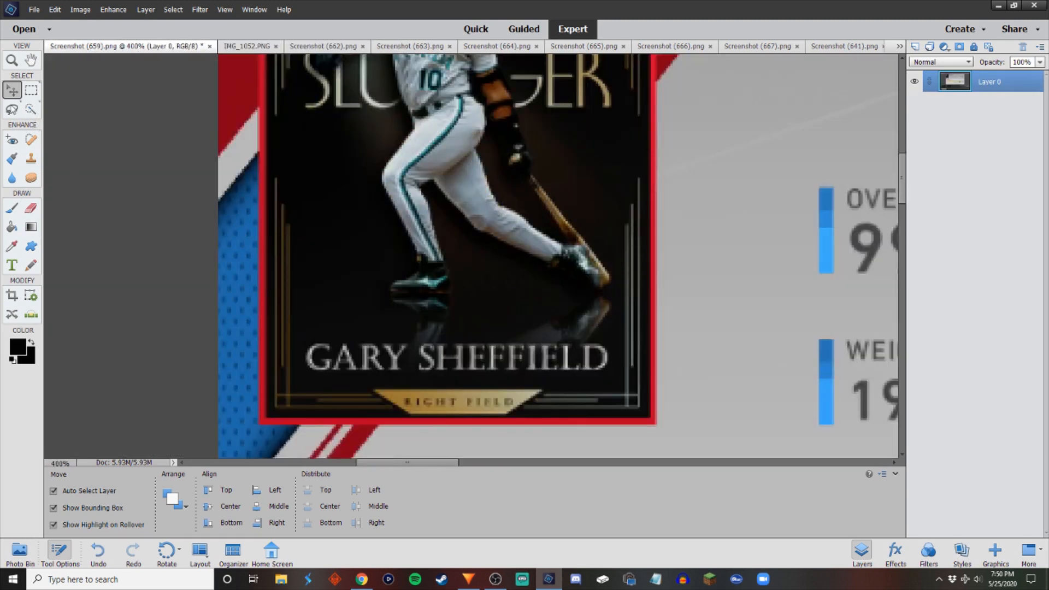
# Copy the L of SHEFFIELD from Screenshot (659).png into mlb20template.psd and place it below ROBERTO as the surname's second letter.
pyautogui.click(31, 90)
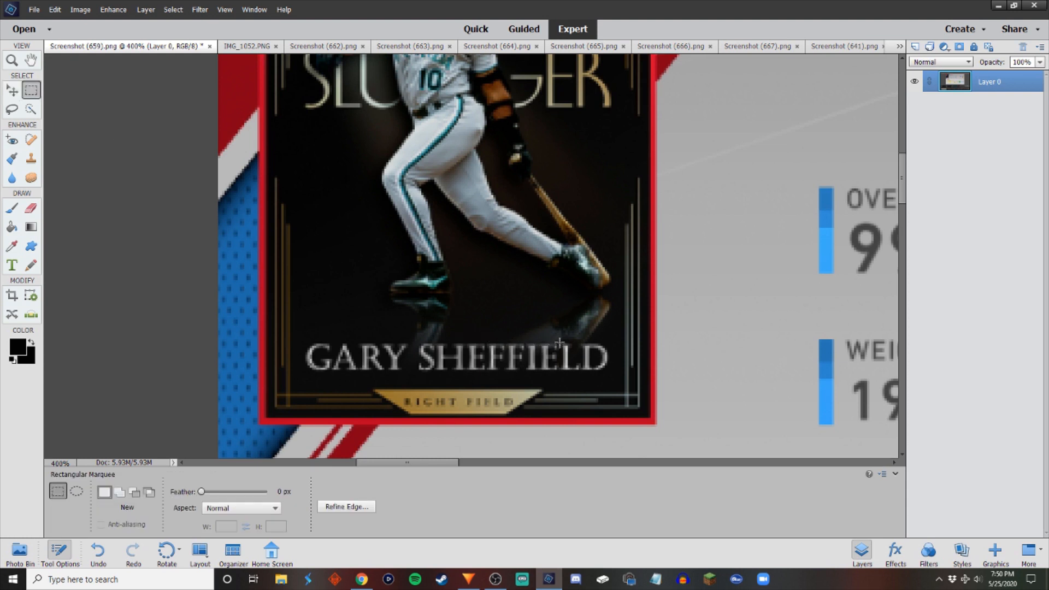
pyautogui.moveTo(560, 342); pyautogui.dragTo(581, 374)
pyautogui.click(900, 47)
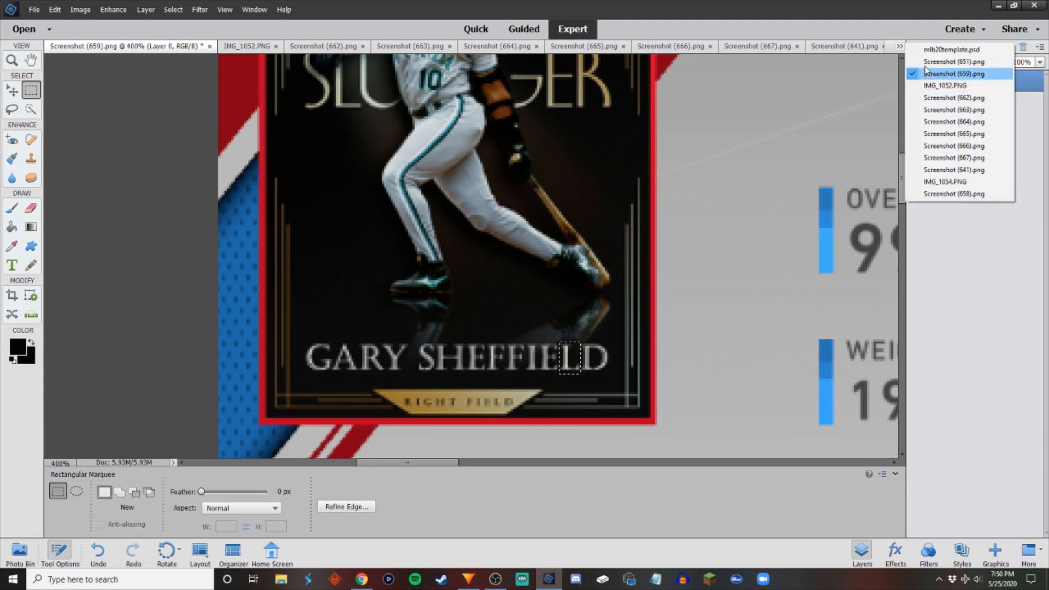
pyautogui.click(952, 49)
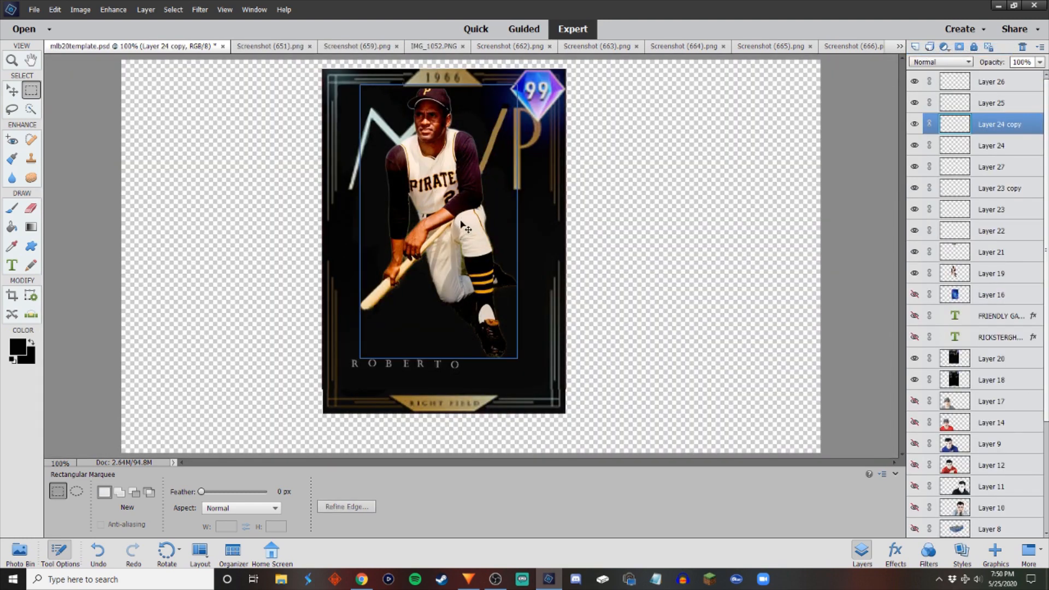
pyautogui.hotkey('ctrl', 'shift', 'alt', 'n')
pyautogui.click(12, 90)
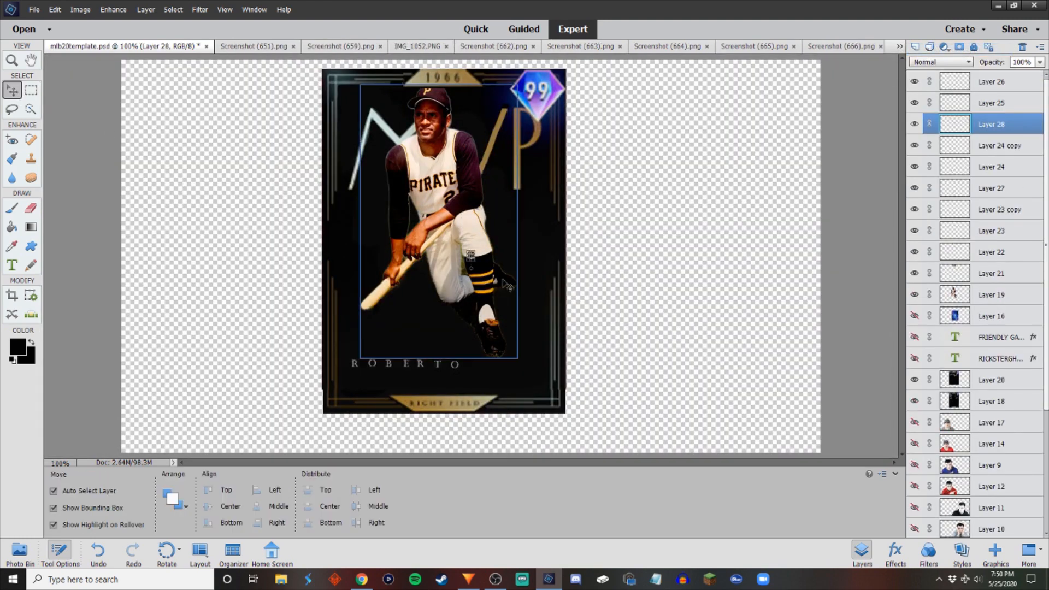
pyautogui.moveTo(470, 257); pyautogui.dragTo(390, 382)
# Duplicate the last O of ROBERTO and place the copy before the L at the start of the surname row.
pyautogui.moveTo(457, 369); pyautogui.dragTo(355, 379)
pyautogui.hotkey('ctrl', '=')
pyautogui.hotkey('ctrl', '=')
pyautogui.scroll(-9, 227, 224)
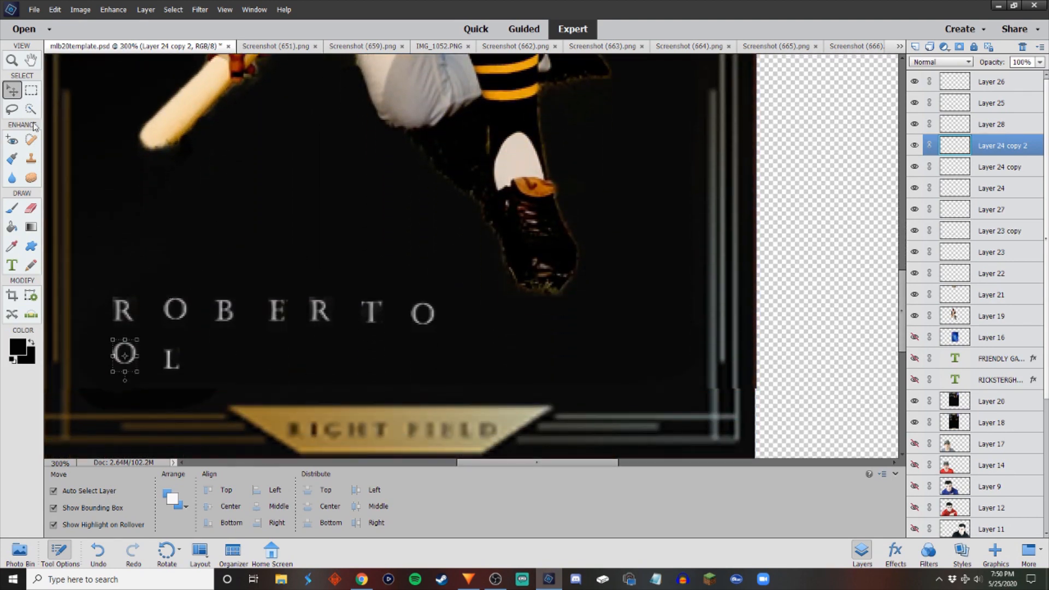
# Try to turn the surname row's O into a C by deleting its right half.
pyautogui.press('m')
pyautogui.click(125, 337)
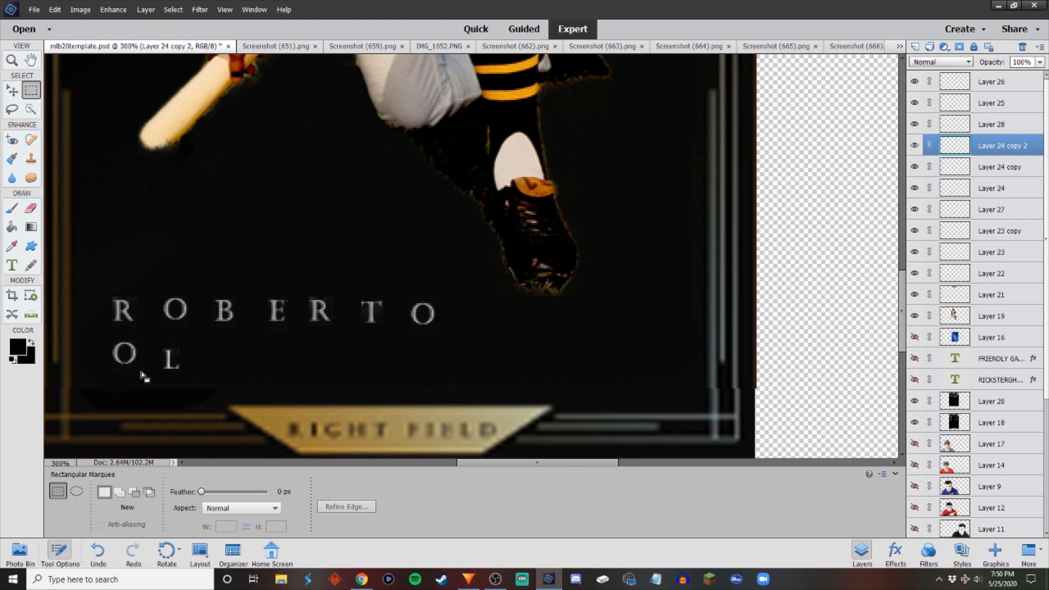
pyautogui.click(145, 376)
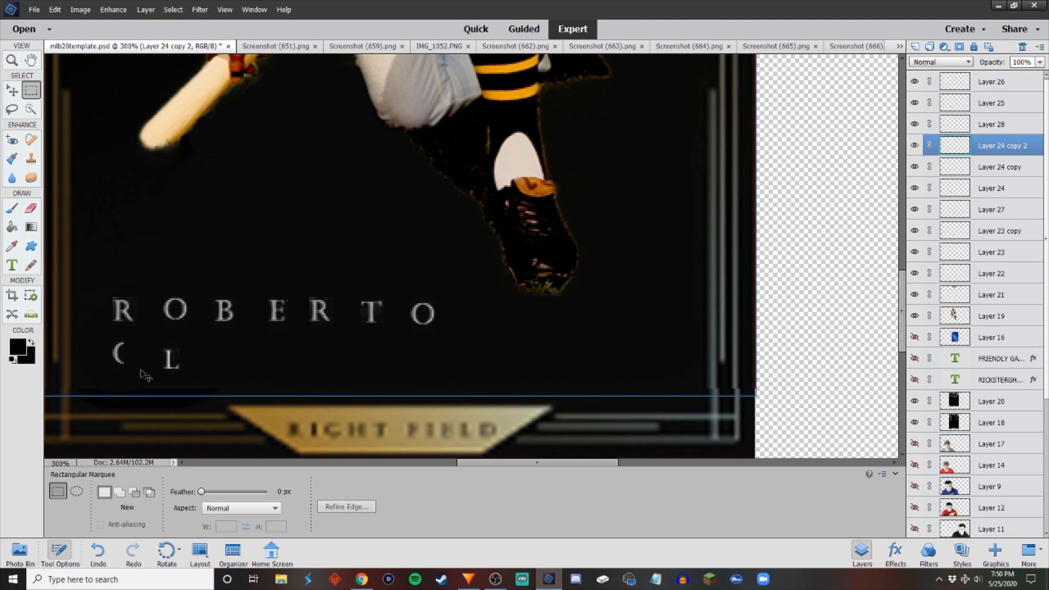
pyautogui.hotkey('ctrl', 'z')
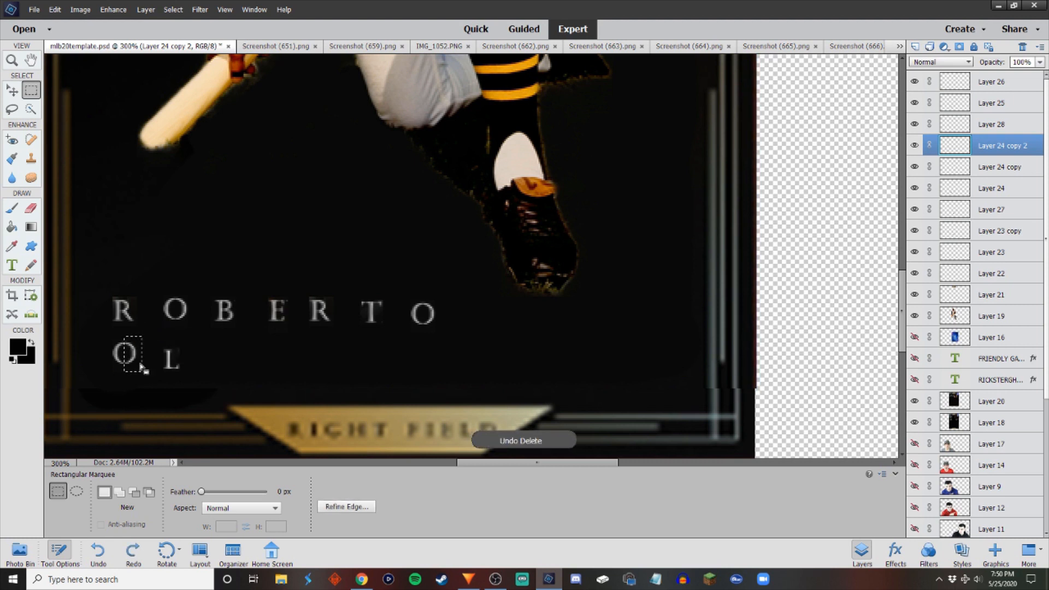
# Delete a slightly narrower strip from the right side of the surname row's O to form a C.
pyautogui.click(141, 368)
pyautogui.moveTo(127, 336); pyautogui.dragTo(147, 382)
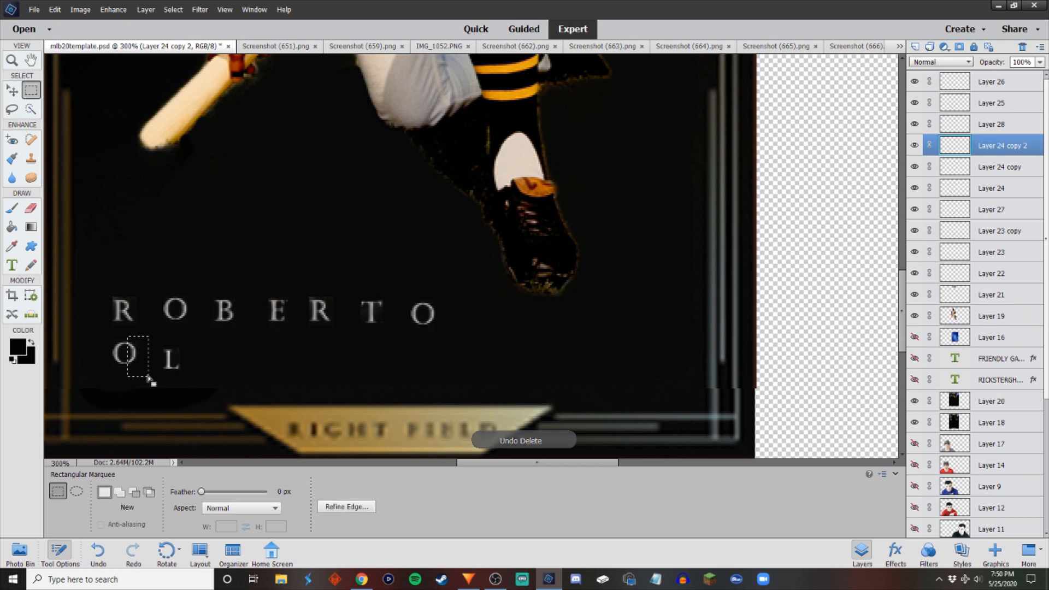
pyautogui.press('Delete')
pyautogui.click(153, 369)
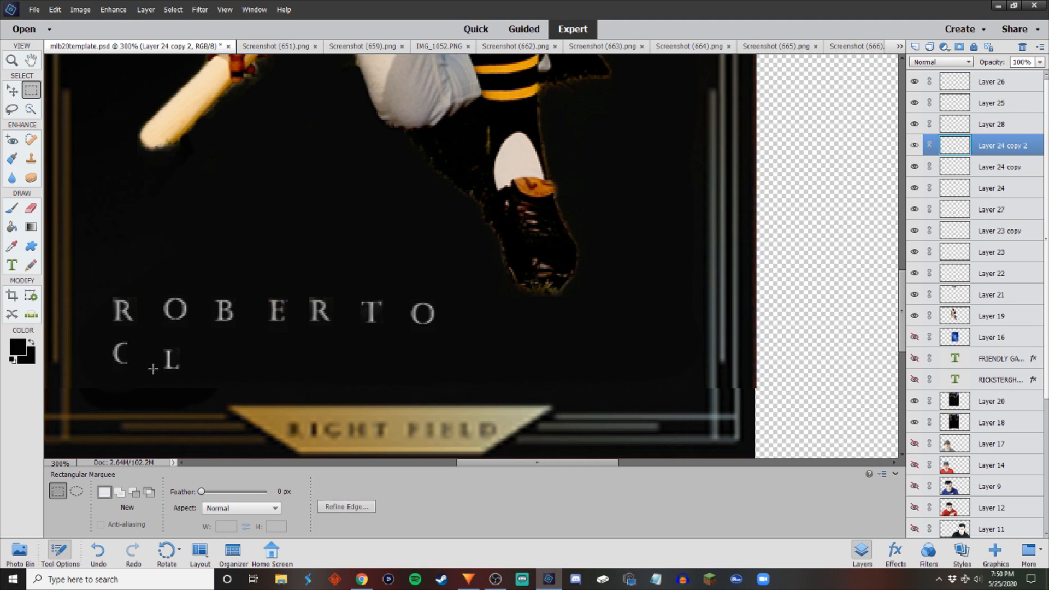
# Line the C up with the L, and place a duplicate of ROBERTO's E after the L.
pyautogui.click(14, 91)
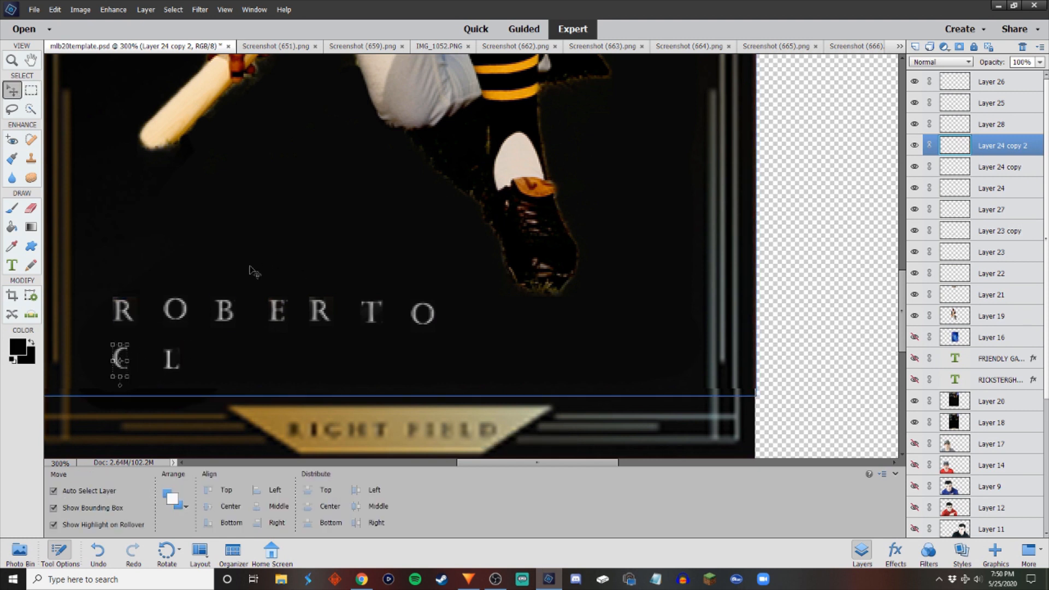
pyautogui.click(279, 317)
pyautogui.moveTo(280, 318); pyautogui.dragTo(224, 365)
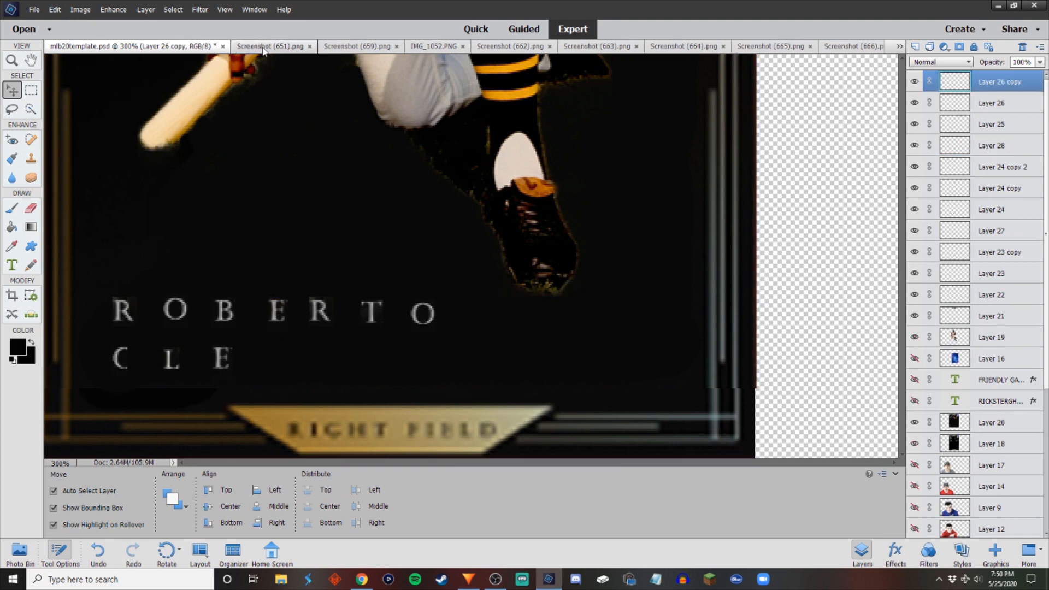
# Find the Ozzie Smith card among the open screenshots and copy the M of SMITH.
pyautogui.click(264, 47)
pyautogui.click(337, 47)
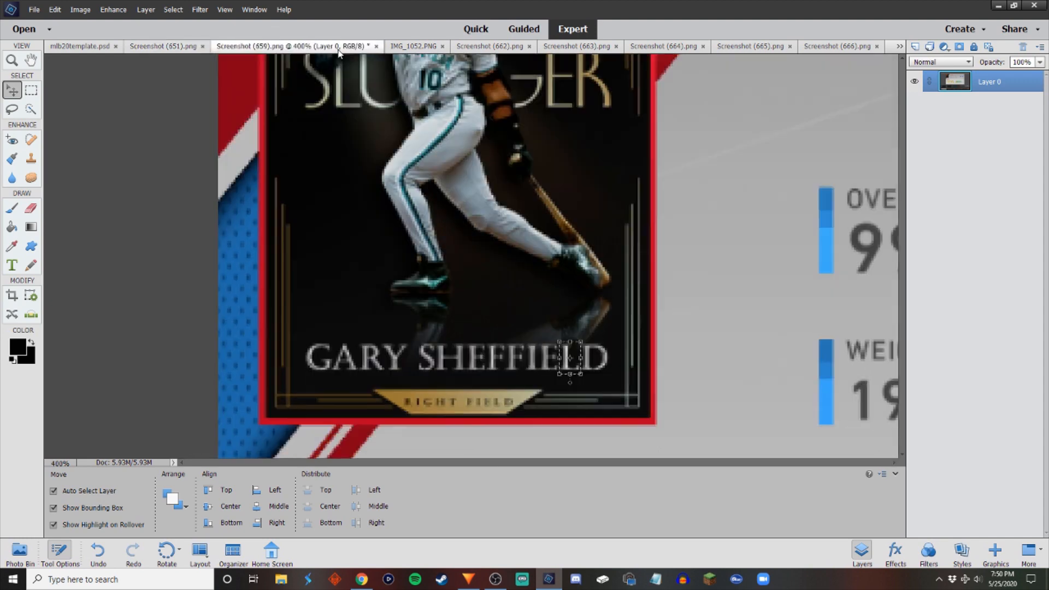
pyautogui.click(415, 48)
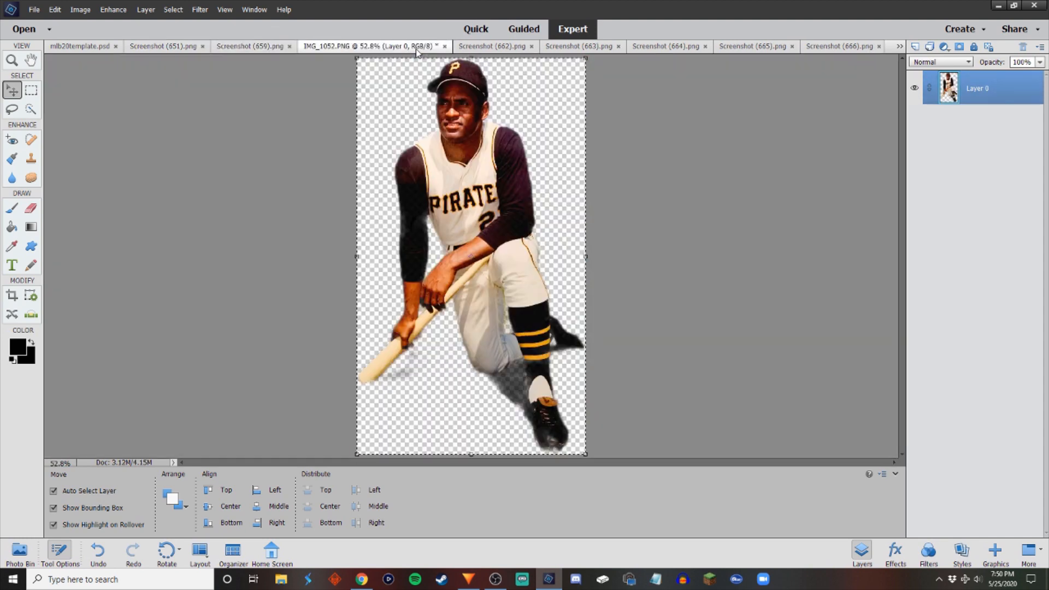
pyautogui.click(492, 47)
pyautogui.hotkey('ctrl', '+')
pyautogui.hotkey('ctrl', '+')
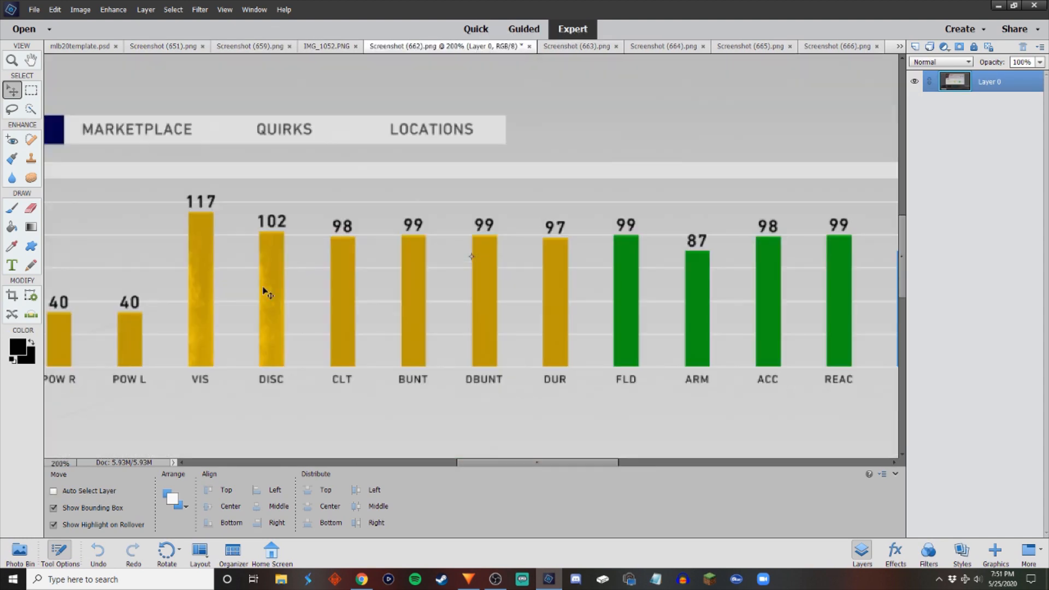
pyautogui.scroll(2, 283, 350)
pyautogui.hscroll(-5, 375, 244)
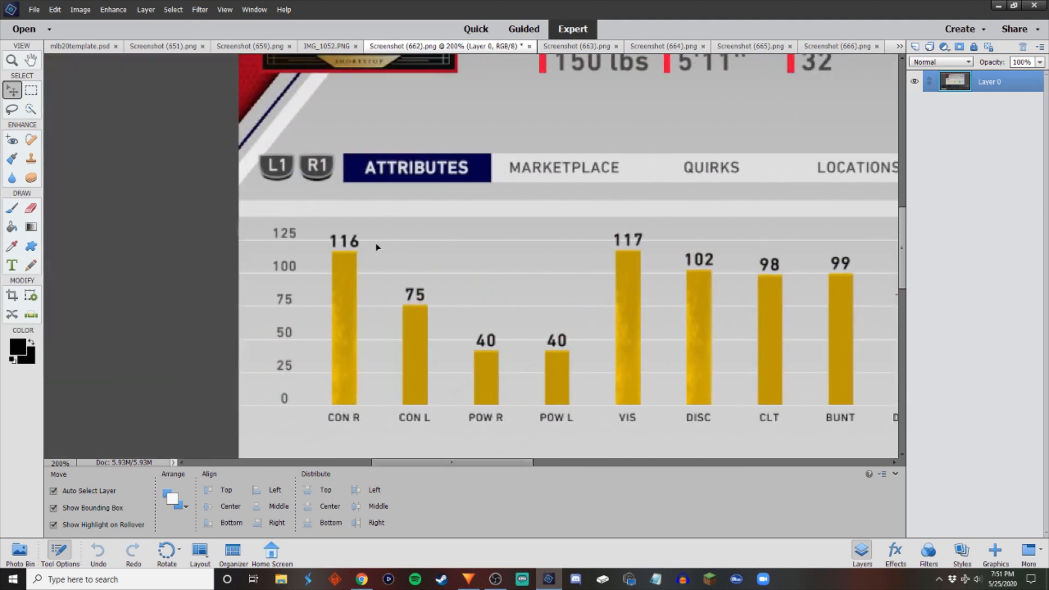
pyautogui.scroll(3, 342, 187)
pyautogui.click(26, 92)
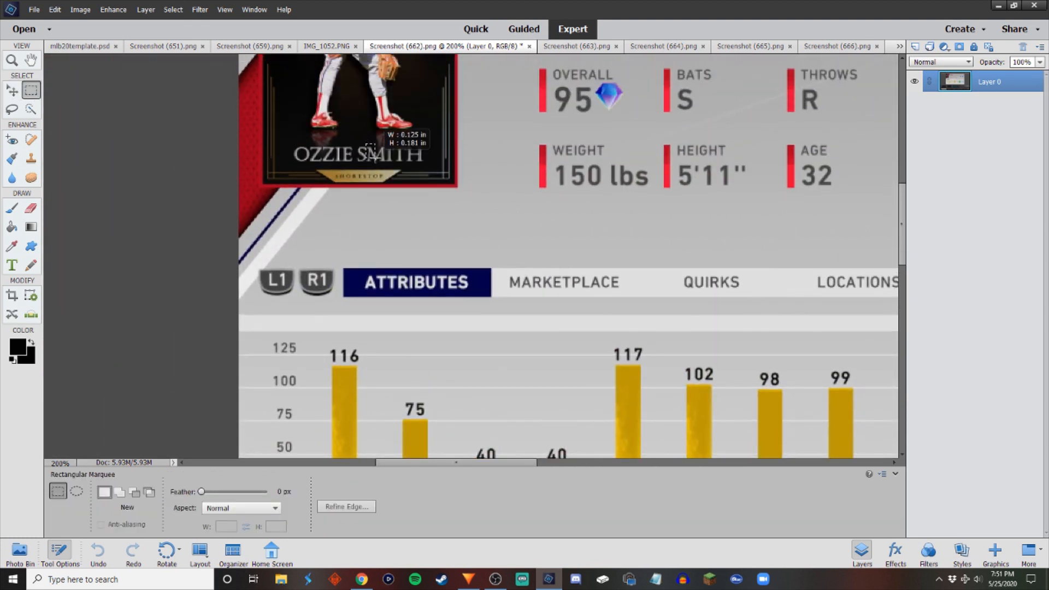
pyautogui.moveTo(366, 145); pyautogui.dragTo(386, 163)
pyautogui.press('super')
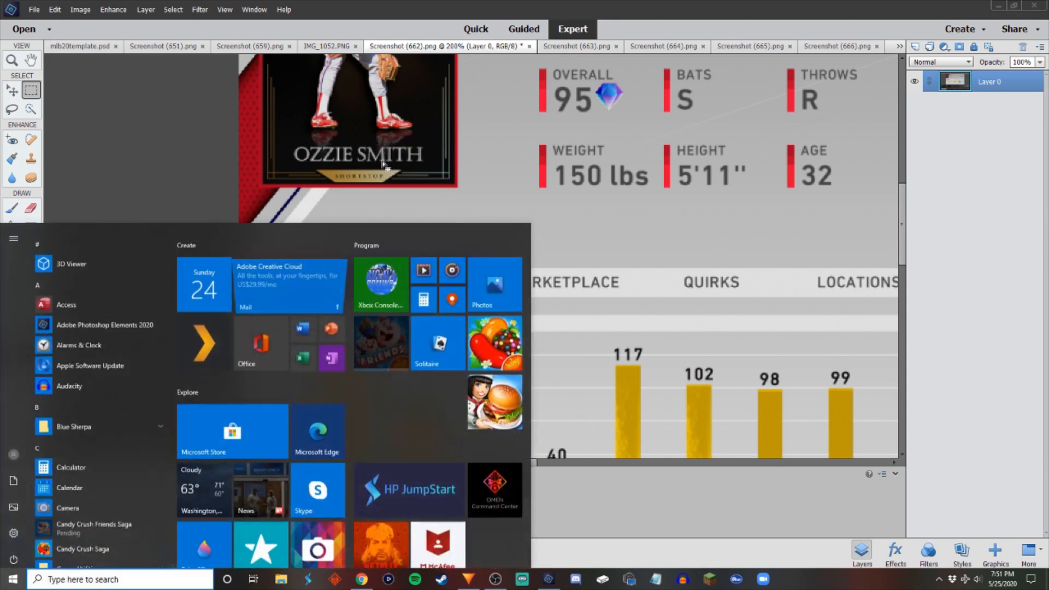
pyautogui.press('super')
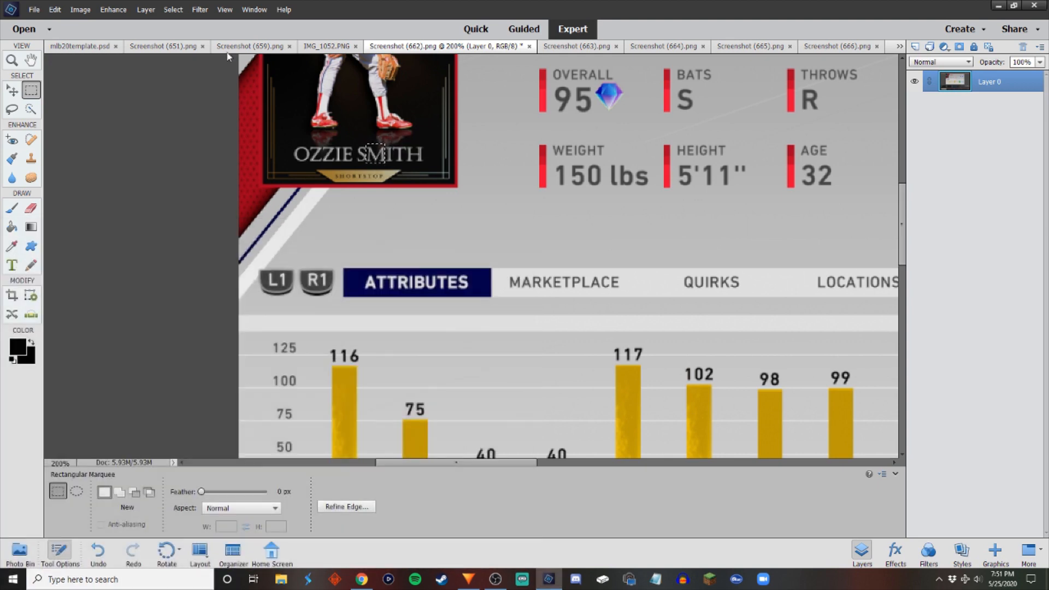
# Paste the M into mlb20template.psd after CLE, and place a duplicate of ROBERTO's E after it.
pyautogui.click(80, 46)
pyautogui.hotkey('ctrl', 'v')
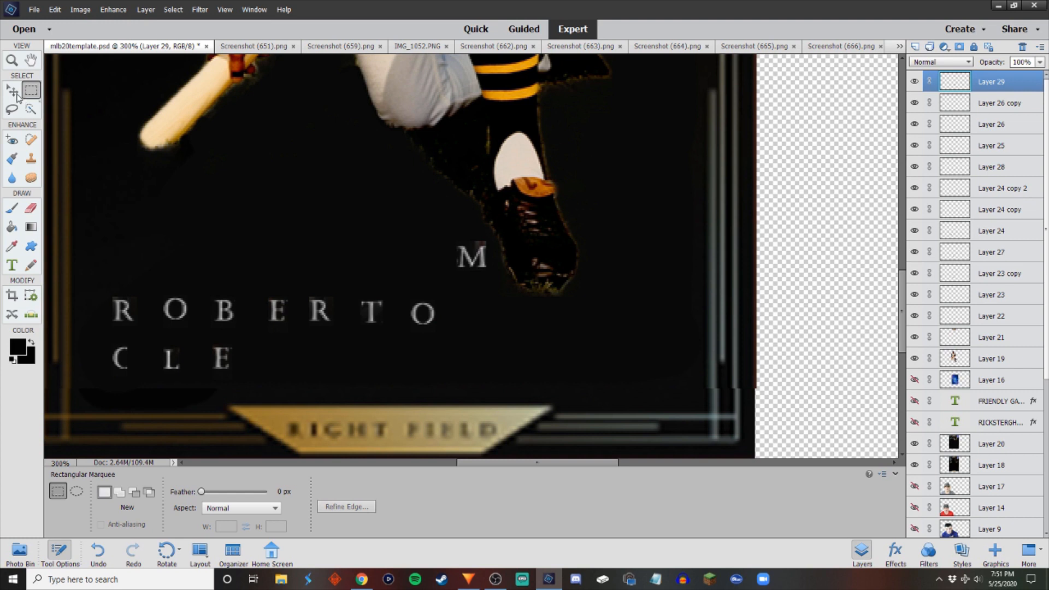
pyautogui.click(13, 92)
pyautogui.moveTo(470, 256); pyautogui.dragTo(272, 360)
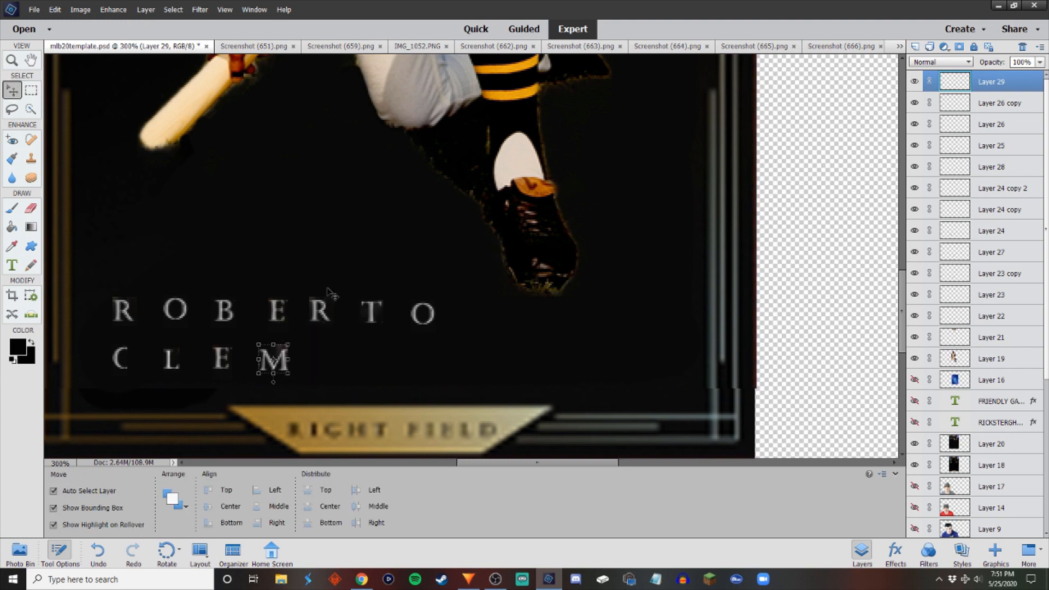
pyautogui.click(277, 314)
pyautogui.moveTo(277, 315); pyautogui.dragTo(322, 360)
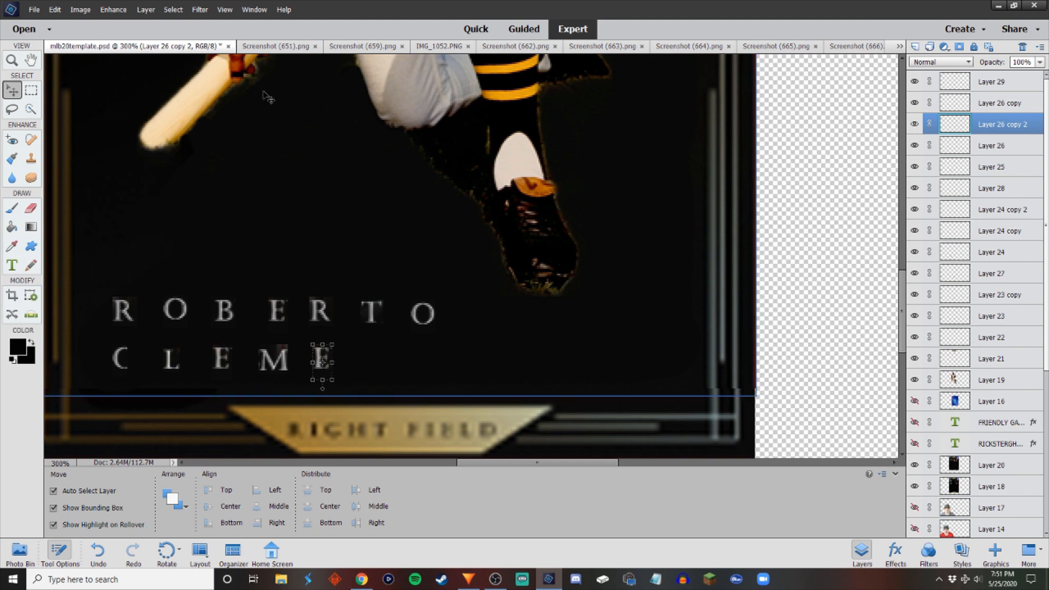
# Find the Shane Victorino card among the open screenshots and copy the N of SHANE.
pyautogui.click(288, 48)
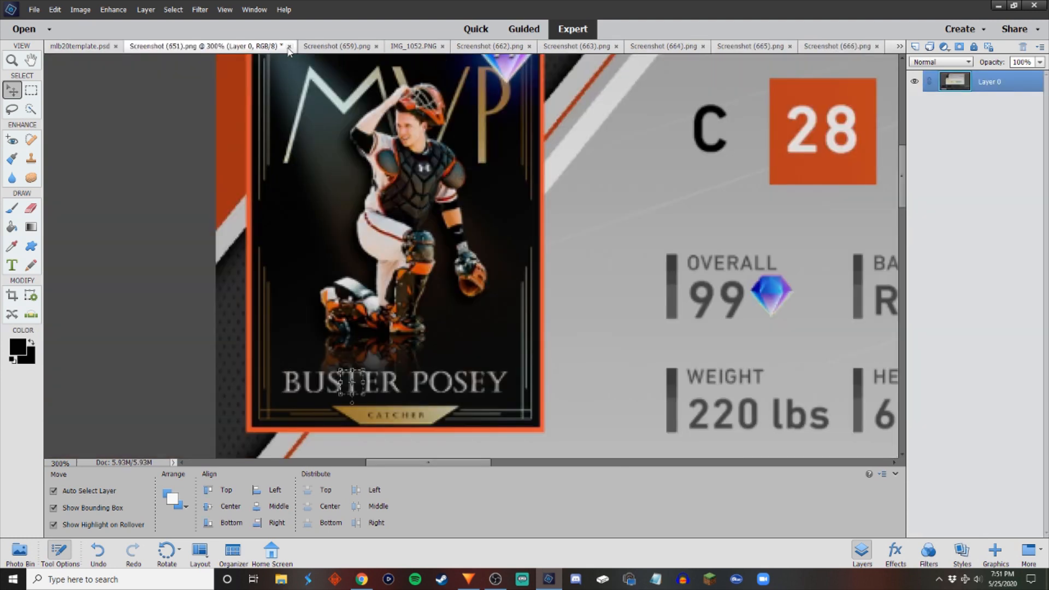
pyautogui.click(345, 47)
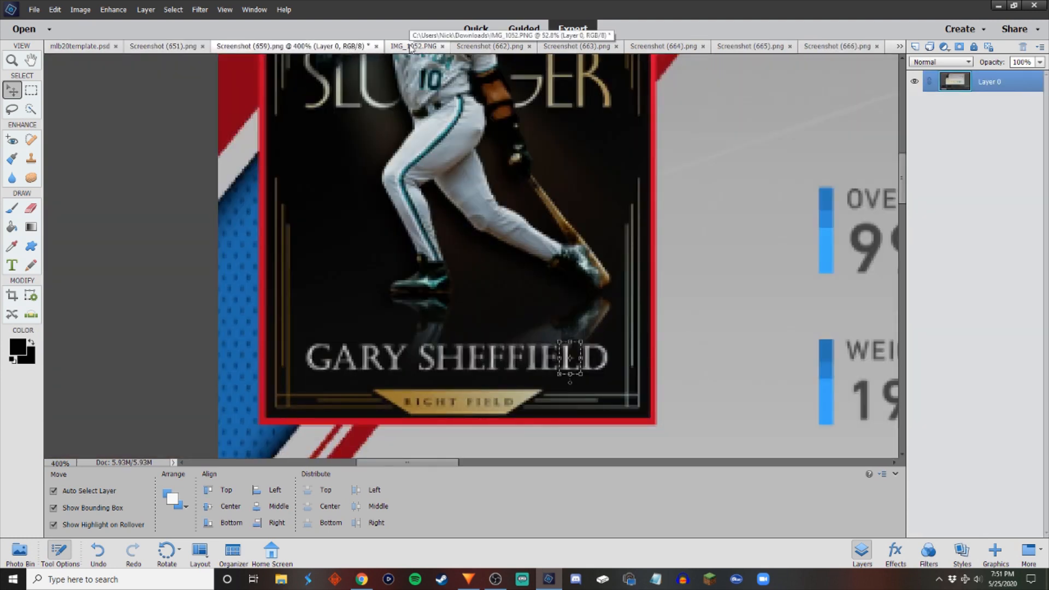
pyautogui.click(411, 47)
pyautogui.click(494, 46)
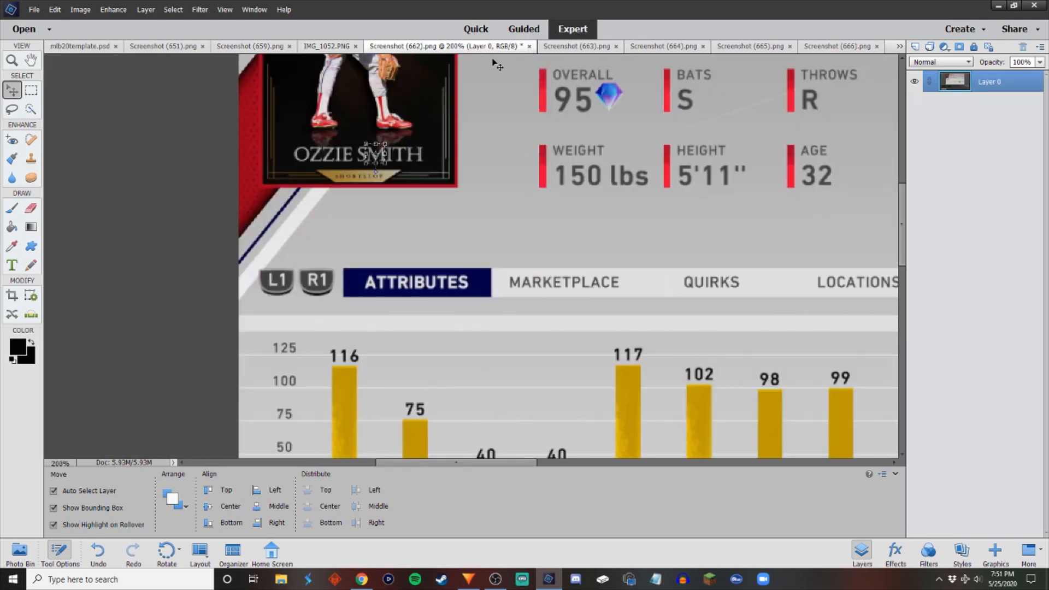
pyautogui.click(573, 48)
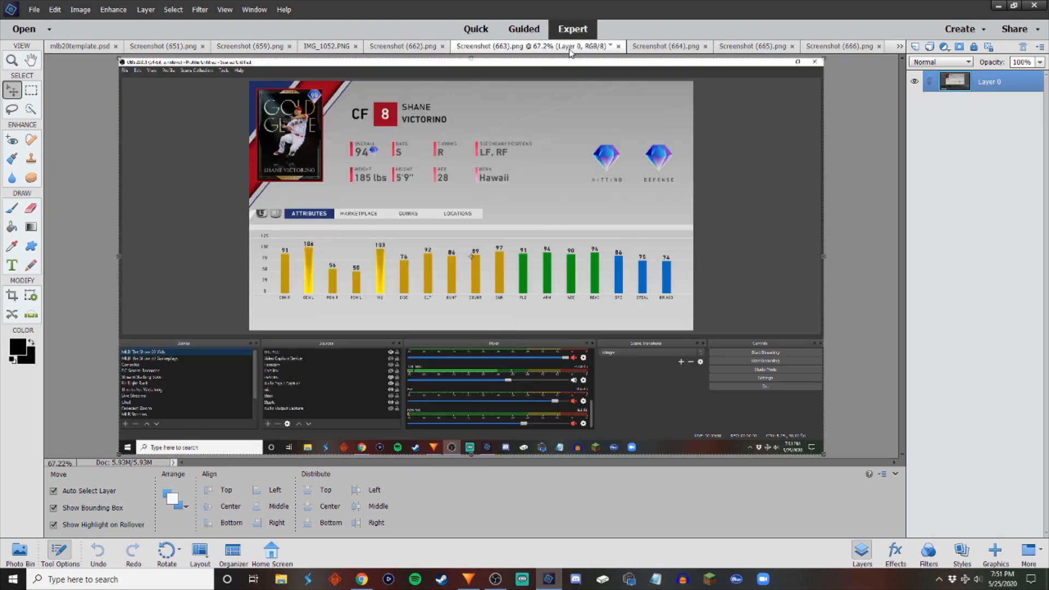
pyautogui.hotkey('ctrl', '+')
pyautogui.hotkey('ctrl', '+')
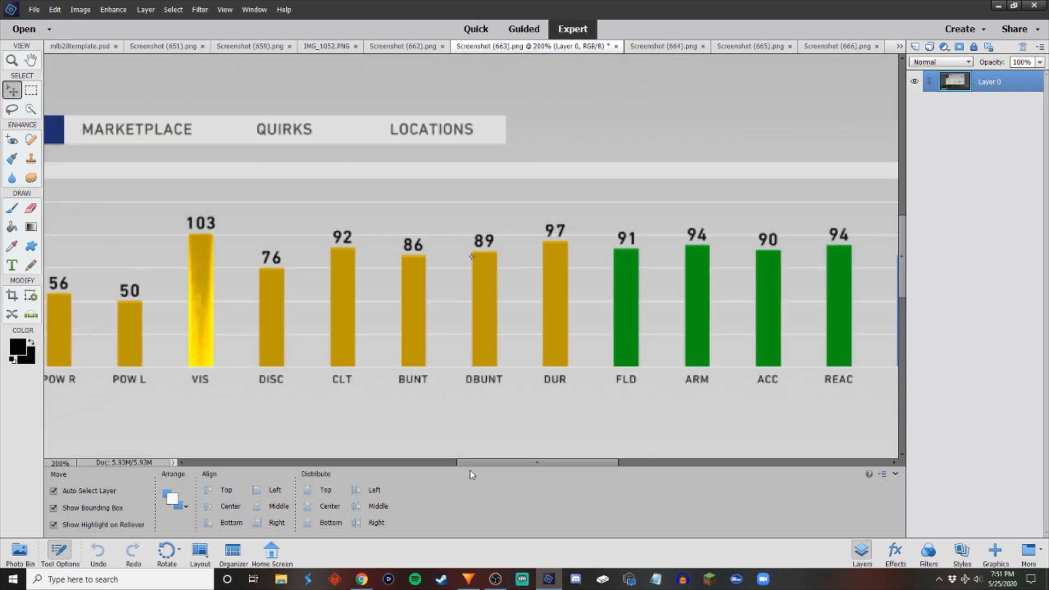
pyautogui.moveTo(466, 463); pyautogui.dragTo(385, 444)
pyautogui.scroll(1, 228, 253)
pyautogui.scroll(2, 228, 254)
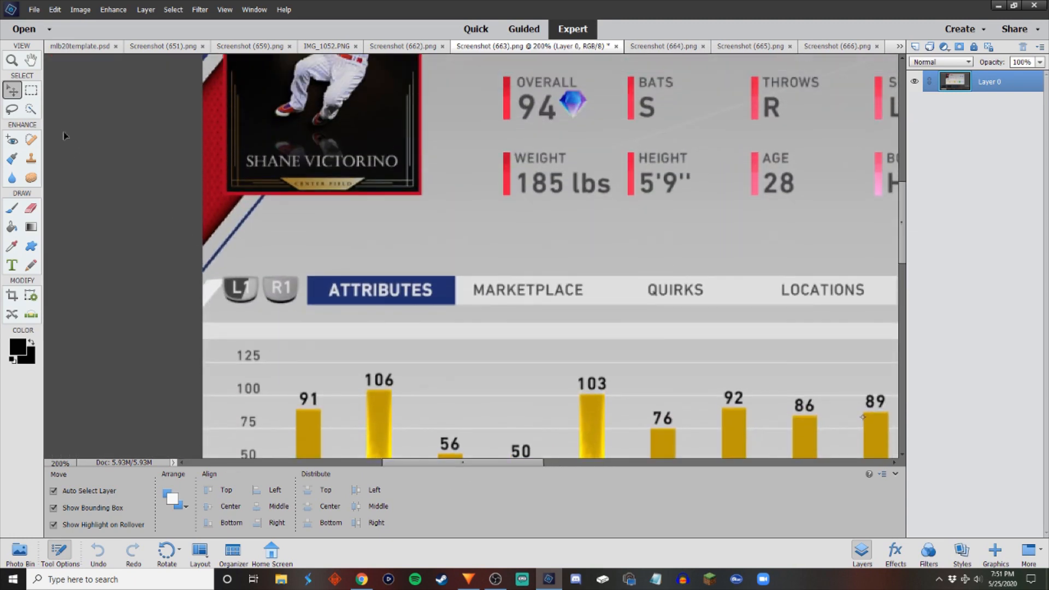
pyautogui.press('m')
pyautogui.scroll(1, 210, 205)
pyautogui.scroll(1, 209, 205)
pyautogui.hotkey('ctrl', '+')
pyautogui.hotkey('ctrl', '+')
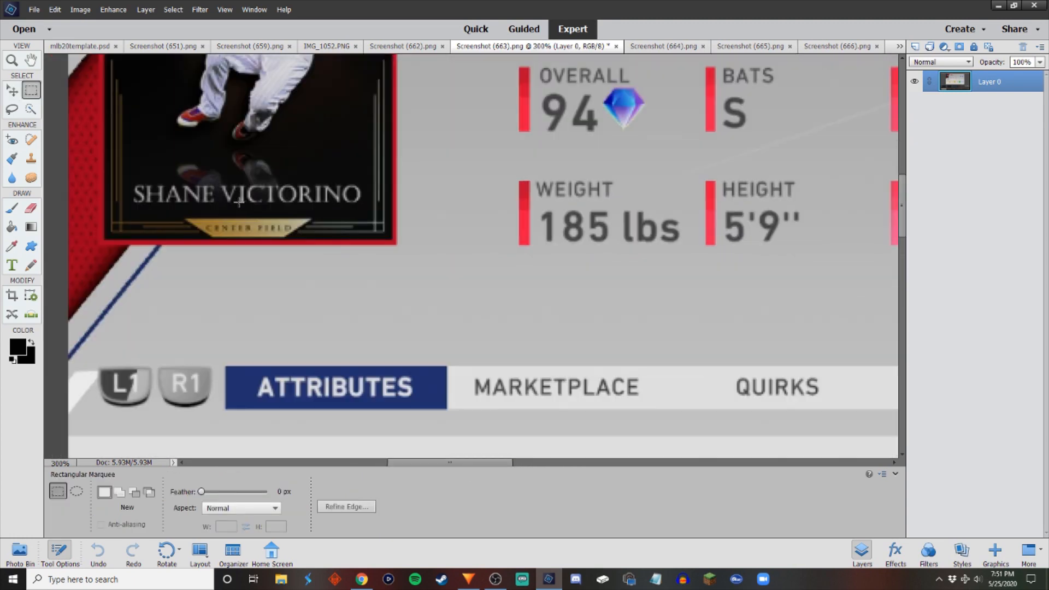
pyautogui.moveTo(82, 159); pyautogui.dragTo(111, 159)
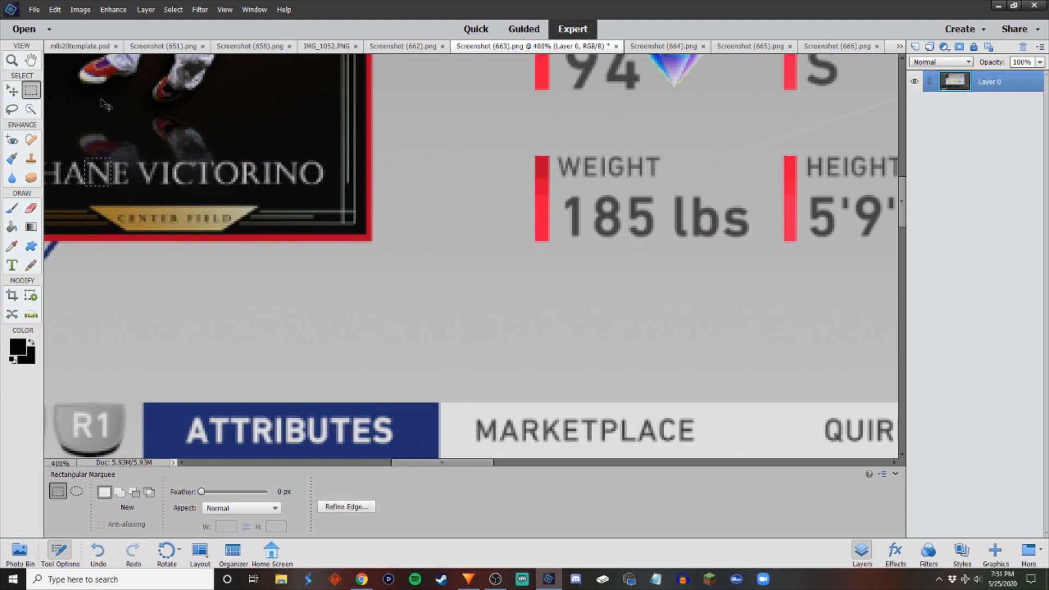
# Paste the N into mlb20template.psd and place it after CLEME in the surname row.
pyautogui.click(77, 45)
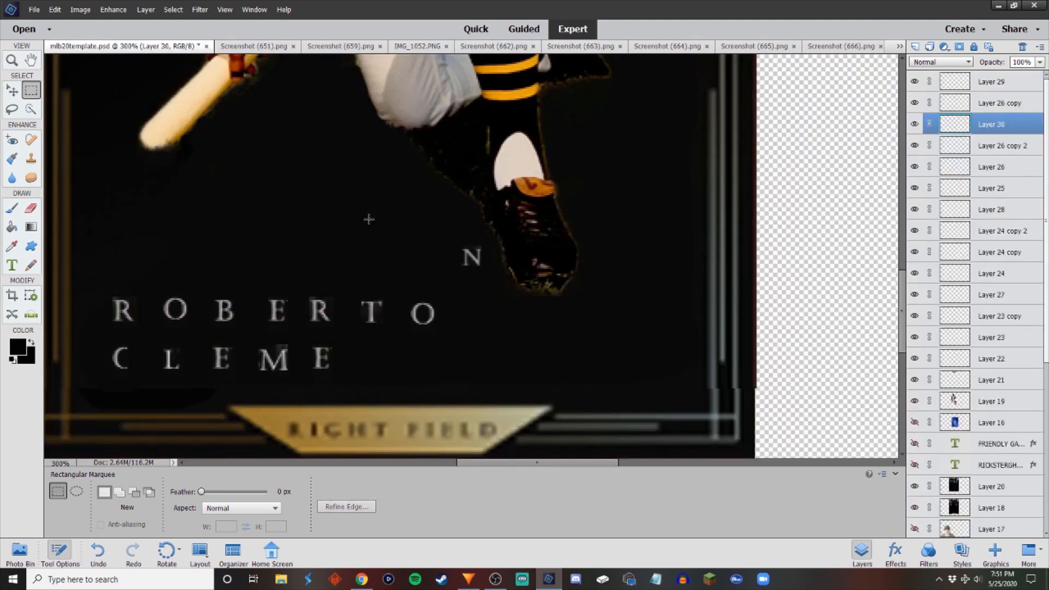
pyautogui.click(16, 92)
pyautogui.moveTo(476, 259); pyautogui.dragTo(370, 360)
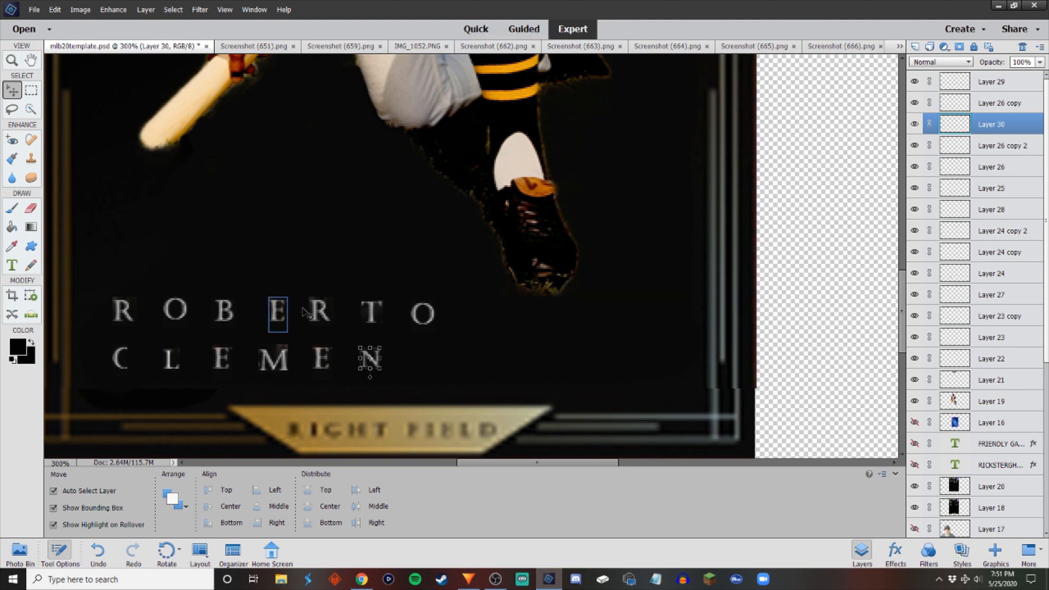
# Complete the surname row with duplicates of ROBERTO's T and E placed after the N.
pyautogui.click(372, 311)
pyautogui.keyDown('alt'); pyautogui.moveTo(371, 311); pyautogui.dragTo(422, 358); pyautogui.keyUp('alt')
pyautogui.click(276, 314)
pyautogui.keyDown('alt'); pyautogui.moveTo(275, 315); pyautogui.dragTo(464, 362); pyautogui.keyUp('alt')
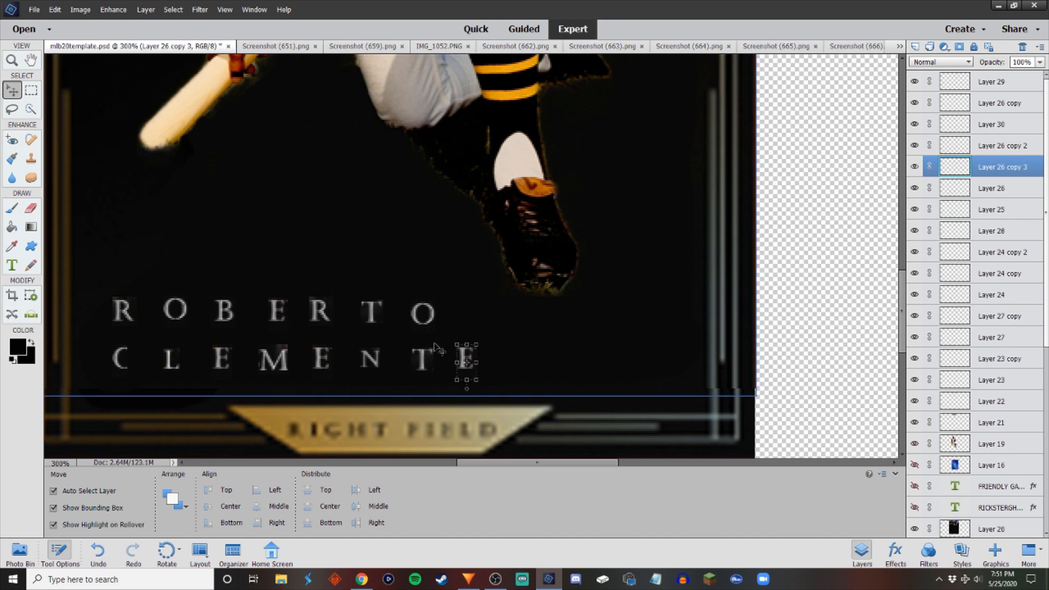
# Shift the surname's letters one by one toward the card's right edge to make room for the first name.
pyautogui.hotkey('ctrl', '-')
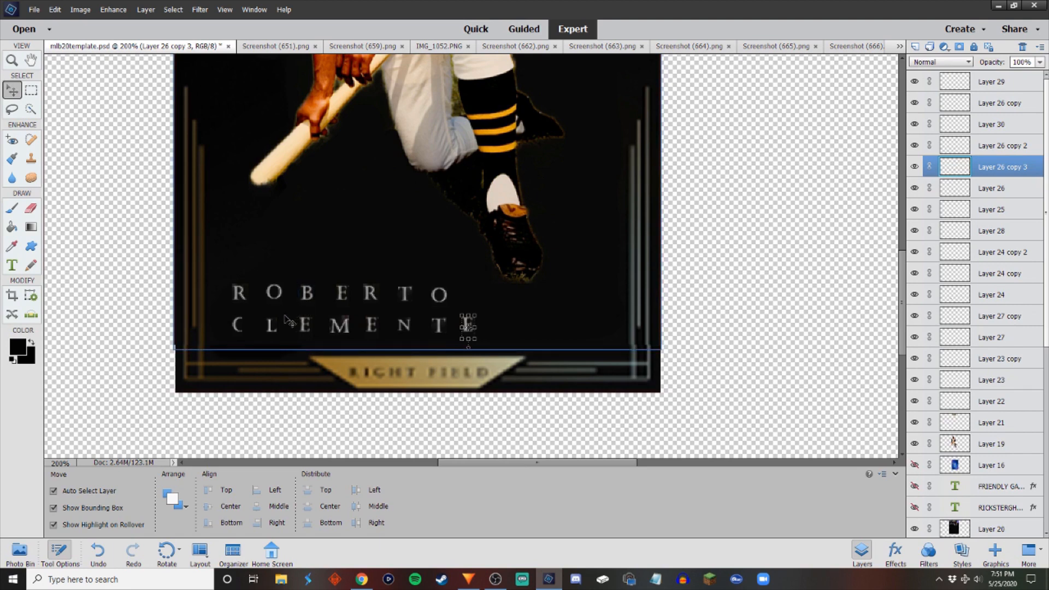
pyautogui.moveTo(468, 327); pyautogui.dragTo(601, 328)
pyautogui.click(438, 327)
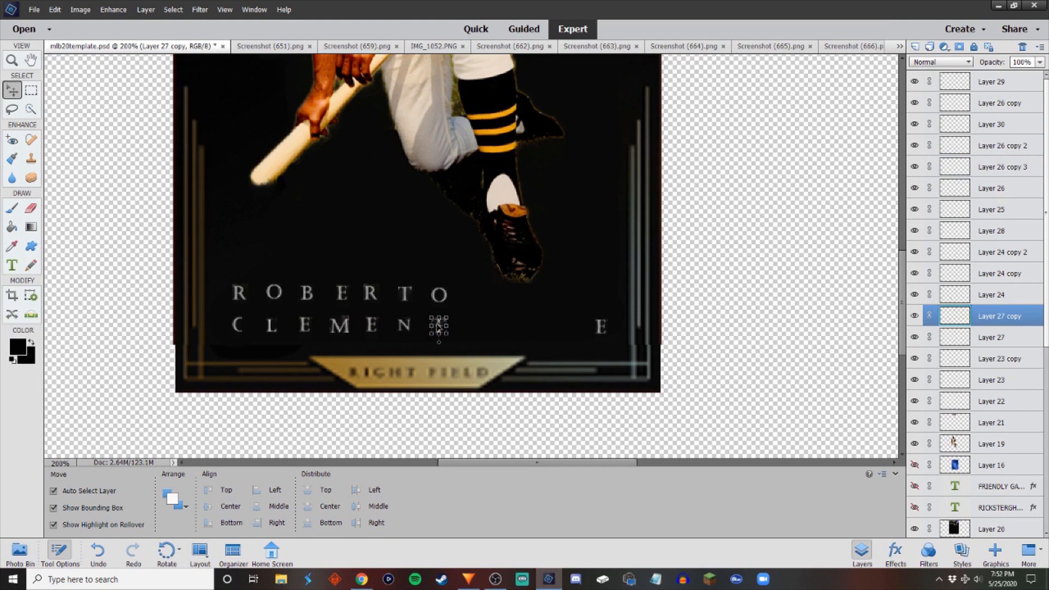
pyautogui.moveTo(439, 327); pyautogui.dragTo(571, 328)
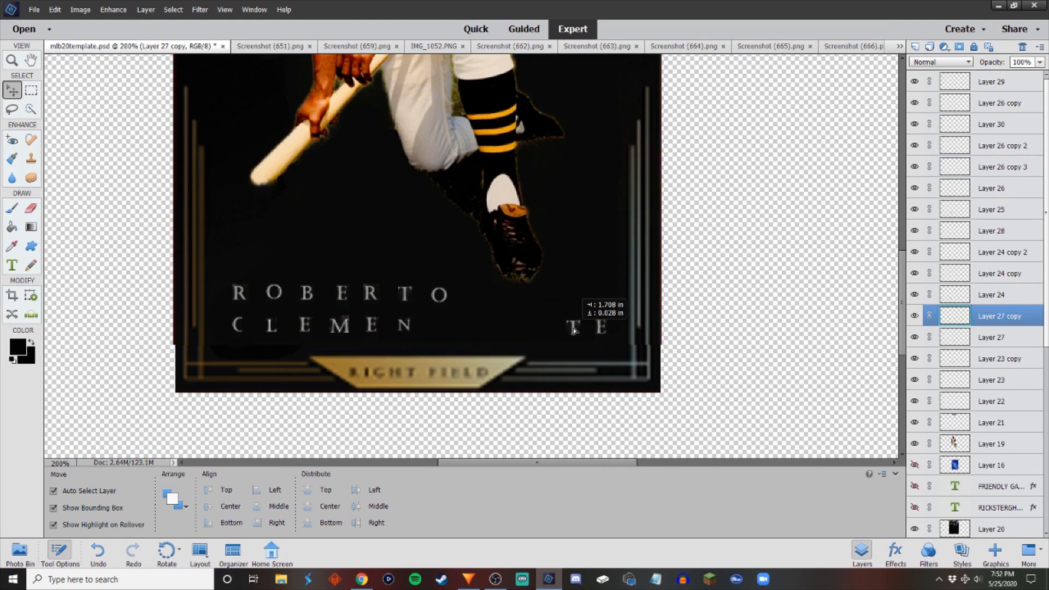
pyautogui.moveTo(404, 326); pyautogui.dragTo(543, 330)
pyautogui.moveTo(372, 325); pyautogui.dragTo(517, 327)
pyautogui.moveTo(348, 329); pyautogui.dragTo(496, 328)
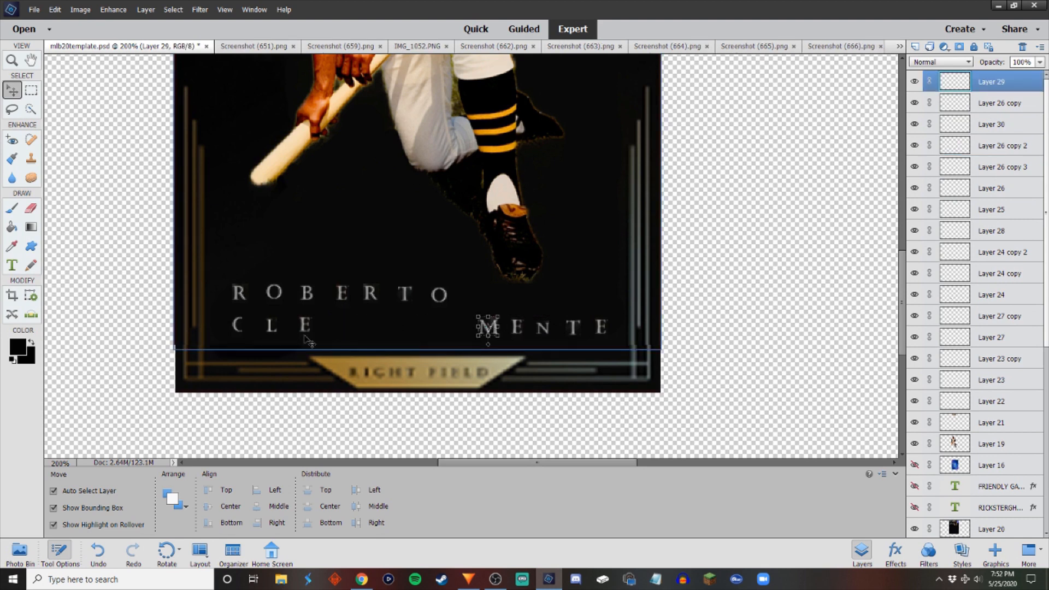
pyautogui.moveTo(304, 326); pyautogui.dragTo(465, 329)
pyautogui.moveTo(272, 327); pyautogui.dragTo(447, 328)
# Bring ROBERTO's letters down in front of CLEMENTE to form one row, and enlarge the first R.
pyautogui.moveTo(239, 328); pyautogui.dragTo(291, 332)
pyautogui.moveTo(273, 294); pyautogui.dragTo(263, 330)
pyautogui.moveTo(239, 294)
pyautogui.mouseDown()
pyautogui.moveTo(223, 331)
pyautogui.moveTo(246, 307)
pyautogui.mouseUp()
pyautogui.click(231, 331)
pyautogui.click(215, 363)
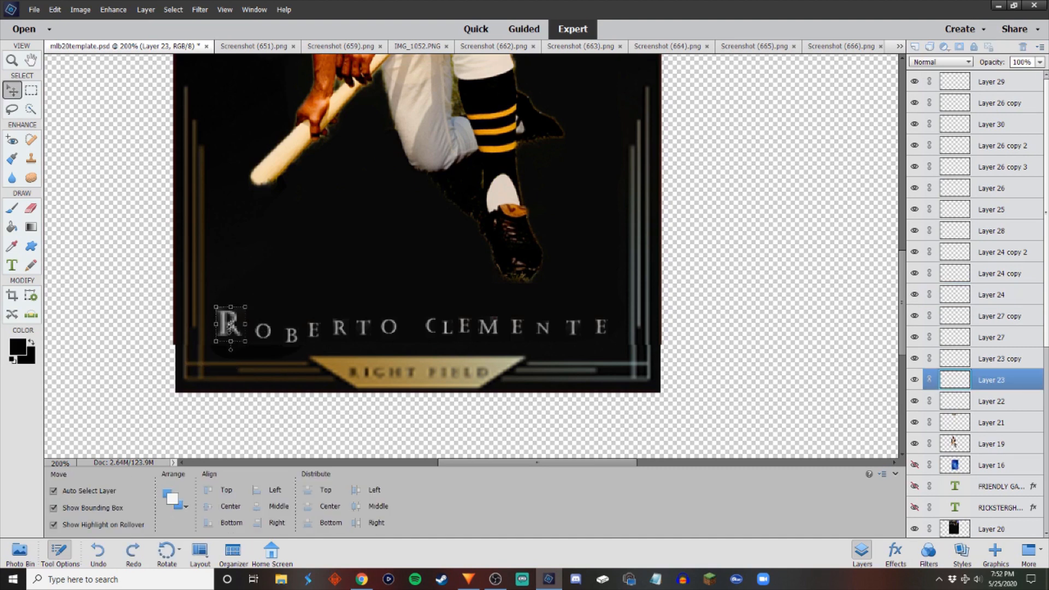
# Enlarge ROBERTO's first O to match the big R and set it close beside that letter.
pyautogui.click(265, 330)
pyautogui.click(271, 328)
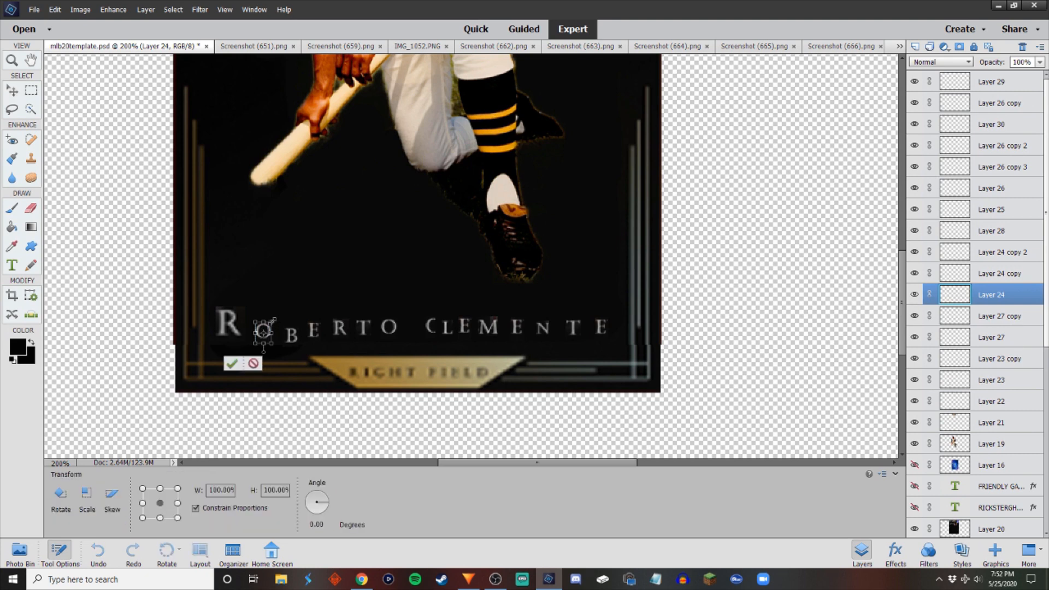
pyautogui.moveTo(273, 320)
pyautogui.mouseDown()
pyautogui.moveTo(286, 305)
pyautogui.moveTo(260, 327)
pyautogui.mouseUp()
pyautogui.click(232, 363)
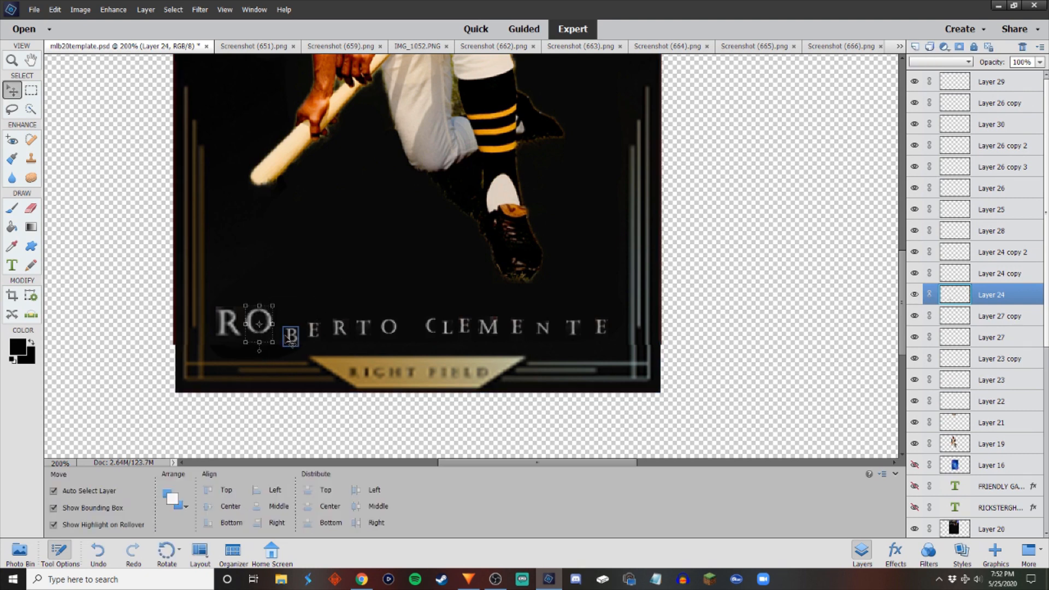
# Enlarge the B and E of ROBERTO to the same height and set them close after the O.
pyautogui.click(290, 335)
pyautogui.click(292, 335)
pyautogui.moveTo(301, 326); pyautogui.dragTo(257, 328)
pyautogui.click(259, 364)
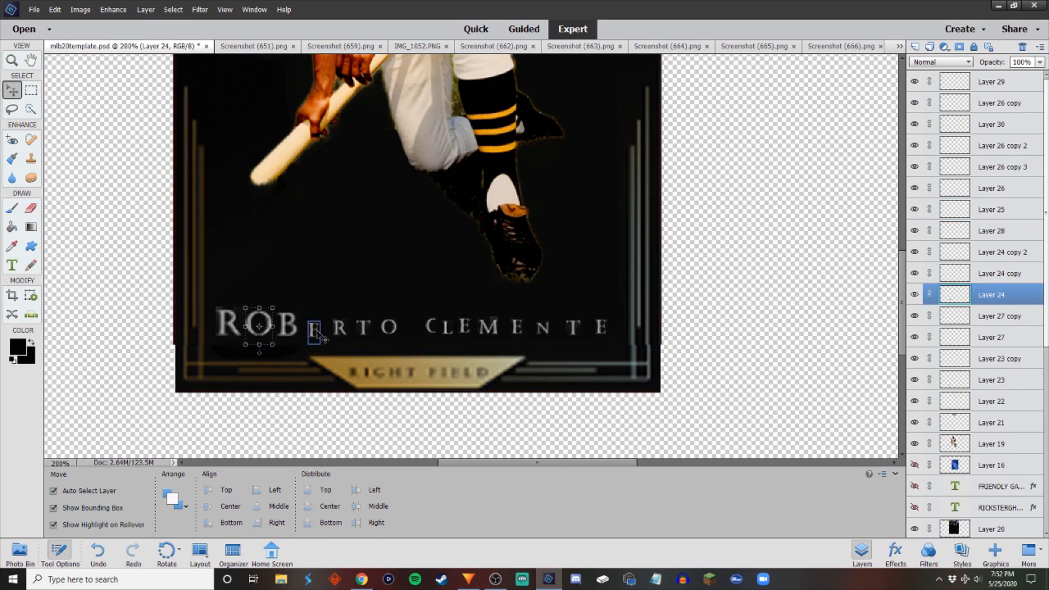
pyautogui.click(320, 335)
pyautogui.moveTo(321, 321)
pyautogui.mouseDown()
pyautogui.moveTo(330, 310)
pyautogui.moveTo(316, 329)
pyautogui.mouseUp()
pyautogui.click(284, 370)
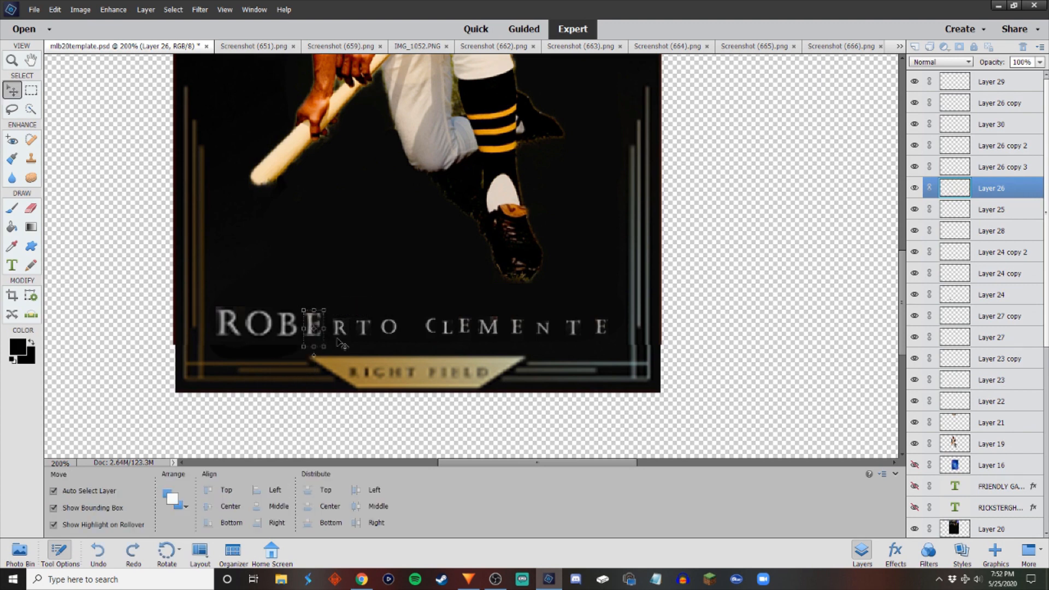
# Delete ROBERTO's small second R and put a duplicate of the enlarged first R in its place.
pyautogui.click(340, 328)
pyautogui.press('Delete')
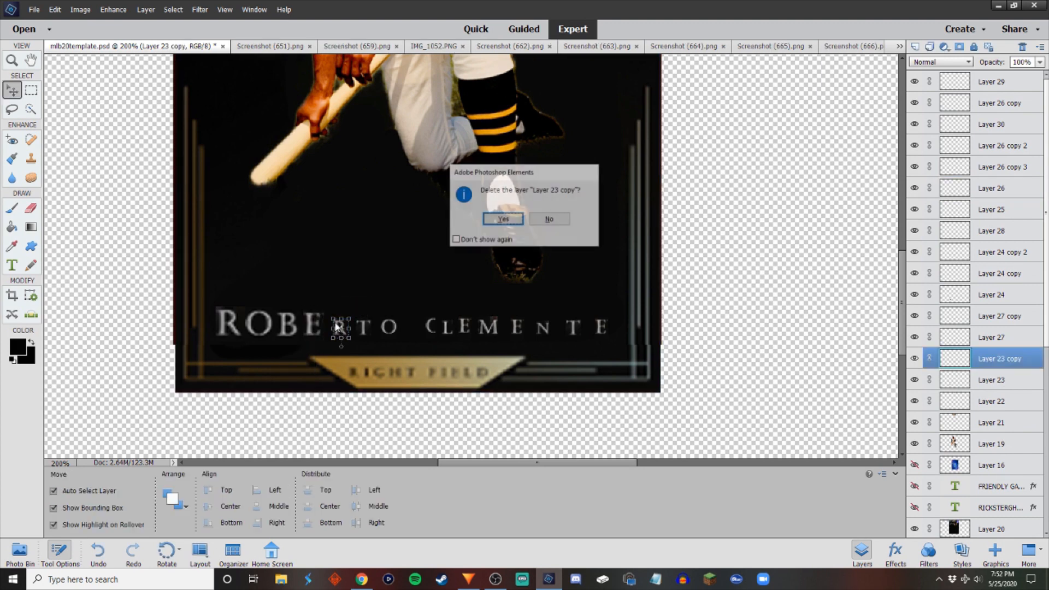
pyautogui.click(499, 217)
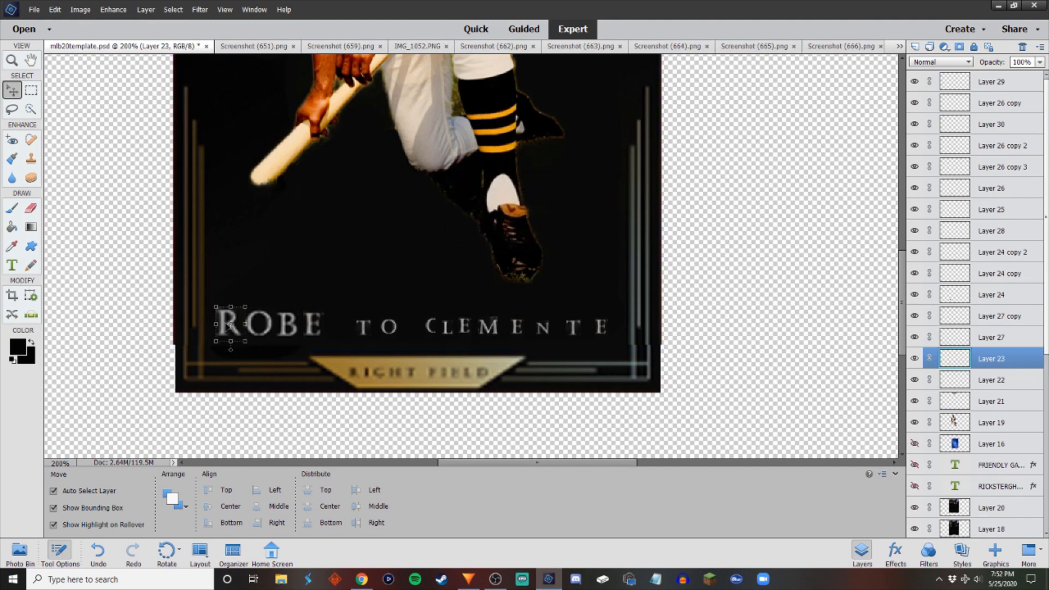
pyautogui.moveTo(231, 326); pyautogui.dragTo(339, 326)
pyautogui.hotkey('ctrl', 't')
pyautogui.click(313, 359)
# Enlarge the T of ROBERTO to match the other big letters and set it close after the second R.
pyautogui.click(365, 330)
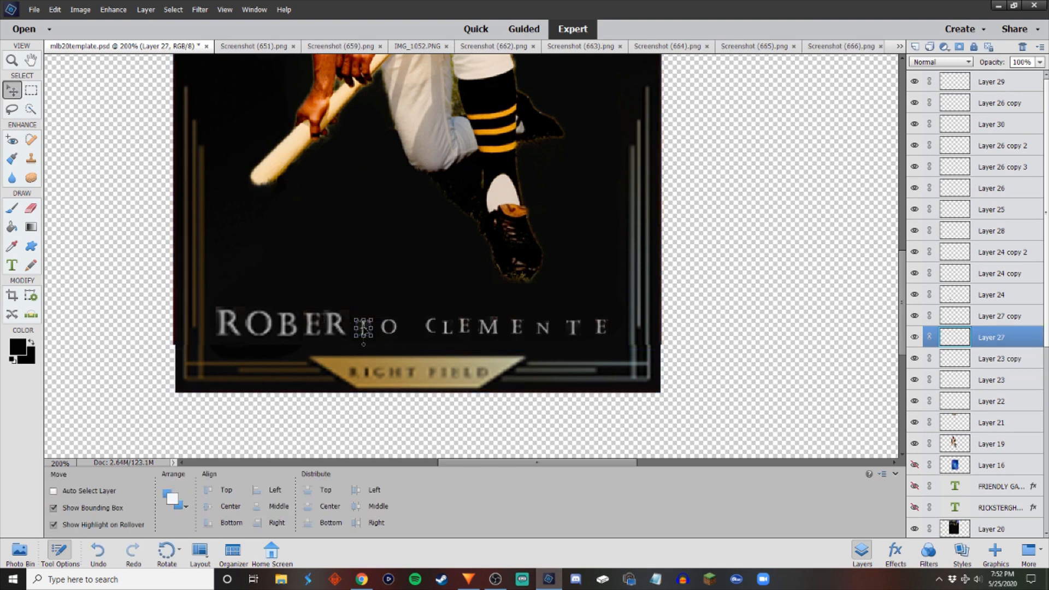
pyautogui.click(363, 328)
pyautogui.moveTo(374, 317); pyautogui.dragTo(362, 323)
pyautogui.click(329, 356)
# Delete the small final O of ROBERTO.
pyautogui.click(389, 328)
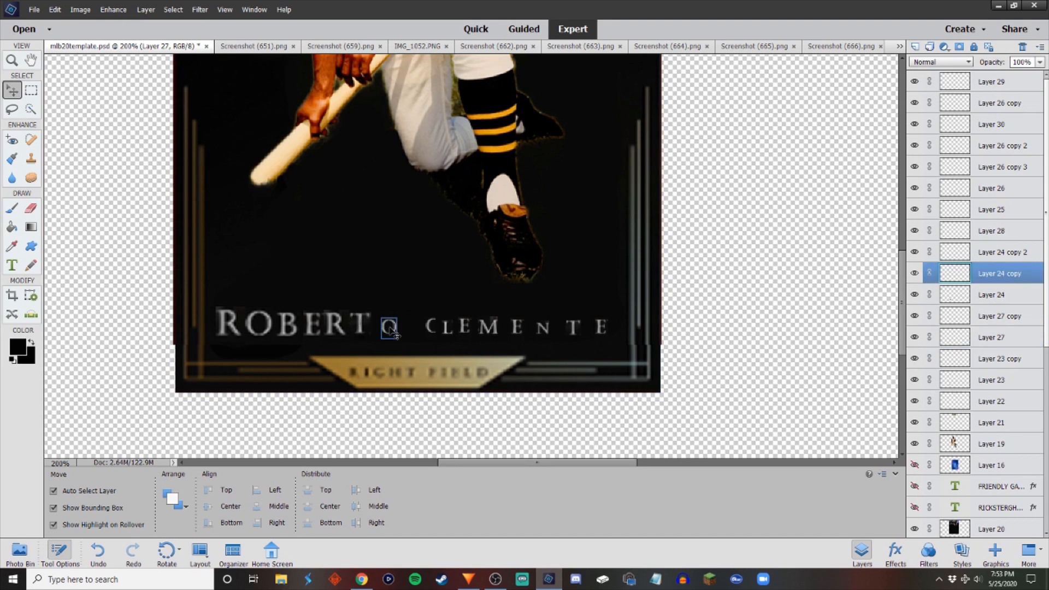
pyautogui.press('Delete')
pyautogui.click(519, 222)
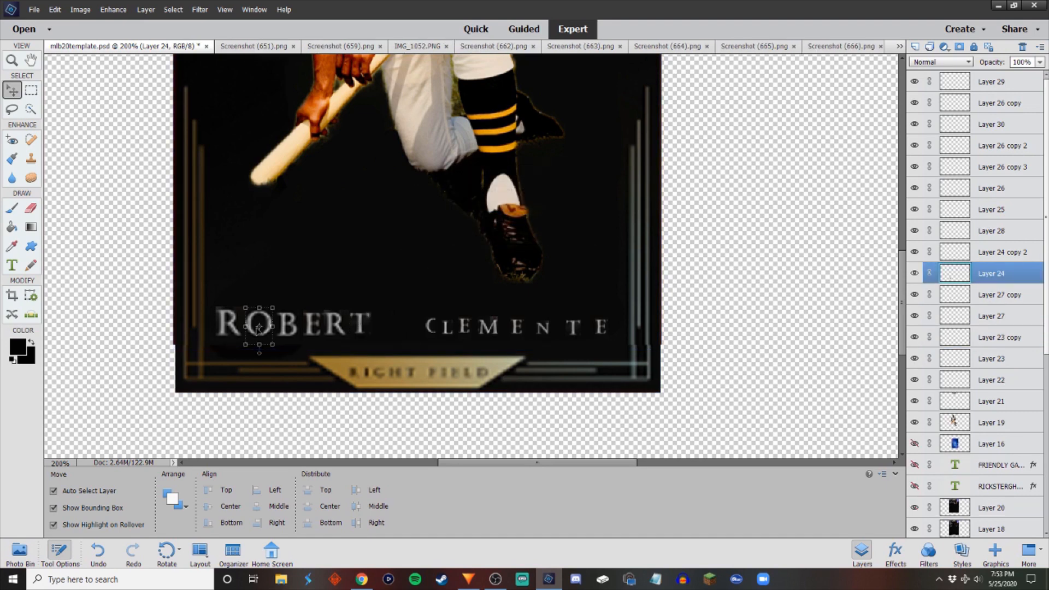
# Duplicate the big O of ROBERTO, scale the copy to about 85% and place it after the T as the final O.
pyautogui.moveTo(258, 328); pyautogui.dragTo(386, 326)
pyautogui.click(403, 310)
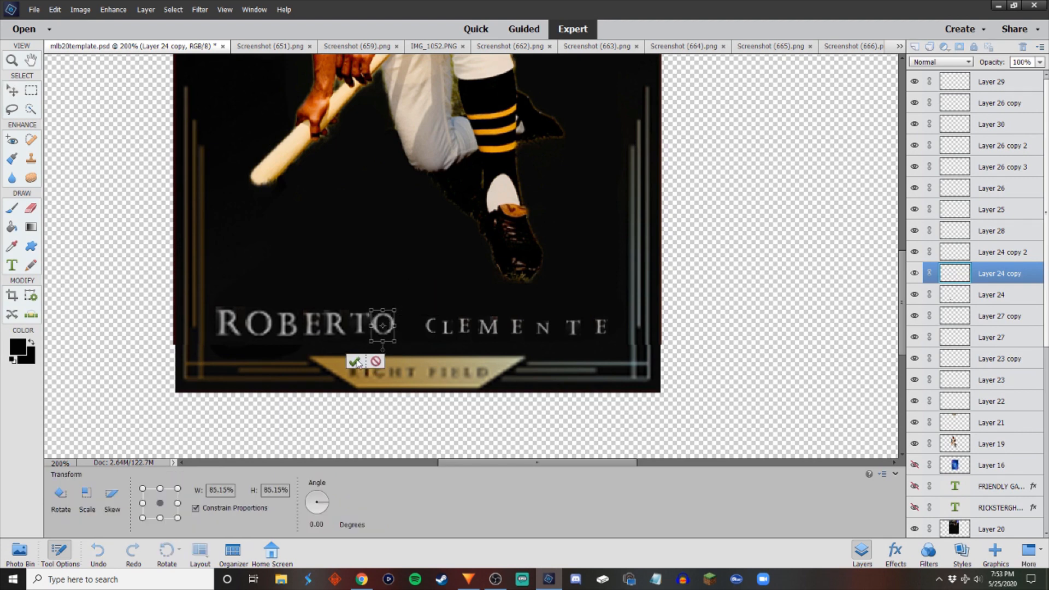
pyautogui.click(355, 362)
pyautogui.click(575, 294)
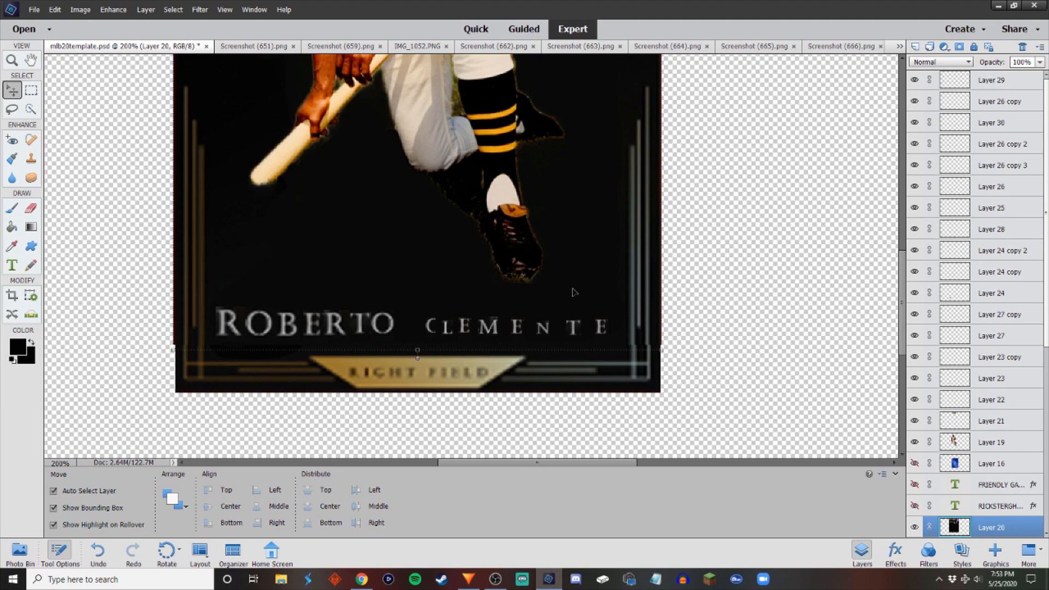
pyautogui.click(495, 578)
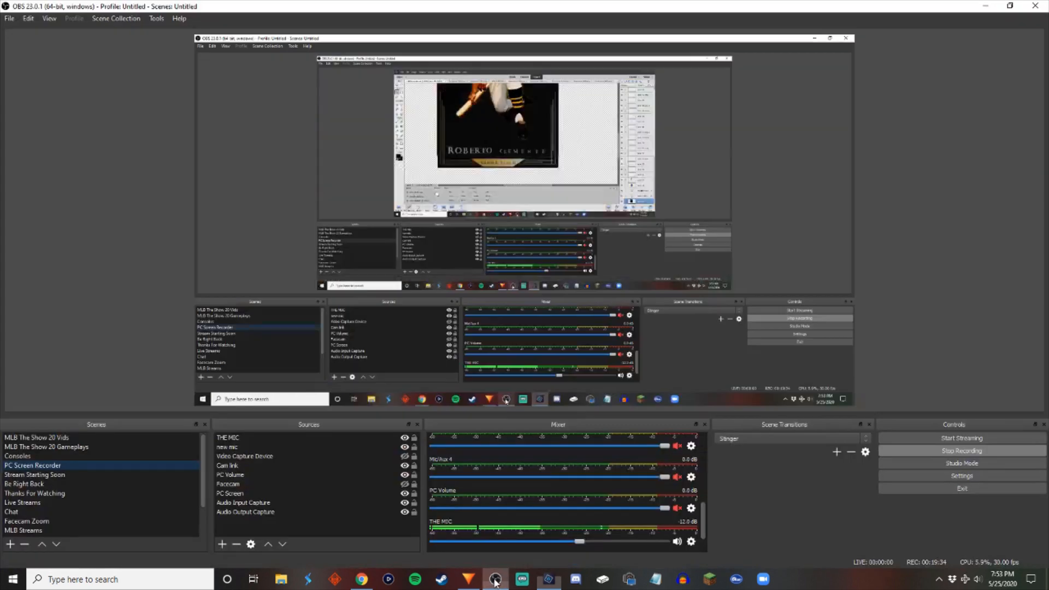
pyautogui.click(551, 580)
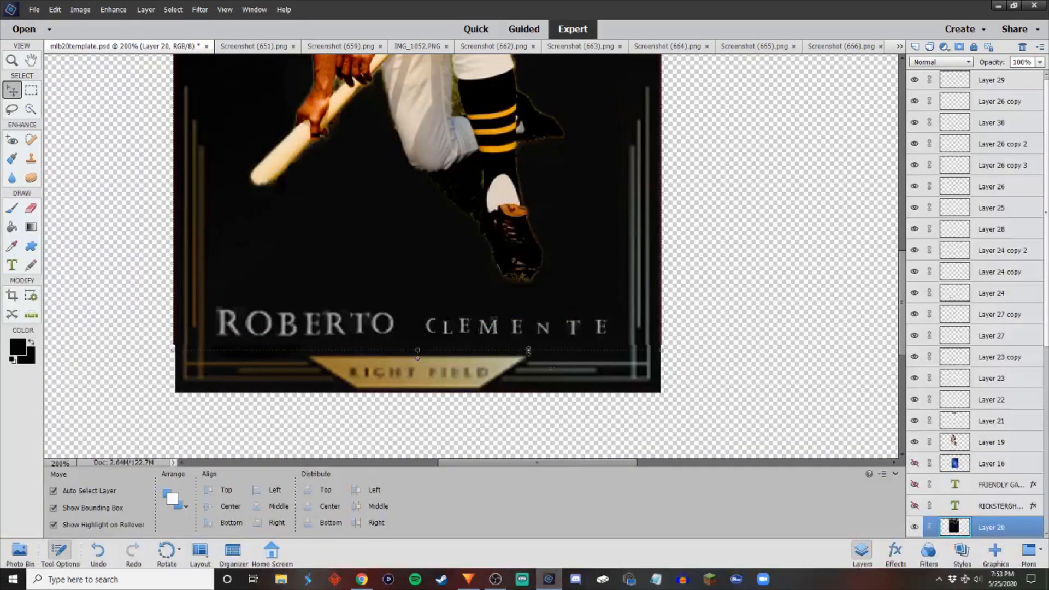
# Enlarge the C of CLEMENTE to about 154% and the L to match, setting the two letters close together.
pyautogui.click(430, 328)
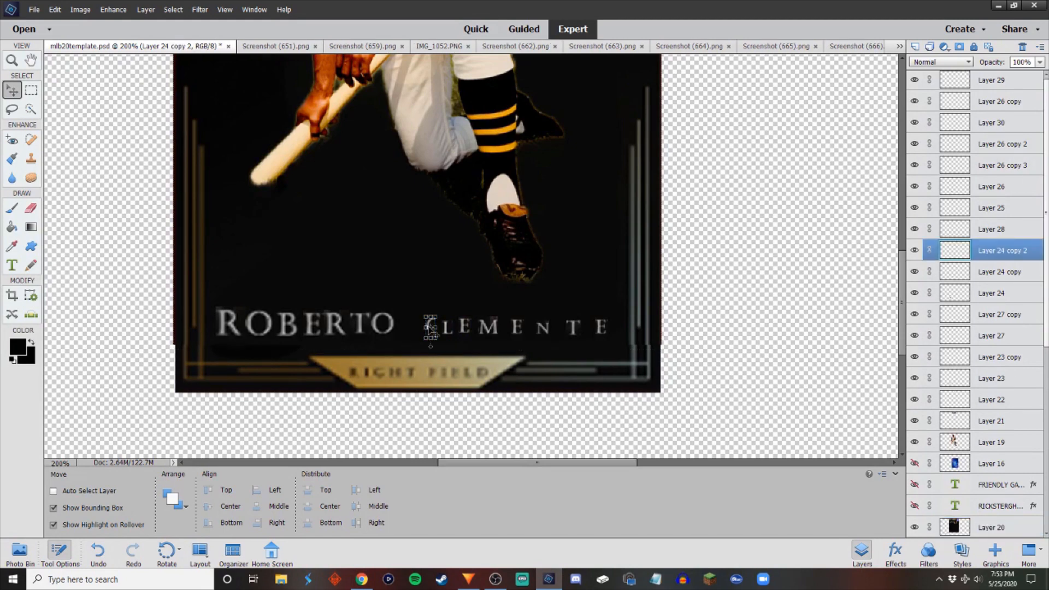
pyautogui.moveTo(436, 316)
pyautogui.mouseDown()
pyautogui.moveTo(445, 307)
pyautogui.moveTo(429, 323)
pyautogui.mouseUp()
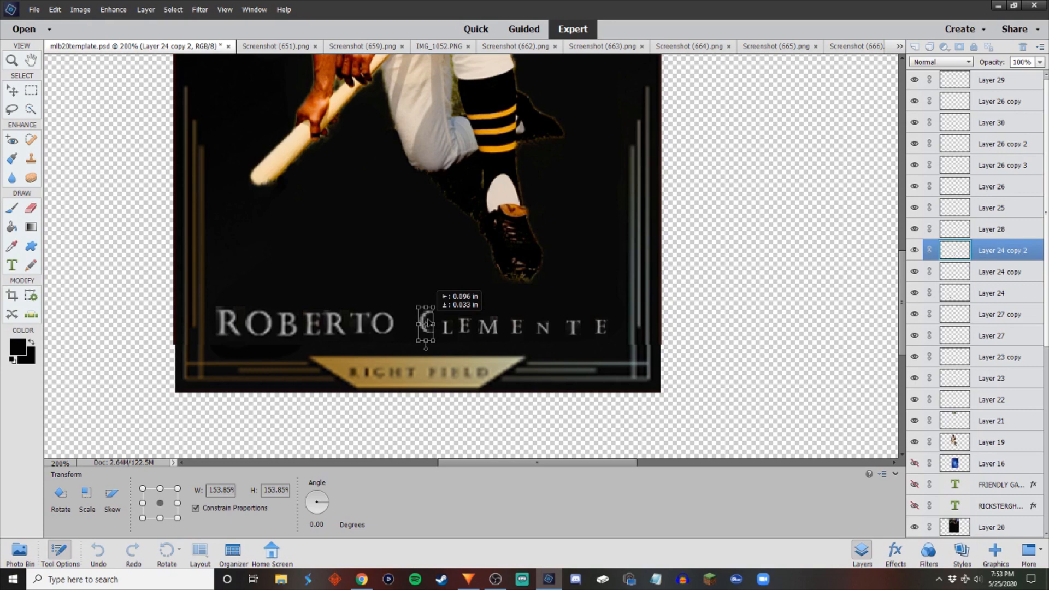
pyautogui.click(395, 359)
pyautogui.click(447, 328)
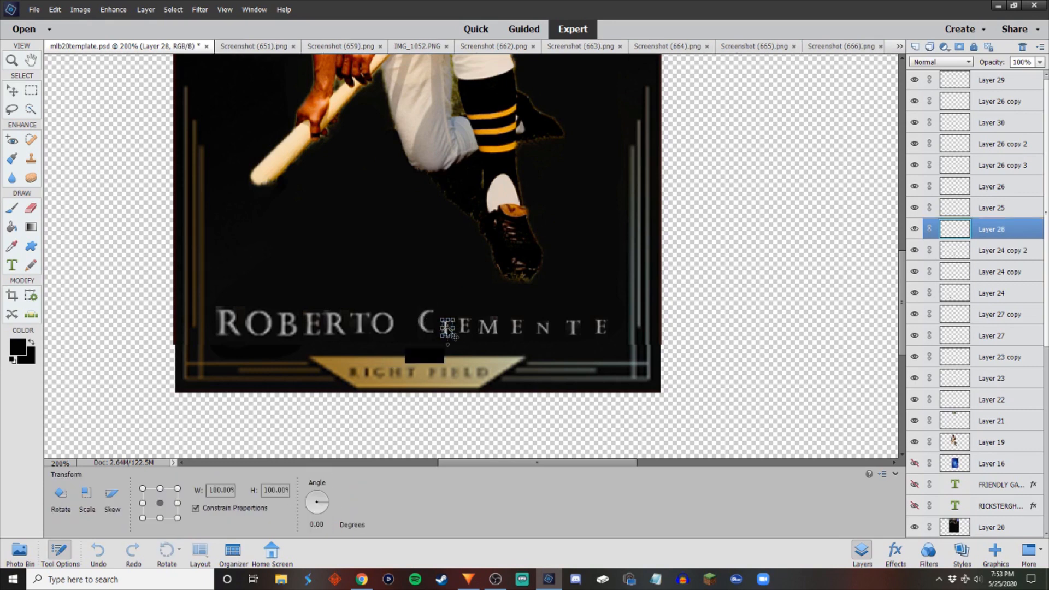
pyautogui.moveTo(453, 320)
pyautogui.mouseDown()
pyautogui.moveTo(467, 306)
pyautogui.moveTo(440, 324)
pyautogui.mouseUp()
pyautogui.click(420, 357)
# Delete the three small E letters of CLEMENTE.
pyautogui.click(316, 328)
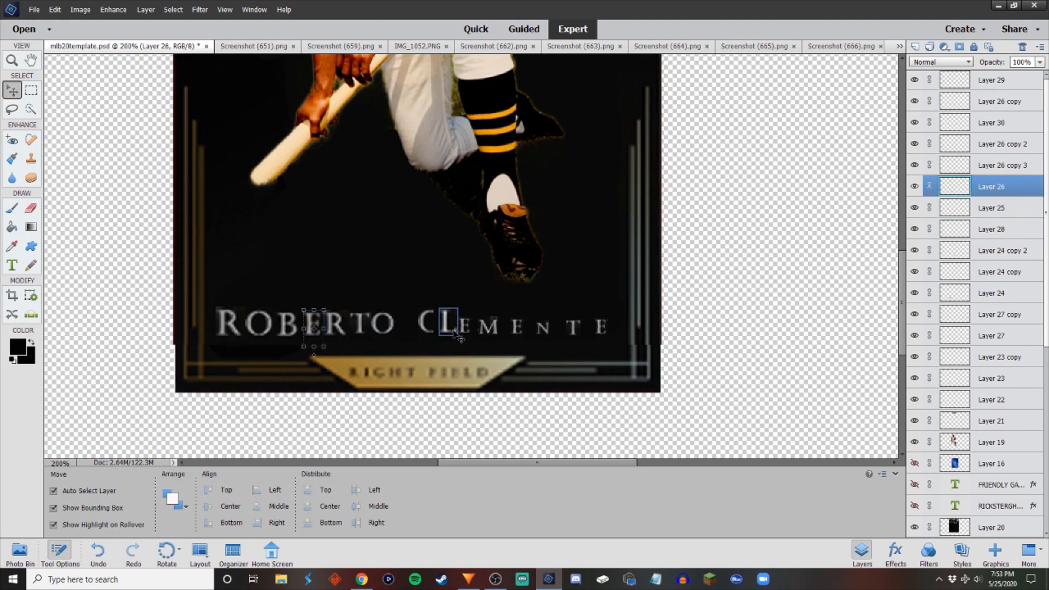
pyautogui.click(464, 327)
pyautogui.press('Delete')
pyautogui.click(506, 219)
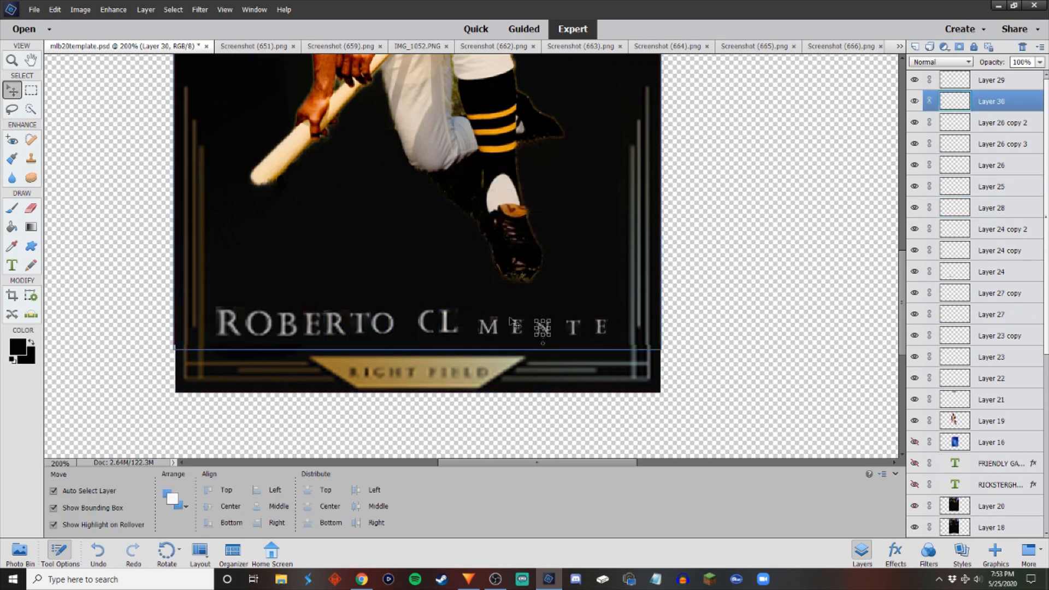
pyautogui.click(517, 328)
pyautogui.press('Delete')
pyautogui.click(501, 220)
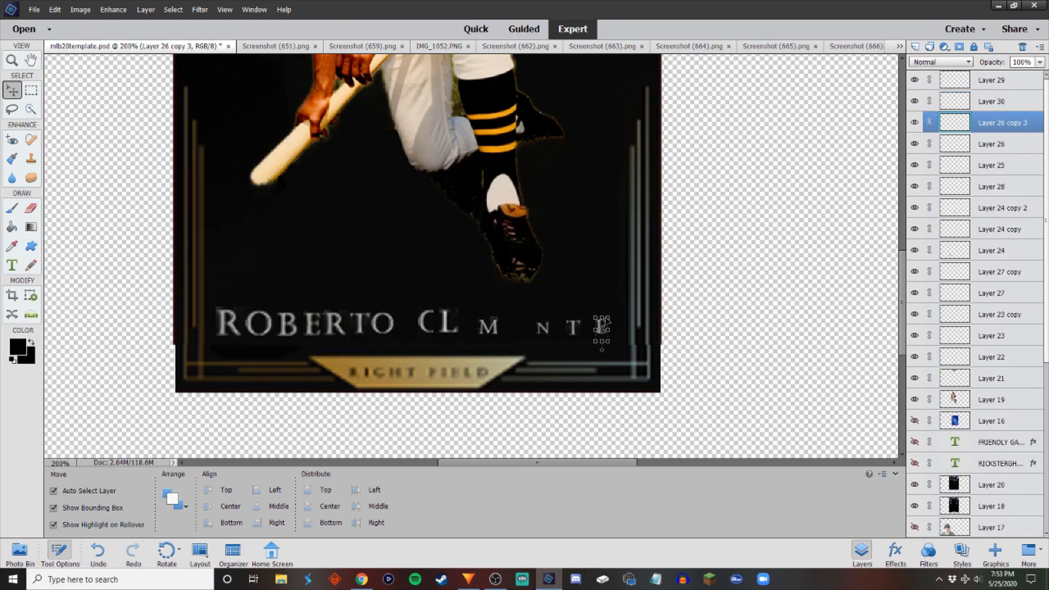
pyautogui.press('Delete')
pyautogui.click(503, 221)
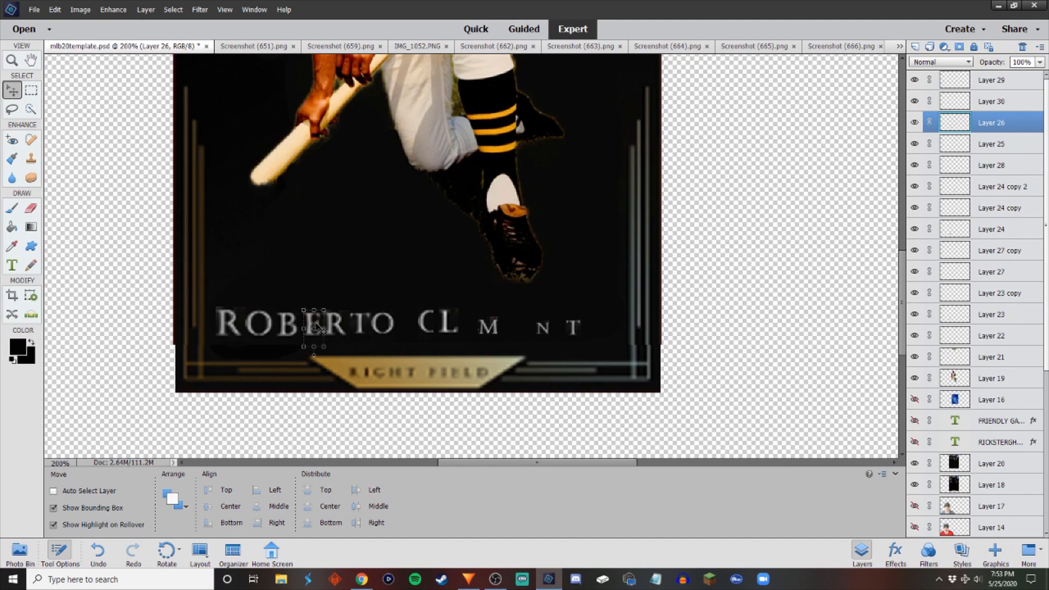
# Place a duplicate of ROBERTO's big E after the L of CLEMENTE, and enlarge the M to match beside it.
pyautogui.moveTo(319, 328); pyautogui.dragTo(509, 304)
pyautogui.click(496, 332)
pyautogui.hotkey('ctrl', 't')
pyautogui.click(466, 359)
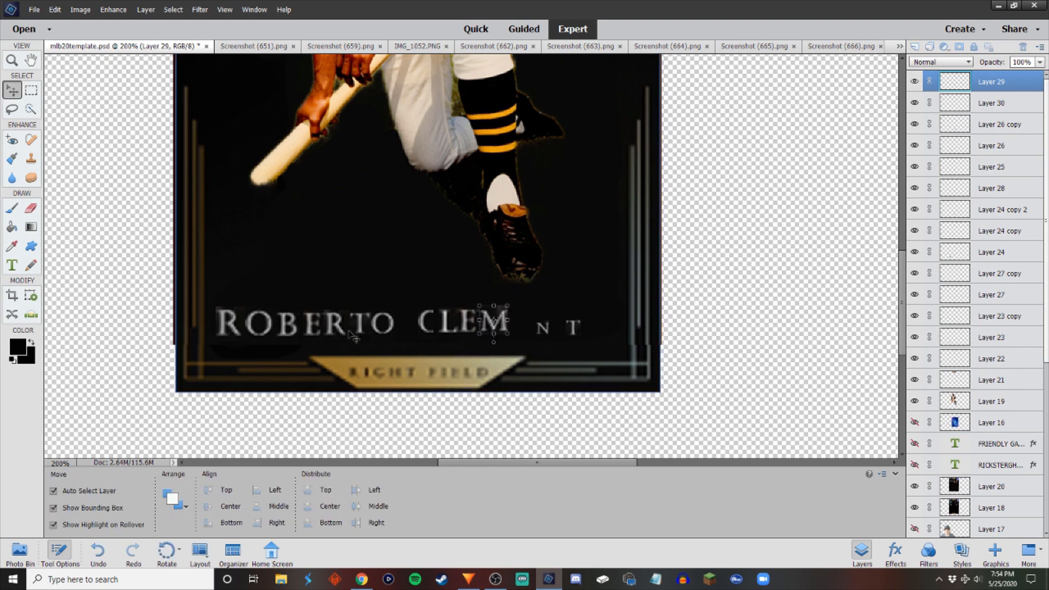
# Duplicate ROBERTO's big E again and fit the copy right after the M of CLEMENTE.
pyautogui.click(312, 328)
pyautogui.hotkey('ctrl', 'j')
pyautogui.moveTo(310, 328); pyautogui.dragTo(528, 308)
pyautogui.click(528, 311)
pyautogui.click(488, 363)
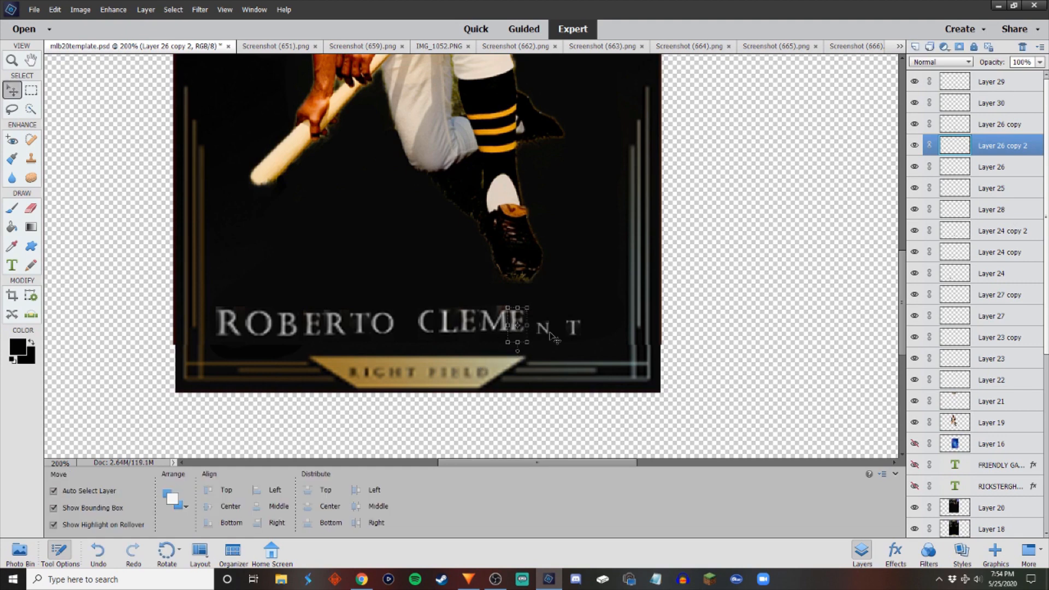
# Enlarge the N and T of CLEMENTE to match the other big letters, the T to about 139%, and set them after the second E.
pyautogui.click(544, 328)
pyautogui.click(550, 317)
pyautogui.moveTo(550, 318); pyautogui.dragTo(574, 309)
pyautogui.click(508, 353)
pyautogui.click(566, 324)
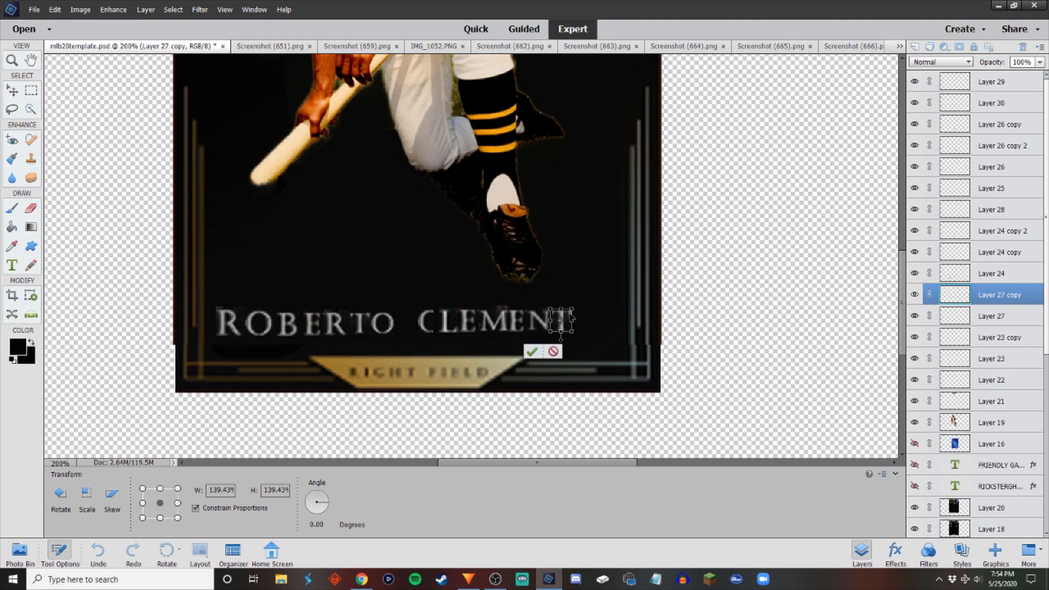
pyautogui.click(529, 349)
pyautogui.click(586, 340)
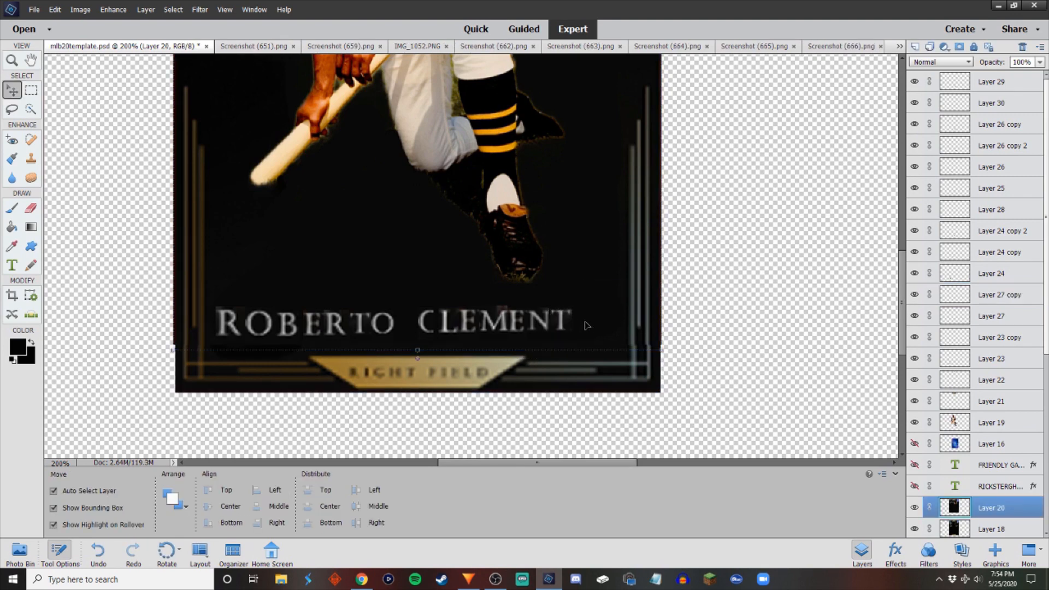
# Duplicate the second big E of CLEMENTE and place the copy after the T to complete the name.
pyautogui.click(31, 208)
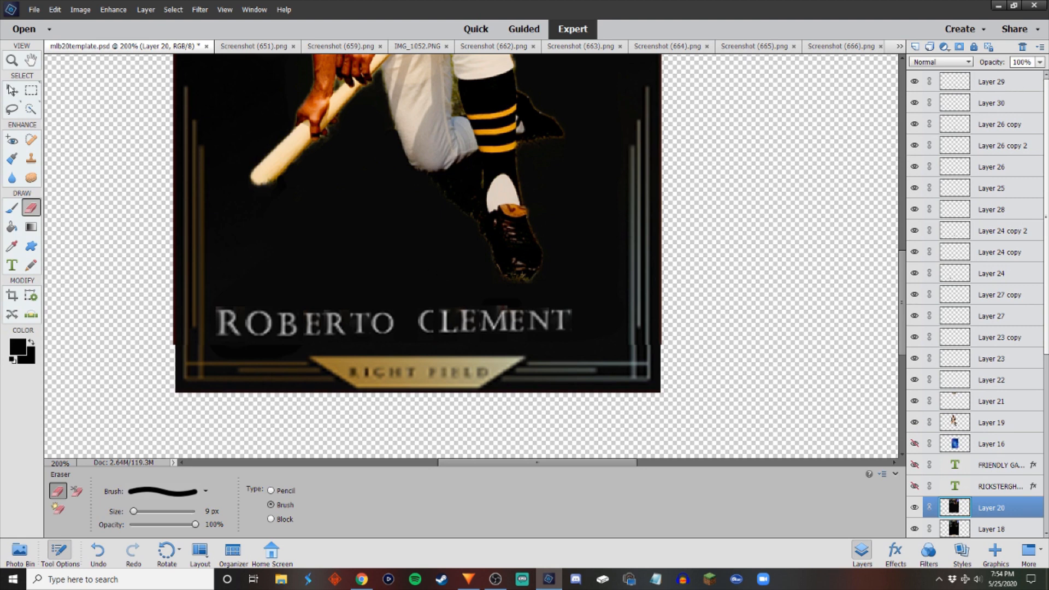
pyautogui.press('v')
pyautogui.click(515, 324)
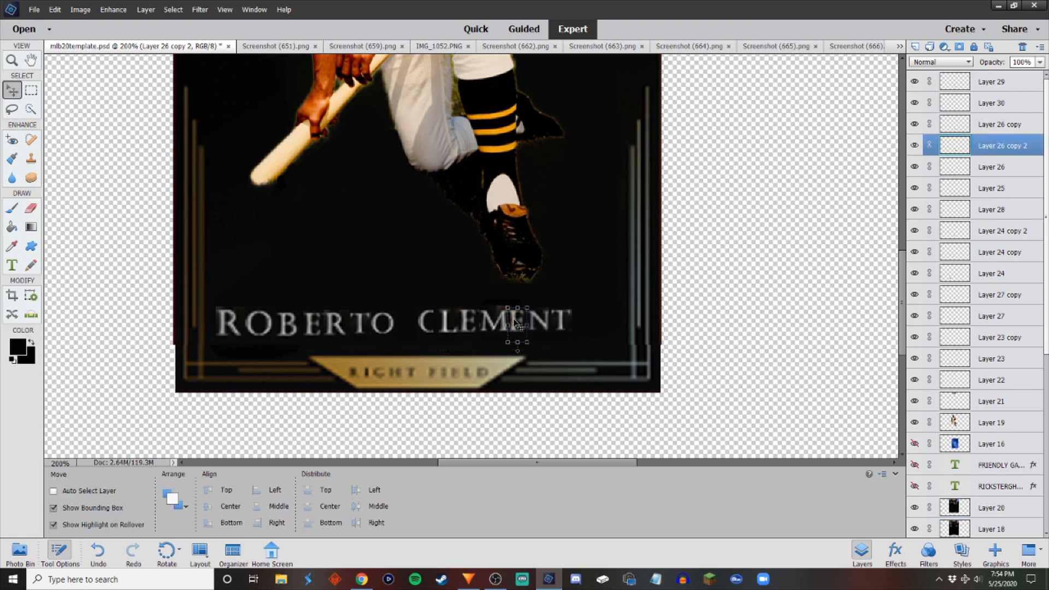
pyautogui.moveTo(518, 325); pyautogui.dragTo(584, 323)
pyautogui.keyDown('shift'); pyautogui.click(1011, 84); pyautogui.keyUp('shift')
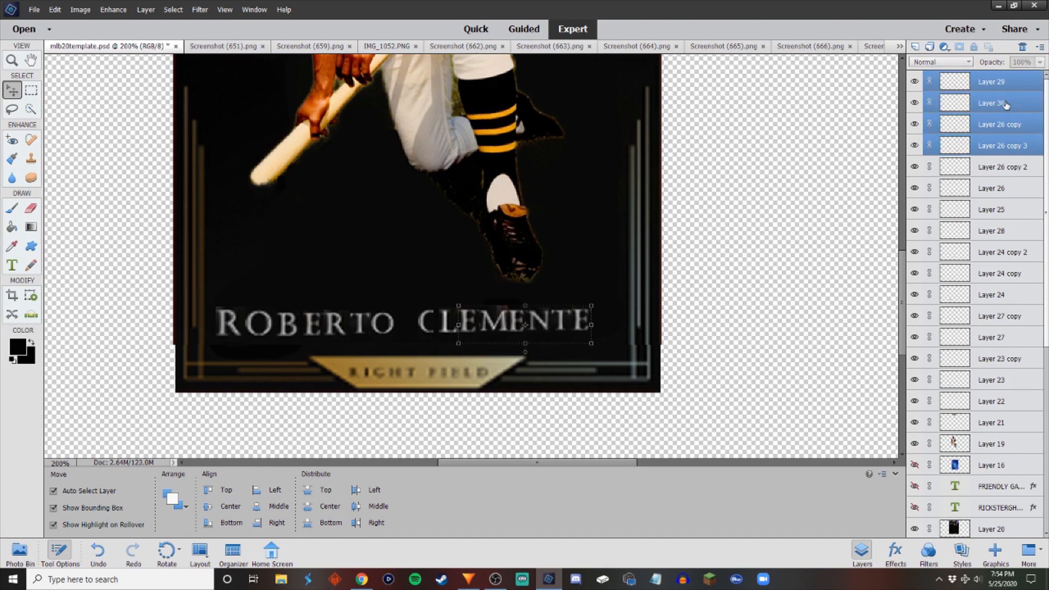
pyautogui.keyDown('shift'); pyautogui.click(1006, 106); pyautogui.keyUp('shift')
pyautogui.keyDown('shift'); pyautogui.click(1002, 88); pyautogui.keyUp('shift')
pyautogui.keyDown('shift'); pyautogui.click(1016, 175); pyautogui.keyUp('shift')
pyautogui.keyDown('shift'); pyautogui.click(1015, 187); pyautogui.keyUp('shift')
pyautogui.keyDown('shift'); pyautogui.click(1008, 208); pyautogui.keyUp('shift')
pyautogui.keyDown('shift'); pyautogui.click(1009, 254); pyautogui.keyUp('shift')
pyautogui.keyDown('shift'); pyautogui.click(1004, 277); pyautogui.keyUp('shift')
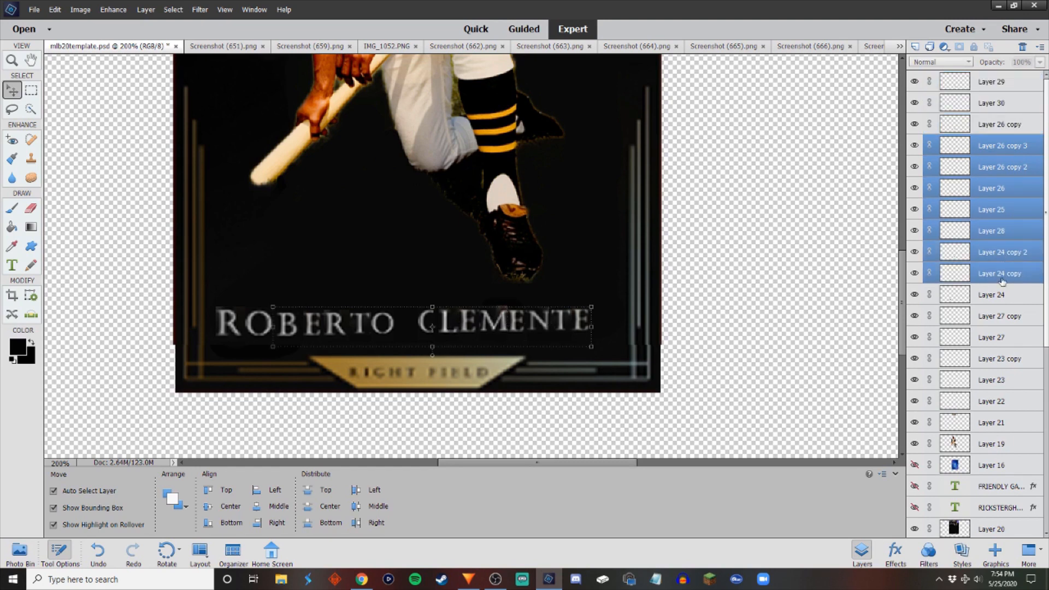
pyautogui.keyDown('shift'); pyautogui.click(1015, 89); pyautogui.keyUp('shift')
pyautogui.keyDown('shift'); pyautogui.click(1016, 105); pyautogui.keyUp('shift')
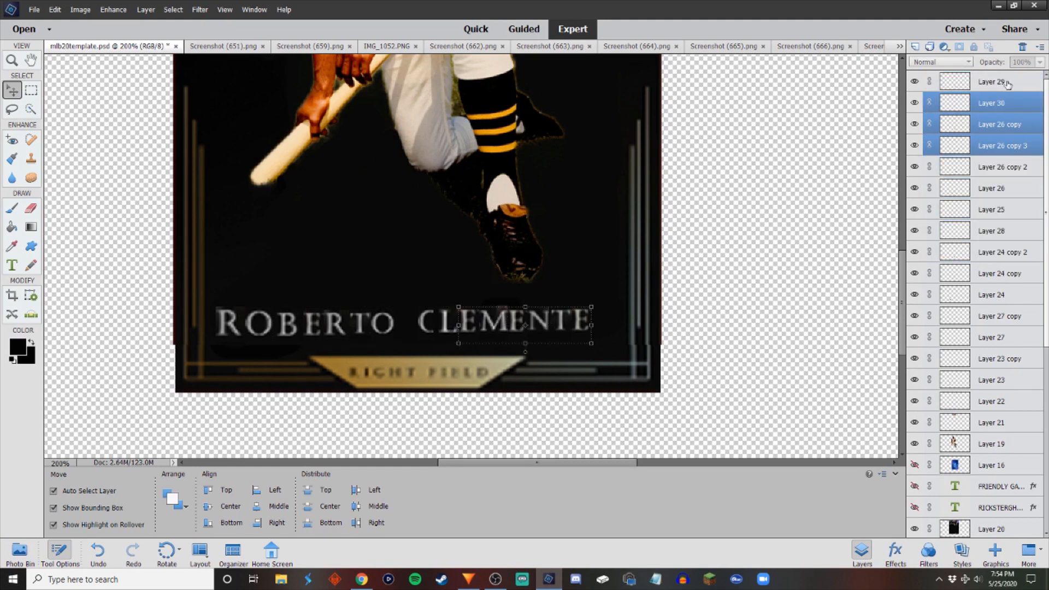
pyautogui.keyDown('shift'); pyautogui.click(1008, 85); pyautogui.keyUp('shift')
pyautogui.keyDown('shift'); pyautogui.click(1005, 191); pyautogui.keyUp('shift')
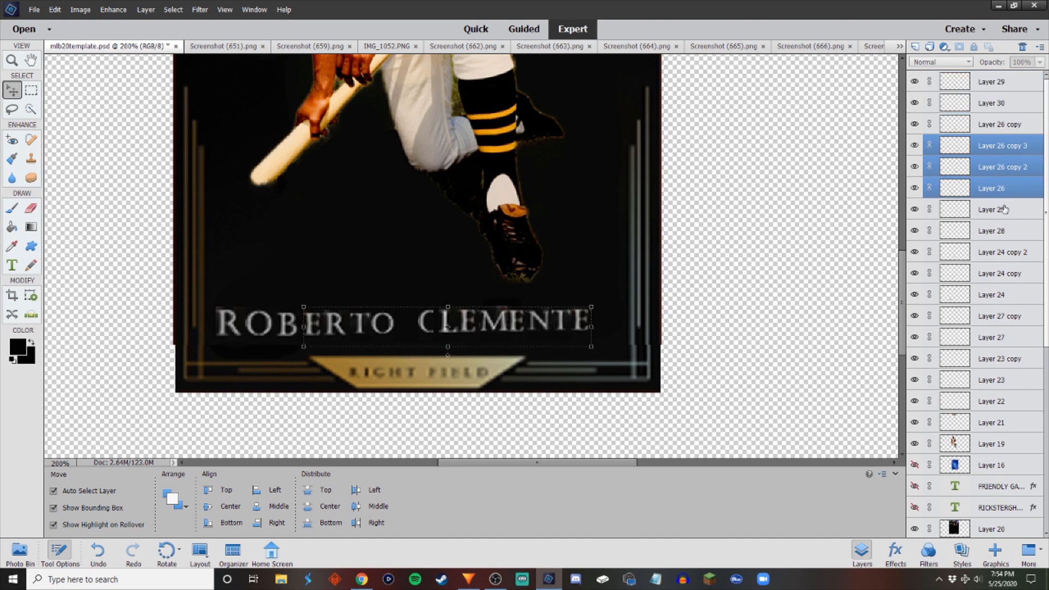
pyautogui.rightClick(1001, 145)
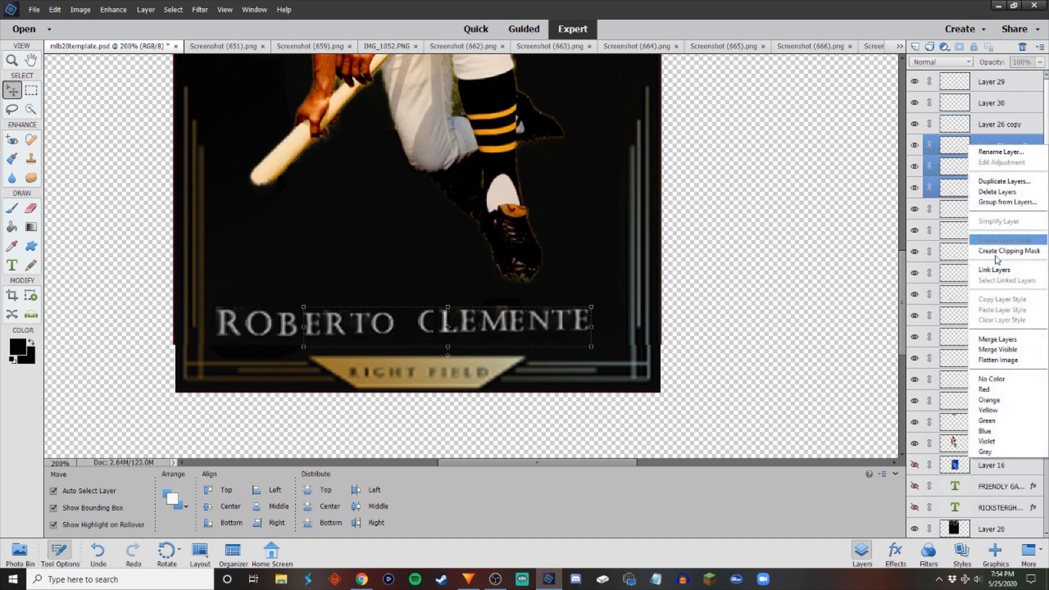
pyautogui.click(21, 100)
# Erase the stray marks above the M of CLEMENTE and around the first R of ROBERTO with the 9 px eraser.
pyautogui.click(31, 209)
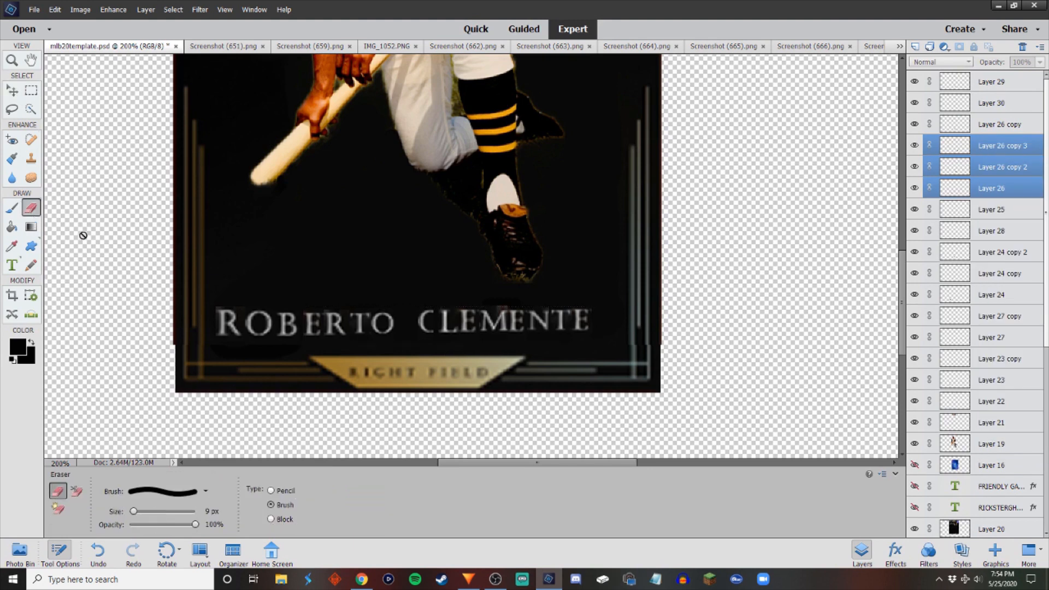
pyautogui.click(1023, 144)
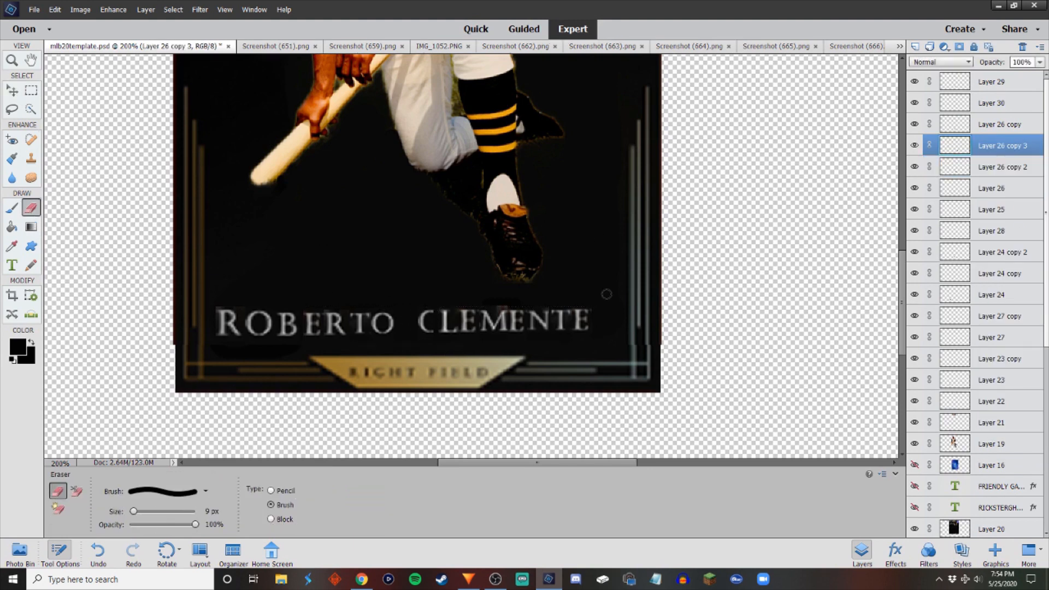
pyautogui.click(12, 90)
pyautogui.click(500, 317)
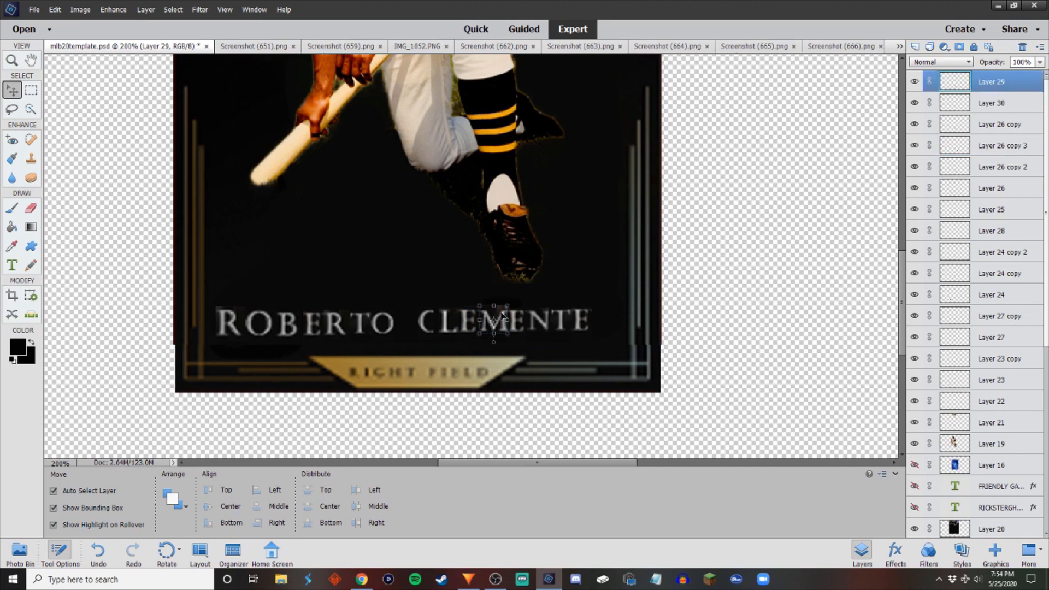
pyautogui.click(33, 208)
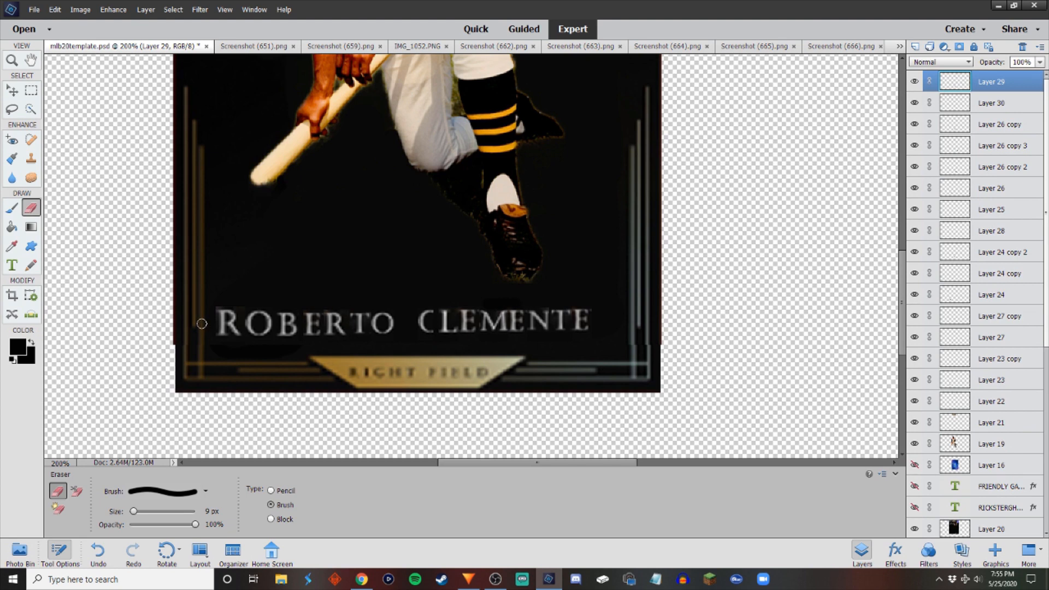
pyautogui.press('v')
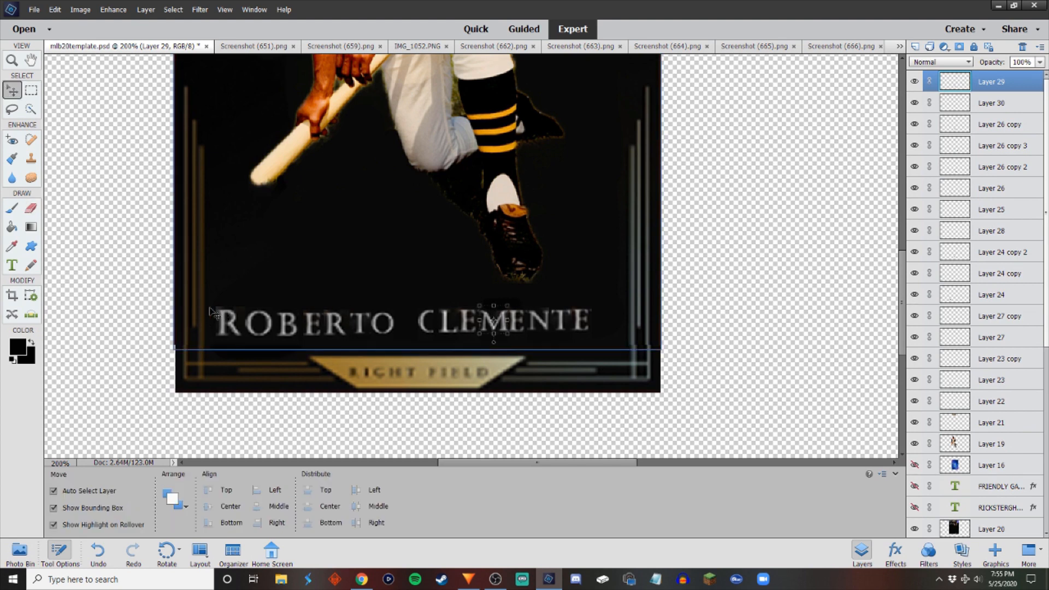
pyautogui.click(229, 325)
pyautogui.click(32, 213)
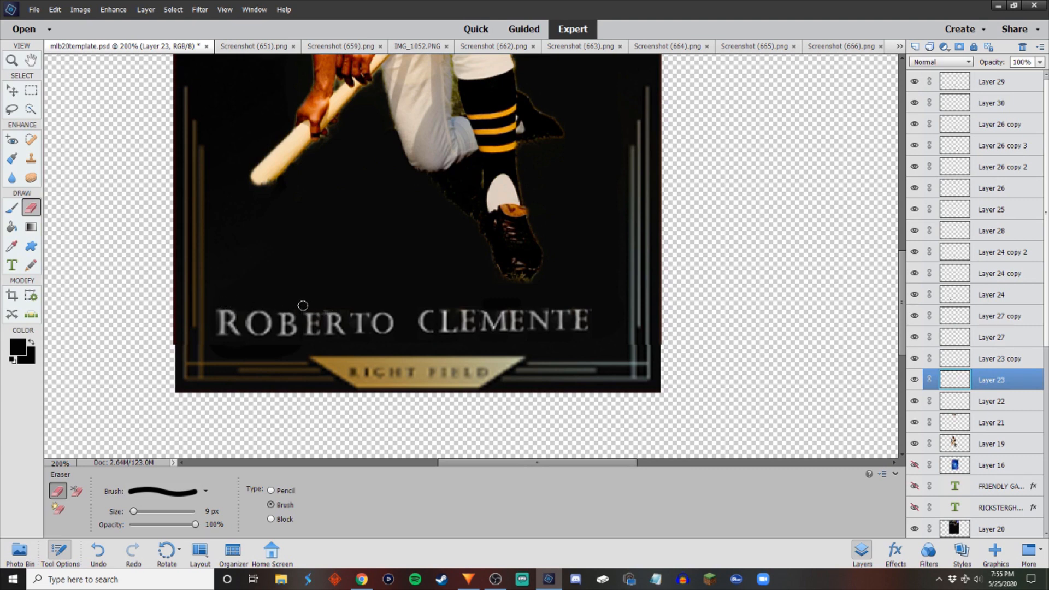
# Move the first R of ROBERTO about 0.04 in closer to the O and slightly down.
pyautogui.click(13, 92)
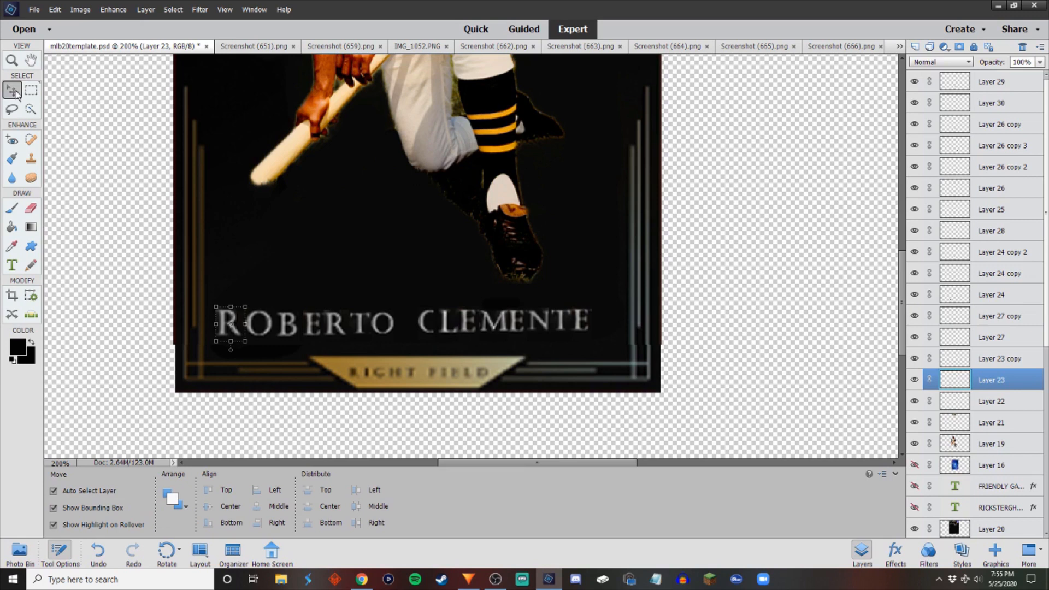
pyautogui.moveTo(216, 324); pyautogui.dragTo(228, 328)
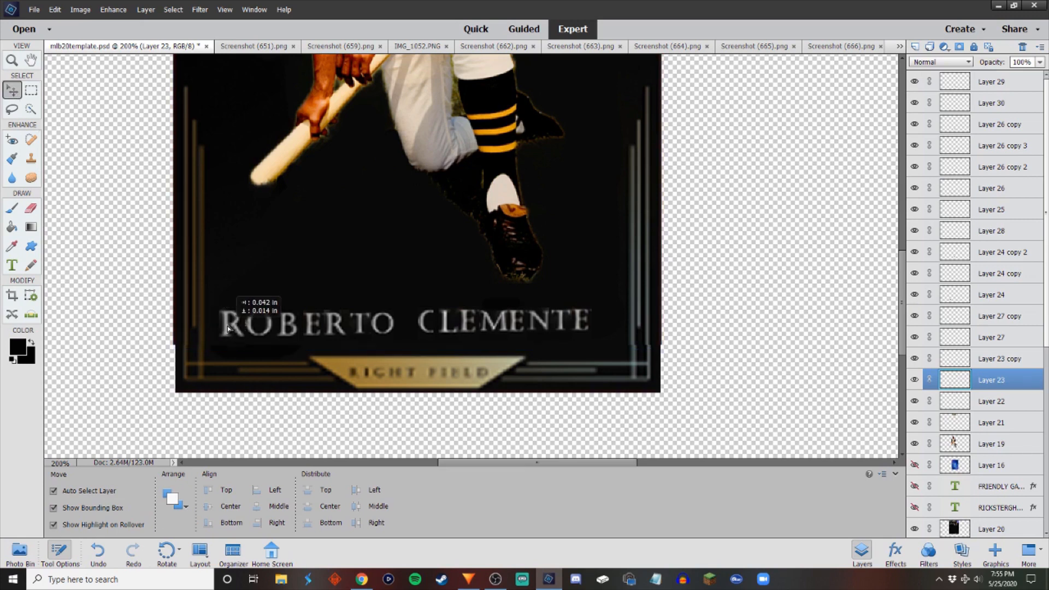
pyautogui.click(112, 308)
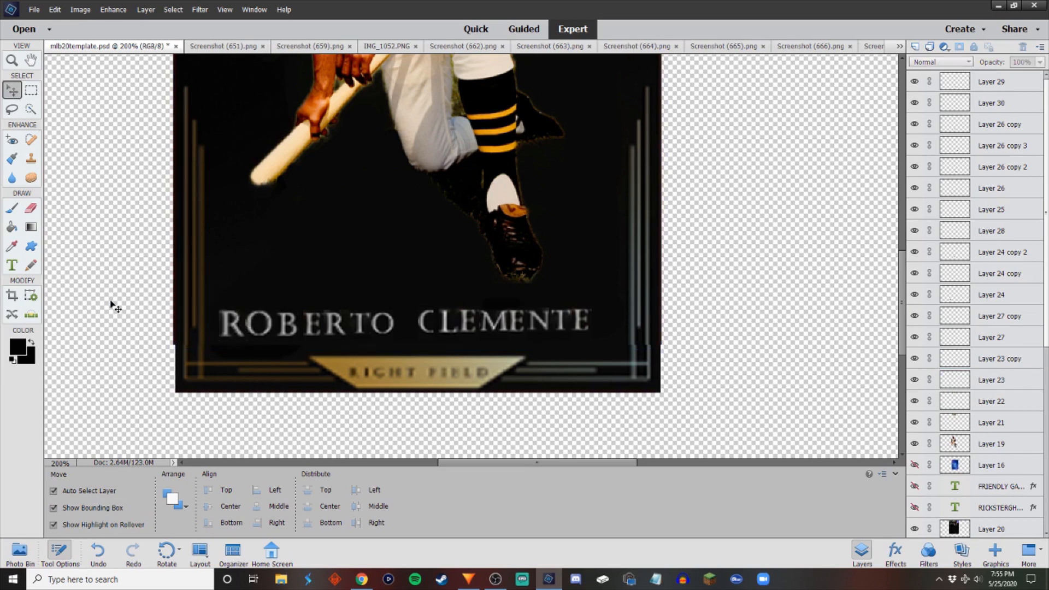
# Move the letters of CLEMENTE, the M last, a little further from ROBERTO while keeping them in order and evenly spaced.
pyautogui.hotkey('ctrl', '-')
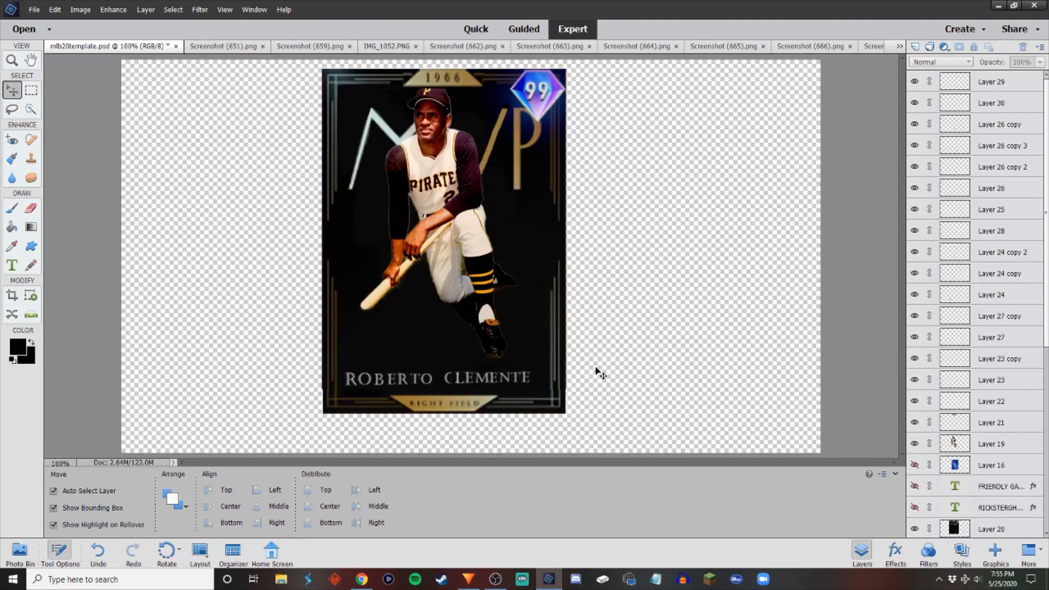
pyautogui.hotkey('ctrl', '-')
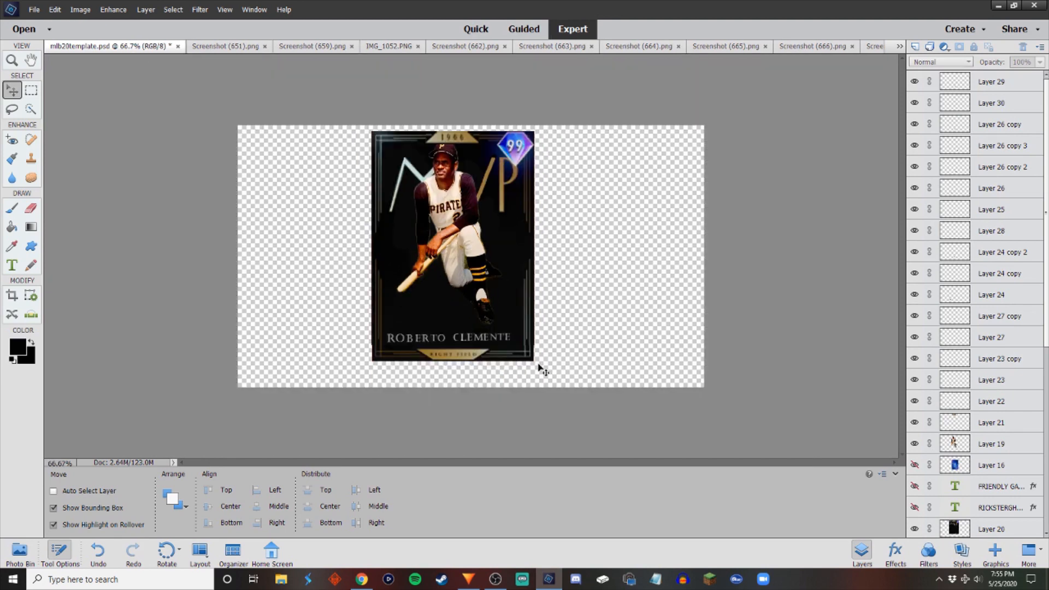
pyautogui.hotkey('ctrl', '=')
pyautogui.hotkey('ctrl', '=')
pyautogui.scroll(-5, 513, 334)
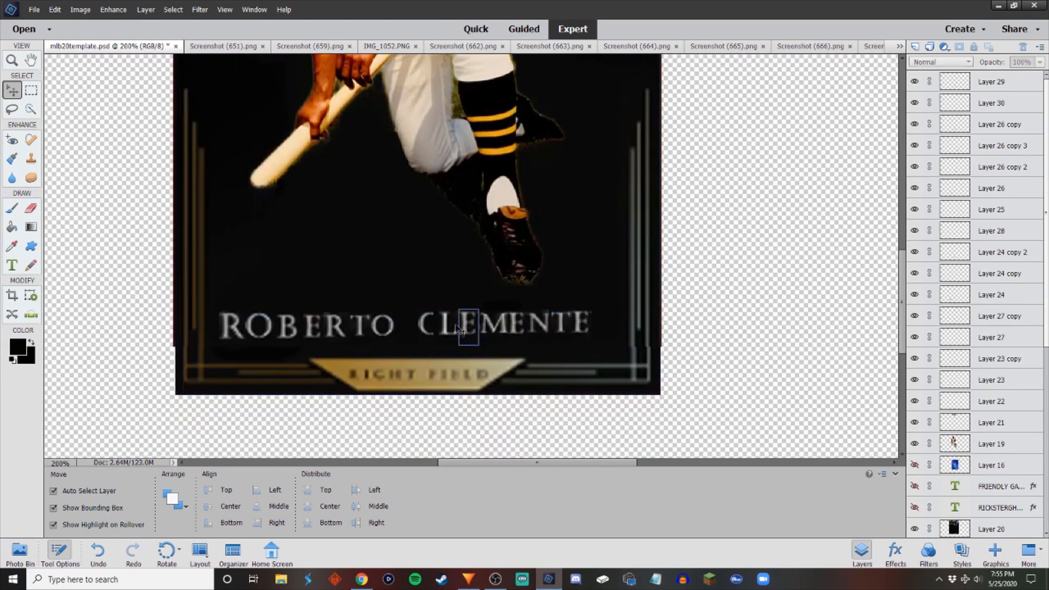
pyautogui.moveTo(581, 326); pyautogui.dragTo(556, 325)
pyautogui.moveTo(428, 326); pyautogui.dragTo(449, 323)
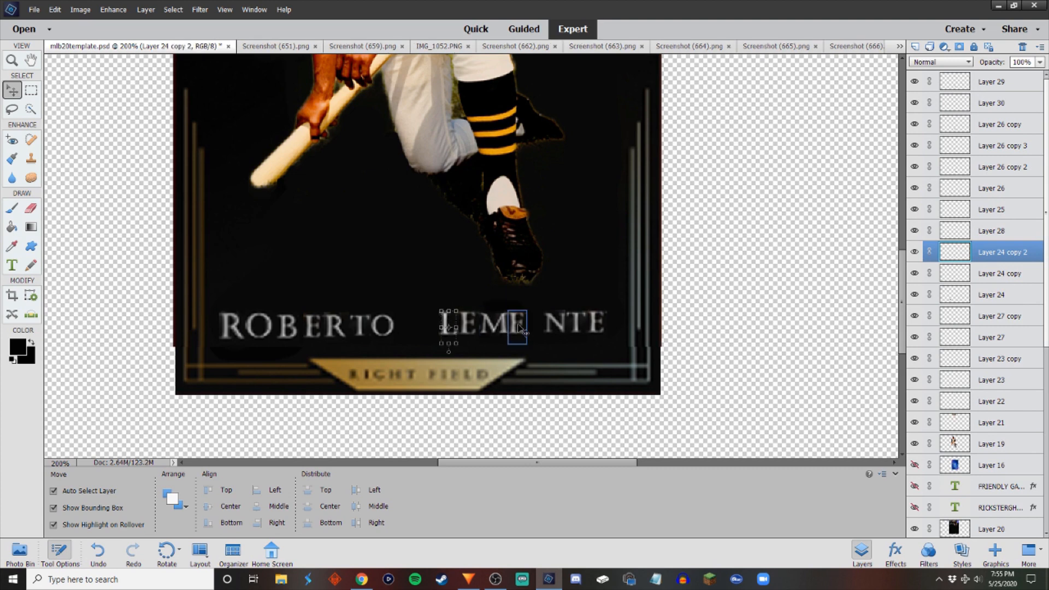
pyautogui.moveTo(519, 326)
pyautogui.mouseDown()
pyautogui.moveTo(546, 327)
pyautogui.moveTo(517, 327)
pyautogui.moveTo(532, 326)
pyautogui.mouseUp()
pyautogui.moveTo(467, 327); pyautogui.dragTo(514, 328)
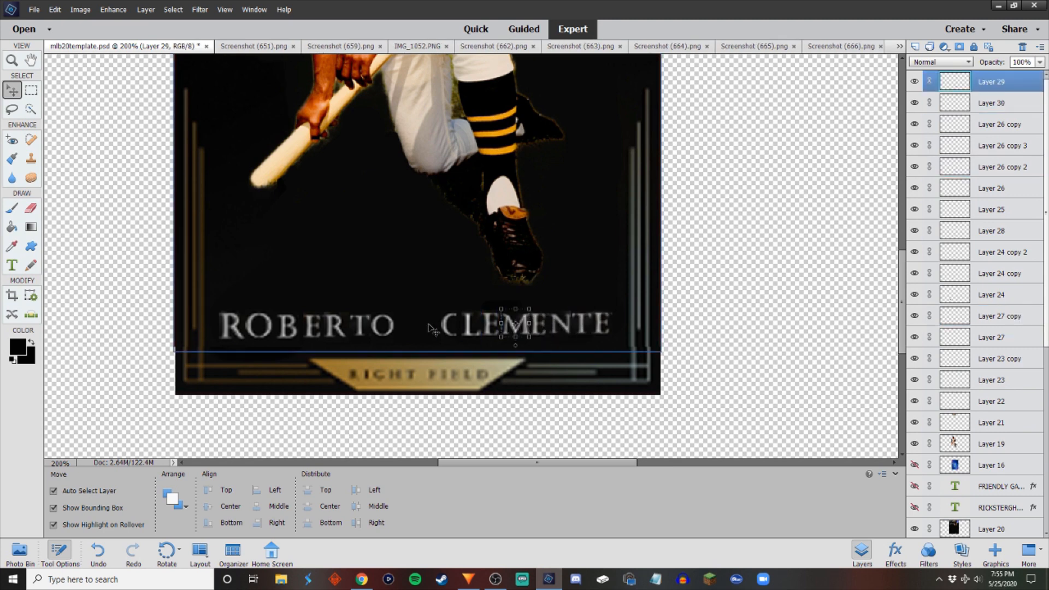
# Shift the letters of ROBERTO closer to CLEMENTE and lower the first R about 0.028 in to line it up.
pyautogui.moveTo(382, 327); pyautogui.dragTo(324, 335)
pyautogui.moveTo(253, 329)
pyautogui.mouseDown()
pyautogui.moveTo(280, 328)
pyautogui.moveTo(245, 328)
pyautogui.moveTo(255, 326)
pyautogui.mouseUp()
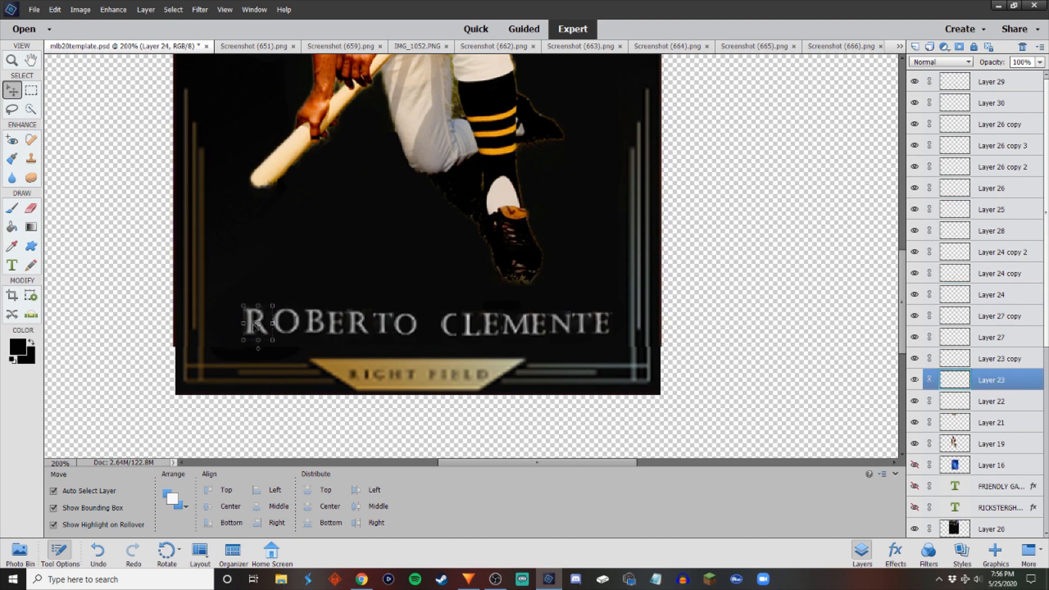
pyautogui.click(784, 305)
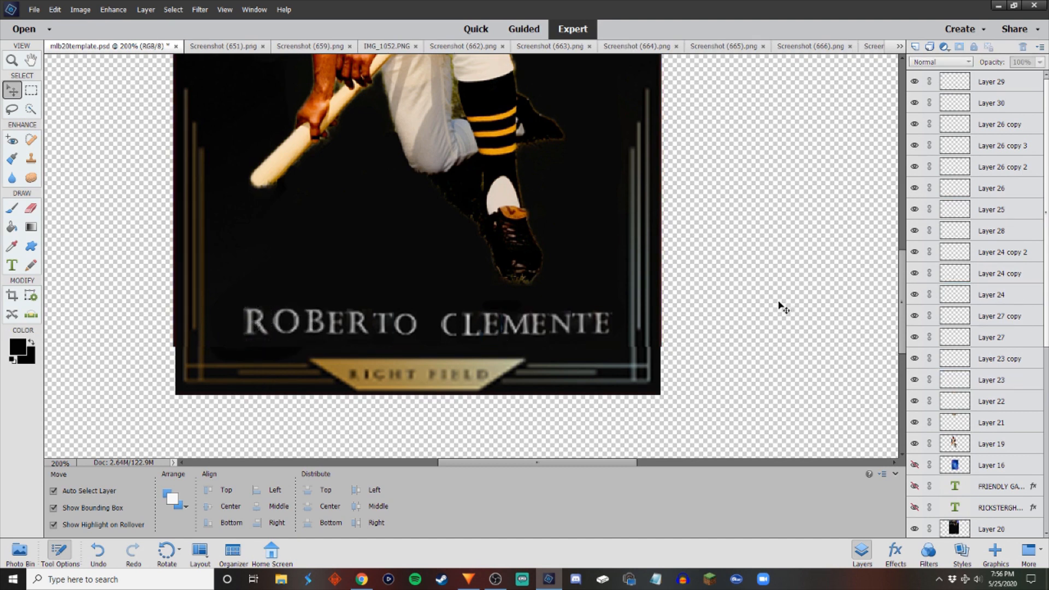
pyautogui.moveTo(289, 327); pyautogui.dragTo(252, 331)
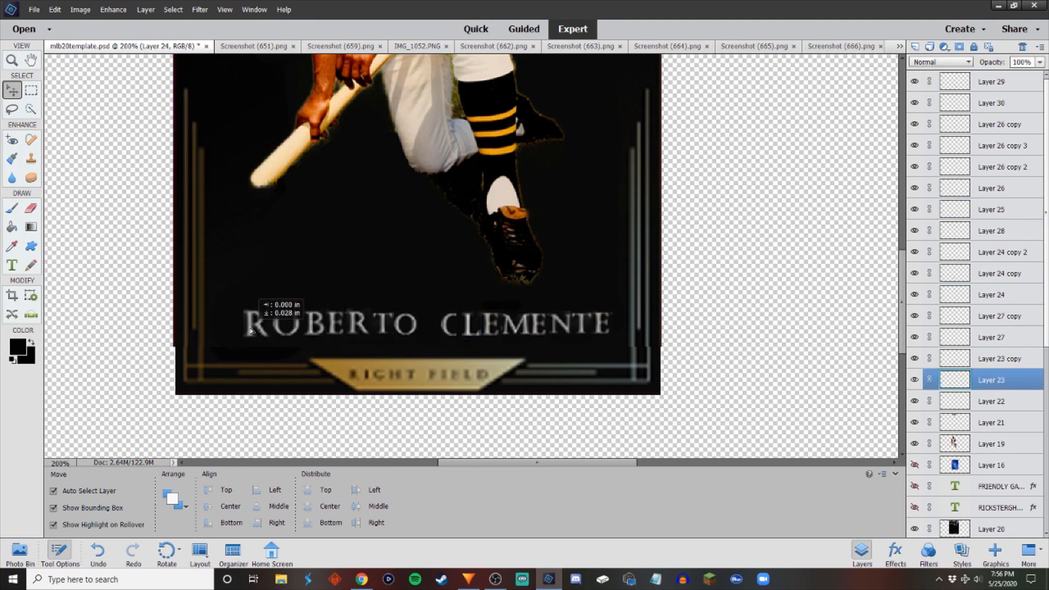
pyautogui.click(726, 286)
pyautogui.hotkey('ctrl', '-')
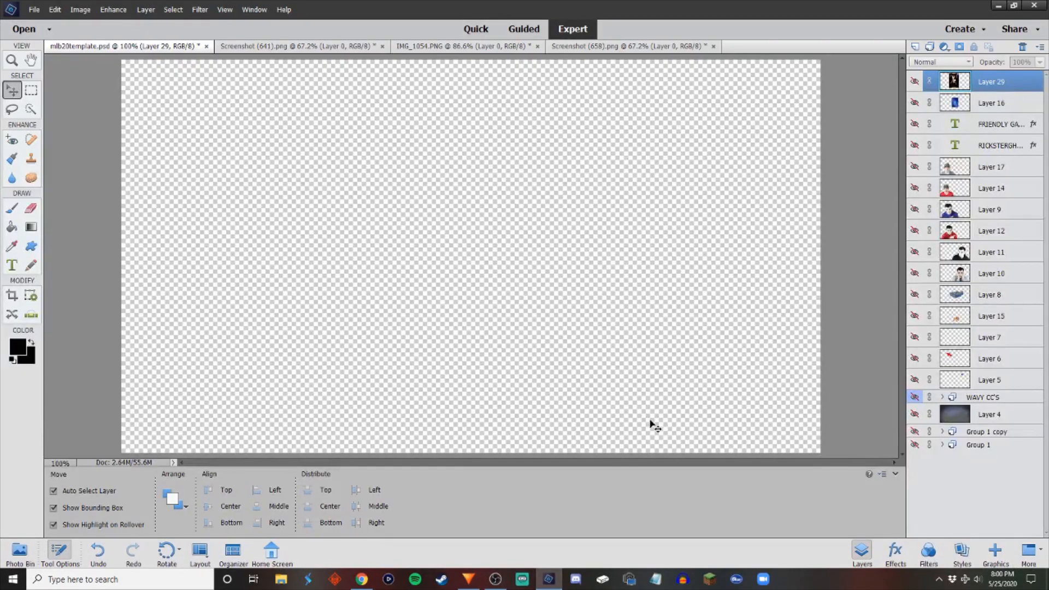
# Copy the Cole Hamels card, cropped at its red border, from Screenshot (641).png and paste it into mlb20template.psd.
pyautogui.click(269, 48)
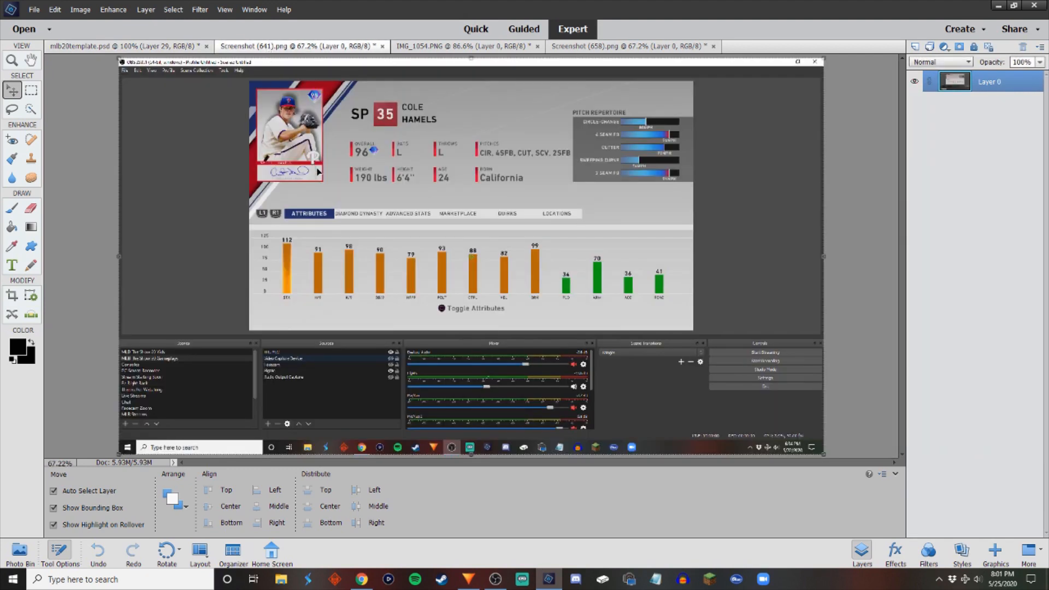
pyautogui.hotkey('ctrl', '=')
pyautogui.hotkey('ctrl', '=')
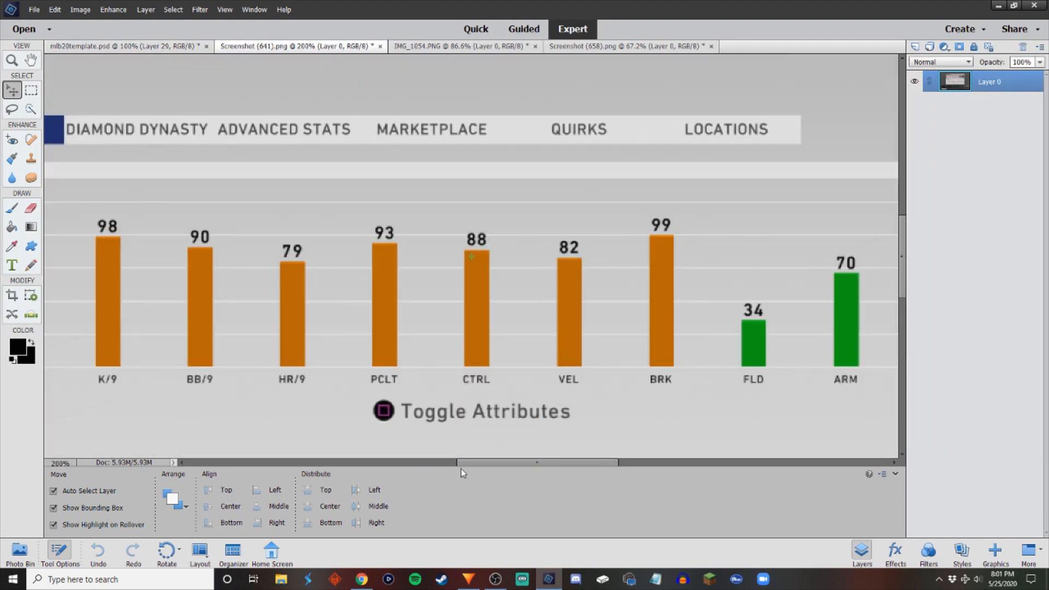
pyautogui.moveTo(459, 468); pyautogui.dragTo(374, 467)
pyautogui.scroll(5, 271, 241)
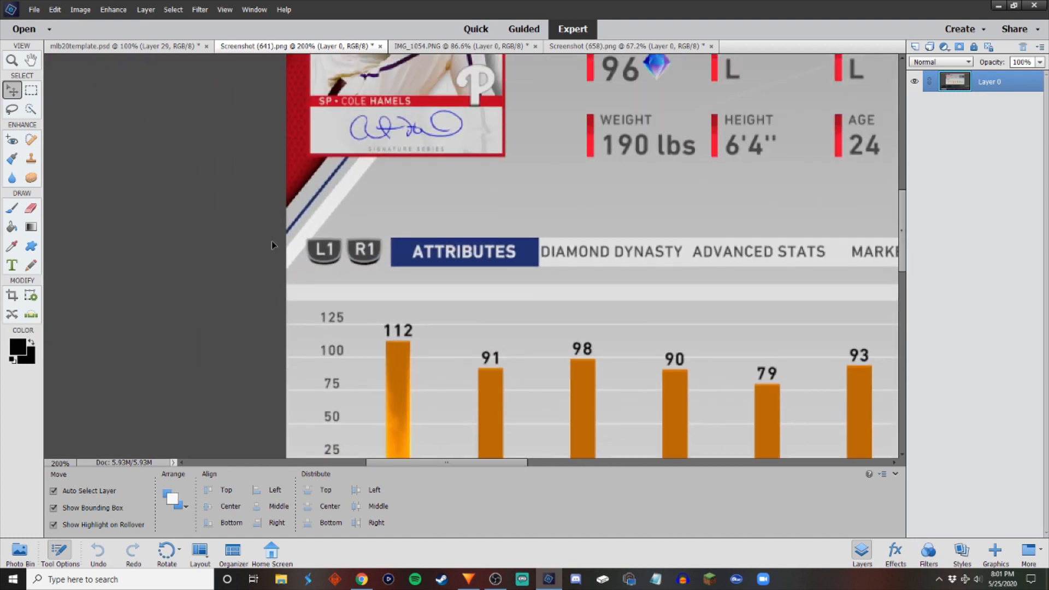
pyautogui.scroll(5, 271, 241)
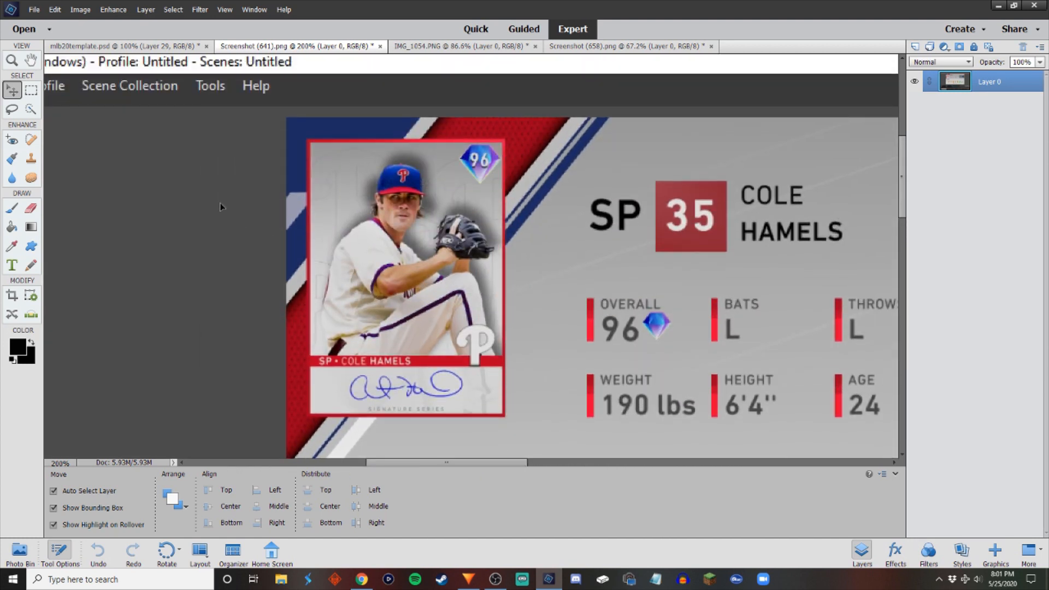
pyautogui.click(32, 90)
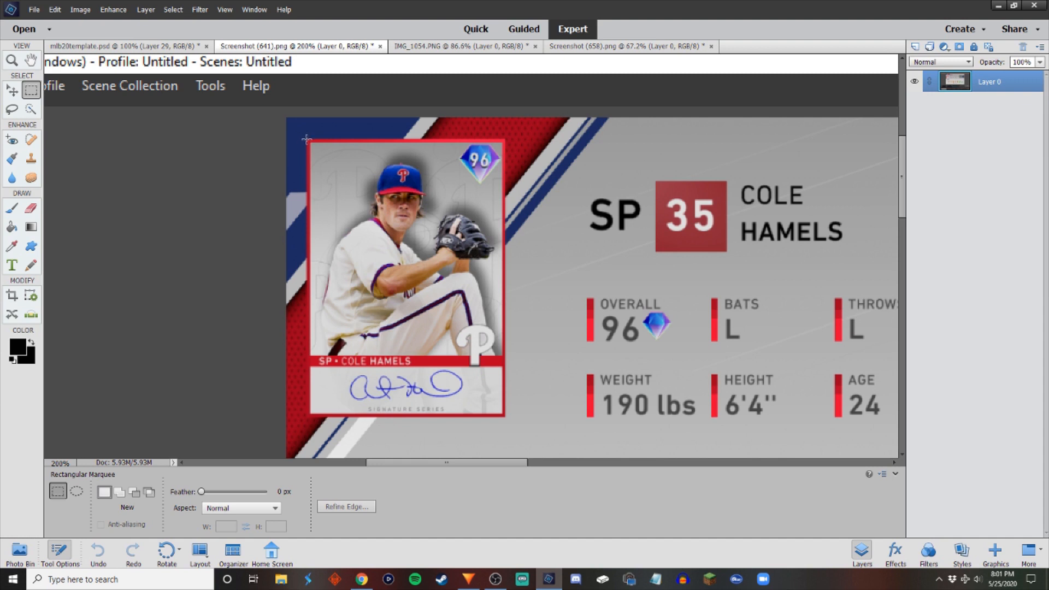
pyautogui.moveTo(441, 257); pyautogui.dragTo(507, 421)
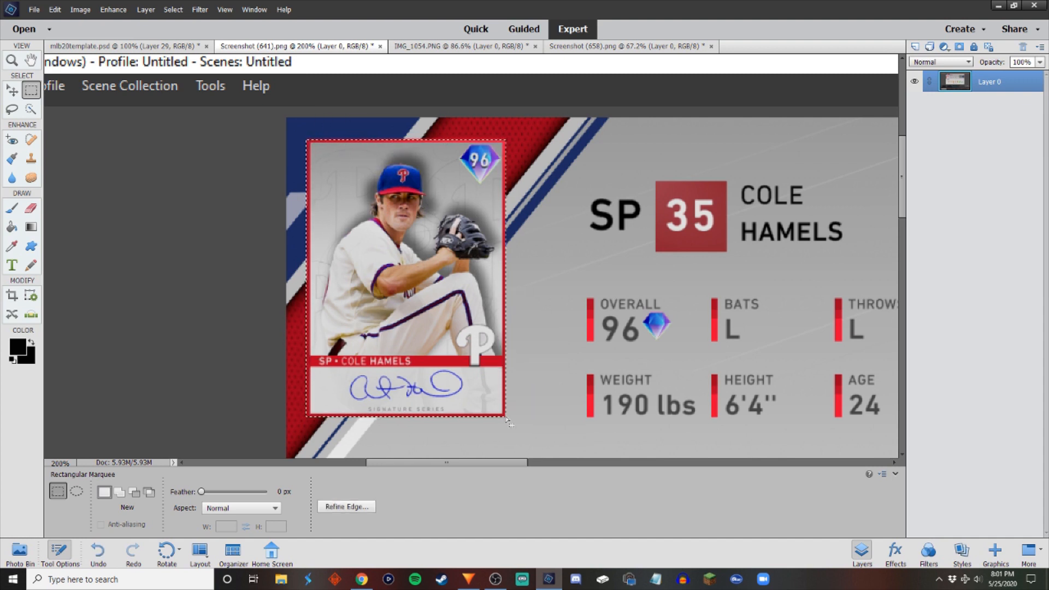
pyautogui.click(126, 47)
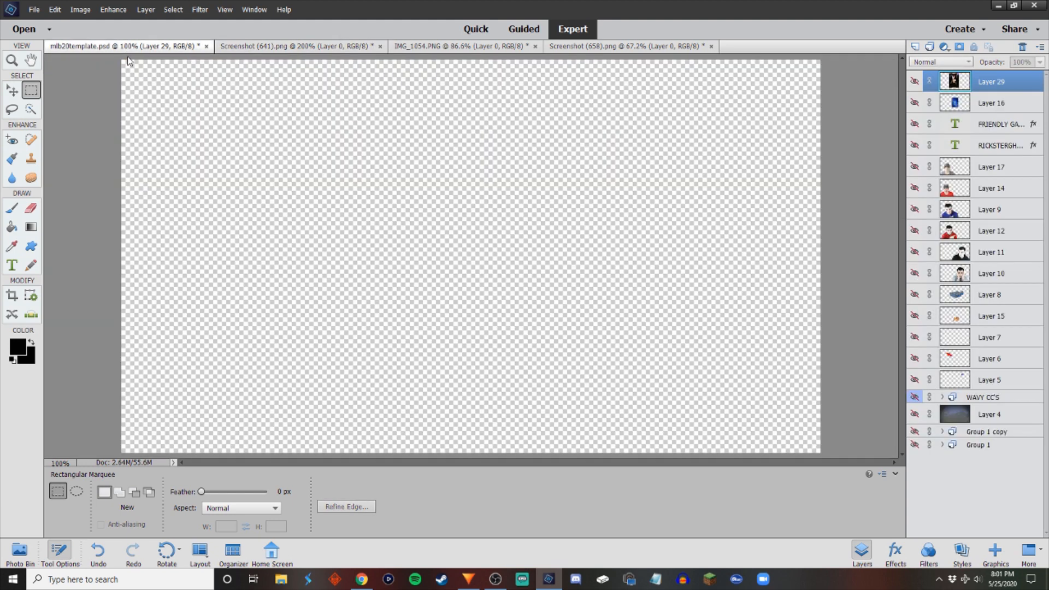
pyautogui.hotkey('ctrl', 'v')
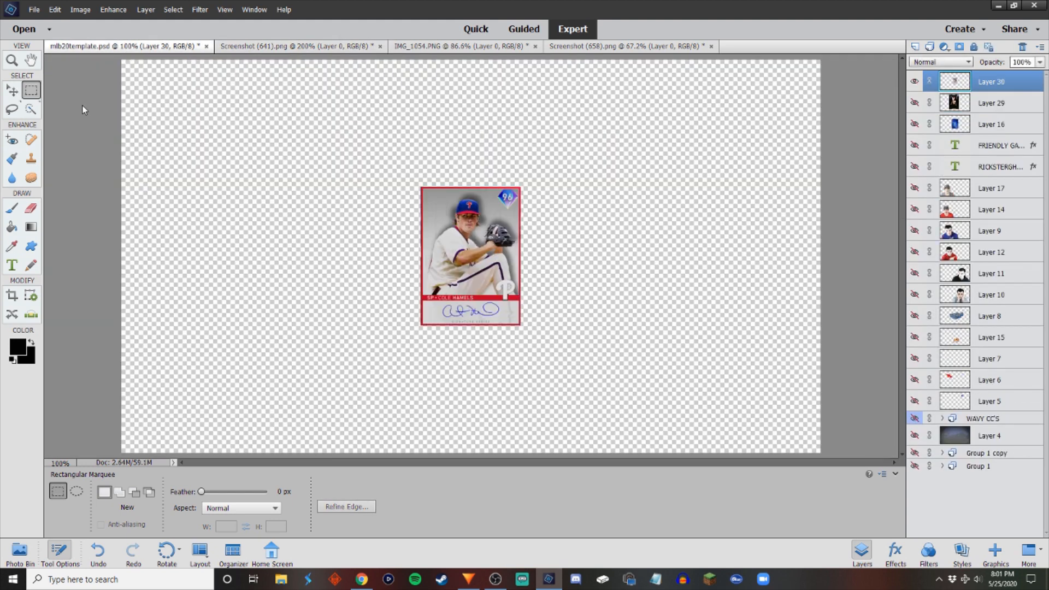
# Scale the pasted Hamels card proportionally to about 253% so it nearly fills the canvas height.
pyautogui.hotkey('ctrl', 't')
pyautogui.moveTo(521, 188); pyautogui.dragTo(640, 24)
pyautogui.moveTo(480, 179); pyautogui.dragTo(383, 284)
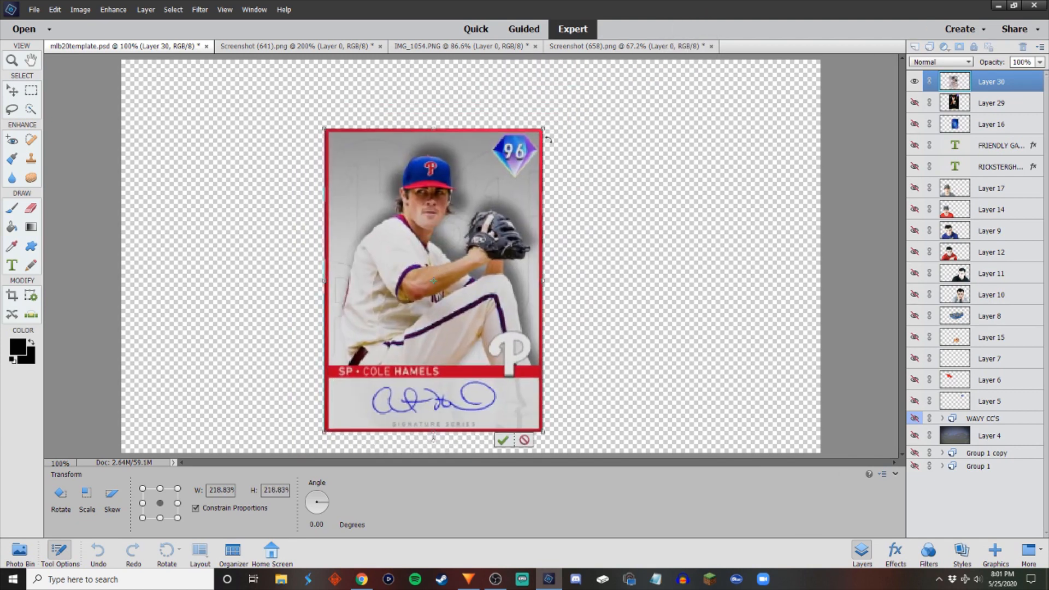
pyautogui.moveTo(545, 130); pyautogui.dragTo(580, 80)
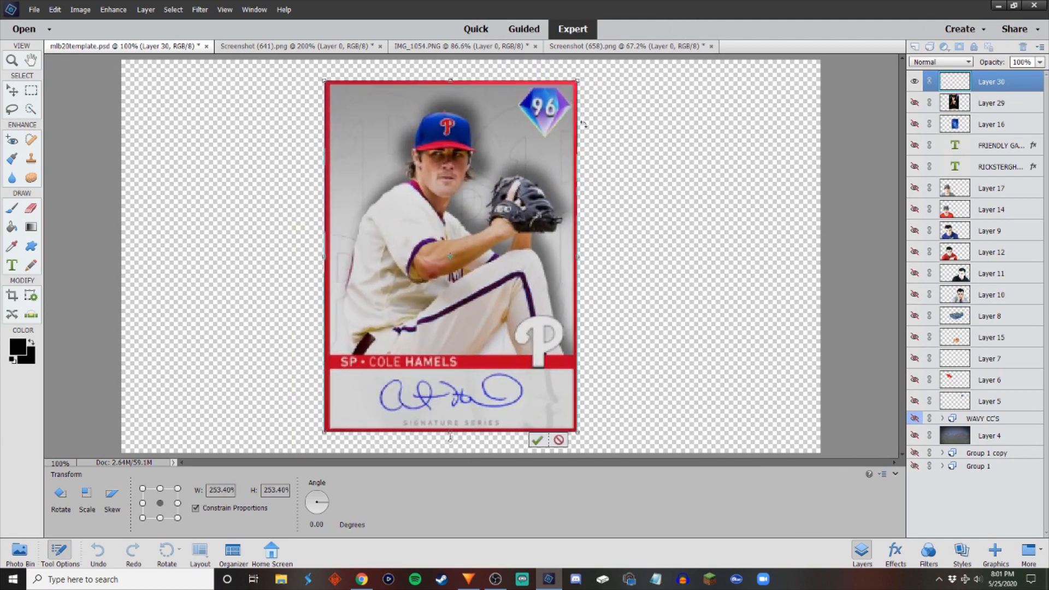
pyautogui.click(537, 441)
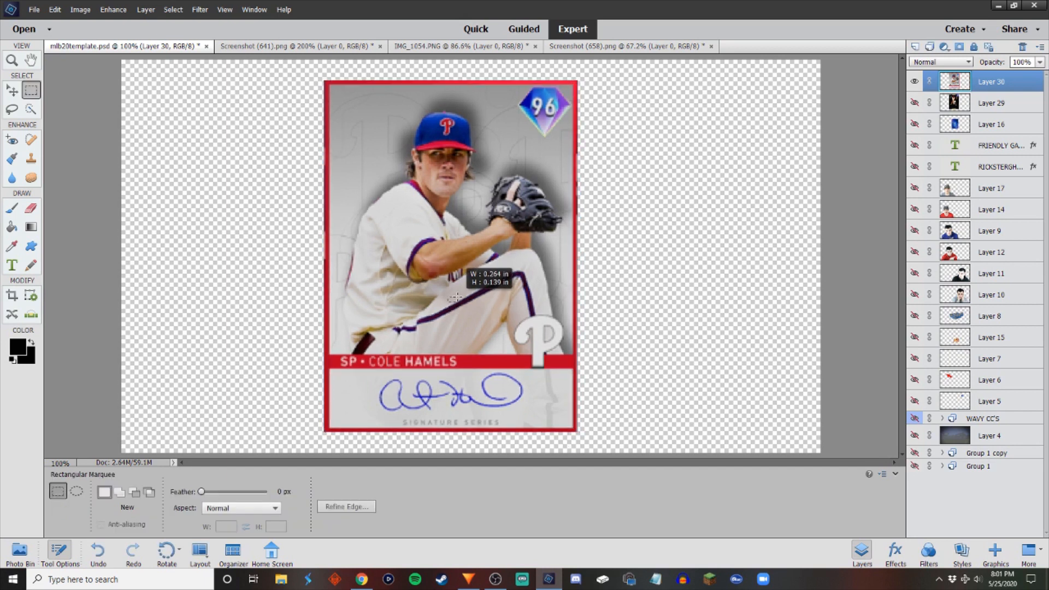
pyautogui.click(462, 298)
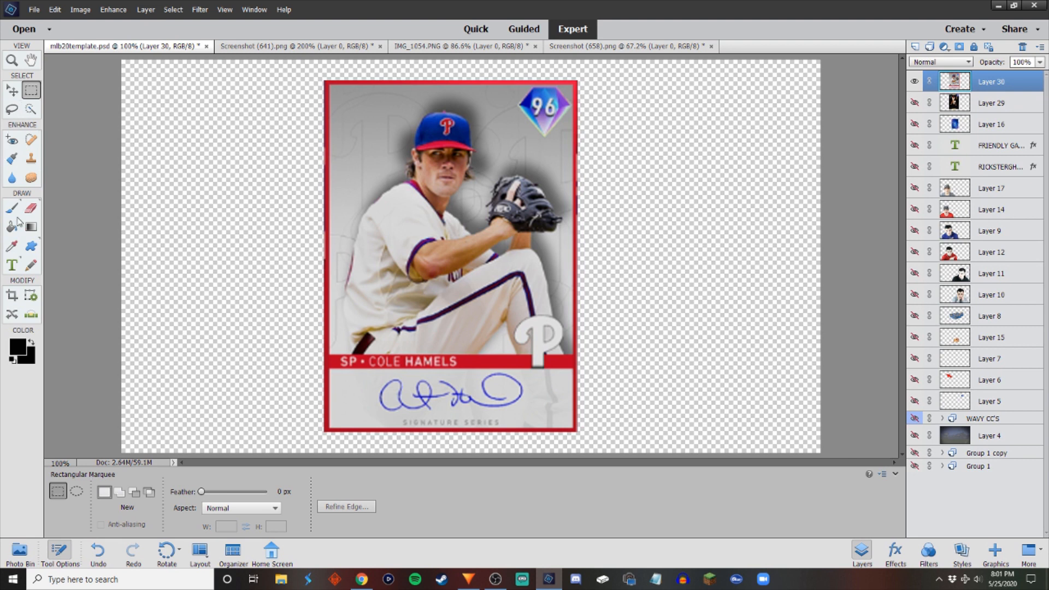
# Sample the light grey of the signature panel and paint over the signature with a 70 px brush.
pyautogui.press('i')
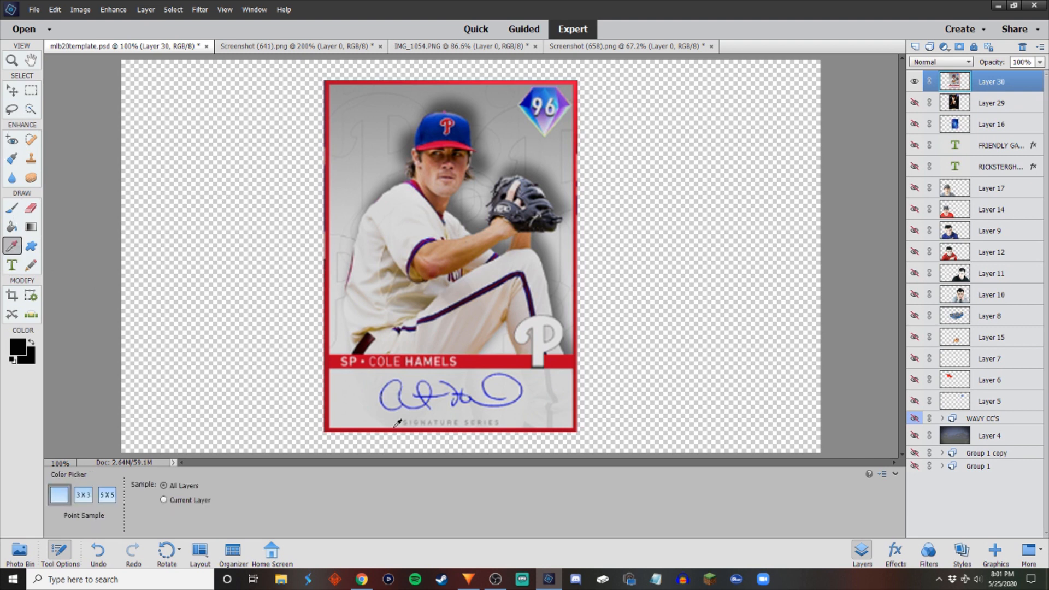
pyautogui.click(356, 408)
pyautogui.click(12, 208)
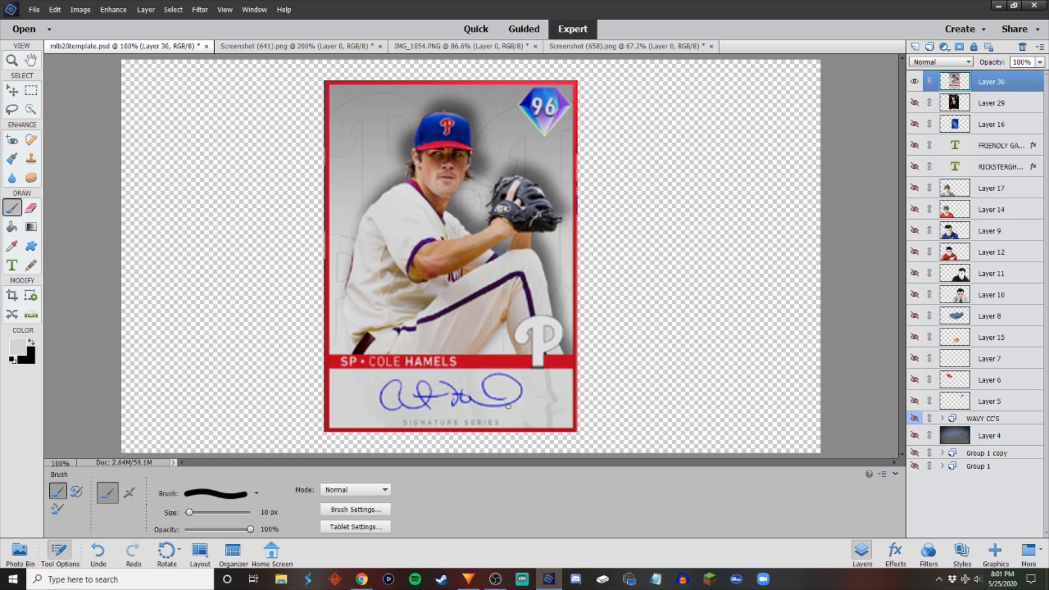
pyautogui.press(']')
pyautogui.press(']')
pyautogui.press(']')
pyautogui.press(']')
pyautogui.press(']')
pyautogui.press(']')
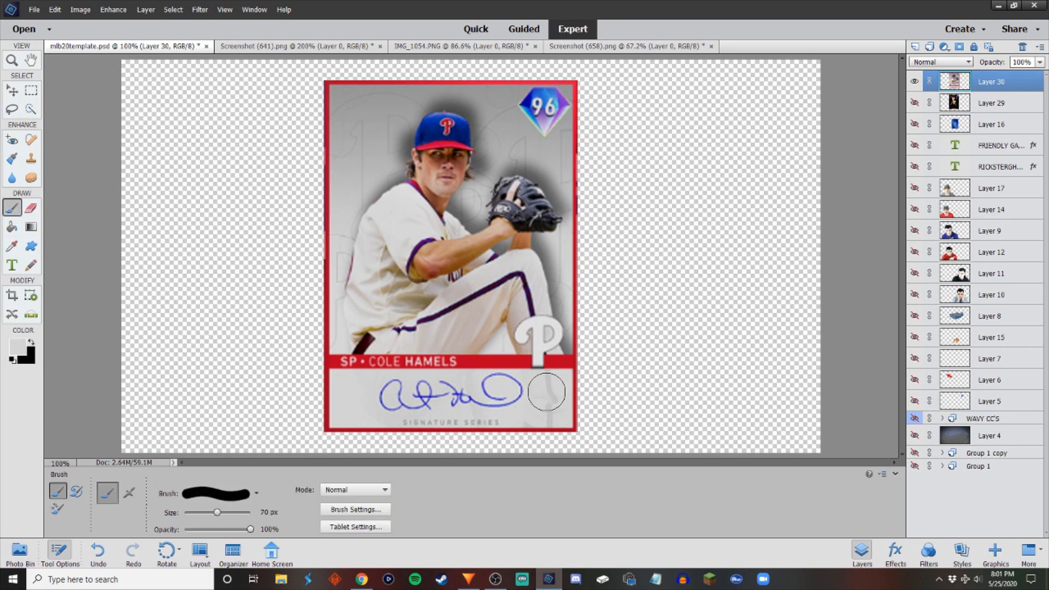
pyautogui.moveTo(543, 391)
pyautogui.mouseDown()
pyautogui.moveTo(388, 394)
pyautogui.moveTo(374, 405)
pyautogui.moveTo(390, 405)
pyautogui.moveTo(373, 391)
pyautogui.moveTo(552, 407)
pyautogui.moveTo(528, 408)
pyautogui.moveTo(547, 389)
pyautogui.moveTo(387, 409)
pyautogui.mouseUp()
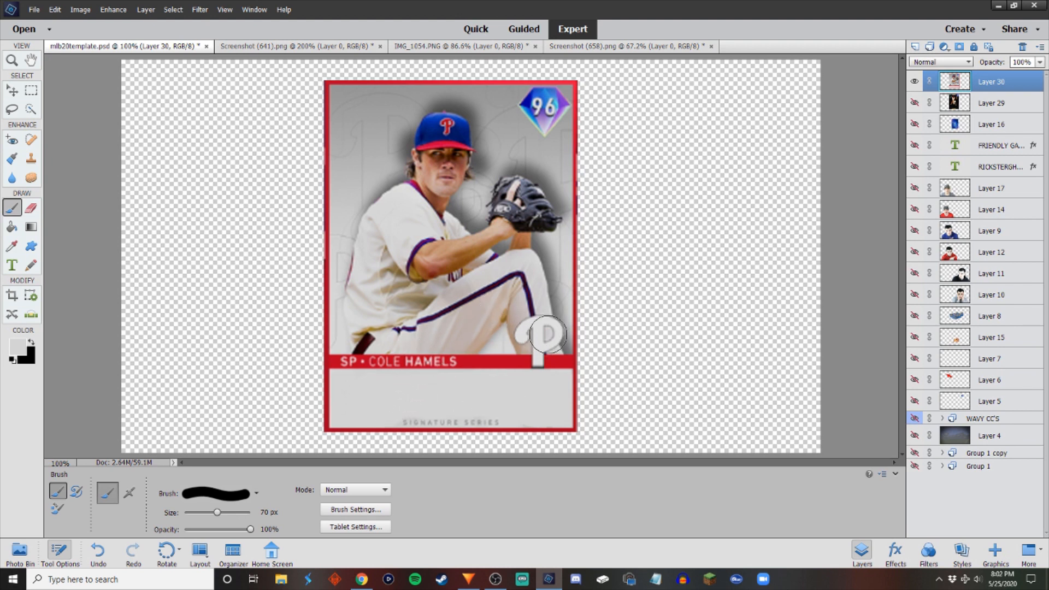
# Paint over the Phillies logo and most of the player in the same grey, and add a new layer above the card.
pyautogui.moveTo(548, 334)
pyautogui.mouseDown()
pyautogui.moveTo(536, 172)
pyautogui.moveTo(517, 238)
pyautogui.moveTo(500, 169)
pyautogui.moveTo(486, 252)
pyautogui.moveTo(444, 167)
pyautogui.moveTo(468, 123)
pyautogui.moveTo(444, 166)
pyautogui.moveTo(427, 114)
pyautogui.moveTo(422, 213)
pyautogui.moveTo(418, 127)
pyautogui.moveTo(447, 243)
pyautogui.moveTo(471, 197)
pyautogui.mouseUp()
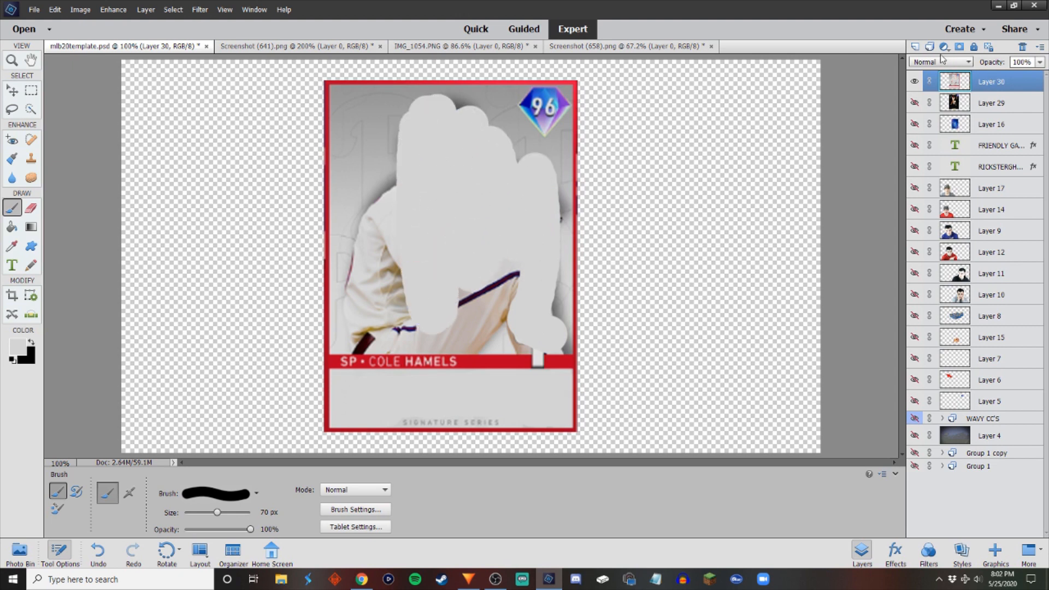
pyautogui.click(912, 47)
pyautogui.click(55, 9)
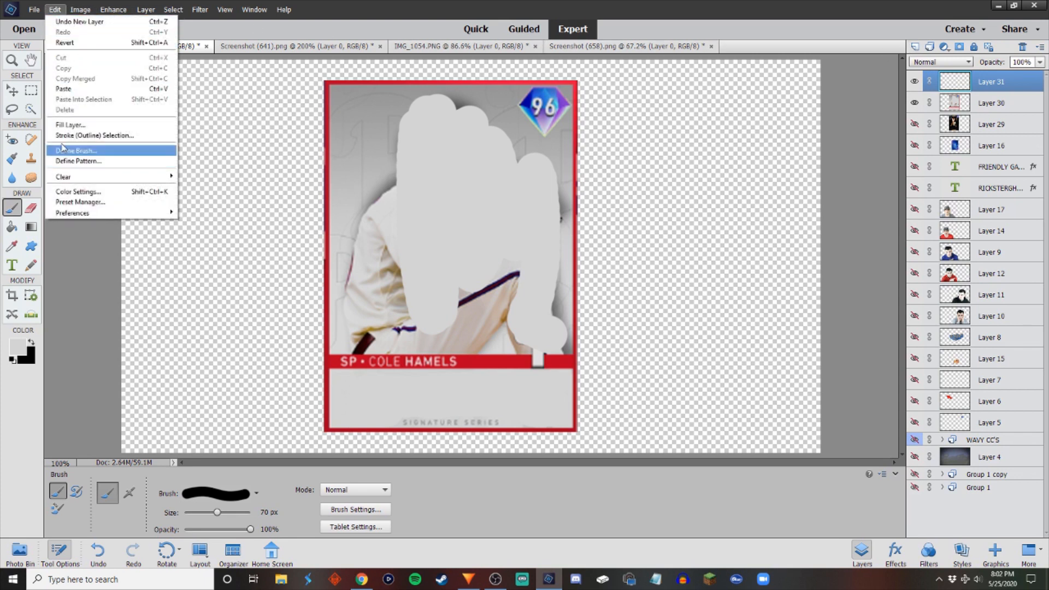
pyautogui.click(61, 127)
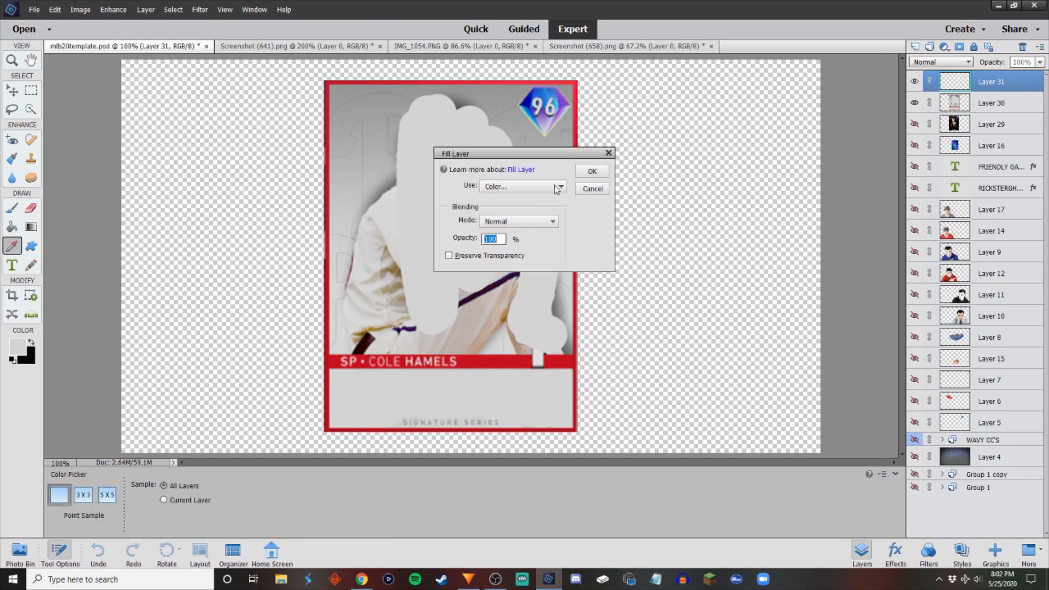
pyautogui.click(593, 187)
pyautogui.press('b')
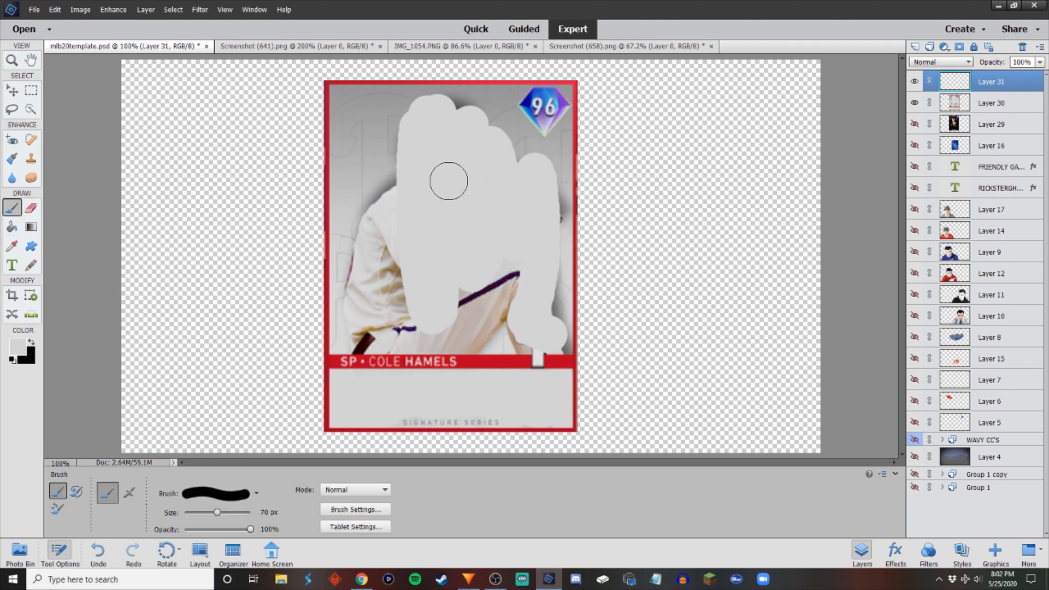
# Select the photo area between the card's red border and the name bar and start filling it with a custom colour.
pyautogui.click(31, 90)
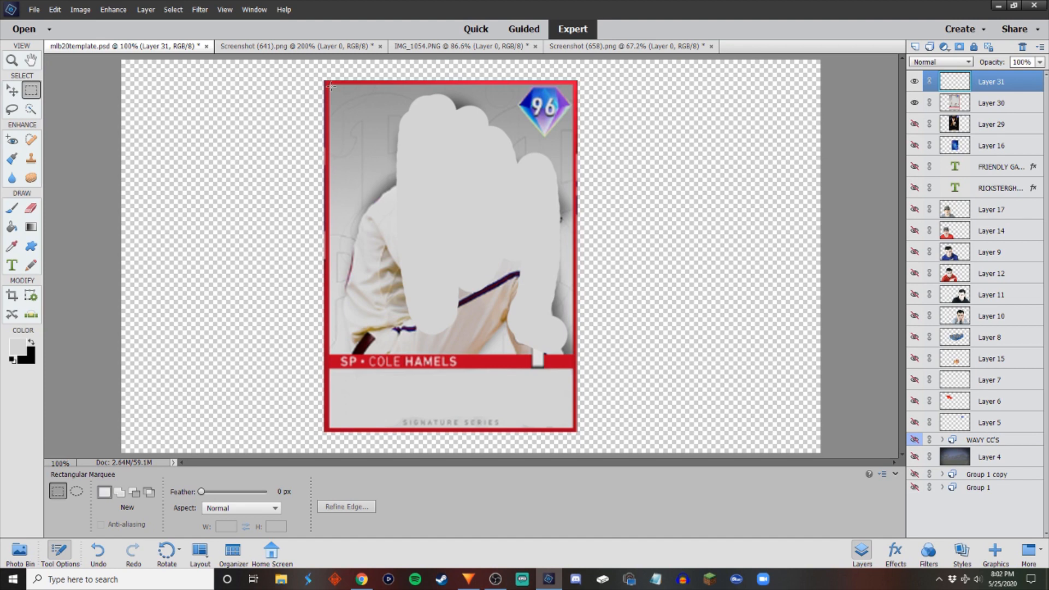
pyautogui.moveTo(331, 86); pyautogui.dragTo(573, 354)
pyautogui.click(54, 9)
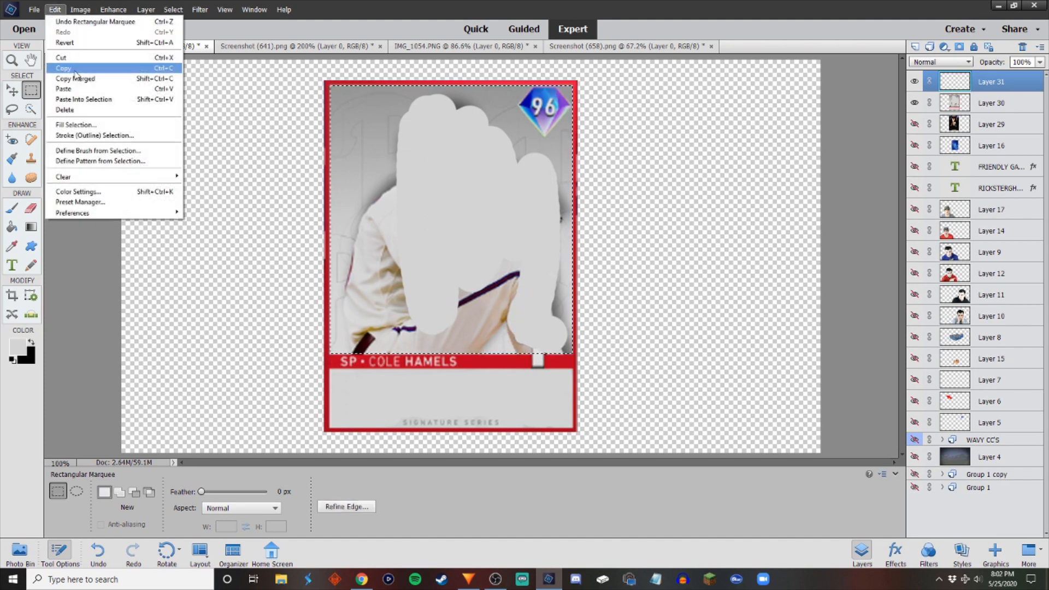
pyautogui.click(76, 125)
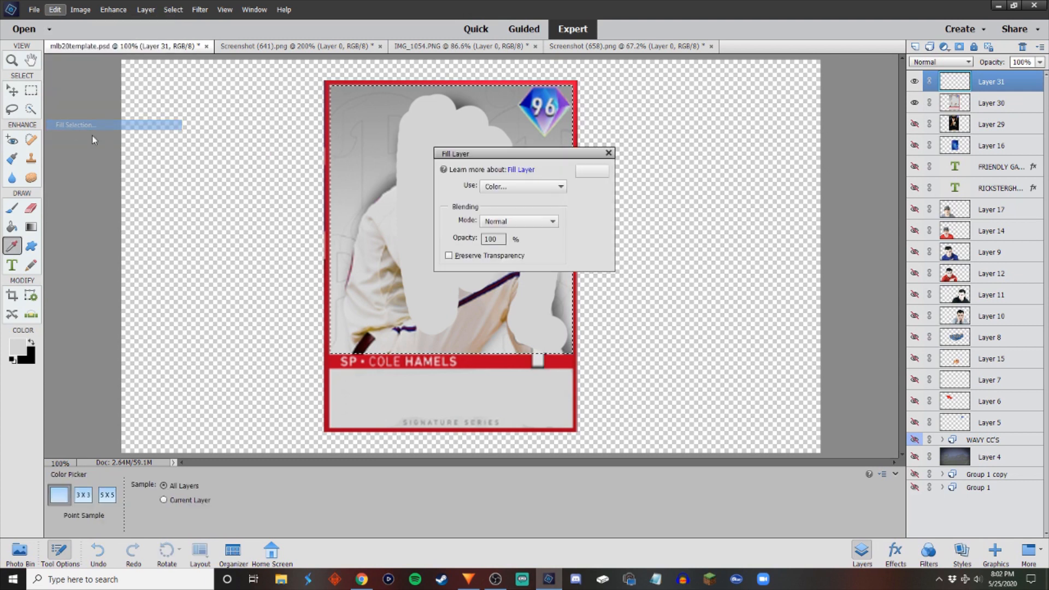
pyautogui.click(516, 187)
pyautogui.click(497, 218)
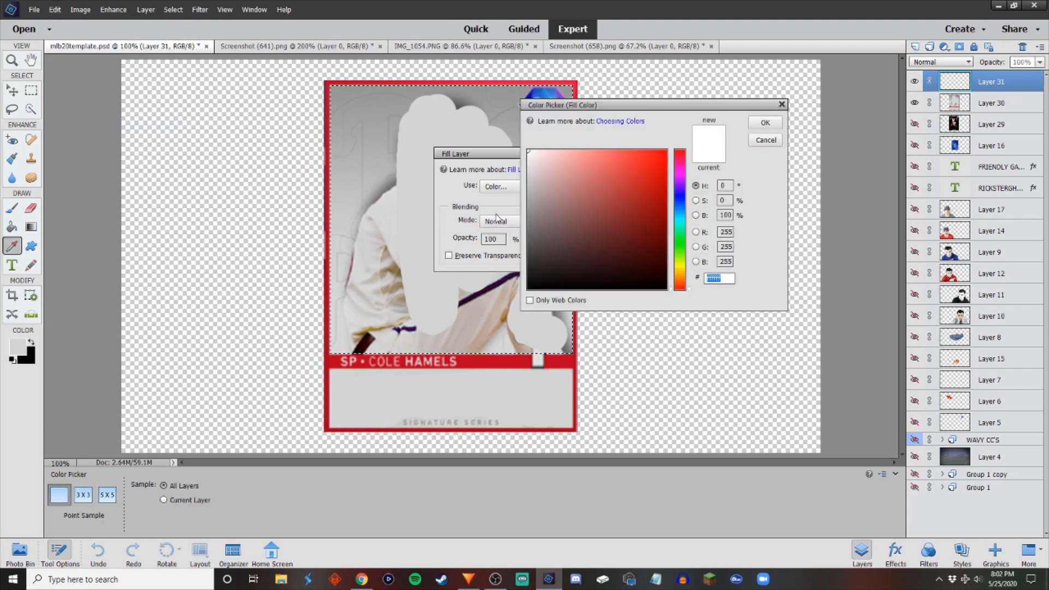
# Fill the selected photo area on Layer 31 with the card's light grey, #d4d4d4, and deselect it.
pyautogui.click(438, 289)
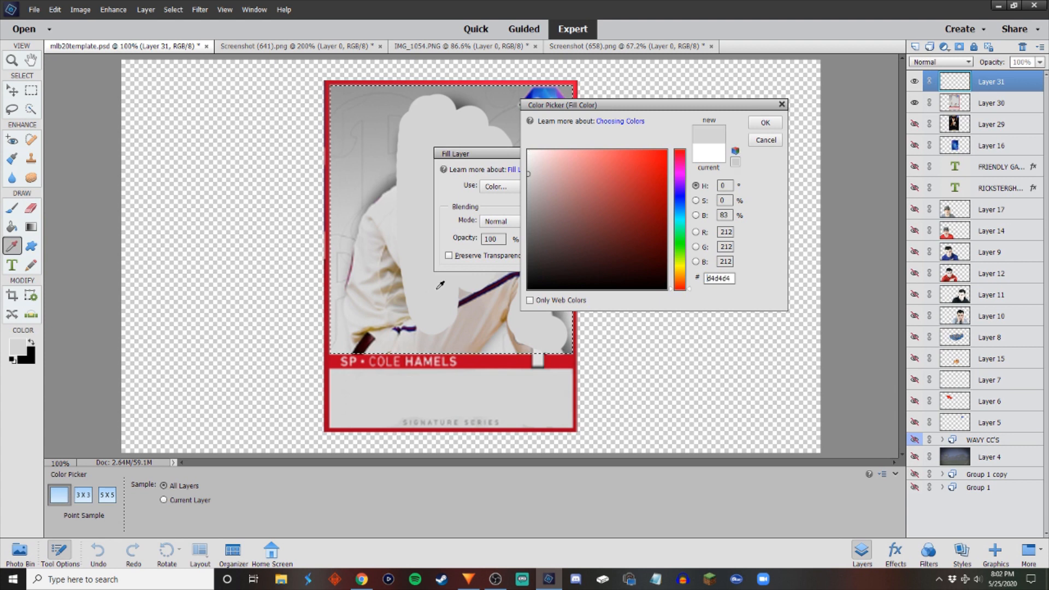
pyautogui.click(766, 122)
pyautogui.click(594, 172)
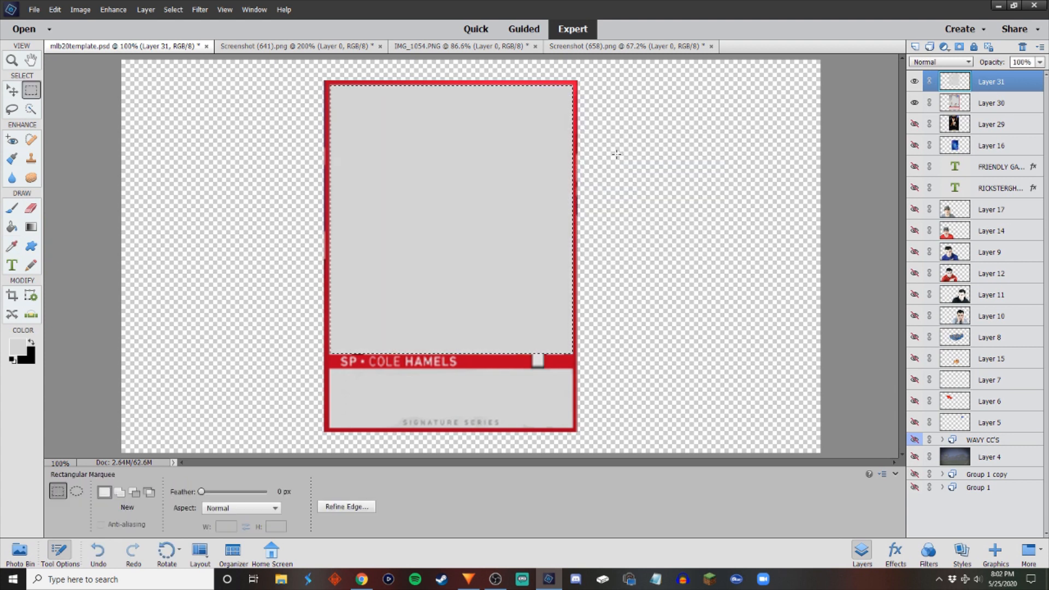
pyautogui.hotkey('ctrl', 'd')
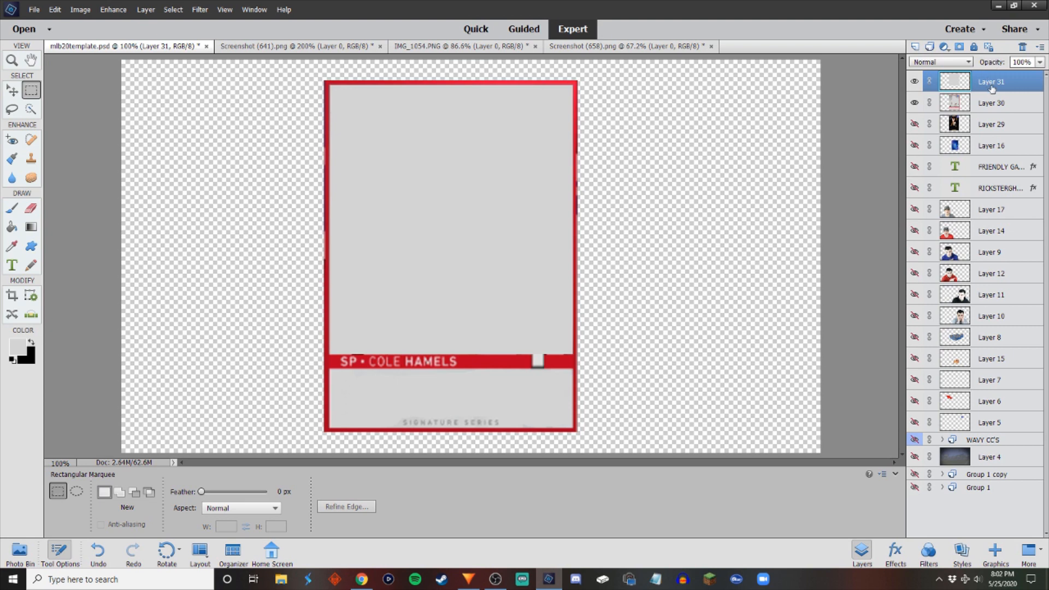
pyautogui.moveTo(992, 89)
pyautogui.mouseDown()
pyautogui.moveTo(993, 115)
pyautogui.moveTo(990, 82)
pyautogui.mouseUp()
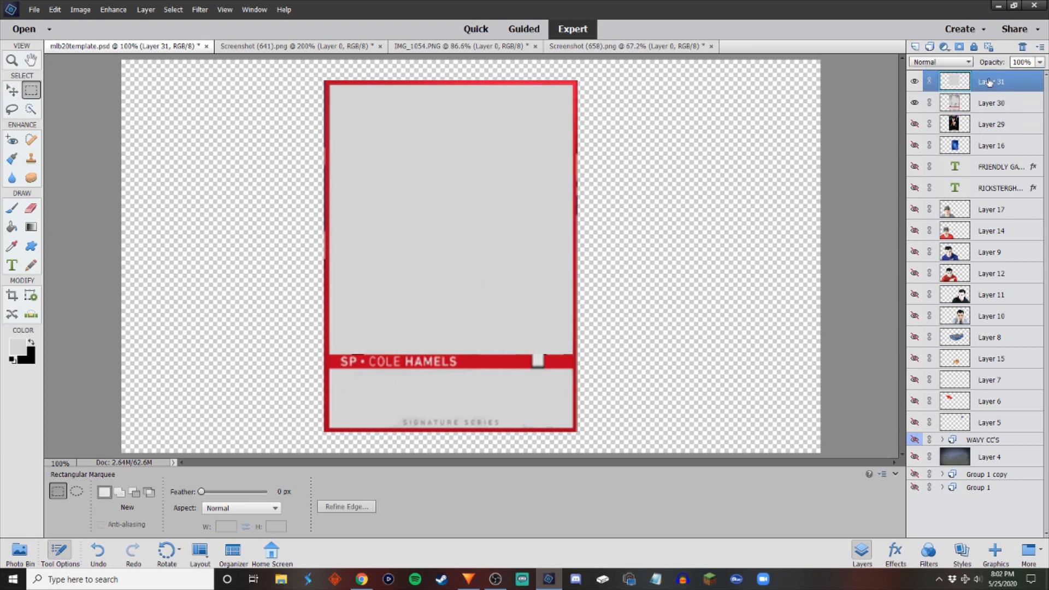
# In Screenshot (658).png, make a rectangular selection around the 99 diamond badge on the Mickey Mantle card.
pyautogui.click(236, 46)
pyautogui.click(418, 46)
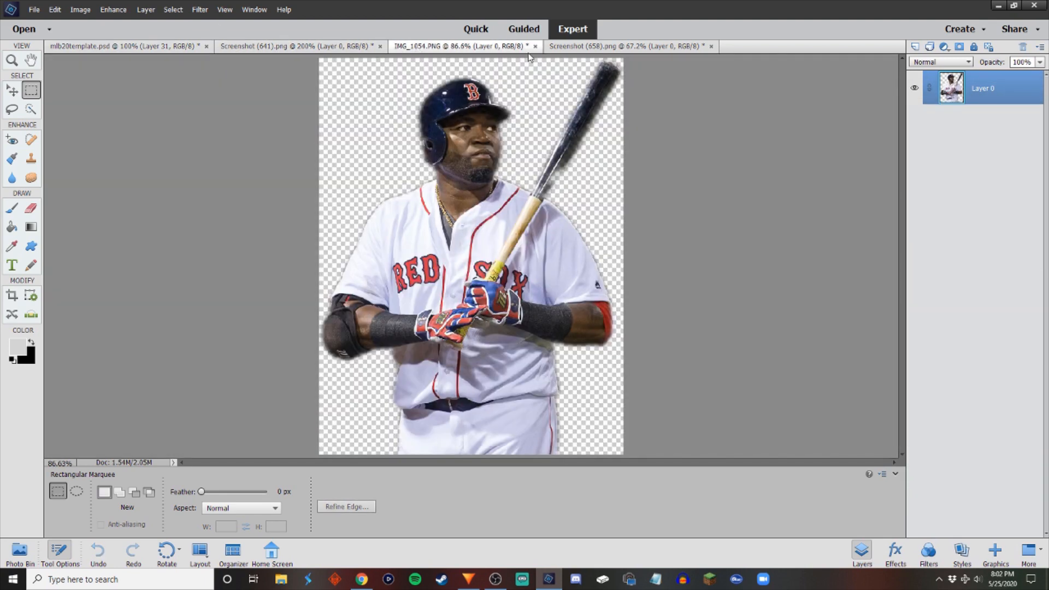
pyautogui.click(568, 47)
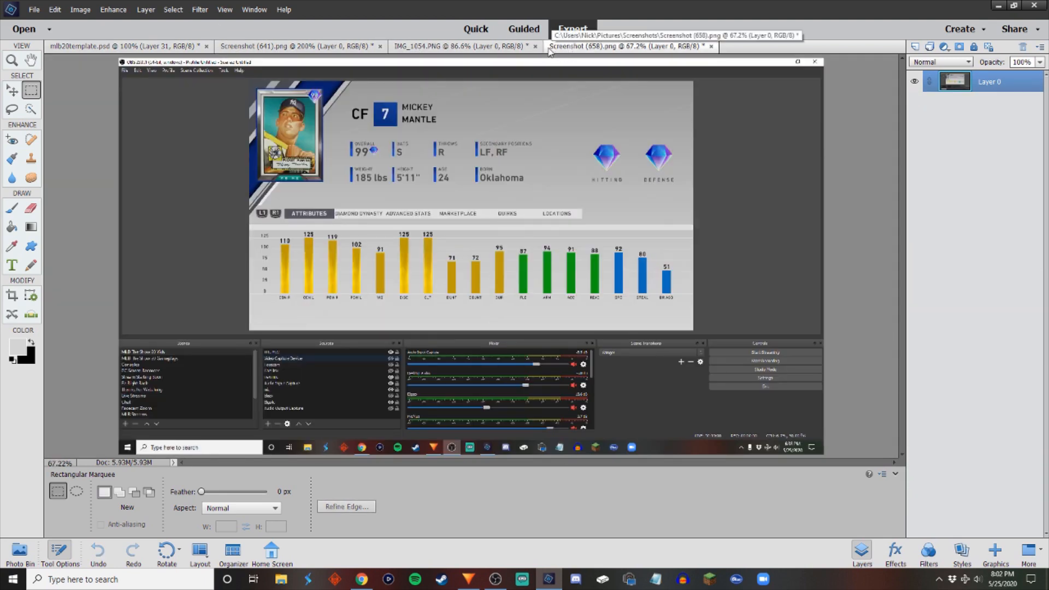
pyautogui.hotkey('ctrl', '=')
pyautogui.hotkey('ctrl', '=')
pyautogui.scroll(5, 233, 163)
pyautogui.scroll(4, 232, 164)
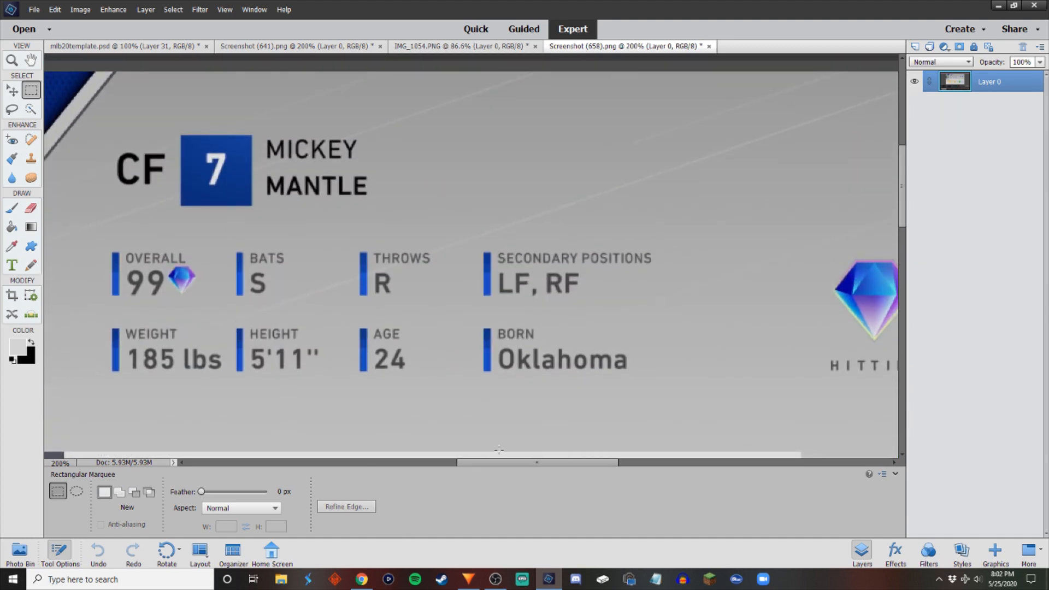
pyautogui.moveTo(495, 463); pyautogui.dragTo(409, 464)
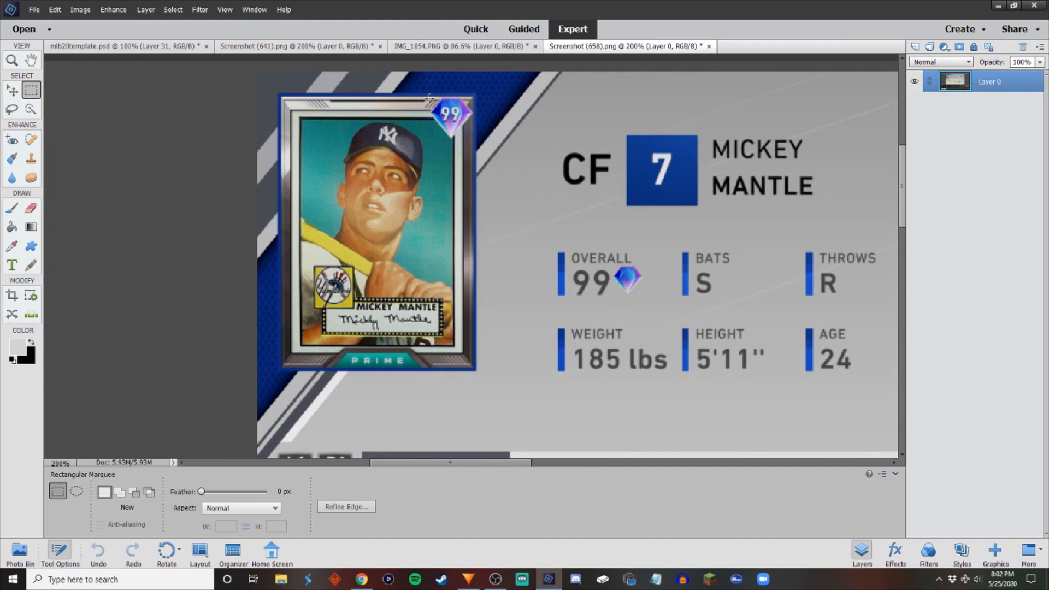
pyautogui.hotkey('ctrl', '=')
pyautogui.scroll(3, 424, 148)
pyautogui.hotkey('ctrl', '=')
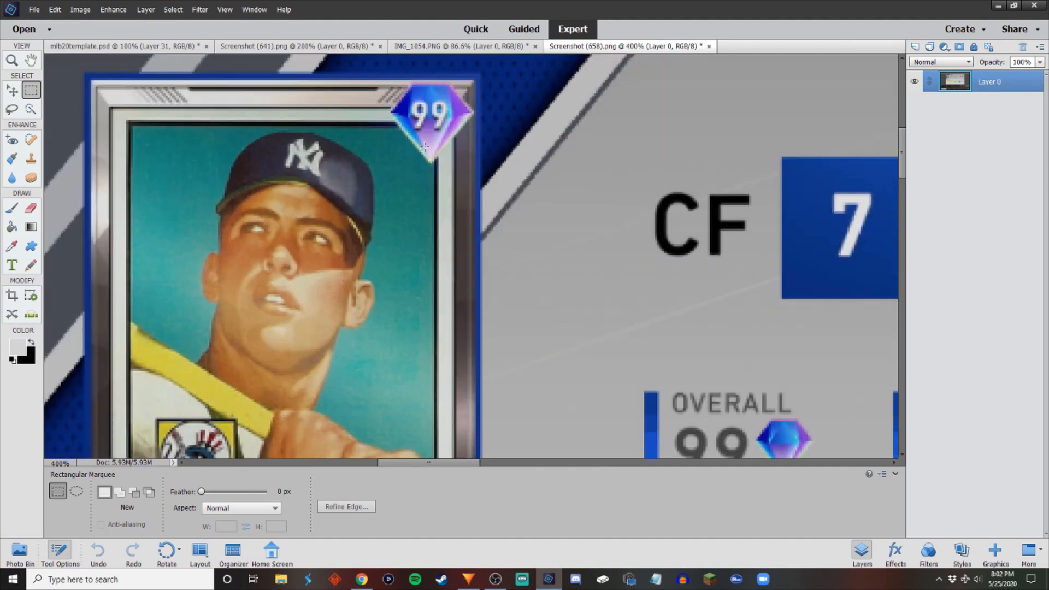
pyautogui.scroll(1, 423, 149)
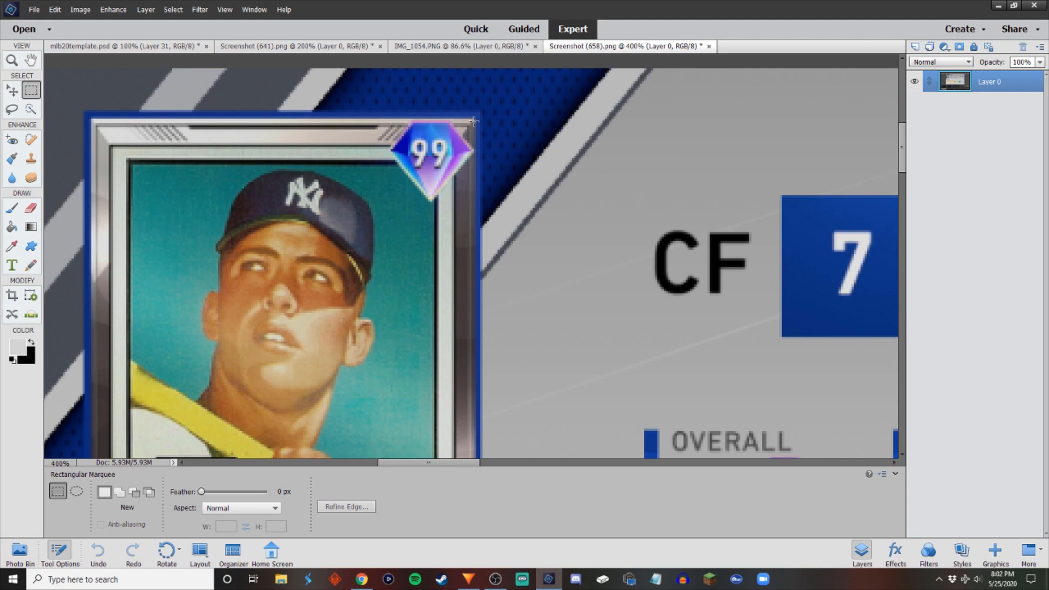
pyautogui.moveTo(474, 121); pyautogui.dragTo(391, 203)
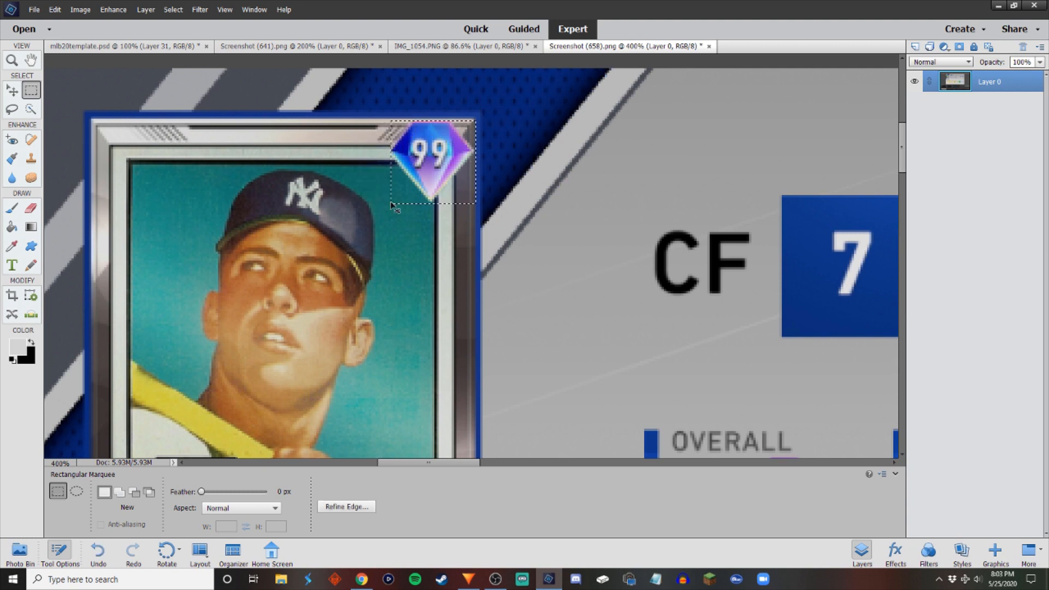
# Paste the copied 99 diamond badge into mlb20template.psd and enlarge it to about 744%.
pyautogui.click(139, 47)
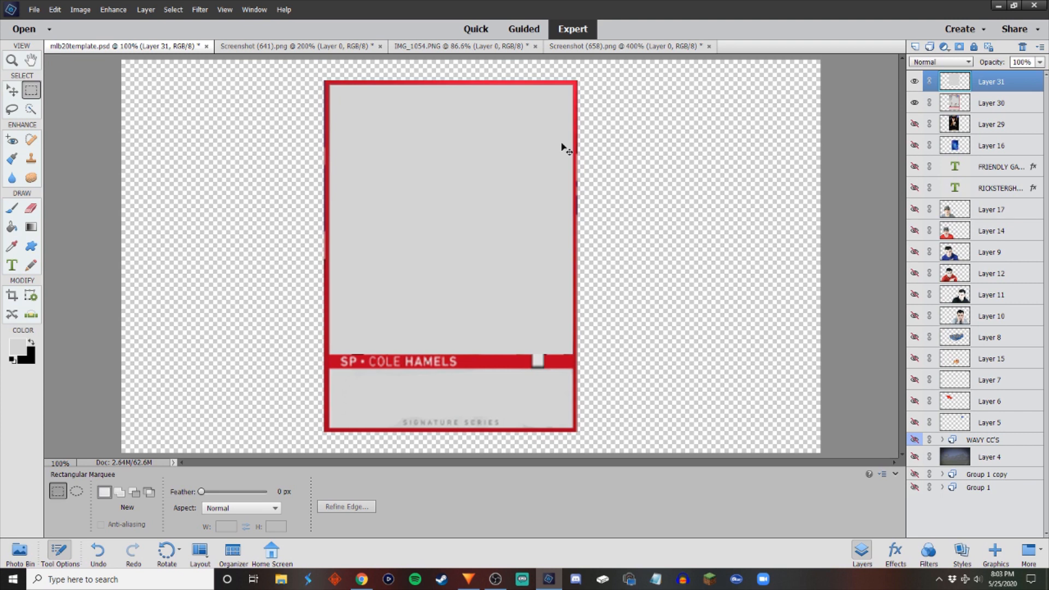
pyautogui.hotkey('ctrl', 'v')
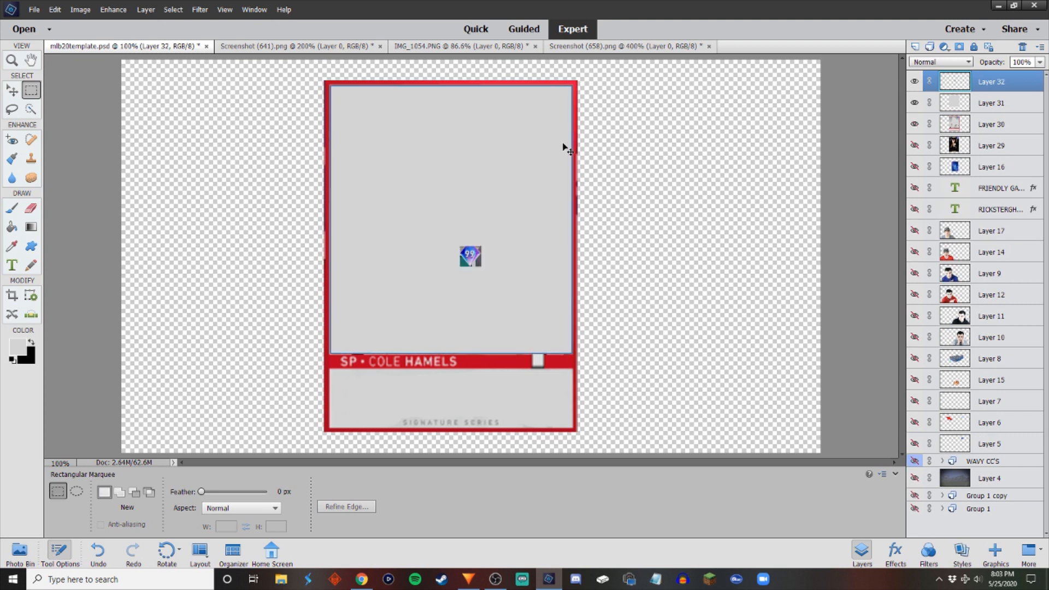
pyautogui.hotkey('ctrl', 't')
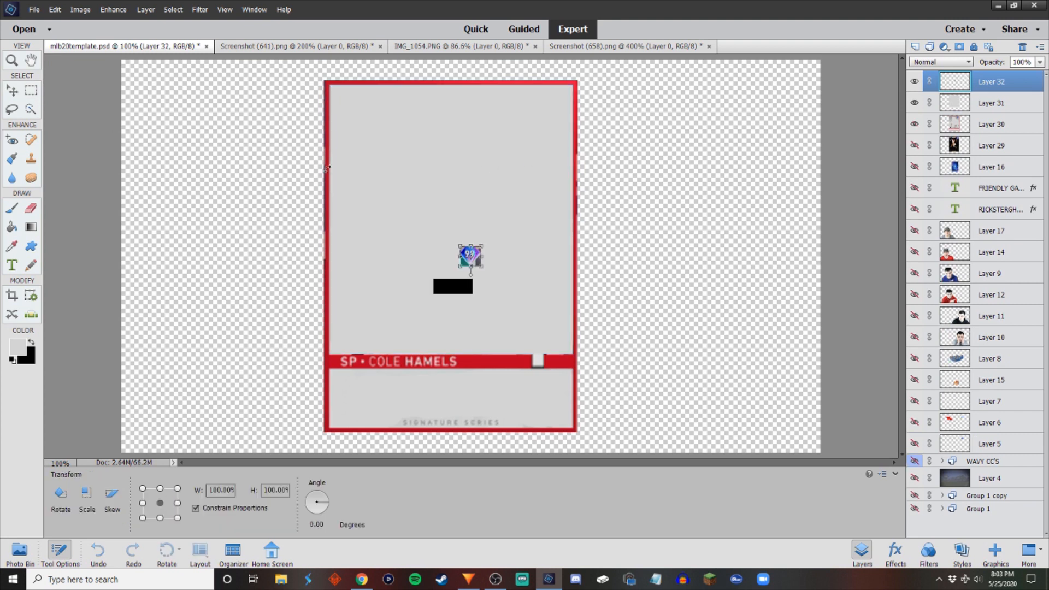
pyautogui.moveTo(482, 246); pyautogui.dragTo(620, 112)
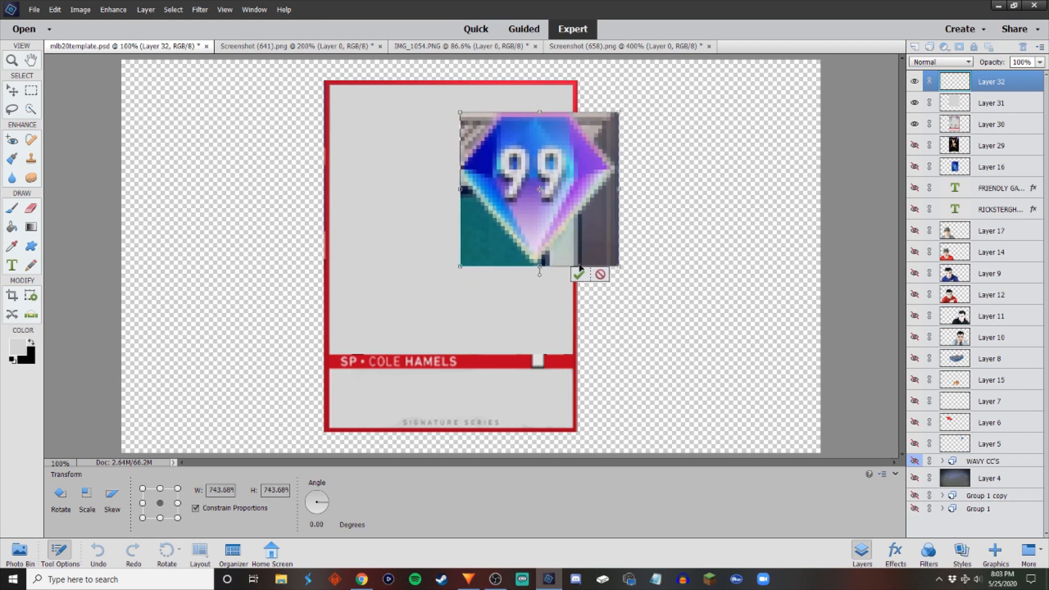
pyautogui.click(580, 276)
# Erase the leftover background around the 99 diamond with a 70 px eraser brush, redoing the upper-left corner stroke.
pyautogui.click(31, 209)
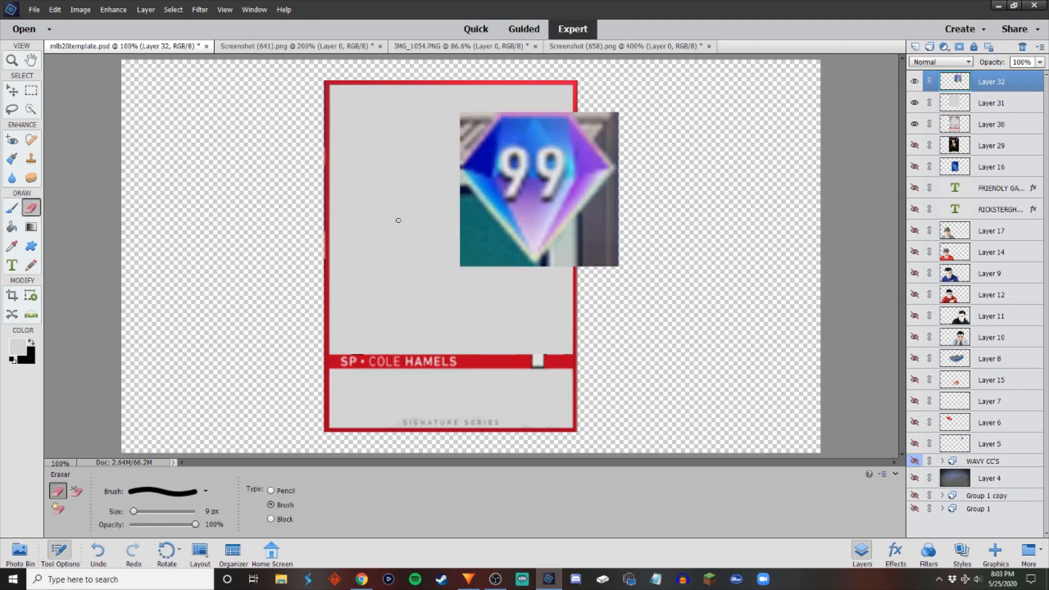
pyautogui.press(']')
pyautogui.press(']')
pyautogui.press(']')
pyautogui.press(']')
pyautogui.press(']')
pyautogui.press(']')
pyautogui.press(']')
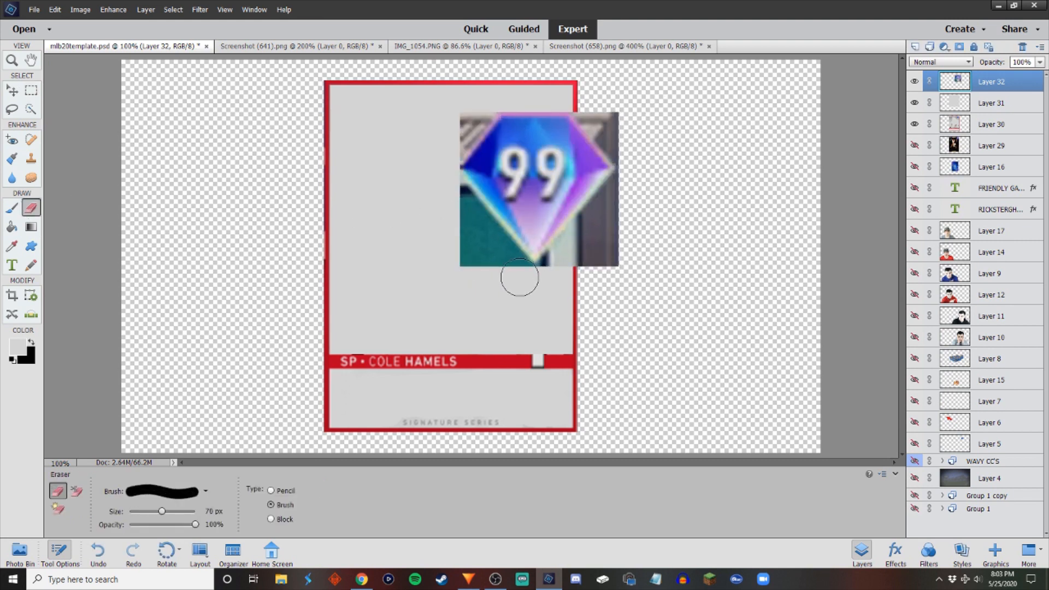
pyautogui.moveTo(507, 259)
pyautogui.mouseDown()
pyautogui.moveTo(469, 222)
pyautogui.moveTo(445, 176)
pyautogui.mouseUp()
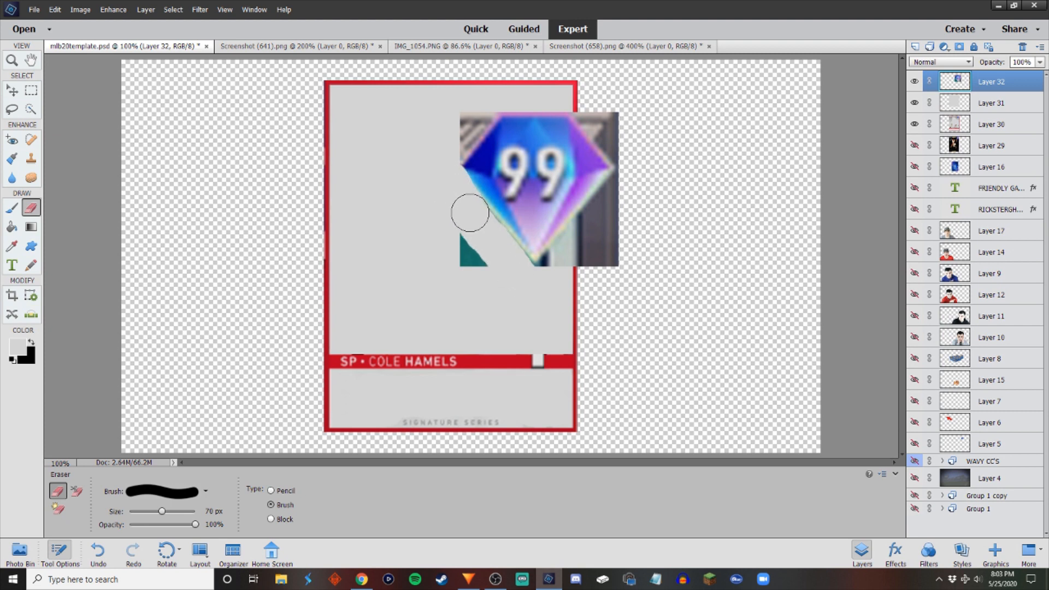
pyautogui.moveTo(523, 274)
pyautogui.mouseDown()
pyautogui.moveTo(448, 173)
pyautogui.moveTo(457, 254)
pyautogui.mouseUp()
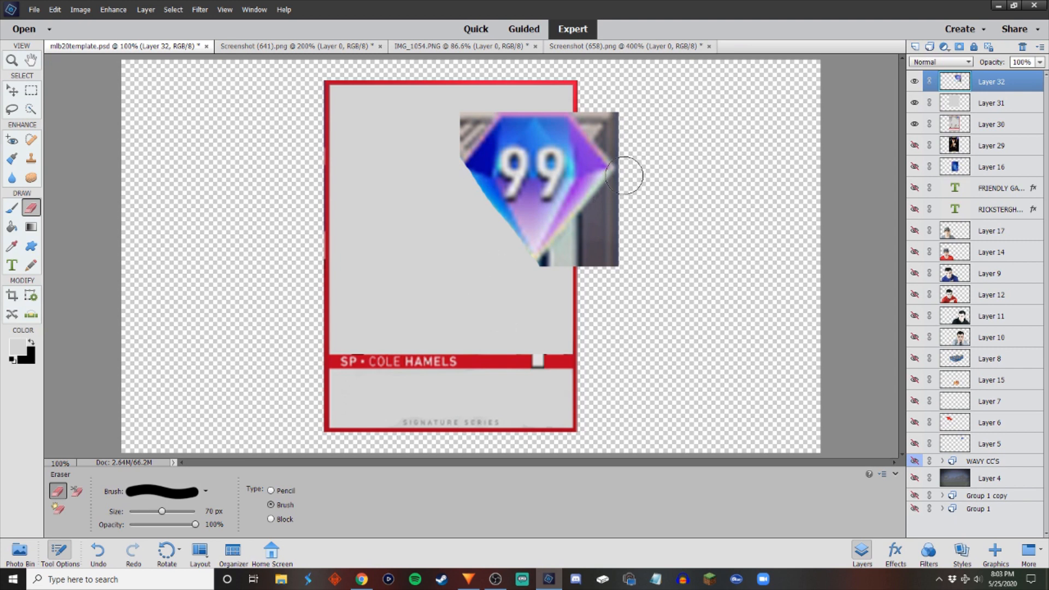
pyautogui.moveTo(624, 174)
pyautogui.mouseDown()
pyautogui.moveTo(603, 217)
pyautogui.moveTo(534, 275)
pyautogui.moveTo(602, 277)
pyautogui.moveTo(579, 281)
pyautogui.moveTo(633, 161)
pyautogui.moveTo(586, 98)
pyautogui.moveTo(627, 154)
pyautogui.moveTo(616, 183)
pyautogui.moveTo(628, 173)
pyautogui.moveTo(551, 260)
pyautogui.moveTo(518, 267)
pyautogui.mouseUp()
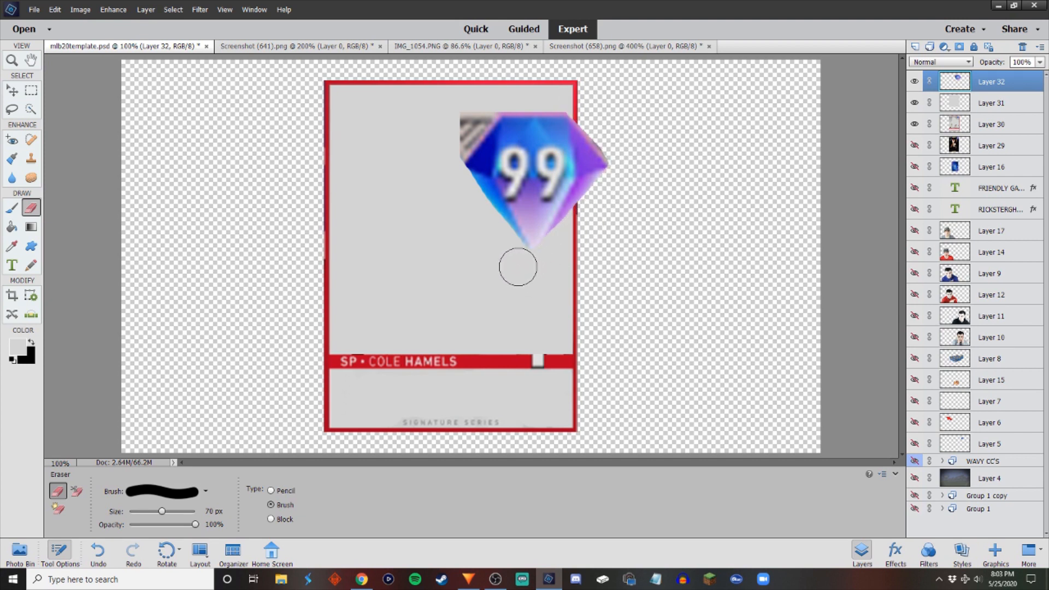
pyautogui.moveTo(493, 94); pyautogui.dragTo(441, 157)
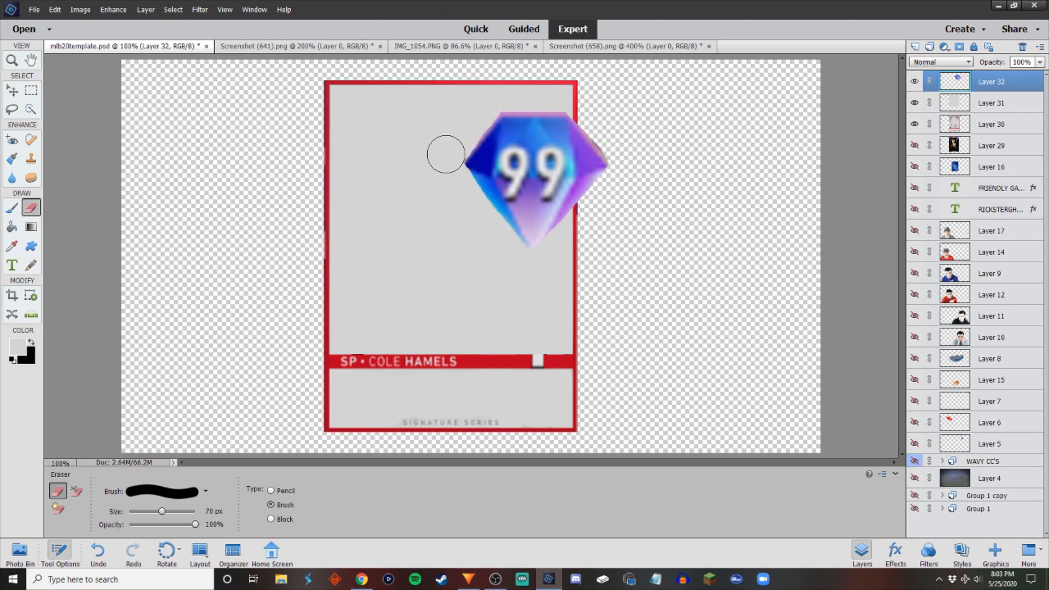
pyautogui.hotkey('ctrl', 'z')
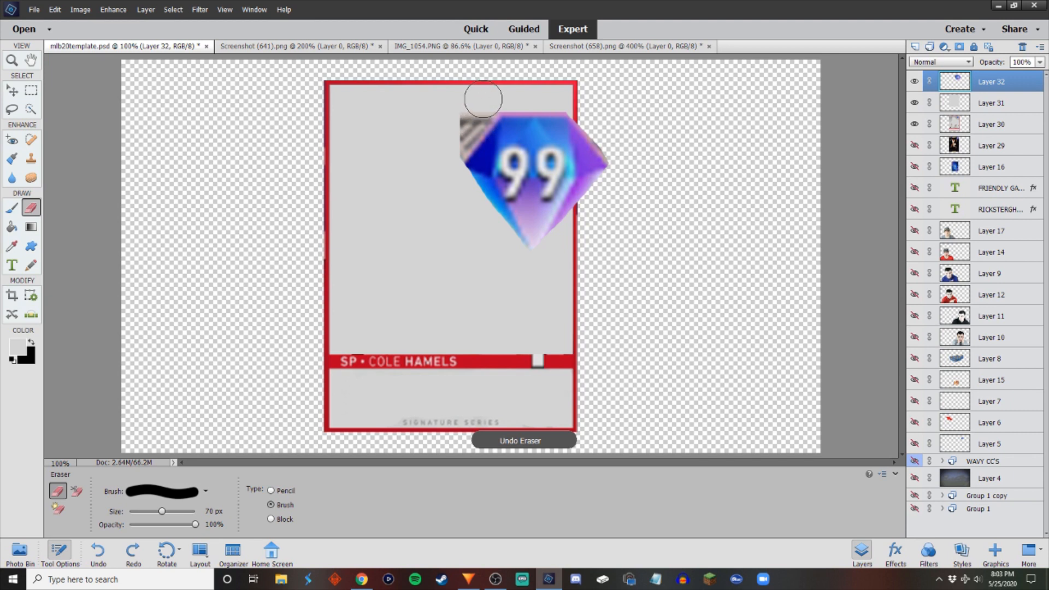
pyautogui.moveTo(480, 98)
pyautogui.mouseDown()
pyautogui.moveTo(450, 141)
pyautogui.moveTo(458, 133)
pyautogui.mouseUp()
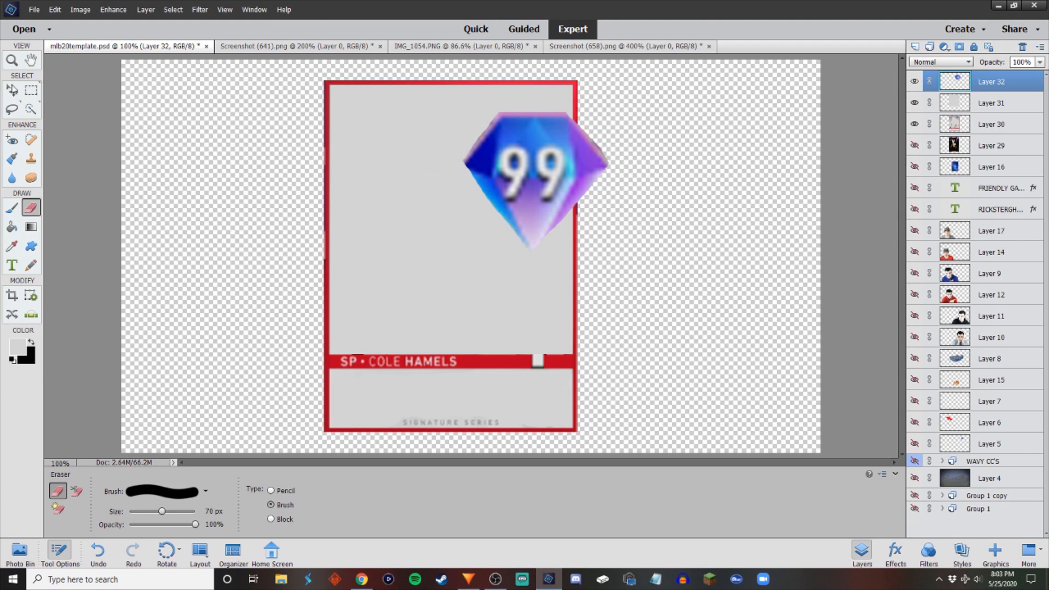
# Move the 99 diamond into the card's upper-right corner and scale it down to badge size.
pyautogui.click(12, 90)
pyautogui.moveTo(543, 162); pyautogui.dragTo(506, 137)
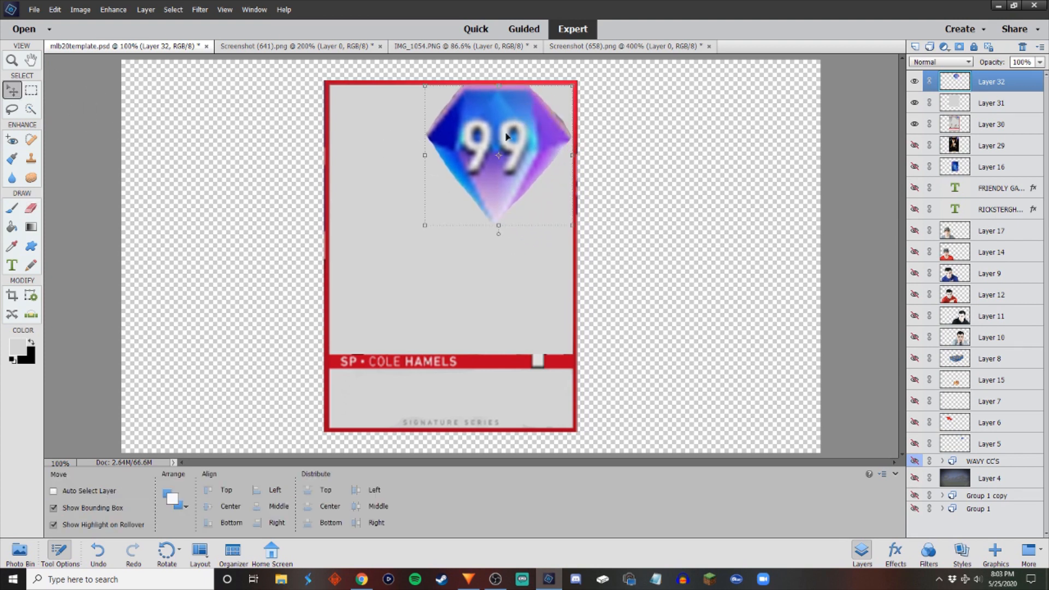
pyautogui.click(427, 226)
pyautogui.moveTo(422, 226); pyautogui.dragTo(509, 145)
pyautogui.click(532, 165)
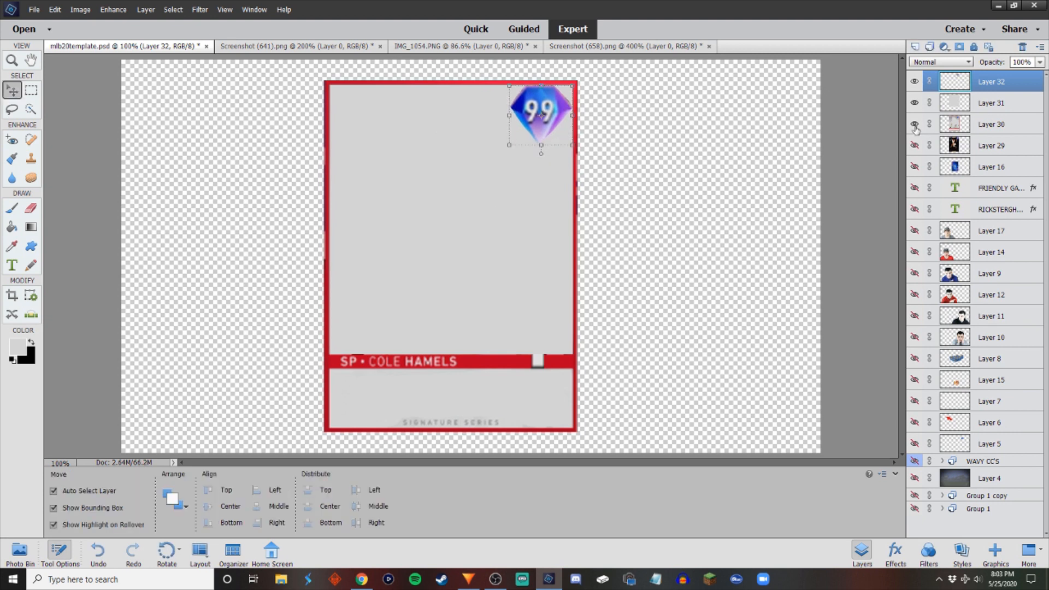
# Move Layer 31 beneath Layer 30 and set the opacity of the diamond badge on Layer 32 to 50%.
pyautogui.moveTo(1005, 110); pyautogui.dragTo(1006, 134)
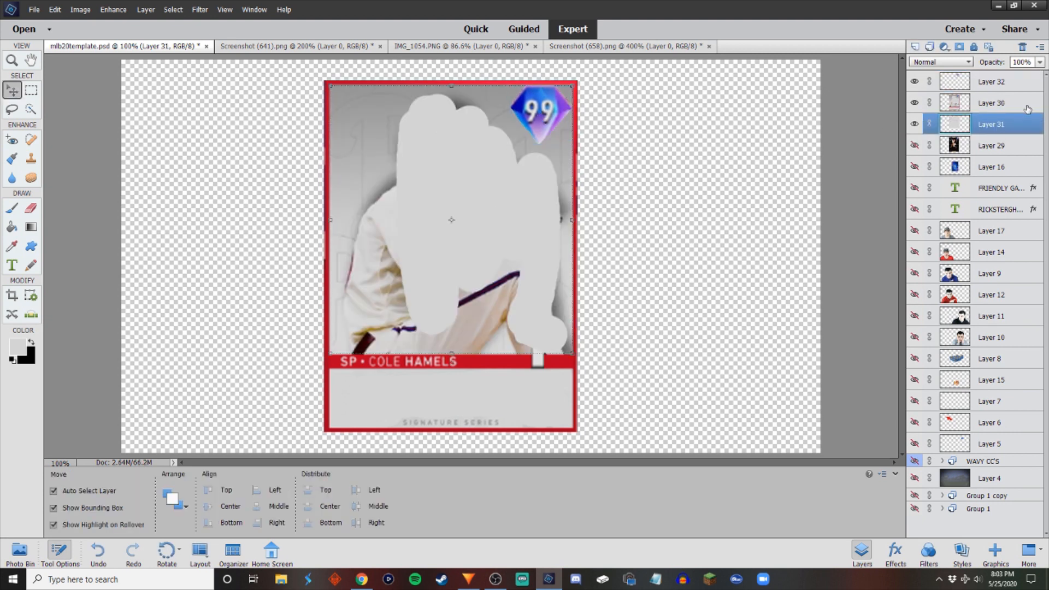
pyautogui.click(994, 105)
pyautogui.click(994, 84)
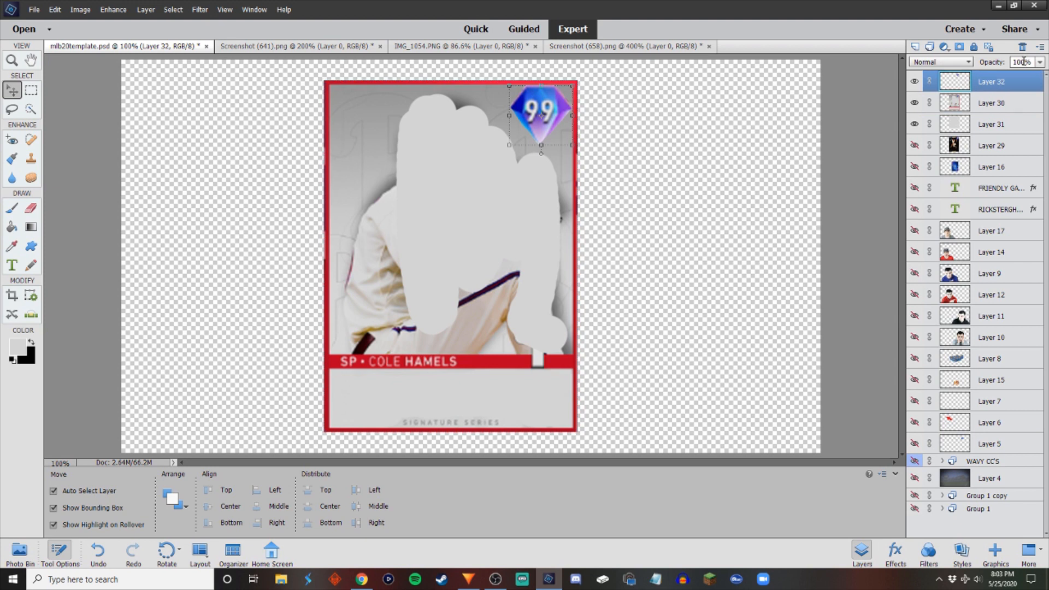
pyautogui.write('50')
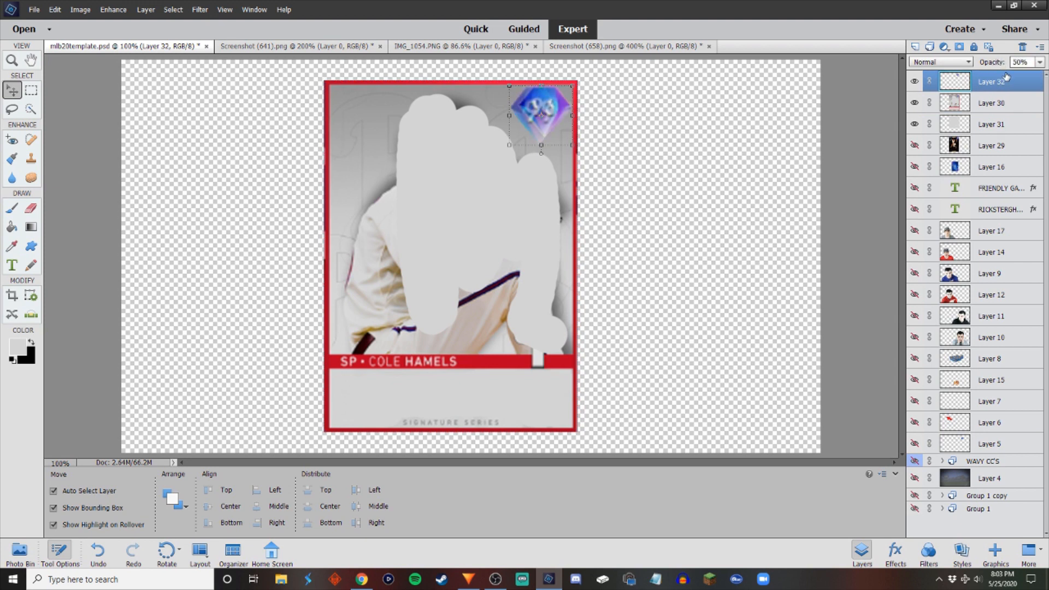
# Shrink the 99 diamond slightly to match the original badge beneath it and set its opacity to 100%.
pyautogui.click(516, 146)
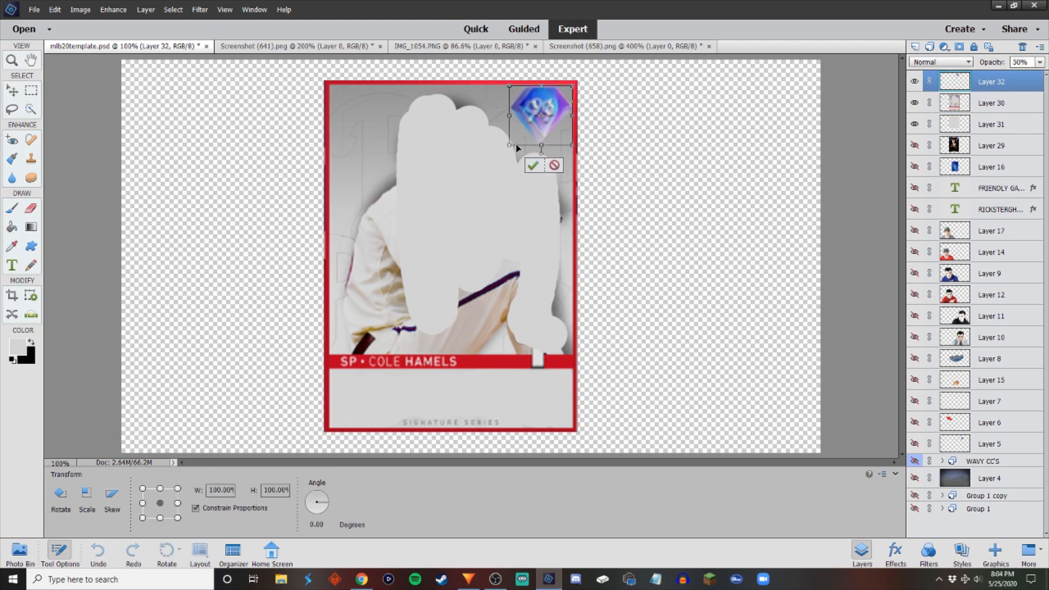
pyautogui.moveTo(508, 146); pyautogui.dragTo(517, 140)
pyautogui.click(534, 158)
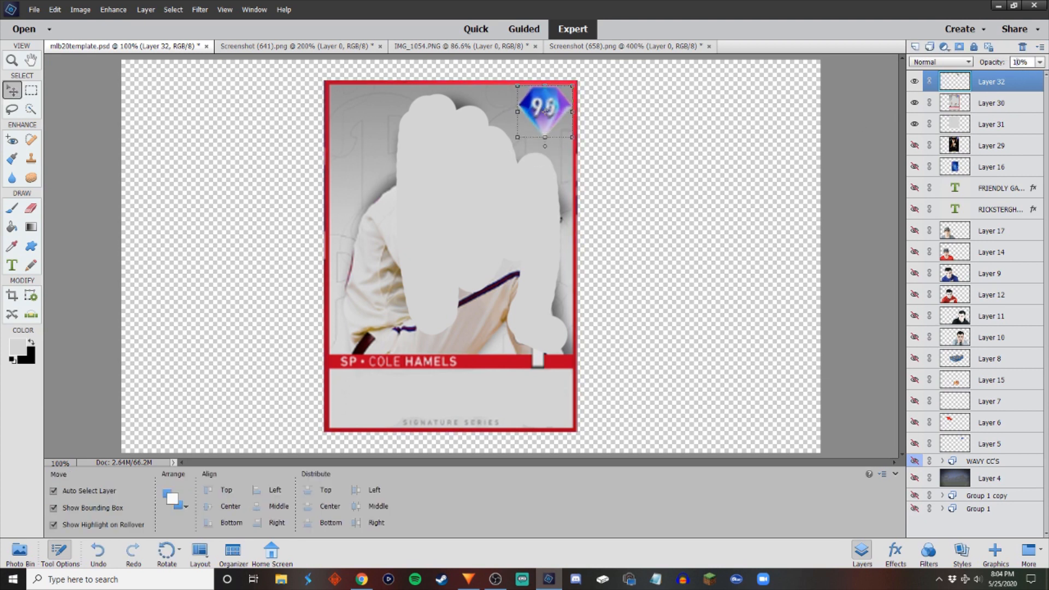
pyautogui.write('0')
# Move the grey Layer 31 back above Layer 30 and deselect the layers.
pyautogui.click(992, 107)
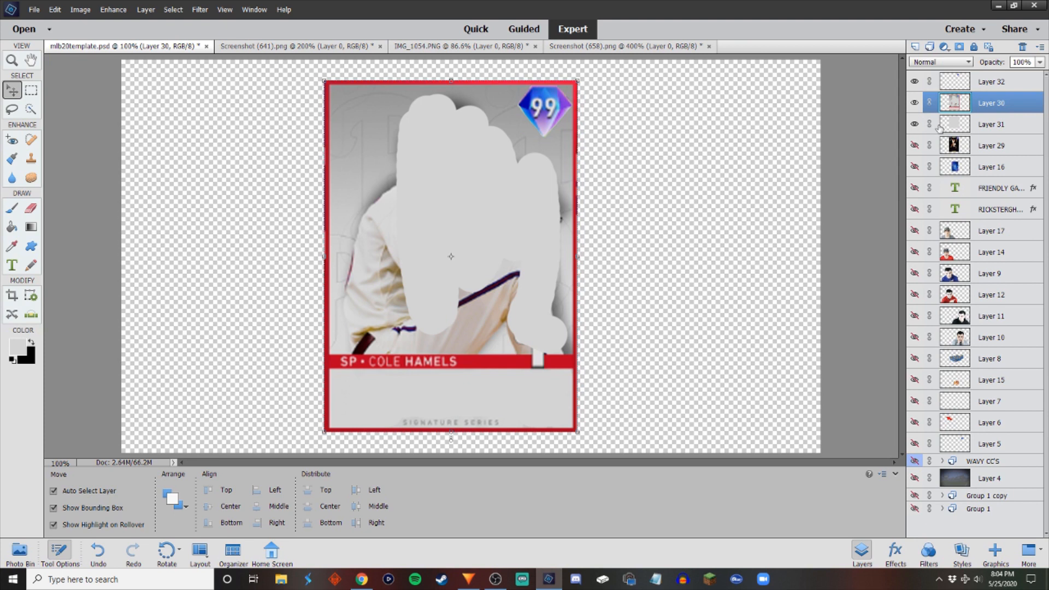
pyautogui.moveTo(990, 121); pyautogui.dragTo(989, 94)
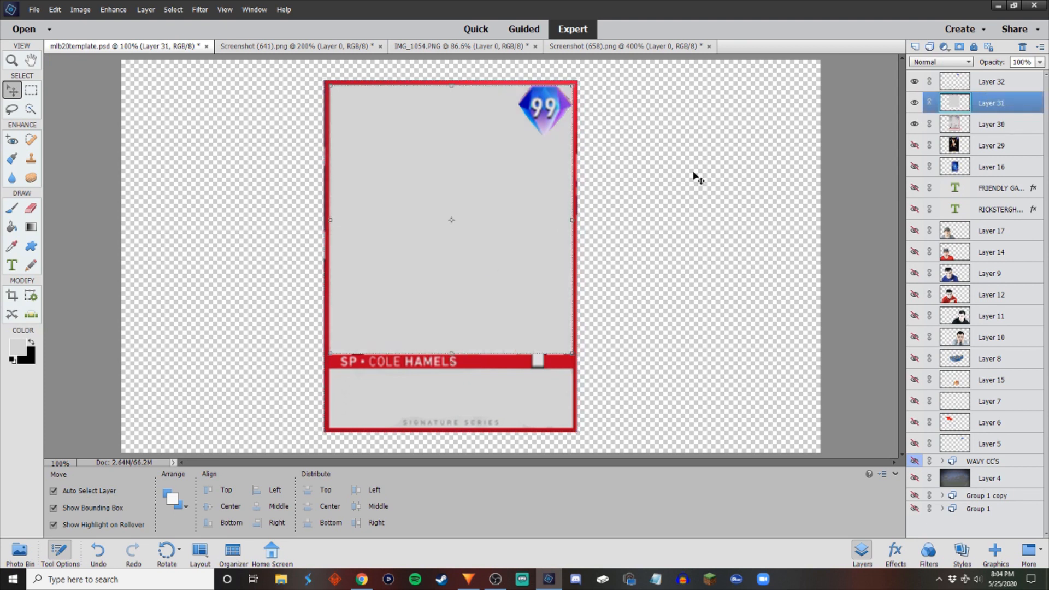
pyautogui.click(247, 190)
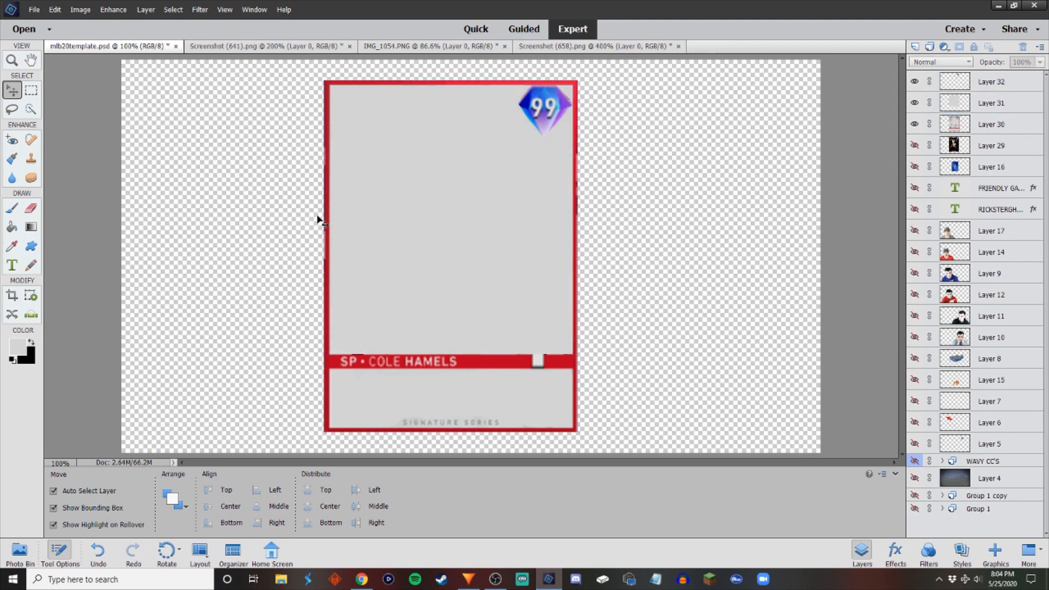
# Stretch the lower edge of the grey rectangle on Layer 31 slightly down over the red name band.
pyautogui.click(359, 234)
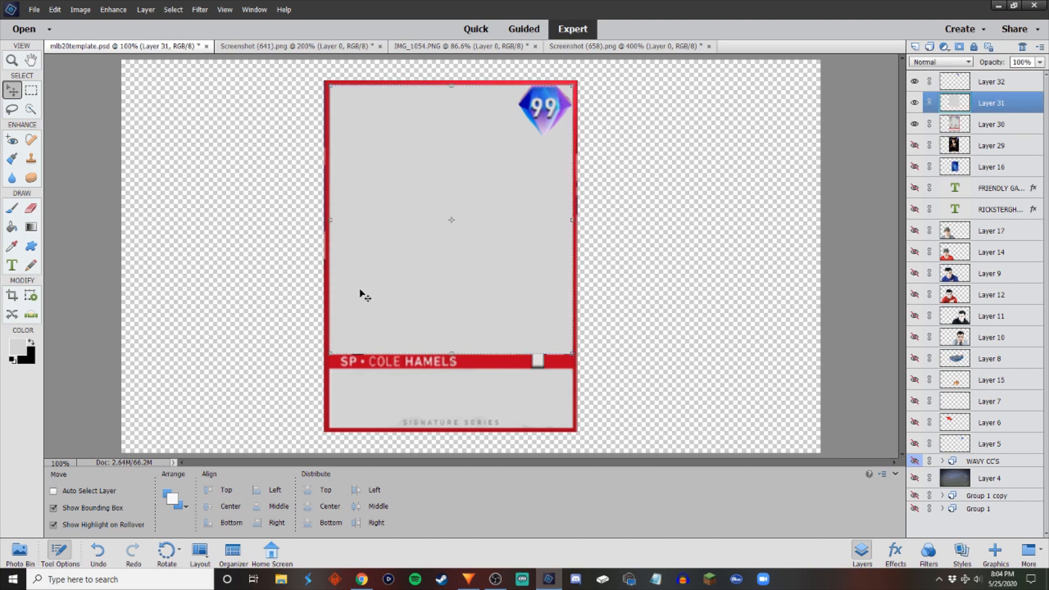
pyautogui.click(452, 355)
pyautogui.moveTo(452, 352); pyautogui.dragTo(452, 356)
pyautogui.click(533, 366)
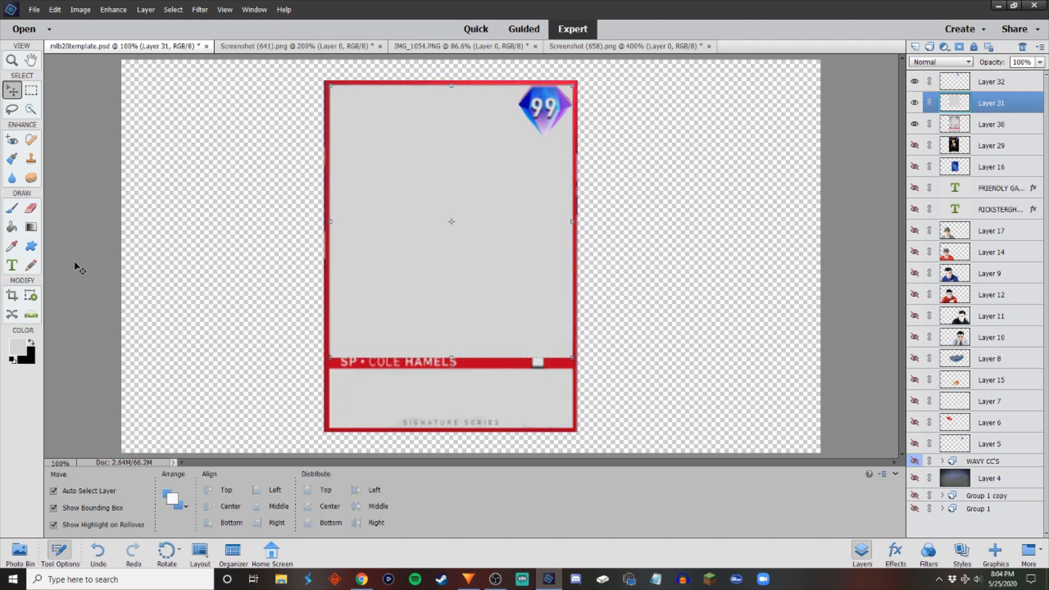
# Select a rectangular strip across the red name band and trim the overlapping grey lower edge of Layer 31.
pyautogui.click(31, 91)
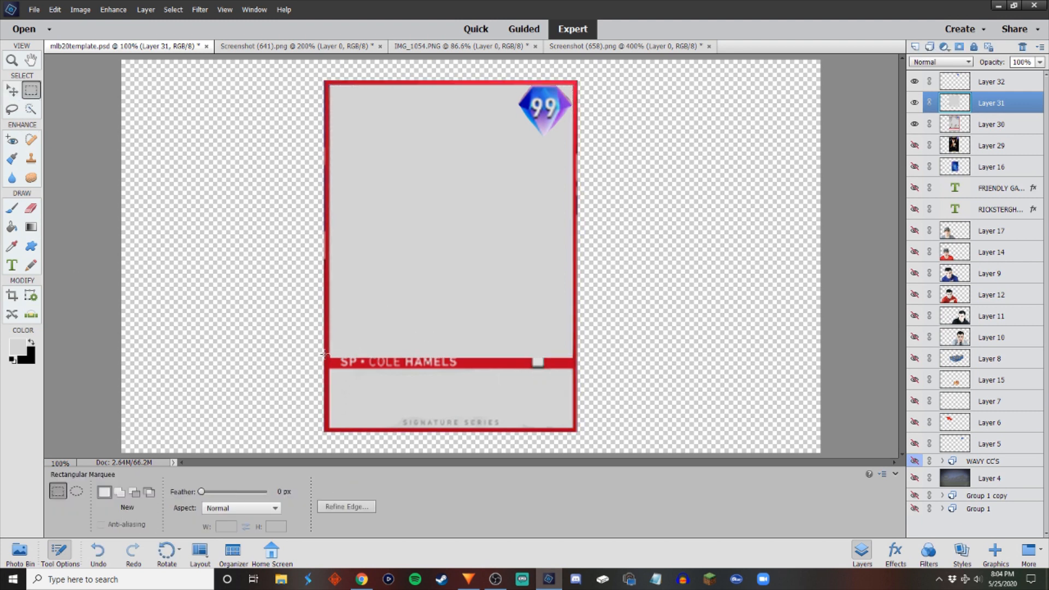
pyautogui.moveTo(326, 356); pyautogui.dragTo(596, 399)
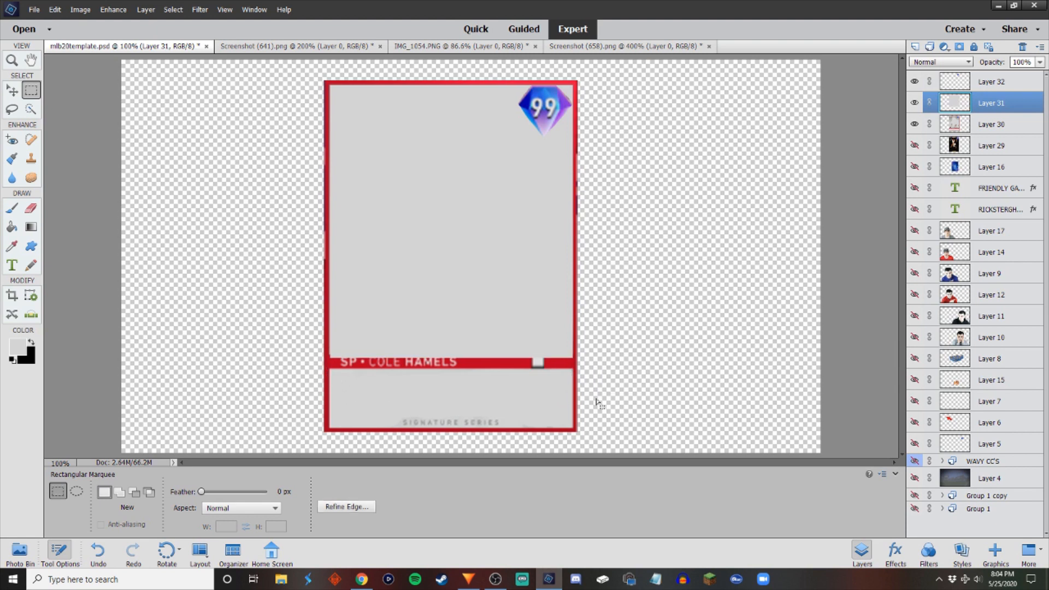
pyautogui.hotkey('ctrl', 'd')
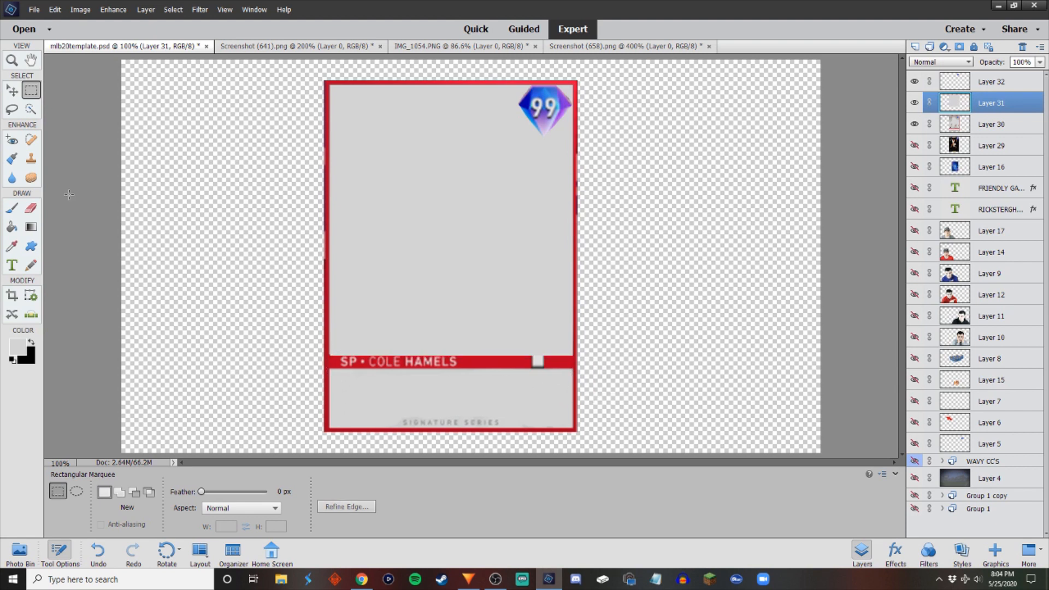
# Paint over the old player name and white square in the name band with a 15 px brush in the band's sampled red.
pyautogui.click(12, 249)
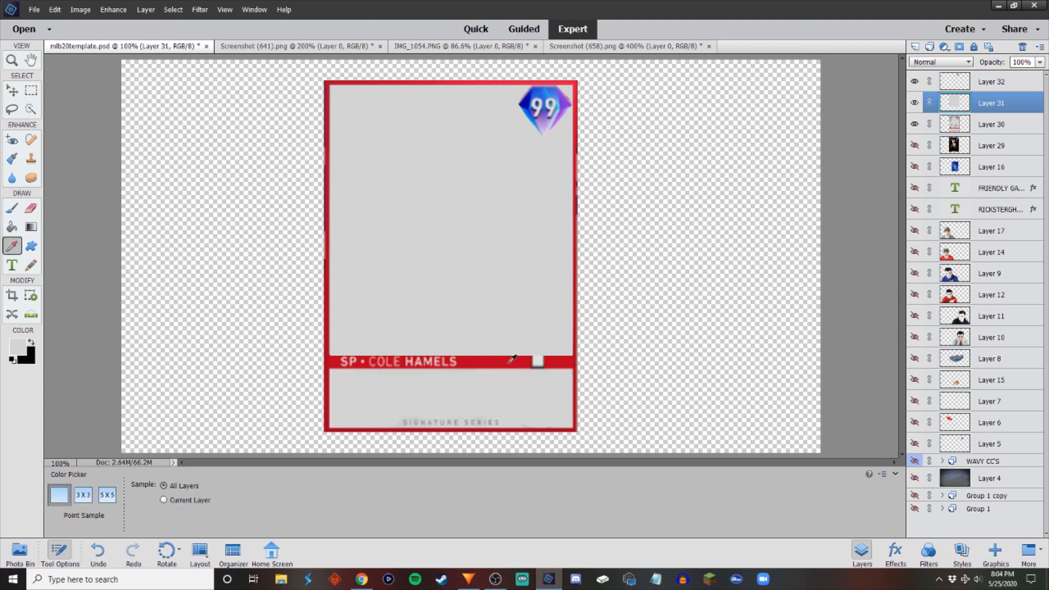
pyautogui.click(13, 207)
pyautogui.hotkey('ctrl', '+')
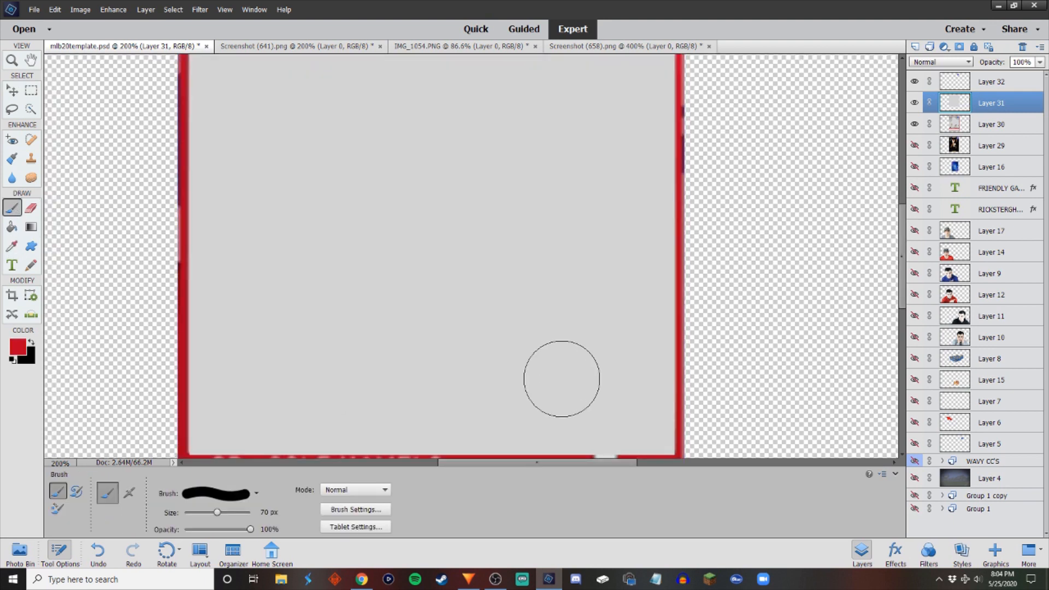
pyautogui.scroll(-5, 563, 377)
pyautogui.press('[')
pyautogui.press('[')
pyautogui.press('[')
pyautogui.press('[')
pyautogui.press('[')
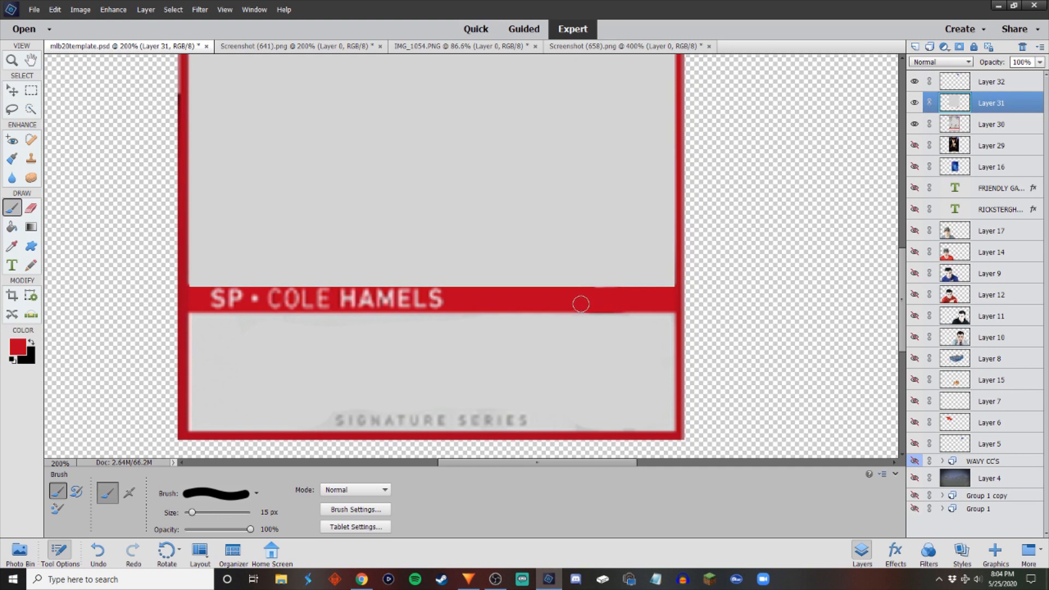
pyautogui.moveTo(581, 305); pyautogui.dragTo(376, 296)
pyautogui.hotkey('ctrl', 'z')
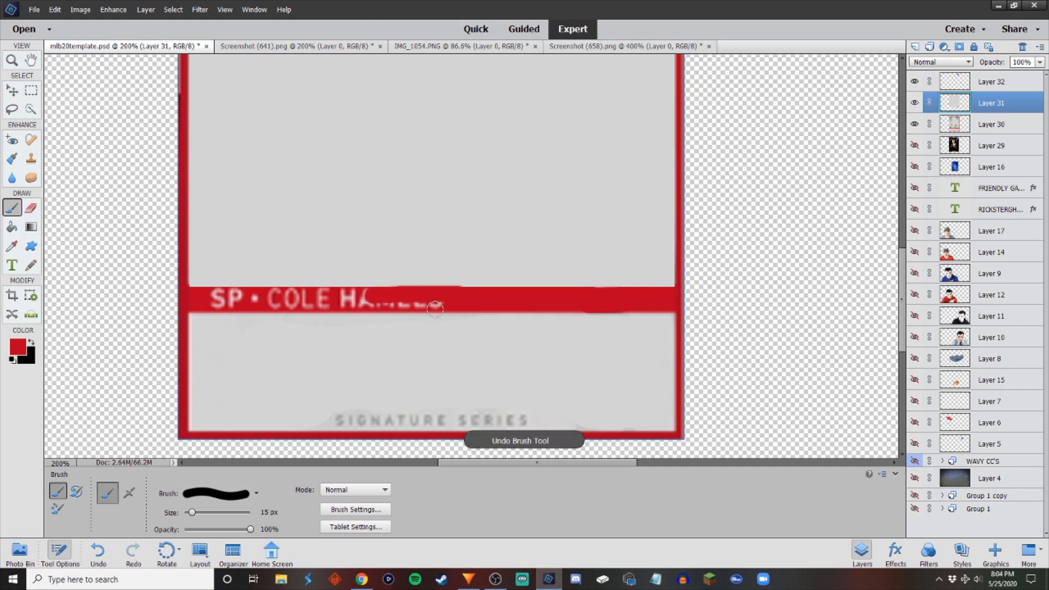
pyautogui.moveTo(446, 300)
pyautogui.mouseDown()
pyautogui.moveTo(204, 300)
pyautogui.moveTo(443, 295)
pyautogui.moveTo(372, 293)
pyautogui.mouseUp()
pyautogui.hotkey('ctrl', 'z')
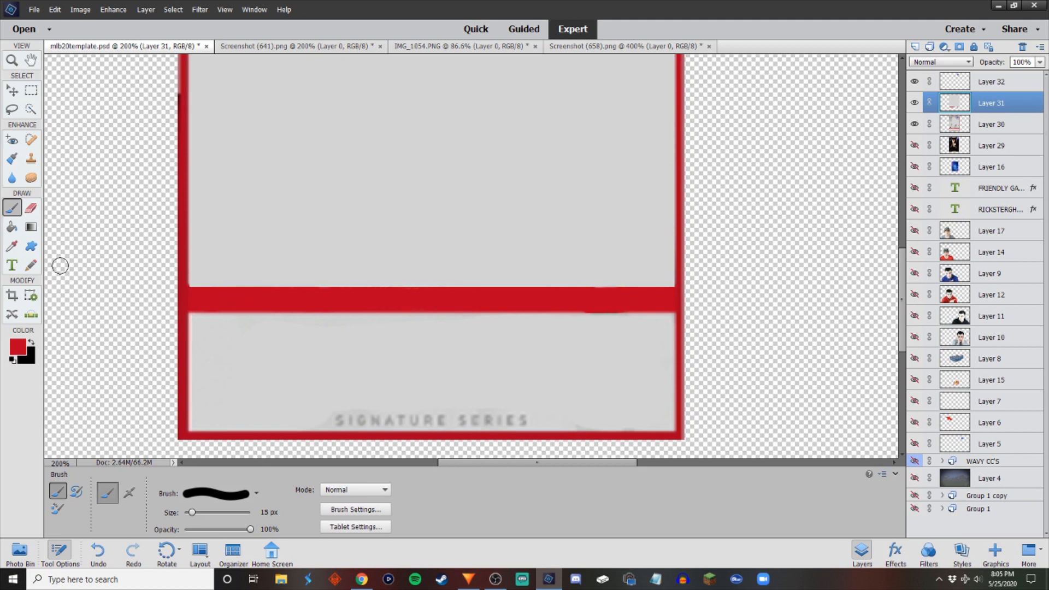
# Add a horizontal text layer reading "1bDAVID ORTIZ" at the red name band.
pyautogui.click(11, 266)
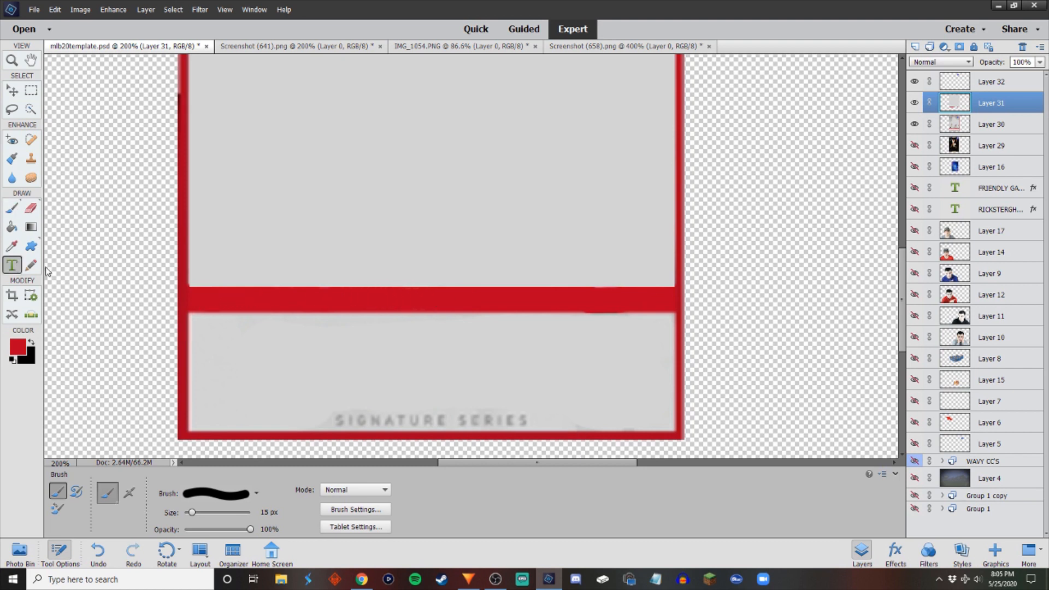
pyautogui.click(253, 298)
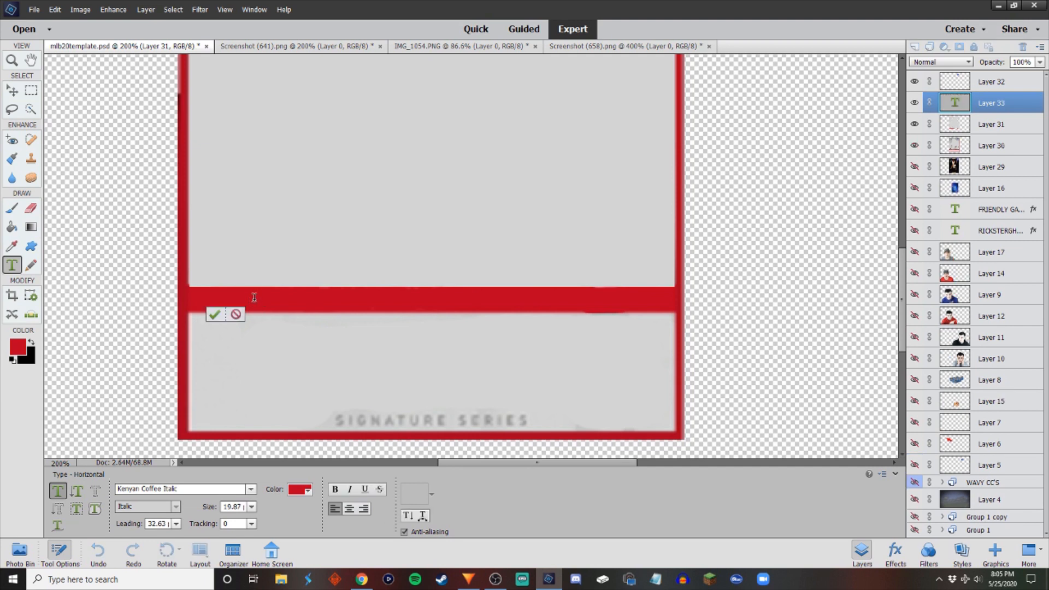
pyautogui.write('RO')
pyautogui.write('YI')
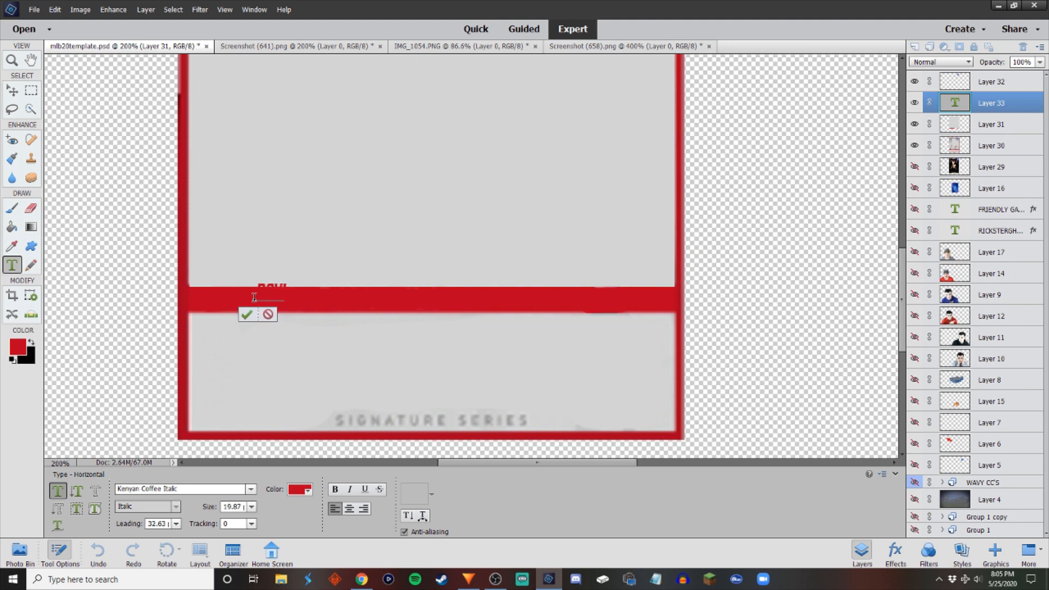
pyautogui.write('D ORTIZ')
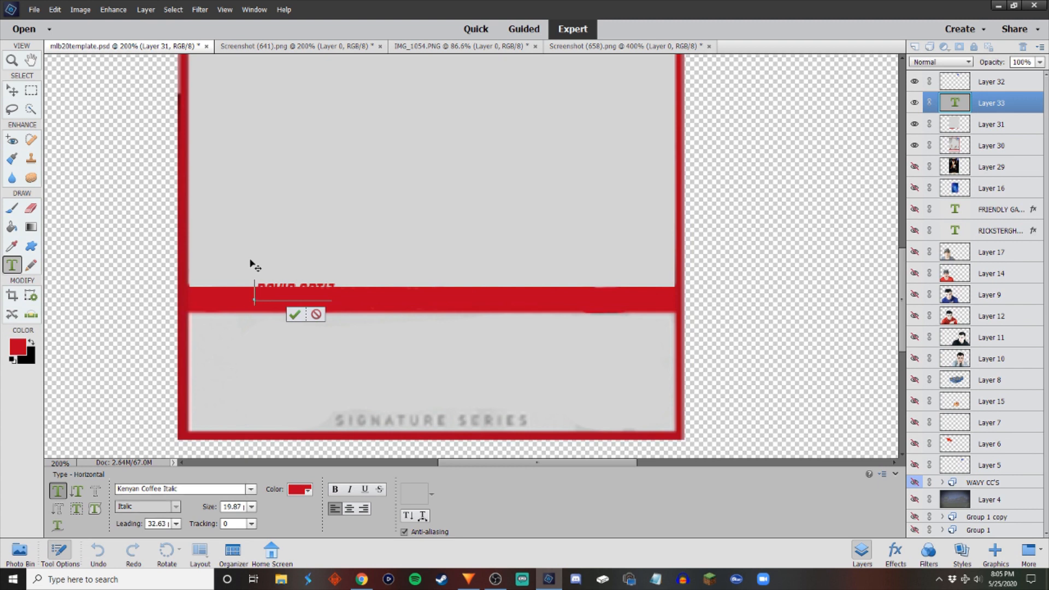
pyautogui.write('11')
# Set the font of the "1bDAVID ORTIZ" text to Arial Regular.
pyautogui.tripleClick(285, 287)
pyautogui.click(254, 490)
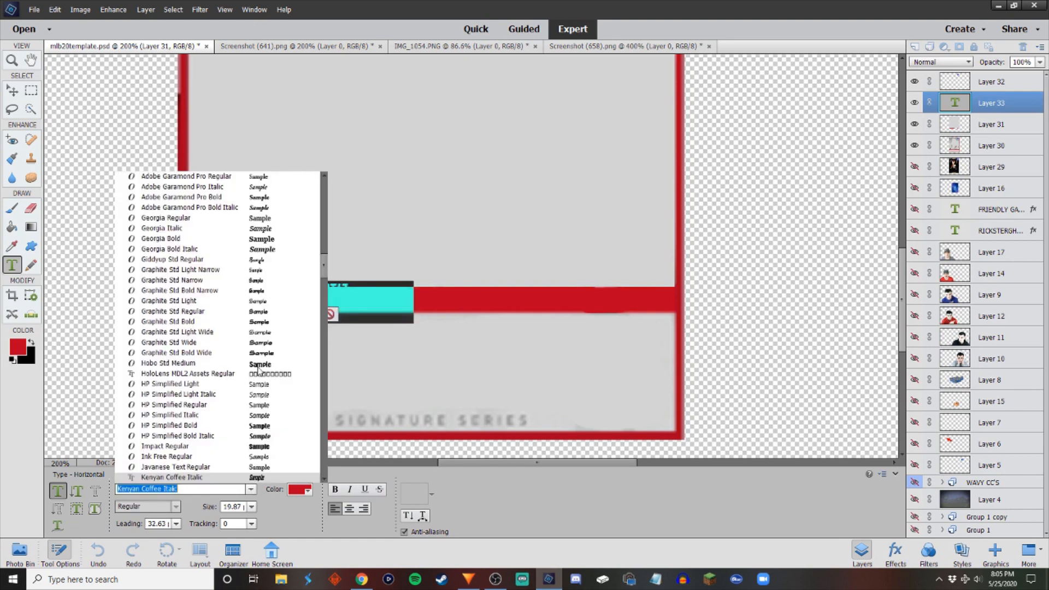
pyautogui.scroll(13, 259, 286)
pyautogui.moveTo(339, 223); pyautogui.dragTo(348, 176)
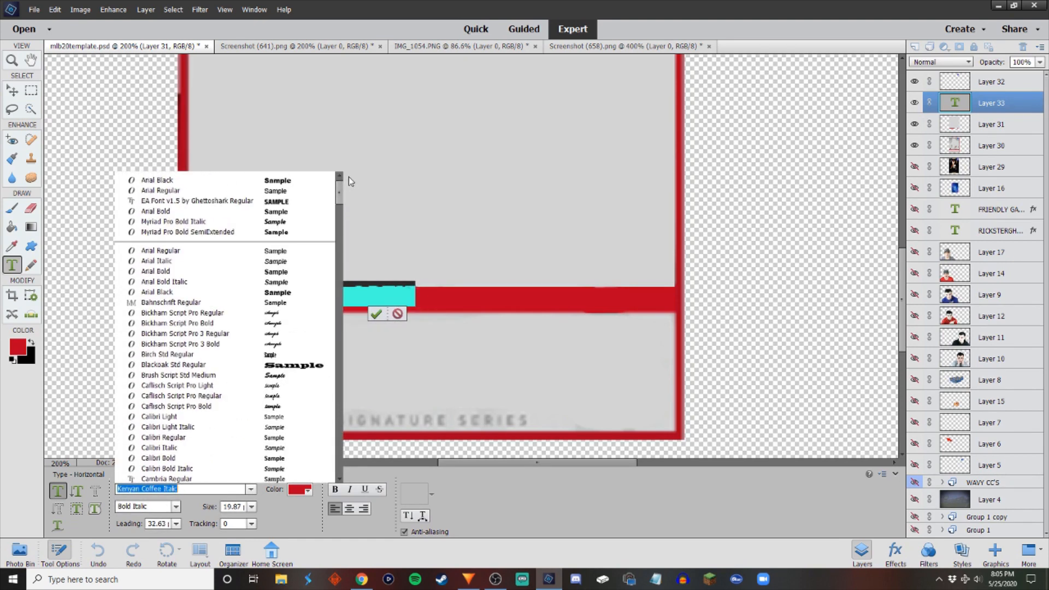
pyautogui.click(283, 192)
pyautogui.click(374, 316)
pyautogui.press('v')
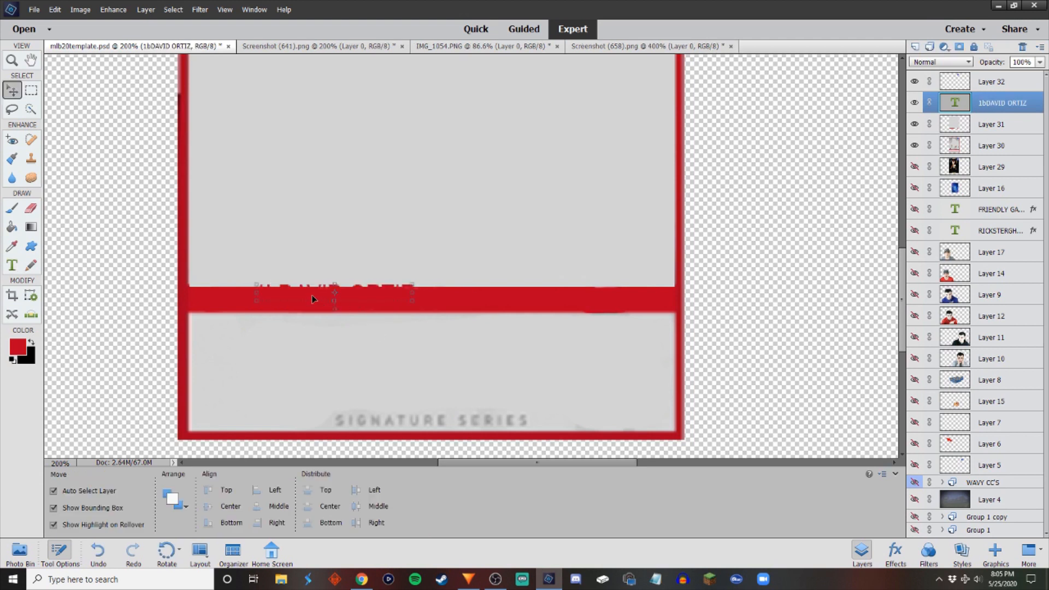
# Move the name text to the start of the red band and colour it white.
pyautogui.moveTo(312, 299); pyautogui.dragTo(255, 299)
pyautogui.doubleClick(255, 299)
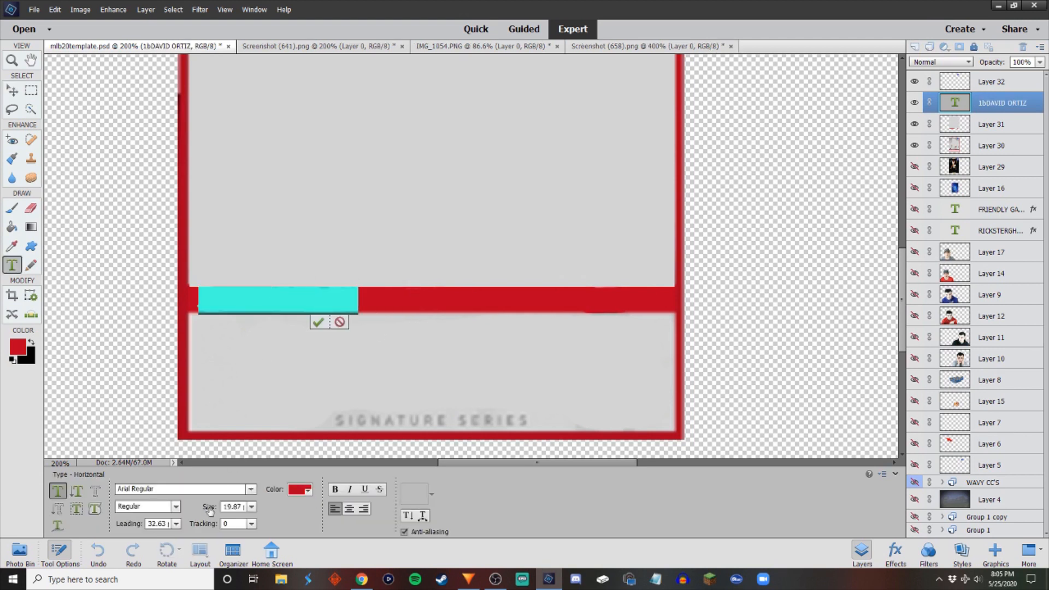
pyautogui.click(300, 490)
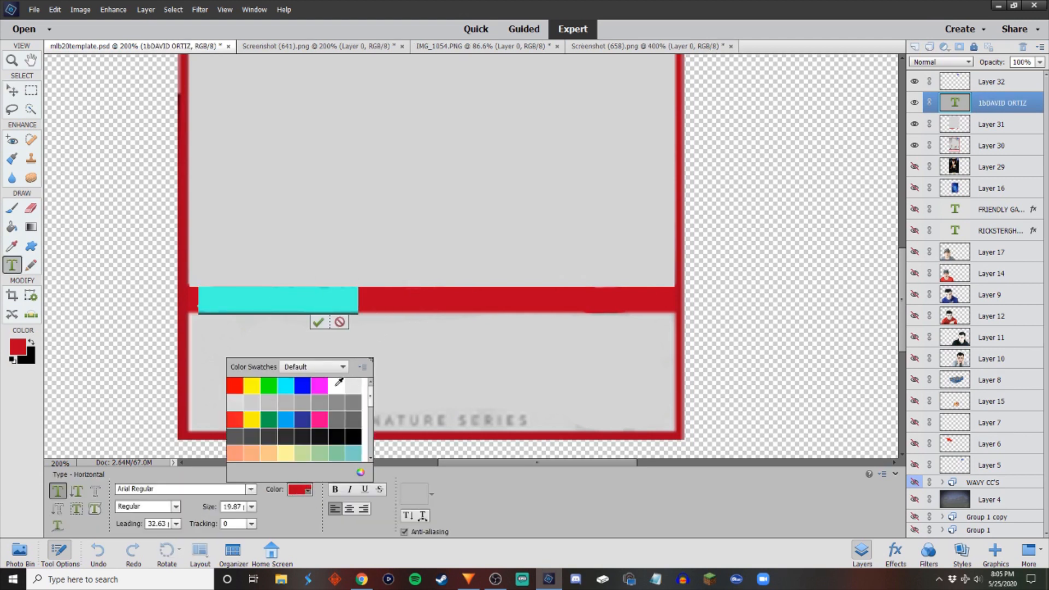
pyautogui.click(336, 385)
pyautogui.click(318, 322)
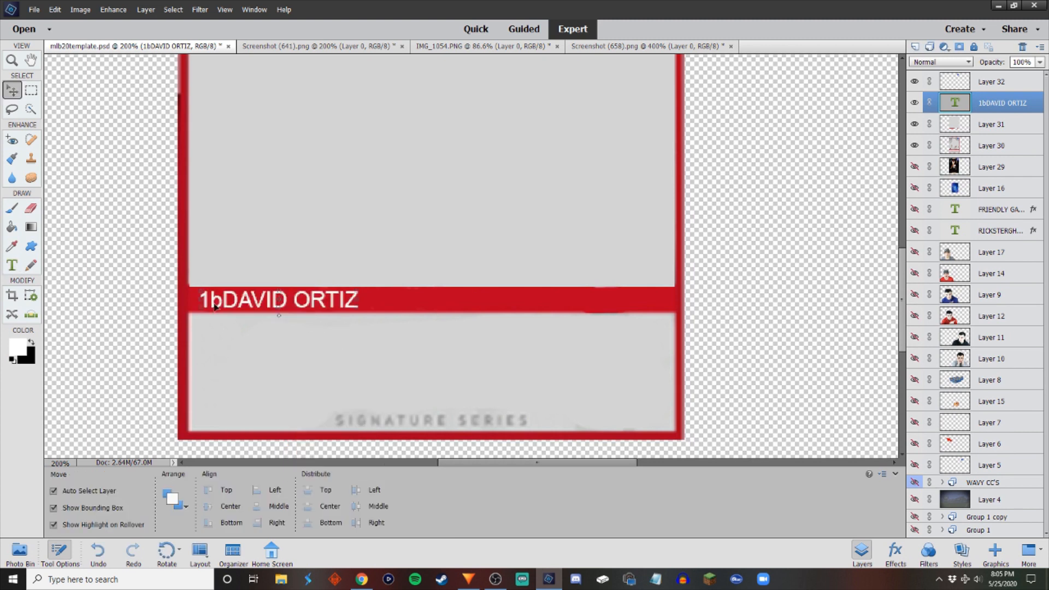
# Change the lowercase b to a capital B and leave a two-space gap so the text reads "1B DAVID ORTIZ".
pyautogui.doubleClick(217, 302)
pyautogui.click(221, 301)
pyautogui.moveTo(219, 300); pyautogui.dragTo(215, 300)
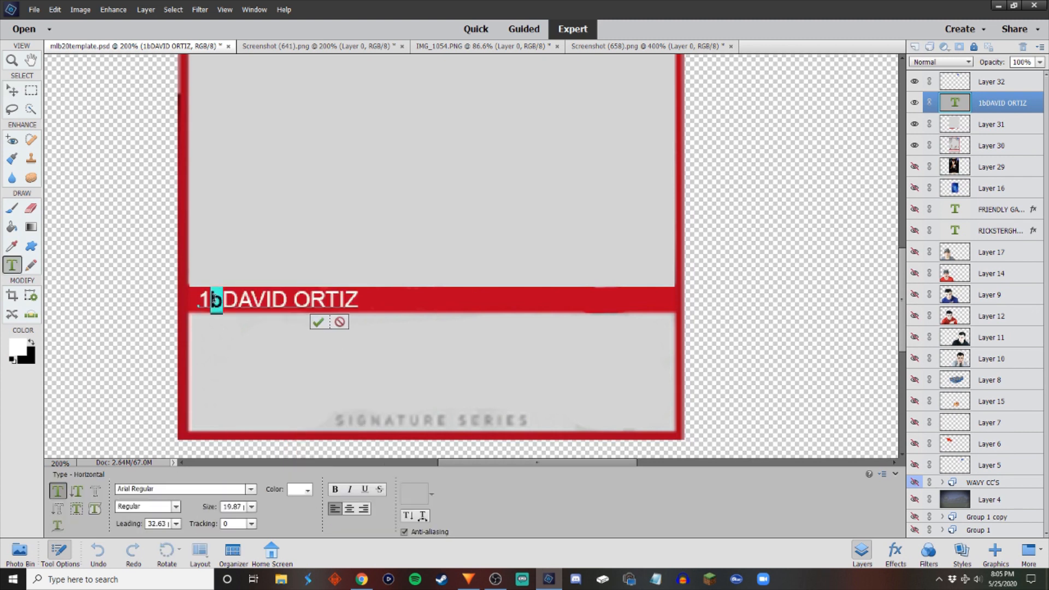
pyautogui.click(214, 299)
pyautogui.press('BackSpace')
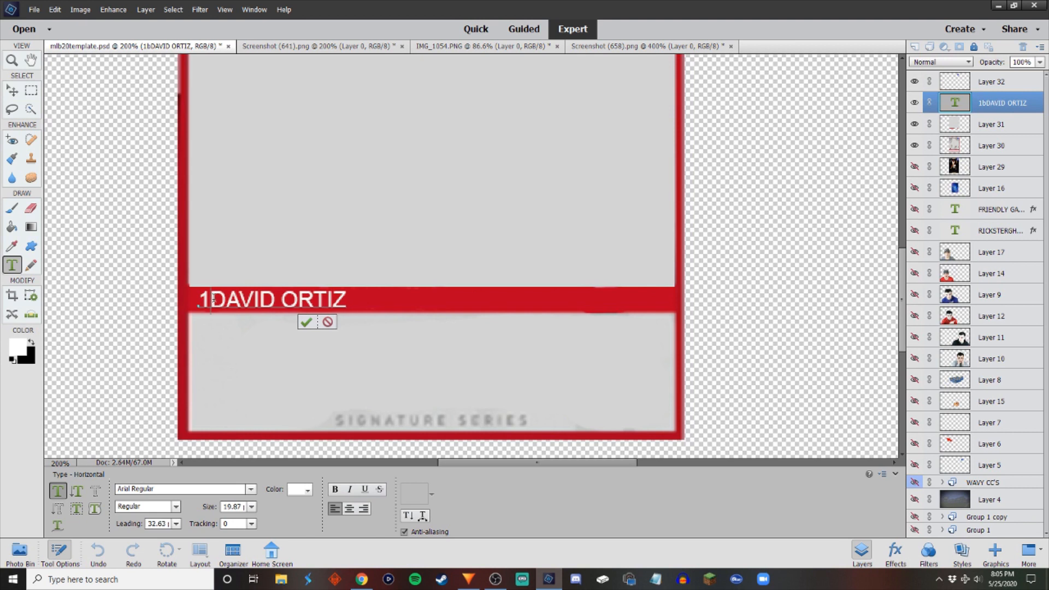
pyautogui.write('B')
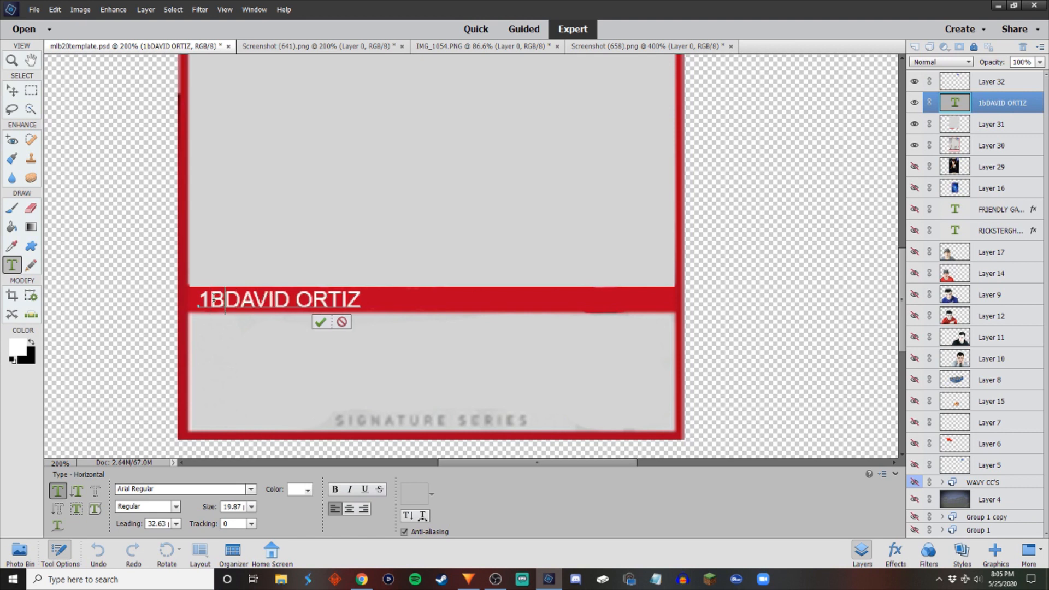
pyautogui.write(':')
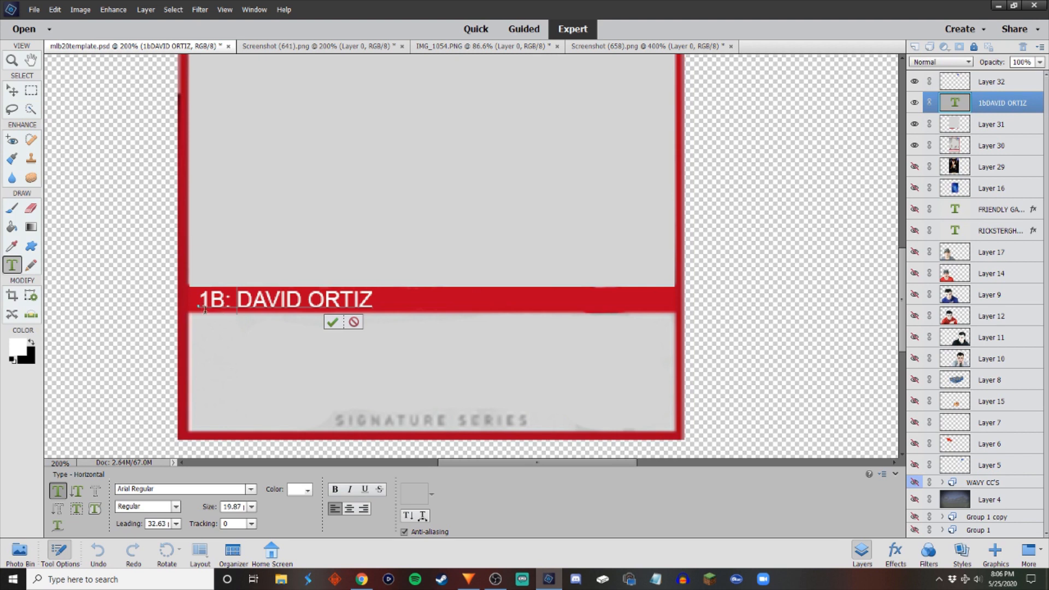
pyautogui.doubleClick(232, 300)
pyautogui.press('BackSpace')
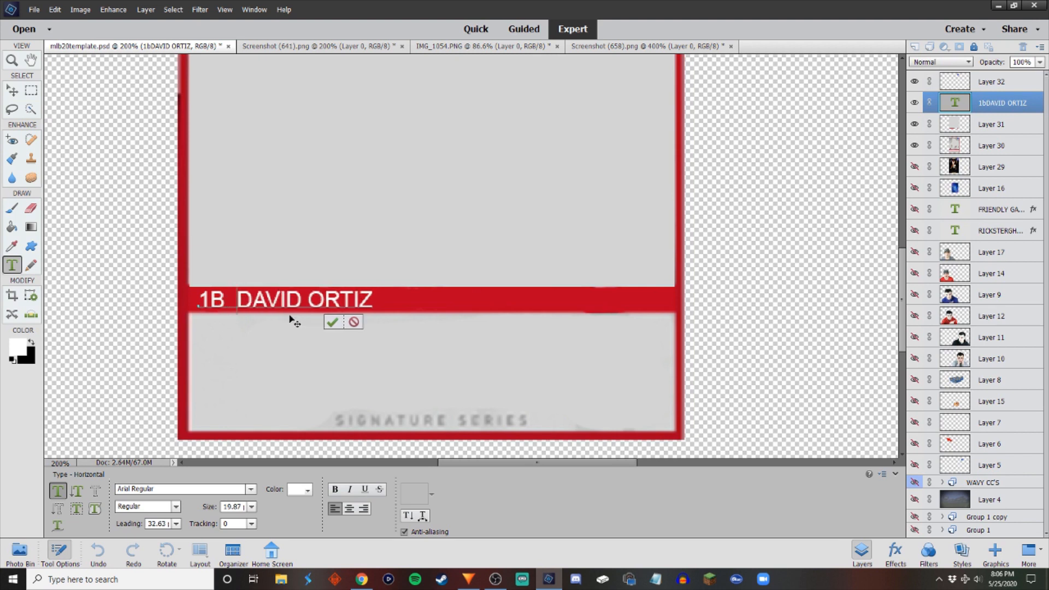
pyautogui.click(333, 322)
pyautogui.press('v')
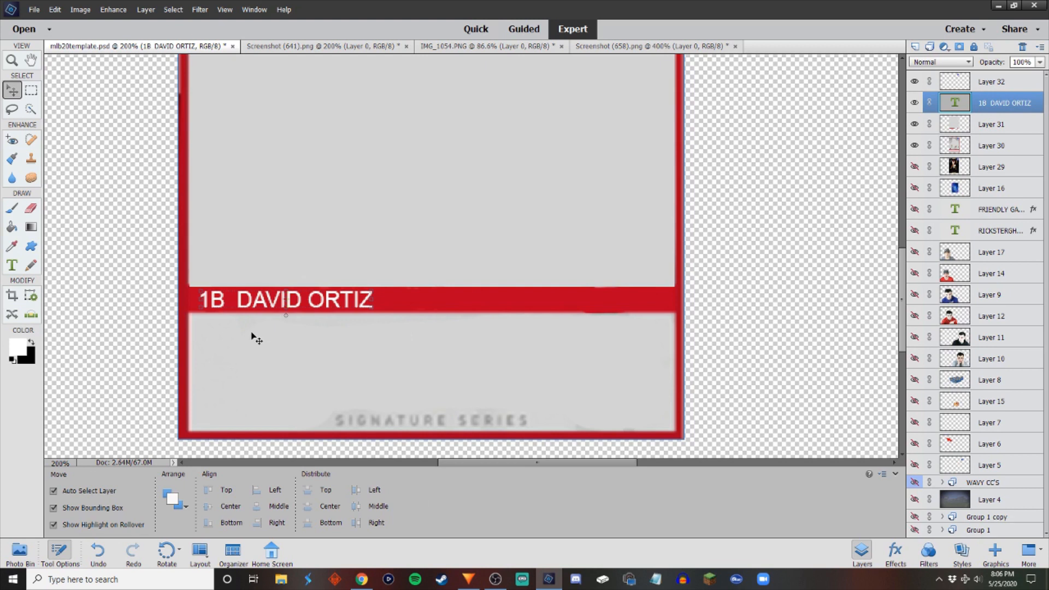
pyautogui.doubleClick(236, 300)
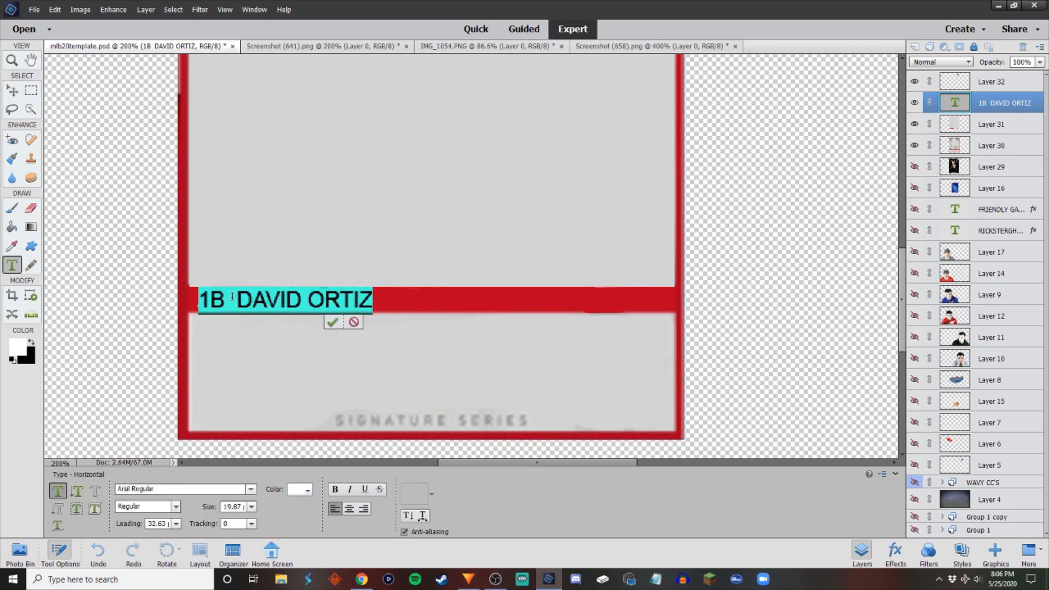
pyautogui.click(232, 298)
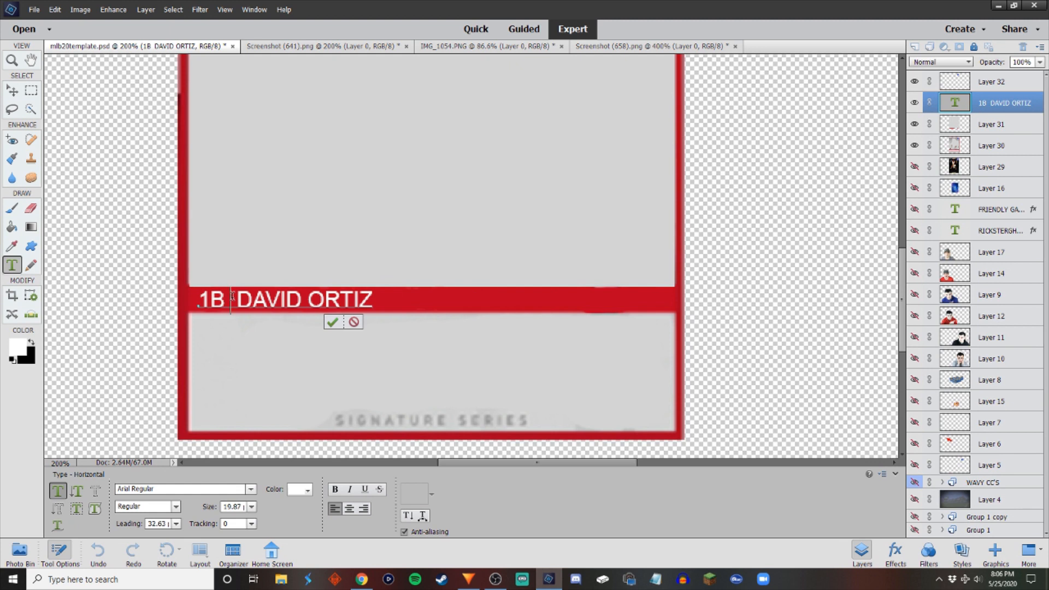
pyautogui.click(332, 323)
pyautogui.press('v')
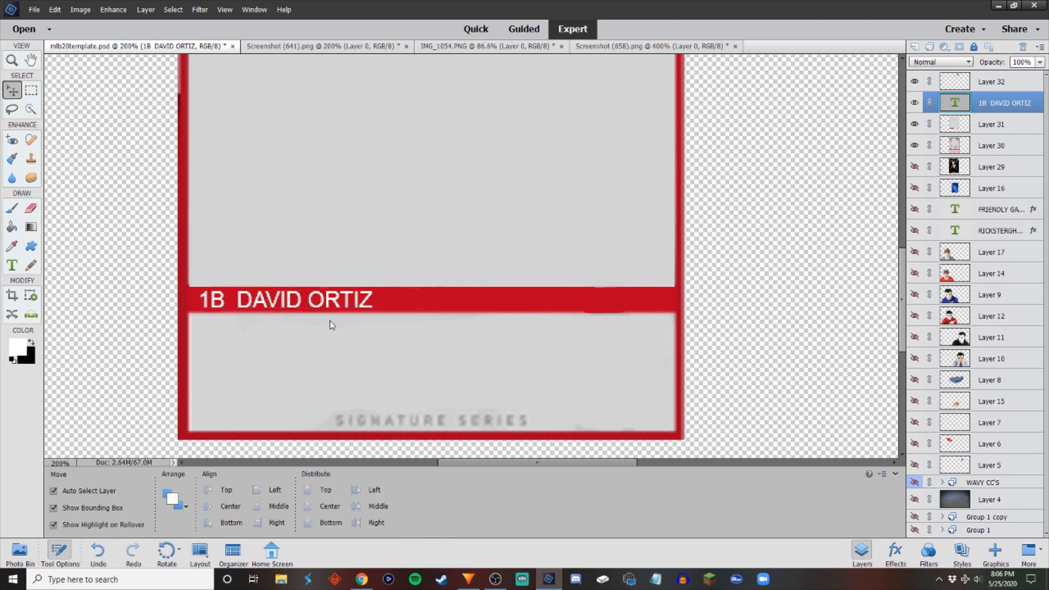
# Duplicate the name text layer above the band and replace the copy's text with a colon.
pyautogui.moveTo(244, 297); pyautogui.dragTo(331, 225)
pyautogui.doubleClick(333, 224)
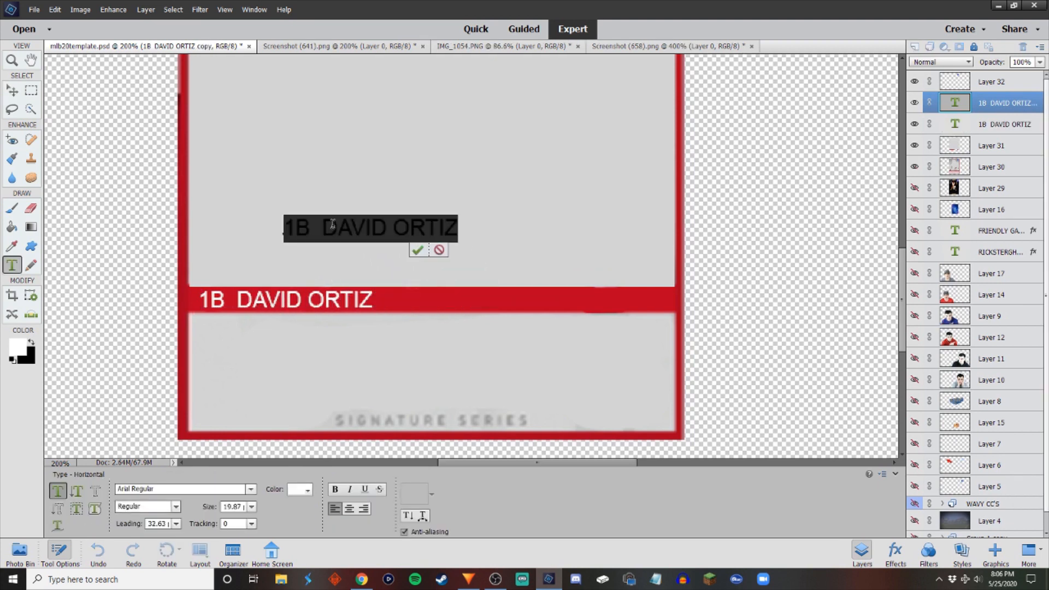
pyautogui.write(':')
pyautogui.click(254, 251)
pyautogui.press('v')
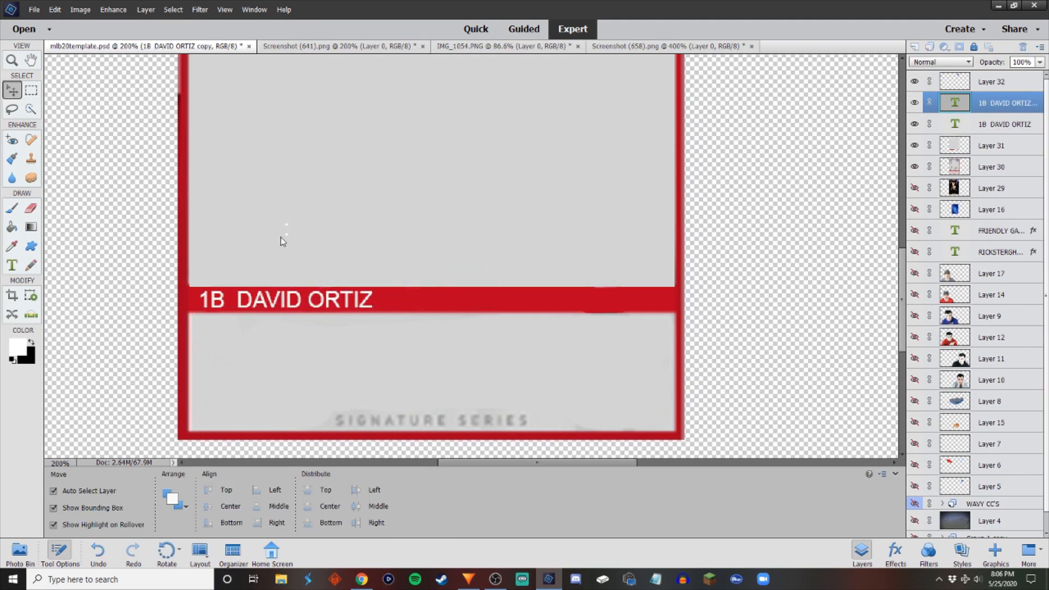
# Move the colon onto the band after the name and try to delete its lower dot with a rectangular selection.
pyautogui.moveTo(288, 233); pyautogui.dragTo(389, 310)
pyautogui.click(33, 93)
pyautogui.press('Delete')
pyautogui.click(554, 226)
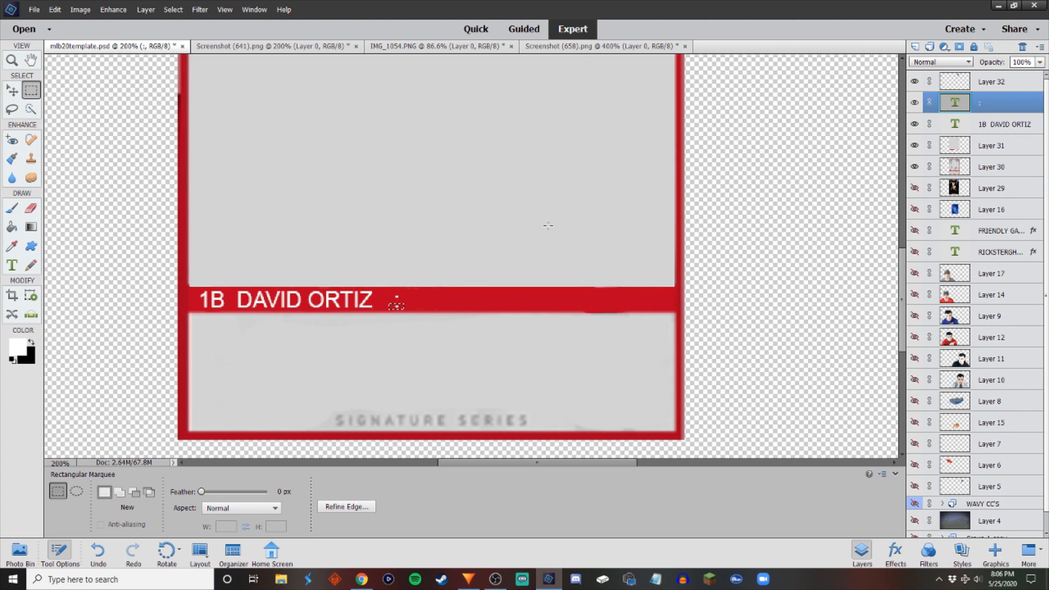
pyautogui.click(449, 293)
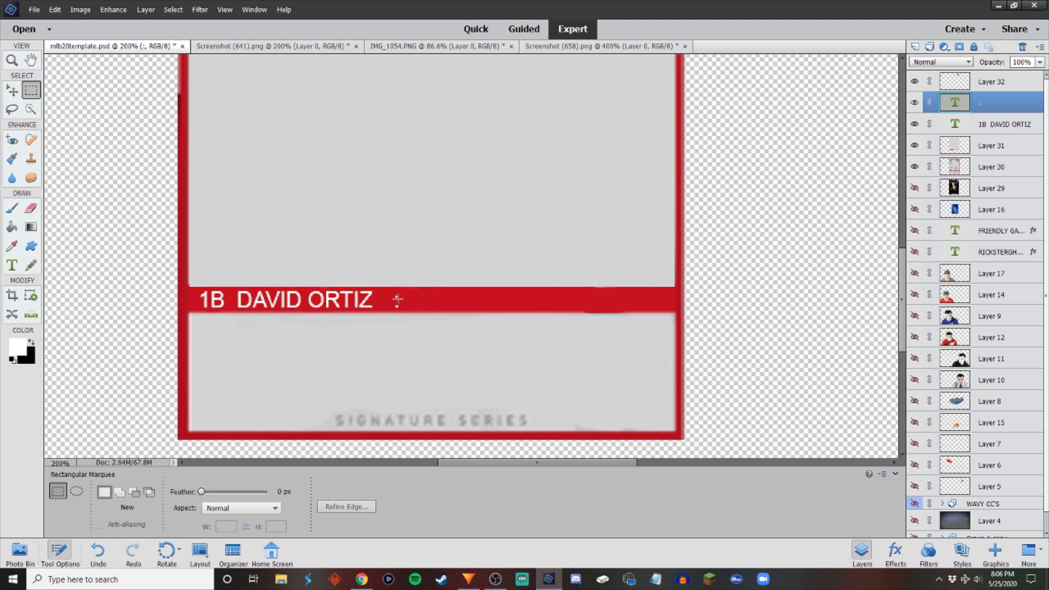
# Enlarge the colon and position it so its lower dot sits in the band between "1B" and the name.
pyautogui.press('v')
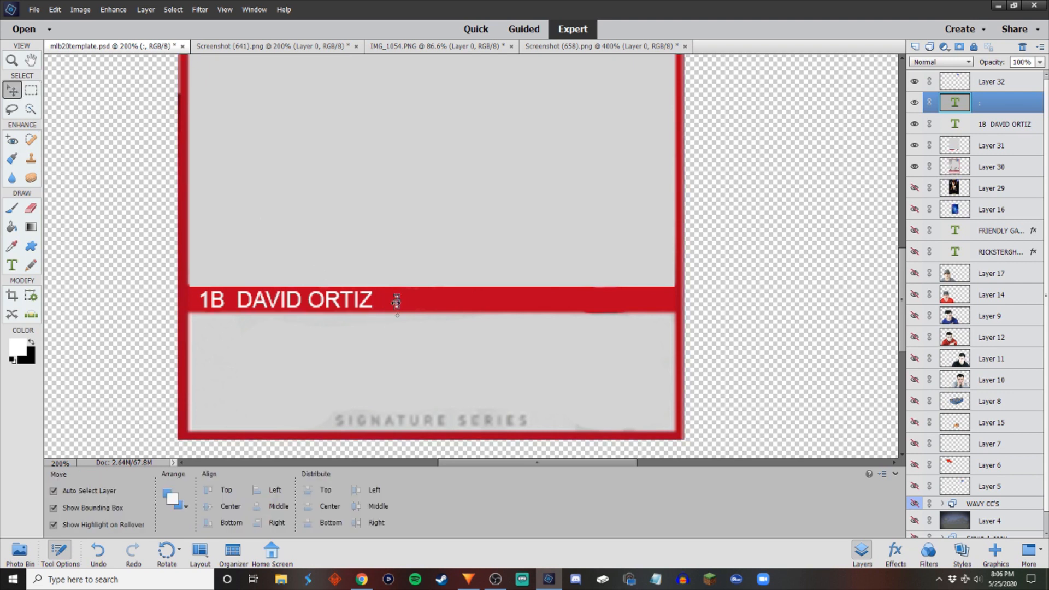
pyautogui.moveTo(397, 304); pyautogui.dragTo(314, 234)
pyautogui.click(232, 304)
pyautogui.click(210, 339)
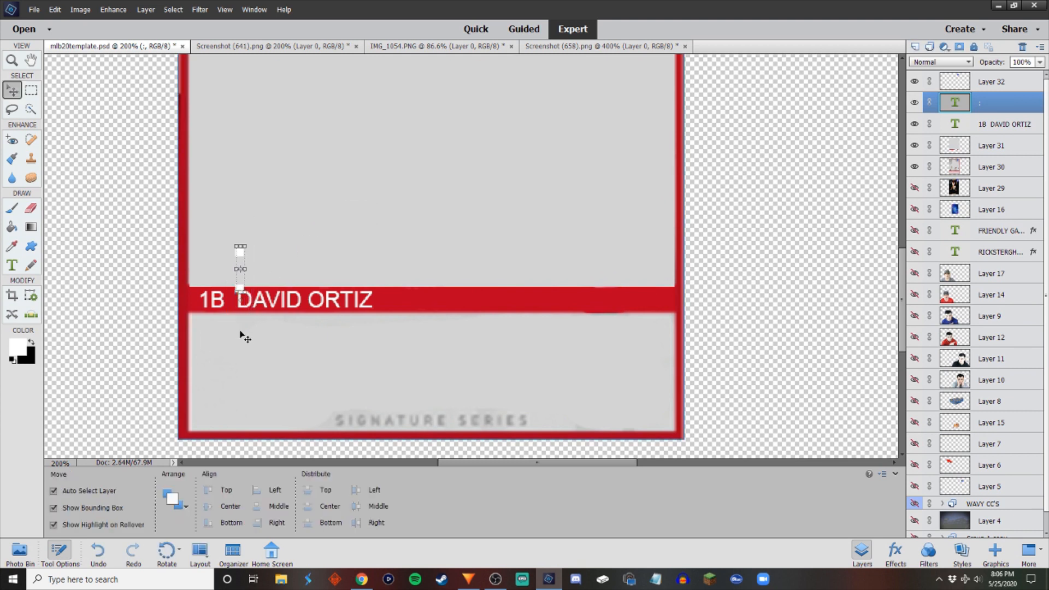
pyautogui.moveTo(239, 255); pyautogui.dragTo(237, 265)
# Shift the name text slightly left and insert extra spaces between "1B" and "DAVID ORTIZ" around the dot.
pyautogui.moveTo(276, 304)
pyautogui.mouseDown()
pyautogui.moveTo(288, 305)
pyautogui.moveTo(271, 304)
pyautogui.mouseUp()
pyautogui.doubleClick(271, 304)
pyautogui.click(233, 301)
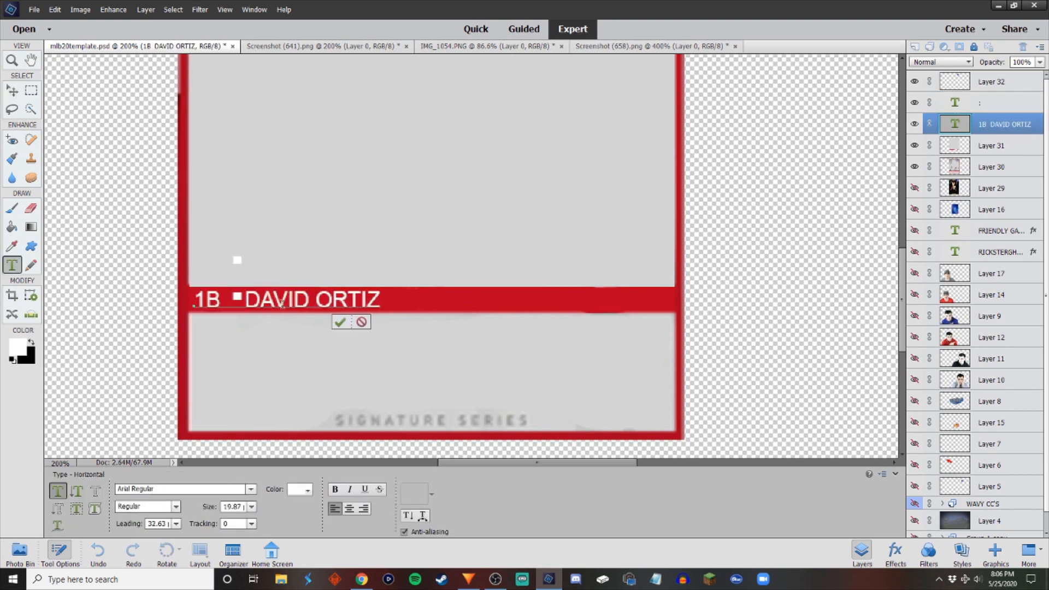
pyautogui.click(340, 322)
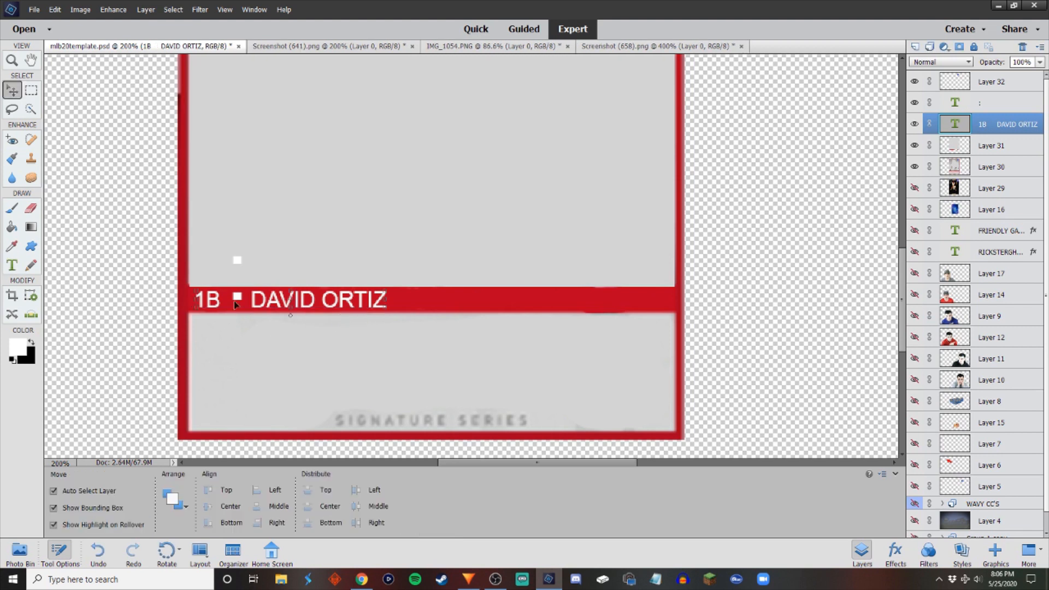
# Delete the colon text layer whose lower dot sits between "1B" and the name.
pyautogui.click(239, 298)
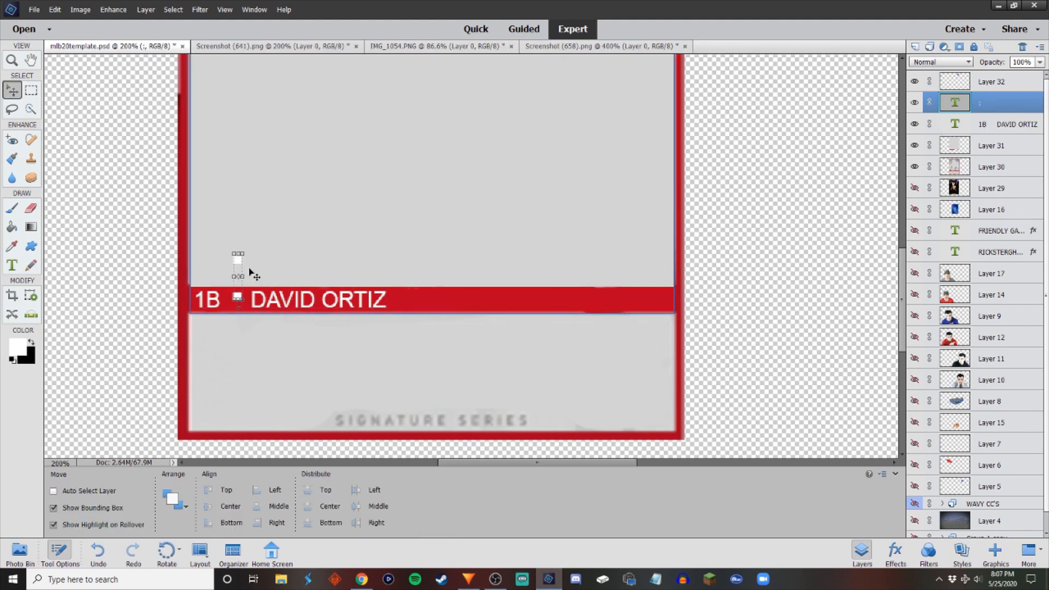
pyautogui.click(243, 255)
pyautogui.moveTo(251, 226); pyautogui.dragTo(248, 233)
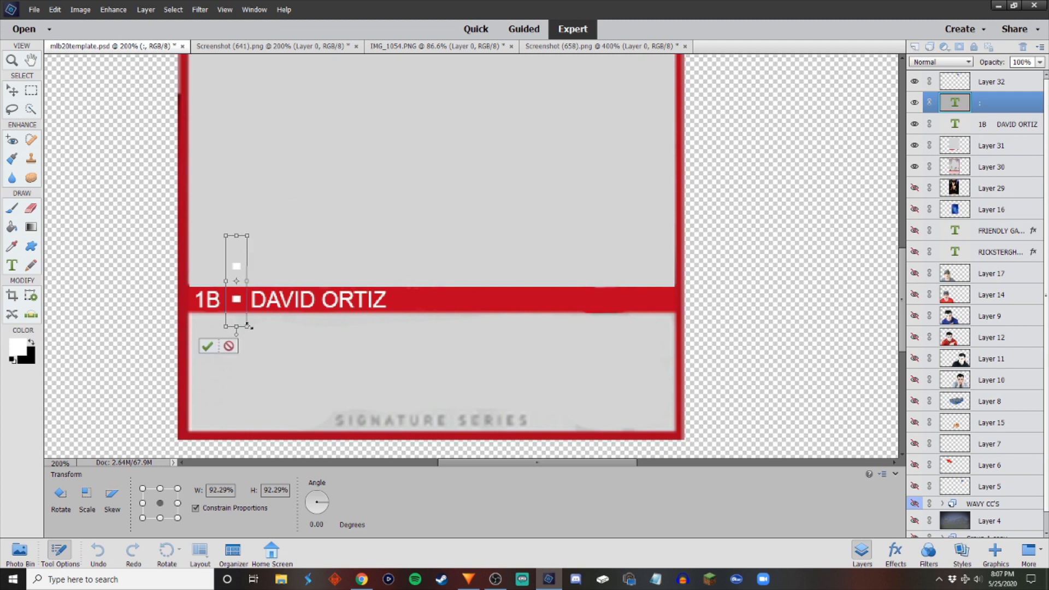
pyautogui.click(214, 346)
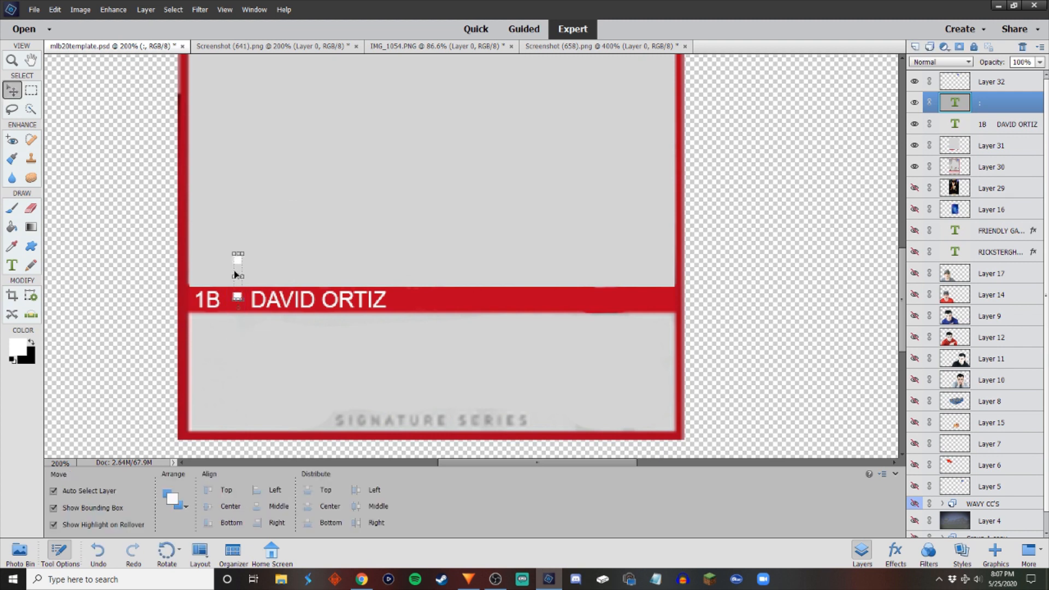
pyautogui.press('Delete')
pyautogui.click(504, 220)
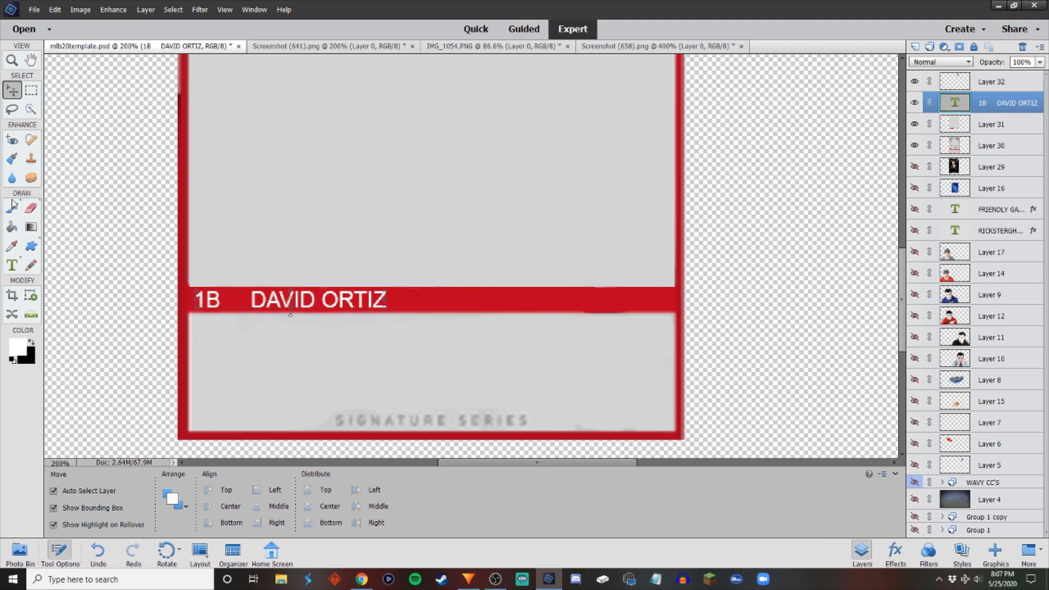
# Set the brush size to 6 px and simplify the "1B DAVID ORTIZ" text layer so it can be painted on.
pyautogui.click(10, 249)
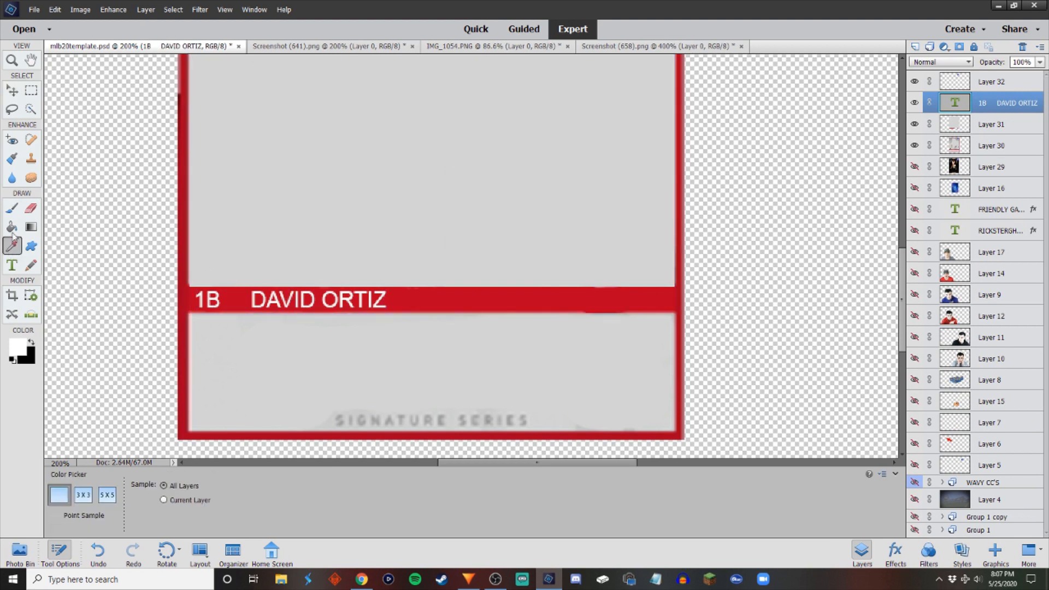
pyautogui.click(12, 208)
pyautogui.press('[')
pyautogui.press('[')
pyautogui.press('[')
pyautogui.press('[')
pyautogui.press('[')
pyautogui.press('[')
pyautogui.press('[')
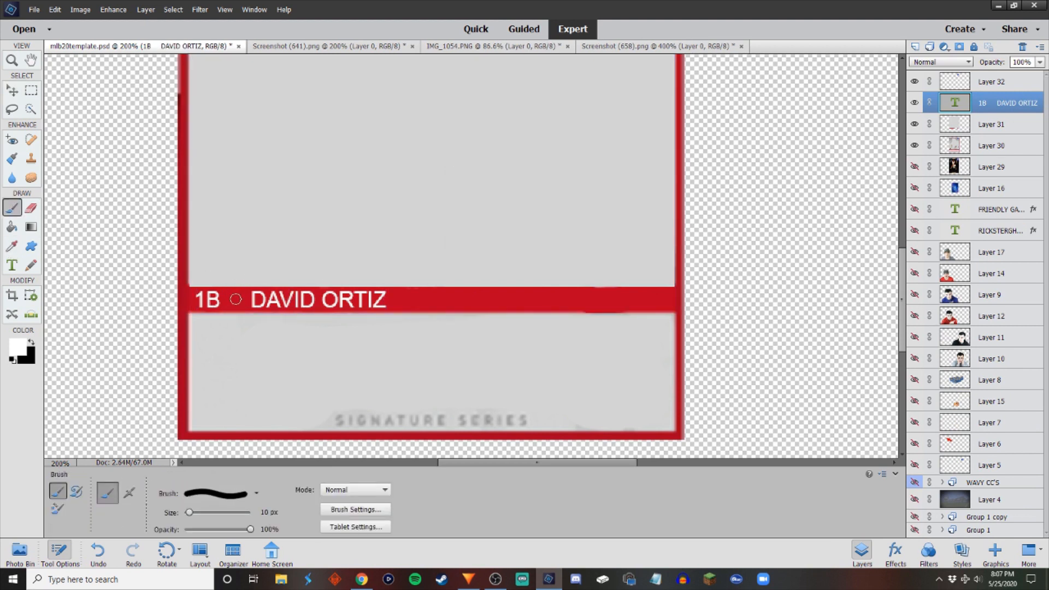
pyautogui.press('[')
pyautogui.press('[')
pyautogui.click(236, 299)
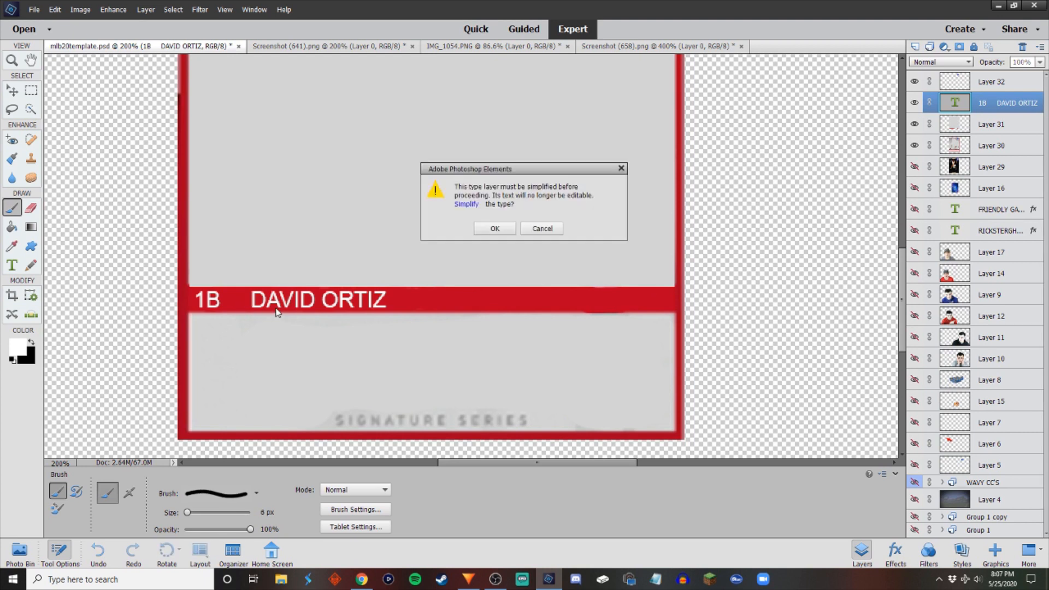
pyautogui.click(495, 229)
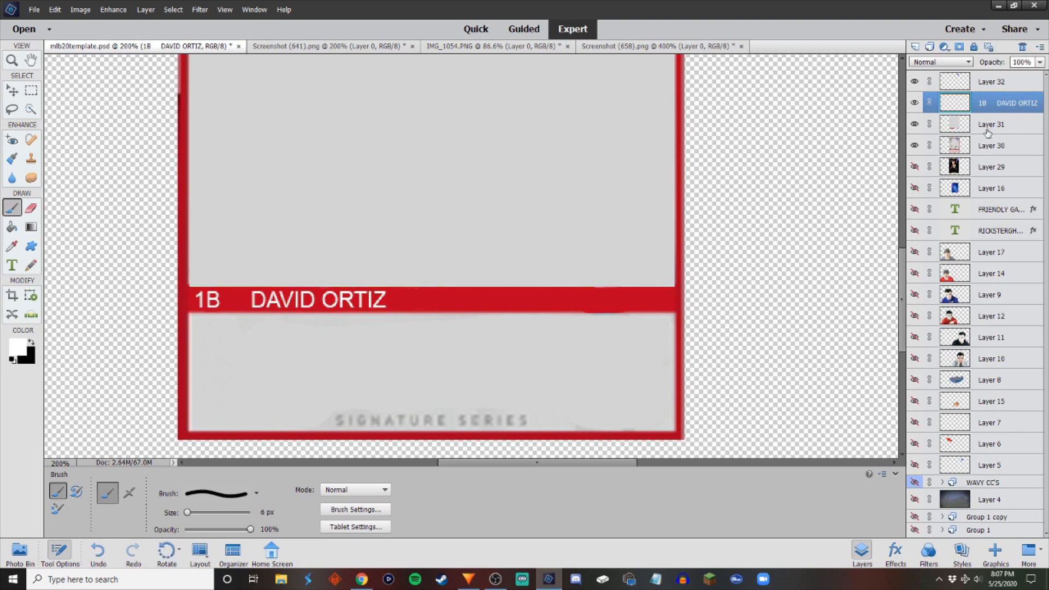
# Try painting a white dot between "1B" and the name on Layer 30 and undo it.
pyautogui.click(981, 146)
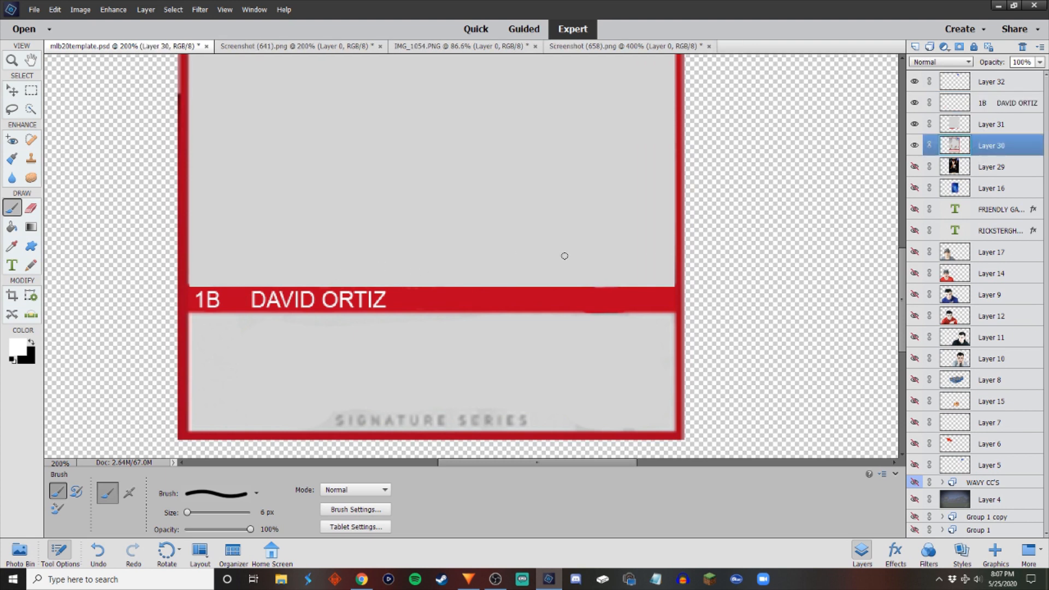
pyautogui.click(989, 126)
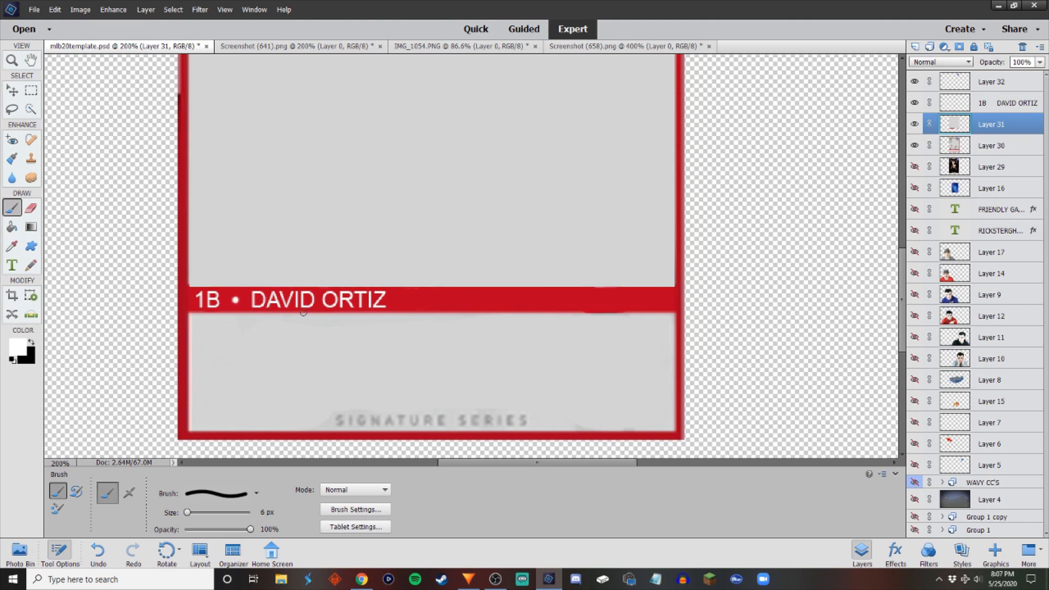
pyautogui.hotkey('ctrl', 'z')
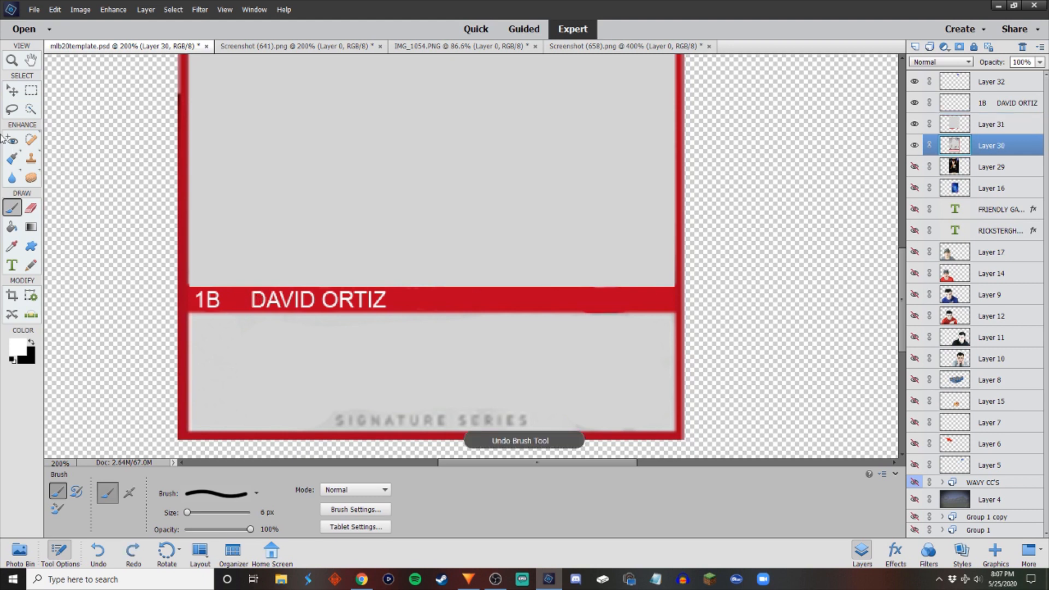
# Shift the name slightly right along the band and paint a white 6 px dot between "1B" and "DAVID ORTIZ".
pyautogui.click(12, 91)
pyautogui.moveTo(273, 304); pyautogui.dragTo(286, 305)
pyautogui.click(12, 208)
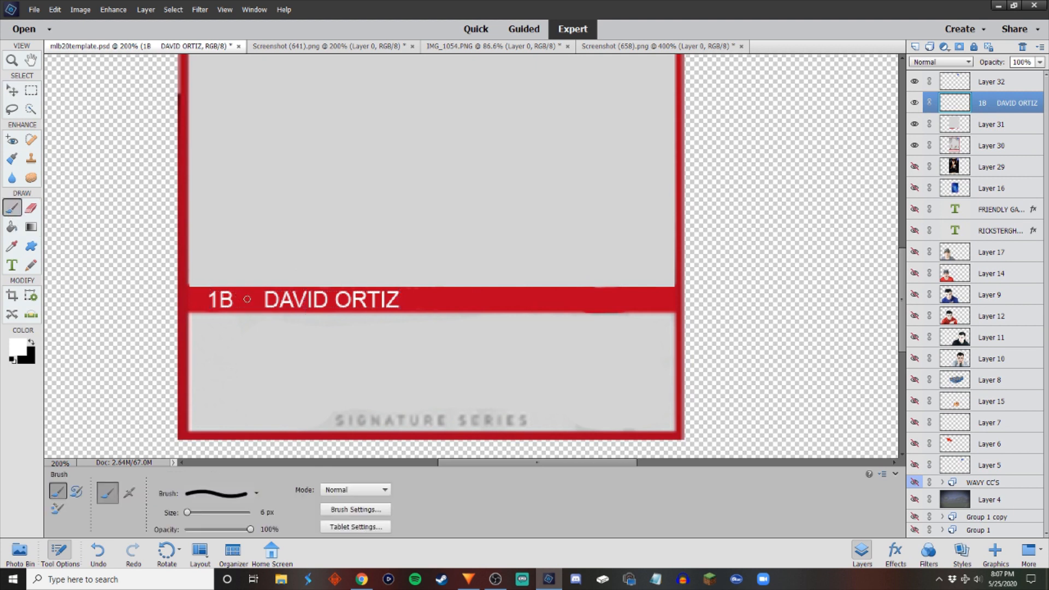
pyautogui.click(11, 91)
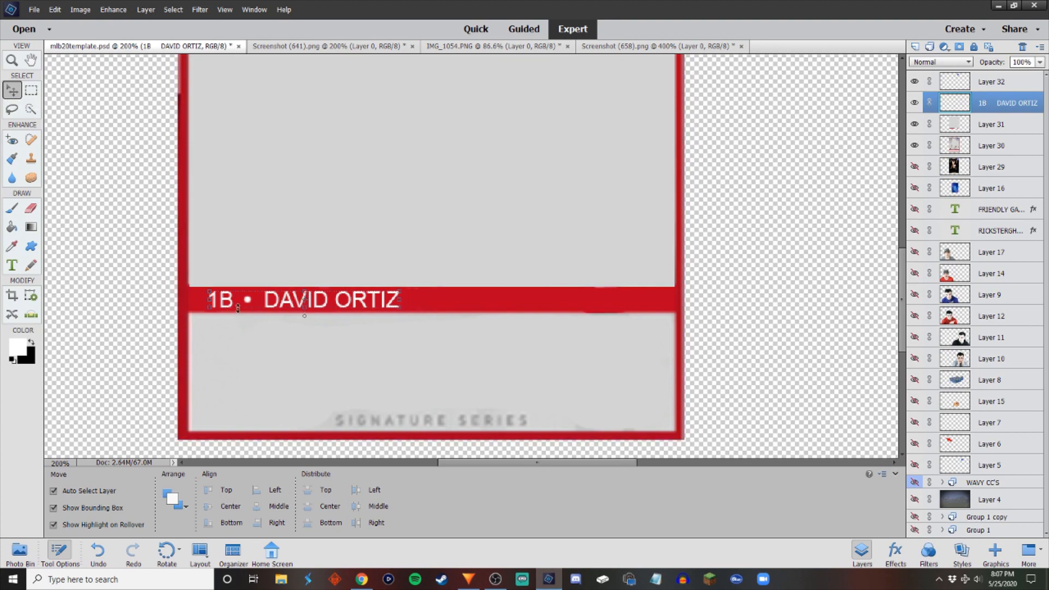
# Switch to Chrome and search Google Images for "red sox logo".
pyautogui.click(364, 581)
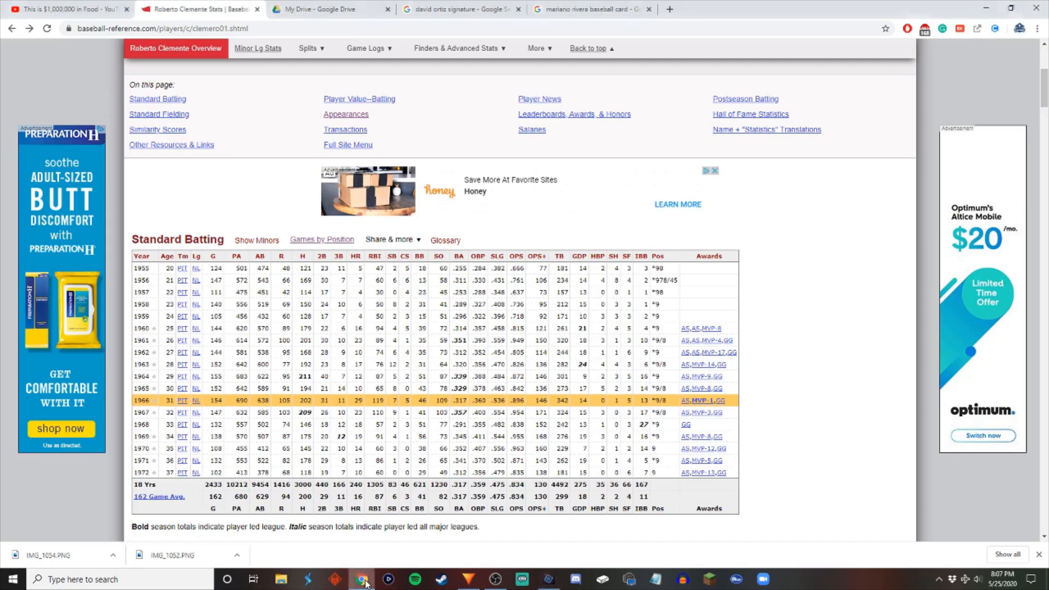
pyautogui.click(671, 9)
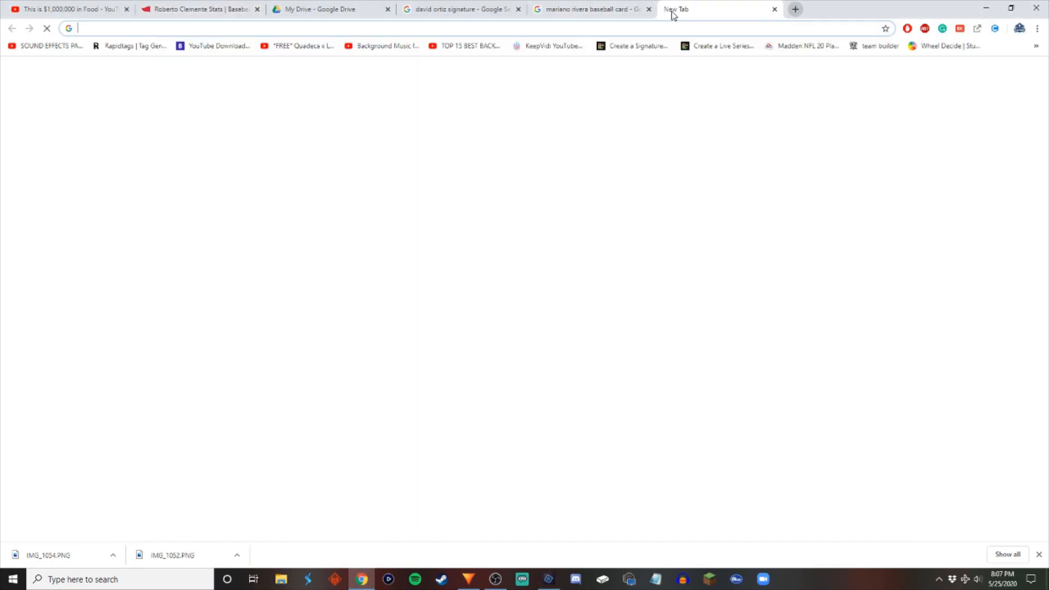
pyautogui.write('red')
pyautogui.press('Return')
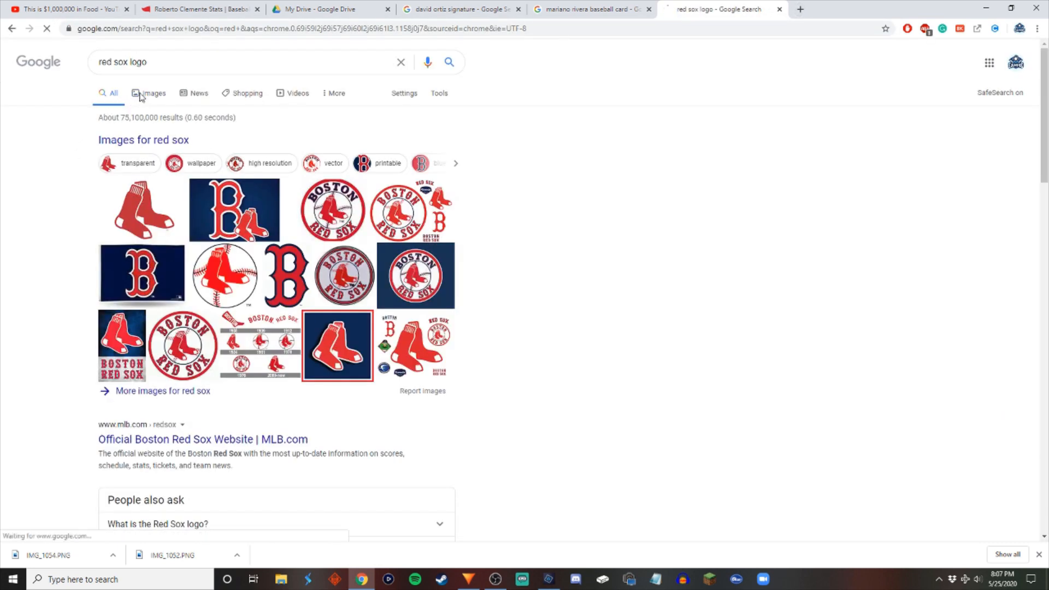
pyautogui.click(137, 95)
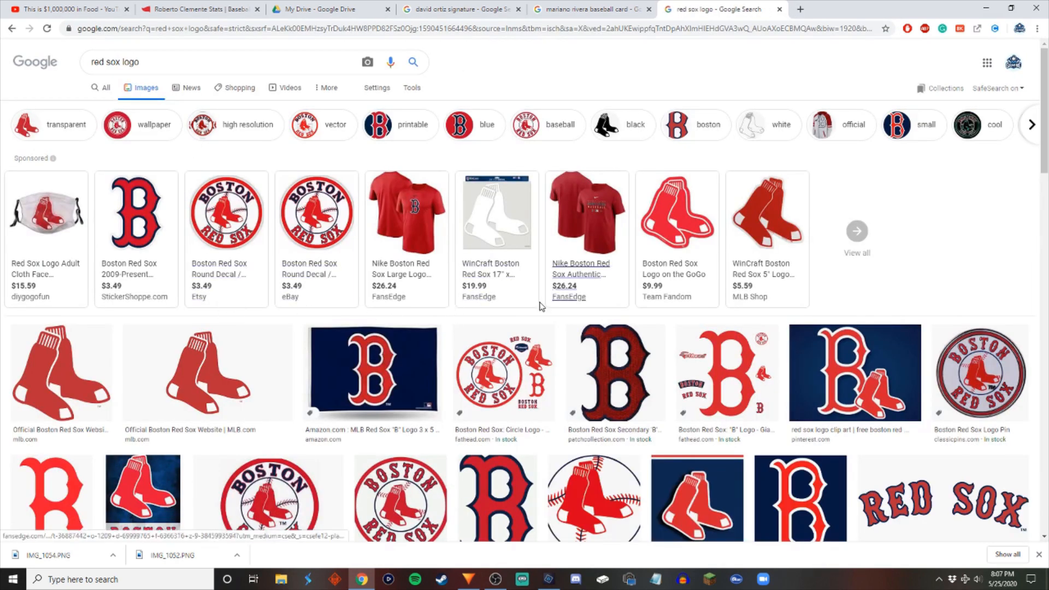
pyautogui.scroll(-4, 538, 305)
pyautogui.scroll(-2, 535, 305)
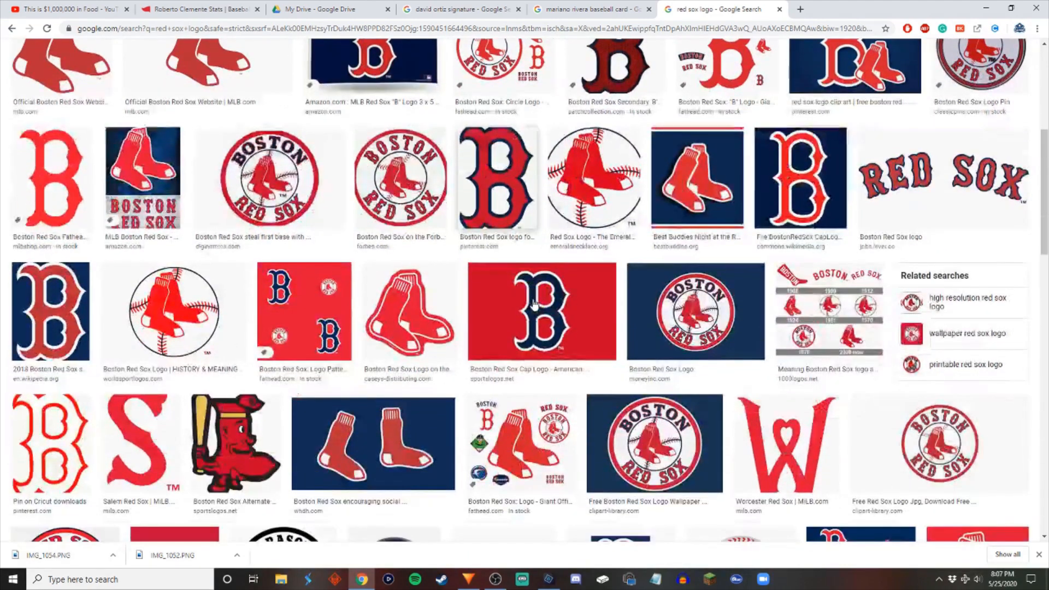
pyautogui.scroll(5, 534, 304)
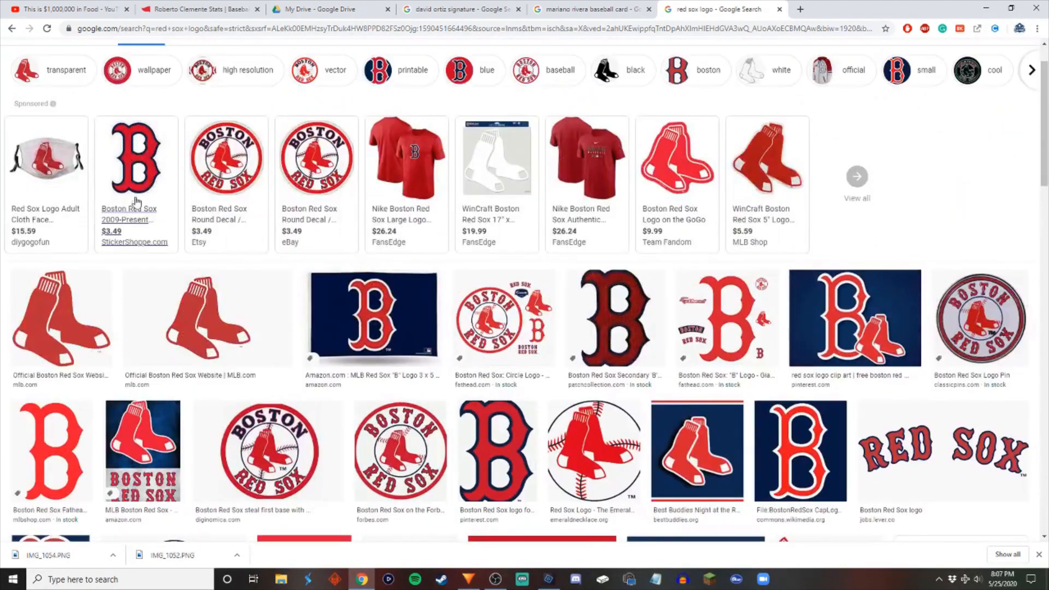
# Open the StickerShoppe Boston Red Sox "B" result, copy its logo image and close the page.
pyautogui.click(136, 187)
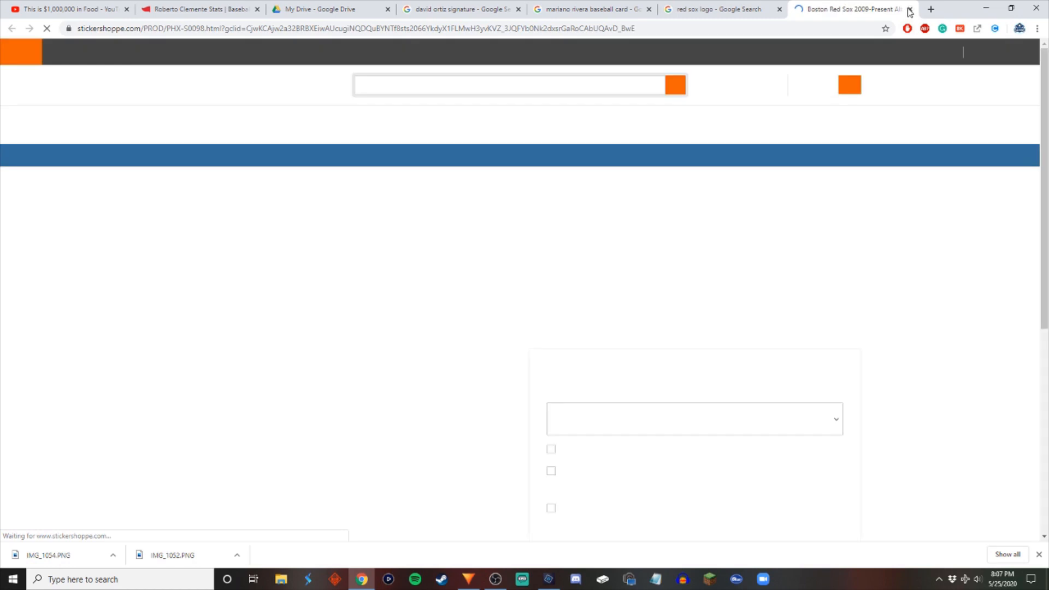
pyautogui.click(910, 10)
pyautogui.click(159, 150)
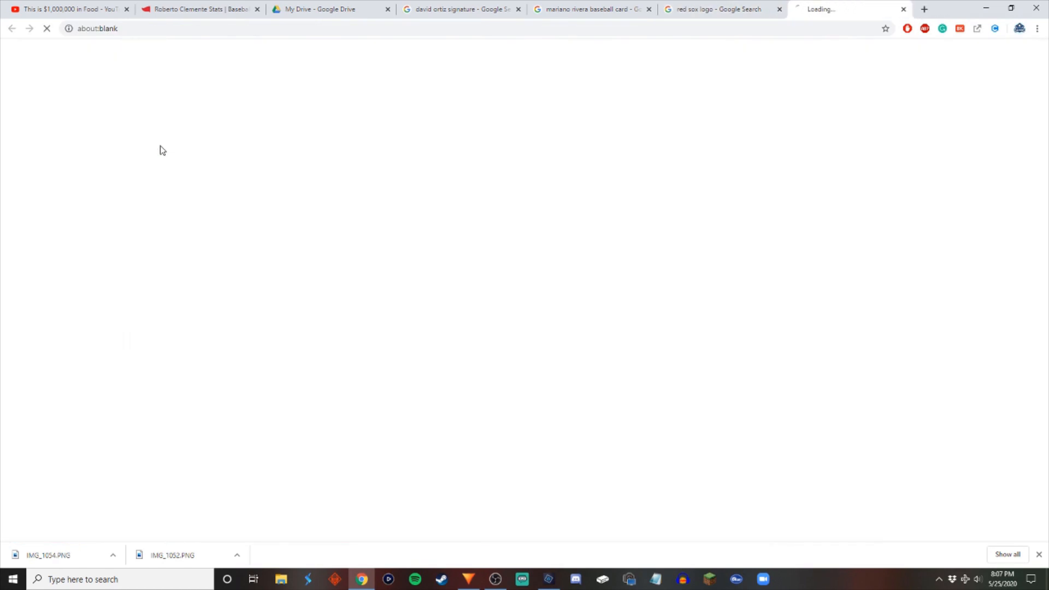
pyautogui.moveTo(178, 148)
pyautogui.moveTo(230, 239)
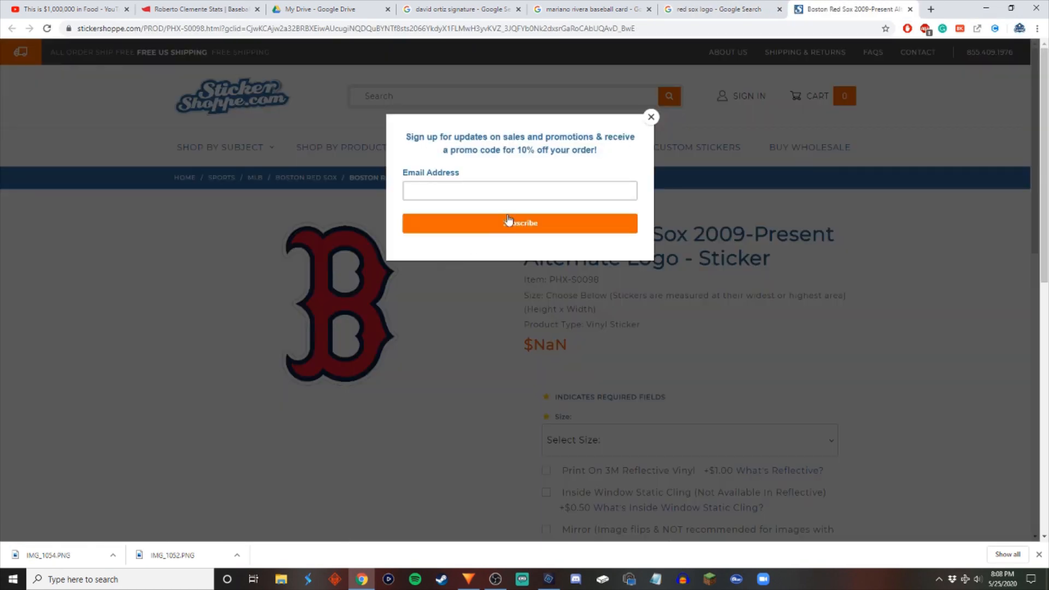
pyautogui.click(648, 116)
pyautogui.rightClick(344, 299)
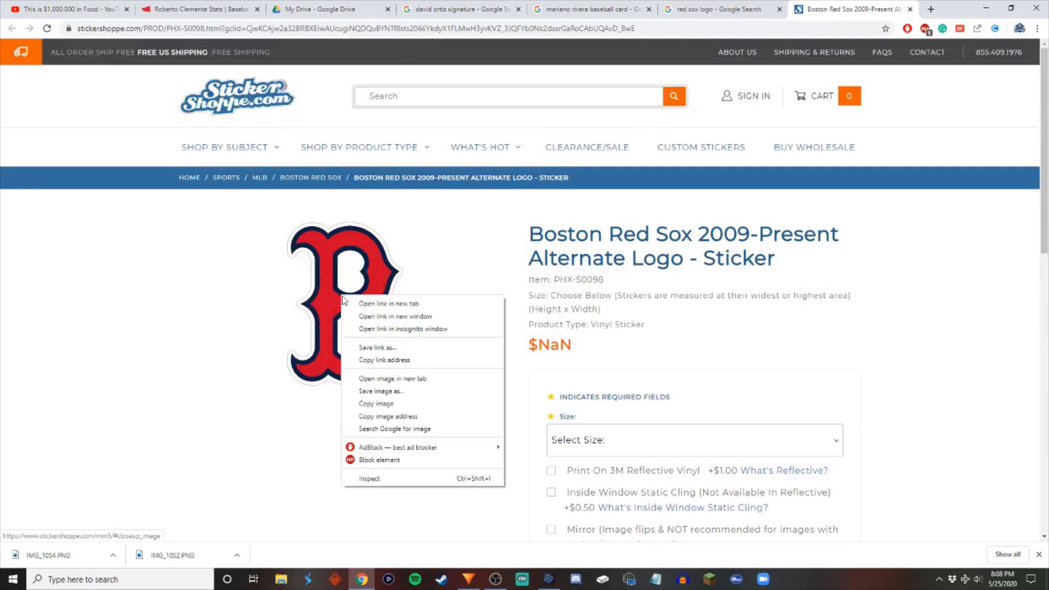
pyautogui.click(383, 404)
pyautogui.click(910, 11)
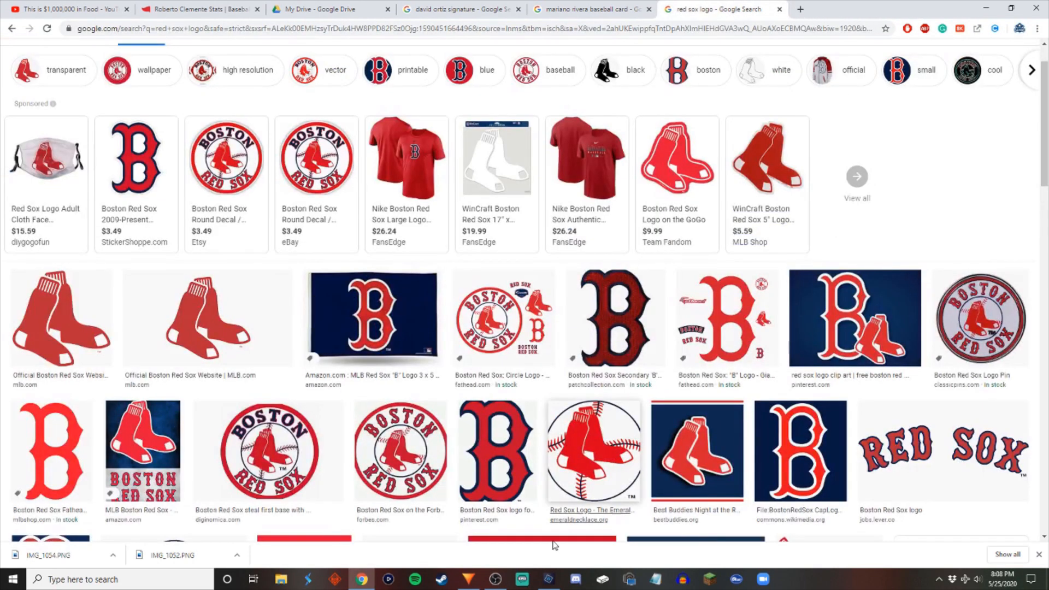
# Paste the "B" logo into the Photoshop Elements card template and delete the white background around it with Quick Selection.
pyautogui.click(549, 579)
pyautogui.hotkey('ctrl', 'v')
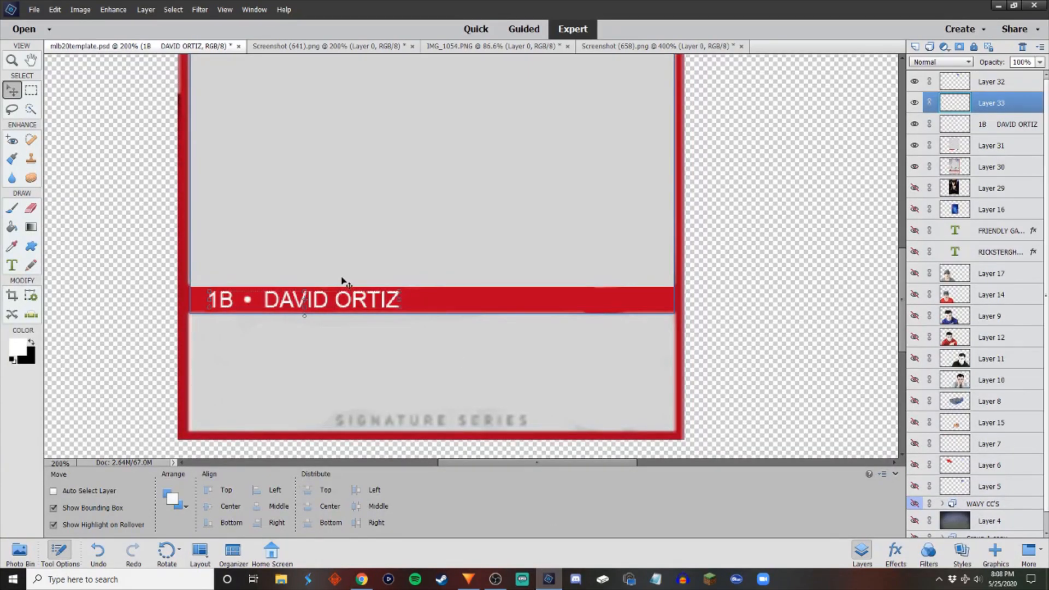
pyautogui.click(31, 109)
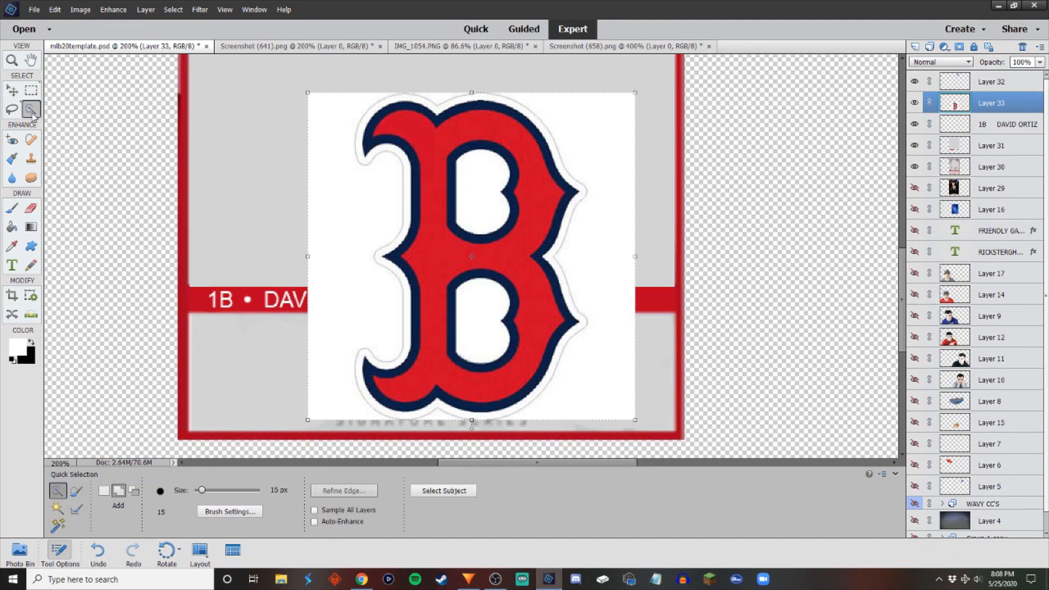
pyautogui.moveTo(371, 156)
pyautogui.mouseDown()
pyautogui.moveTo(331, 240)
pyautogui.moveTo(298, 219)
pyautogui.moveTo(304, 117)
pyautogui.moveTo(346, 82)
pyautogui.moveTo(540, 83)
pyautogui.moveTo(620, 125)
pyautogui.moveTo(657, 201)
pyautogui.moveTo(665, 279)
pyautogui.moveTo(647, 374)
pyautogui.moveTo(601, 427)
pyautogui.moveTo(546, 455)
pyautogui.moveTo(497, 457)
pyautogui.moveTo(457, 453)
pyautogui.moveTo(434, 421)
pyautogui.moveTo(378, 426)
pyautogui.moveTo(350, 412)
pyautogui.moveTo(319, 368)
pyautogui.moveTo(329, 320)
pyautogui.moveTo(315, 283)
pyautogui.moveTo(235, 196)
pyautogui.moveTo(366, 75)
pyautogui.moveTo(494, 75)
pyautogui.mouseUp()
pyautogui.press('Delete')
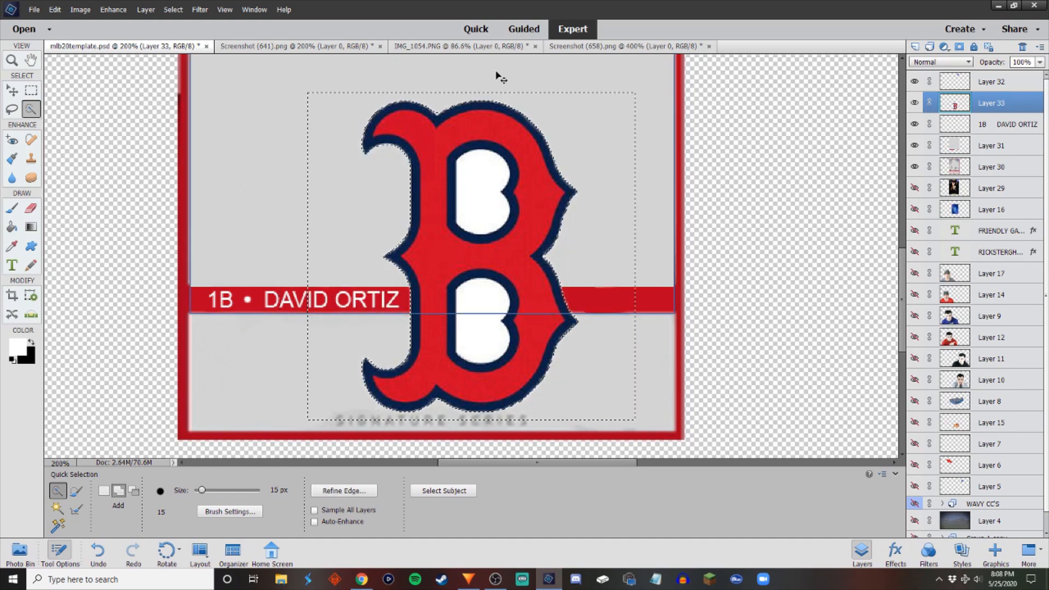
pyautogui.hotkey('ctrl', 'd')
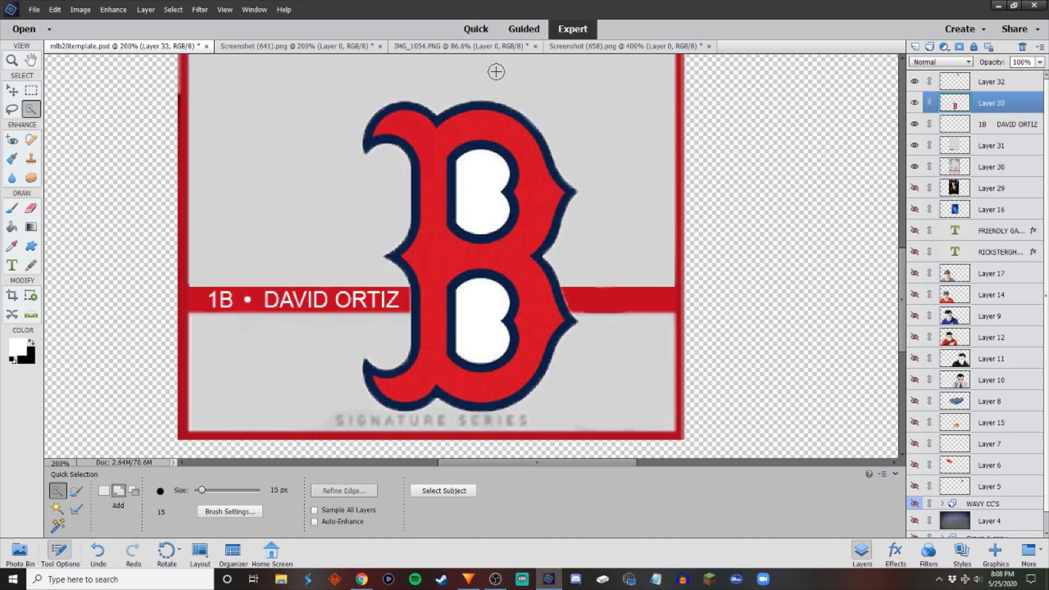
# Delete the white fill inside both openings of the "B" logo.
pyautogui.click(473, 171)
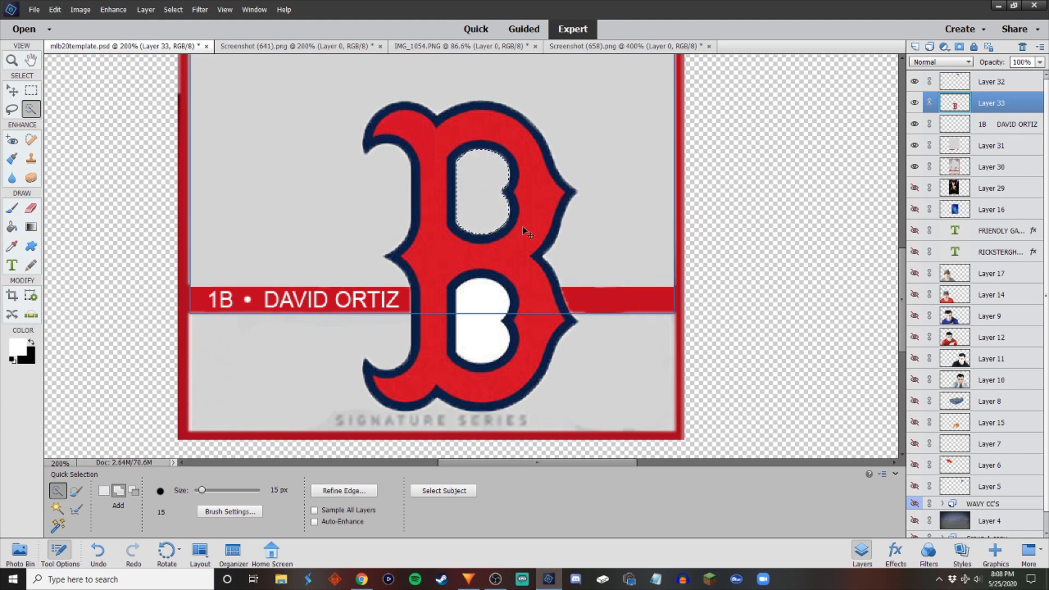
pyautogui.hotkey('ctrl', 'd')
pyautogui.click(488, 307)
pyautogui.press('Delete')
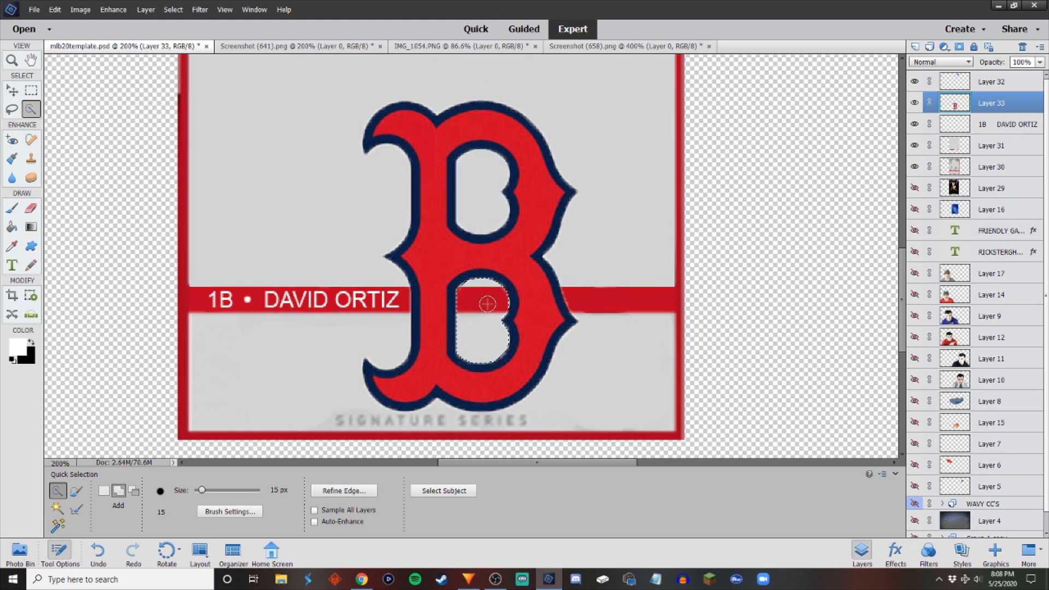
pyautogui.hotkey('ctrl', 'd')
# Shrink the "B" logo and place it over the right end of the name band, applying a final scale of about 92%.
pyautogui.click(11, 91)
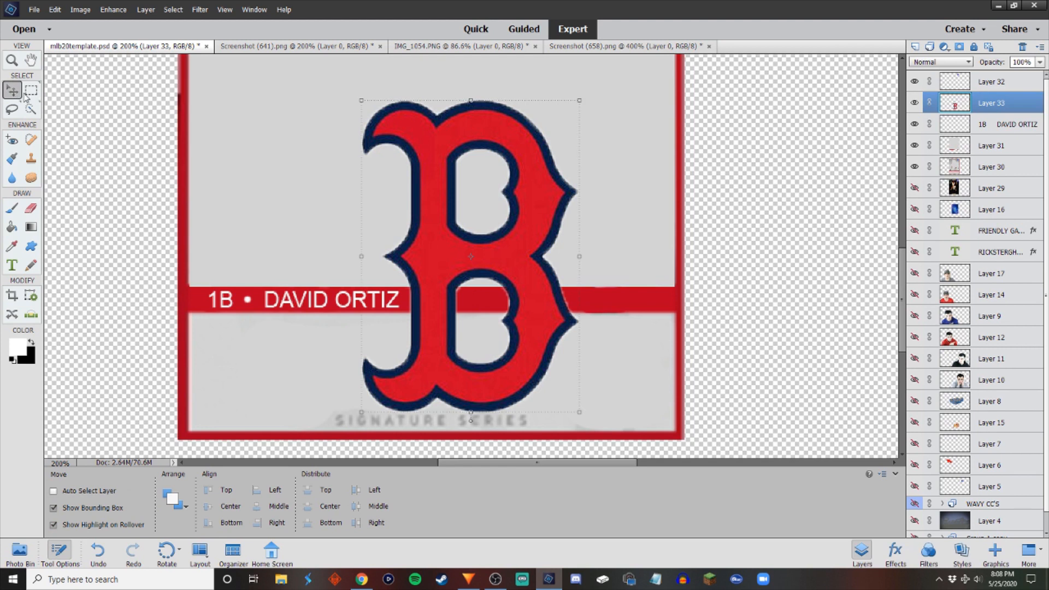
pyautogui.click(559, 86)
pyautogui.moveTo(580, 107); pyautogui.dragTo(633, 193)
pyautogui.click(594, 348)
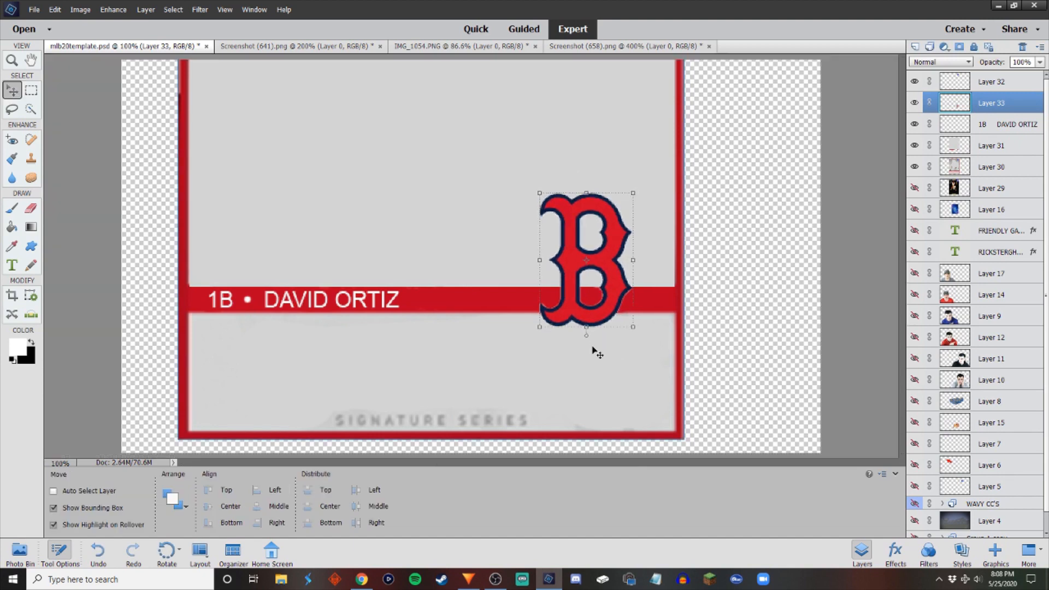
pyautogui.hotkey('ctrl', '-')
pyautogui.moveTo(528, 340)
pyautogui.mouseDown()
pyautogui.moveTo(551, 343)
pyautogui.moveTo(562, 312)
pyautogui.moveTo(540, 324)
pyautogui.mouseUp()
pyautogui.hotkey('ctrl', 'z')
pyautogui.hotkey('ctrl', 'z')
pyautogui.click(571, 321)
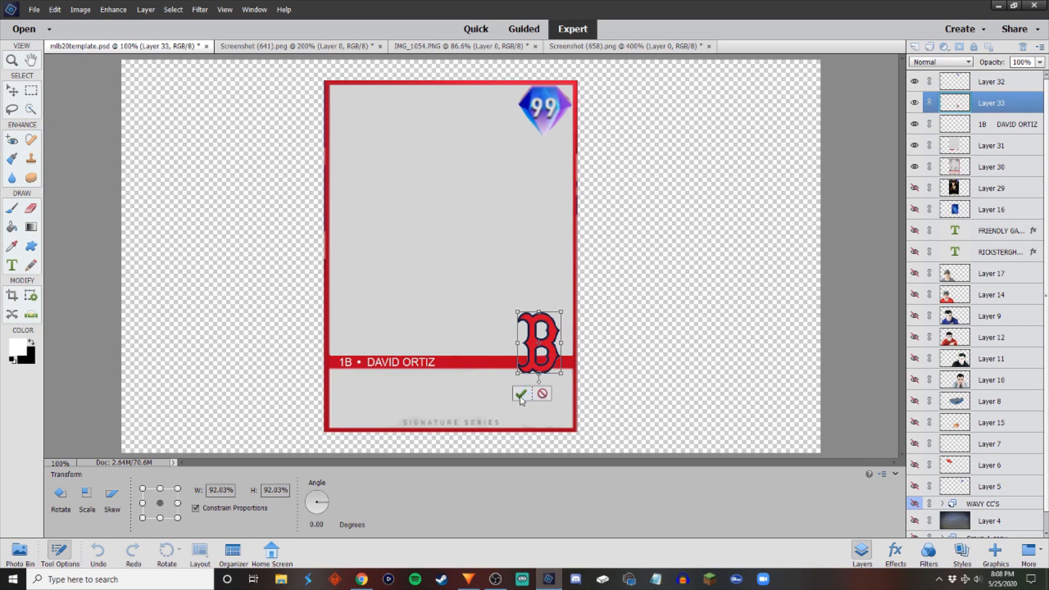
pyautogui.click(521, 395)
# Trim off the part of the "B" logo that extends below the red name band using a rectangular selection.
pyautogui.press('m')
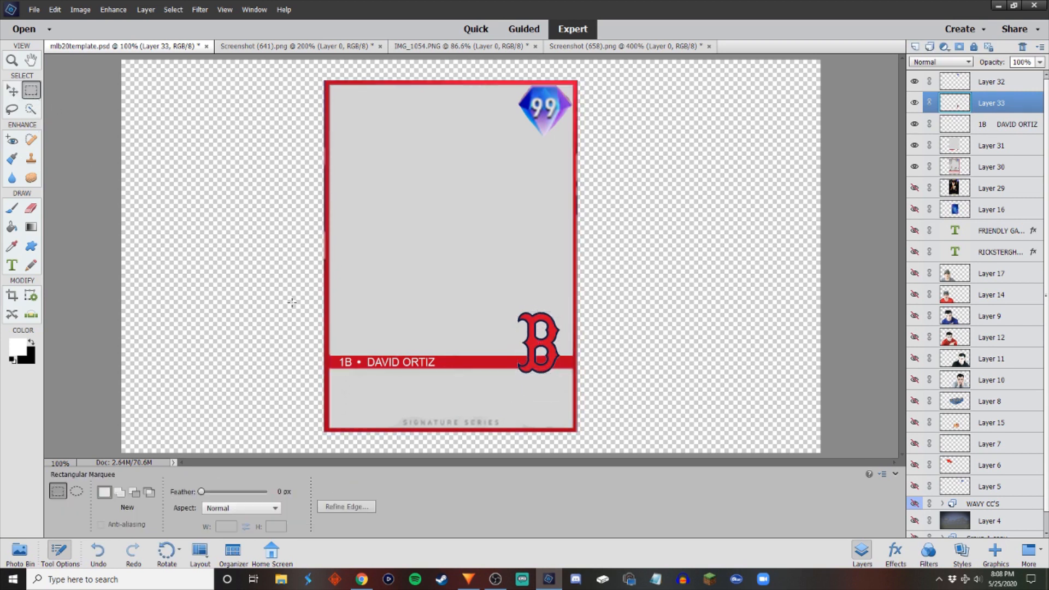
pyautogui.moveTo(553, 370); pyautogui.dragTo(502, 380)
pyautogui.click(527, 371)
pyautogui.click(14, 92)
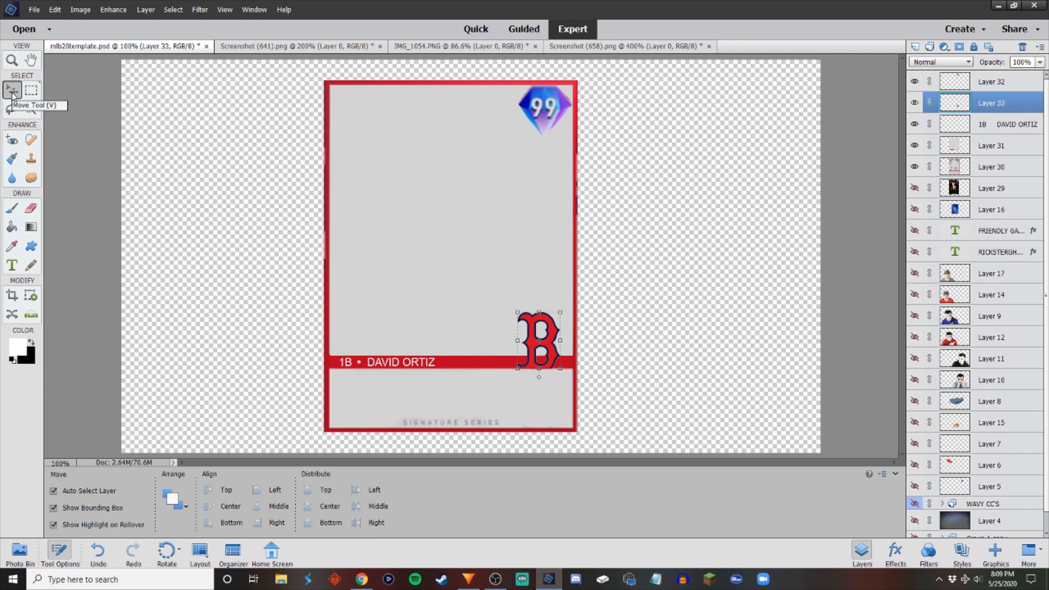
# Try pasting the transparent David Ortiz signature image from the Chrome image search into the Photoshop Elements card template.
pyautogui.click(640, 283)
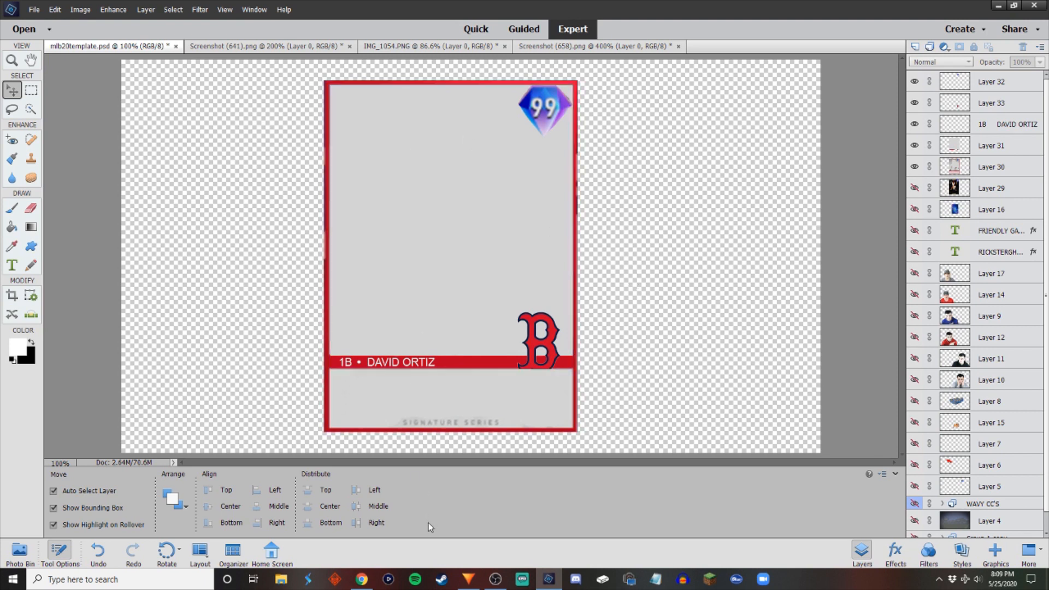
pyautogui.click(361, 579)
pyautogui.click(580, 9)
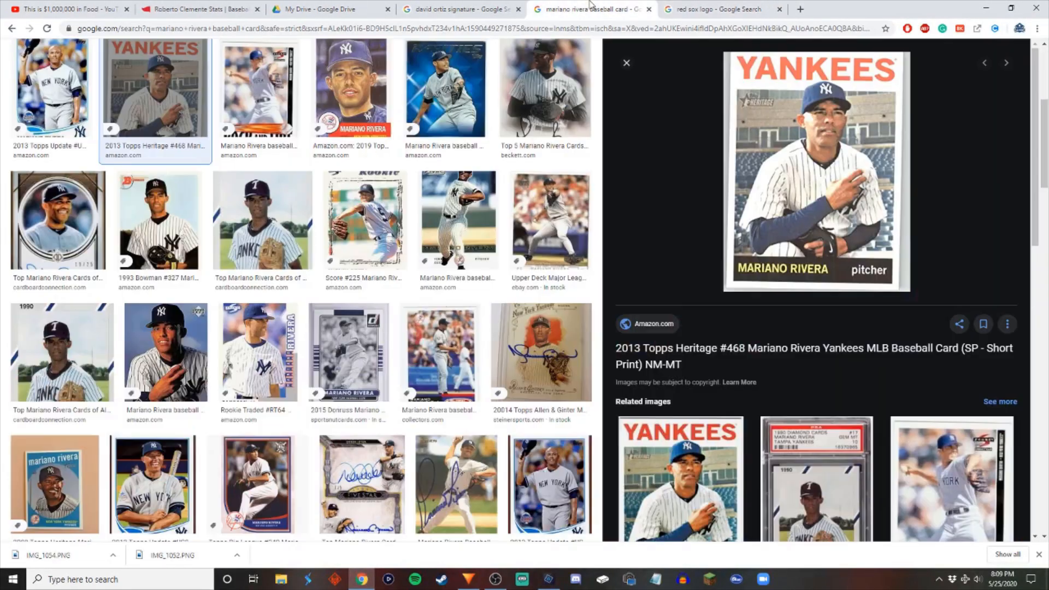
pyautogui.click(462, 9)
pyautogui.rightClick(743, 162)
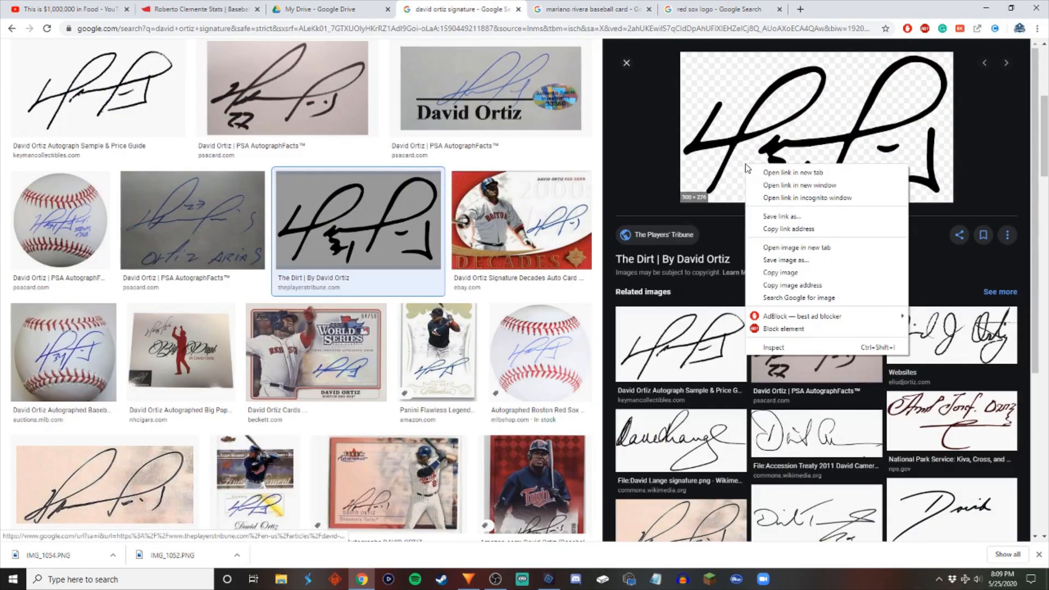
pyautogui.click(770, 285)
pyautogui.click(549, 579)
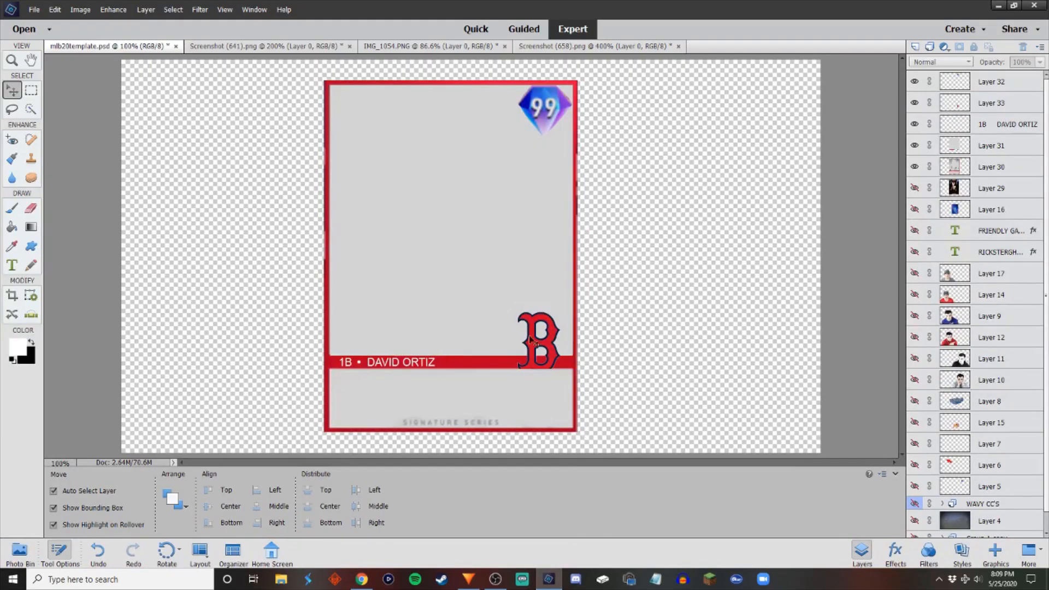
pyautogui.hotkey('ctrl', 'v')
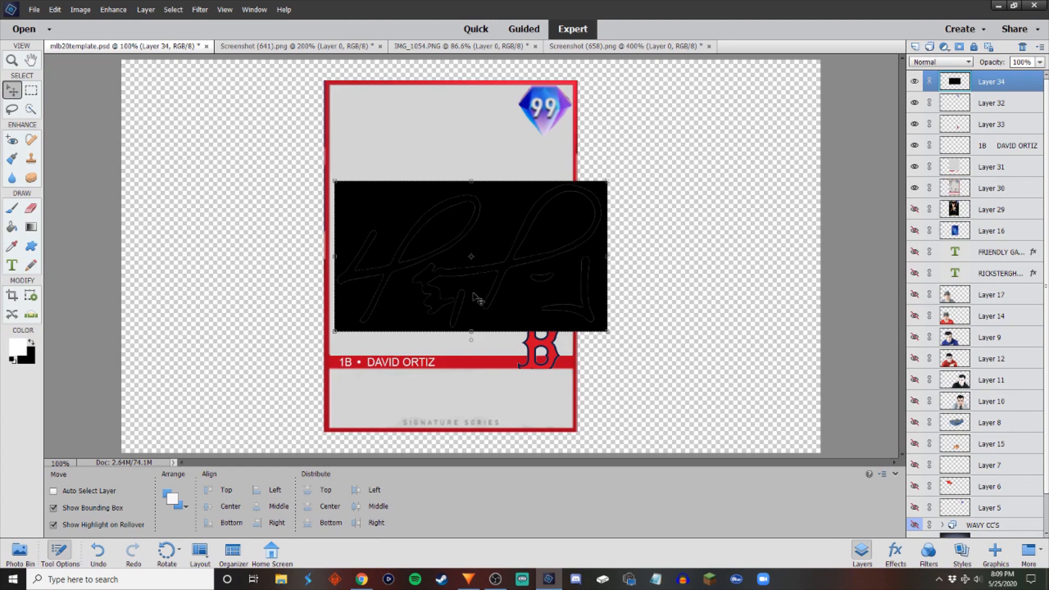
pyautogui.hotkey('ctrl', 'z')
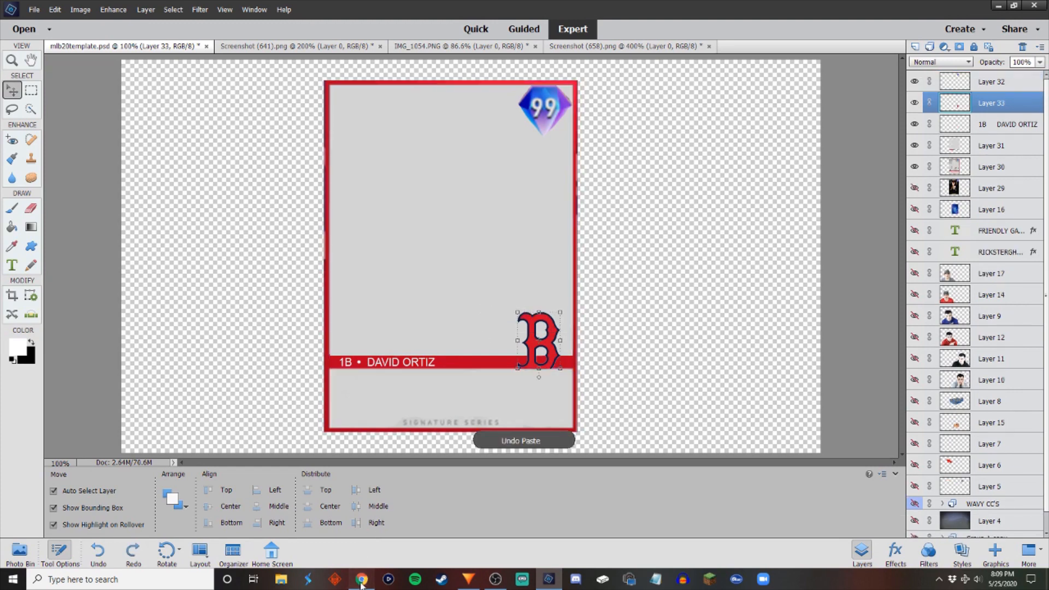
# Copy the KeyMan Collectibles David Ortiz signature from the Chrome image results and paste it into the Photoshop Elements card template.
pyautogui.click(362, 580)
pyautogui.click(145, 104)
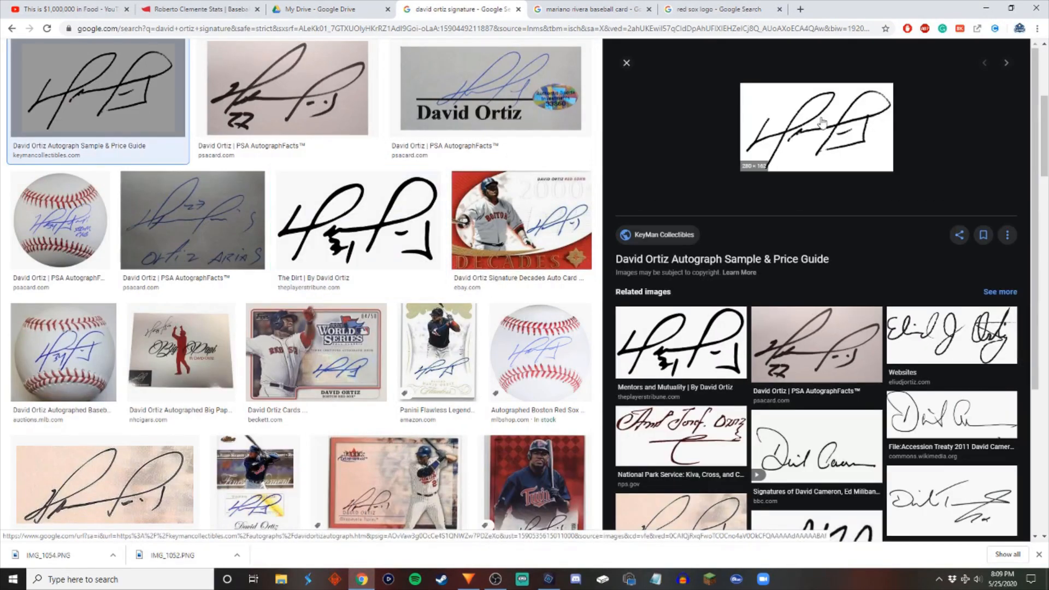
pyautogui.rightClick(821, 119)
pyautogui.click(851, 229)
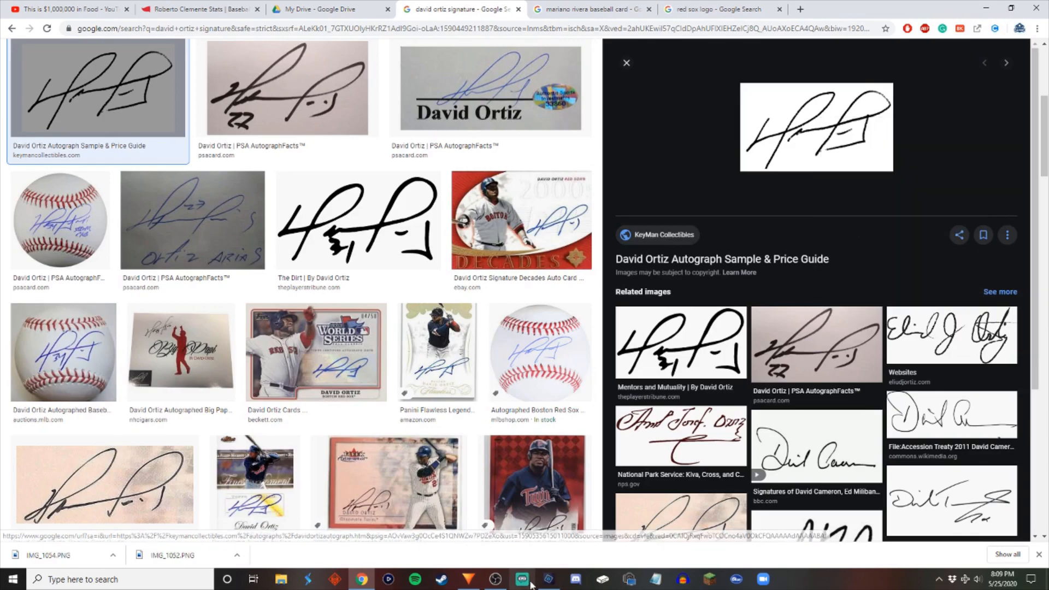
pyautogui.click(549, 580)
pyautogui.hotkey('ctrl', 'v')
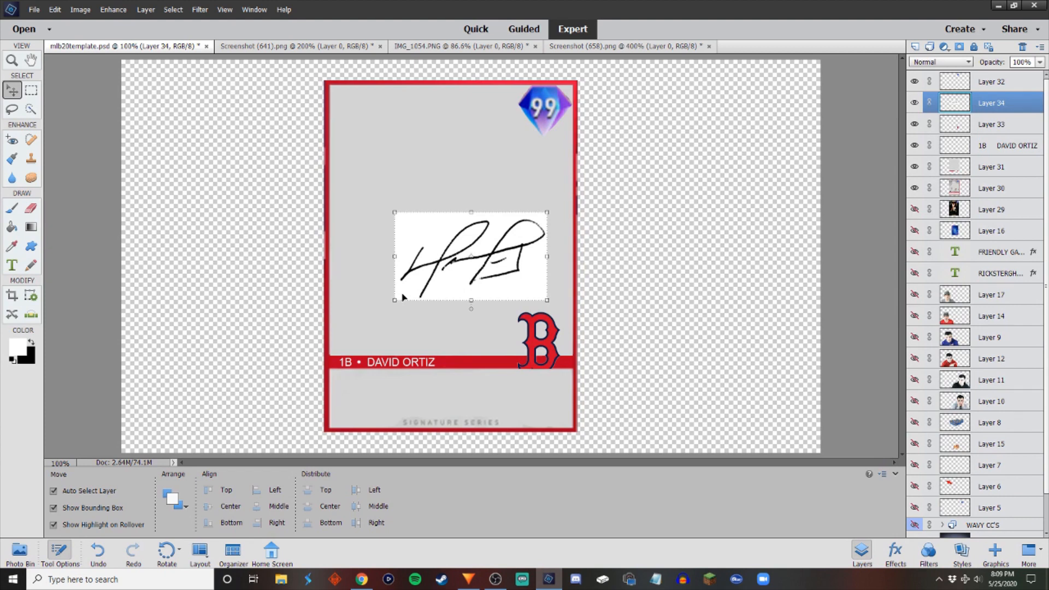
# Scale the pasted signature to about 70% and place it centred in the grey area below the name band.
pyautogui.hotkey('ctrl', '=')
pyautogui.moveTo(433, 265)
pyautogui.mouseDown()
pyautogui.moveTo(432, 249)
pyautogui.moveTo(424, 315)
pyautogui.mouseUp()
pyautogui.scroll(-4, 425, 315)
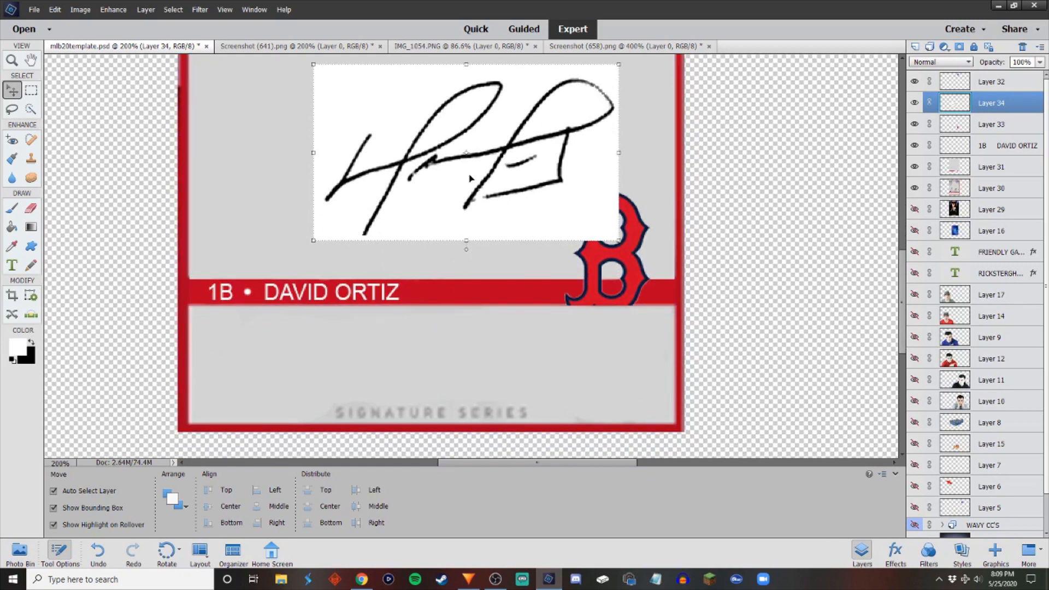
pyautogui.moveTo(472, 174)
pyautogui.mouseDown()
pyautogui.moveTo(320, 358)
pyautogui.moveTo(346, 359)
pyautogui.mouseUp()
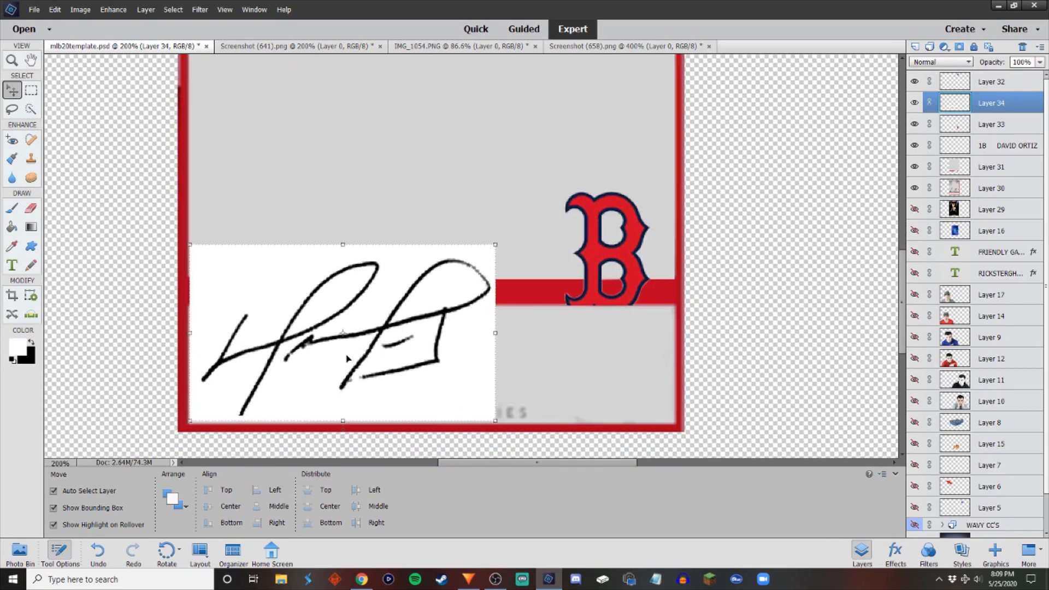
pyautogui.moveTo(495, 245); pyautogui.dragTo(407, 322)
pyautogui.moveTo(342, 354)
pyautogui.mouseDown()
pyautogui.moveTo(515, 356)
pyautogui.moveTo(483, 357)
pyautogui.mouseUp()
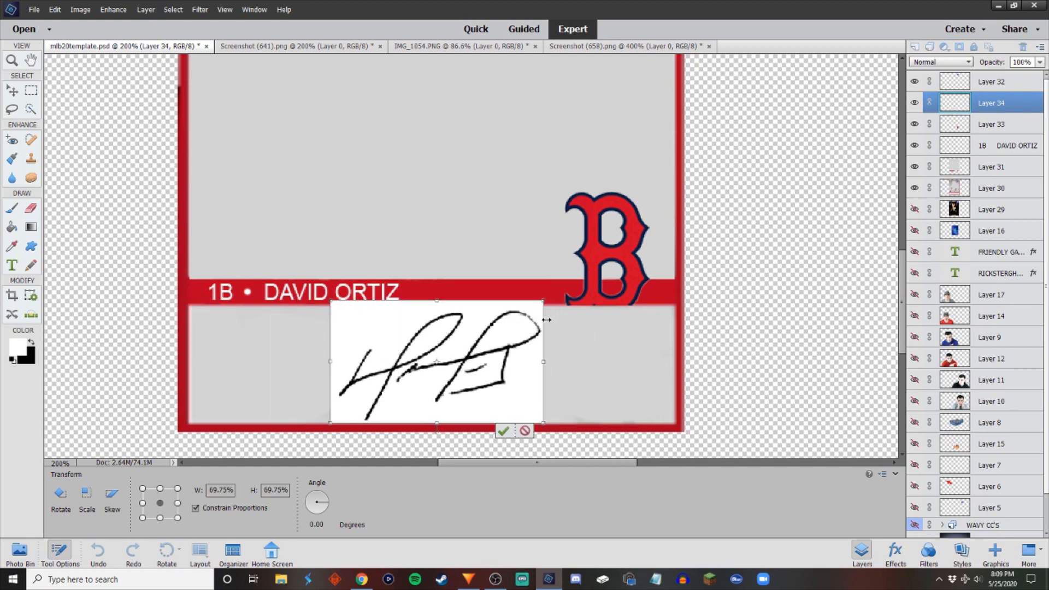
pyautogui.click(504, 432)
# Trim the signature's white background with rectangular selections where it overlaps the red name band above and the "SIGNATURE SERIES" text below.
pyautogui.click(40, 95)
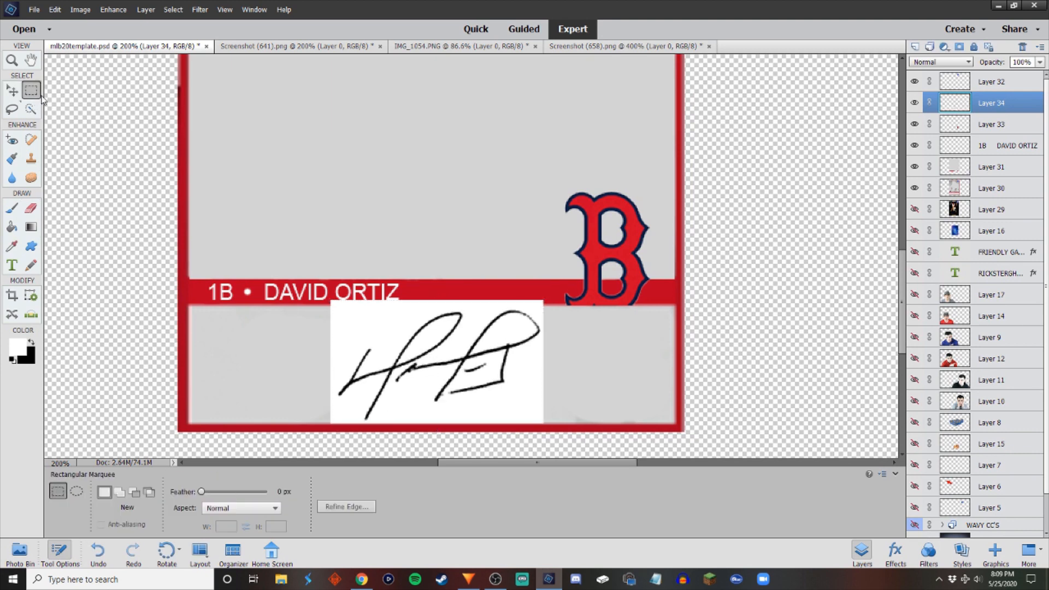
pyautogui.moveTo(545, 309); pyautogui.dragTo(290, 251)
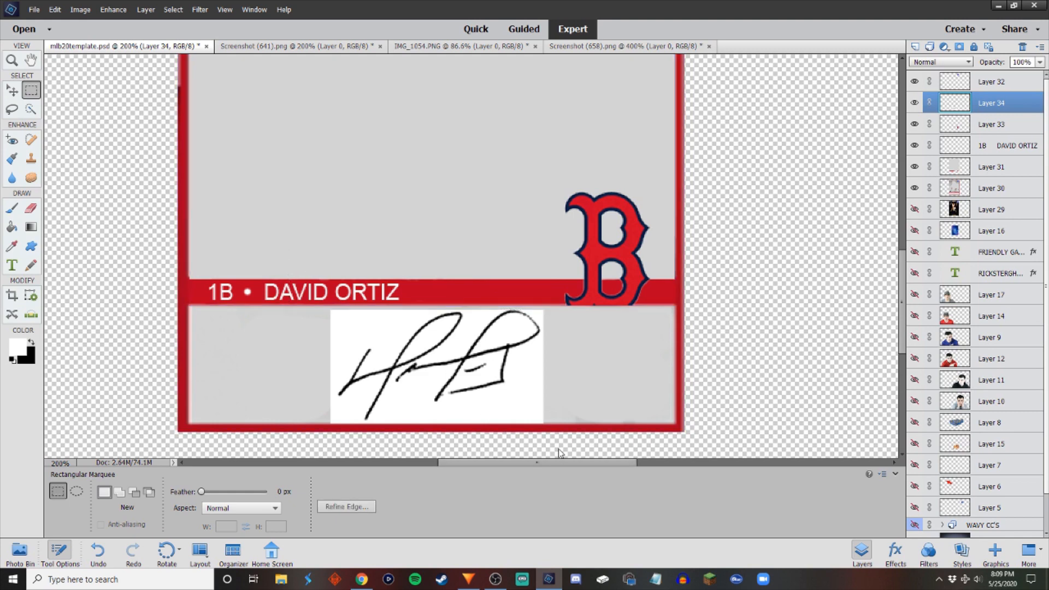
pyautogui.moveTo(547, 410); pyautogui.dragTo(310, 425)
pyautogui.press('Delete')
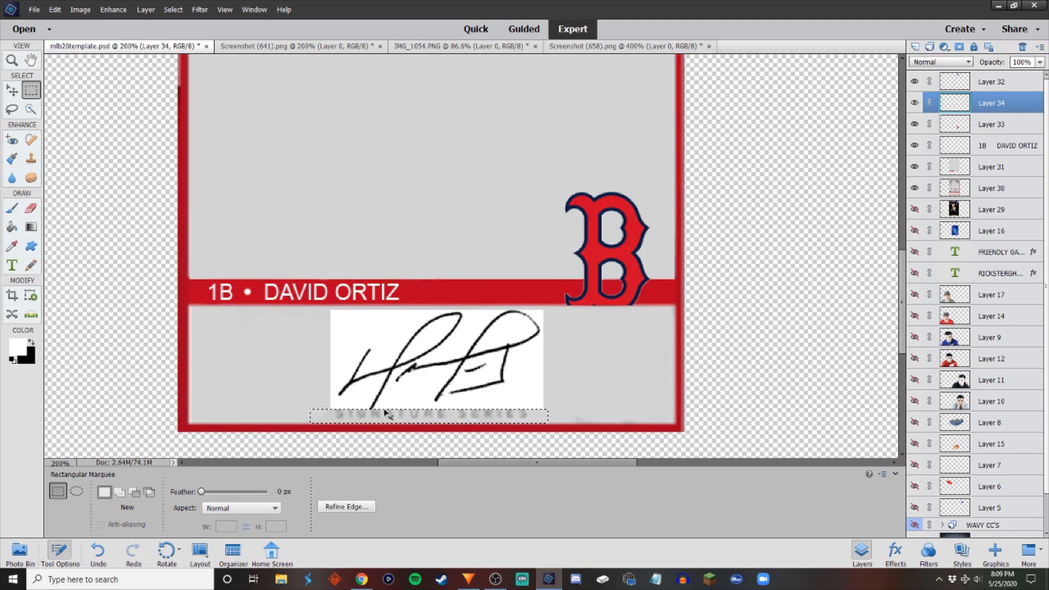
pyautogui.hotkey('ctrl', 'd')
pyautogui.moveTo(542, 406); pyautogui.dragTo(316, 414)
pyautogui.press('Delete')
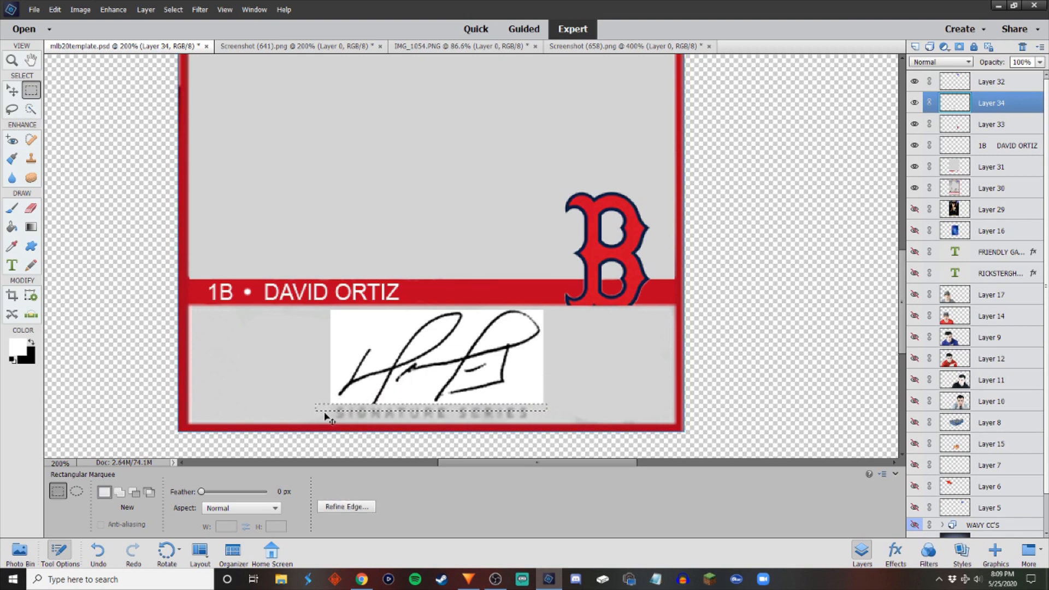
pyautogui.hotkey('ctrl', 'd')
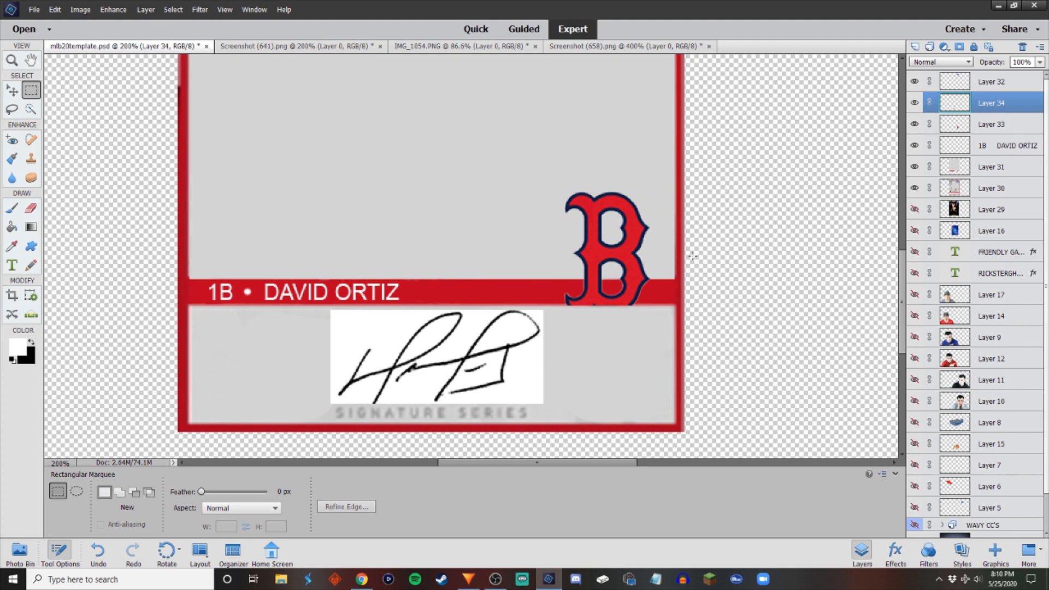
# Add a new empty layer at the top of the layer stack, above Layer 32.
pyautogui.click(999, 167)
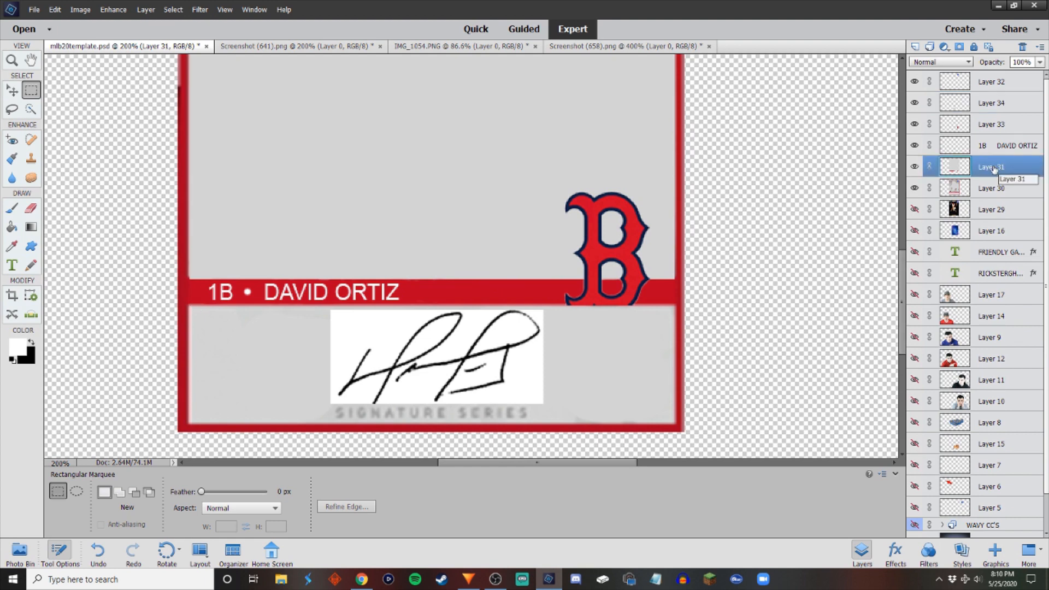
pyautogui.click(995, 90)
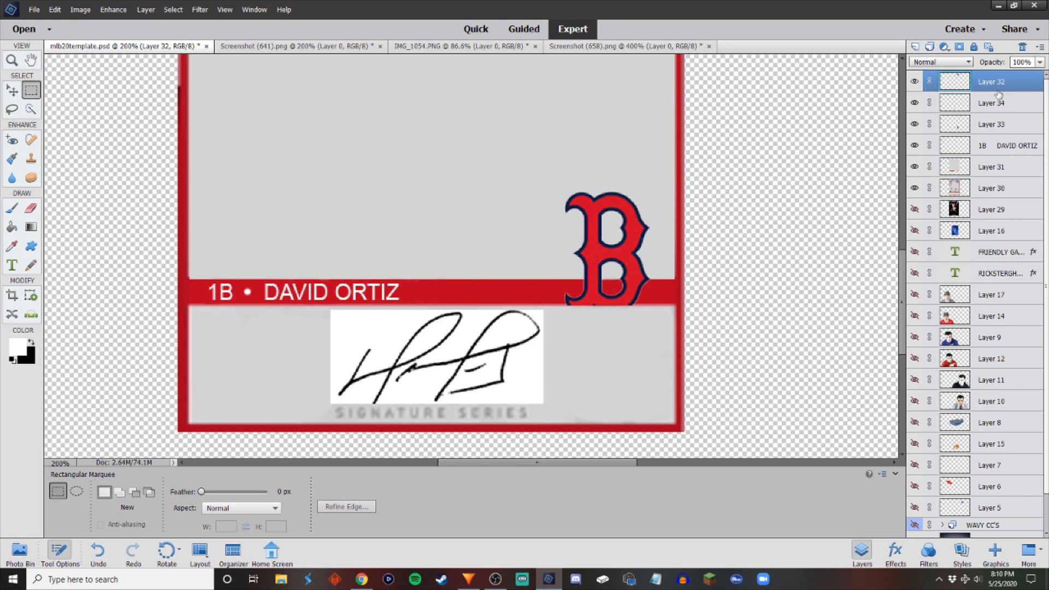
pyautogui.click(916, 47)
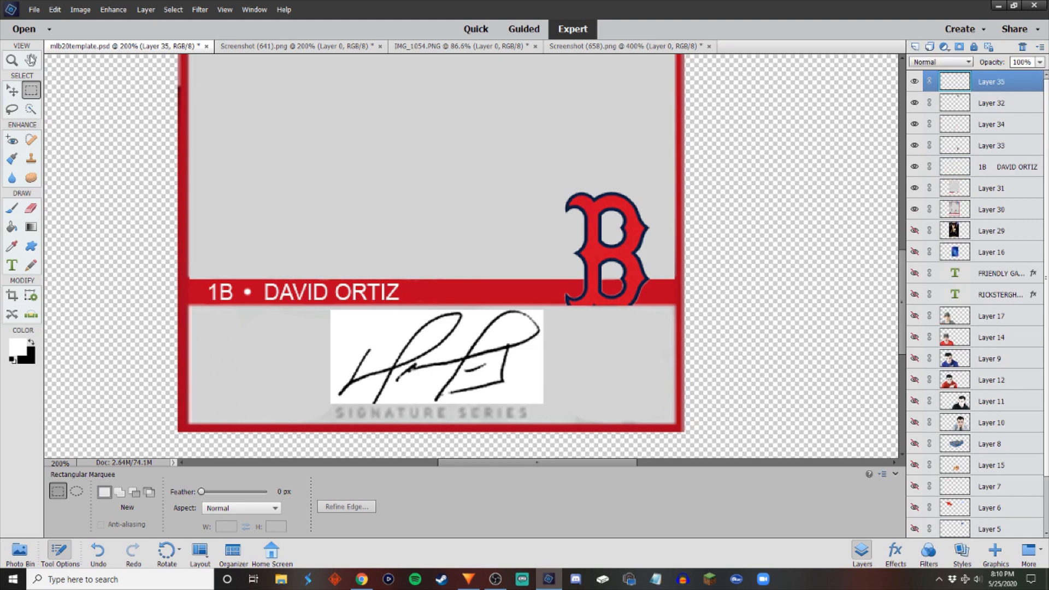
pyautogui.hotkey('ctrl', '0')
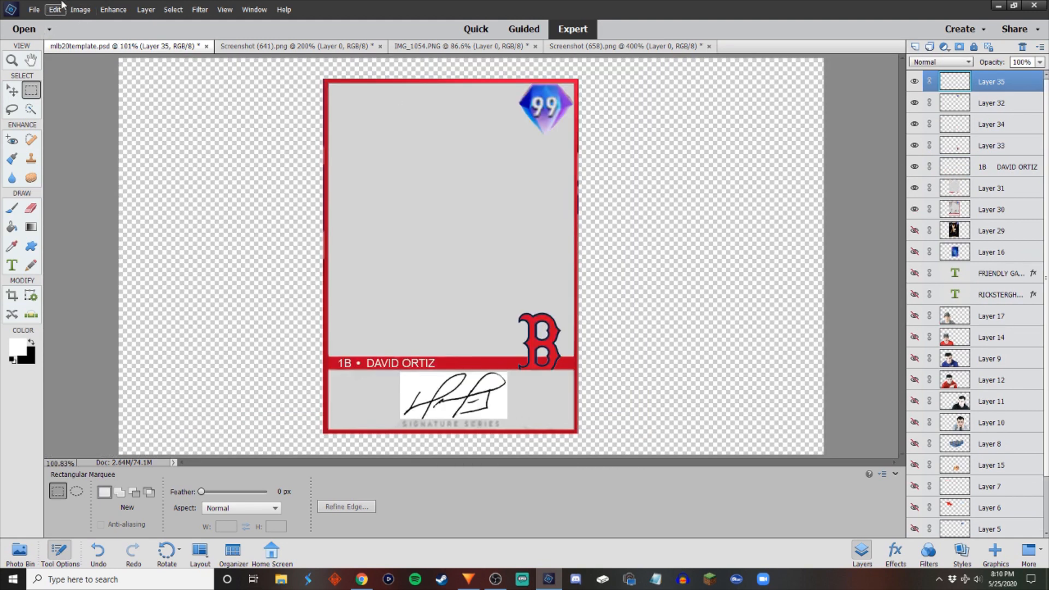
# Fill the new layer at 100% opacity with the white sampled from the signature's background.
pyautogui.click(50, 10)
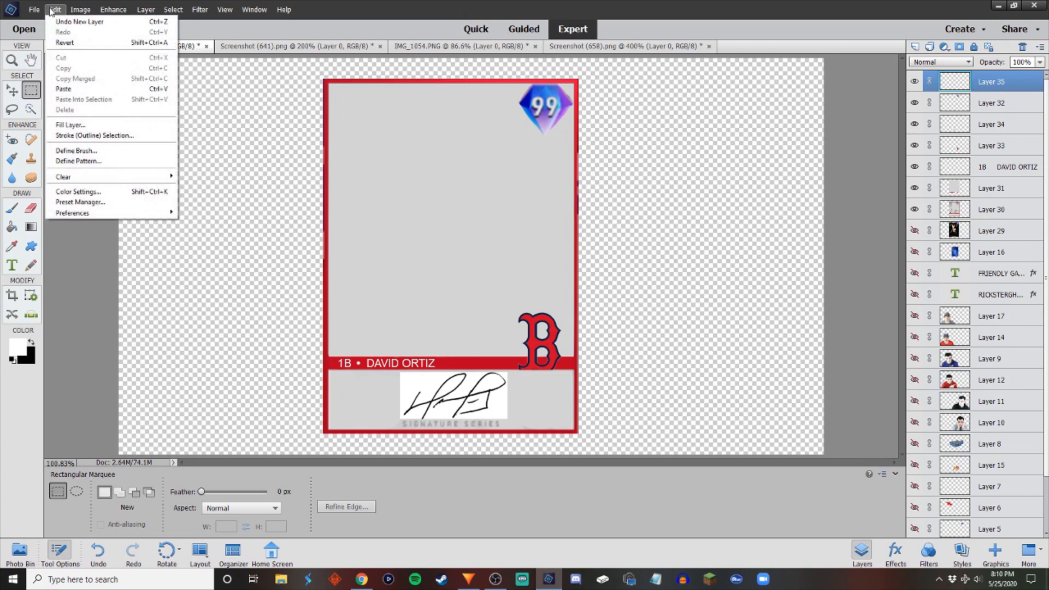
pyautogui.moveTo(34, 11)
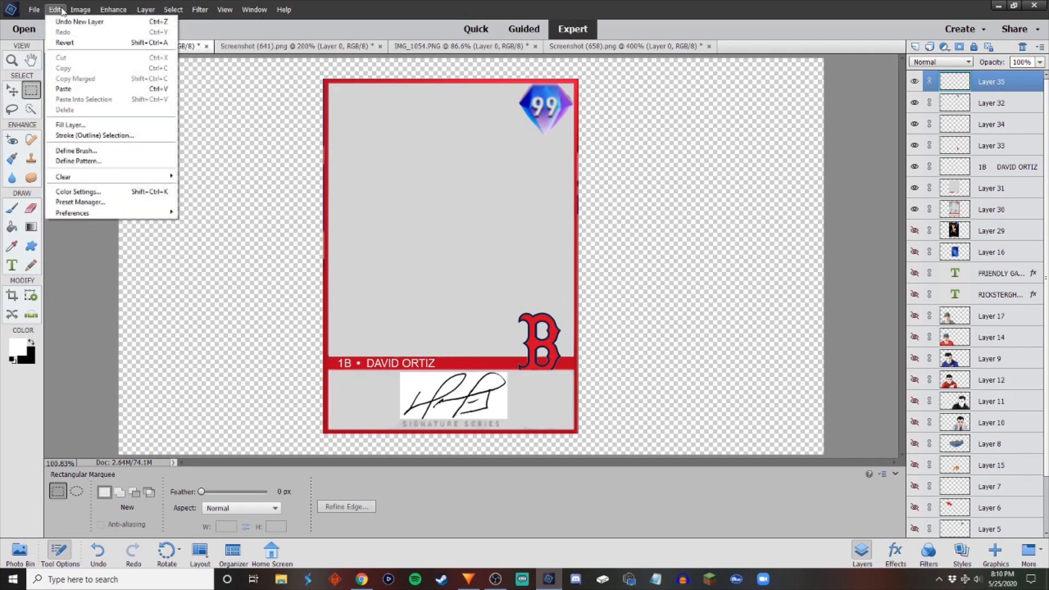
pyautogui.click(81, 125)
pyautogui.click(504, 188)
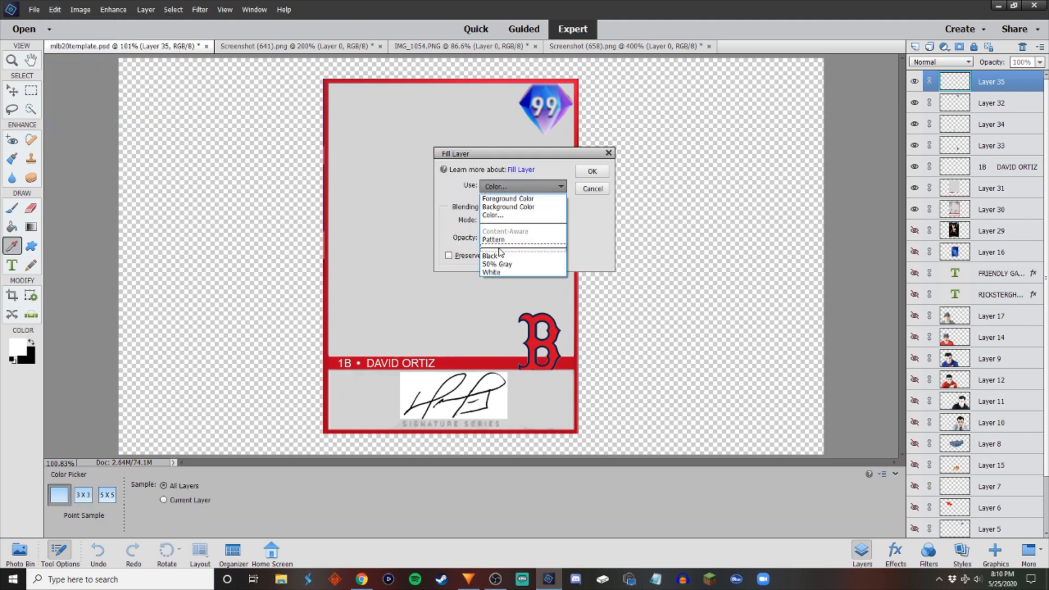
pyautogui.click(500, 217)
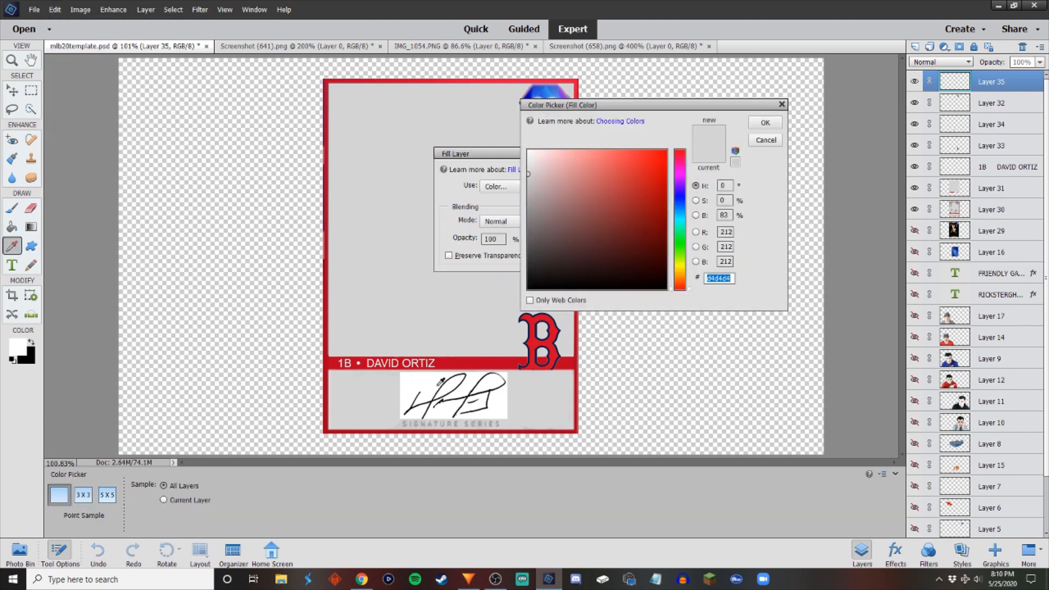
pyautogui.click(436, 379)
pyautogui.click(766, 123)
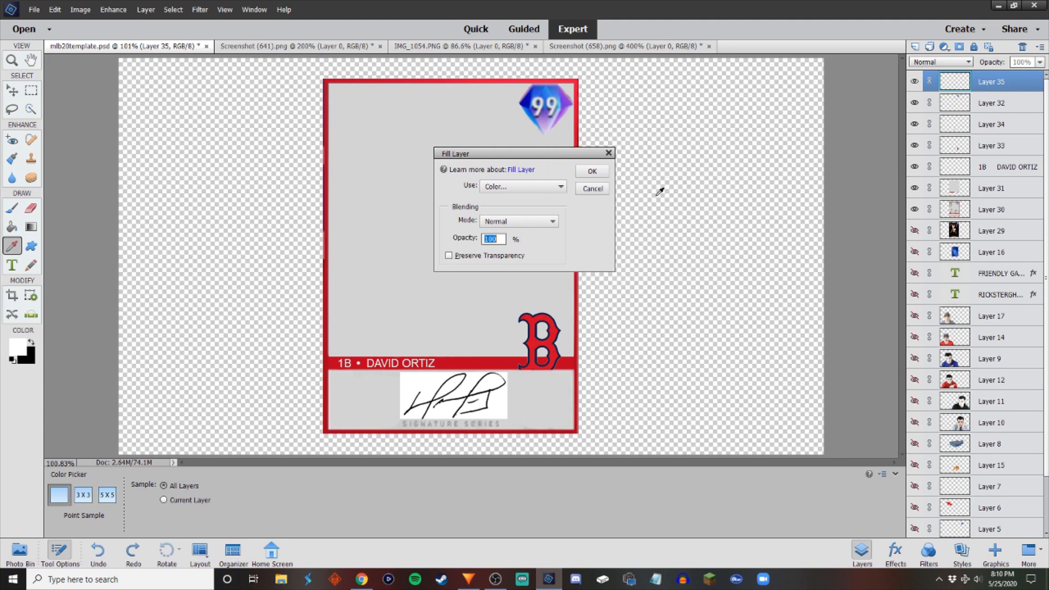
pyautogui.click(593, 169)
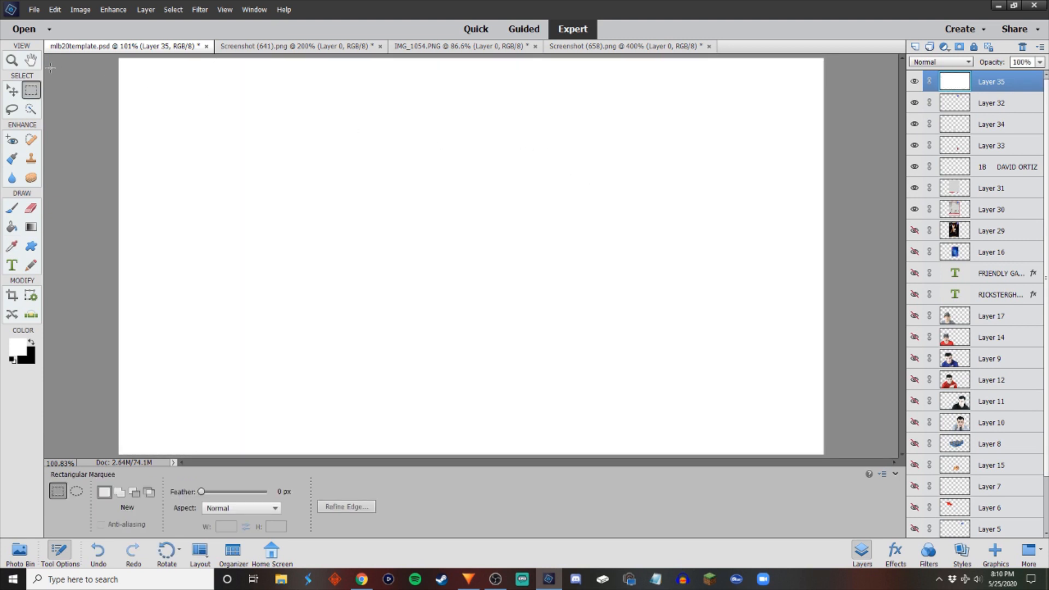
pyautogui.hotkey('ctrl', 't')
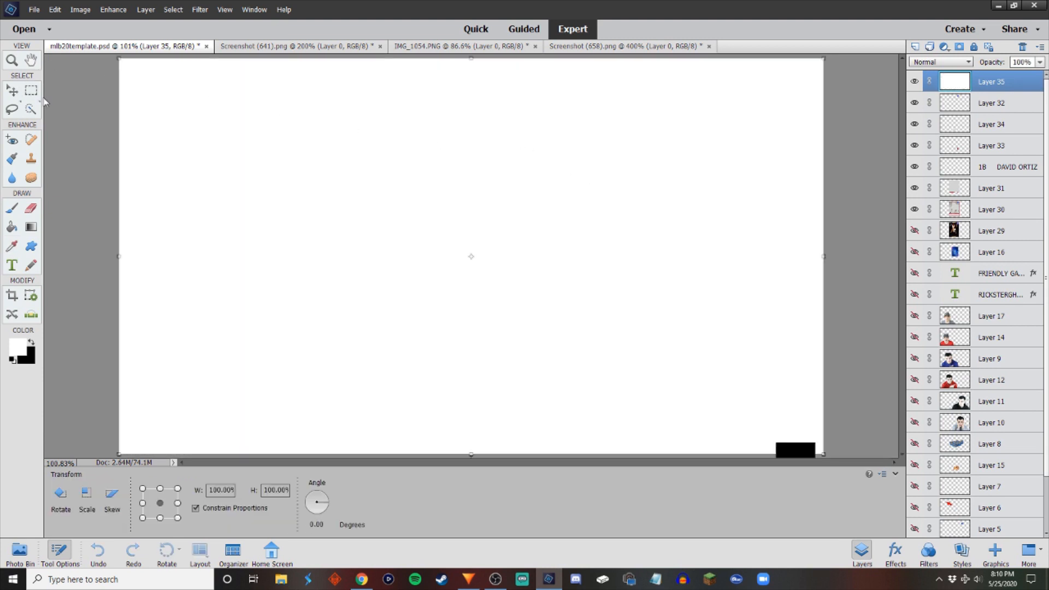
pyautogui.moveTo(119, 58); pyautogui.dragTo(534, 291)
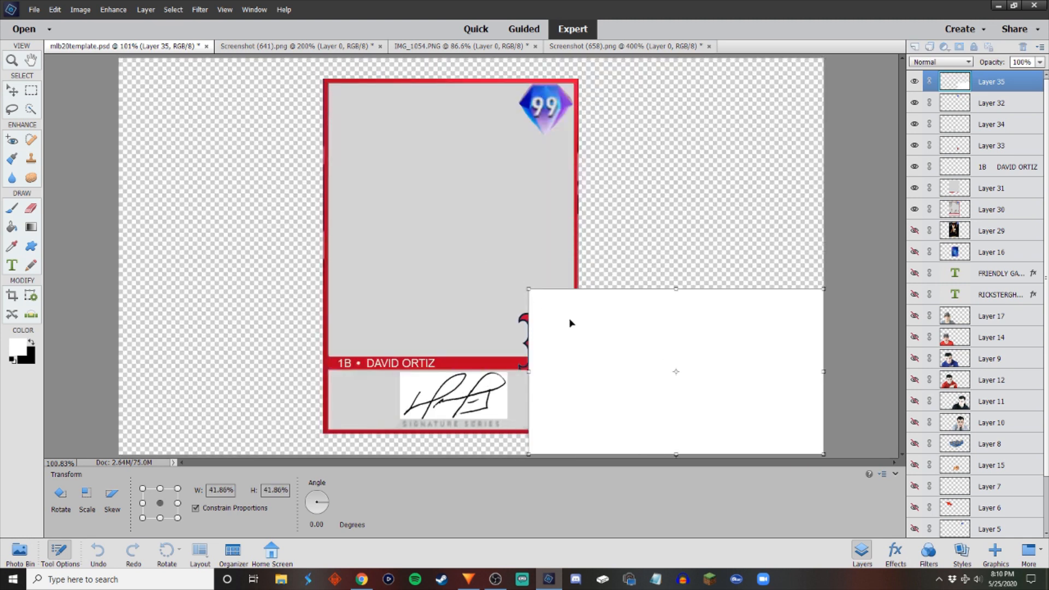
pyautogui.moveTo(569, 323); pyautogui.dragTo(345, 116)
pyautogui.moveTo(613, 72); pyautogui.dragTo(596, 87)
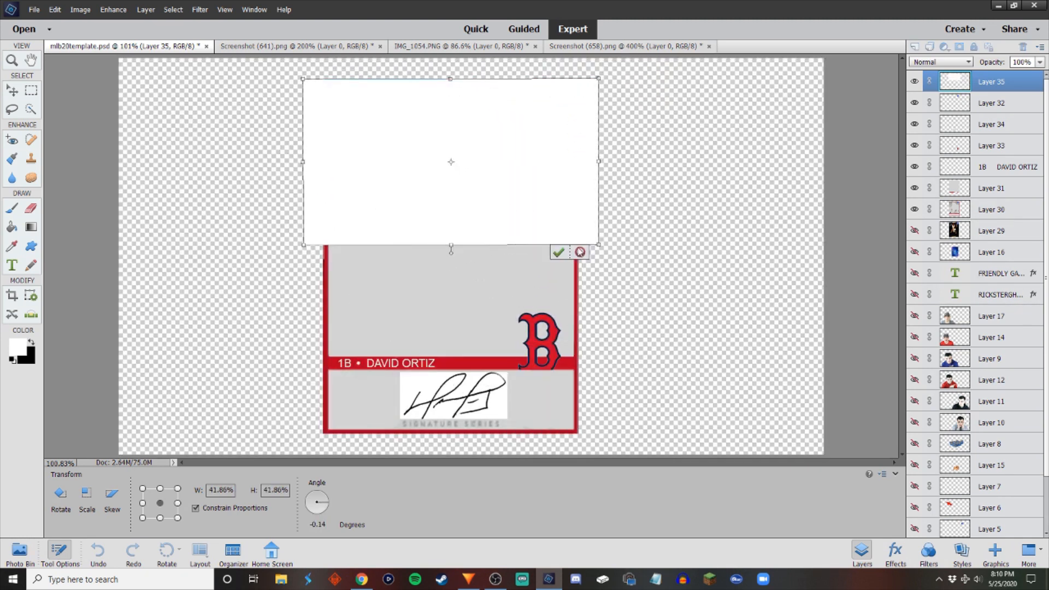
pyautogui.click(580, 251)
# Resize the white layer to cover the card from inside its upper-left border to the opposite edges, and set its opacity to 50%.
pyautogui.hotkey('ctrl', 't')
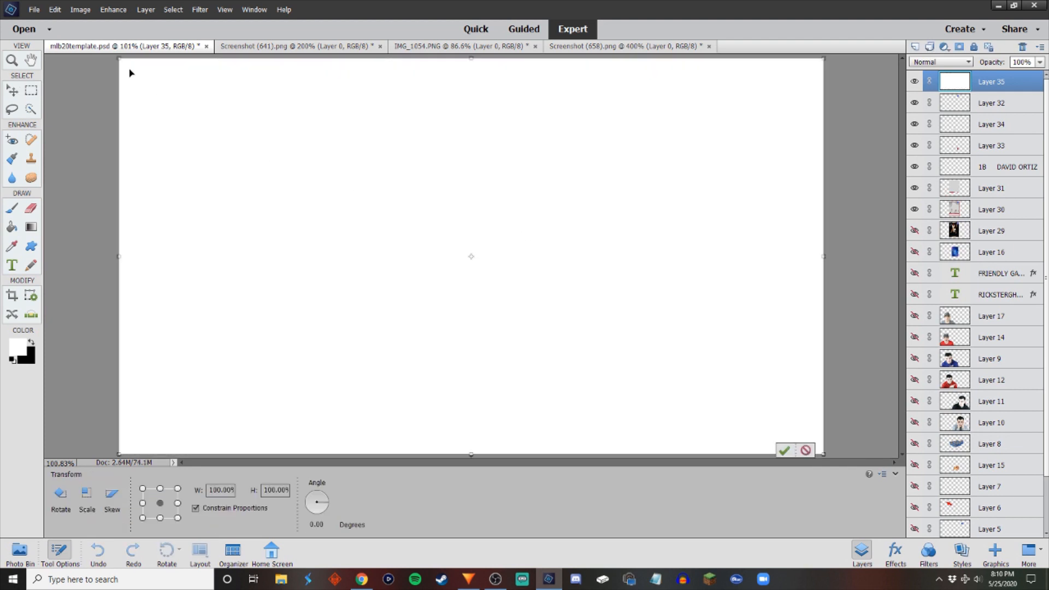
pyautogui.moveTo(119, 58); pyautogui.dragTo(445, 237)
pyautogui.moveTo(515, 279); pyautogui.dragTo(401, 163)
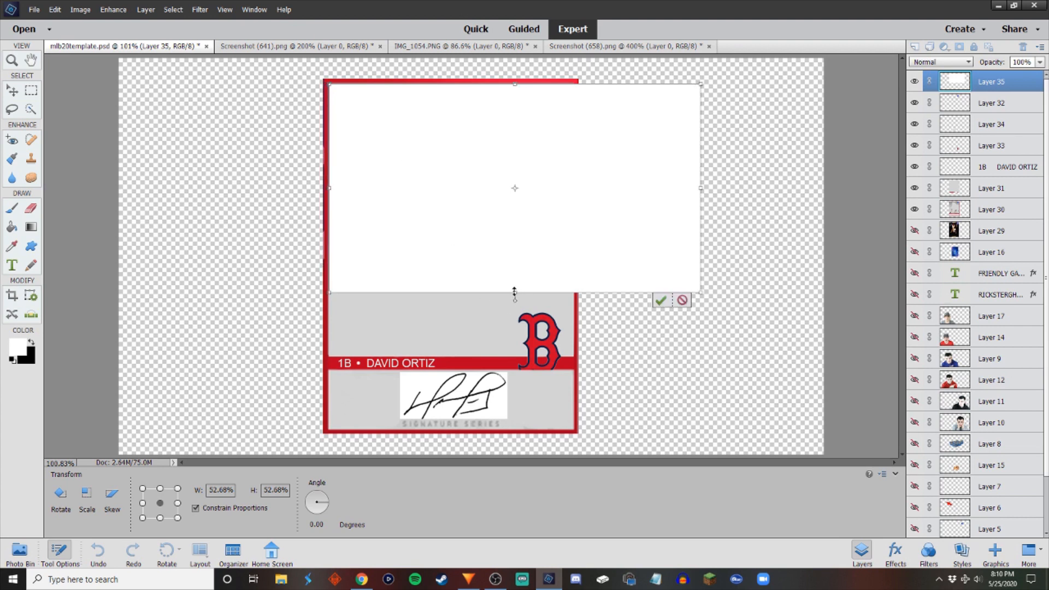
pyautogui.moveTo(515, 291); pyautogui.dragTo(530, 434)
pyautogui.moveTo(704, 264); pyautogui.dragTo(579, 258)
pyautogui.click(539, 444)
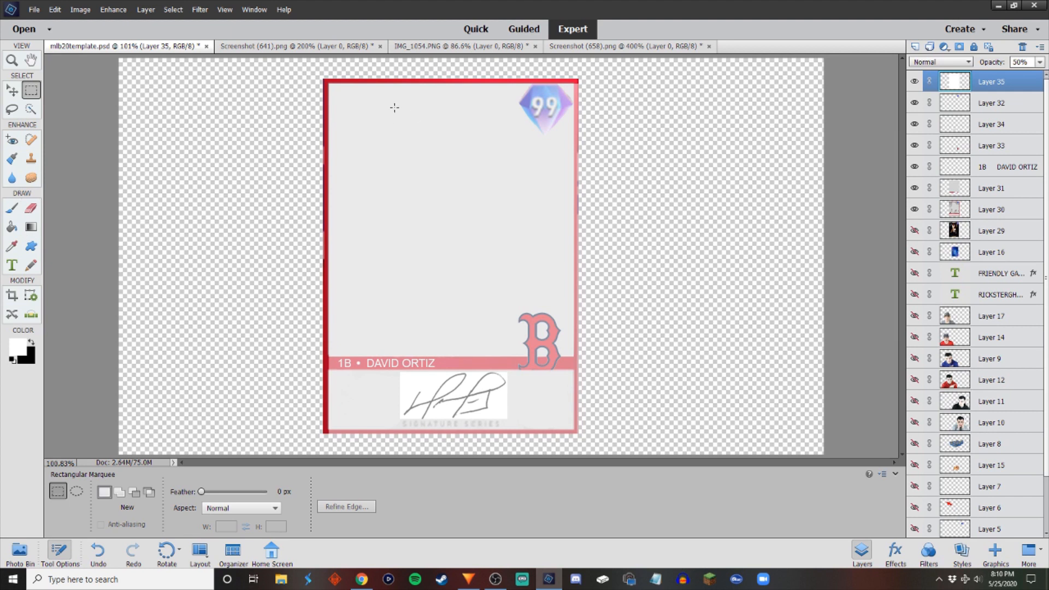
# Clear the semi-transparent white layer from the card's red border along the right and bottom edges using rectangular selections.
pyautogui.moveTo(574, 82); pyautogui.dragTo(695, 483)
pyautogui.hotkey('ctrl', 'd')
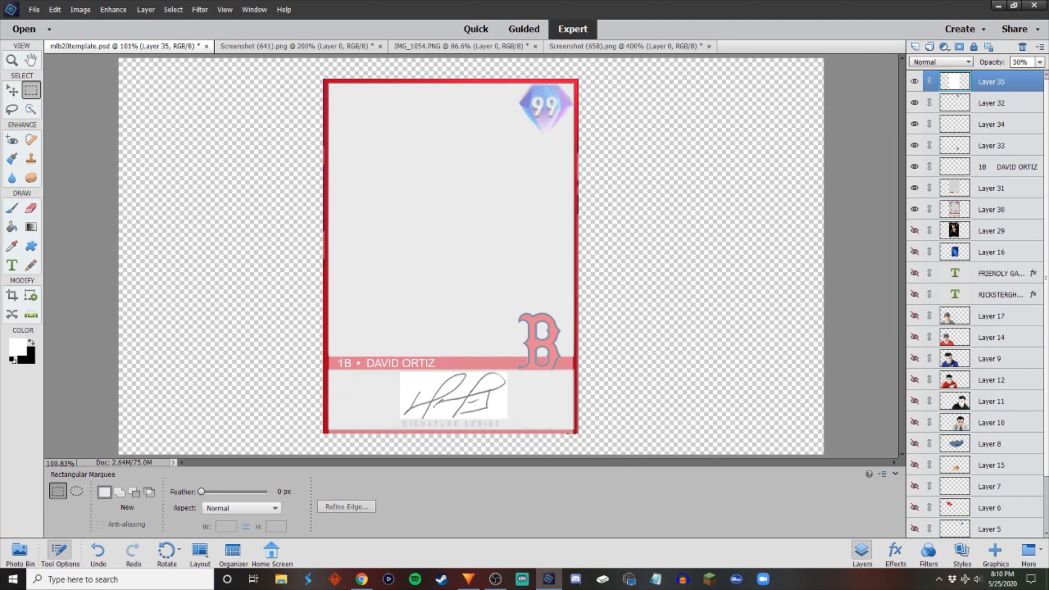
pyautogui.moveTo(574, 430); pyautogui.dragTo(218, 527)
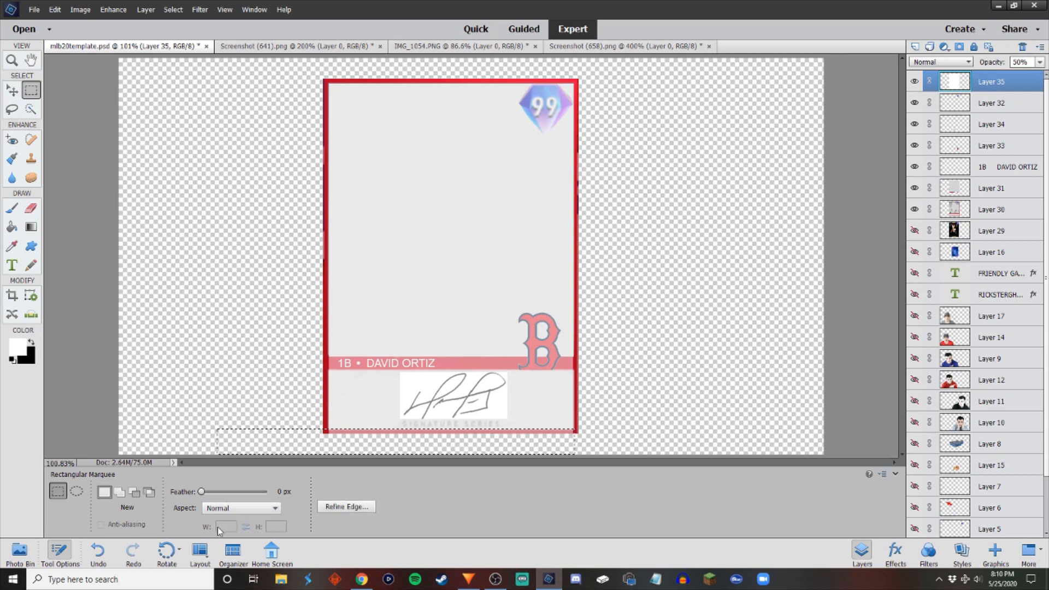
pyautogui.hotkey('ctrl', 'd')
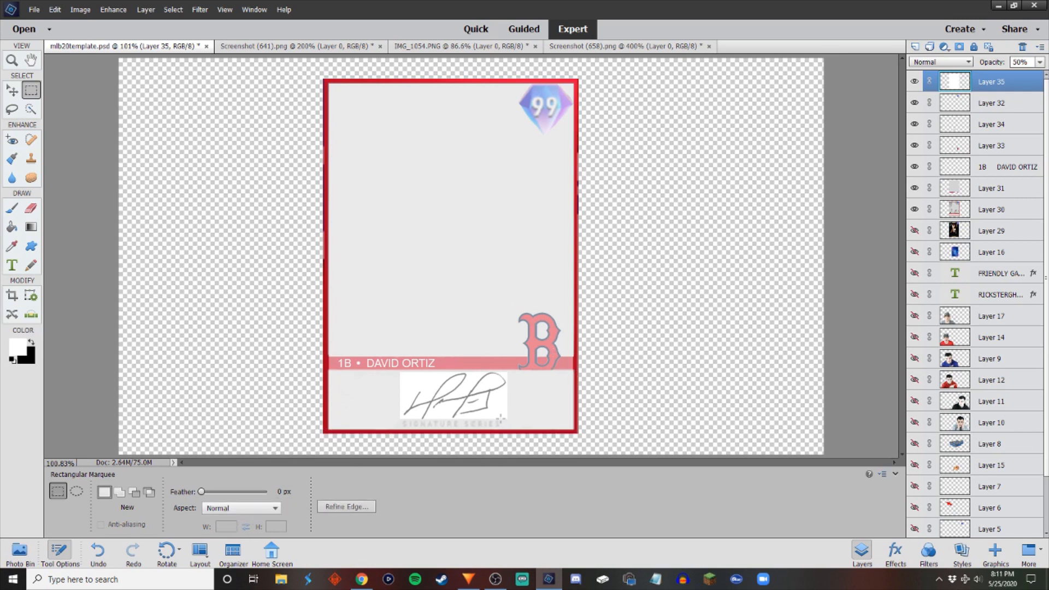
# Clear the white layer where it covers the "SIGNATURE SERIES" text and the red name band.
pyautogui.moveTo(500, 418); pyautogui.dragTo(400, 433)
pyautogui.press('Delete')
pyautogui.hotkey('ctrl', 'd')
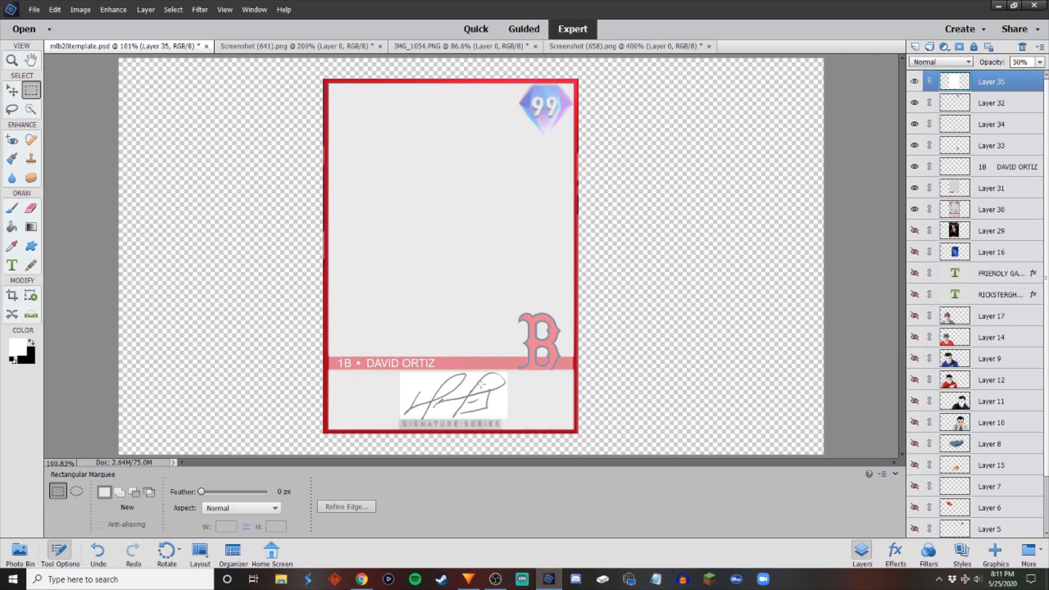
pyautogui.moveTo(578, 370); pyautogui.dragTo(327, 363)
pyautogui.press('Delete')
pyautogui.hotkey('ctrl', 'd')
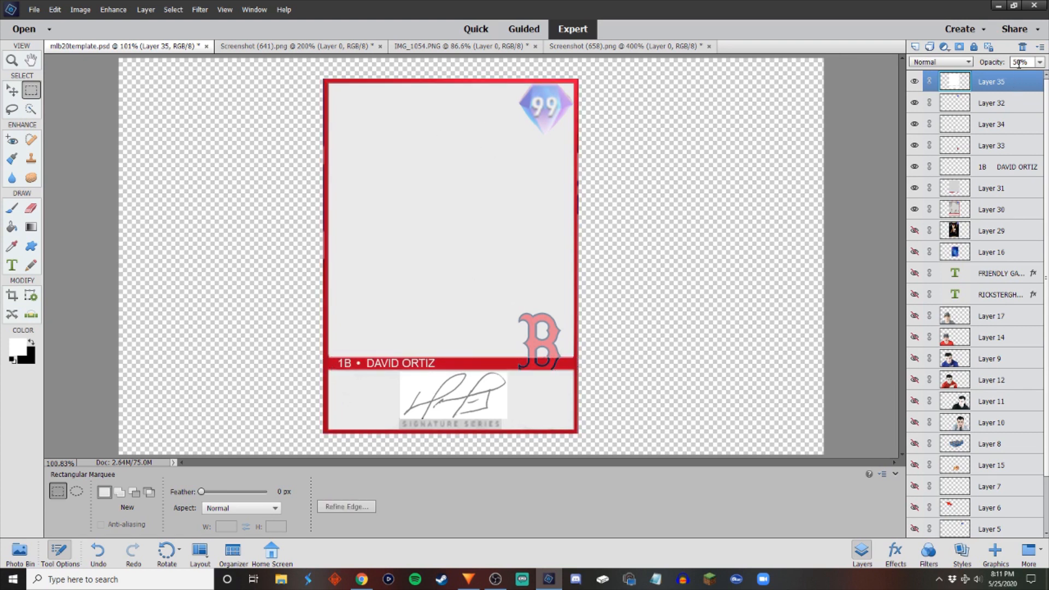
# Set the white layer's opacity to 100% and move the Red Sox logo and signature layers above it.
pyautogui.write('0')
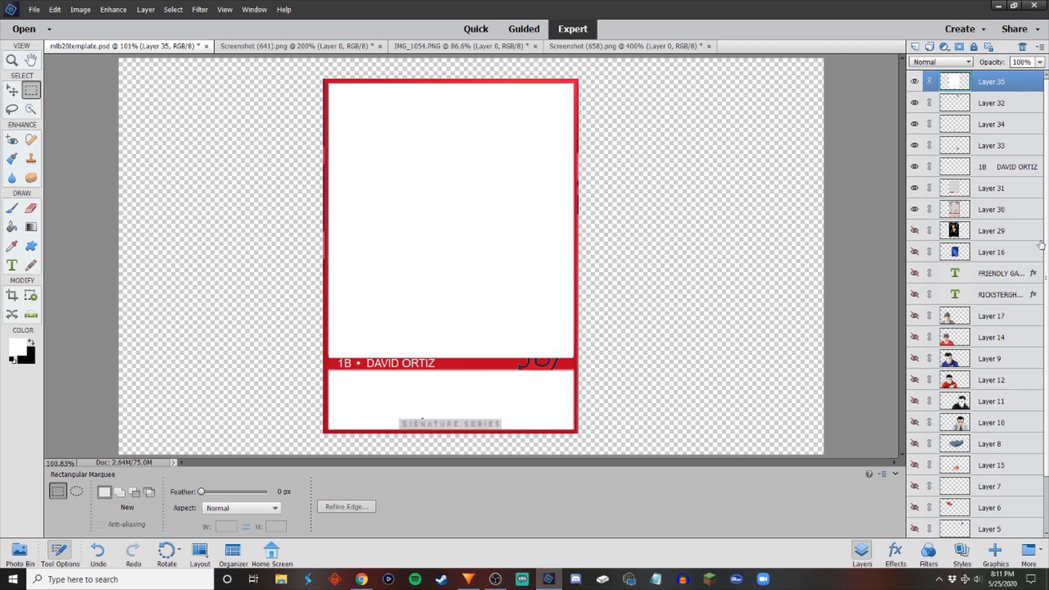
pyautogui.moveTo(989, 146); pyautogui.dragTo(987, 77)
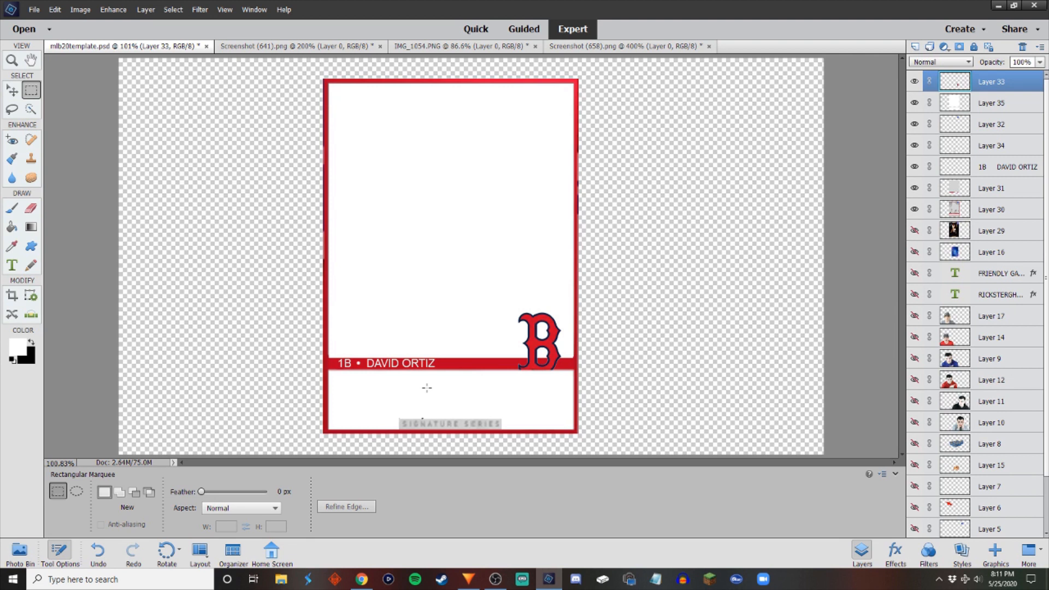
pyautogui.click(12, 91)
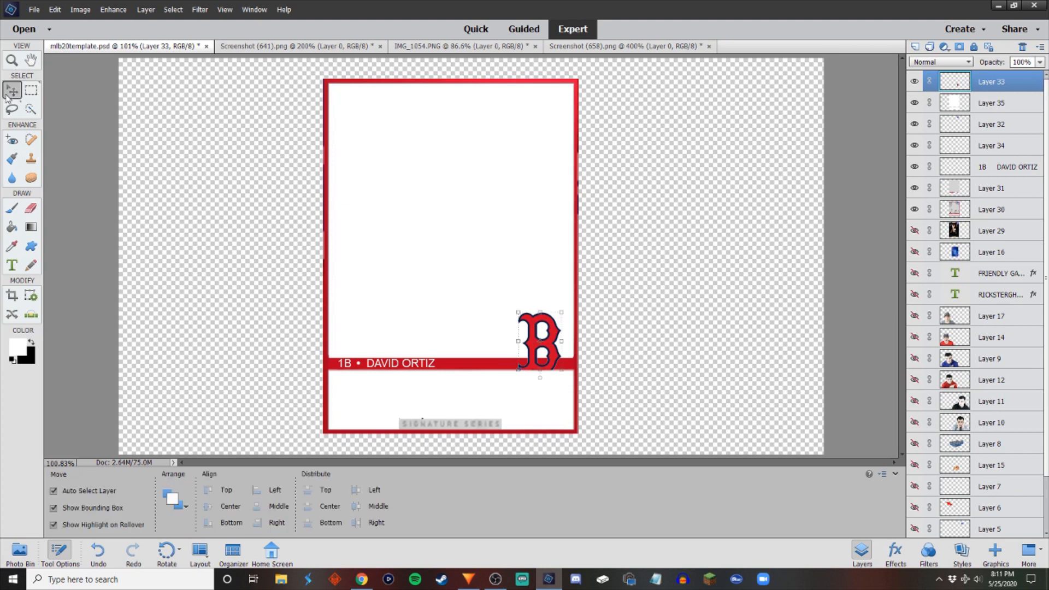
pyautogui.click(443, 424)
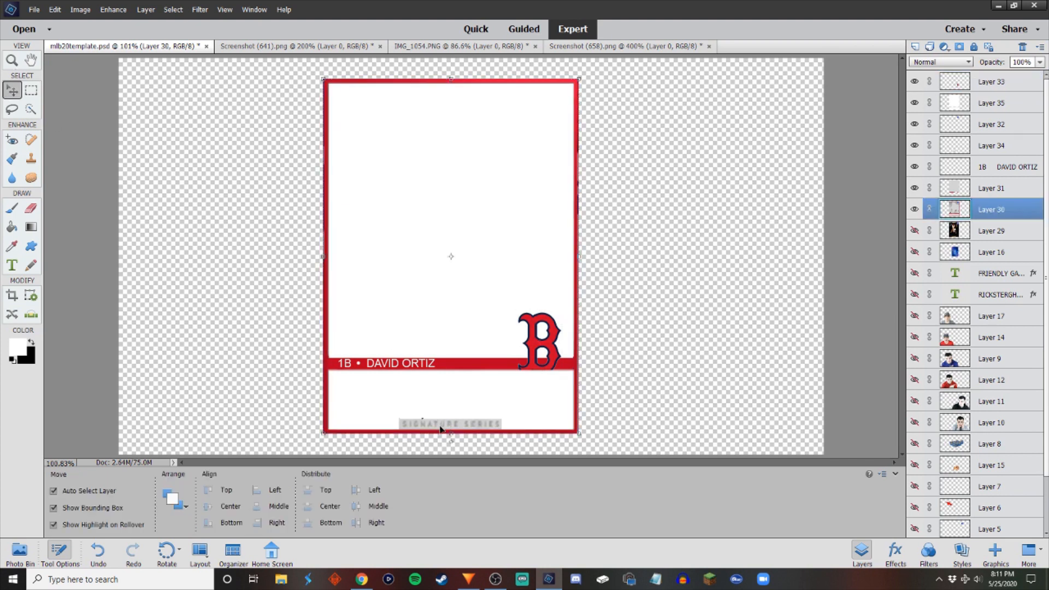
pyautogui.click(440, 427)
pyautogui.moveTo(994, 152)
pyautogui.mouseDown()
pyautogui.moveTo(998, 79)
pyautogui.moveTo(1001, 91)
pyautogui.mouseUp()
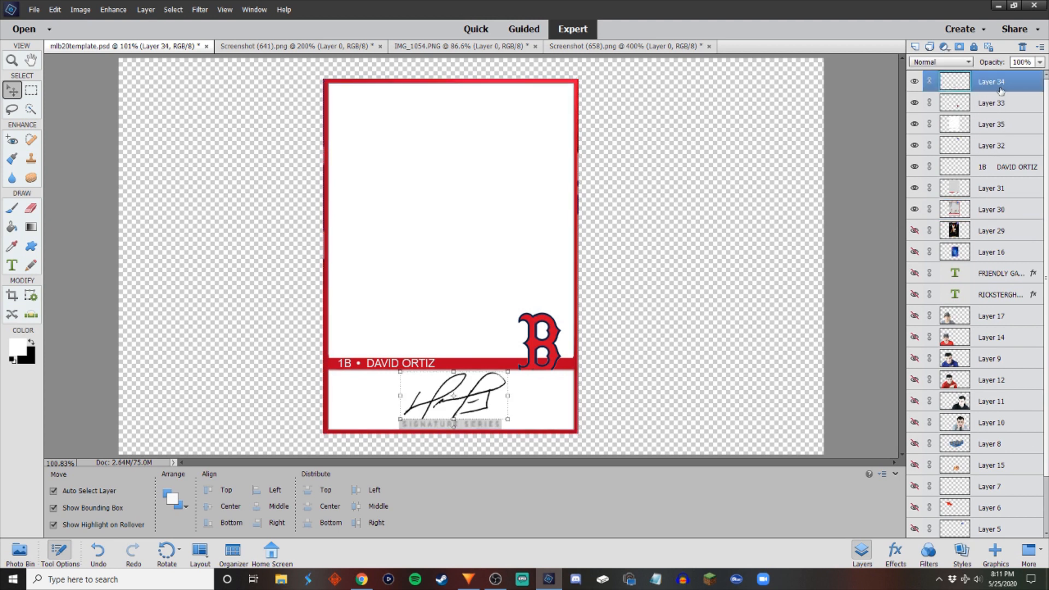
# Delete the "SIGNATURE SERIES" text from the base card layer, Layer 30, with a rectangular selection around it.
pyautogui.click(31, 91)
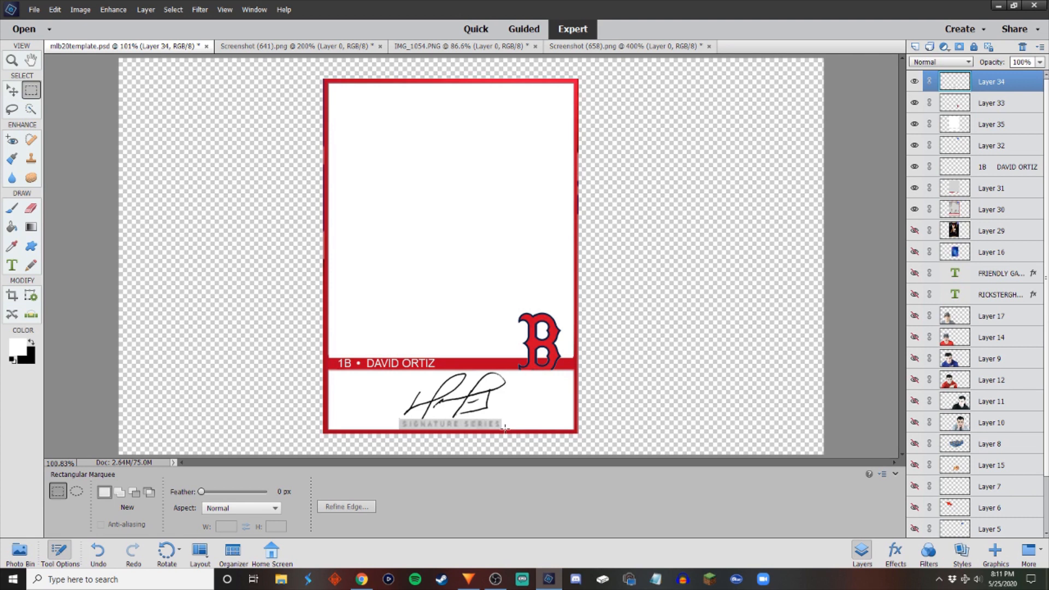
pyautogui.moveTo(504, 427); pyautogui.dragTo(391, 414)
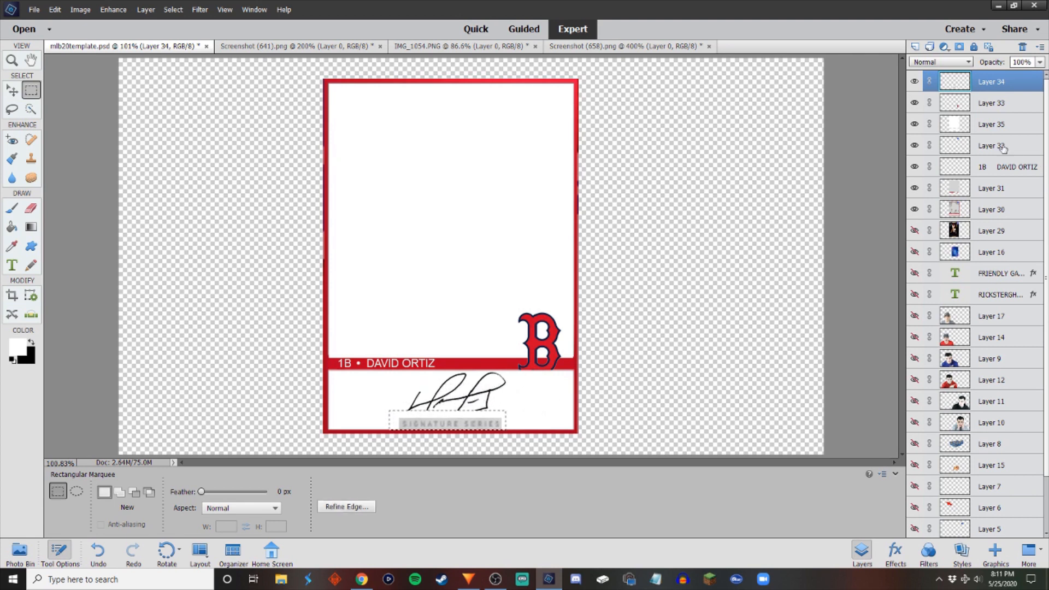
pyautogui.click(985, 211)
pyautogui.press('Delete')
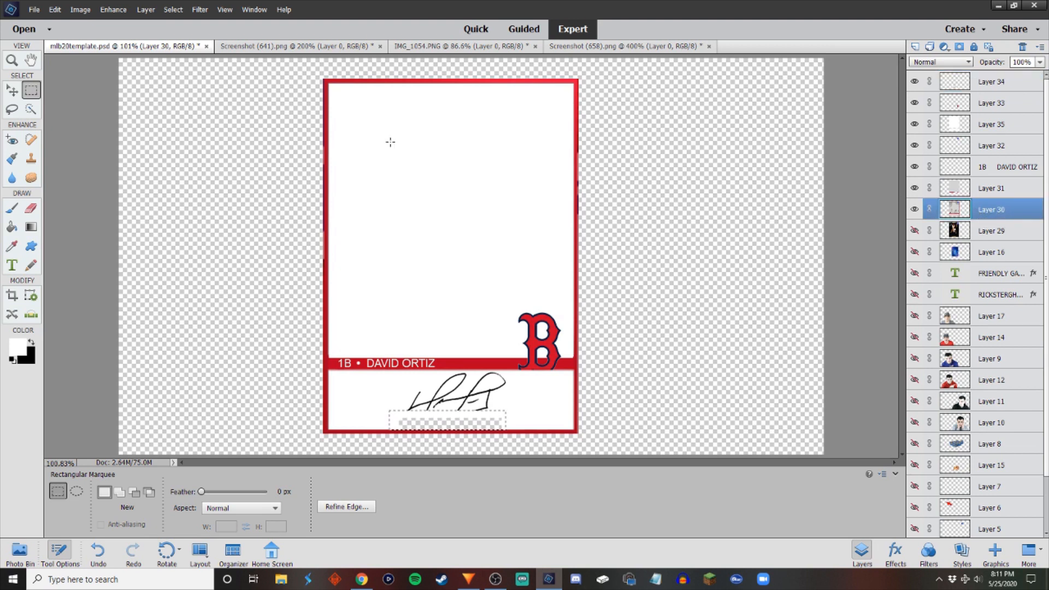
# Fill the selected area on Layer 30 with white (255, 255, 255) at 100% opacity and clear the selection.
pyautogui.click(54, 9)
pyautogui.click(77, 125)
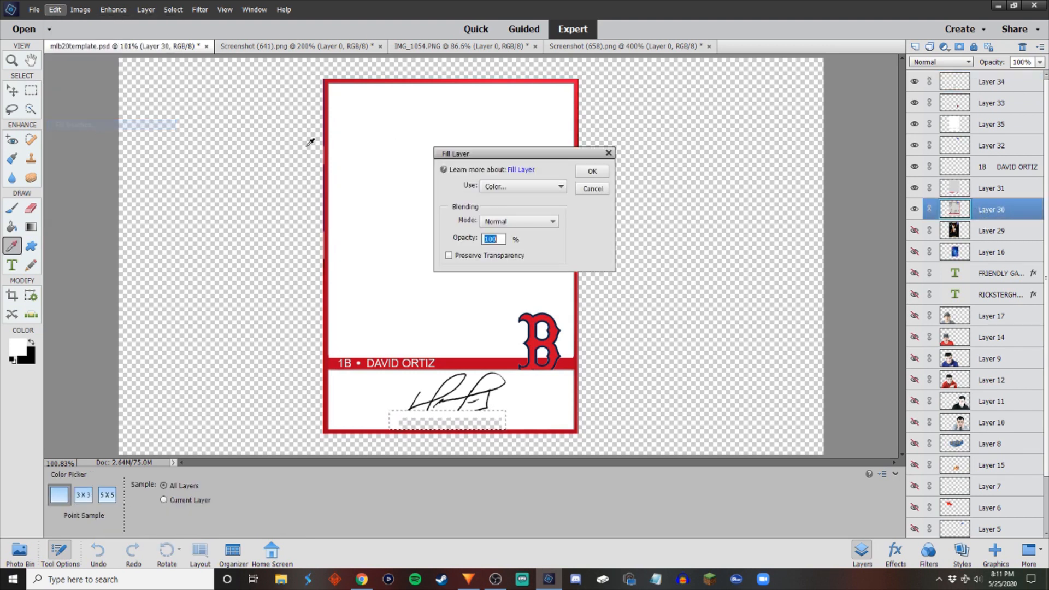
pyautogui.click(499, 186)
pyautogui.click(493, 215)
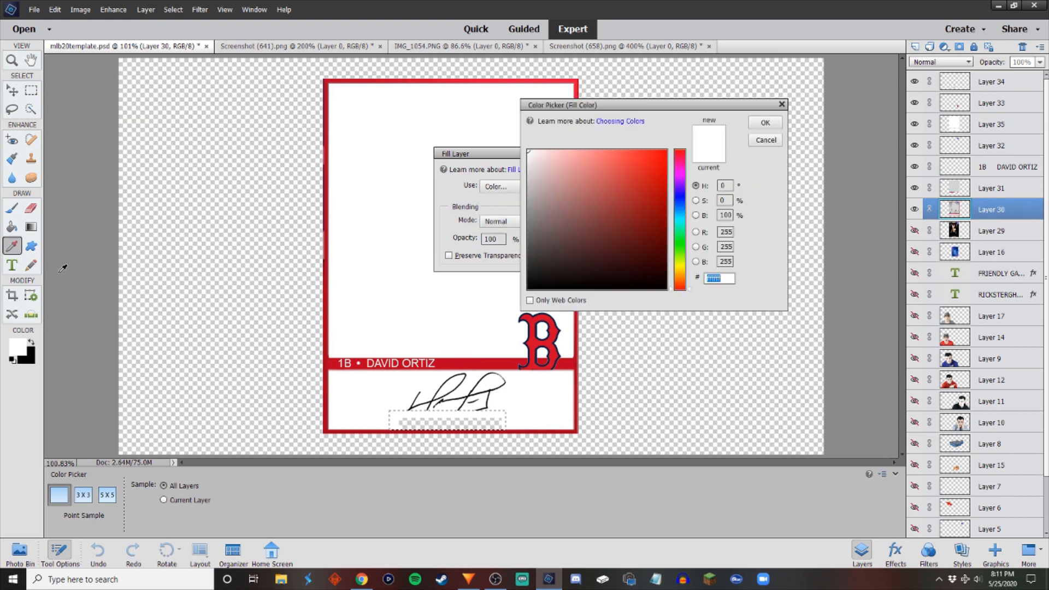
pyautogui.click(763, 124)
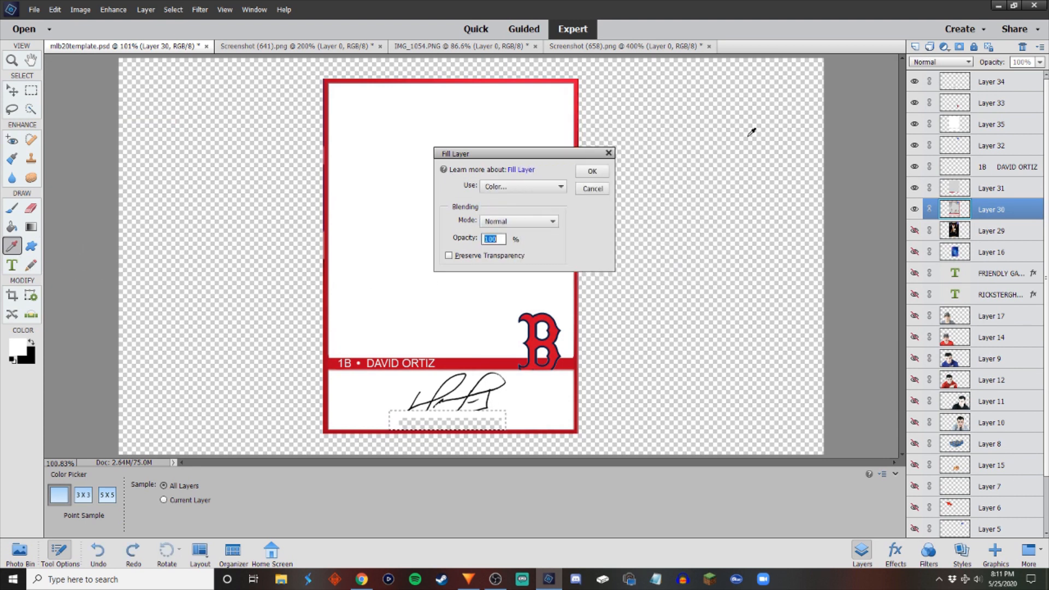
pyautogui.click(583, 169)
pyautogui.hotkey('ctrl', 'd')
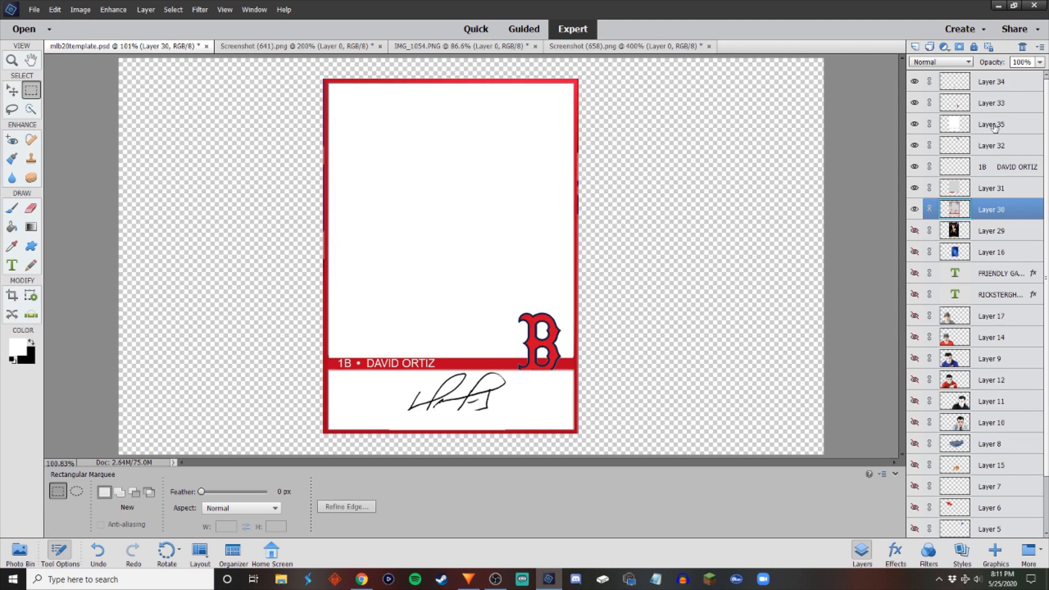
# Hide and reshow the signature layer to check the area beneath it.
pyautogui.click(987, 88)
pyautogui.click(916, 82)
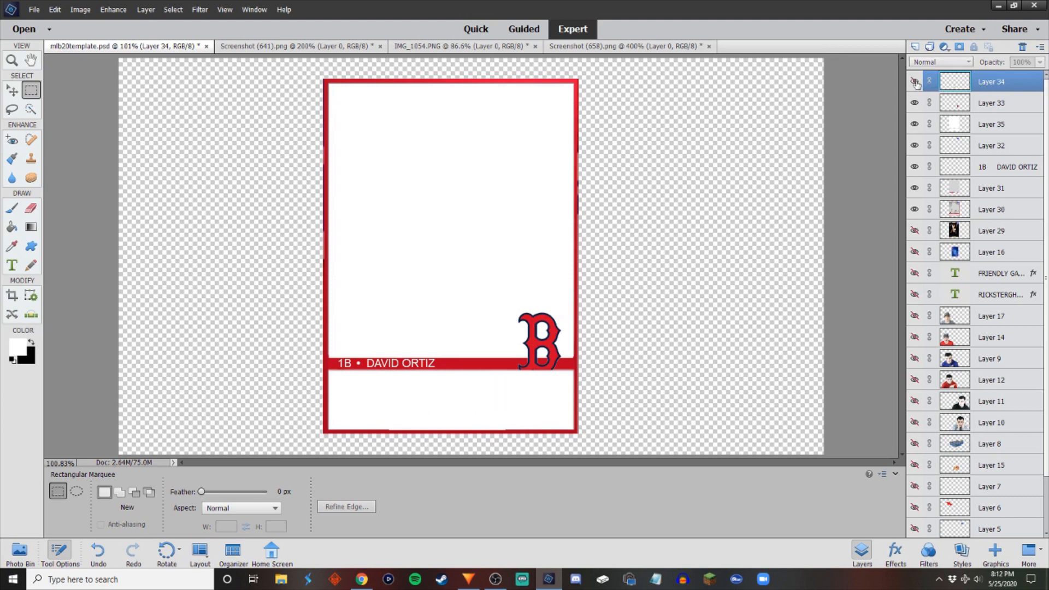
pyautogui.click(916, 82)
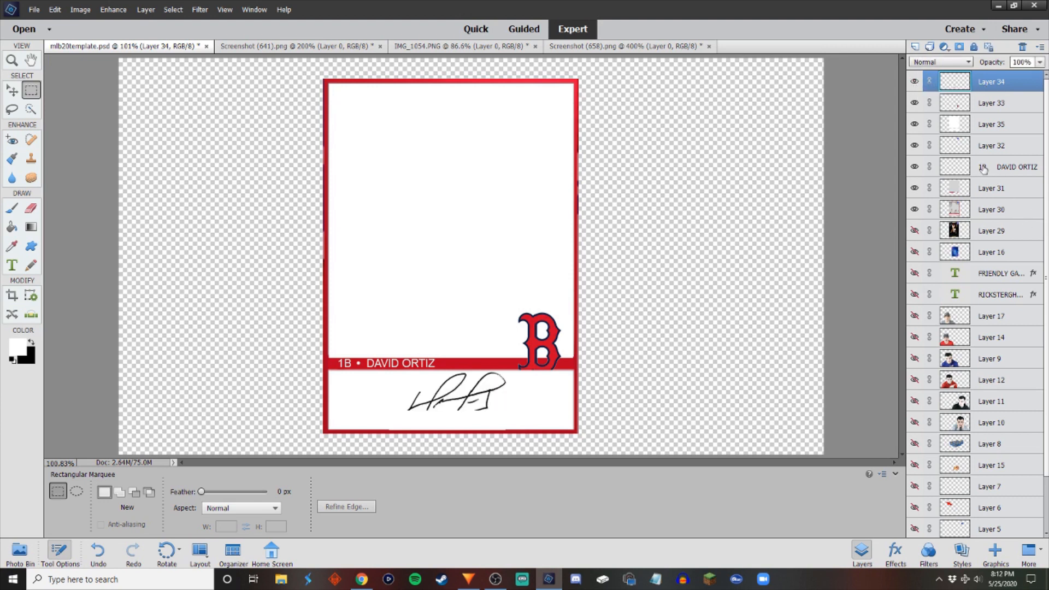
pyautogui.click(983, 211)
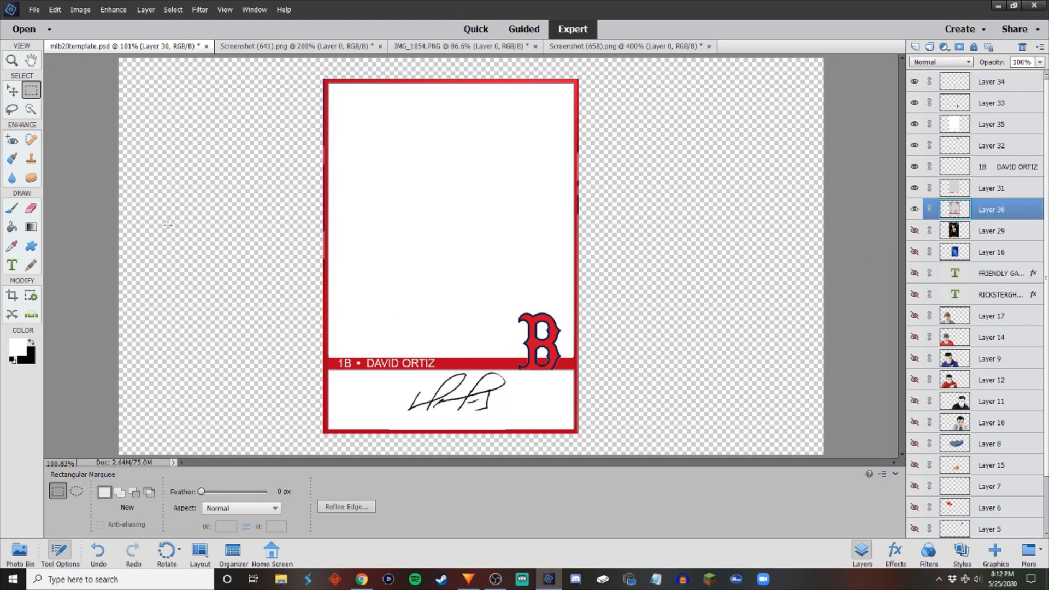
pyautogui.moveTo(514, 419); pyautogui.dragTo(372, 390)
pyautogui.click(373, 391)
pyautogui.click(993, 189)
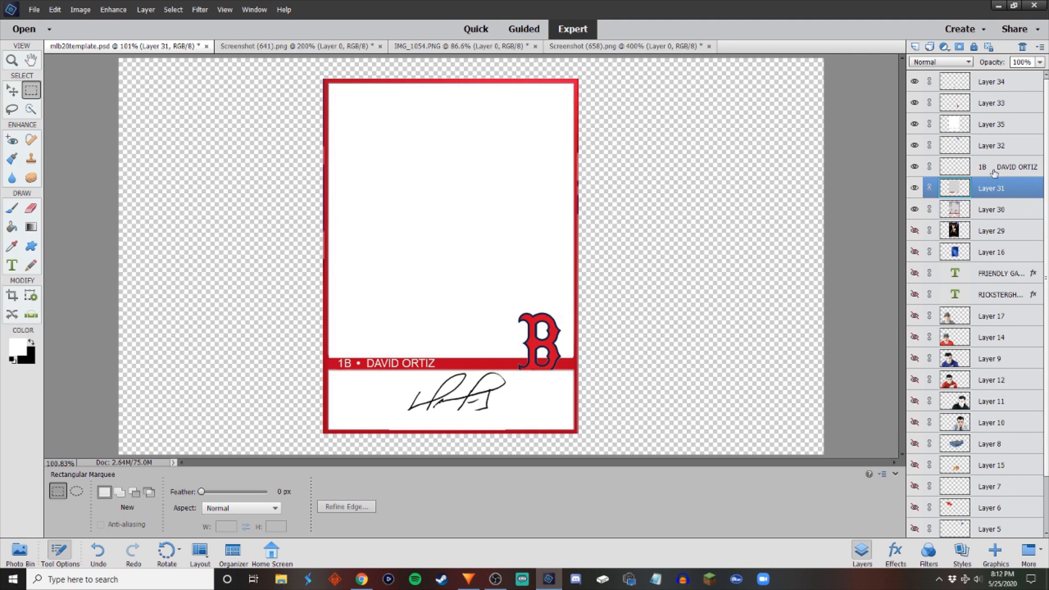
# Try to delete a rectangular area around the signature from its own layer, and undo it.
pyautogui.click(984, 81)
pyautogui.moveTo(512, 423); pyautogui.dragTo(370, 384)
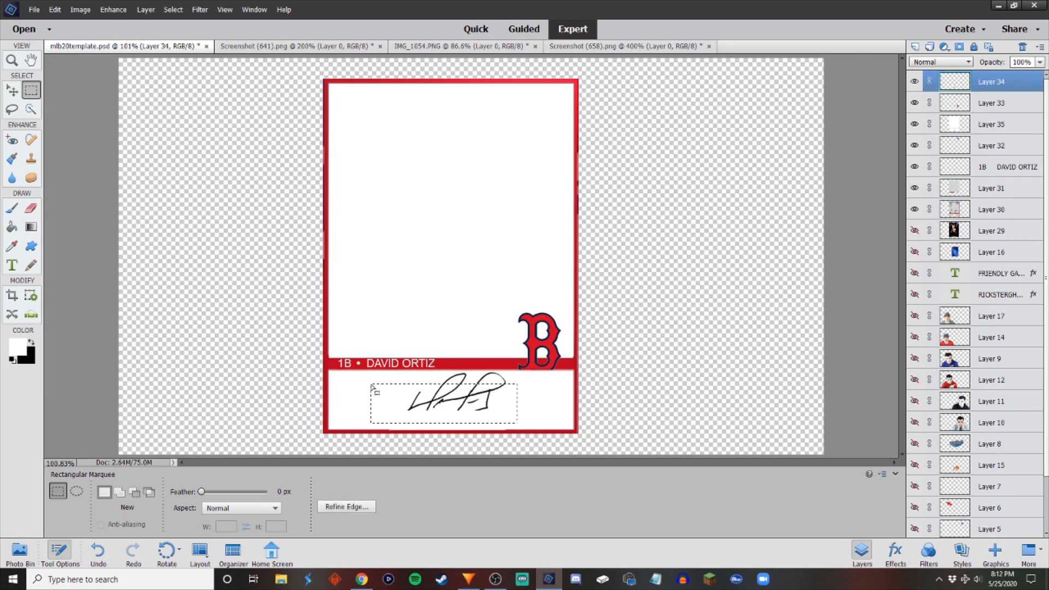
pyautogui.press('Delete')
pyautogui.hotkey('ctrl', 'z')
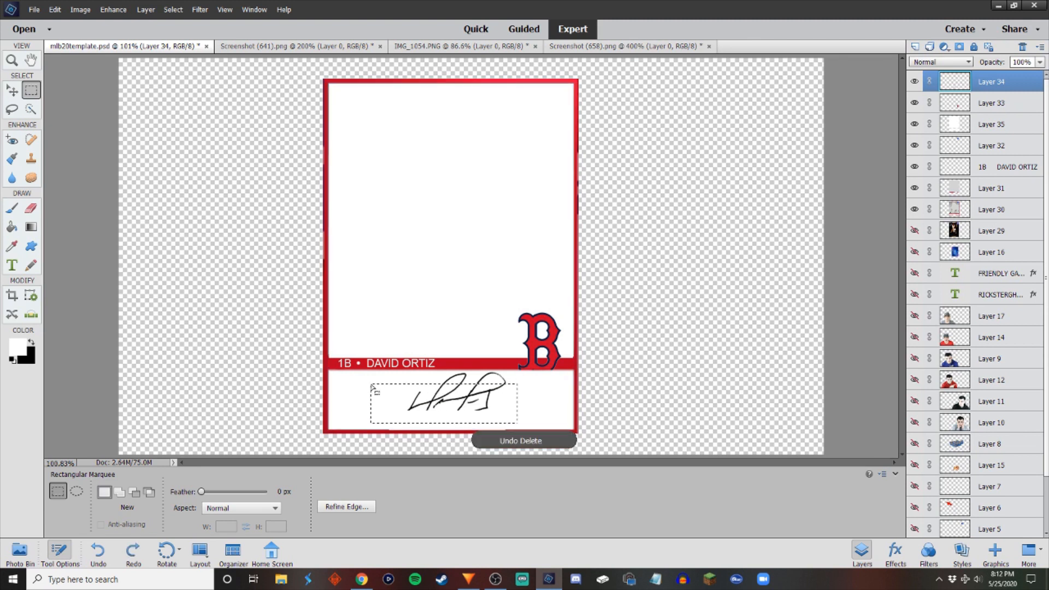
pyautogui.hotkey('ctrl', 'd')
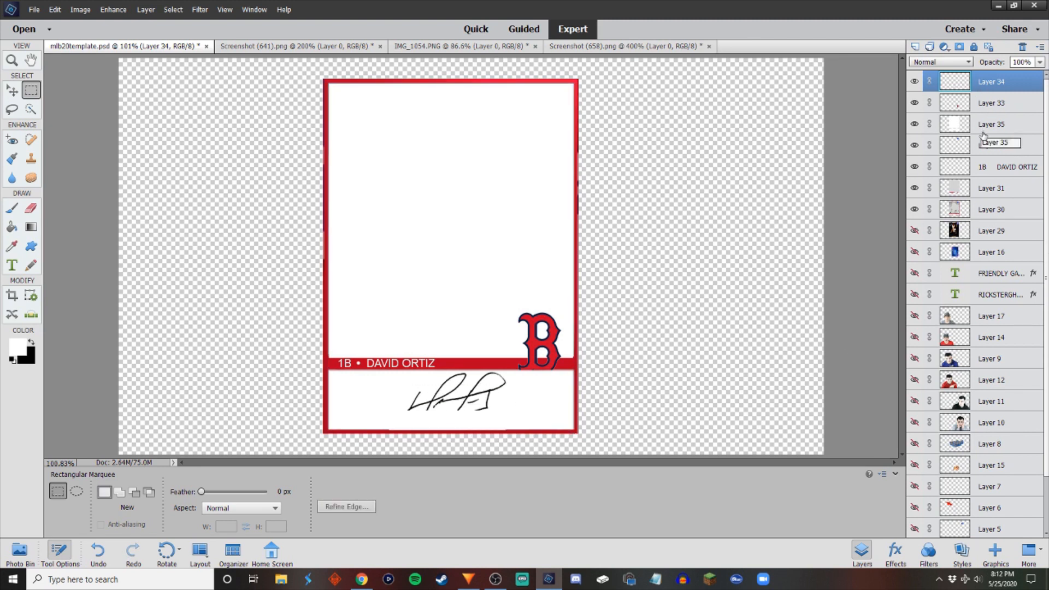
# Try to delete a rectangular area beneath the signature from Layer 30, and undo it.
pyautogui.click(986, 211)
pyautogui.moveTo(509, 424)
pyautogui.mouseDown()
pyautogui.moveTo(363, 404)
pyautogui.moveTo(386, 396)
pyautogui.mouseUp()
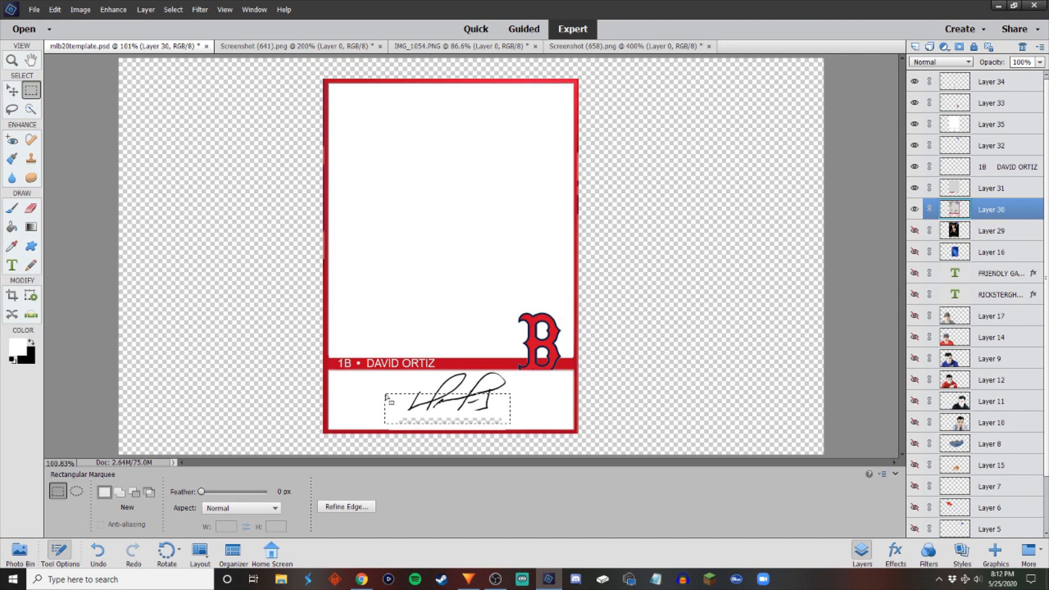
pyautogui.press('Delete')
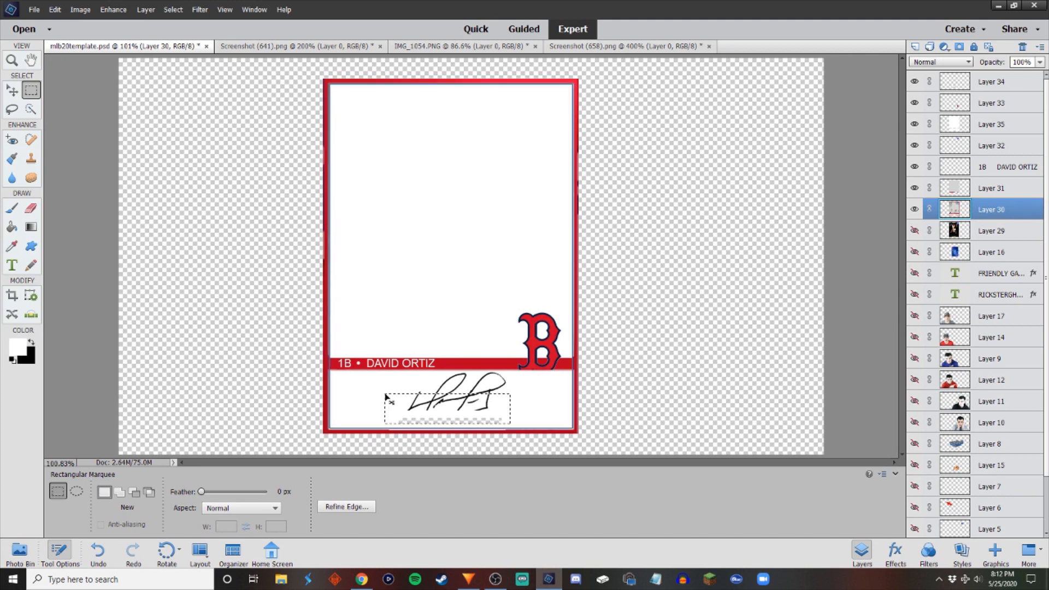
pyautogui.hotkey('ctrl', 'd')
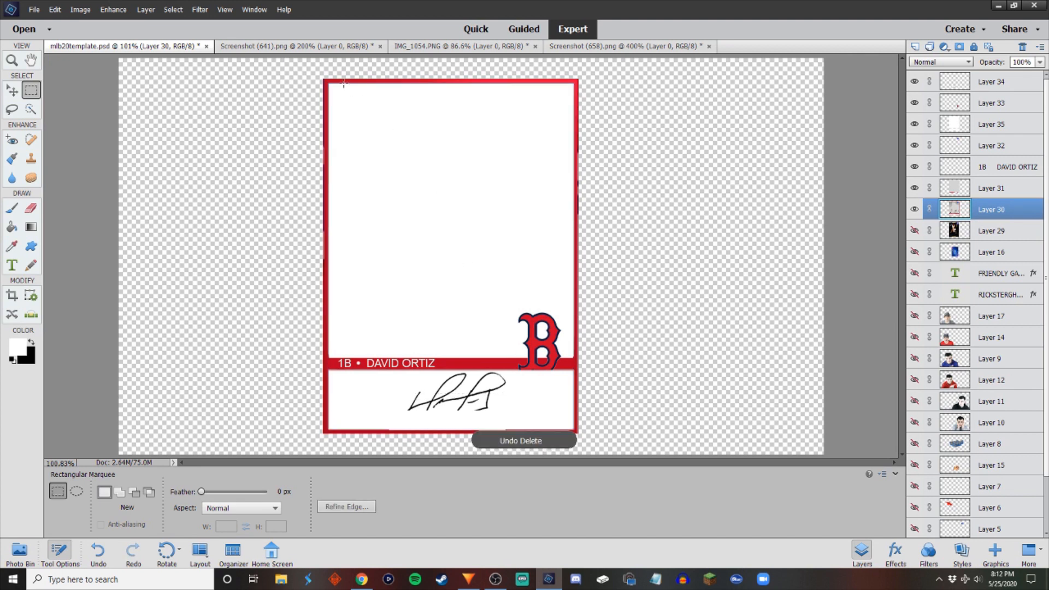
# Delete the cut-off signature layer from the card.
pyautogui.click(983, 84)
pyautogui.press('Delete')
pyautogui.click(499, 218)
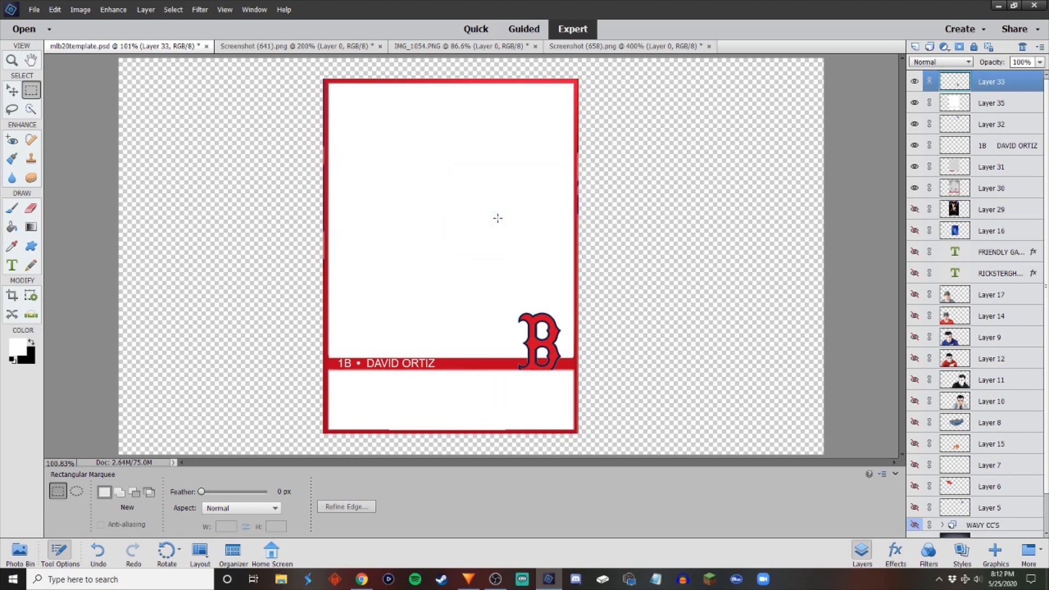
# Copy the David Ortiz signature image from the browser's image results and paste it into the card template.
pyautogui.click(362, 579)
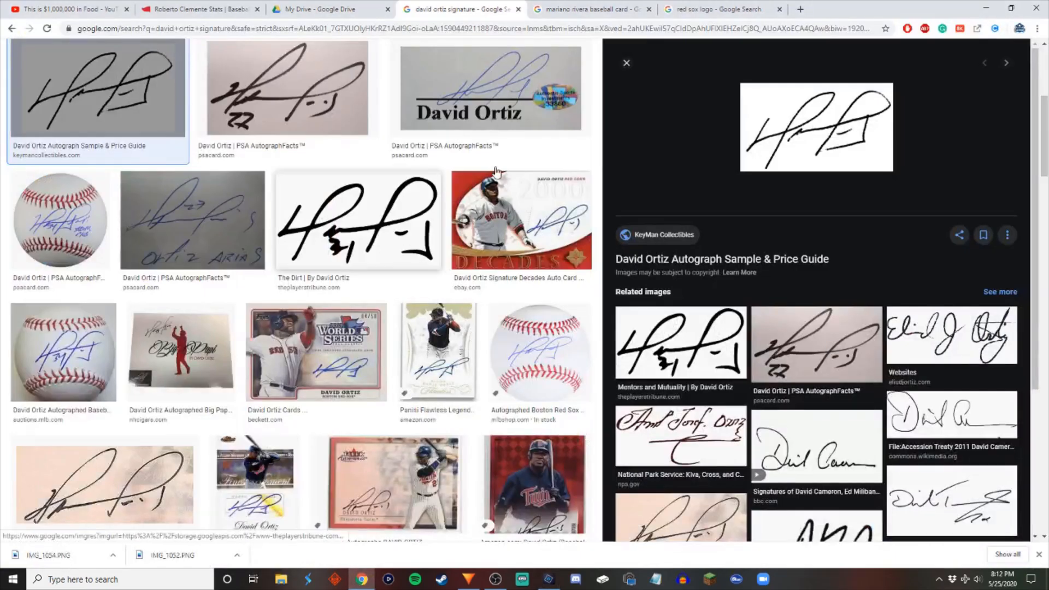
pyautogui.rightClick(849, 129)
pyautogui.click(875, 243)
pyautogui.click(549, 580)
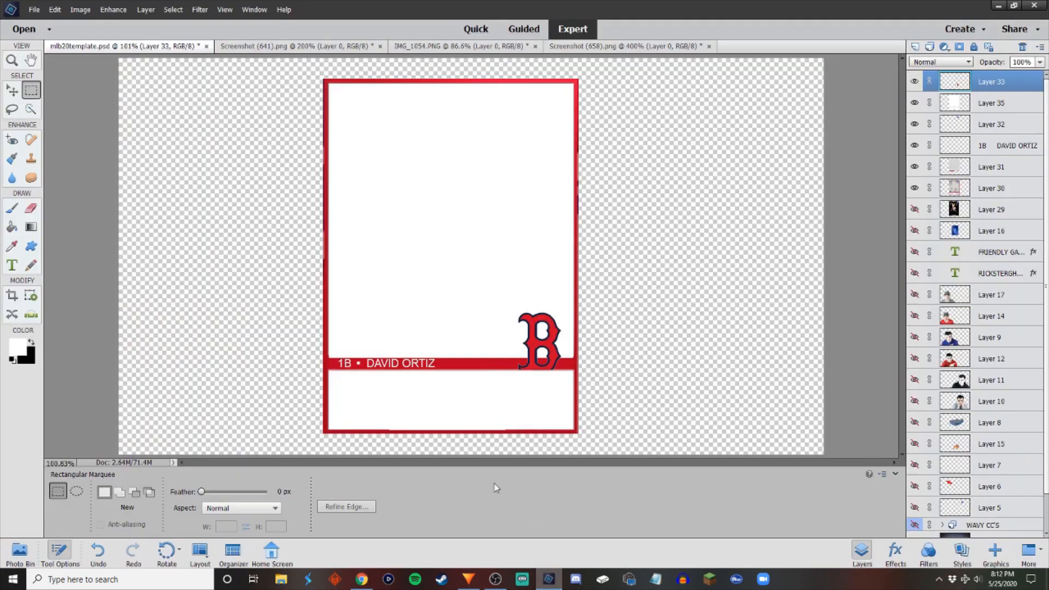
pyautogui.hotkey('ctrl', 'v')
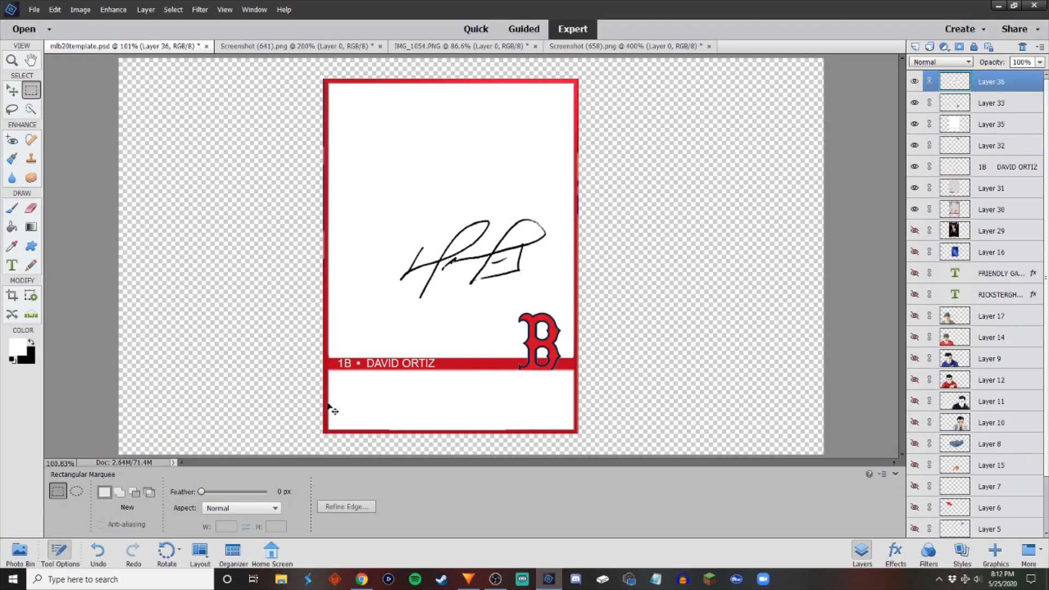
# Move the pasted signature into the white area below the name band, scale it down to fit and centre it there.
pyautogui.click(12, 90)
pyautogui.moveTo(487, 260); pyautogui.dragTo(467, 383)
pyautogui.hotkey('ctrl', 't')
pyautogui.moveTo(529, 336)
pyautogui.mouseDown()
pyautogui.moveTo(460, 401)
pyautogui.moveTo(476, 426)
pyautogui.mouseUp()
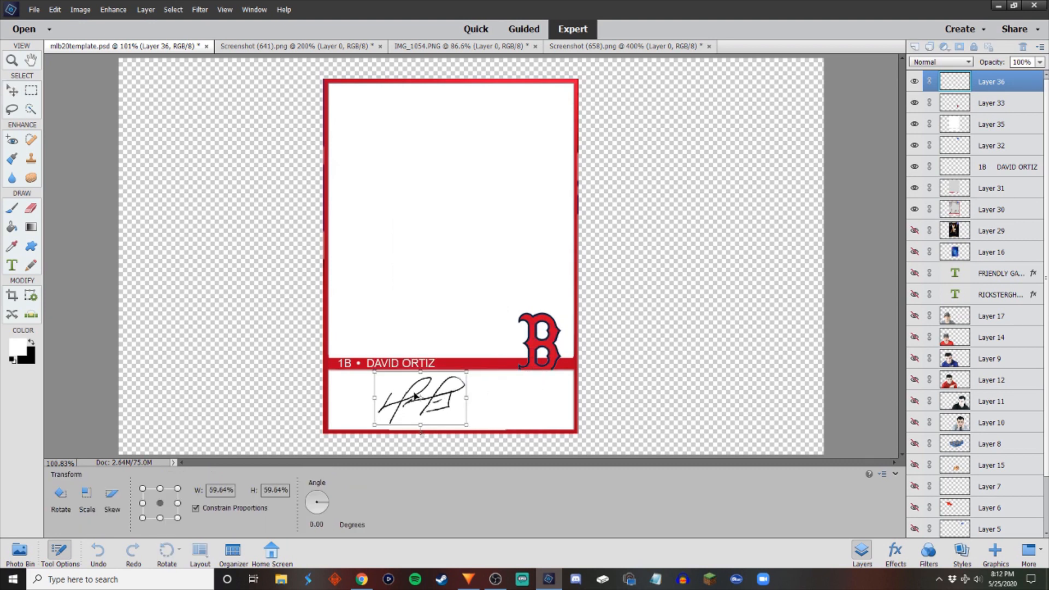
pyautogui.moveTo(417, 401)
pyautogui.mouseDown()
pyautogui.moveTo(443, 389)
pyautogui.moveTo(529, 393)
pyautogui.moveTo(484, 397)
pyautogui.mouseUp()
pyautogui.click(480, 431)
pyautogui.click(661, 314)
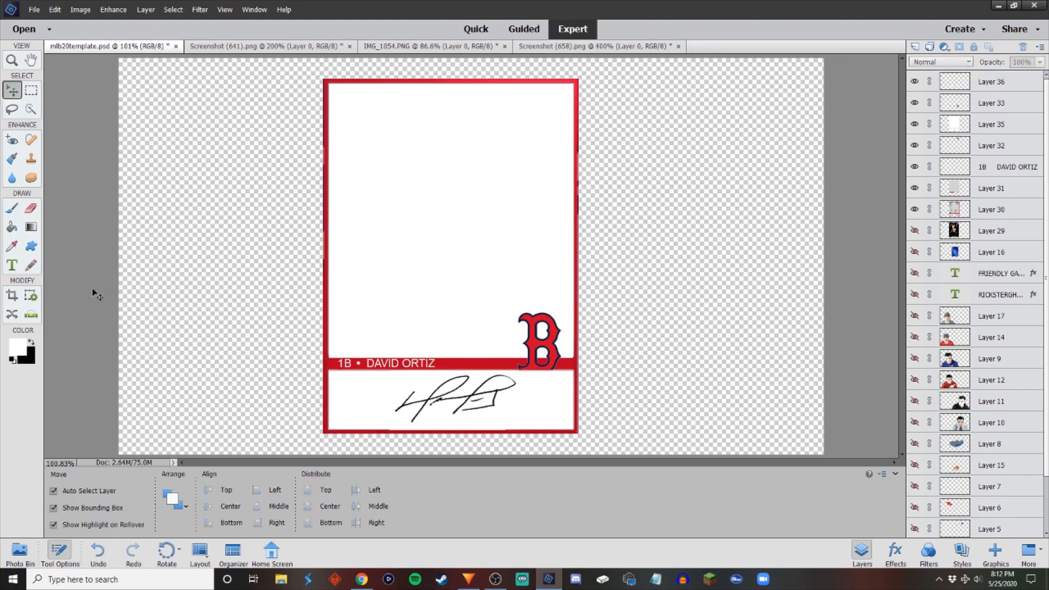
# Add the text SIGNATURE SERIES in Arial Regular beneath the signature in the card's white area.
pyautogui.click(12, 265)
pyautogui.click(392, 422)
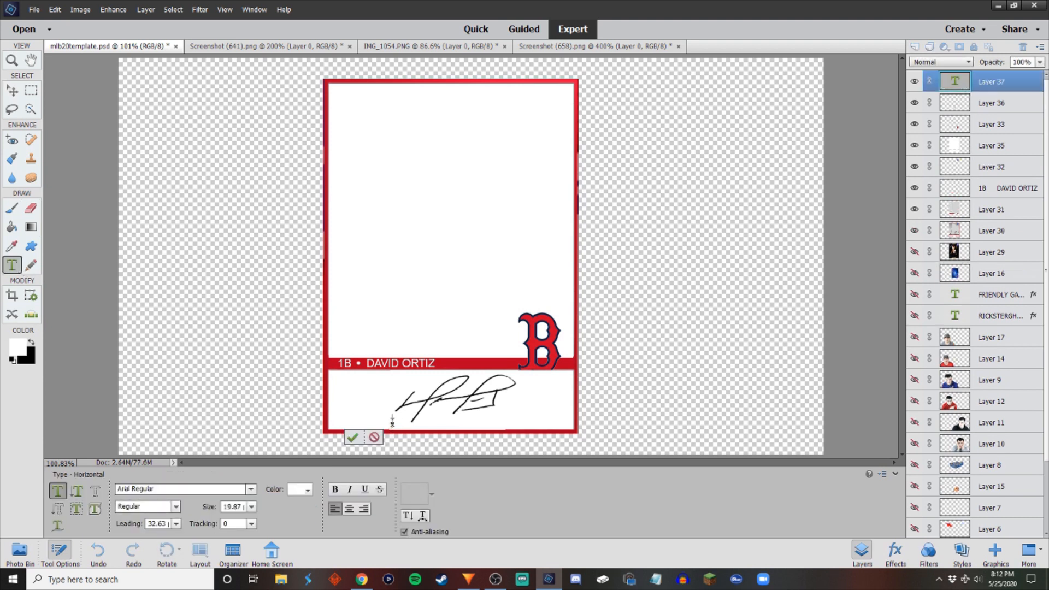
pyautogui.write('SIGNATUR')
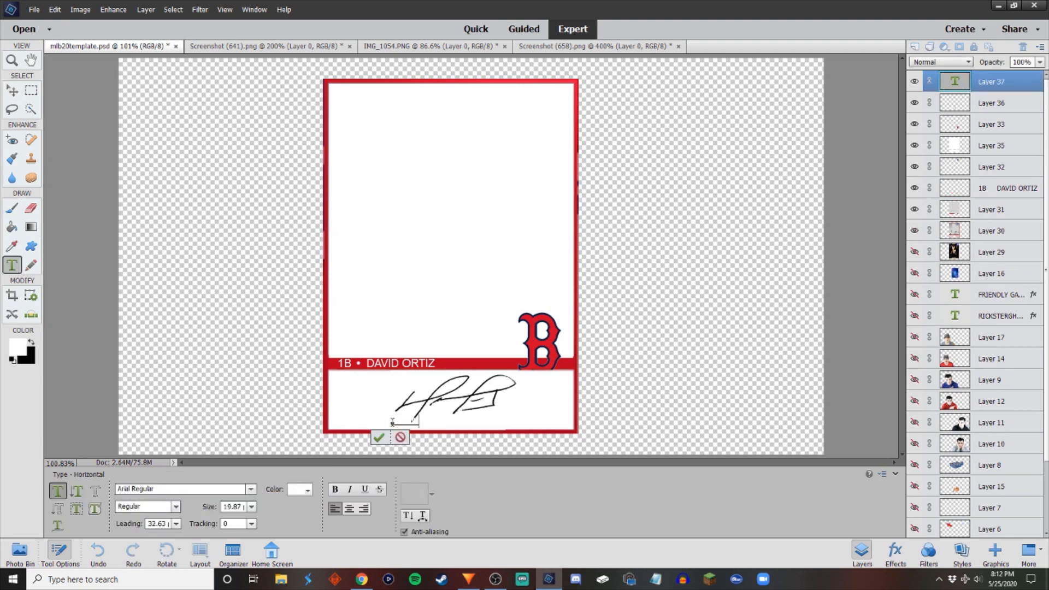
pyautogui.write('E SERIES')
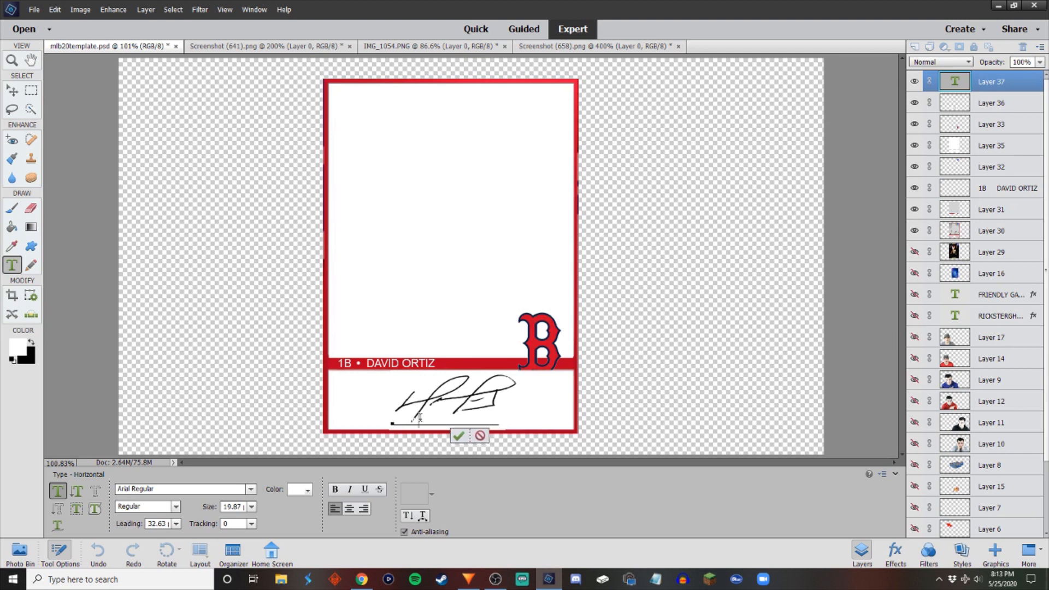
# Recolour the whole SIGNATURE SERIES text to grey #a19b9b and commit it.
pyautogui.hotkey('ctrl', 'a')
pyautogui.click(16, 344)
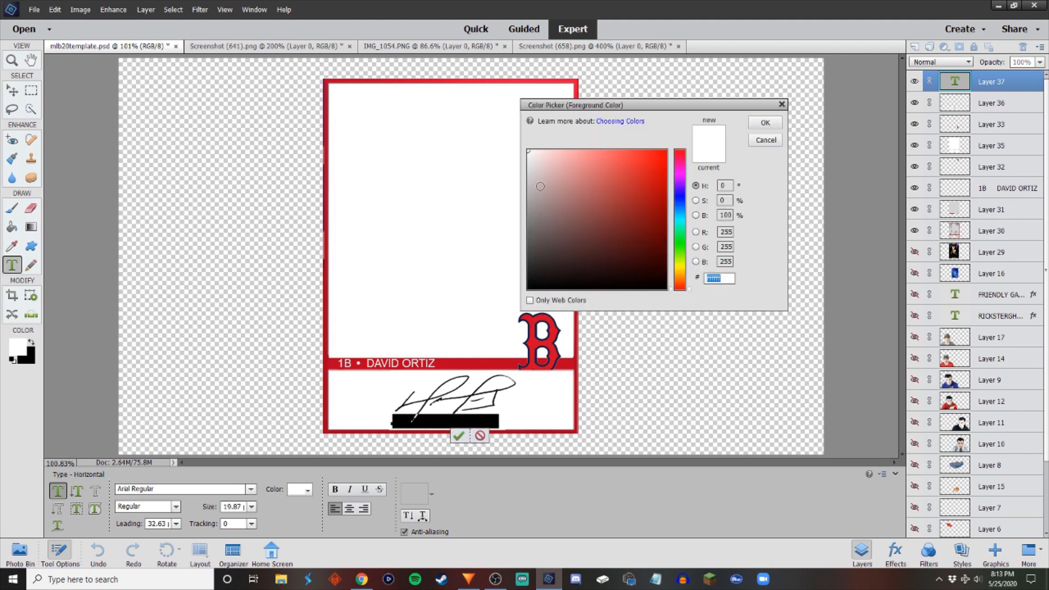
pyautogui.moveTo(532, 179)
pyautogui.mouseDown()
pyautogui.moveTo(548, 188)
pyautogui.moveTo(533, 201)
pyautogui.mouseUp()
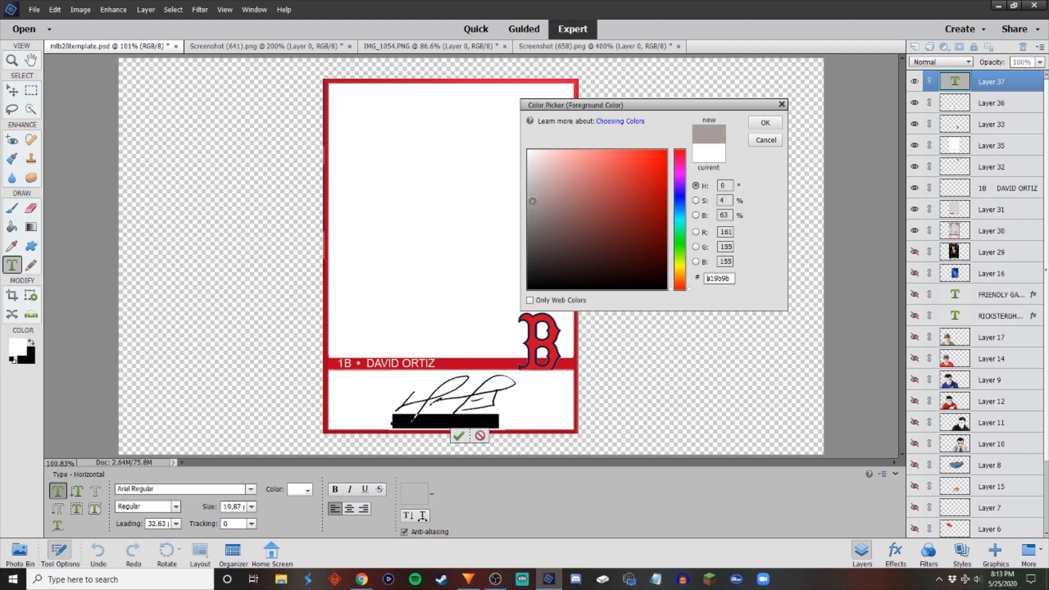
pyautogui.click(766, 122)
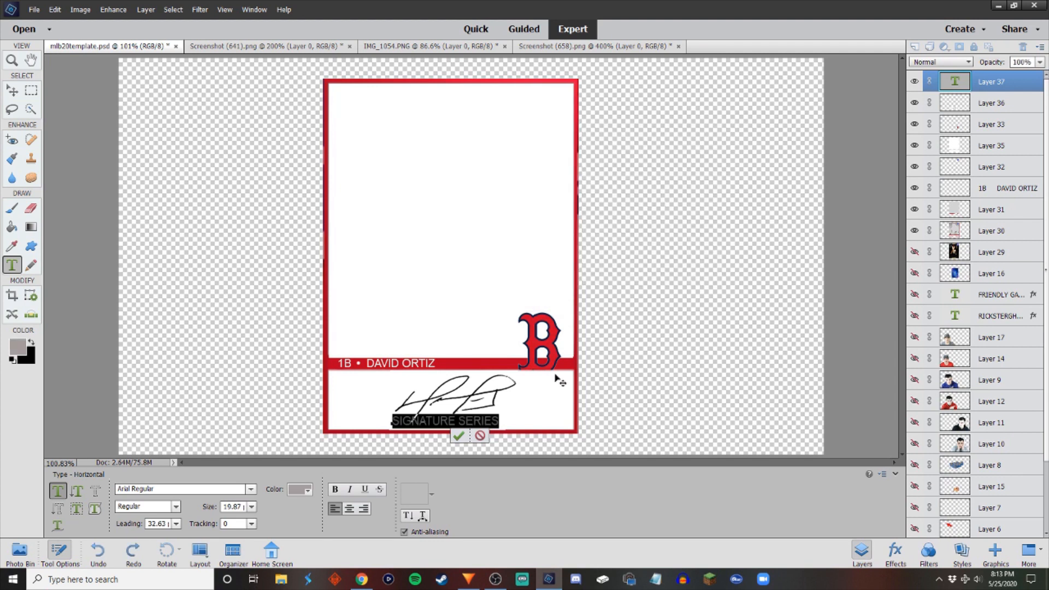
pyautogui.click(459, 437)
# Scale the SIGNATURE SERIES text down and centre it beneath the signature, just above the card's lower border.
pyautogui.press('v')
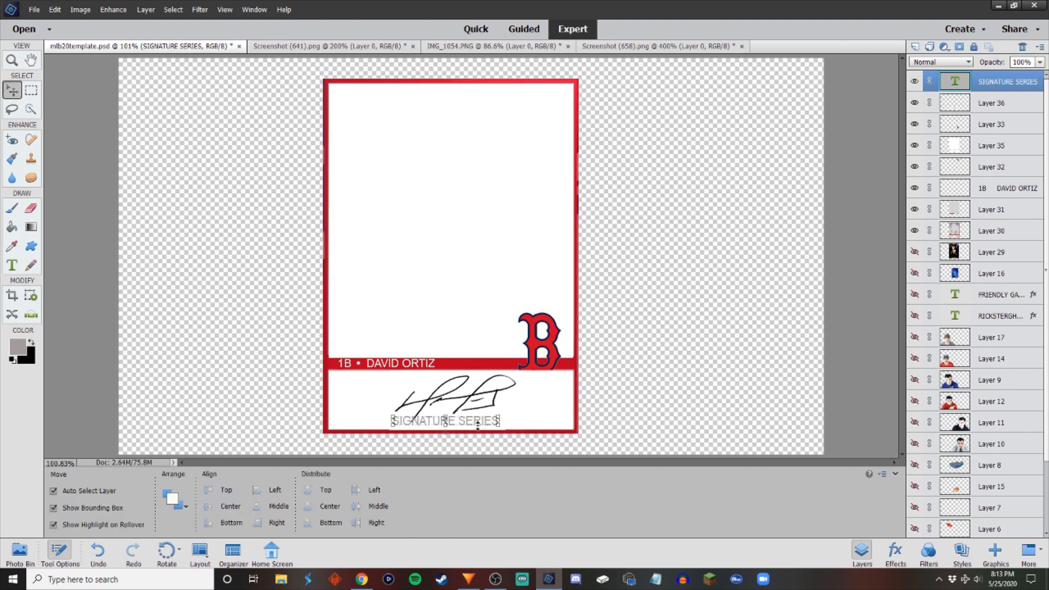
pyautogui.moveTo(470, 425)
pyautogui.mouseDown()
pyautogui.moveTo(492, 419)
pyautogui.moveTo(474, 421)
pyautogui.mouseUp()
pyautogui.moveTo(464, 424)
pyautogui.mouseDown()
pyautogui.moveTo(507, 417)
pyautogui.moveTo(468, 426)
pyautogui.mouseUp()
pyautogui.click(457, 448)
pyautogui.click(659, 384)
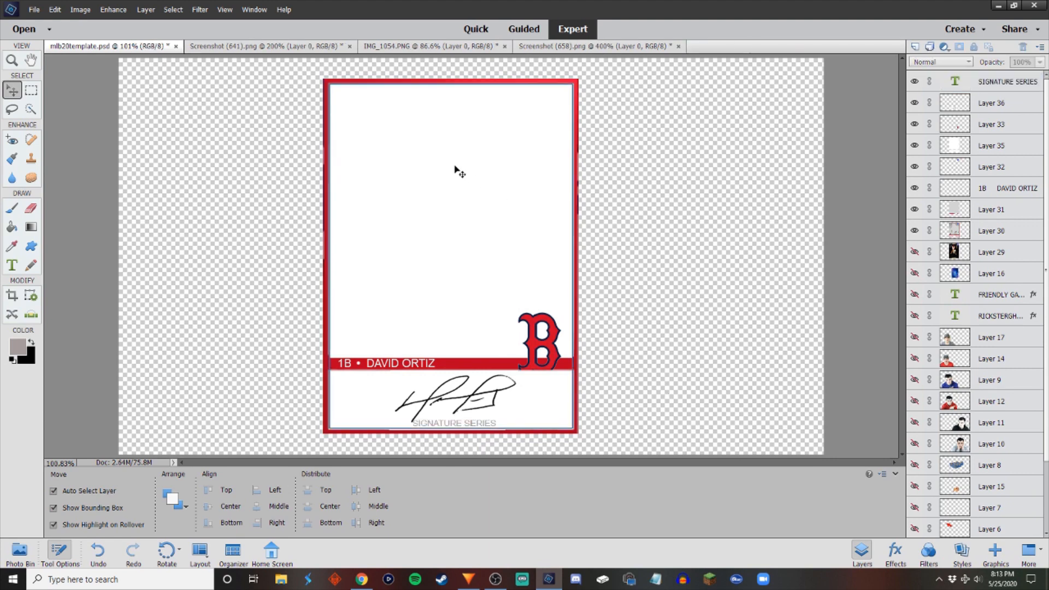
# Bring the cut-out batter from IMG_1054.PNG into the mlb20template.psd card as a new layer.
pyautogui.click(268, 47)
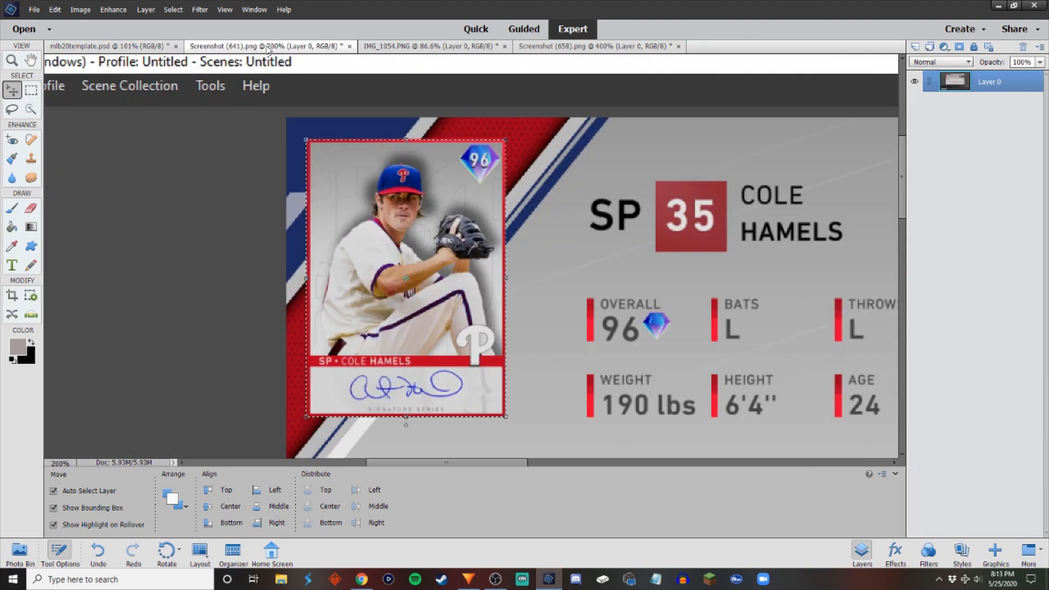
pyautogui.click(107, 46)
pyautogui.click(435, 47)
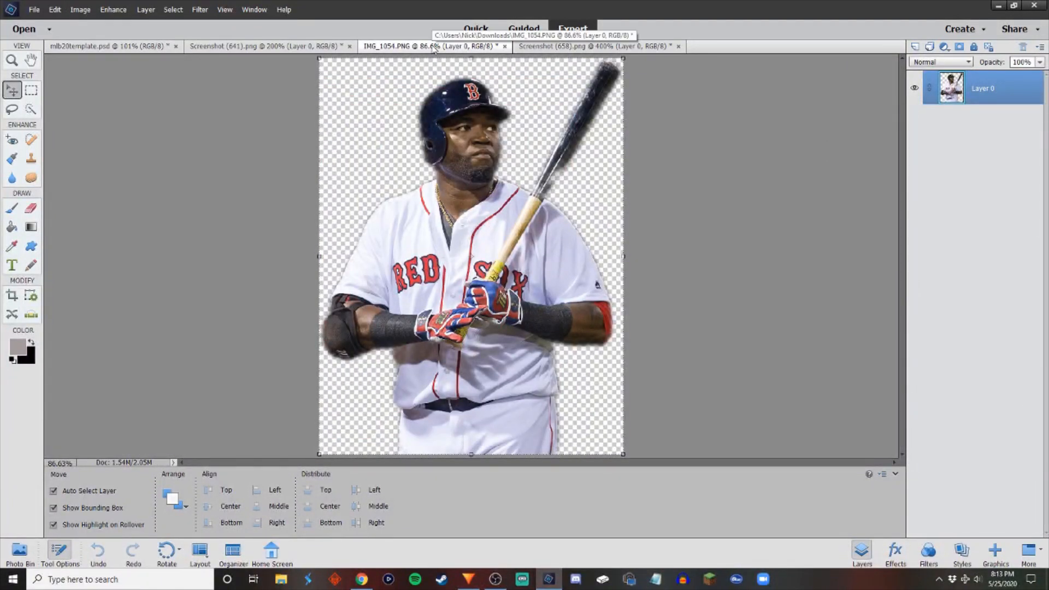
pyautogui.click(118, 48)
pyautogui.hotkey('ctrl', 'v')
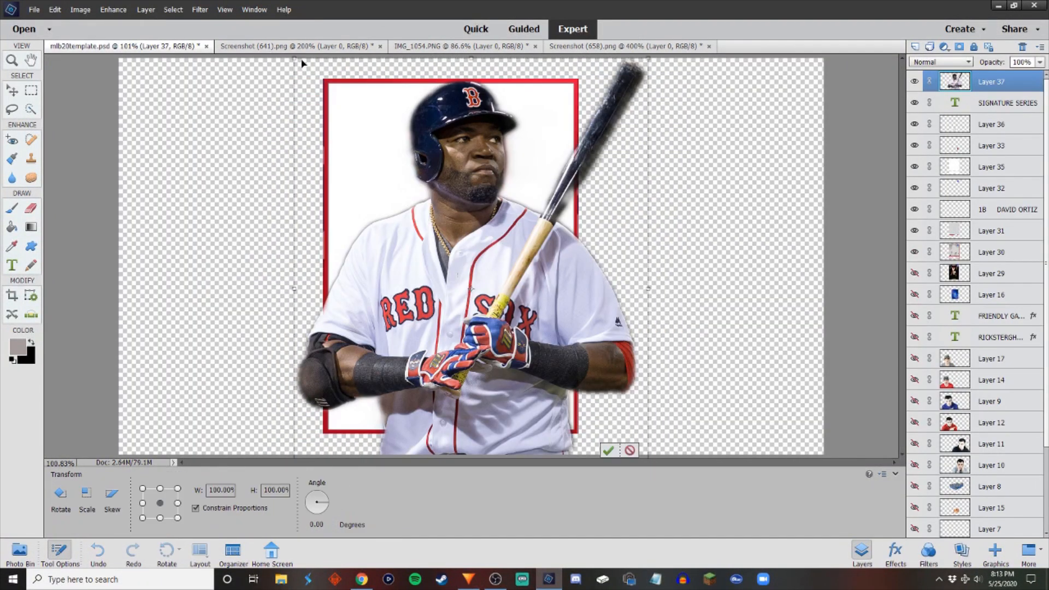
# Scale the pasted batter down to about 69% and fit him inside the card's red border, resting on its lower edge.
pyautogui.moveTo(296, 59); pyautogui.dragTo(421, 174)
pyautogui.moveTo(522, 269); pyautogui.dragTo(459, 183)
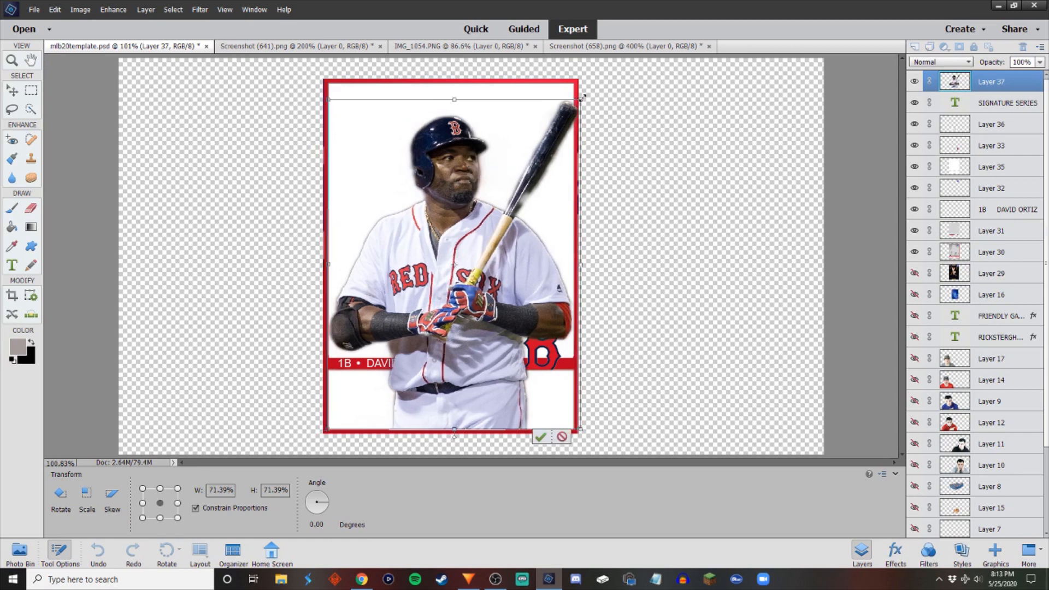
pyautogui.moveTo(583, 98); pyautogui.dragTo(571, 108)
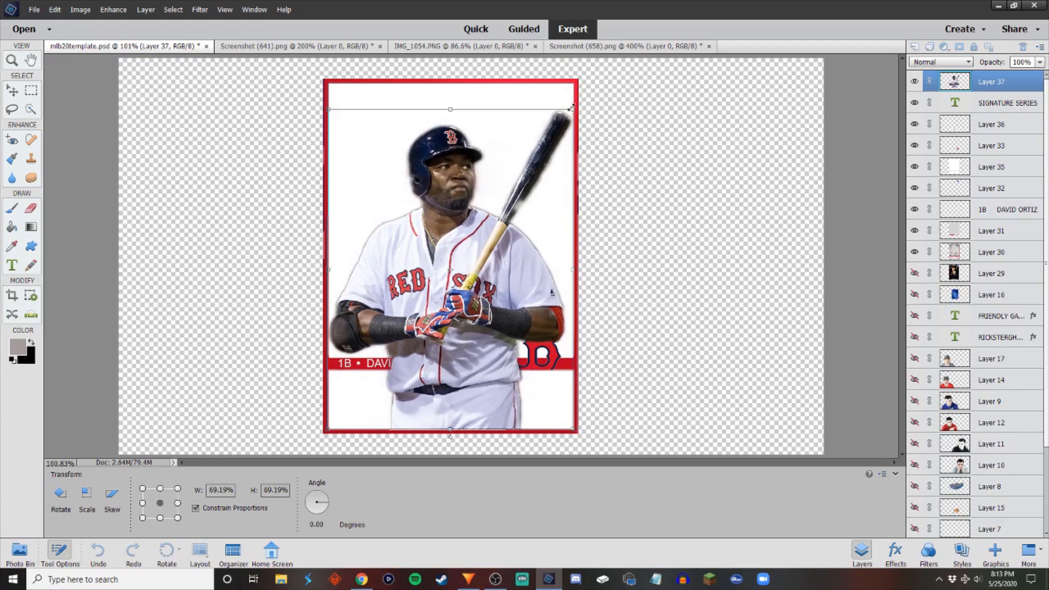
pyautogui.click(542, 438)
pyautogui.click(634, 347)
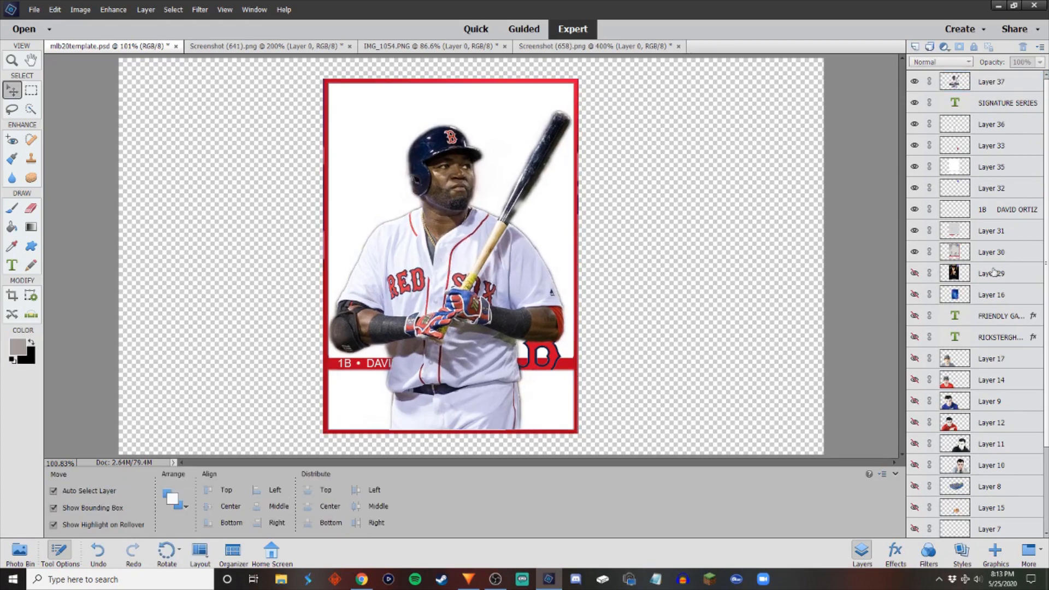
# Move the 99 diamond badge layer directly beneath the batter's Layer 37, and duplicate Layer 37.
pyautogui.moveTo(984, 189); pyautogui.dragTo(982, 116)
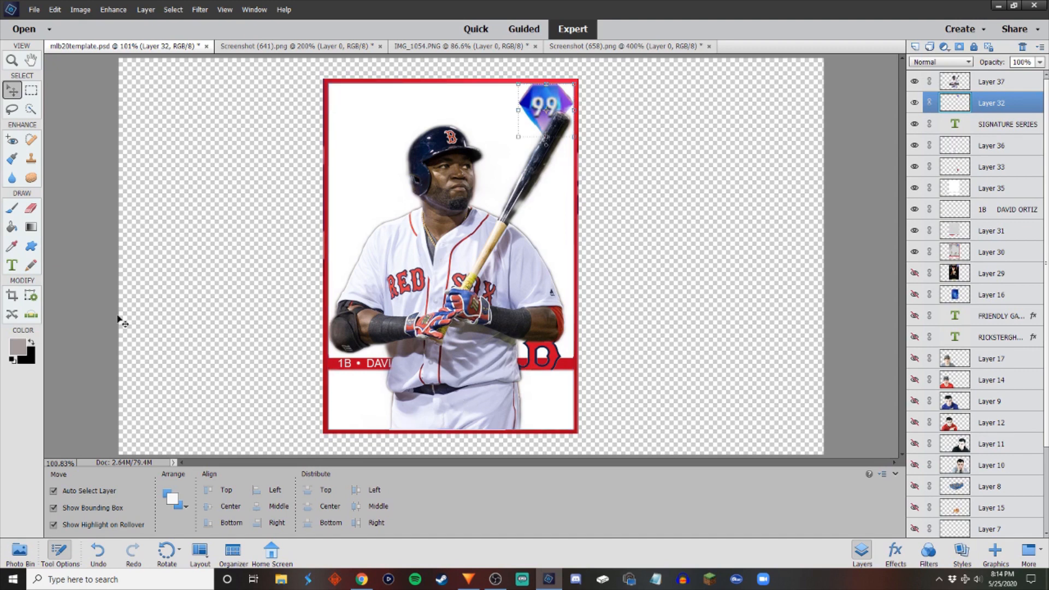
pyautogui.click(944, 82)
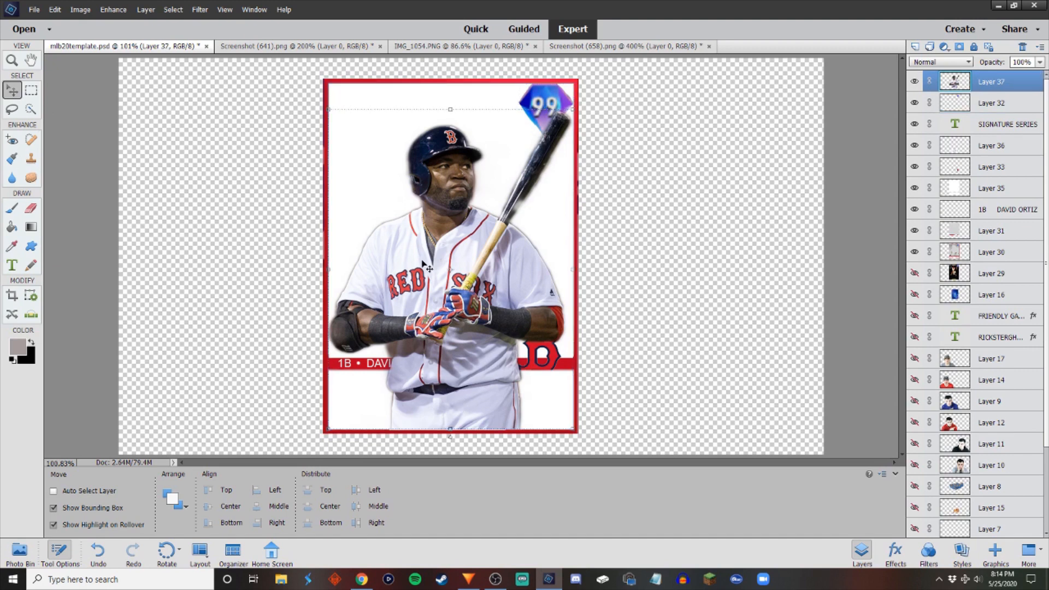
pyautogui.hotkey('ctrl', 'j')
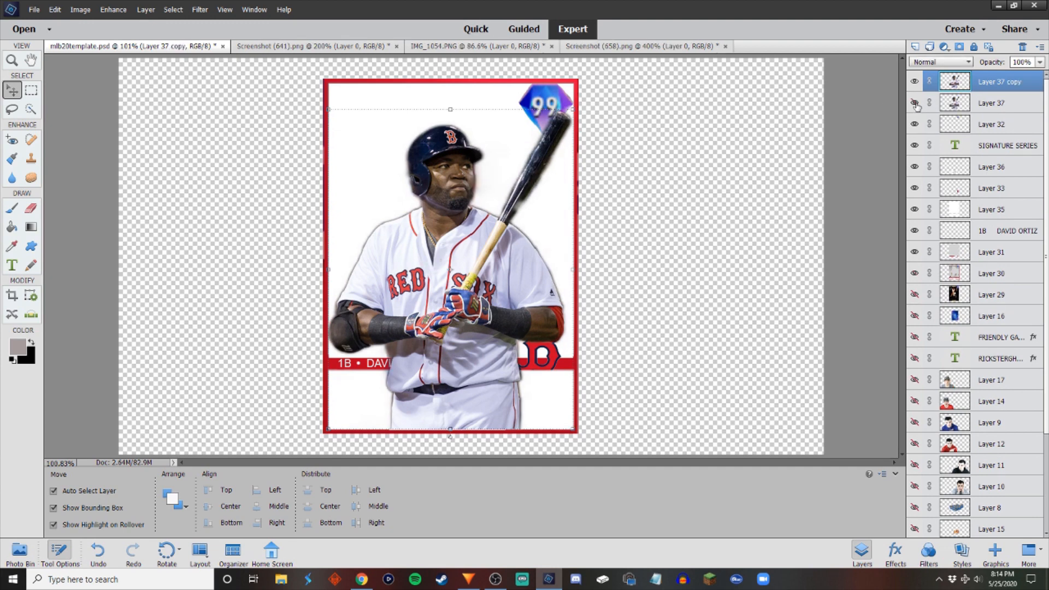
# Hide the original Layer 37 and delete the part of its copy from the name band's upper edge down.
pyautogui.click(915, 104)
pyautogui.click(31, 91)
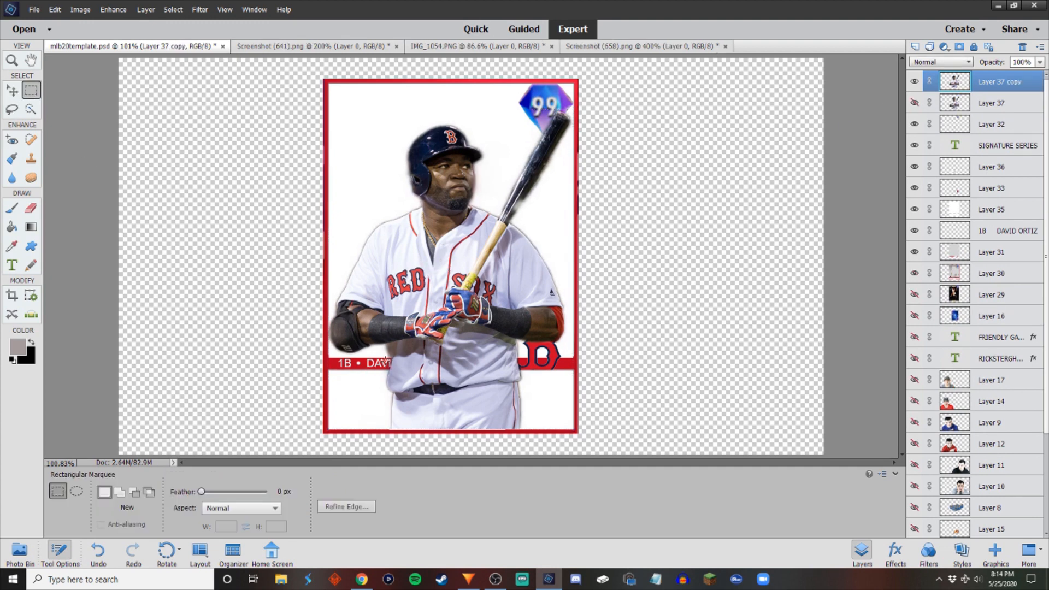
pyautogui.moveTo(377, 358)
pyautogui.mouseDown()
pyautogui.moveTo(547, 438)
pyautogui.moveTo(541, 446)
pyautogui.mouseUp()
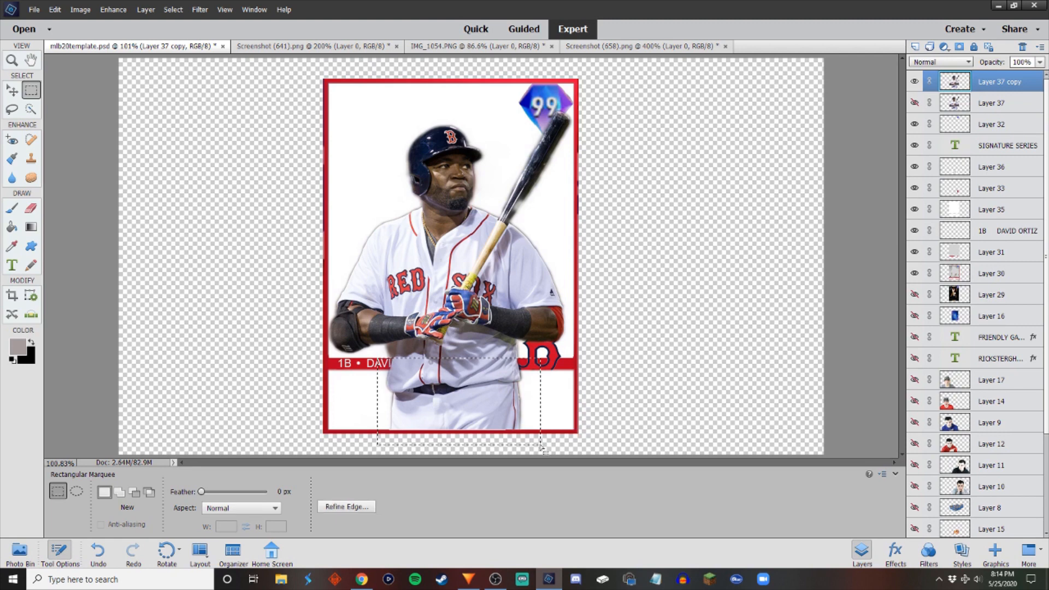
pyautogui.press('Delete')
pyautogui.hotkey('ctrl', 'd')
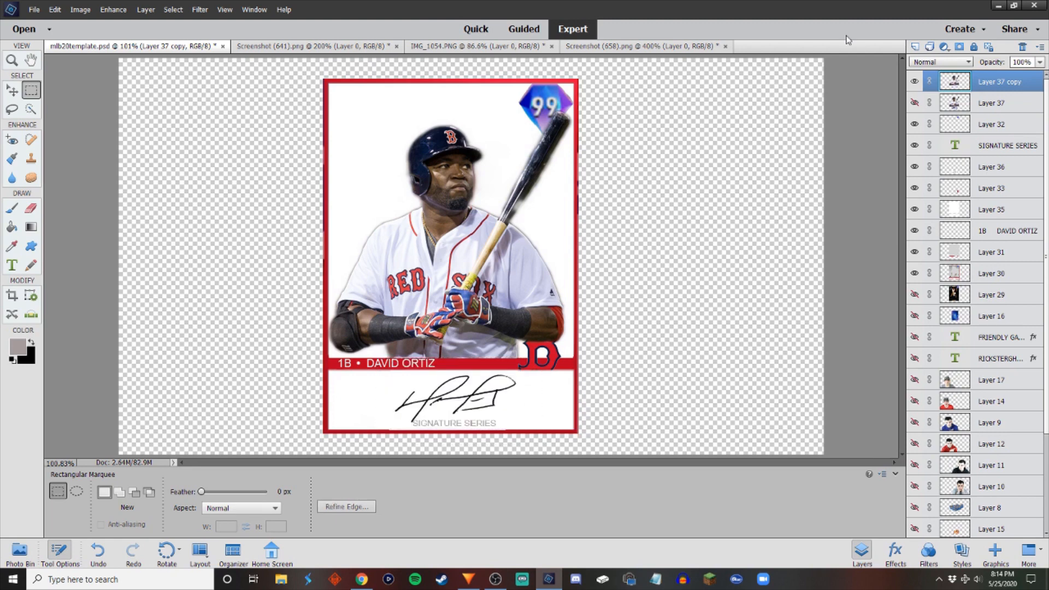
# Hide the trimmed Layer 37 copy and show the full Layer 37, leaving no area selected.
pyautogui.click(914, 81)
pyautogui.click(915, 103)
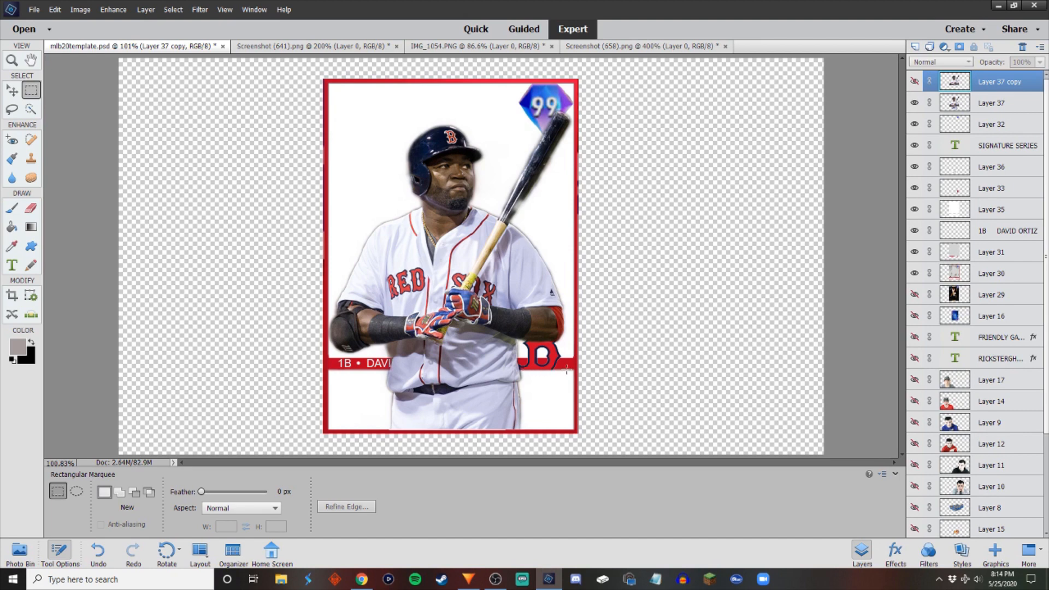
pyautogui.moveTo(575, 370); pyautogui.dragTo(240, 50)
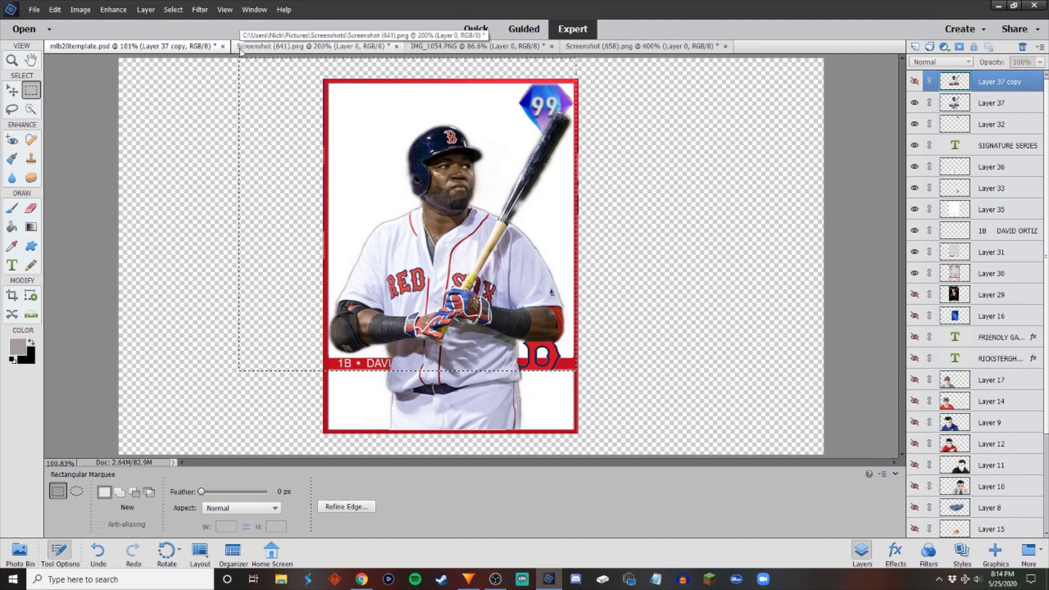
pyautogui.hotkey('ctrl', 'd')
# Toggle the visibility of Layer 37 and its trimmed copy to compare the two.
pyautogui.click(916, 84)
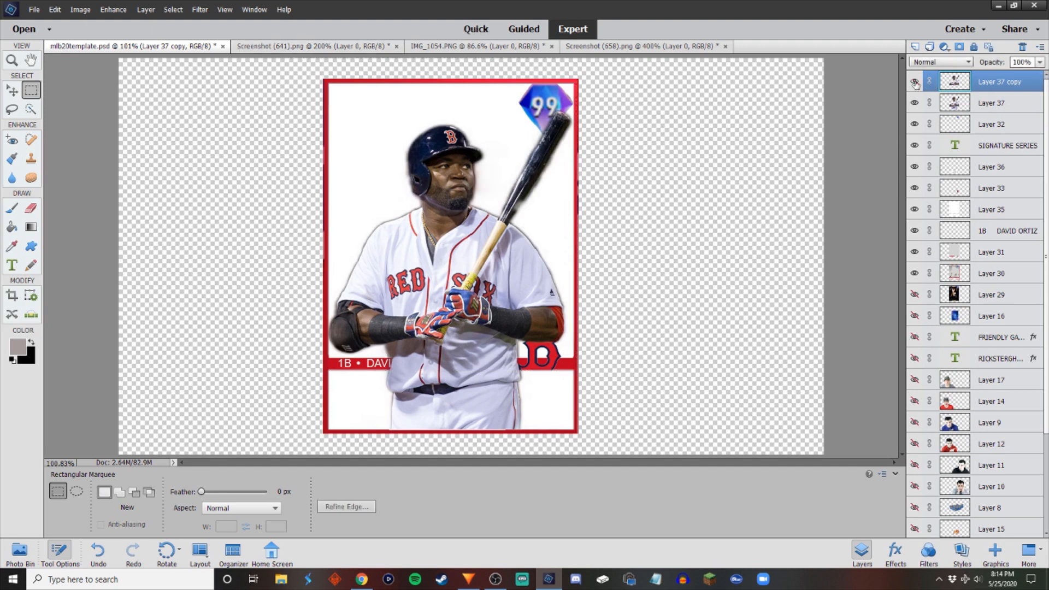
pyautogui.click(916, 83)
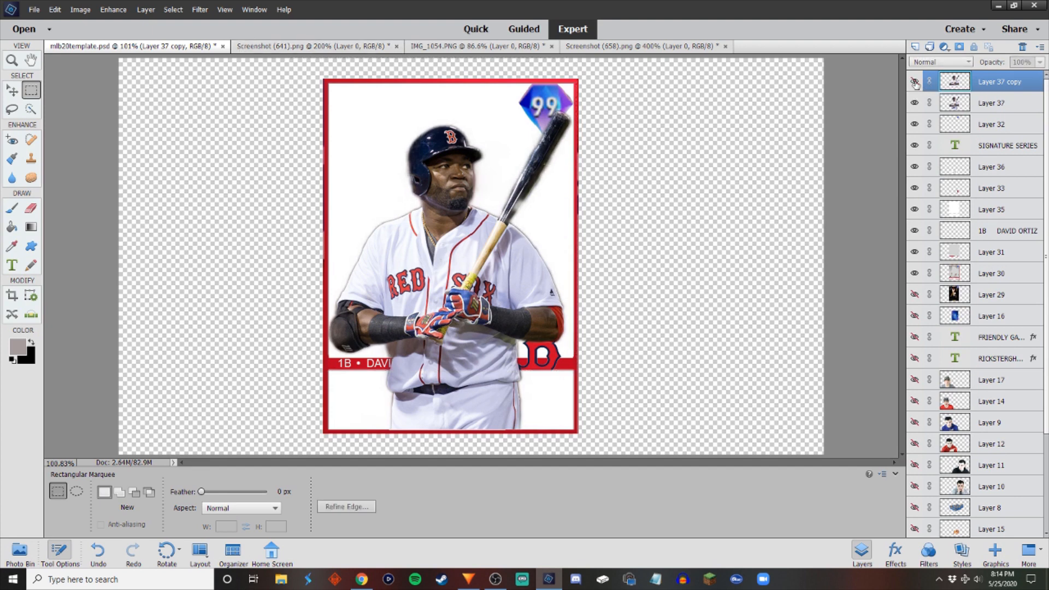
pyautogui.click(916, 82)
pyautogui.click(915, 104)
pyautogui.click(915, 104)
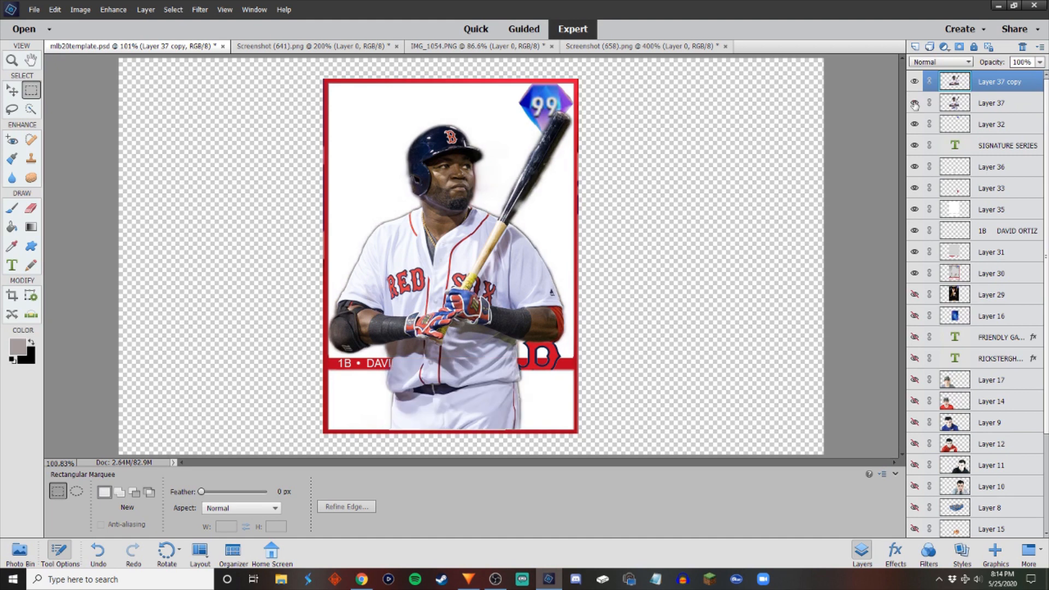
pyautogui.click(916, 82)
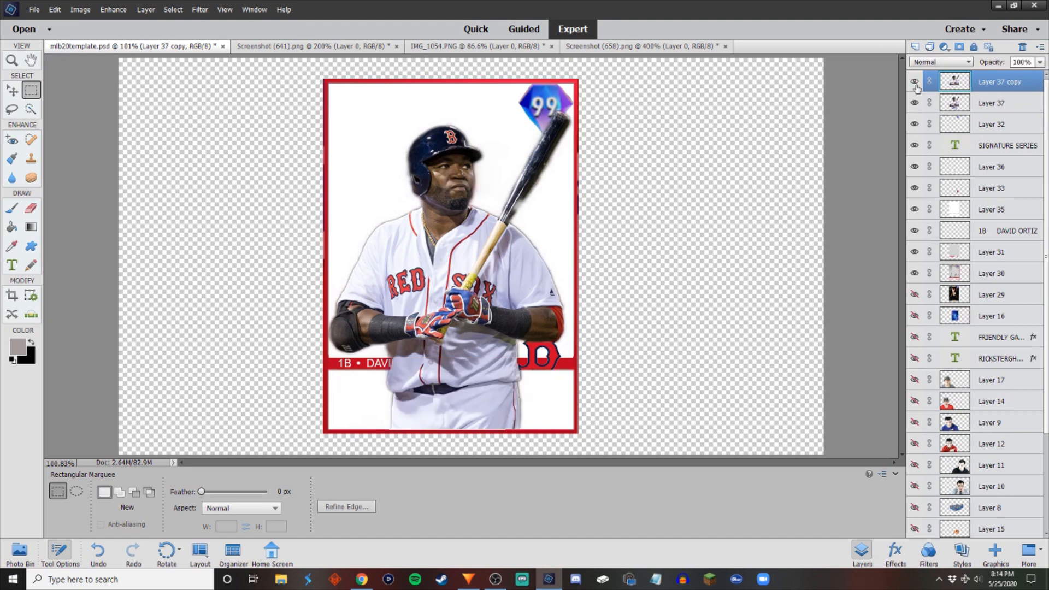
pyautogui.click(916, 82)
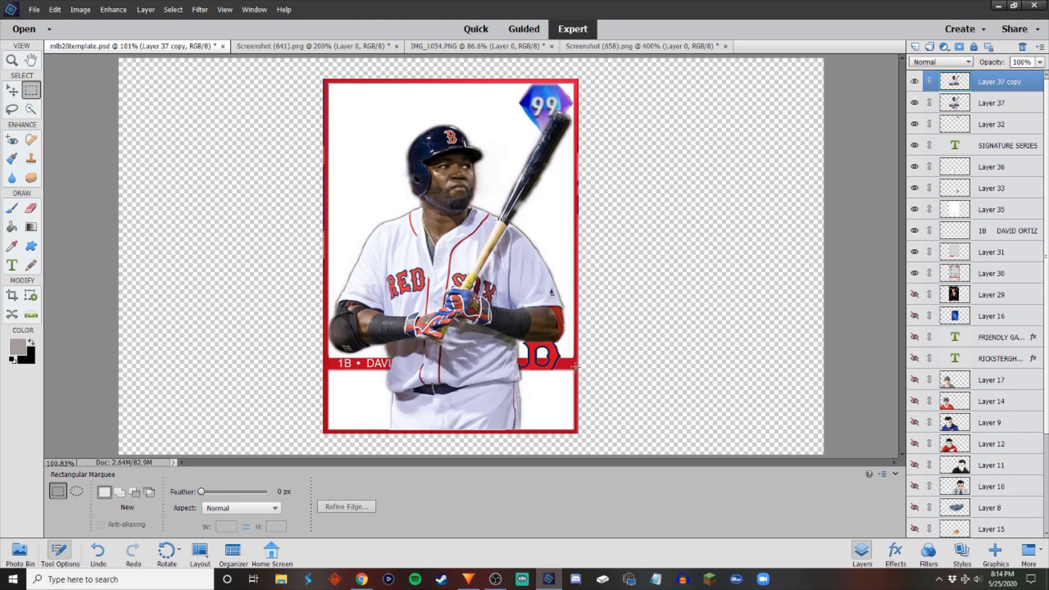
# Try to delete the card area above the name band's lower edge from Layer 37 copy, and undo it.
pyautogui.moveTo(577, 370); pyautogui.dragTo(311, 74)
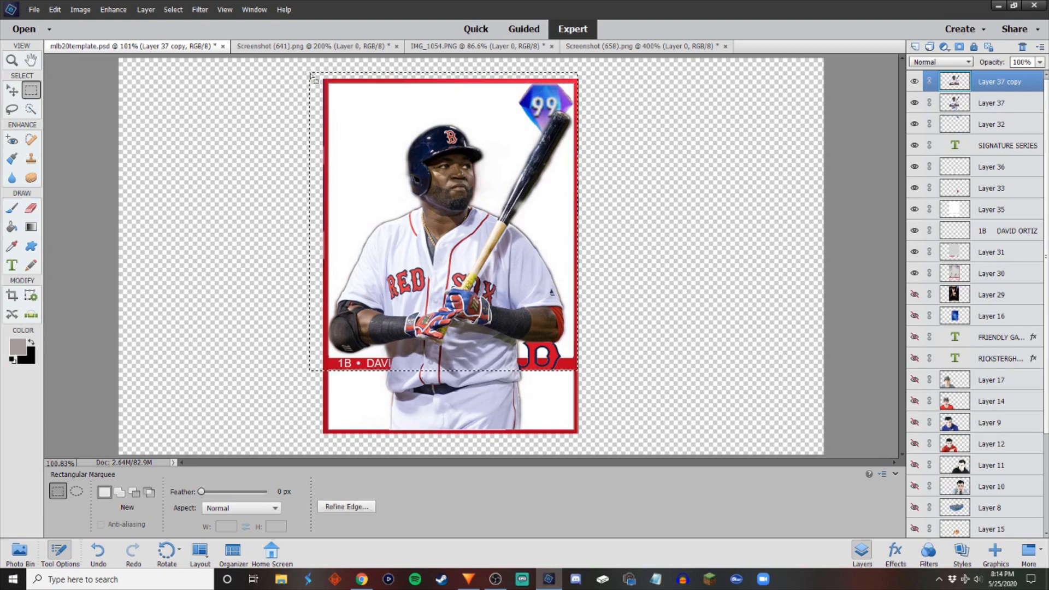
pyautogui.press('Delete')
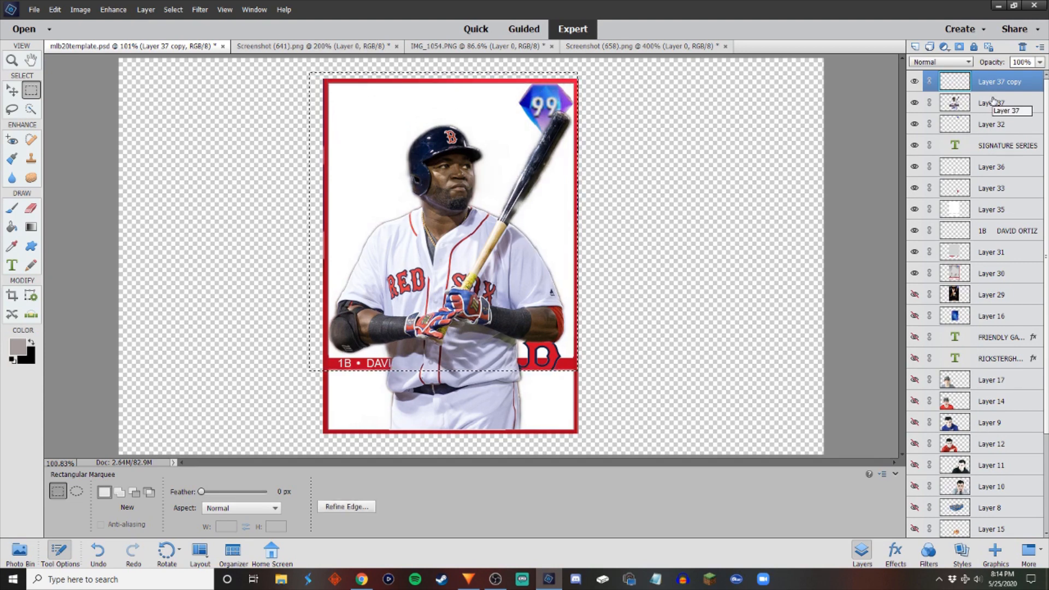
pyautogui.hotkey('ctrl', 'z')
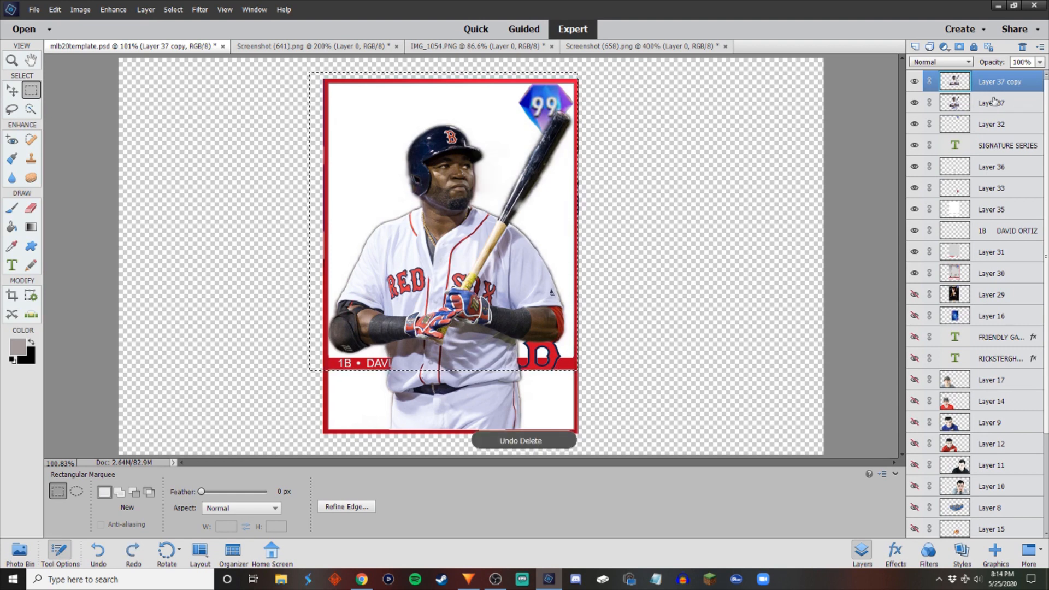
# Check both batter layers by toggling them, leave the trimmed copy hidden, and make Layer 37 the active layer.
pyautogui.click(915, 104)
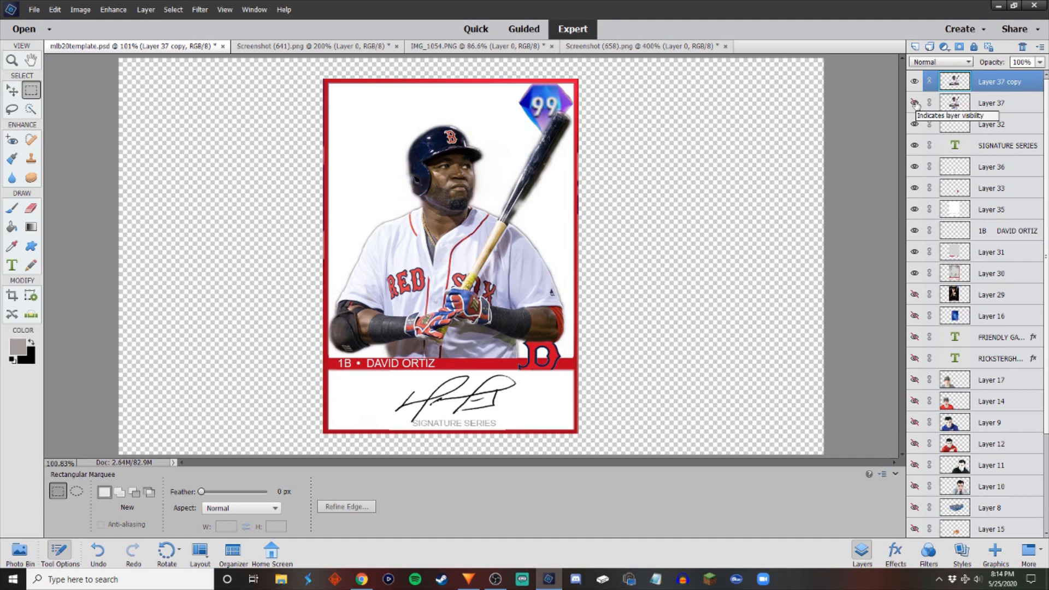
pyautogui.click(914, 104)
pyautogui.click(915, 82)
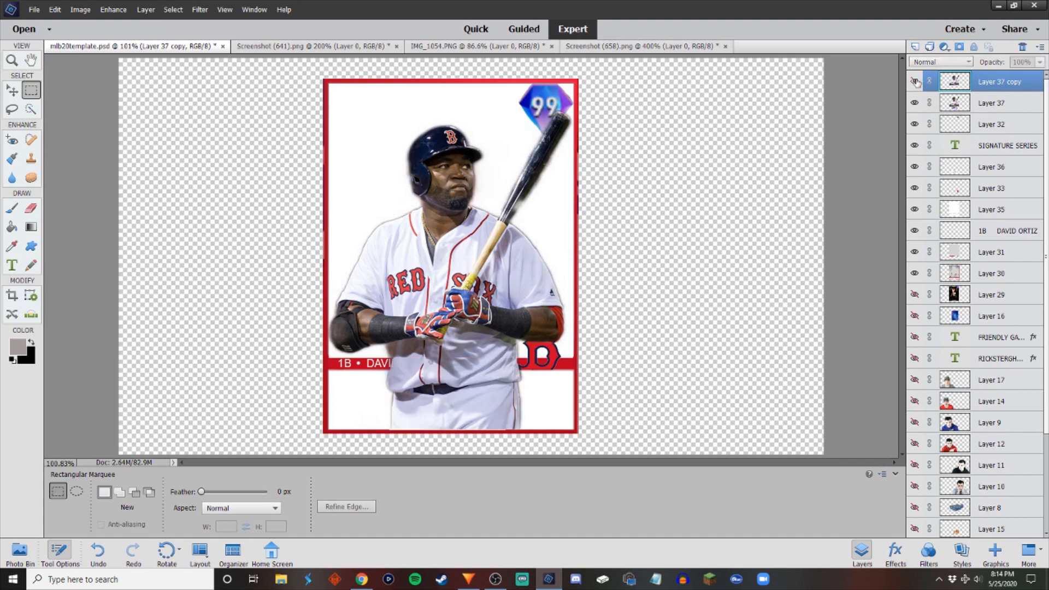
pyautogui.click(915, 81)
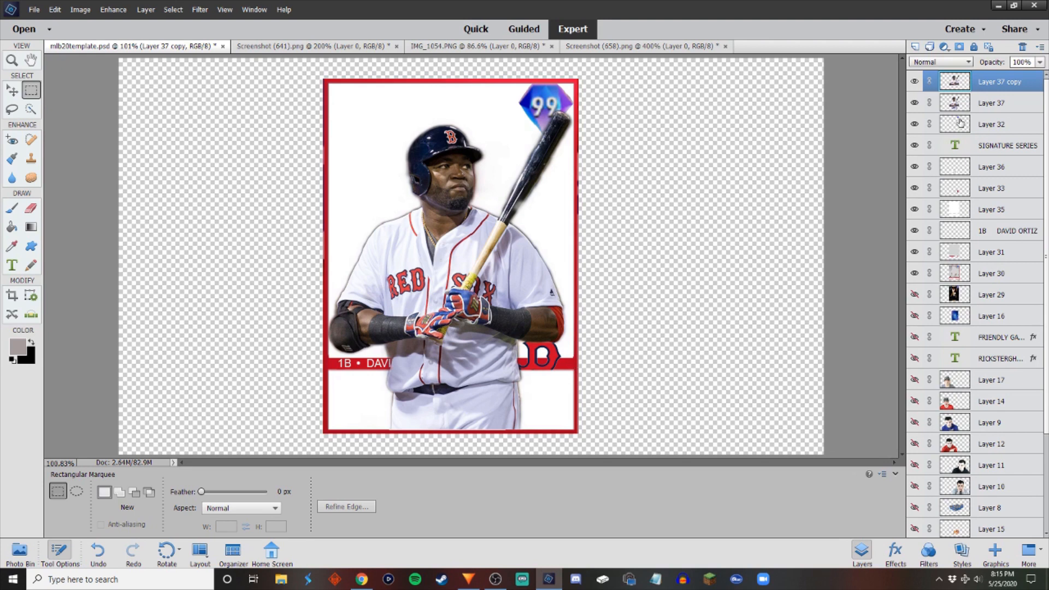
pyautogui.click(915, 82)
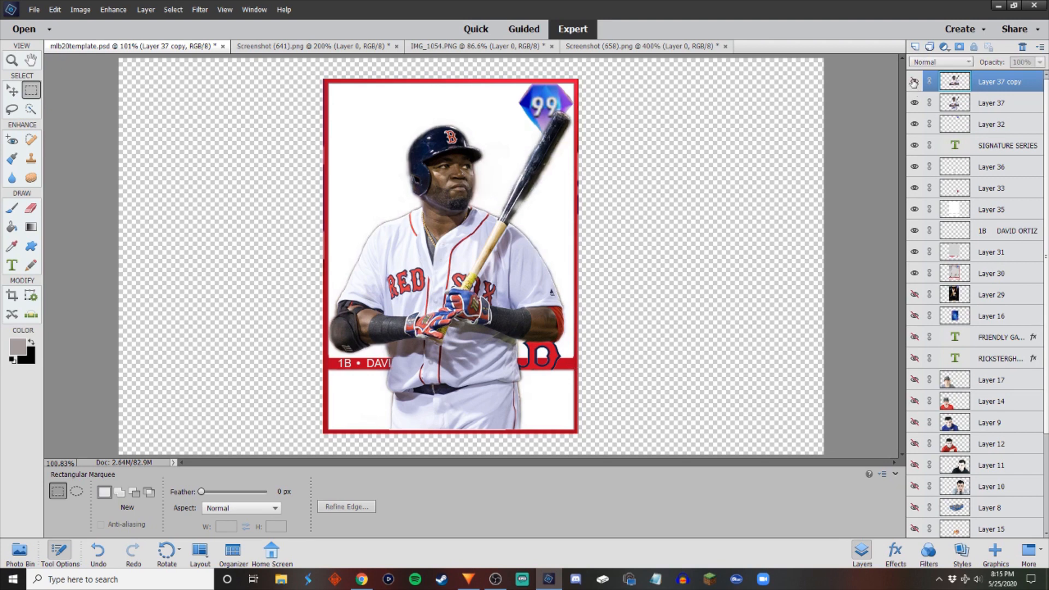
pyautogui.click(1006, 104)
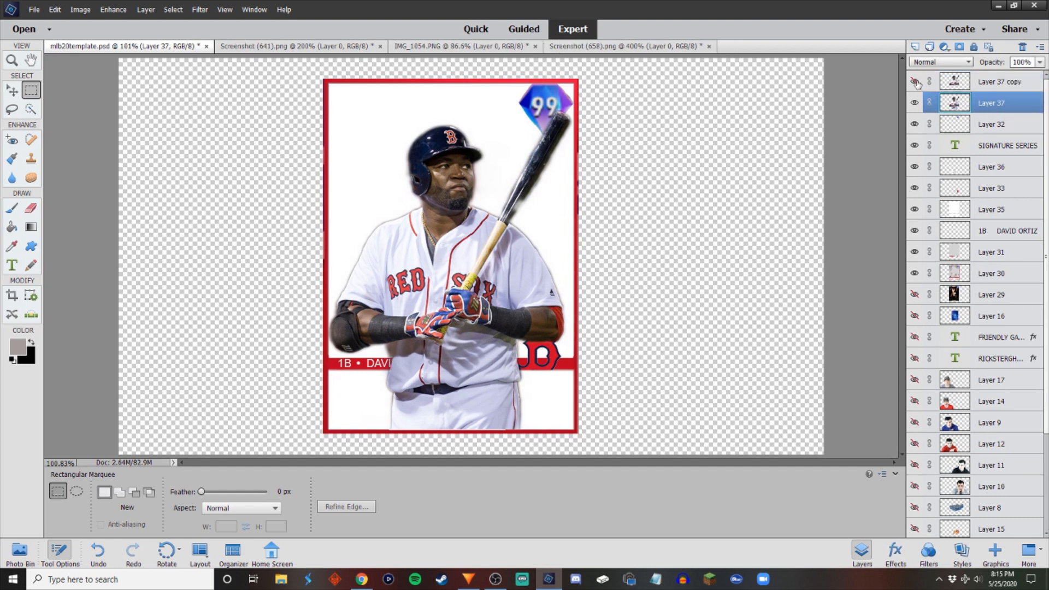
# Show both player layers and delete everything above the name band's lower edge from Layer 37, leaving no area selected.
pyautogui.click(916, 82)
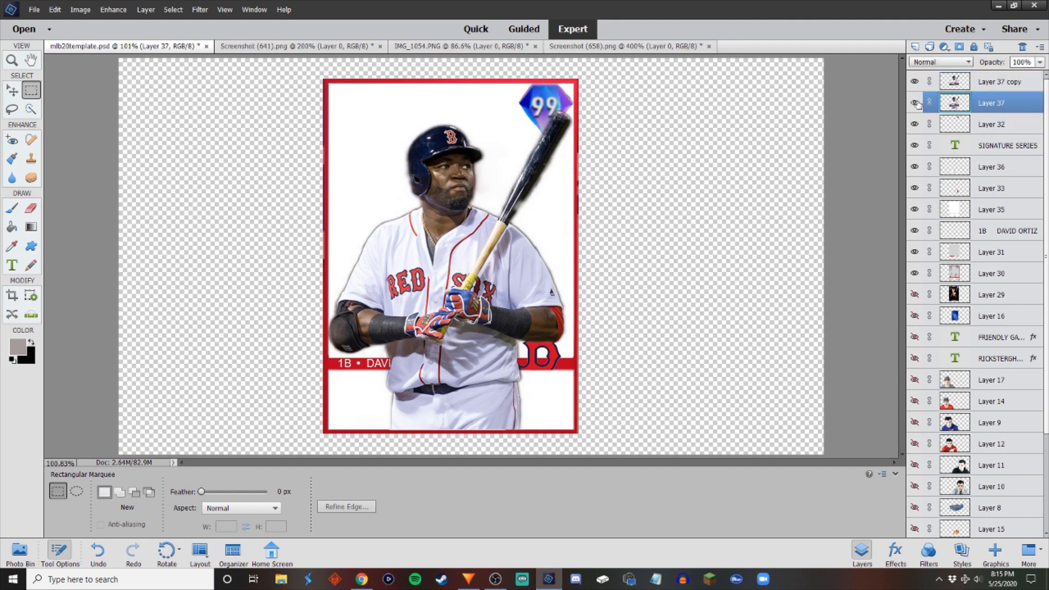
pyautogui.click(915, 102)
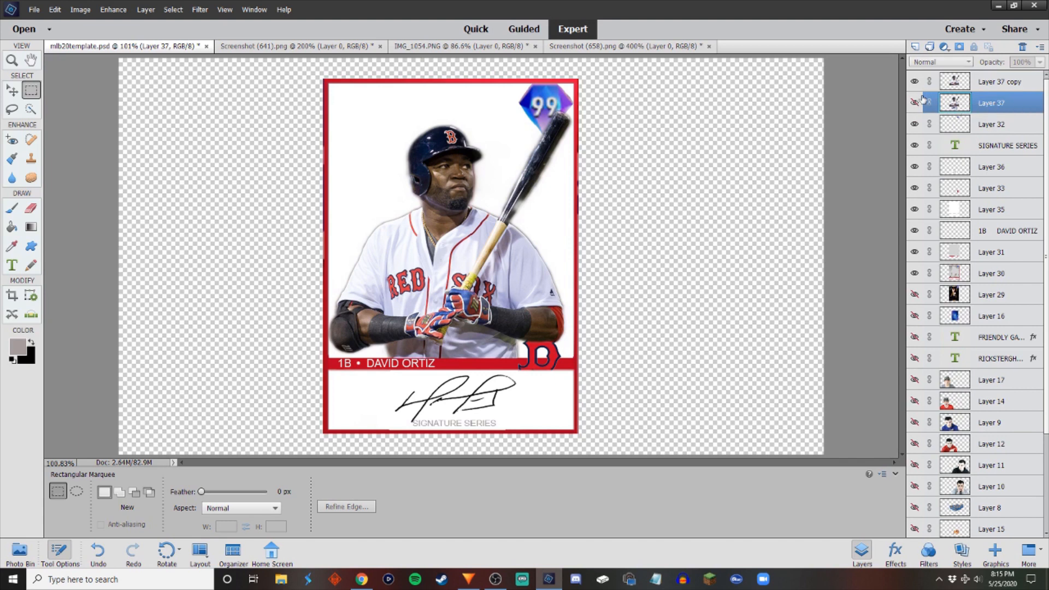
pyautogui.click(916, 103)
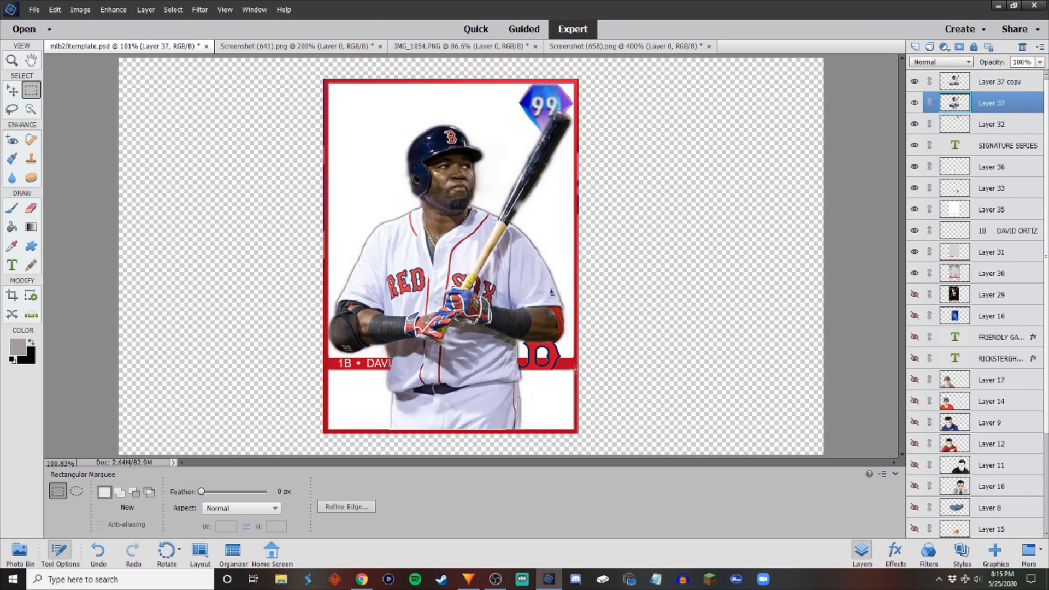
pyautogui.moveTo(578, 369); pyautogui.dragTo(210, 59)
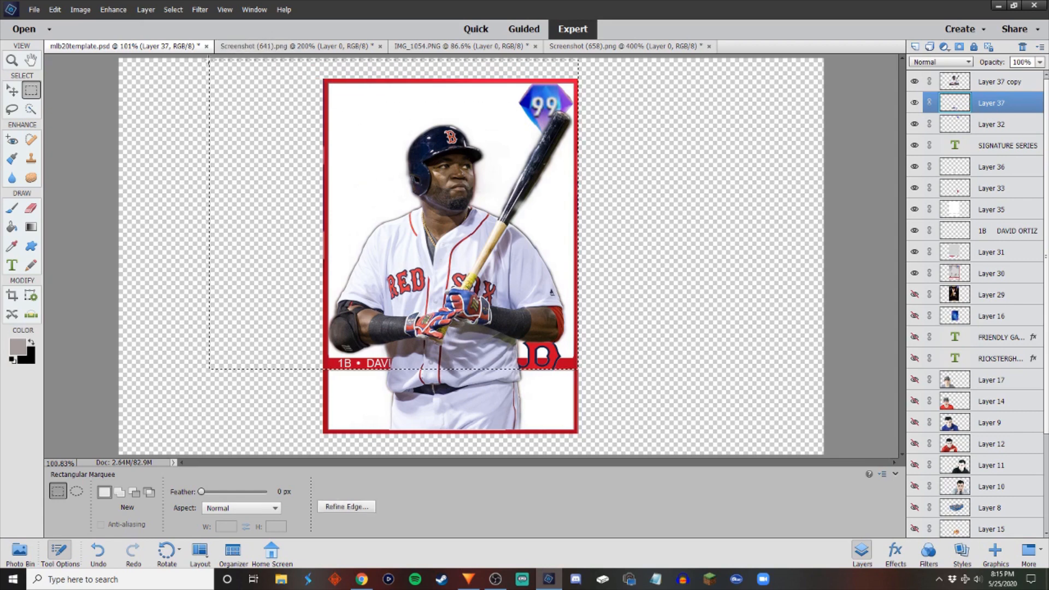
pyautogui.press('Delete')
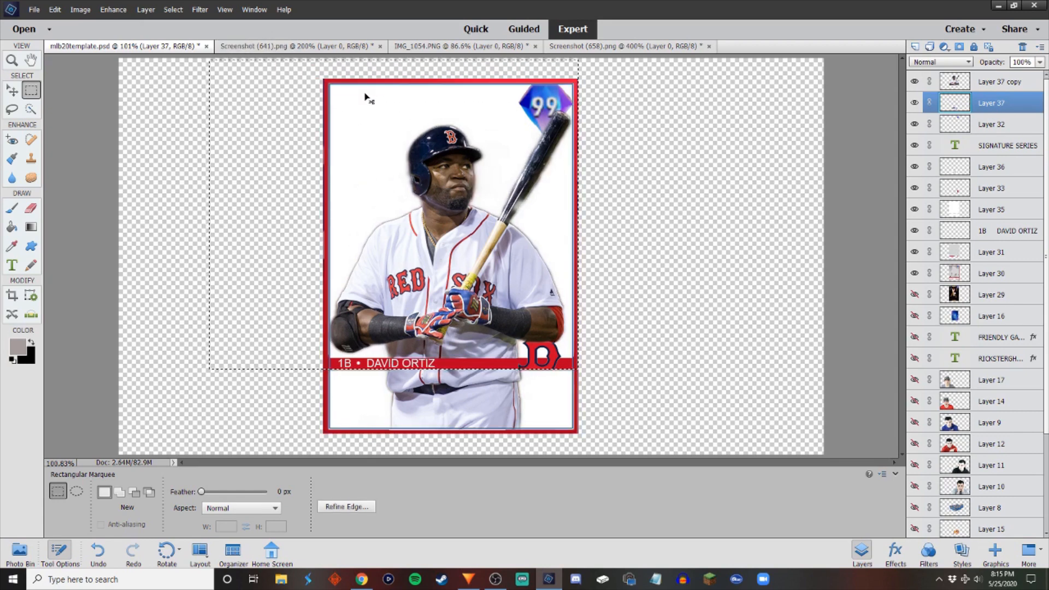
pyautogui.hotkey('ctrl', 'd')
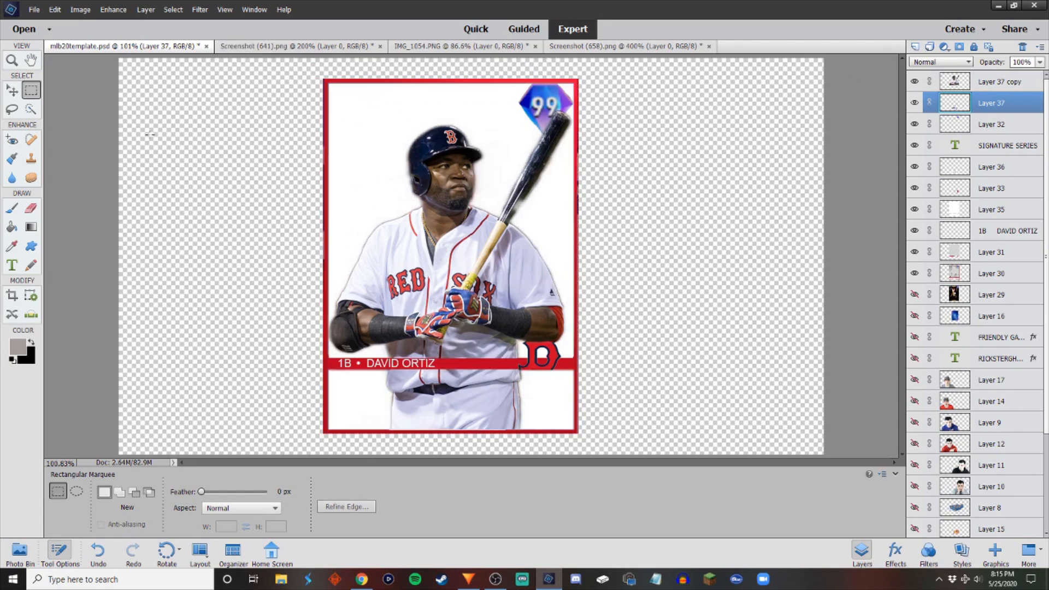
# Set Layer 37's opacity to 25% to fade the player's lower body behind the signature.
pyautogui.press('v')
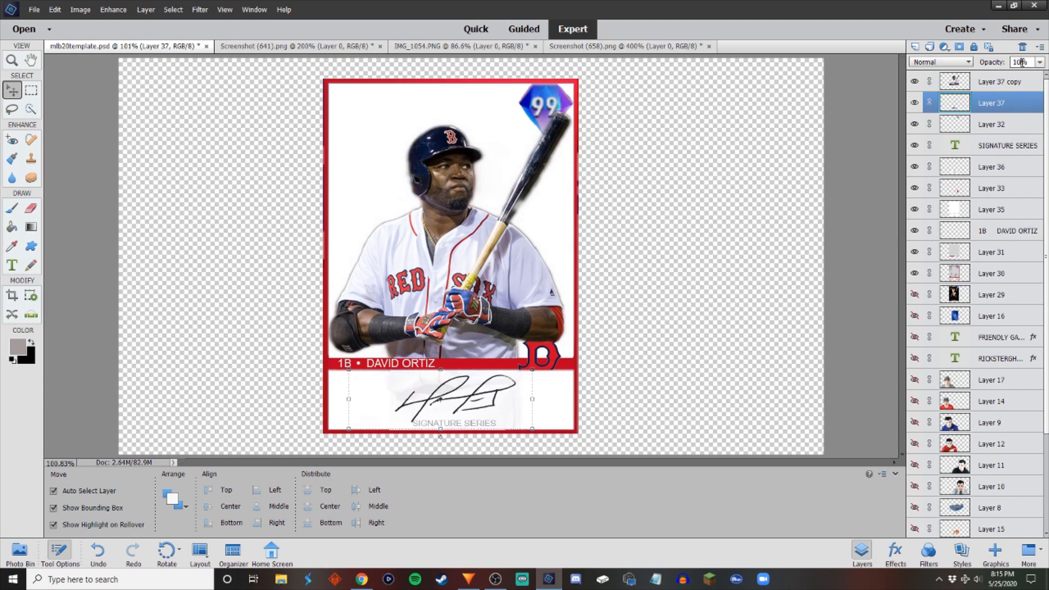
pyautogui.press('BackSpace')
pyautogui.press('BackSpace')
pyautogui.write('25')
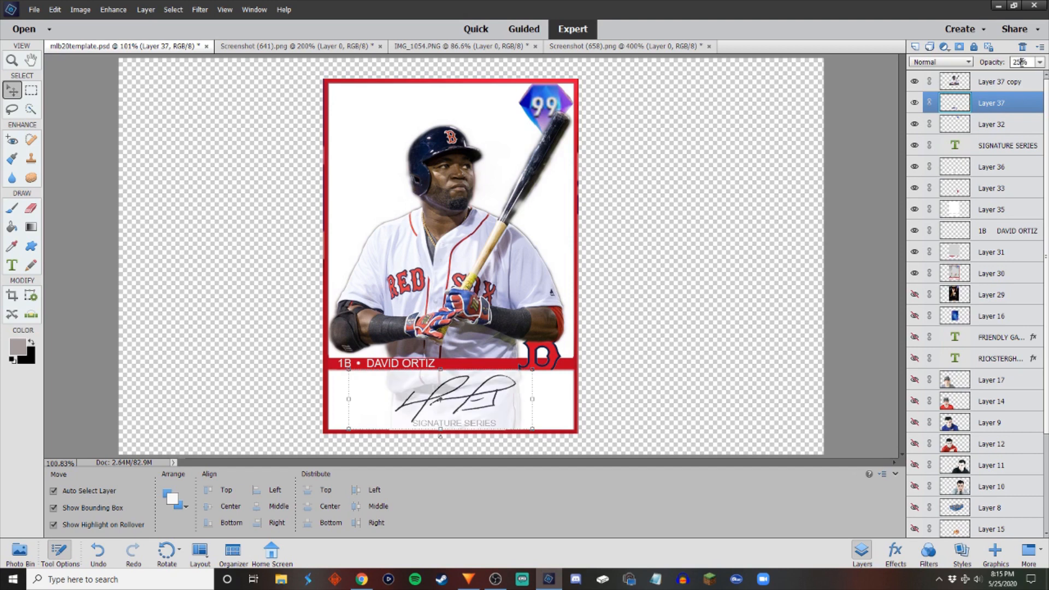
pyautogui.click(713, 323)
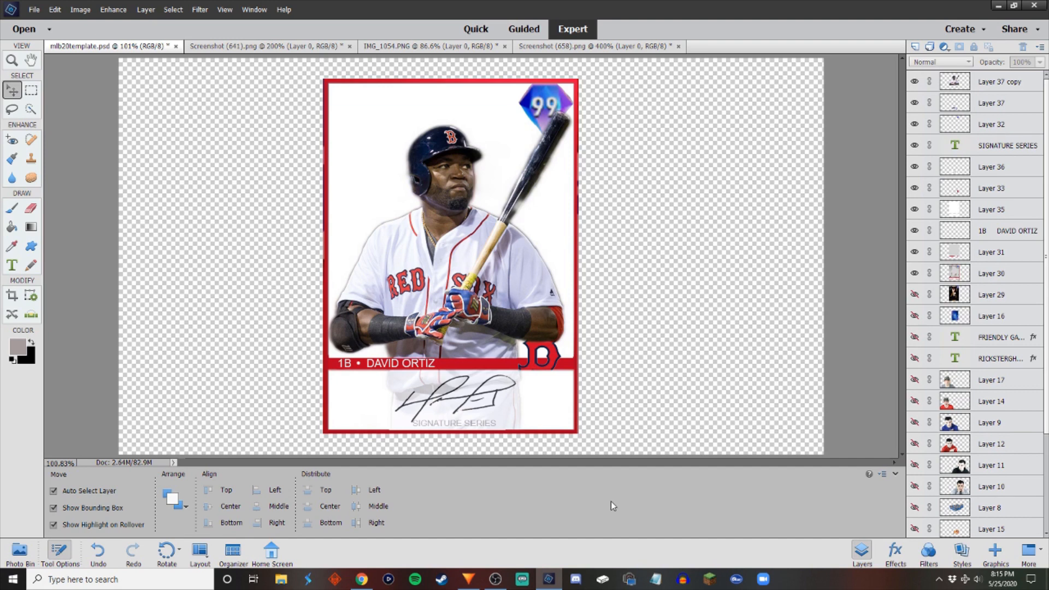
# In Chrome, open the StickerShoppe Boston Red Sox B logo from the red sox logo results and copy its image.
pyautogui.click(362, 580)
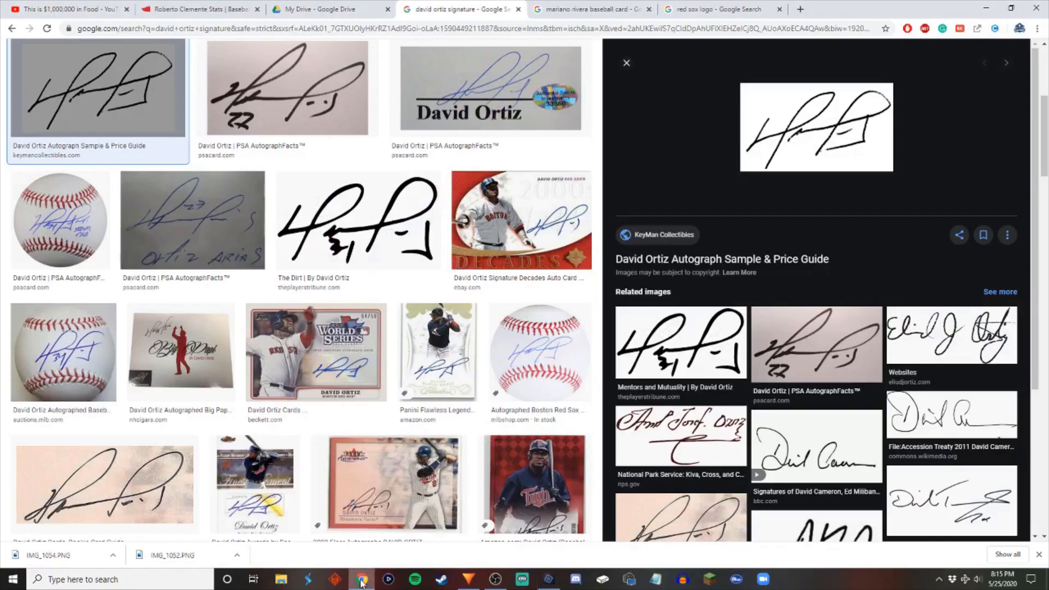
pyautogui.click(710, 7)
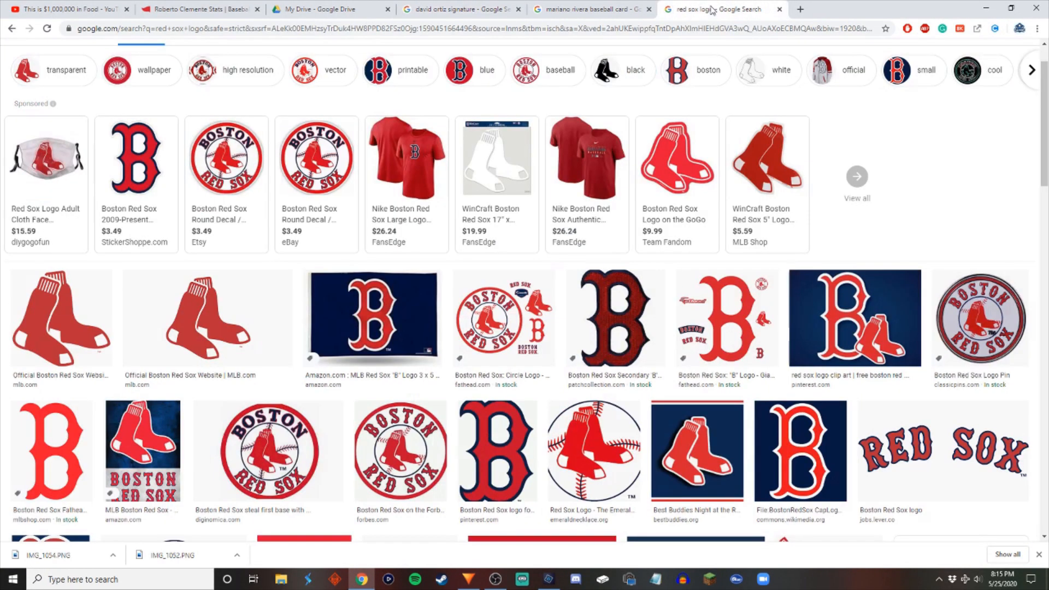
pyautogui.click(138, 174)
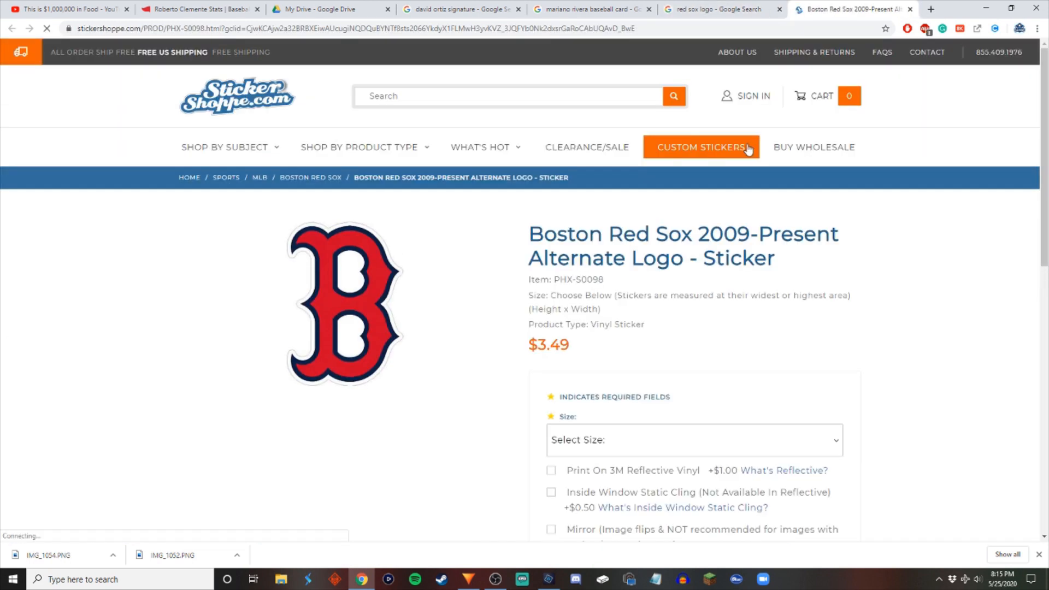
pyautogui.rightClick(307, 298)
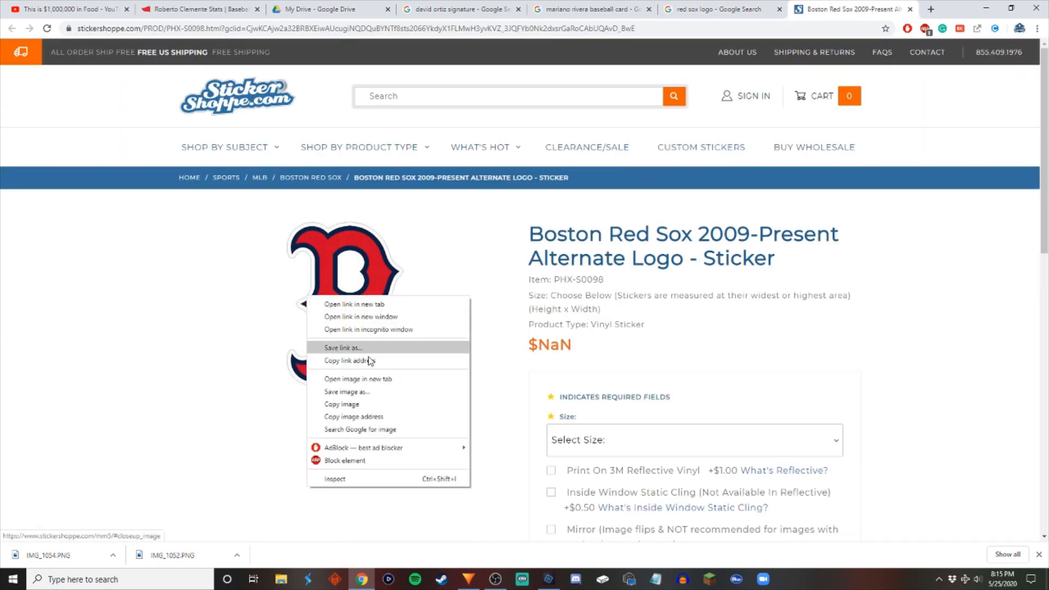
pyautogui.click(371, 407)
# Back in Photoshop Elements, paste the B logo into mlb20template.psd and enlarge it proportionally to about 143.6%.
pyautogui.click(549, 580)
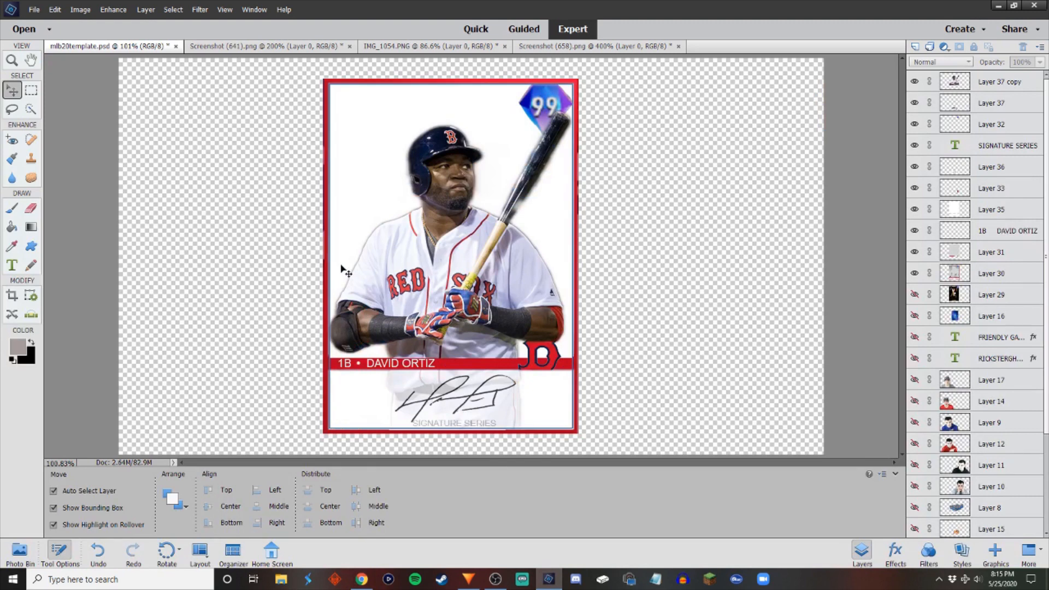
pyautogui.hotkey('ctrl', 'v')
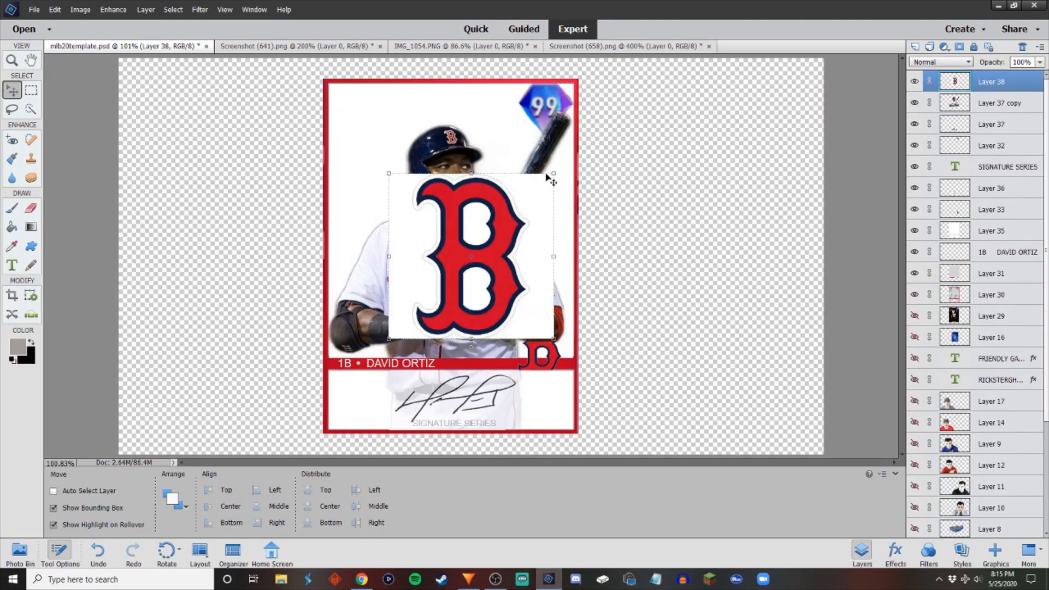
pyautogui.click(550, 173)
pyautogui.moveTo(557, 172); pyautogui.dragTo(627, 101)
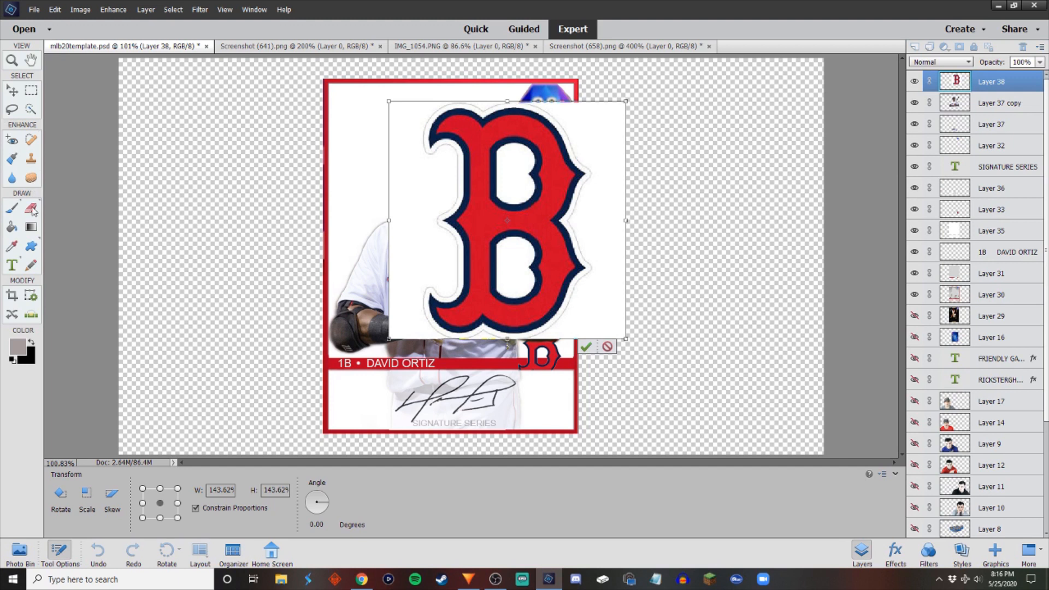
pyautogui.press('Return')
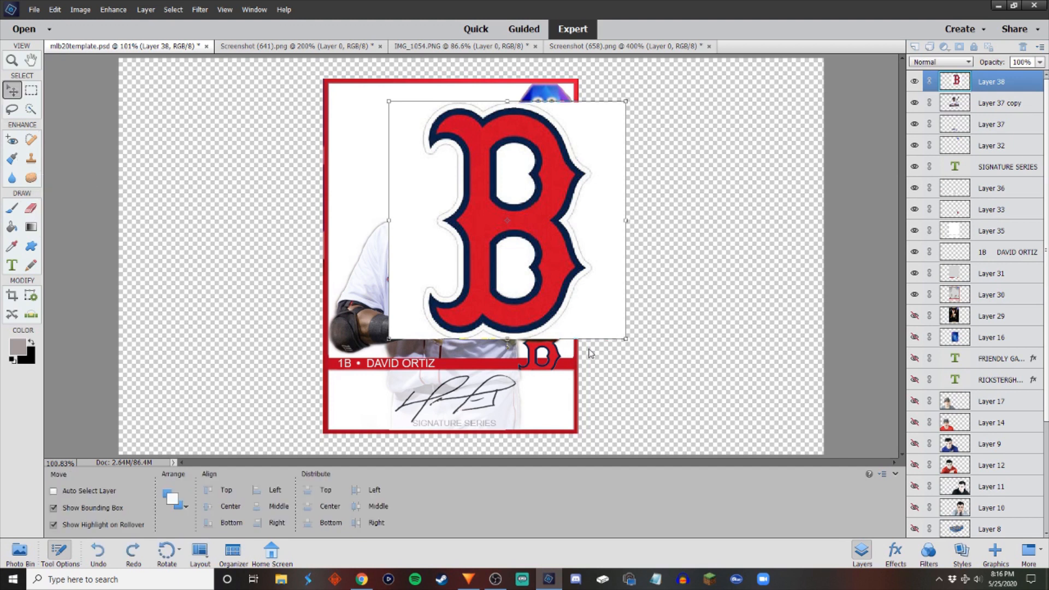
# Remove the white background around the pasted B logo using Quick Selection with a 70 px brush.
pyautogui.click(31, 109)
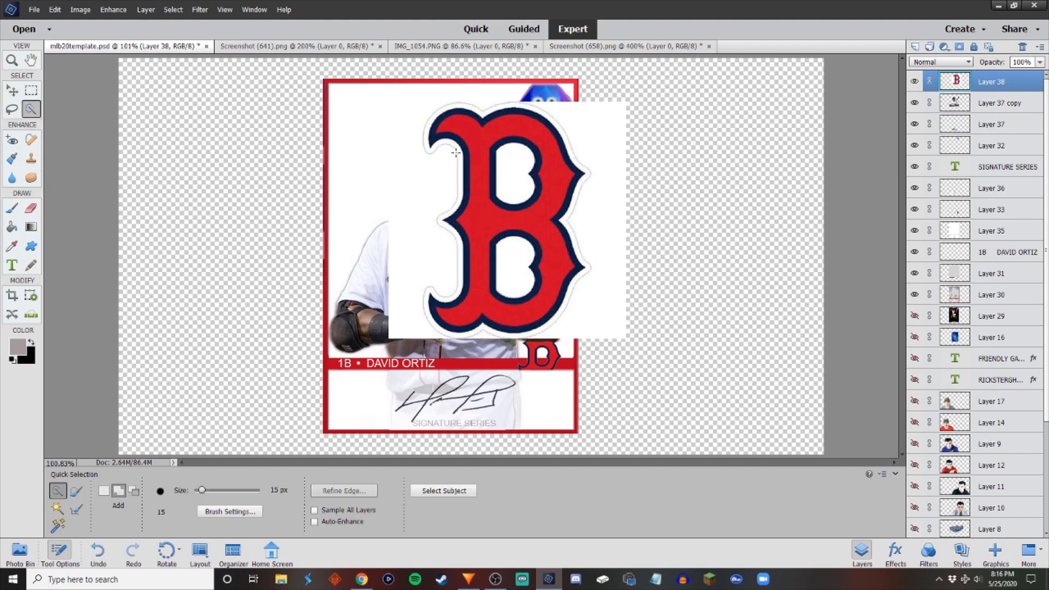
pyautogui.press(']')
pyautogui.press(']')
pyautogui.press(']')
pyautogui.press(']')
pyautogui.press(']')
pyautogui.press(']')
pyautogui.press(']')
pyautogui.press(']')
pyautogui.press(']')
pyautogui.press(']')
pyautogui.press(']')
pyautogui.click(422, 182)
pyautogui.hotkey('ctrl', 'd')
pyautogui.press('[')
pyautogui.press('[')
pyautogui.press('[')
pyautogui.press('[')
pyautogui.moveTo(432, 176)
pyautogui.mouseDown()
pyautogui.moveTo(387, 104)
pyautogui.moveTo(411, 71)
pyautogui.moveTo(539, 56)
pyautogui.moveTo(692, 78)
pyautogui.moveTo(723, 253)
pyautogui.moveTo(597, 368)
pyautogui.mouseUp()
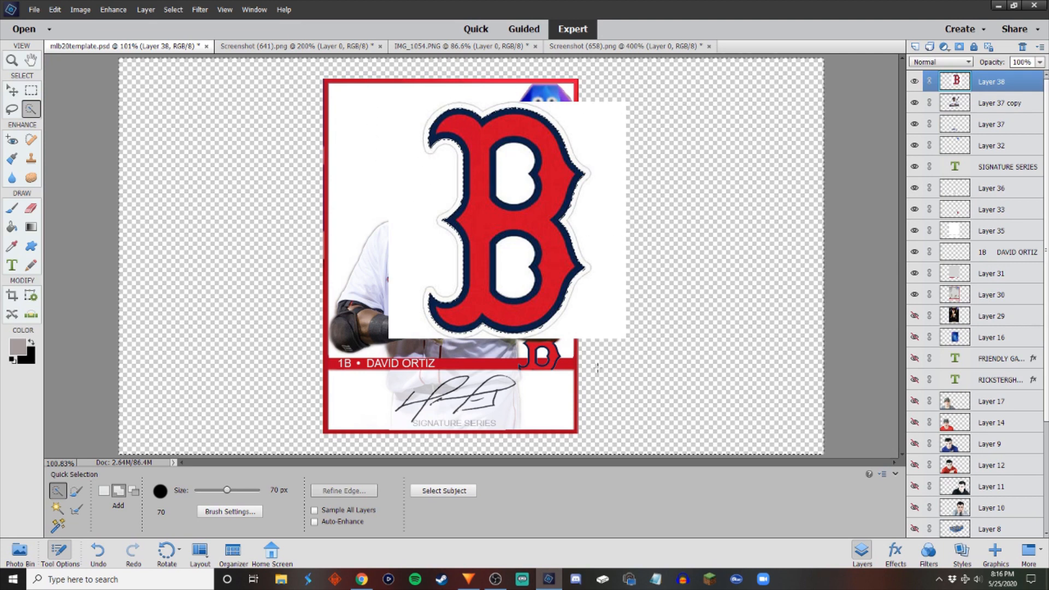
pyautogui.press('Delete')
pyautogui.hotkey('ctrl', 'd')
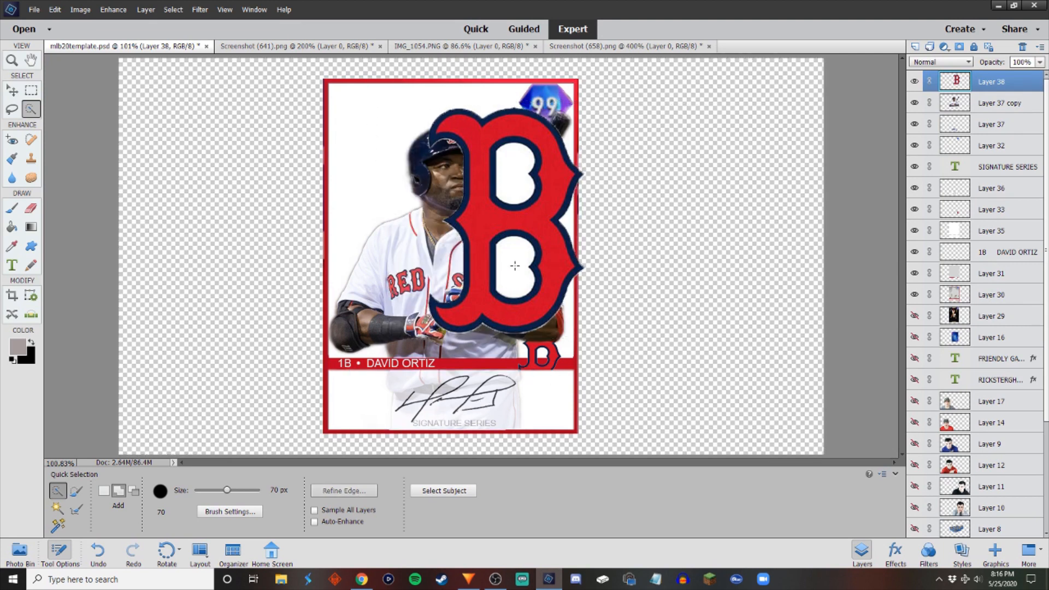
# Try to delete the white areas inside the B with the 70 px Quick Selection brush, and undo the deletions.
pyautogui.click(515, 265)
pyautogui.press('Delete')
pyautogui.moveTo(509, 192)
pyautogui.mouseDown()
pyautogui.moveTo(516, 178)
pyautogui.moveTo(529, 221)
pyautogui.mouseUp()
pyautogui.press('Delete')
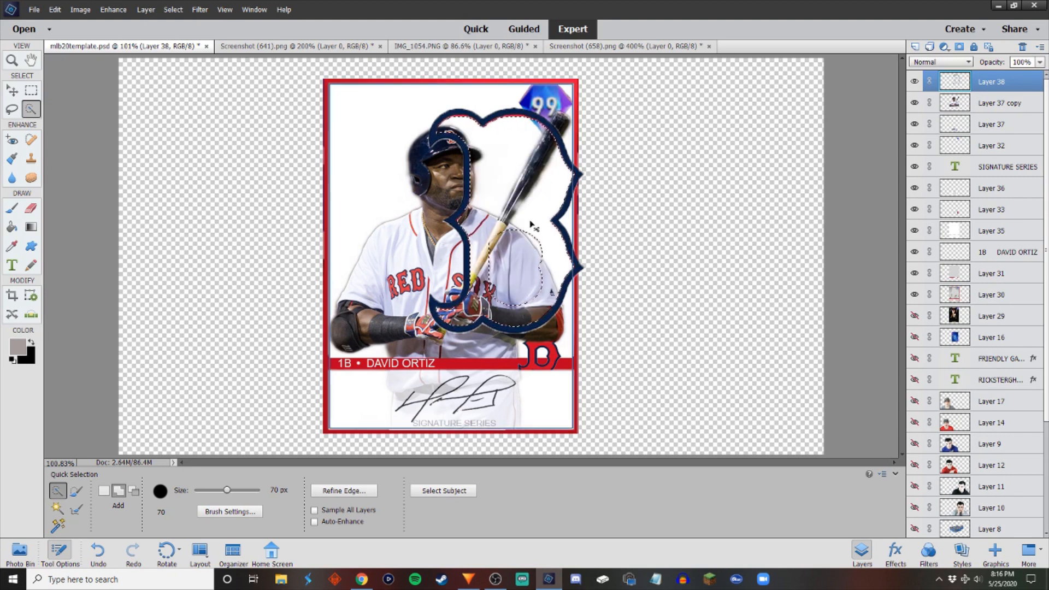
pyautogui.hotkey('ctrl', 'z')
pyautogui.hotkey('ctrl', 'y')
pyautogui.hotkey('ctrl', 'z')
pyautogui.hotkey('ctrl', 'z')
pyautogui.hotkey('ctrl', 'z')
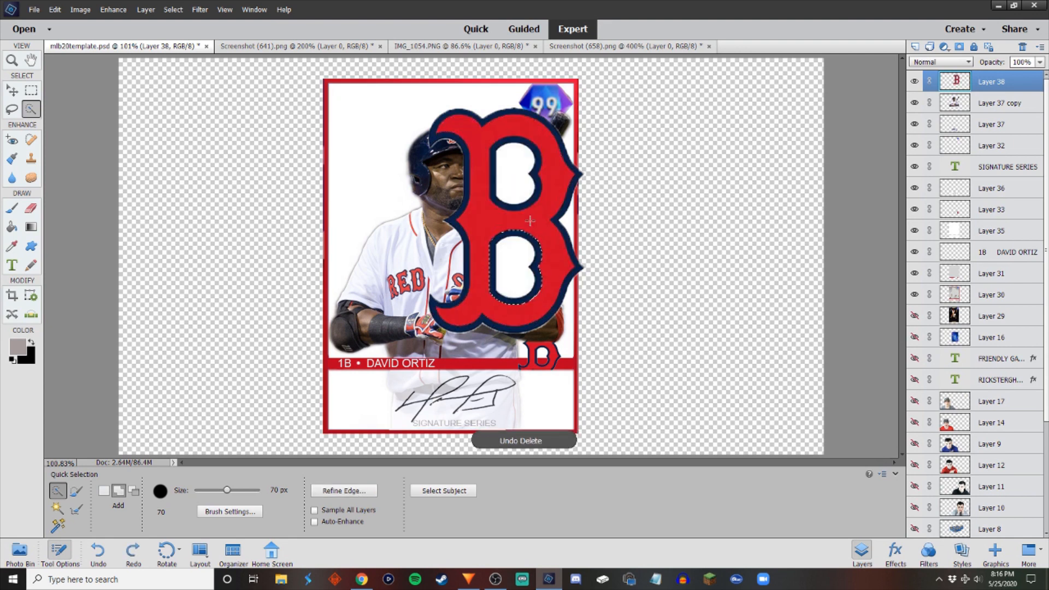
pyautogui.hotkey('ctrl', 'd')
pyautogui.click(505, 256)
pyautogui.hotkey('ctrl', 'd')
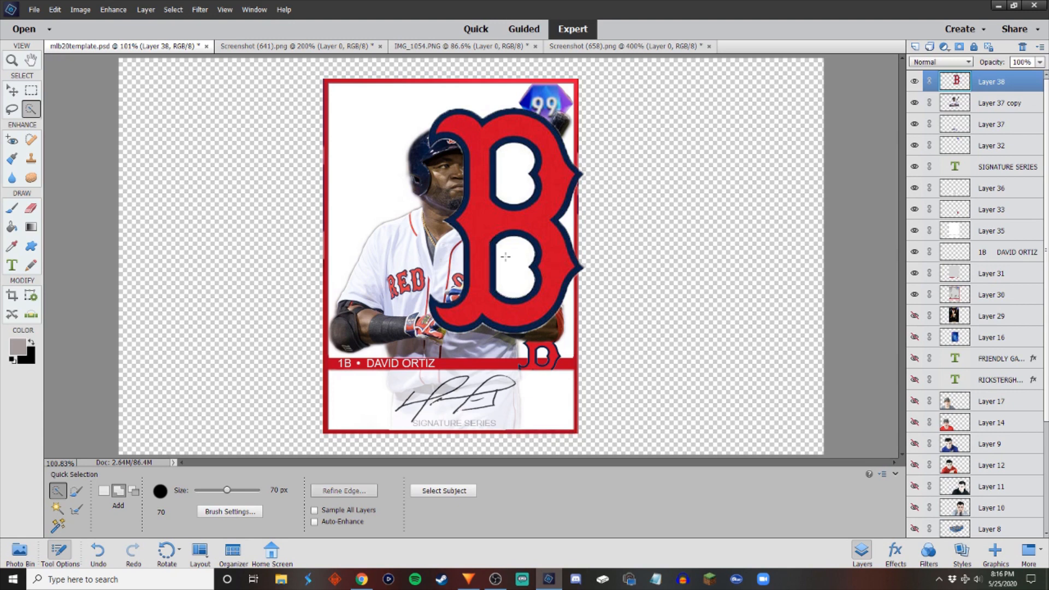
# Delete the white areas inside the B's lower and upper openings using a 35 px Quick Selection brush.
pyautogui.press('[')
pyautogui.press('[')
pyautogui.press('[')
pyautogui.press('[')
pyautogui.press('[')
pyautogui.click(515, 261)
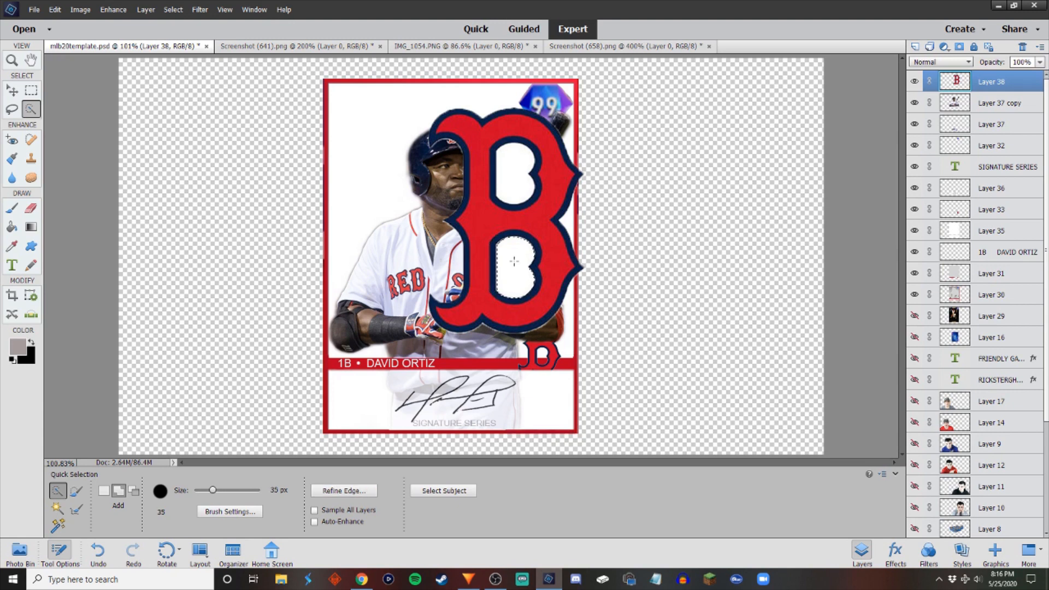
pyautogui.press('Delete')
pyautogui.hotkey('ctrl', 'd')
pyautogui.click(504, 152)
pyautogui.press('Delete')
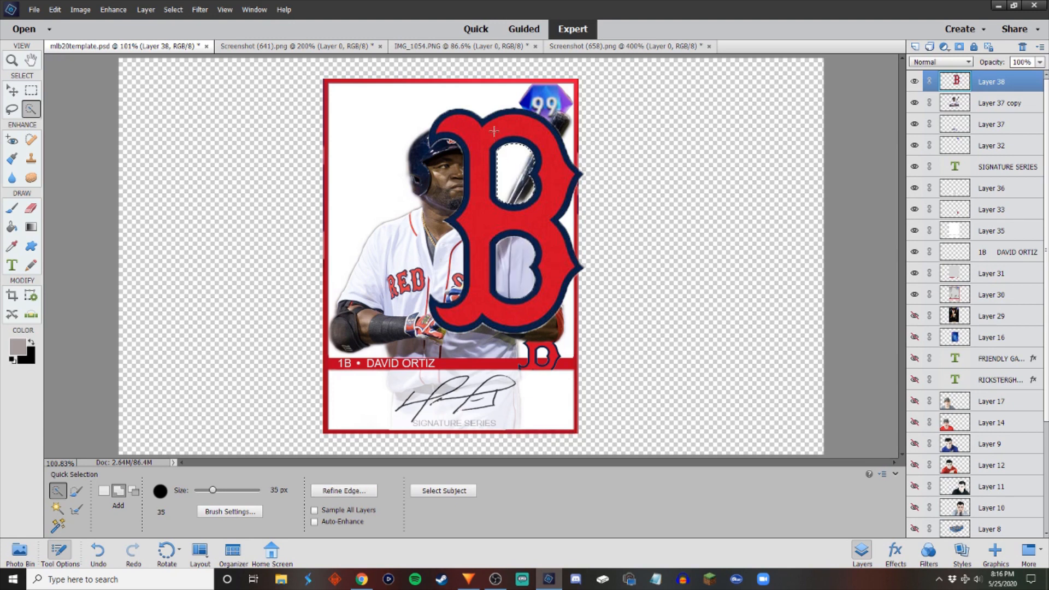
pyautogui.hotkey('ctrl', 'd')
# Select and delete the B's red fill section by section, keeping its outer navy outline.
pyautogui.click(494, 134)
pyautogui.press('Delete')
pyautogui.hotkey('ctrl', 'd')
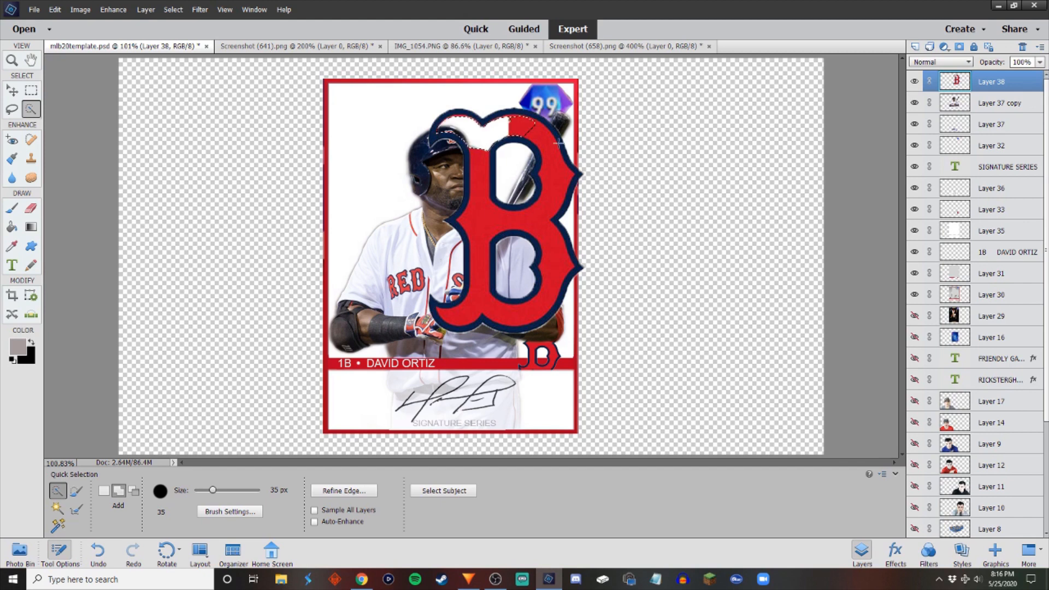
pyautogui.click(526, 129)
pyautogui.press('Delete')
pyautogui.hotkey('ctrl', 'd')
pyautogui.click(553, 164)
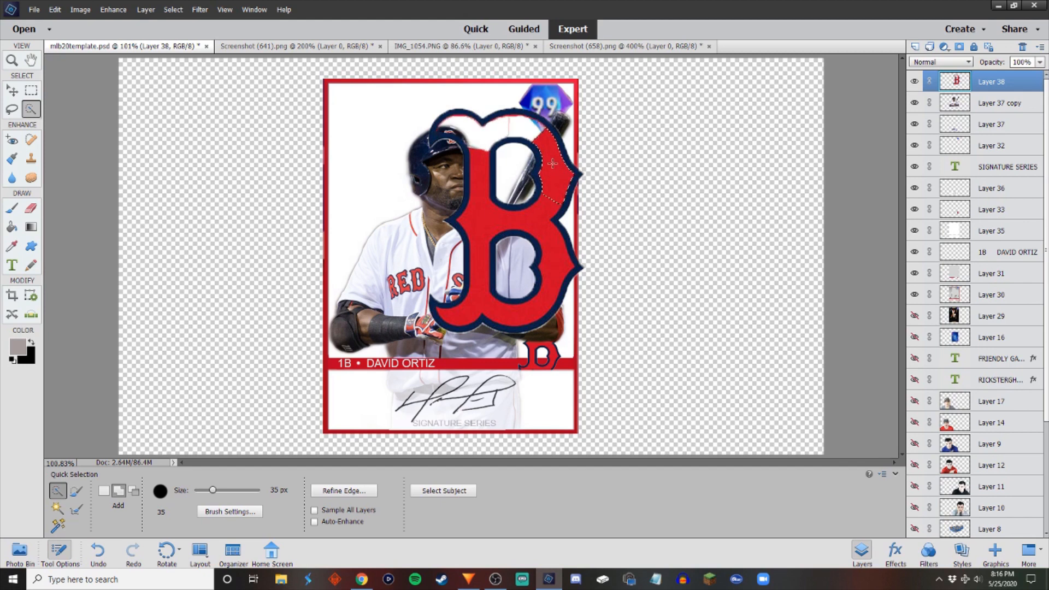
pyautogui.press('Delete')
pyautogui.hotkey('ctrl', 'd')
pyautogui.click(521, 222)
pyautogui.press('Delete')
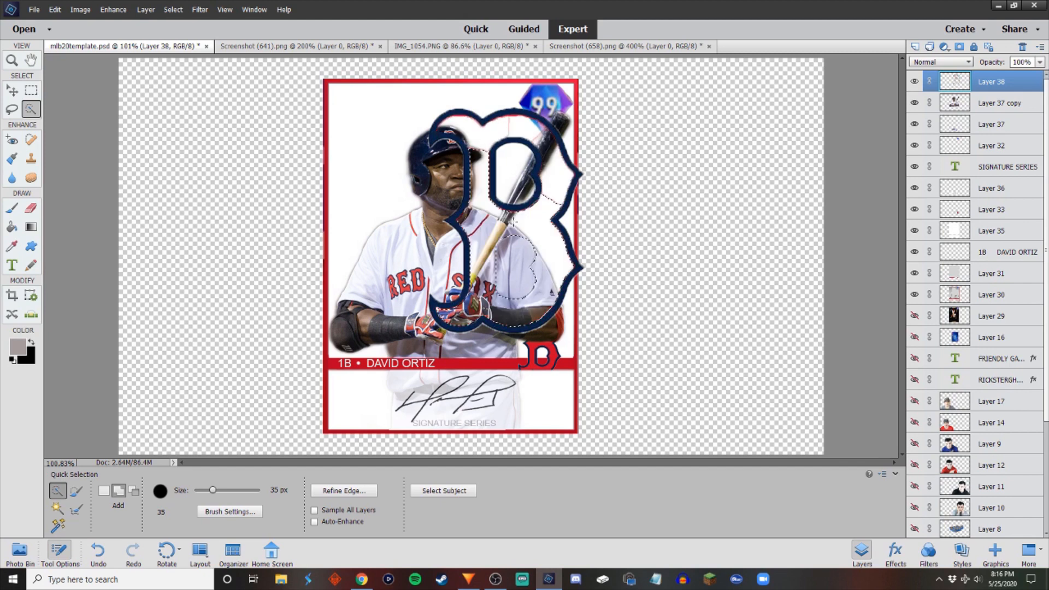
pyautogui.hotkey('ctrl', 'd')
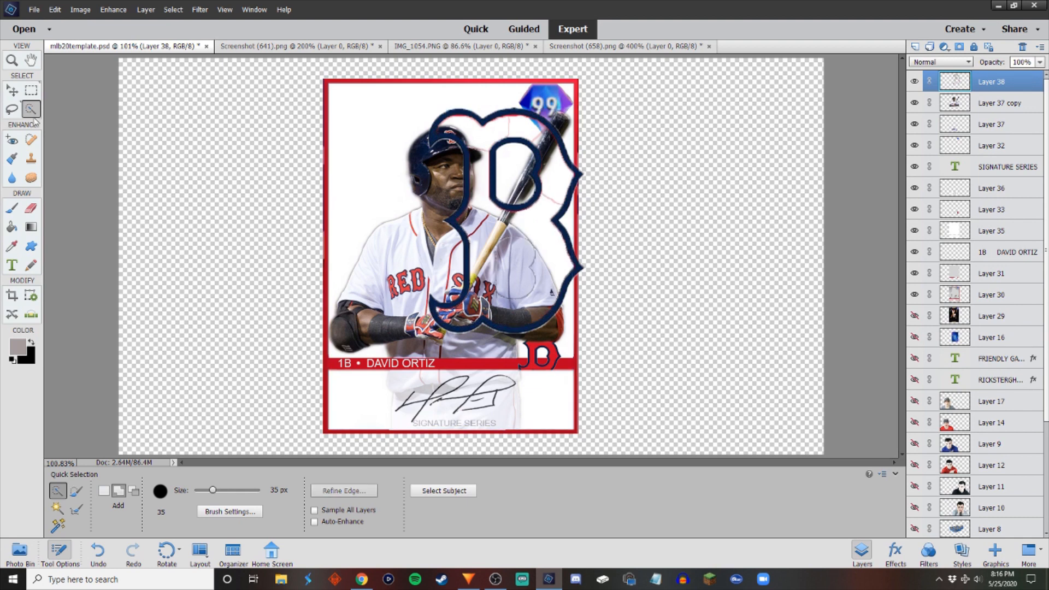
# Try erasing the leftover red line near the B's upper edge with large Eraser brushes, undoing each attempt.
pyautogui.click(31, 208)
pyautogui.press(']')
pyautogui.press(']')
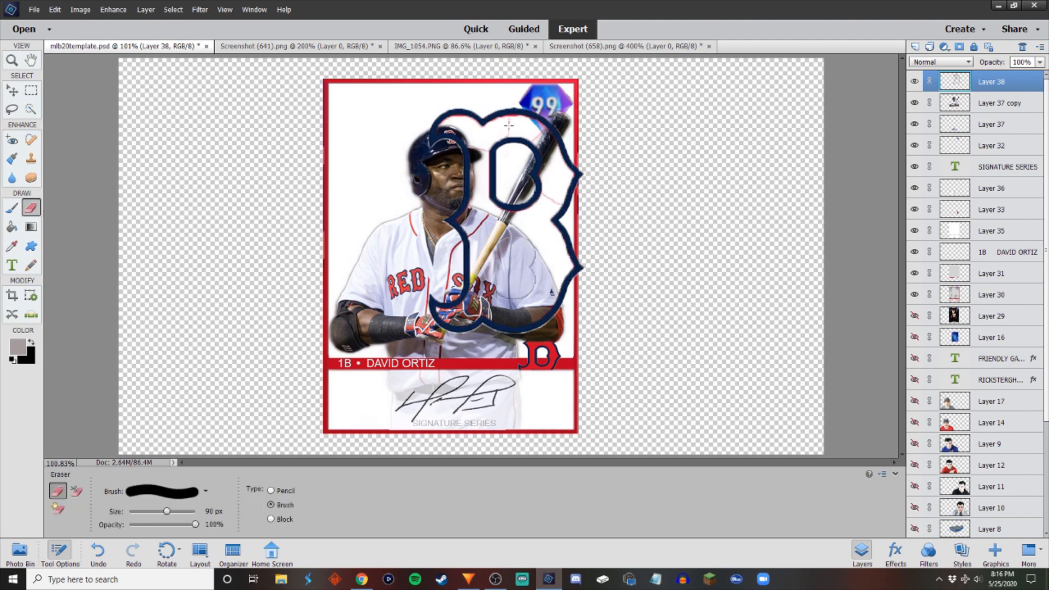
pyautogui.click(509, 126)
pyautogui.hotkey('ctrl', 'z')
pyautogui.hotkey('ctrl', 'z')
pyautogui.press('[')
pyautogui.press('[')
pyautogui.press('[')
pyautogui.press('[')
pyautogui.press('[')
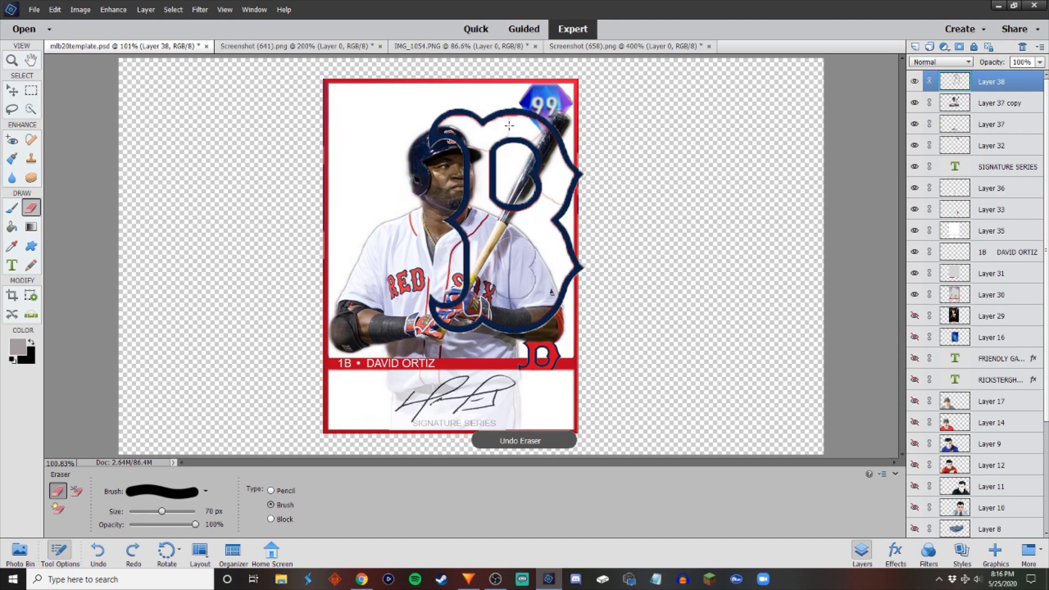
pyautogui.click(510, 122)
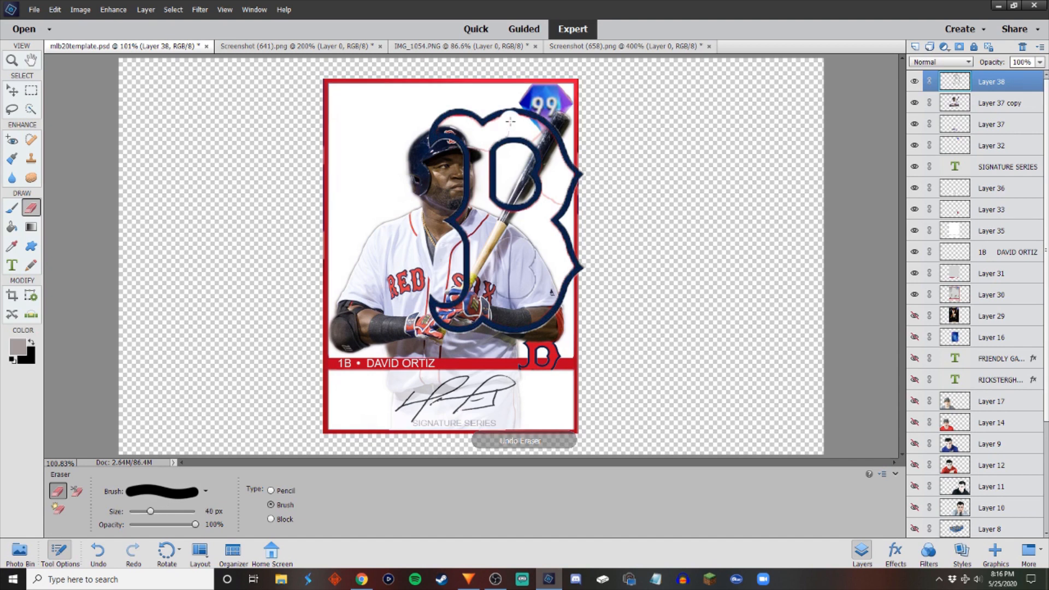
pyautogui.hotkey('ctrl', 'z')
# Erase the leftover red lines inside the B outline with a 10 px Eraser, undoing the last stroke.
pyautogui.press('[')
pyautogui.press('[')
pyautogui.press('[')
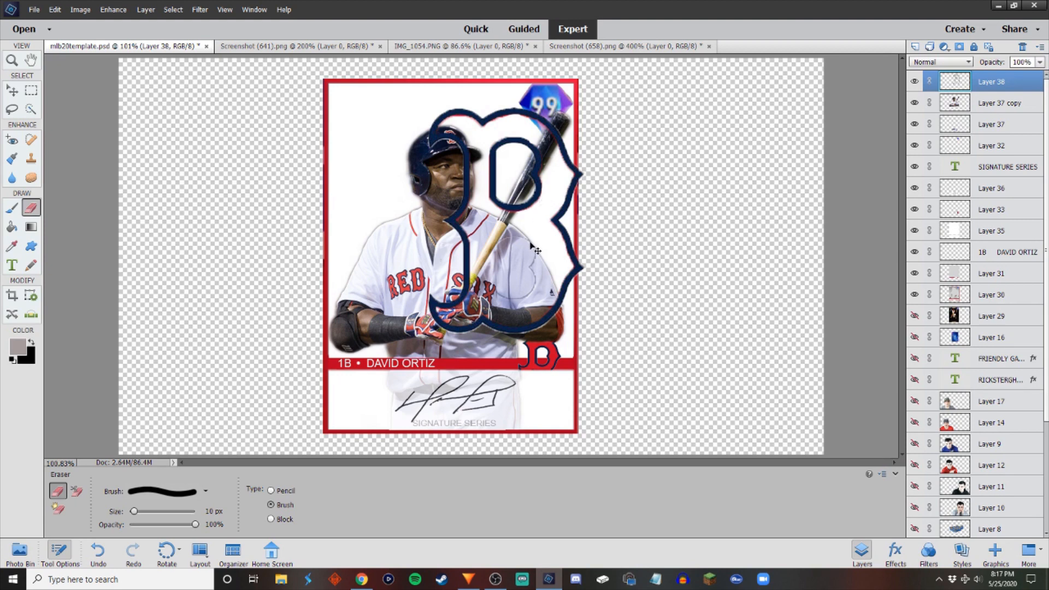
pyautogui.hotkey('ctrl', 'z')
# Copy the B's upper inner outline onto its own layer and switch to the Move tool.
pyautogui.click(31, 90)
pyautogui.moveTo(481, 137); pyautogui.dragTo(545, 216)
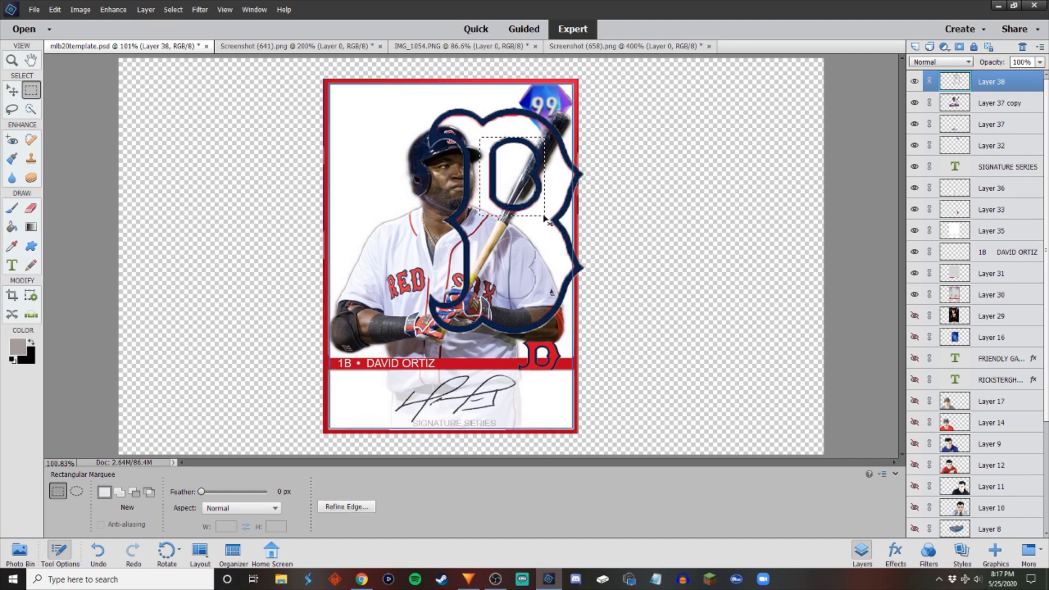
pyautogui.hotkey('ctrl', 'j')
pyautogui.click(12, 90)
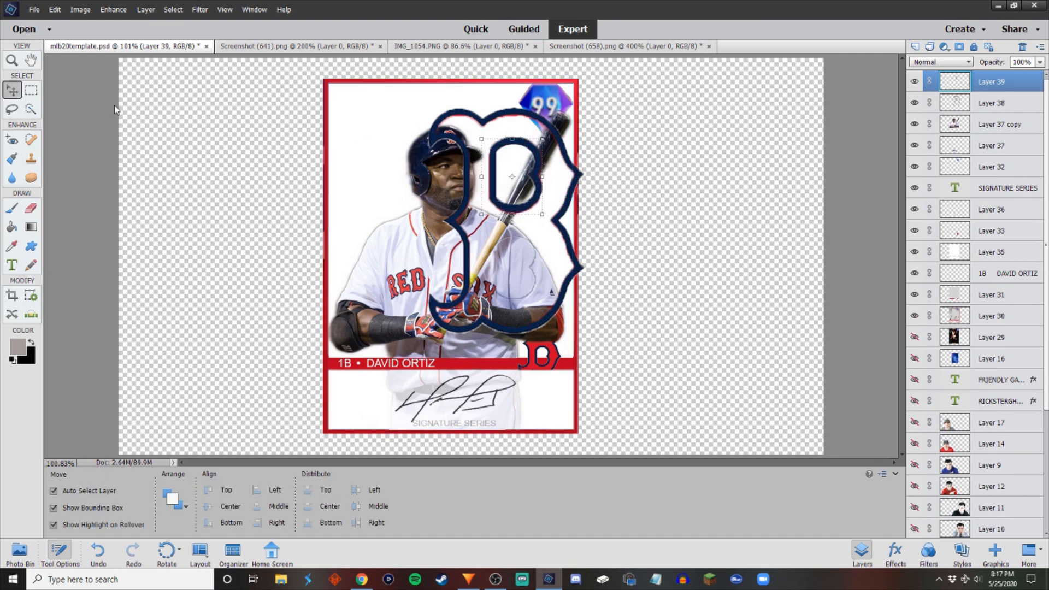
# Position the copied inner outline in the B's lower opening and merge it with the main B outline layer.
pyautogui.moveTo(512, 149); pyautogui.dragTo(508, 235)
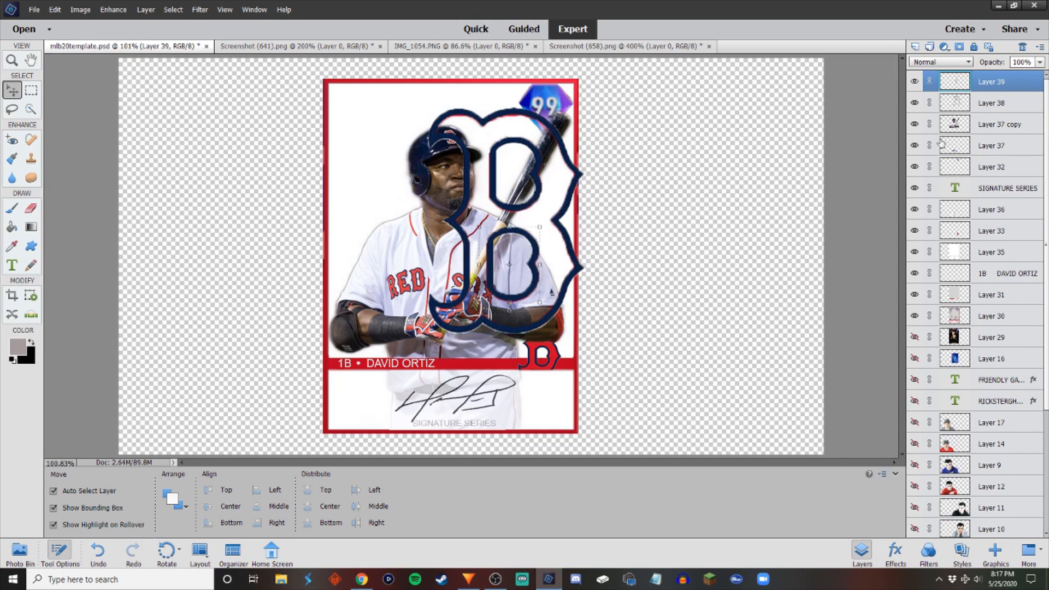
pyautogui.keyDown('shift'); pyautogui.click(1005, 100); pyautogui.keyUp('shift')
pyautogui.rightClick(1004, 94)
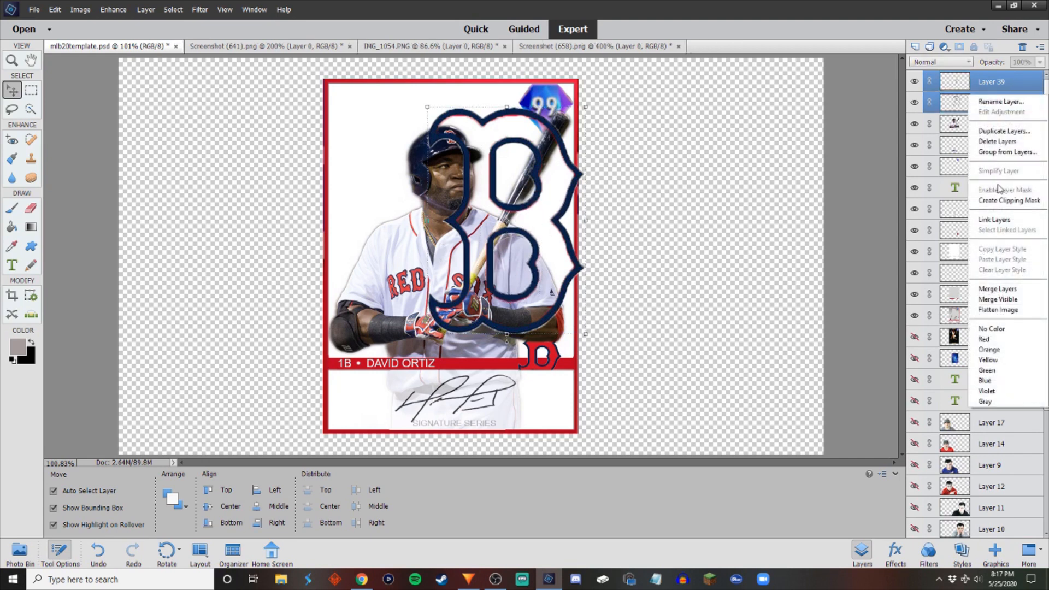
pyautogui.click(996, 291)
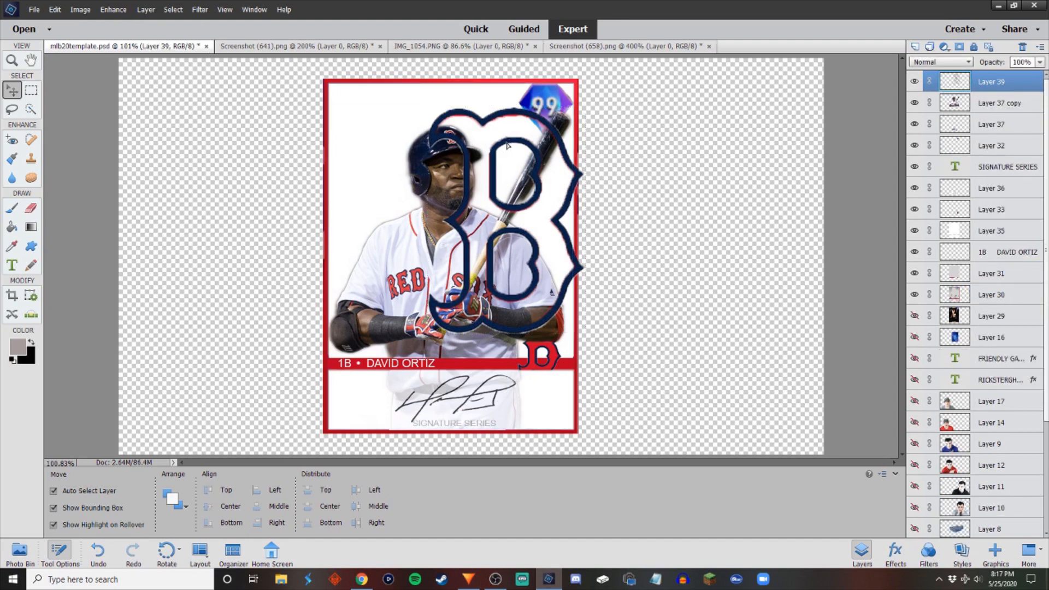
# Scale the merged B outline to about 57% and place it in the card's upper-left area beside the player's helmet.
pyautogui.moveTo(510, 144); pyautogui.dragTo(413, 123)
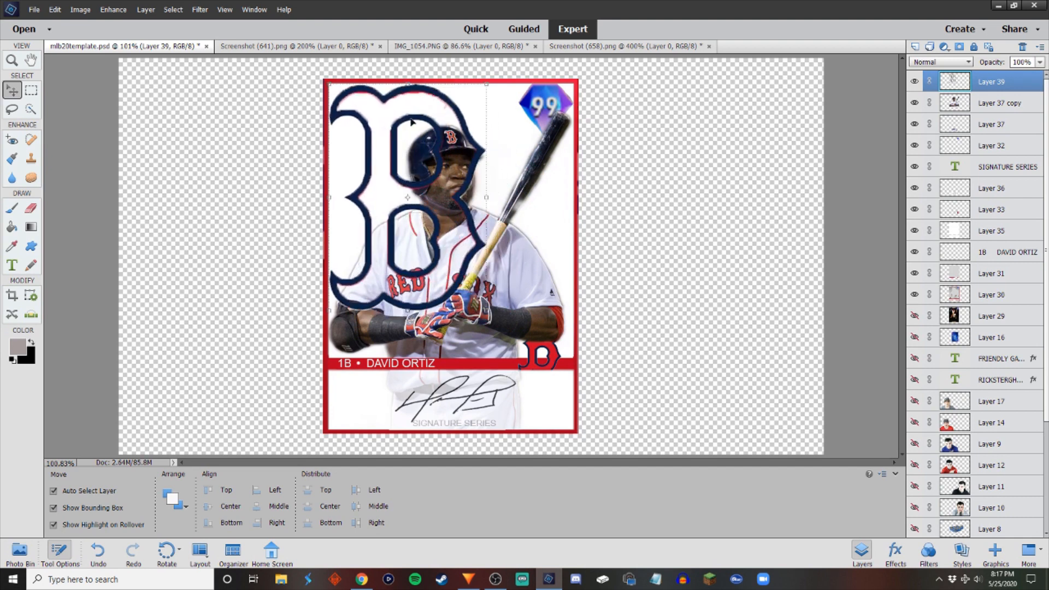
pyautogui.hotkey('ctrl', 't')
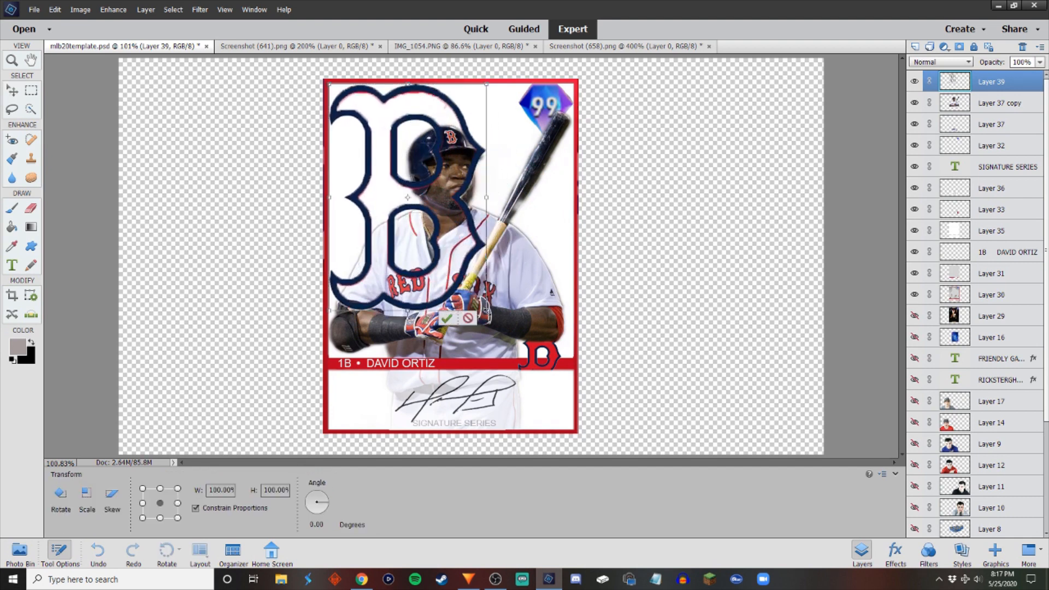
pyautogui.moveTo(487, 311); pyautogui.dragTo(420, 213)
pyautogui.moveTo(392, 165); pyautogui.dragTo(415, 181)
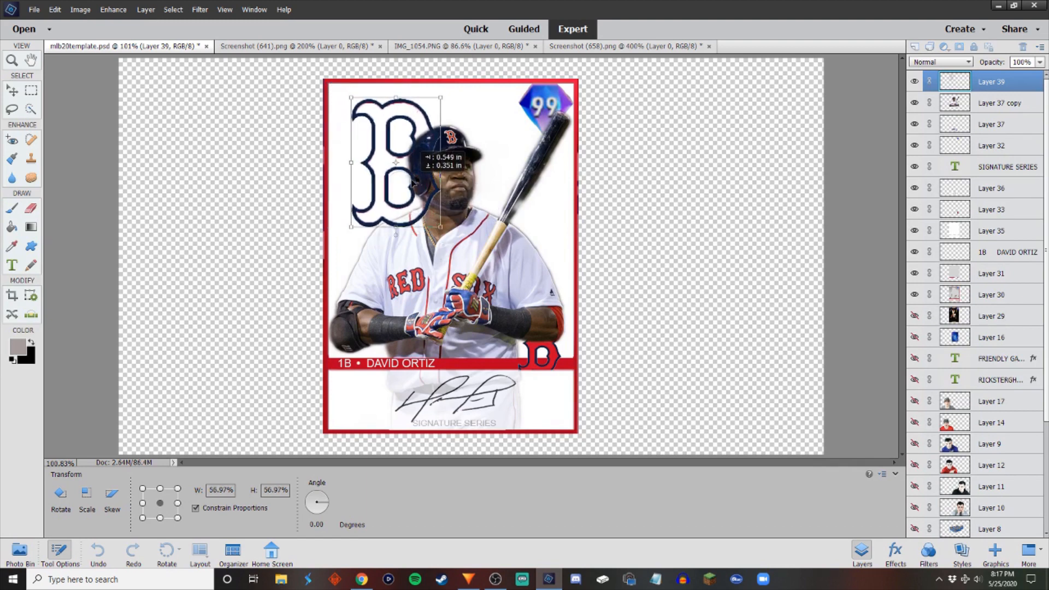
pyautogui.press('Return')
# Duplicate the B outline, enlarge the copy to 147.73% and position it over the bat on the card's right half.
pyautogui.hotkey('ctrl', 'j')
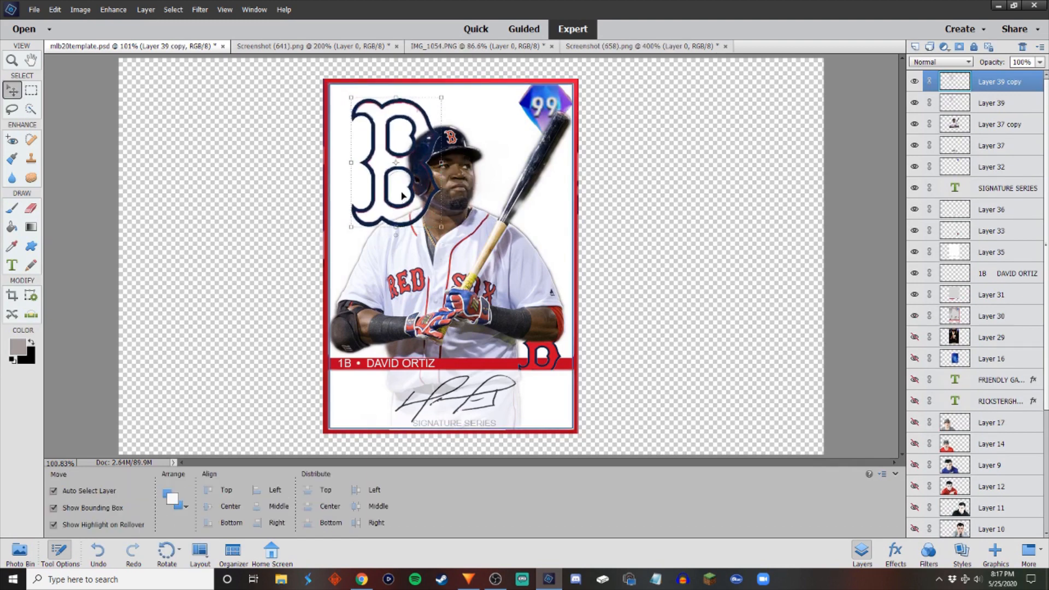
pyautogui.moveTo(408, 173); pyautogui.dragTo(446, 173)
pyautogui.hotkey('ctrl', 'z')
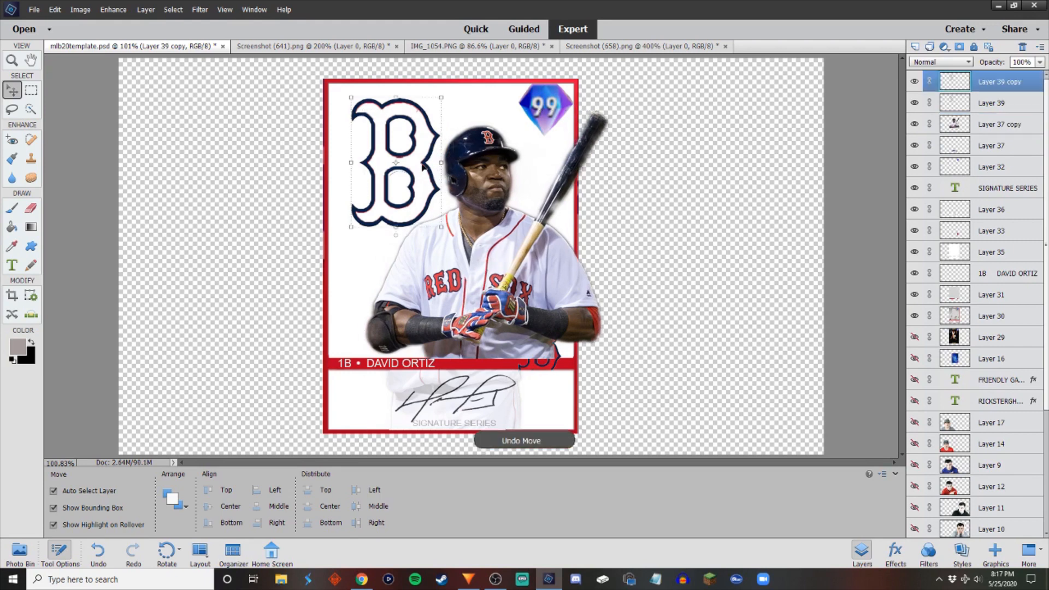
pyautogui.keyDown('ctrl'); pyautogui.click(414, 179); pyautogui.keyUp('ctrl')
pyautogui.moveTo(414, 178); pyautogui.dragTo(545, 215)
pyautogui.hotkey('ctrl', 't')
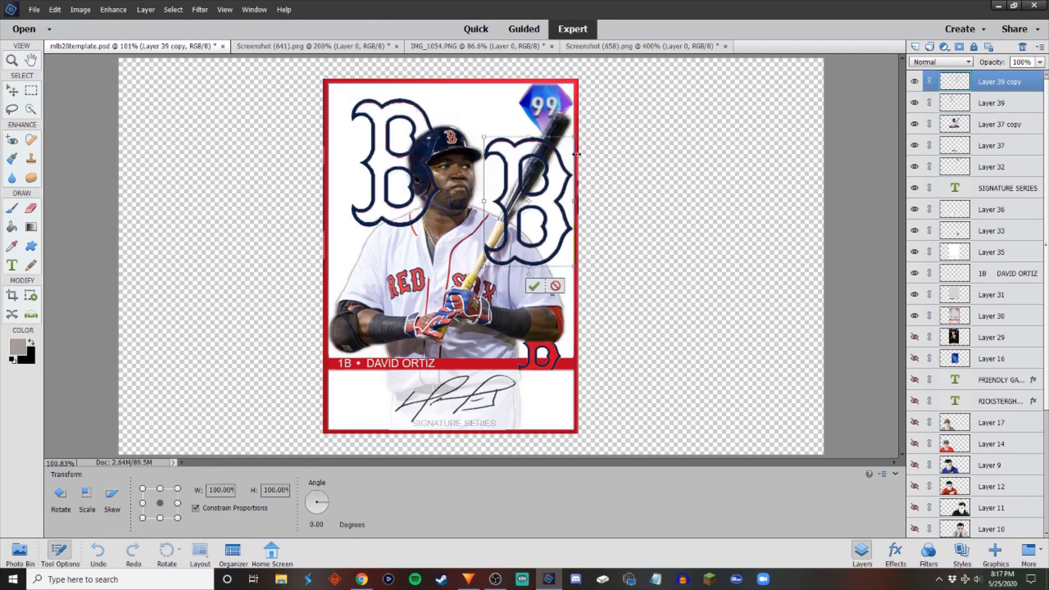
pyautogui.moveTo(573, 135); pyautogui.dragTo(617, 75)
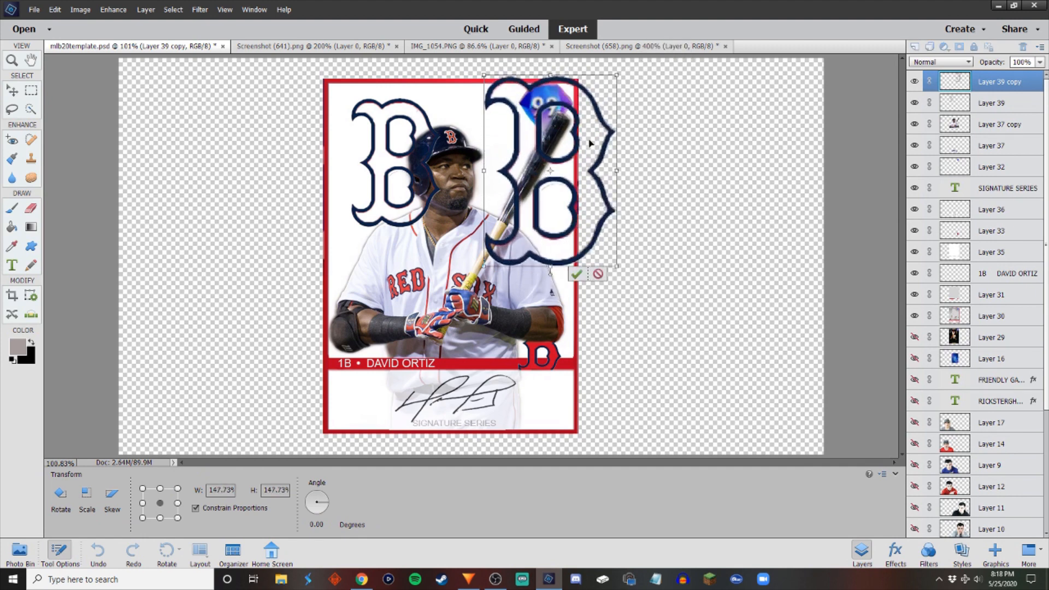
pyautogui.moveTo(578, 143); pyautogui.dragTo(539, 176)
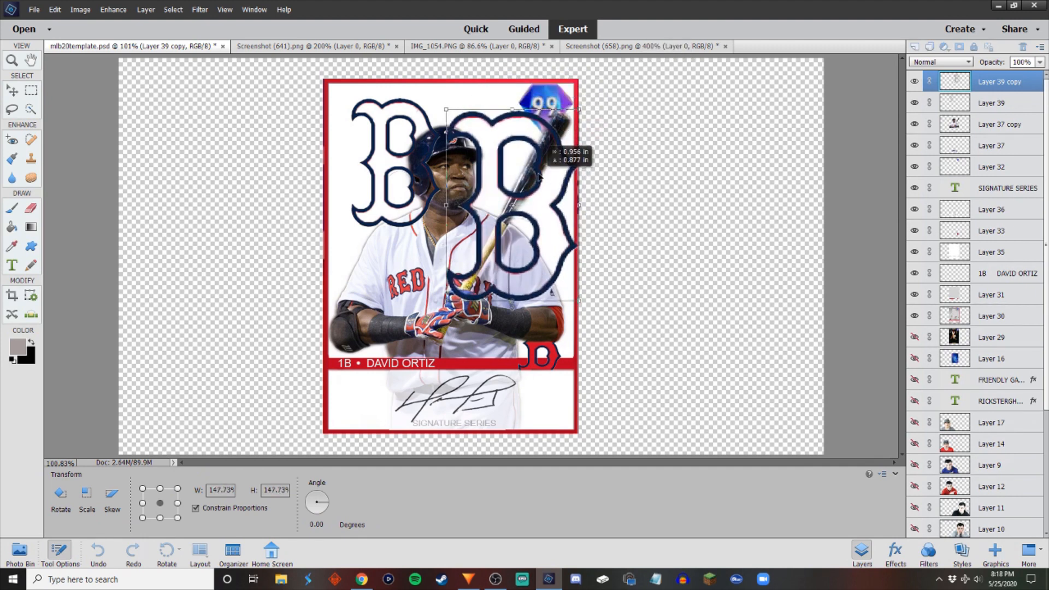
pyautogui.moveTo(539, 175); pyautogui.dragTo(535, 172)
pyautogui.click(533, 309)
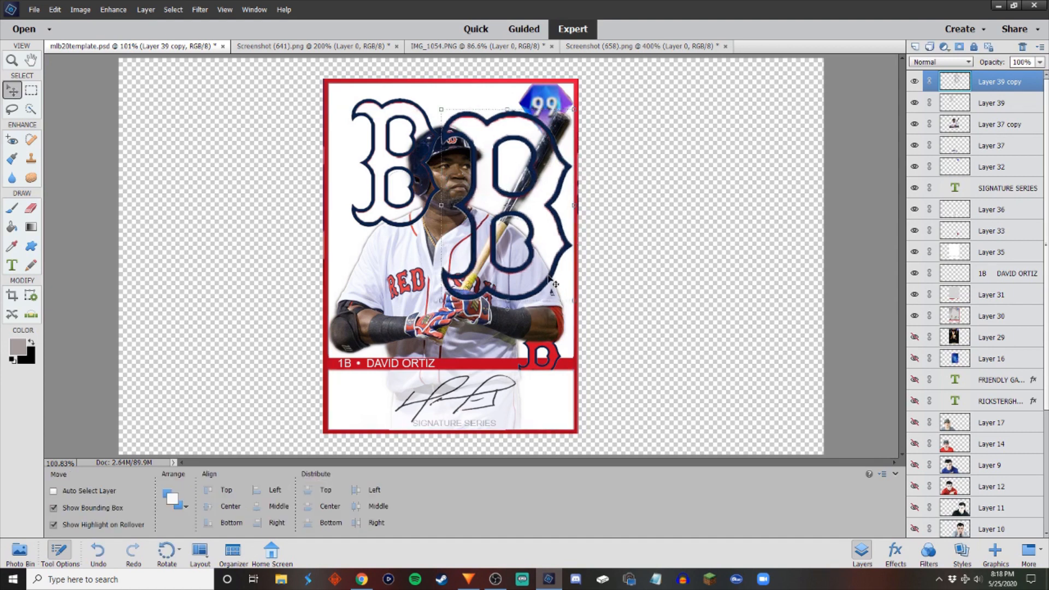
# Duplicate the large B outline, shrink the copy and place it across the card's left edge near the player's elbow.
pyautogui.hotkey('ctrl', 'j')
pyautogui.moveTo(550, 281); pyautogui.dragTo(427, 380)
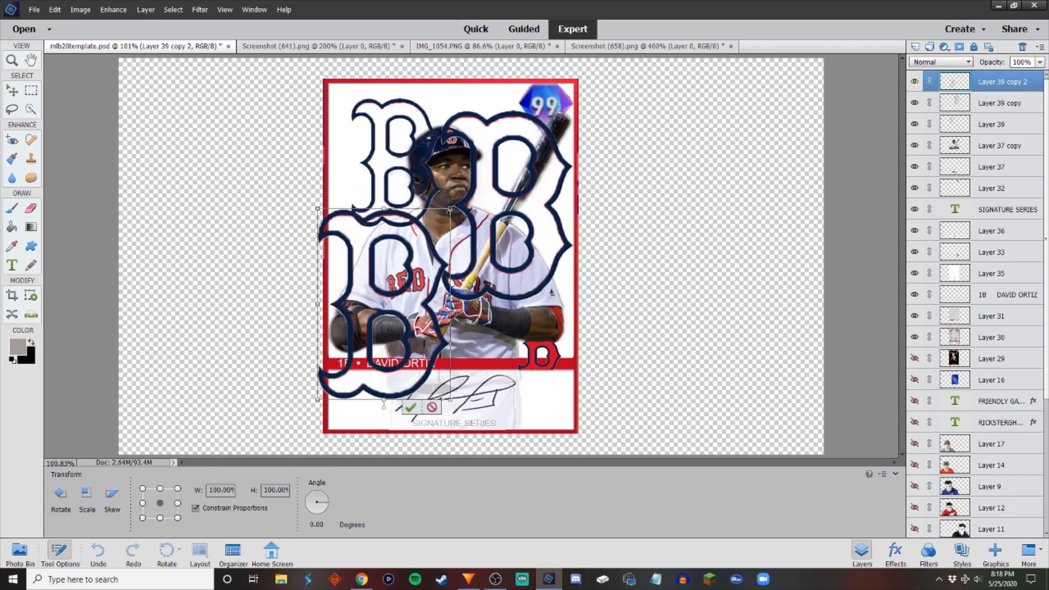
pyautogui.moveTo(451, 210); pyautogui.dragTo(375, 276)
pyautogui.press('Return')
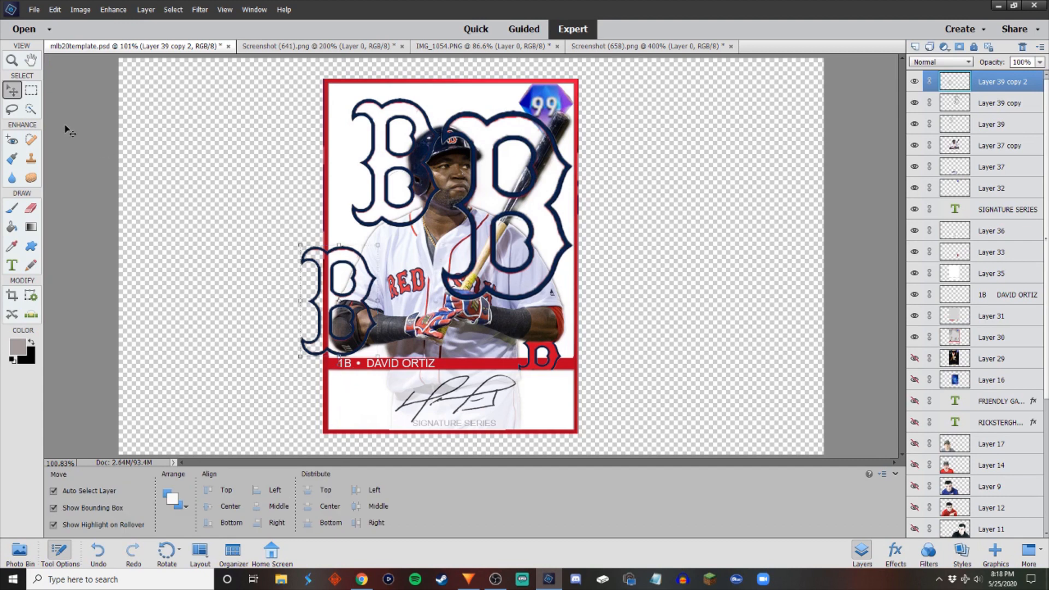
# Delete the part of the small B outline that extends beyond the card's left edge, then deselect.
pyautogui.click(33, 92)
pyautogui.moveTo(327, 245); pyautogui.dragTo(247, 377)
pyautogui.press('Delete')
pyautogui.click(290, 335)
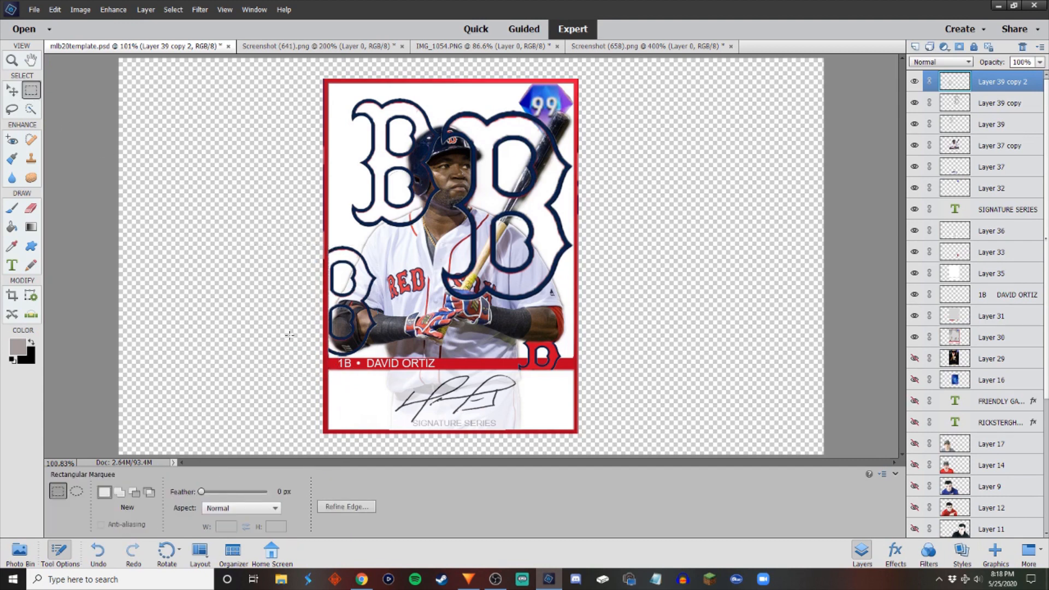
# Merge the three B outline layers and move the result behind the player, directly above the SIGNATURE SERIES text layer.
pyautogui.press('v')
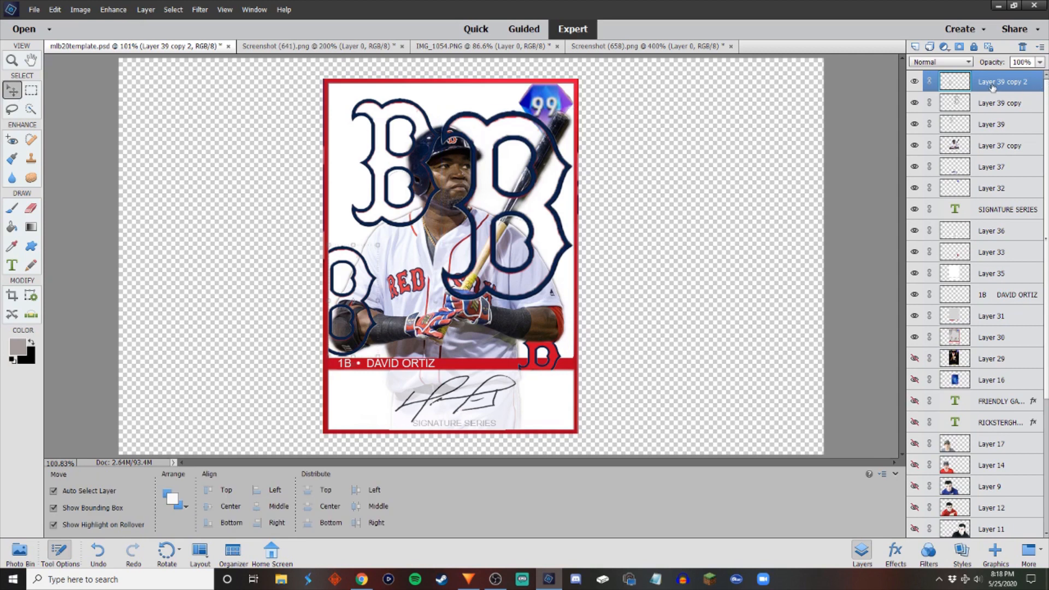
pyautogui.keyDown('ctrl'); pyautogui.click(1000, 103); pyautogui.keyUp('ctrl')
pyautogui.keyDown('ctrl'); pyautogui.click(1000, 127); pyautogui.keyUp('ctrl')
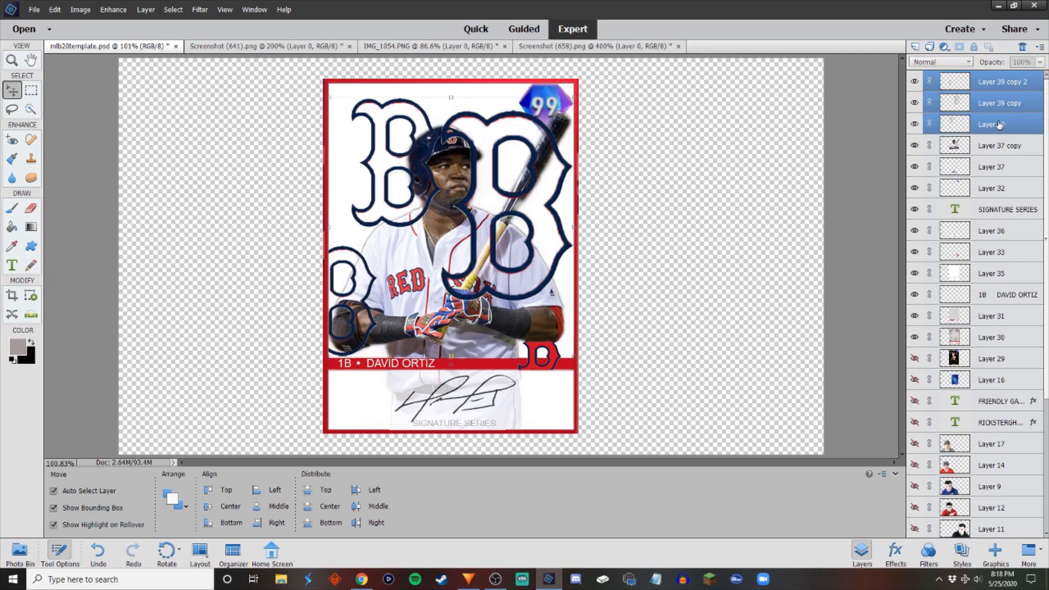
pyautogui.rightClick(1000, 124)
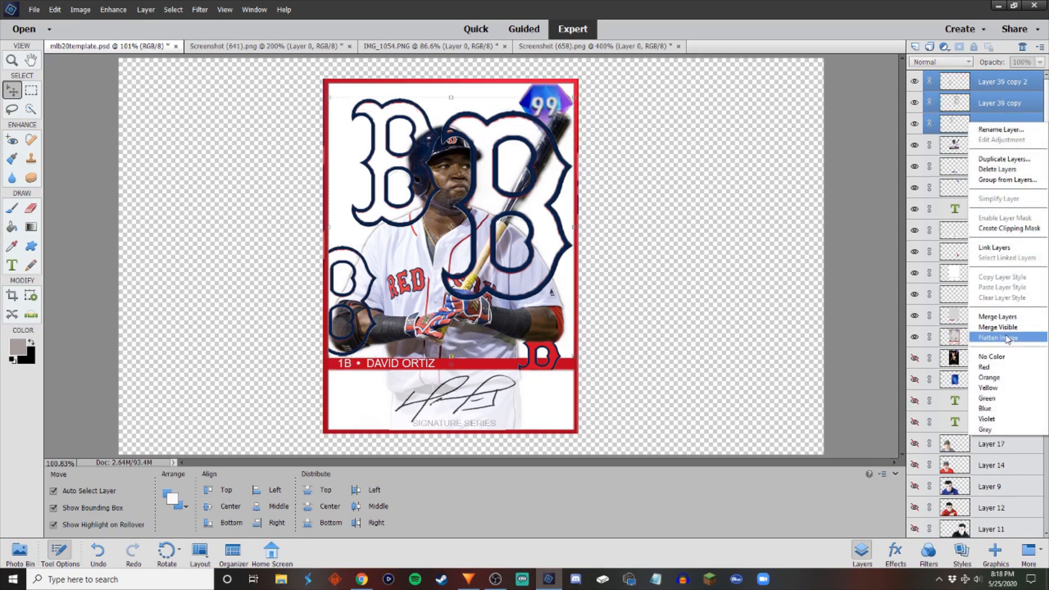
pyautogui.click(998, 317)
pyautogui.moveTo(1000, 89)
pyautogui.mouseDown()
pyautogui.moveTo(1005, 304)
pyautogui.moveTo(1008, 186)
pyautogui.moveTo(1000, 153)
pyautogui.moveTo(995, 160)
pyautogui.mouseUp()
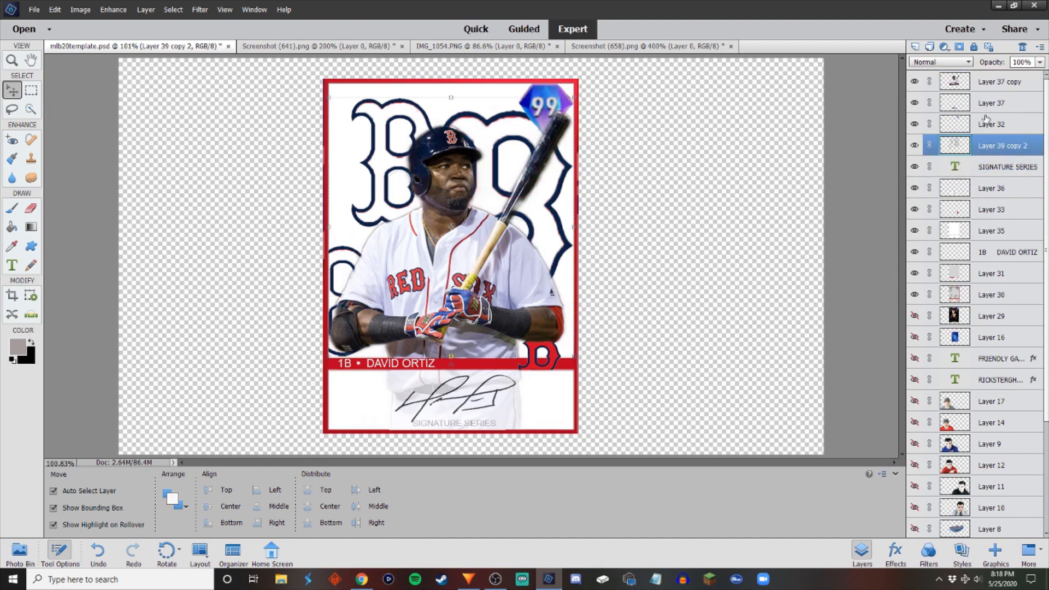
# Fade the merged B pattern layer, trying 20% and 10% opacity before settling on 5%.
pyautogui.write('20')
pyautogui.press('Return')
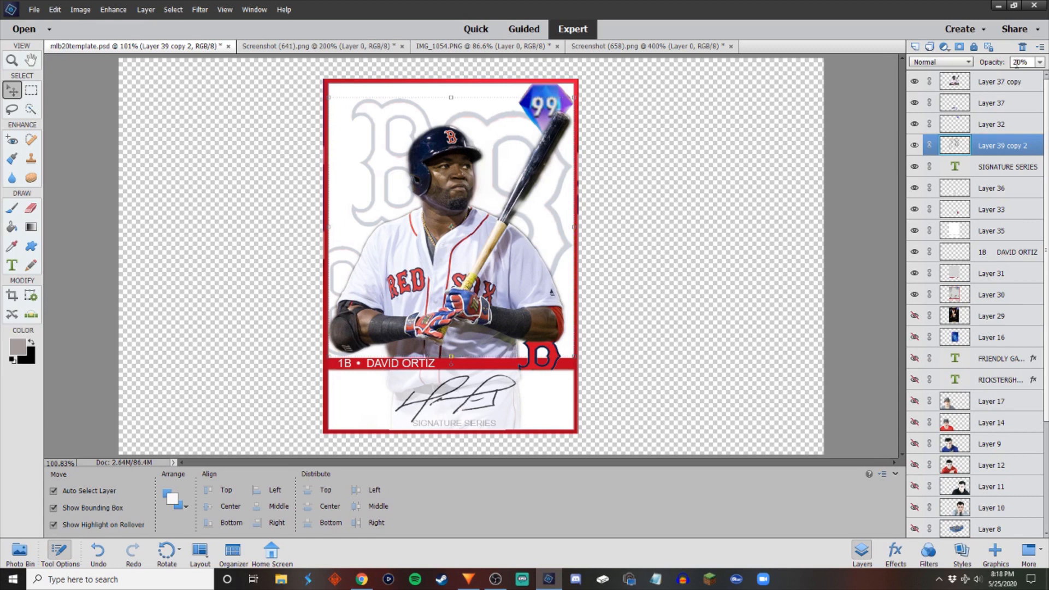
pyautogui.write('1')
pyautogui.press('Return')
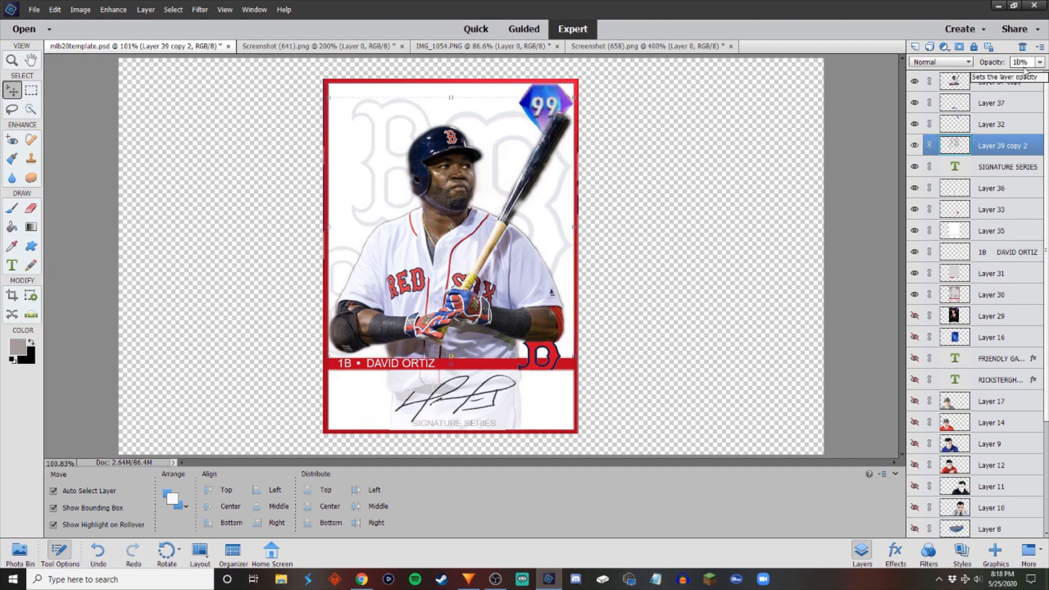
pyautogui.click(1020, 62)
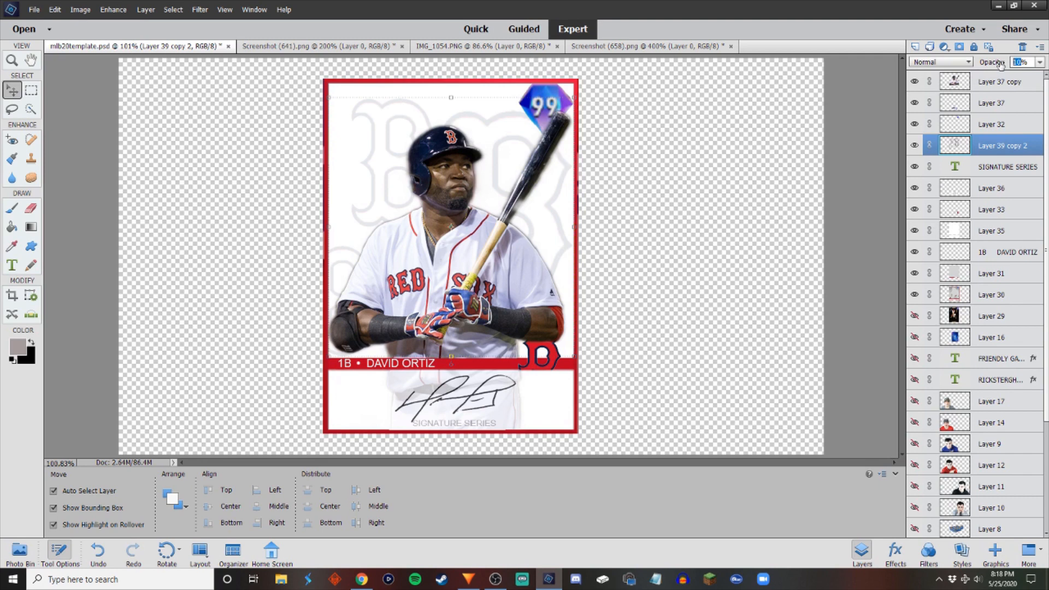
pyautogui.write('5')
pyautogui.press('Return')
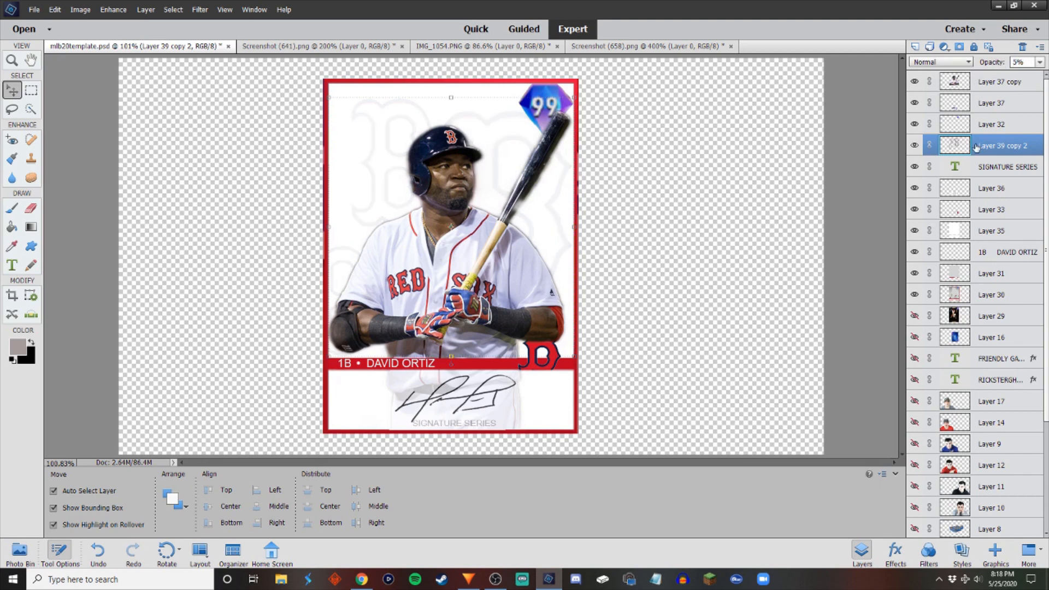
pyautogui.click(699, 235)
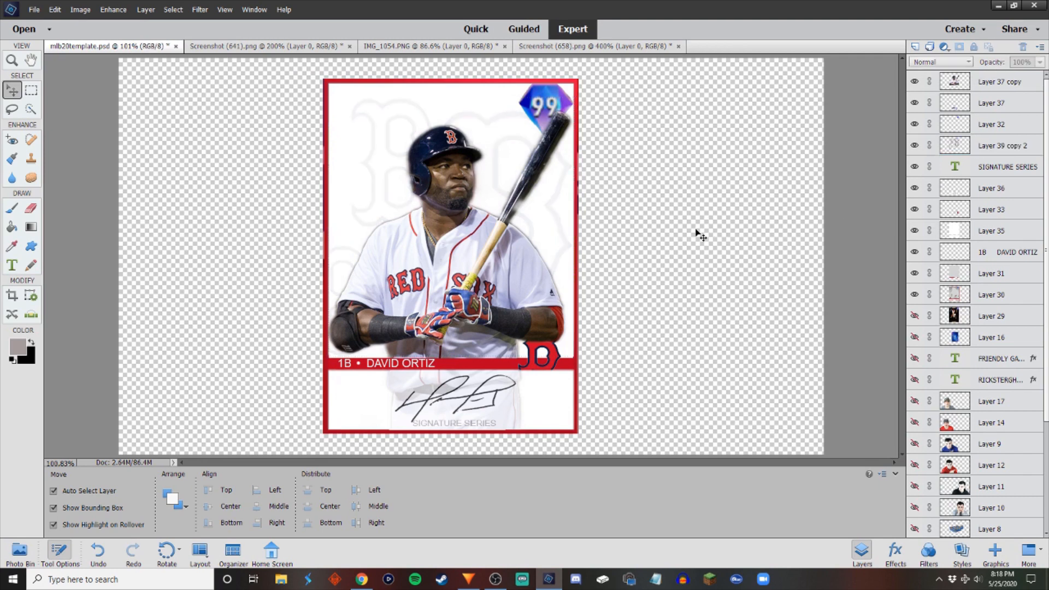
# Move the small Red Sox logo layer and the 99 diamond layer above the player, with the diamond topmost.
pyautogui.click(548, 365)
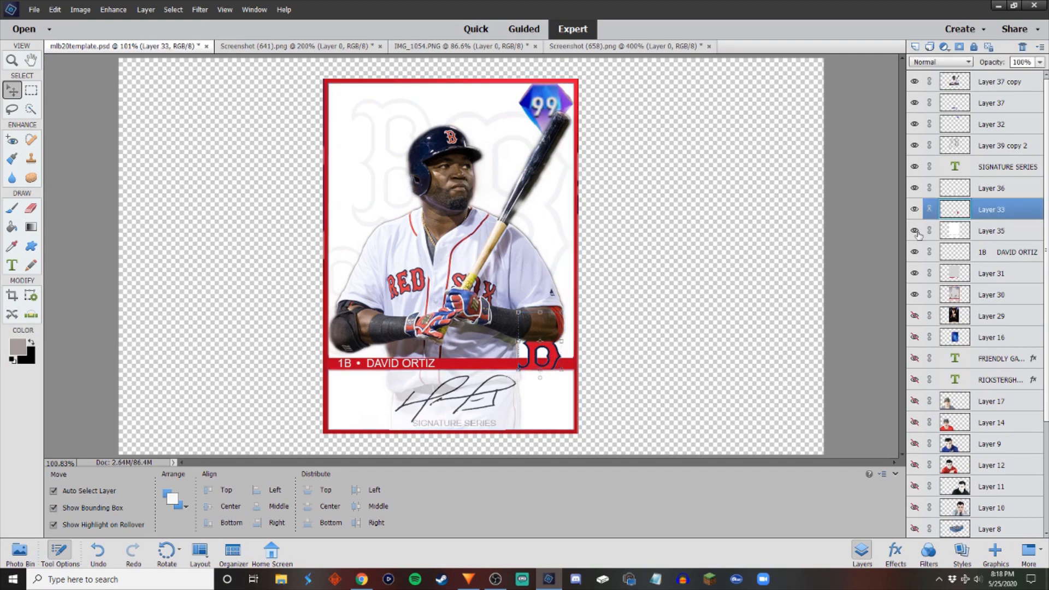
pyautogui.moveTo(1003, 124); pyautogui.dragTo(1000, 80)
pyautogui.click(554, 104)
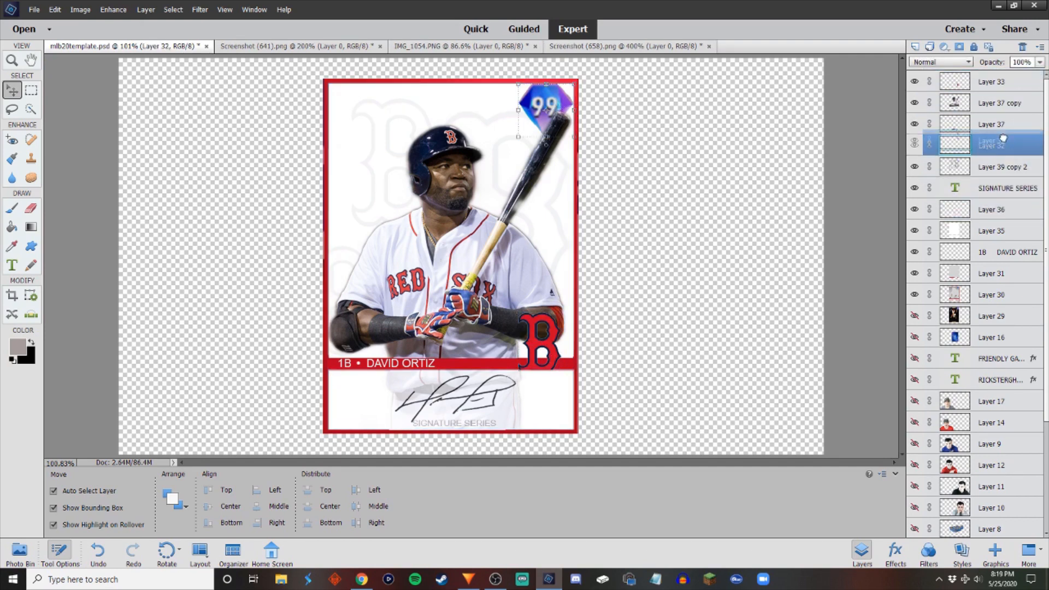
pyautogui.moveTo(1011, 145); pyautogui.dragTo(1000, 78)
pyautogui.click(844, 156)
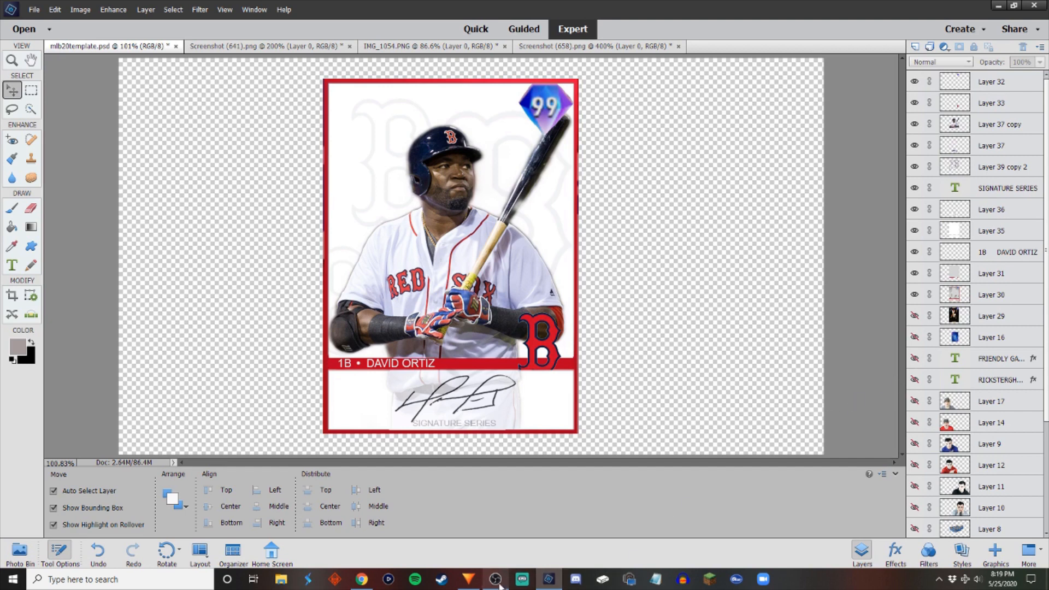
# Find the Mickey Mantle card in Screenshot (658).png and select the whole card with a rectangular marquee at 200% zoom.
pyautogui.click(602, 578)
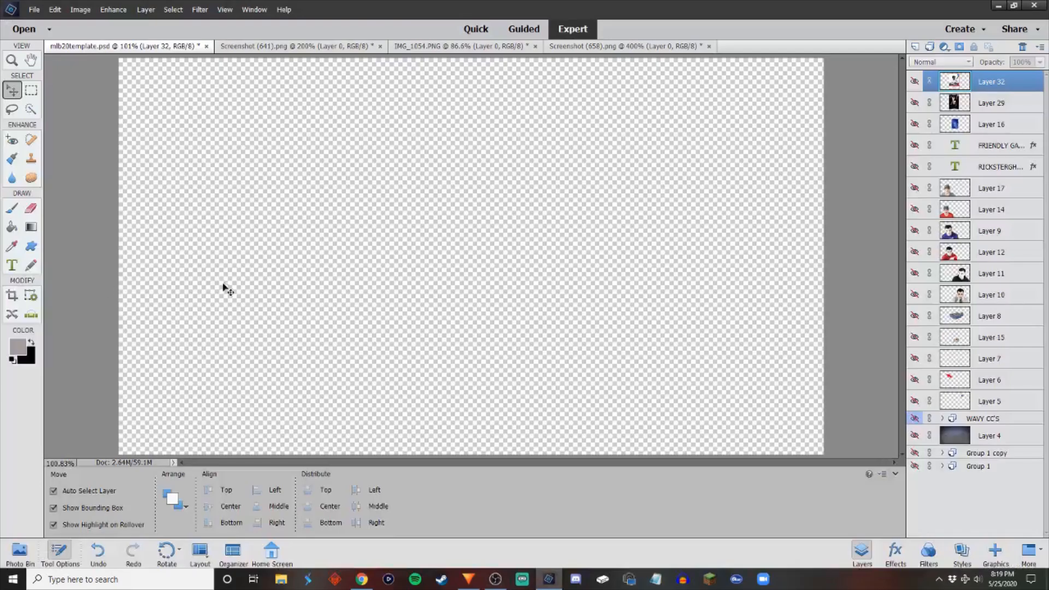
pyautogui.click(261, 47)
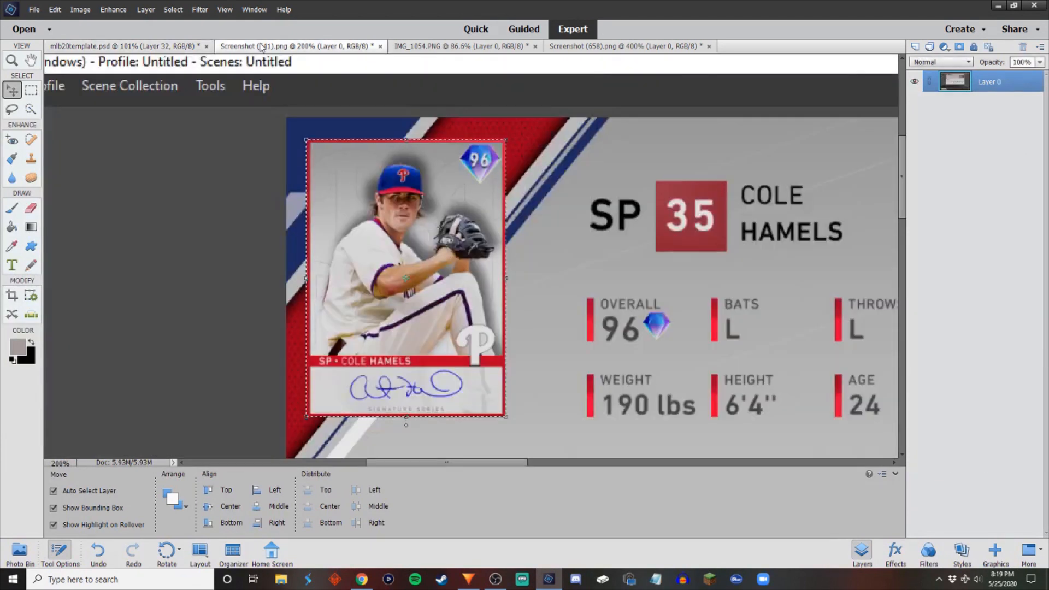
pyautogui.click(473, 47)
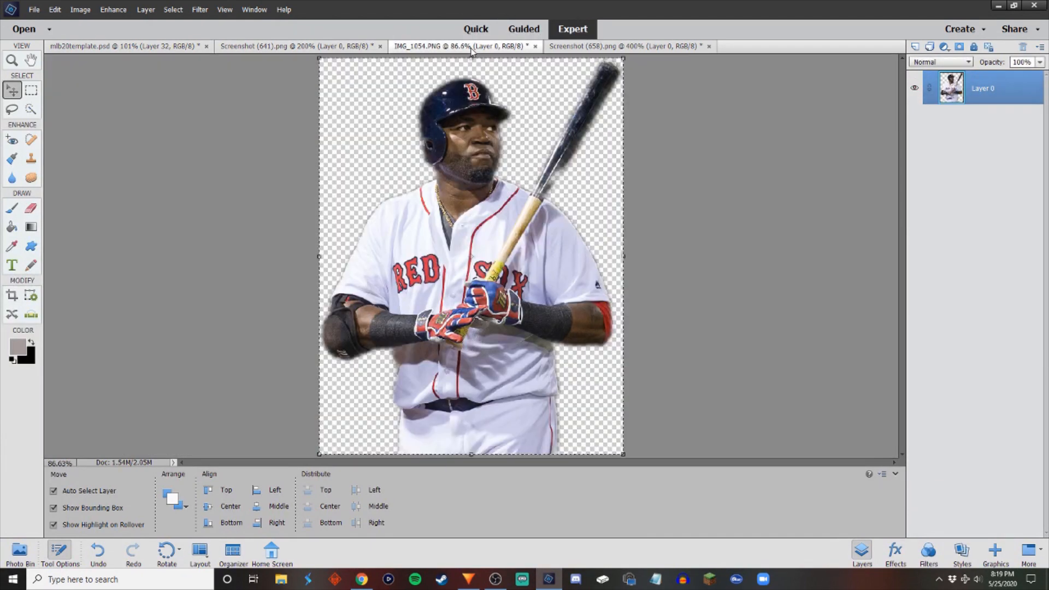
pyautogui.click(592, 47)
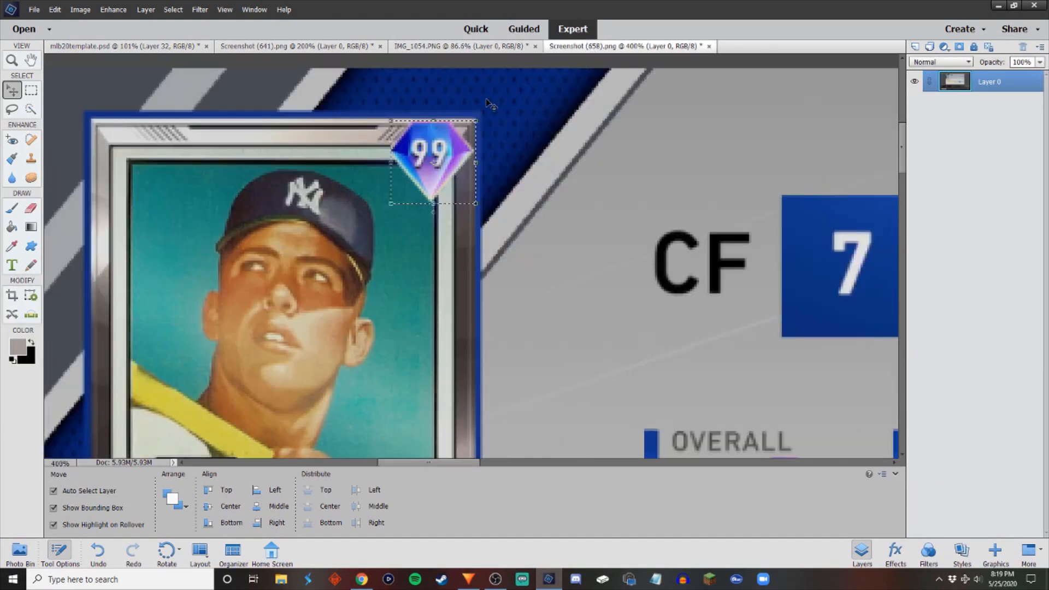
pyautogui.scroll(-3, 477, 100)
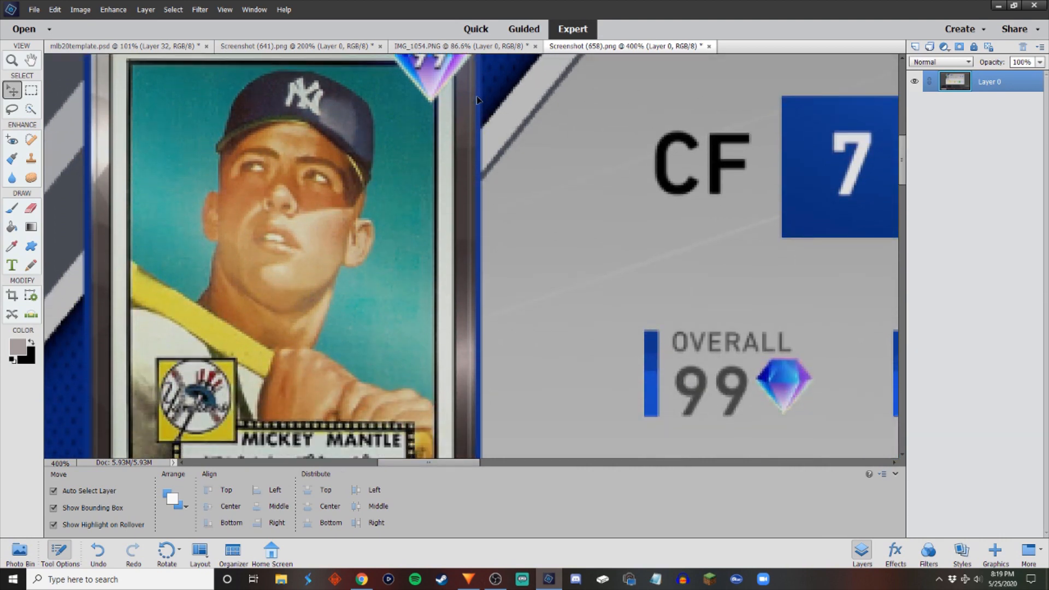
pyautogui.hotkey('ctrl', '-')
pyautogui.hotkey('ctrl', '-')
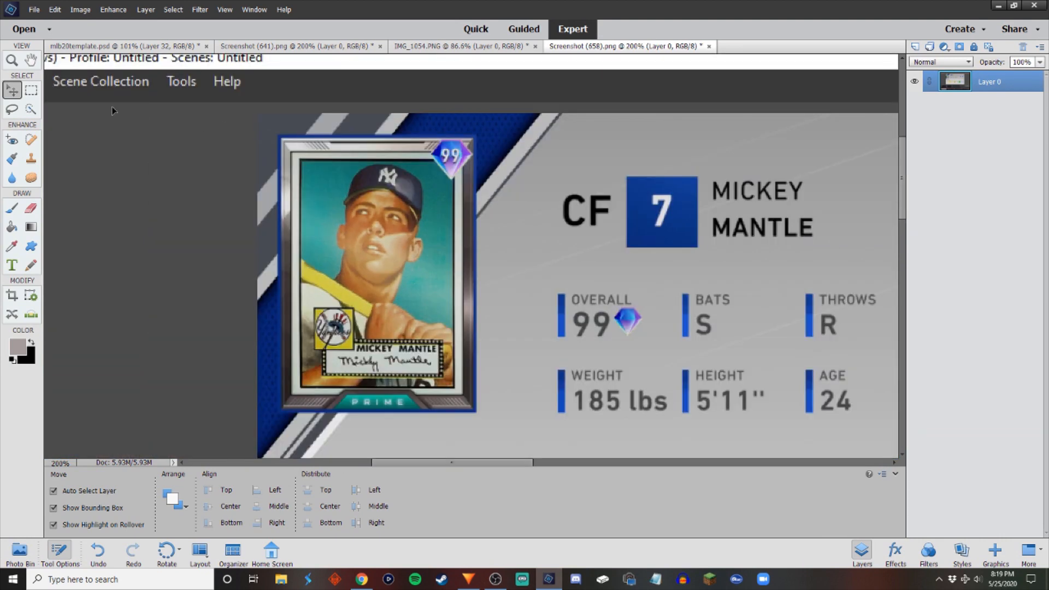
pyautogui.press('m')
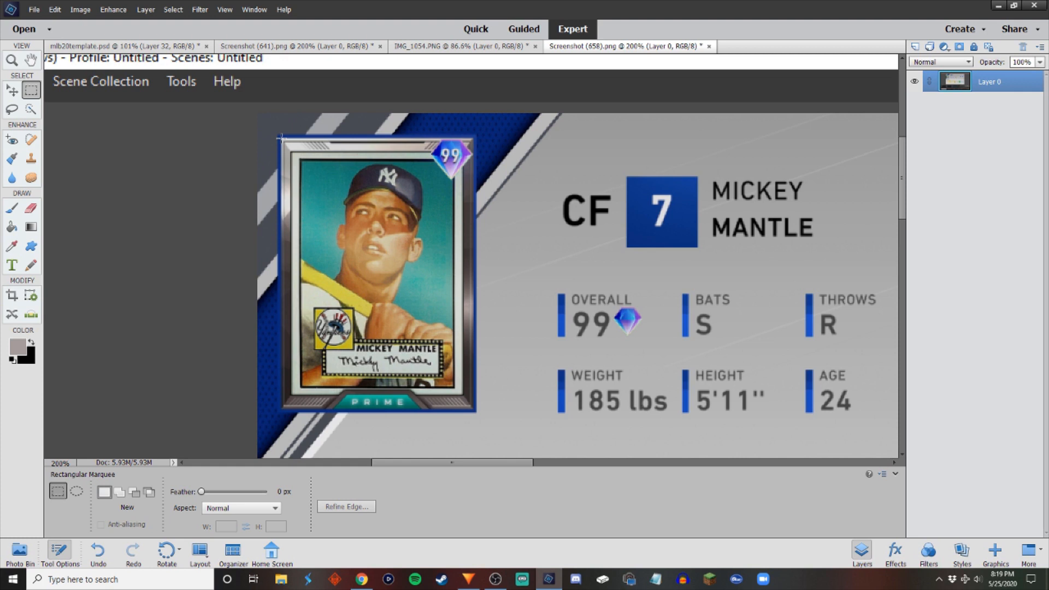
pyautogui.moveTo(281, 138); pyautogui.dragTo(473, 408)
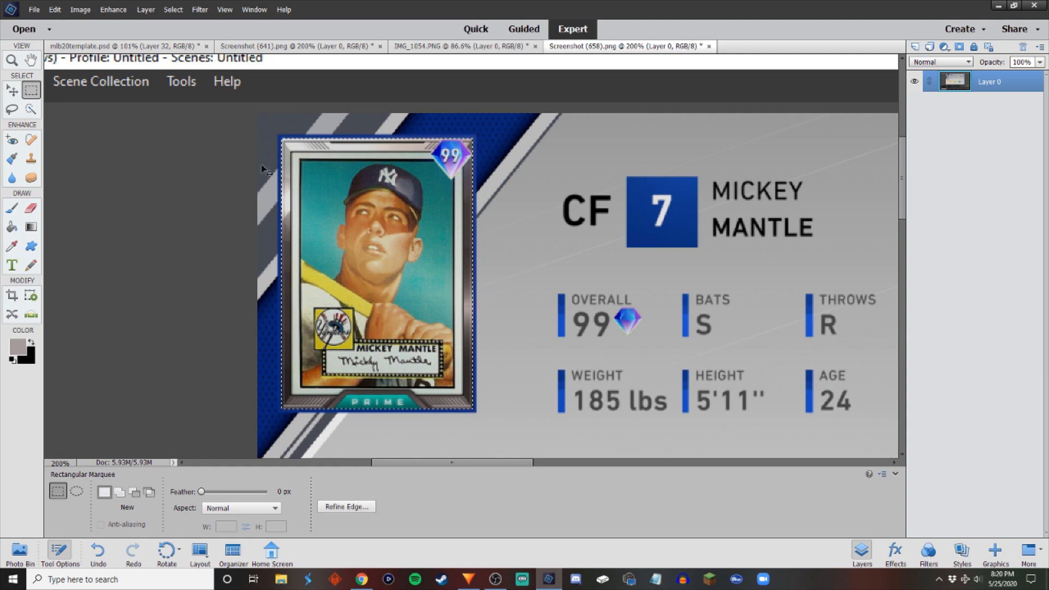
# Copy the selected Mickey Mantle card into mlb20template.psd and scale it proportionally to about 224%.
pyautogui.hotkey('ctrl', 'c')
pyautogui.click(123, 46)
pyautogui.hotkey('ctrl', 'v')
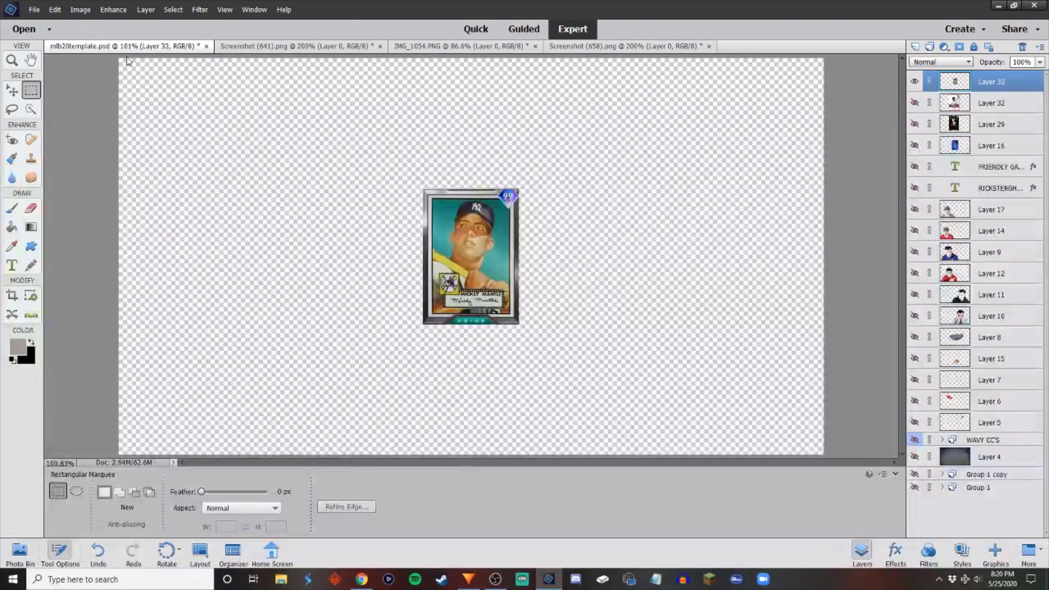
pyautogui.hotkey('ctrl', 't')
pyautogui.moveTo(518, 190); pyautogui.dragTo(454, 228)
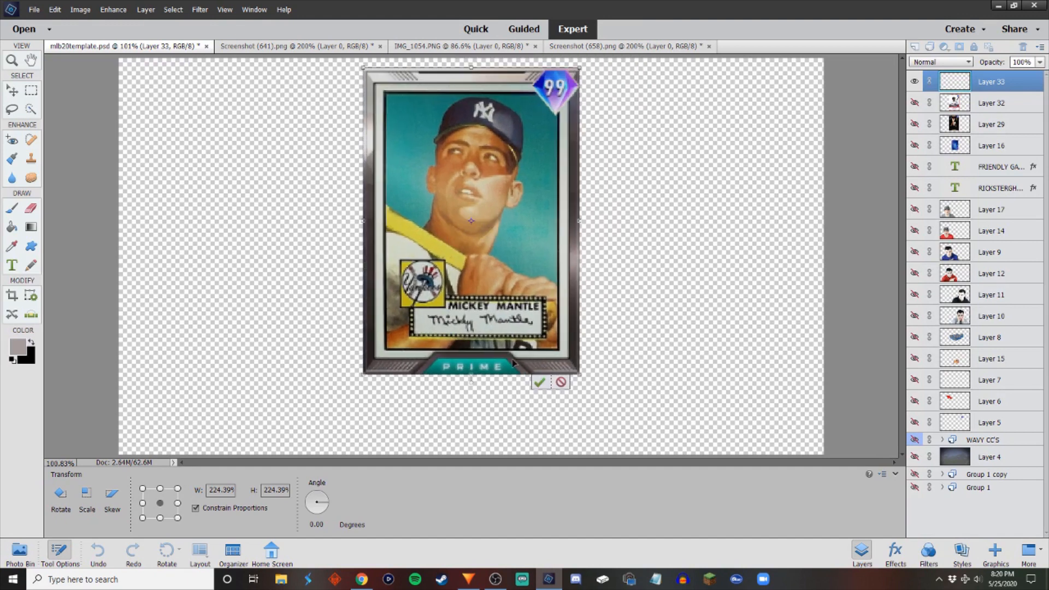
pyautogui.click(540, 383)
# Duplicate the card layer and delete everything inside the inner black border on the copy, leaving the Prime frame.
pyautogui.click(14, 92)
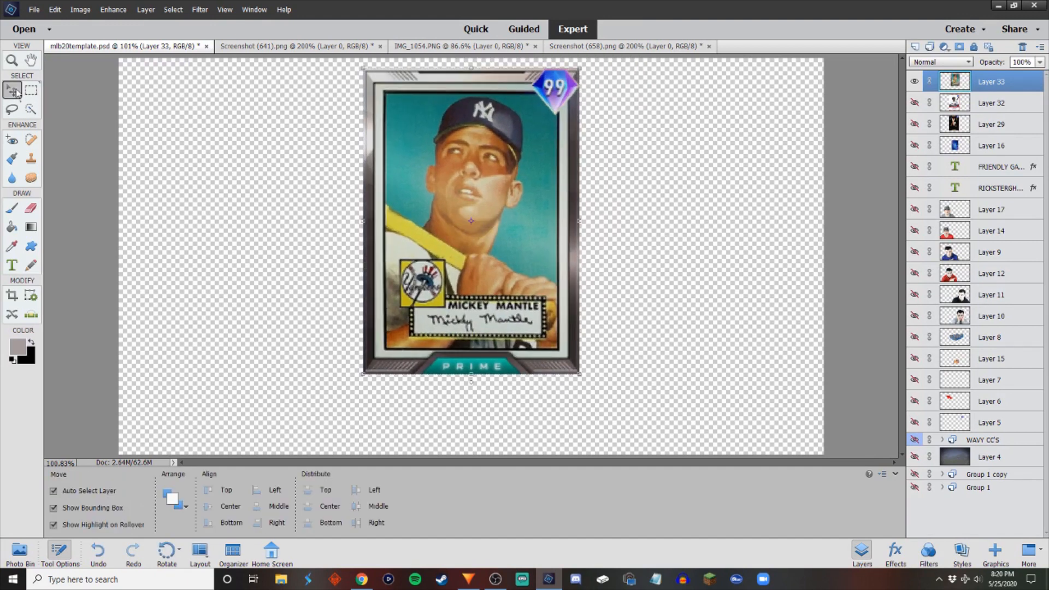
pyautogui.click(31, 90)
pyautogui.click(12, 91)
pyautogui.hotkey('ctrl', 'j')
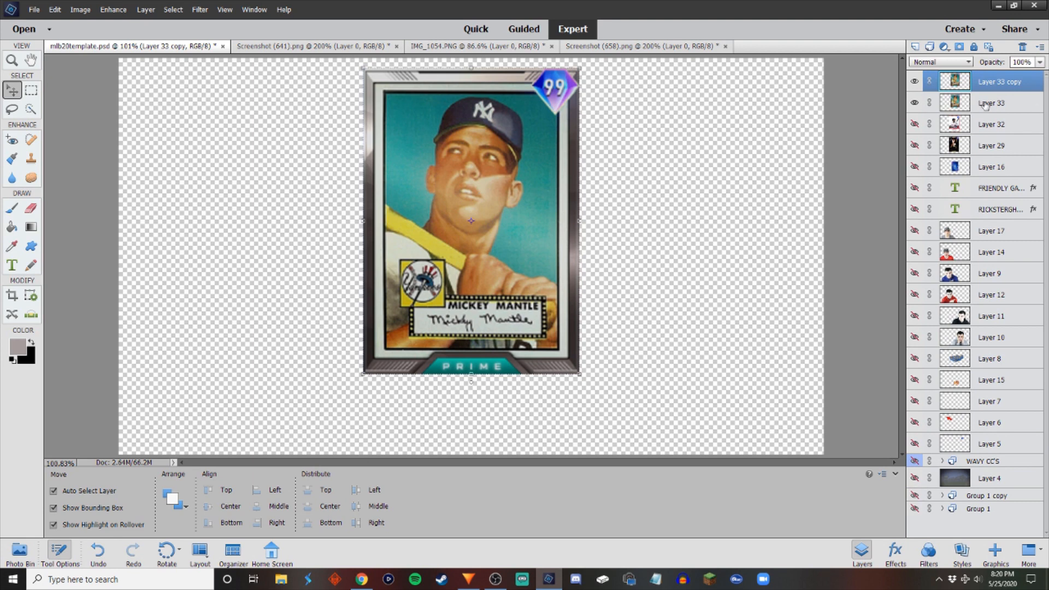
pyautogui.press('m')
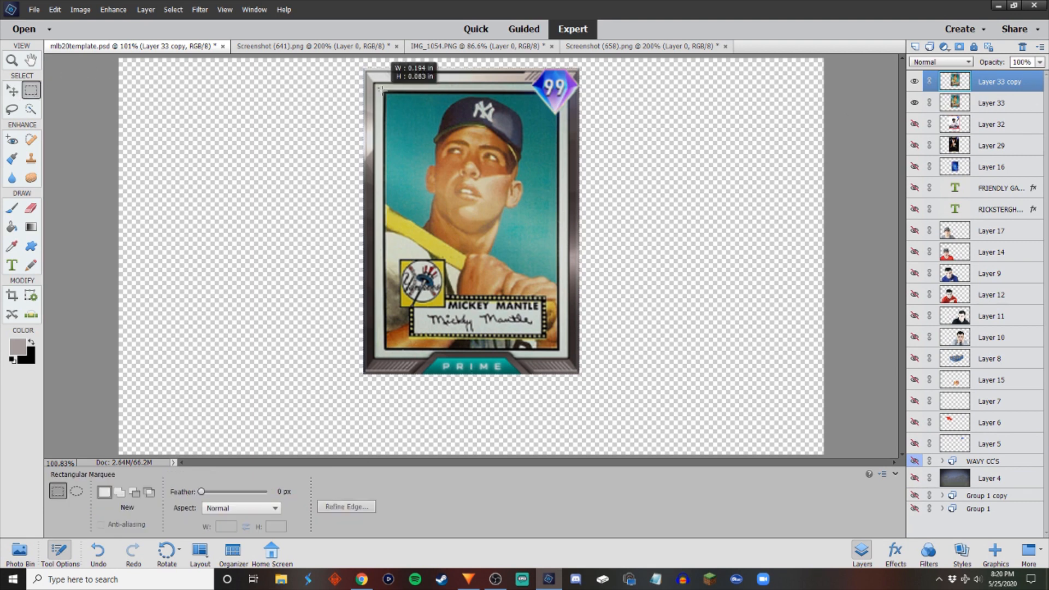
pyautogui.click(381, 94)
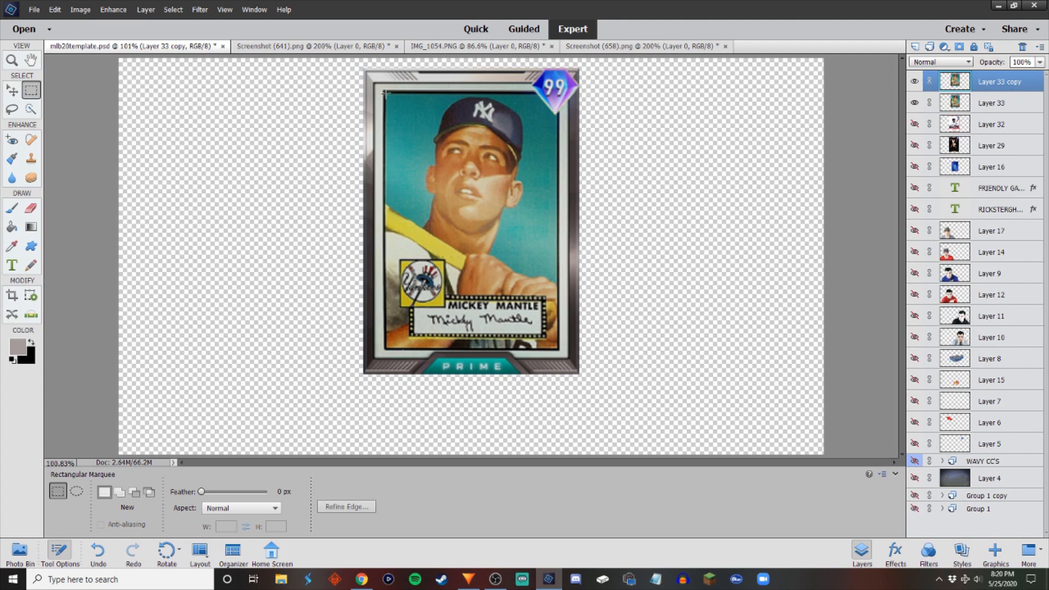
pyautogui.moveTo(386, 93); pyautogui.dragTo(558, 349)
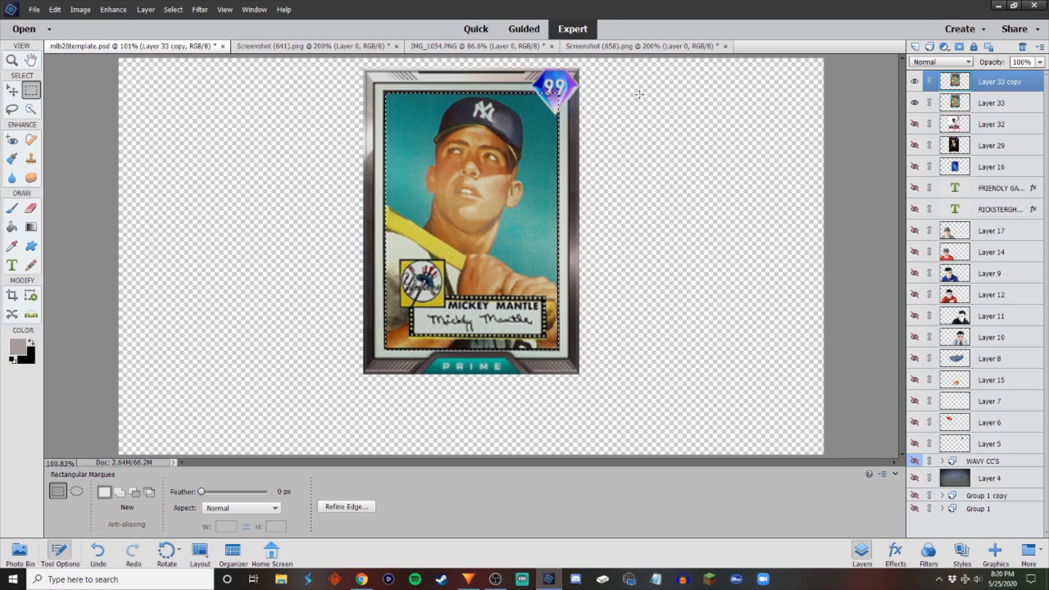
pyautogui.press('Delete')
pyautogui.click(592, 136)
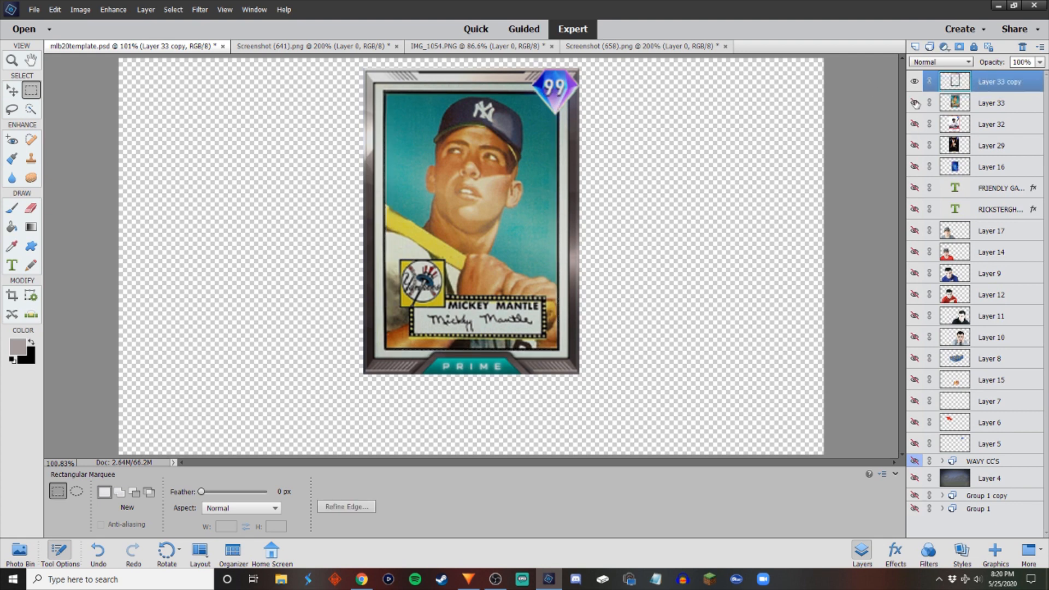
# Move the original full card layer above the emptied frame copy and hide the frame copy.
pyautogui.click(914, 103)
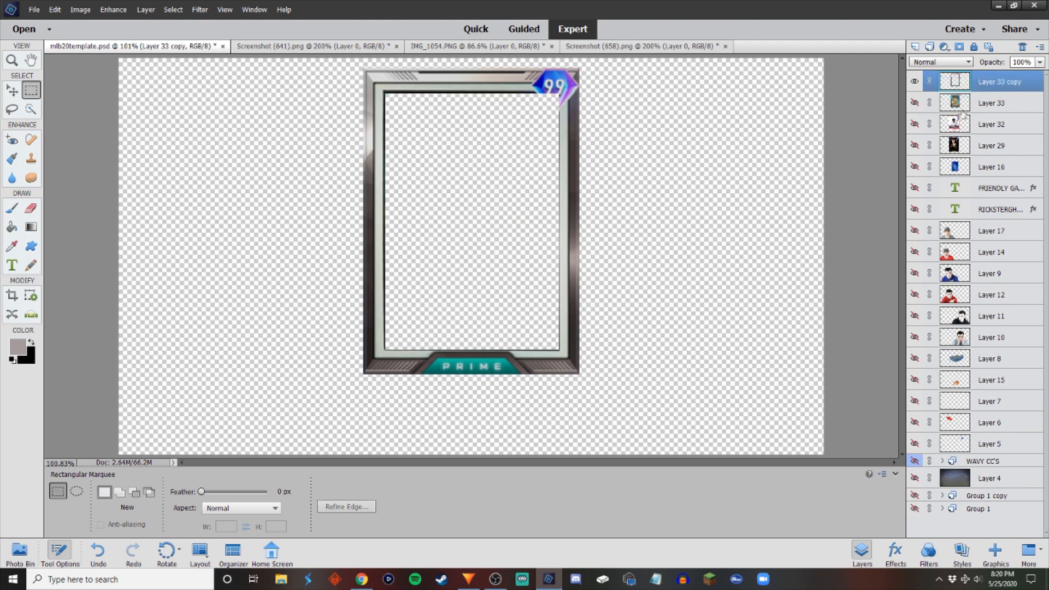
pyautogui.click(915, 104)
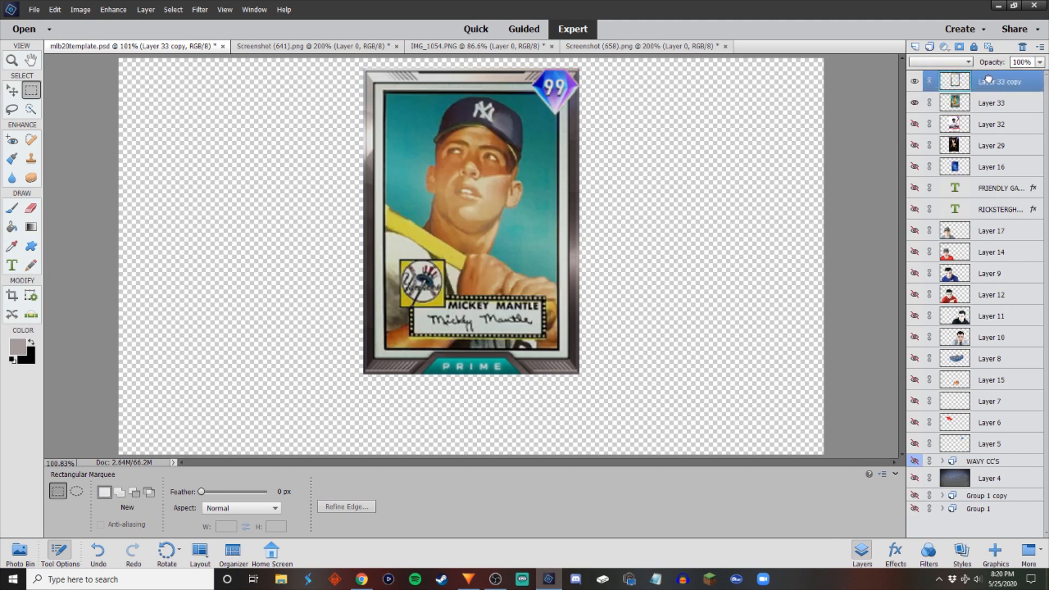
pyautogui.moveTo(990, 102); pyautogui.dragTo(989, 79)
pyautogui.click(915, 103)
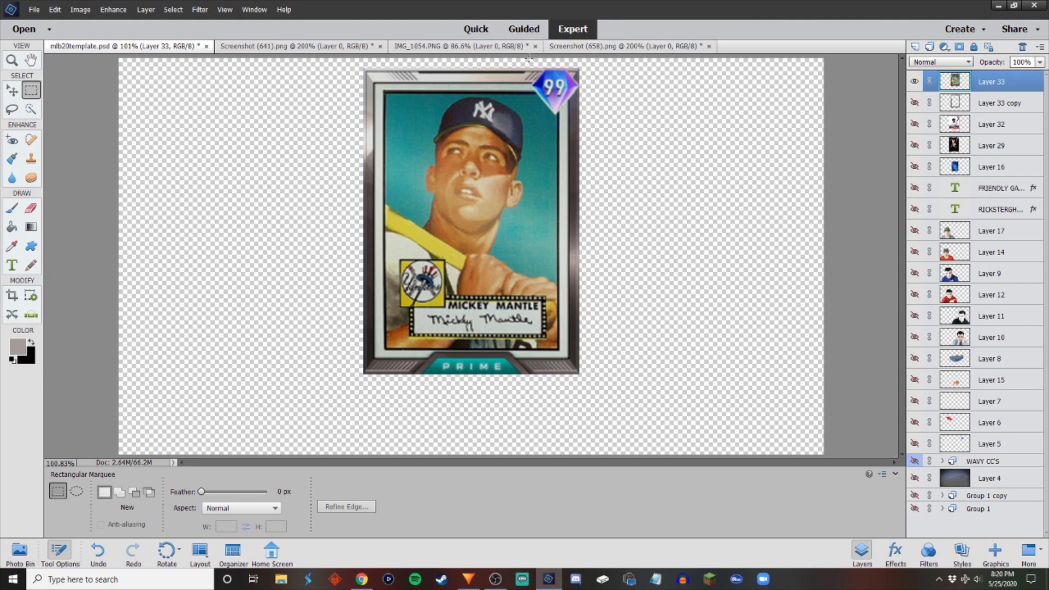
# Delete all of the full card layer except the small square around the 99 diamond.
pyautogui.moveTo(533, 63); pyautogui.dragTo(266, 392)
pyautogui.press('Delete')
pyautogui.click(629, 104)
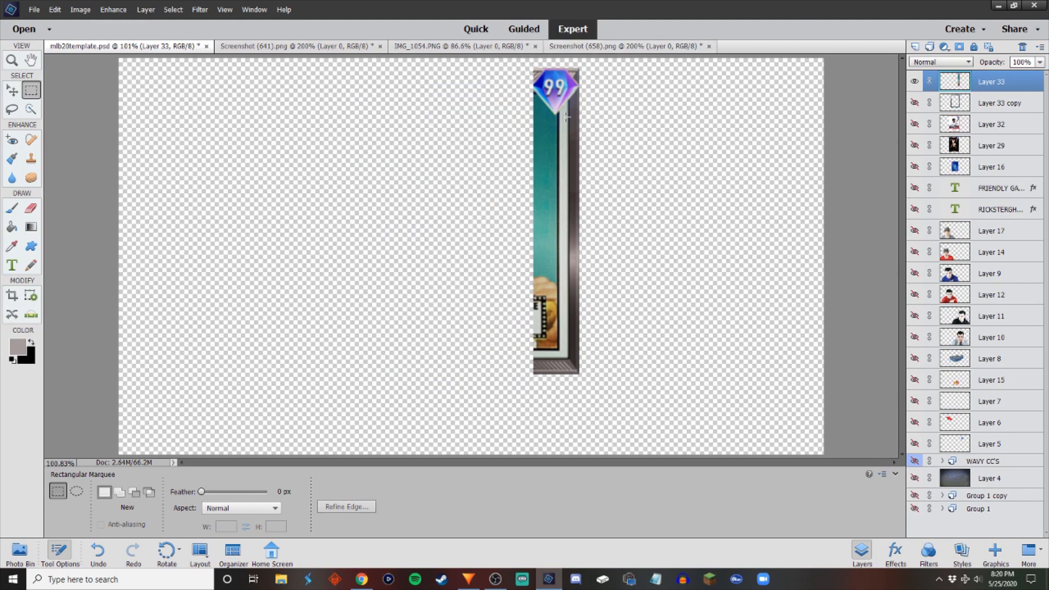
pyautogui.moveTo(524, 116); pyautogui.dragTo(666, 432)
pyautogui.press('Delete')
pyautogui.click(537, 188)
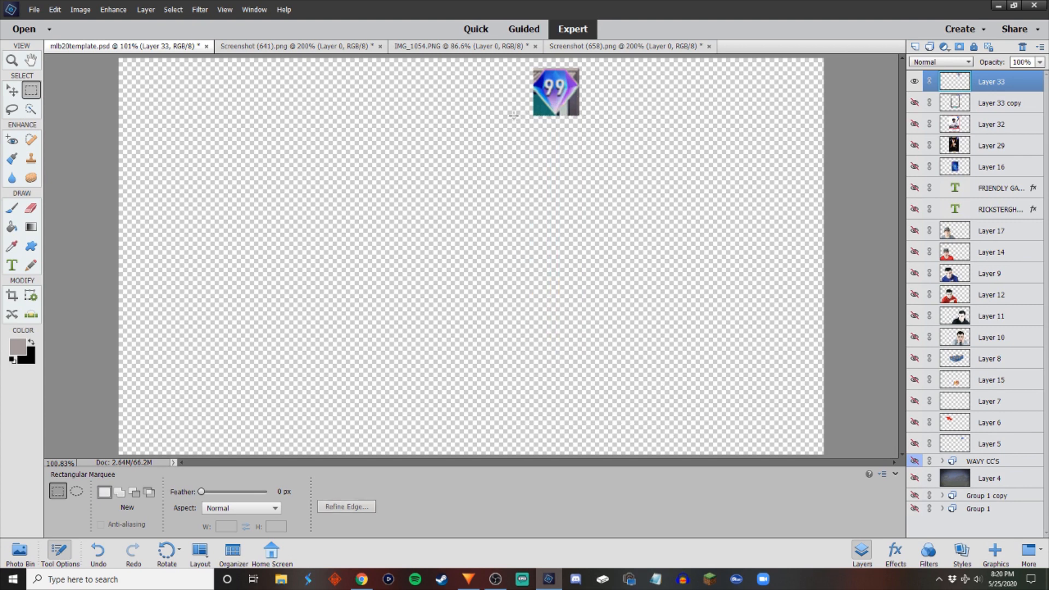
# Erase the card background along the 99 diamond's upper-left and top edges with a 9 px eraser.
pyautogui.scroll(3, 514, 118)
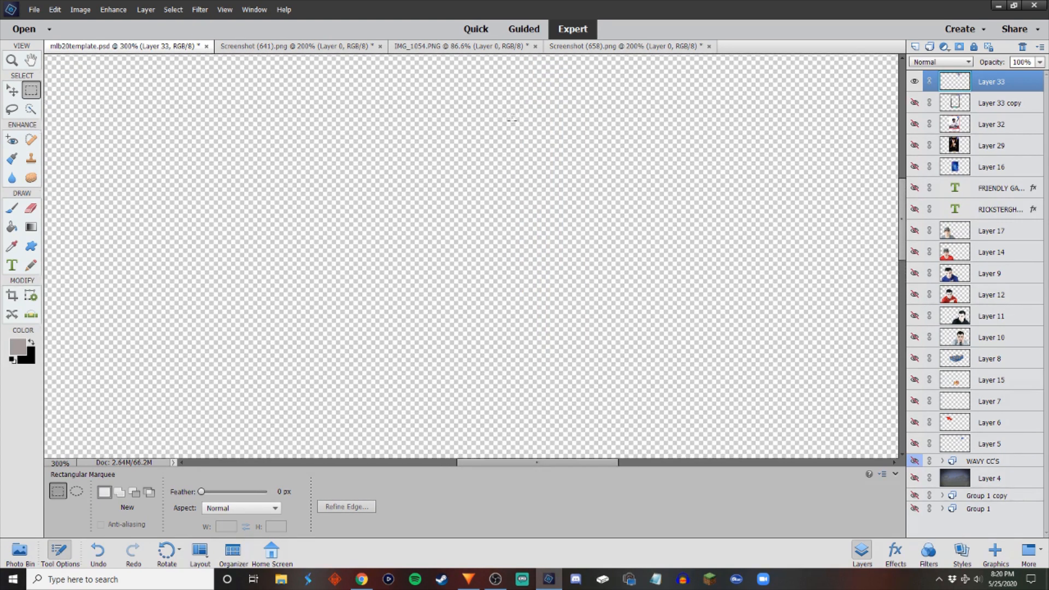
pyautogui.scroll(3, 509, 123)
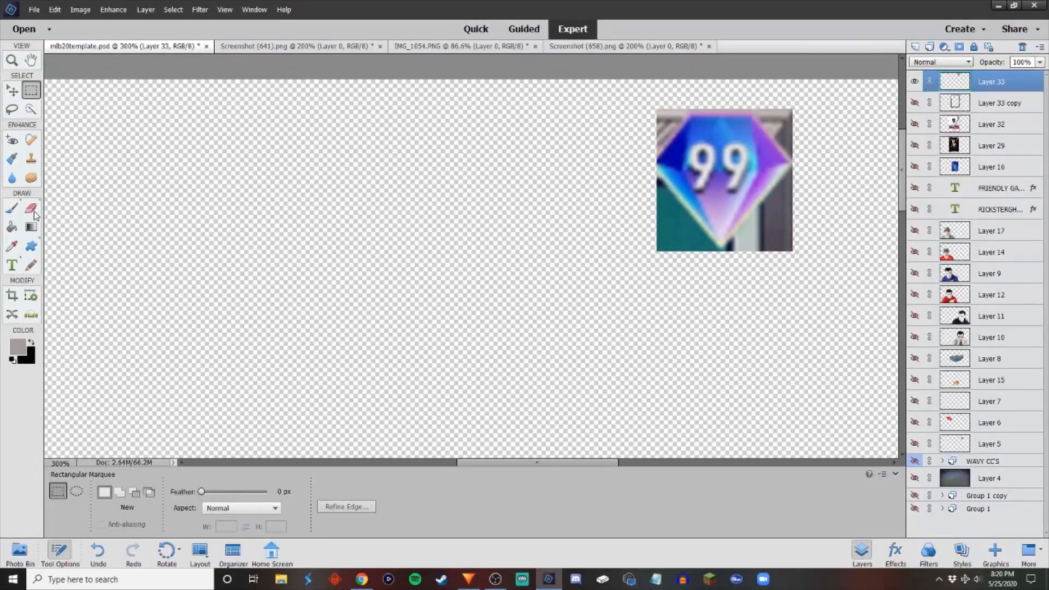
pyautogui.click(31, 209)
pyautogui.press(']')
pyautogui.press(']')
pyautogui.press(']')
pyautogui.press(']')
pyautogui.press(']')
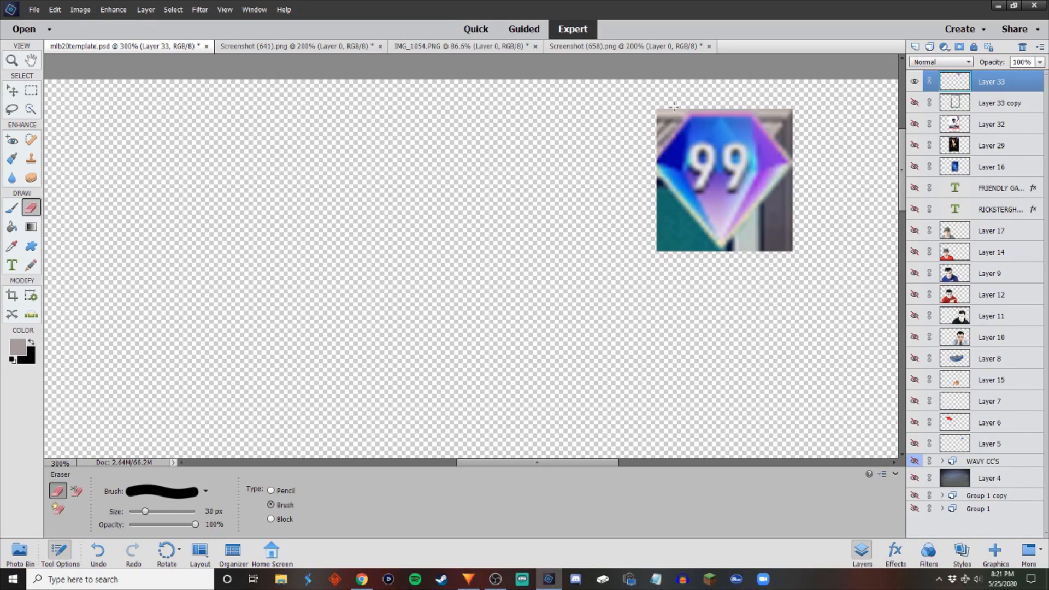
pyautogui.press('[')
pyautogui.click(679, 106)
pyautogui.hotkey('ctrl', 'z')
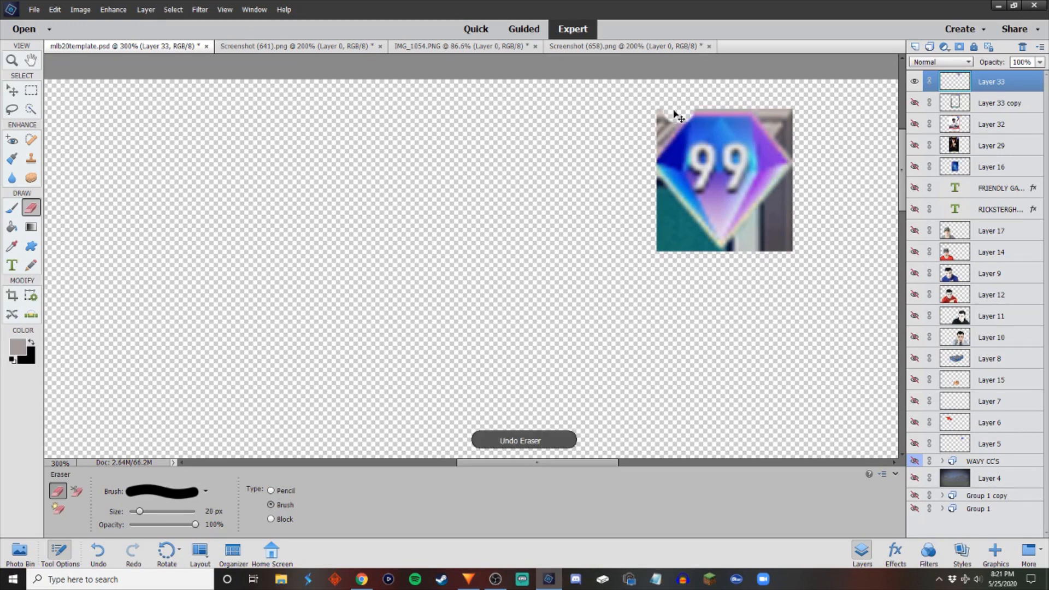
pyautogui.press('[')
pyautogui.press('[')
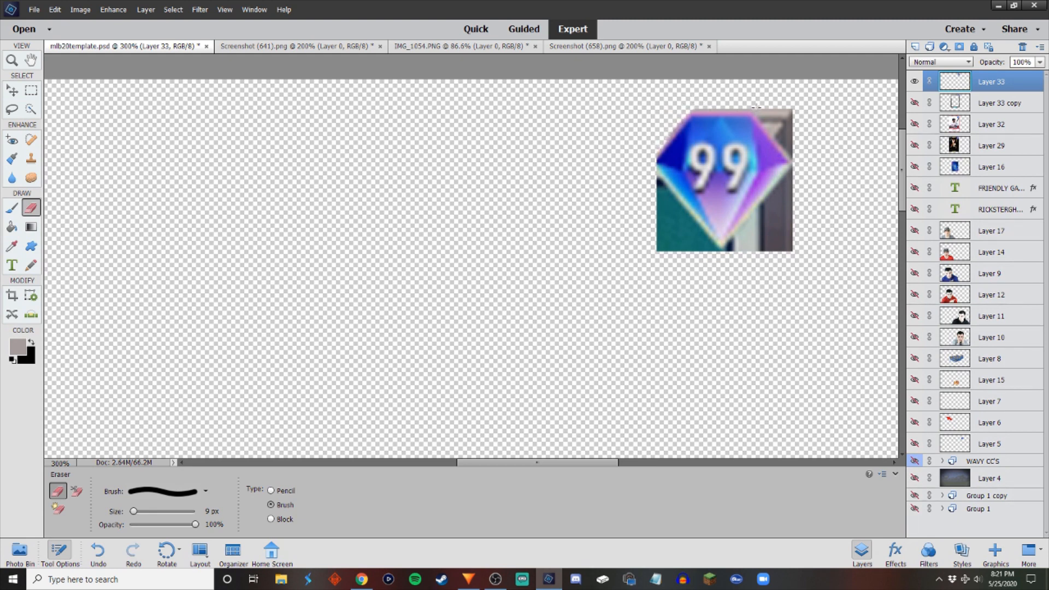
pyautogui.moveTo(756, 109); pyautogui.dragTo(692, 111)
pyautogui.hotkey('ctrl', 'z')
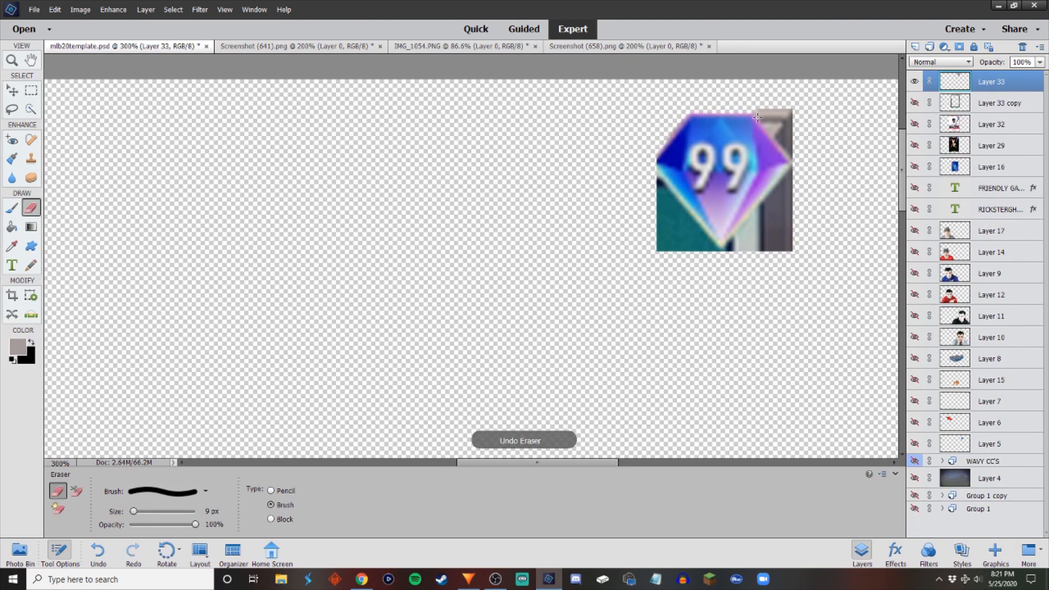
# Erase the remaining background around the diamond's right and lower edges, and show the empty Prime frame layer.
pyautogui.moveTo(757, 111)
pyautogui.mouseDown()
pyautogui.moveTo(803, 165)
pyautogui.moveTo(783, 101)
pyautogui.moveTo(785, 124)
pyautogui.moveTo(770, 109)
pyautogui.mouseUp()
pyautogui.moveTo(795, 174); pyautogui.dragTo(734, 249)
pyautogui.moveTo(776, 192)
pyautogui.mouseDown()
pyautogui.moveTo(727, 254)
pyautogui.moveTo(804, 182)
pyautogui.moveTo(786, 258)
pyautogui.moveTo(789, 230)
pyautogui.moveTo(761, 257)
pyautogui.moveTo(773, 234)
pyautogui.moveTo(755, 255)
pyautogui.moveTo(735, 240)
pyautogui.moveTo(715, 254)
pyautogui.moveTo(646, 168)
pyautogui.moveTo(718, 255)
pyautogui.moveTo(690, 247)
pyautogui.moveTo(647, 210)
pyautogui.moveTo(695, 260)
pyautogui.moveTo(661, 203)
pyautogui.moveTo(663, 269)
pyautogui.moveTo(658, 240)
pyautogui.mouseUp()
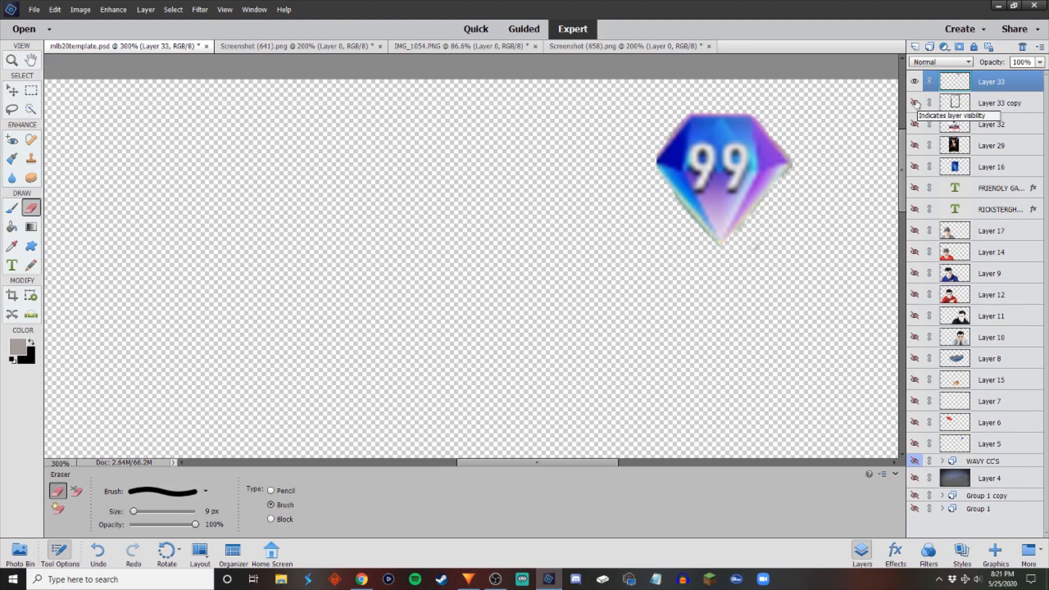
pyautogui.hotkey('ctrl', '-')
pyautogui.hotkey('ctrl', '-')
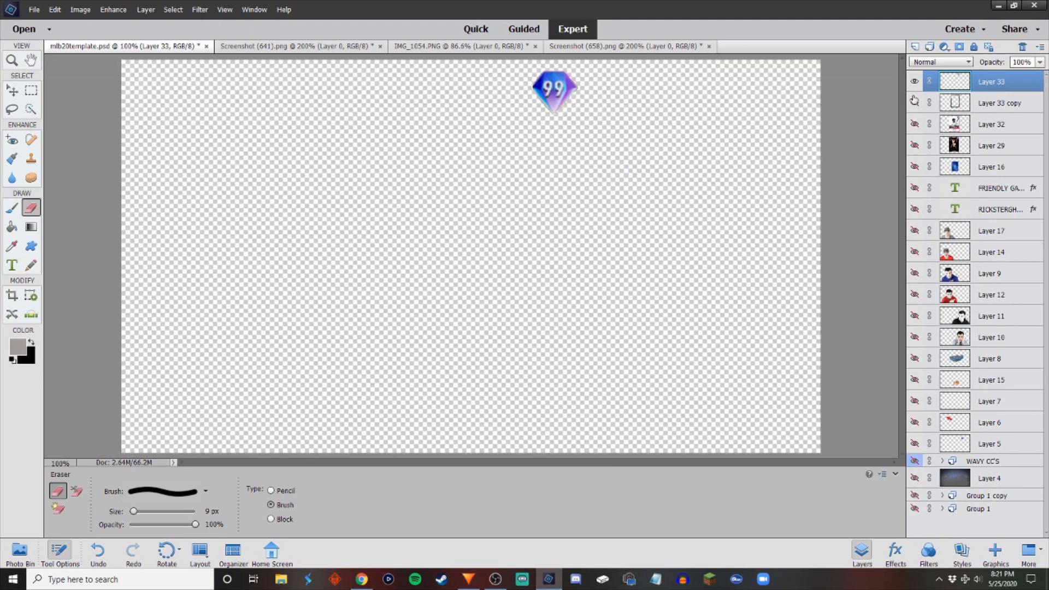
pyautogui.click(915, 103)
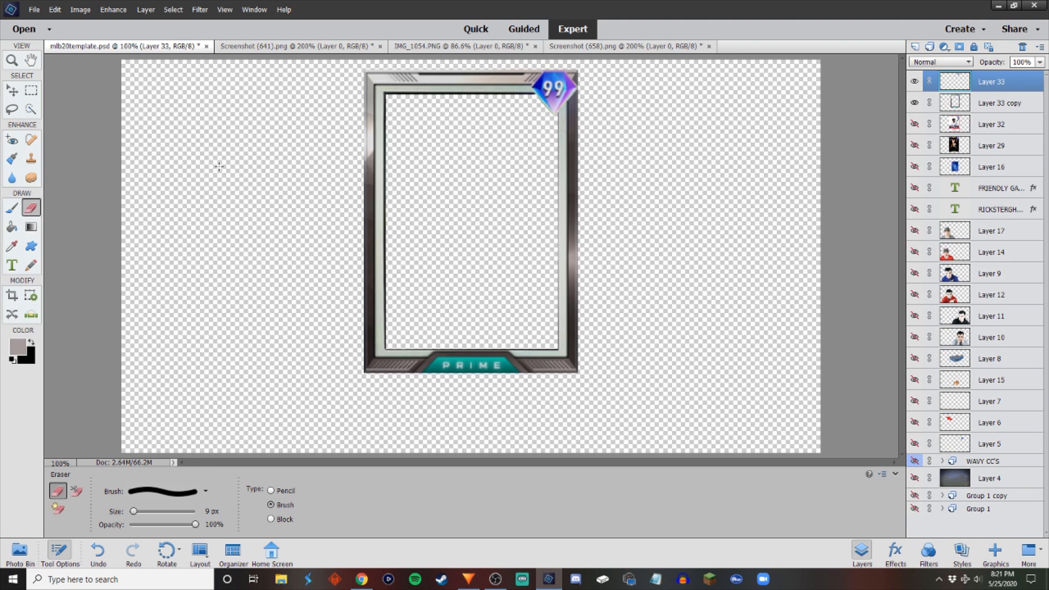
pyautogui.click(12, 91)
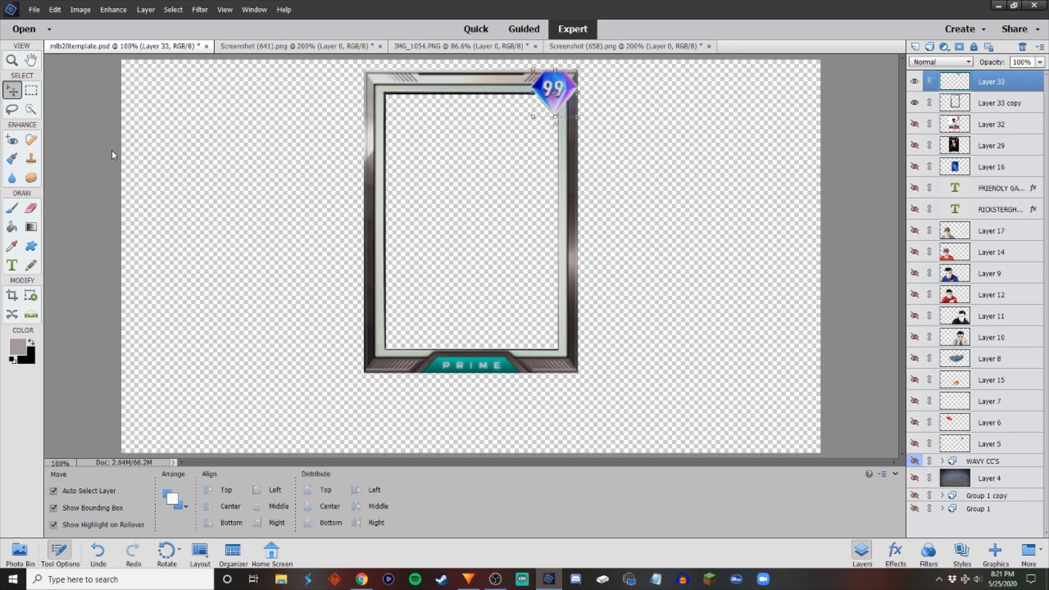
pyautogui.click(145, 224)
# Switch to Chrome and copy the 2012 Topps #180 Mariano Rivera card picture from the mariano rivera baseball card image results.
pyautogui.click(362, 579)
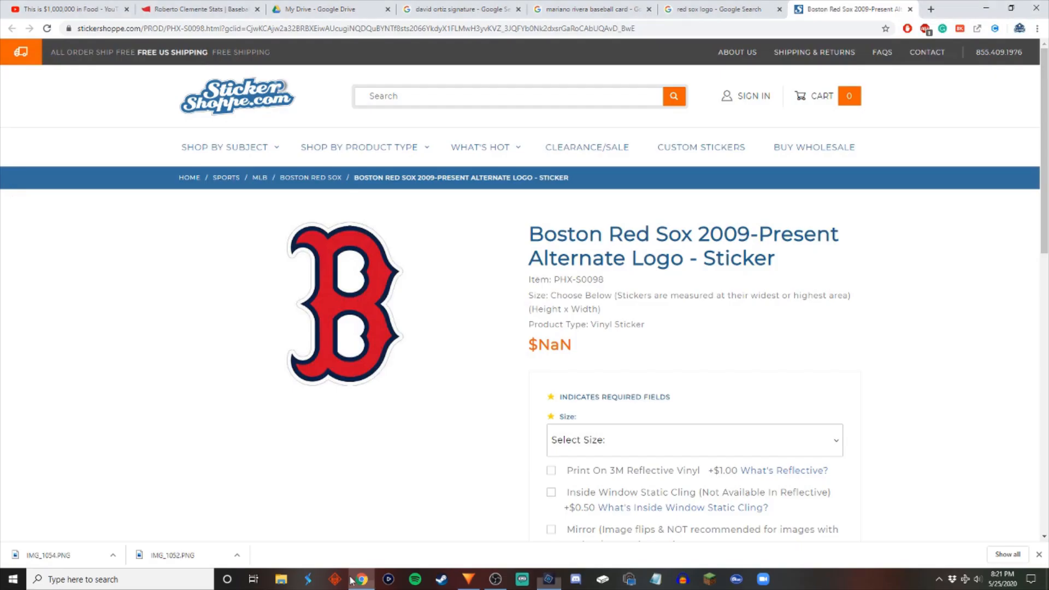
pyautogui.click(711, 8)
pyautogui.click(593, 9)
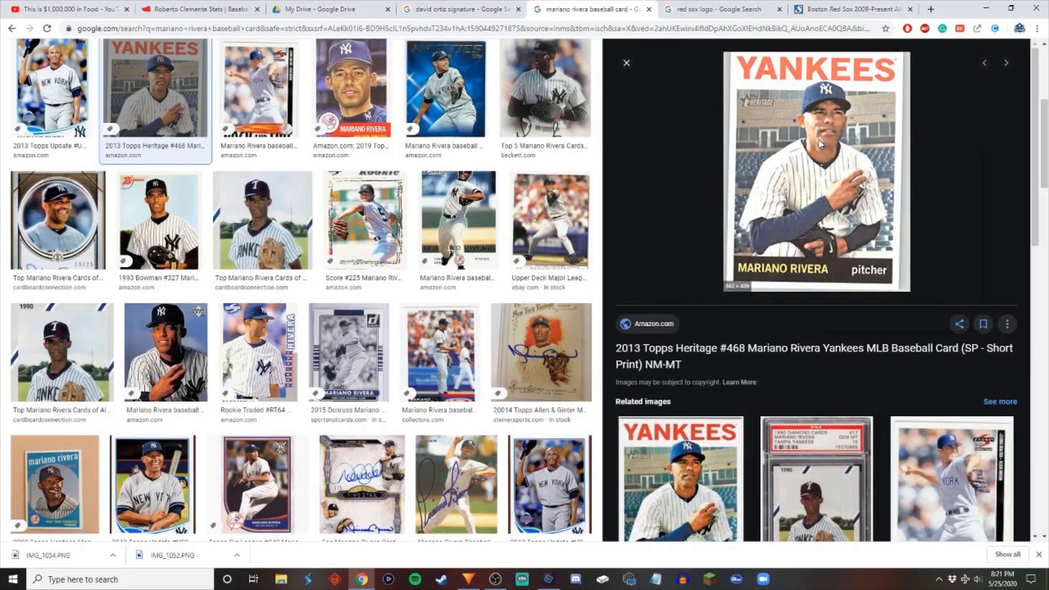
pyautogui.rightClick(820, 144)
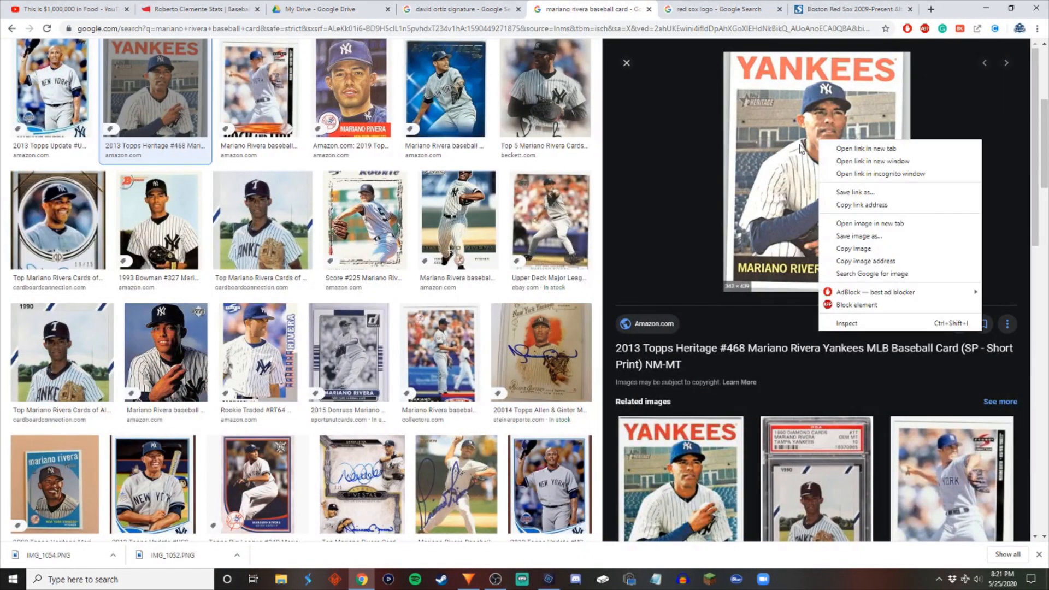
pyautogui.click(628, 62)
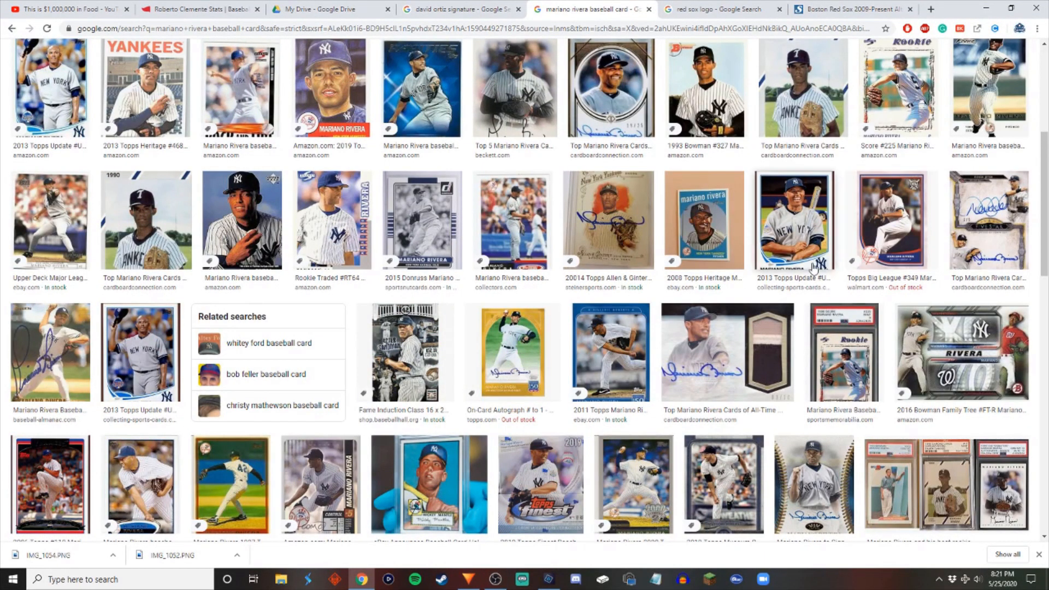
pyautogui.click(712, 216)
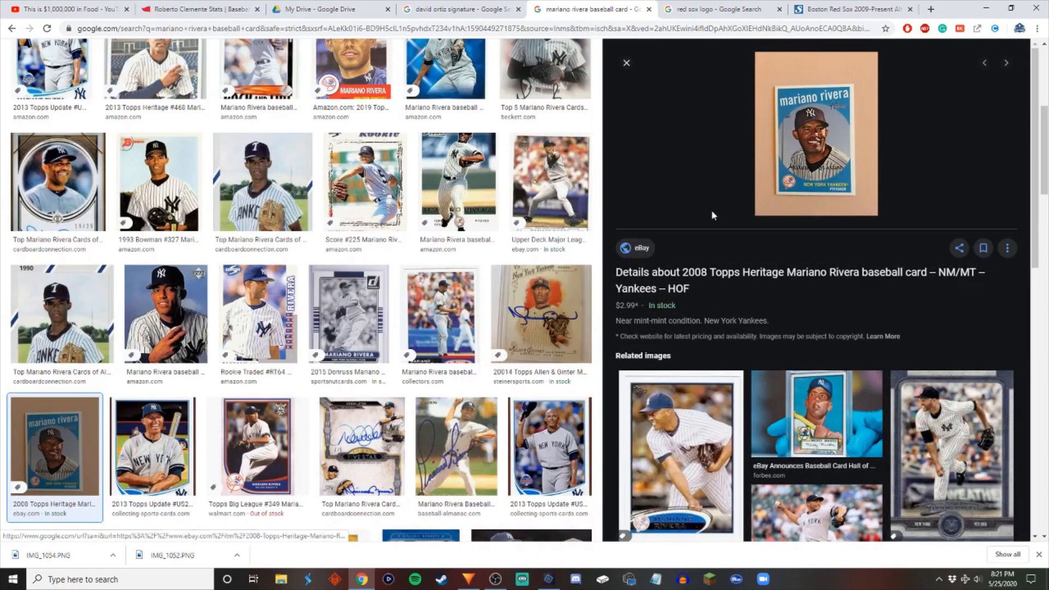
pyautogui.scroll(-3, 742, 215)
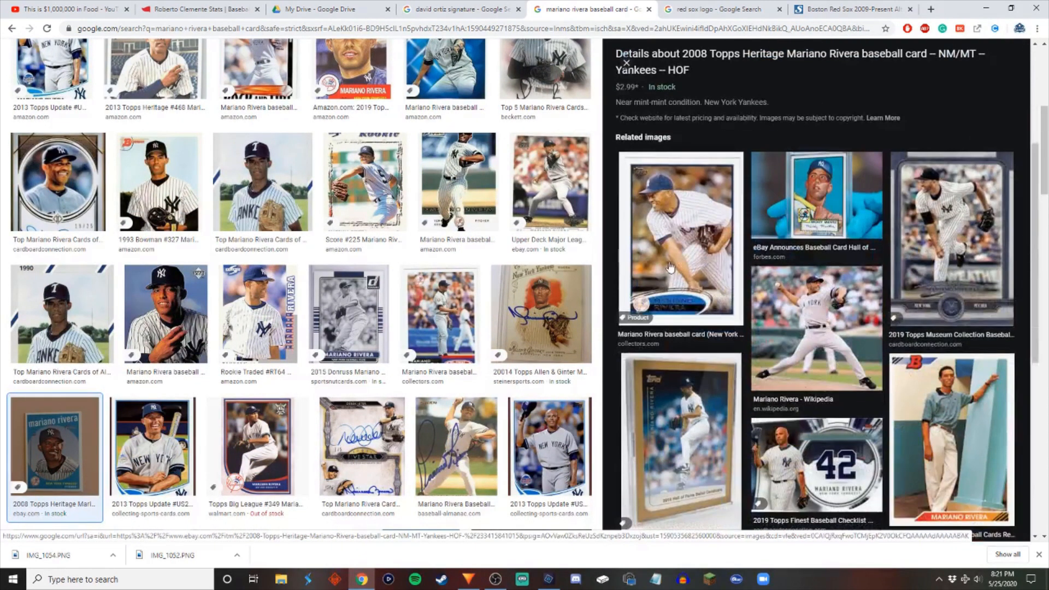
pyautogui.click(729, 221)
pyautogui.rightClick(793, 132)
pyautogui.click(829, 240)
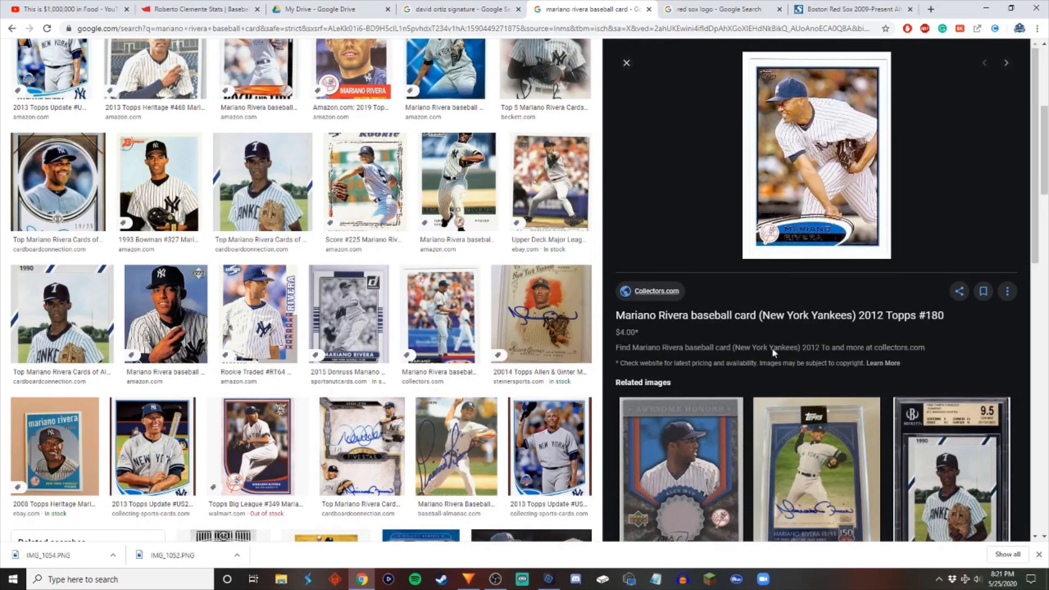
# Paste the Rivera card into the Photoshop Elements template, copy the picture inside its white border to a new layer, and delete the pasted original.
pyautogui.click(549, 580)
pyautogui.hotkey('ctrl', 'v')
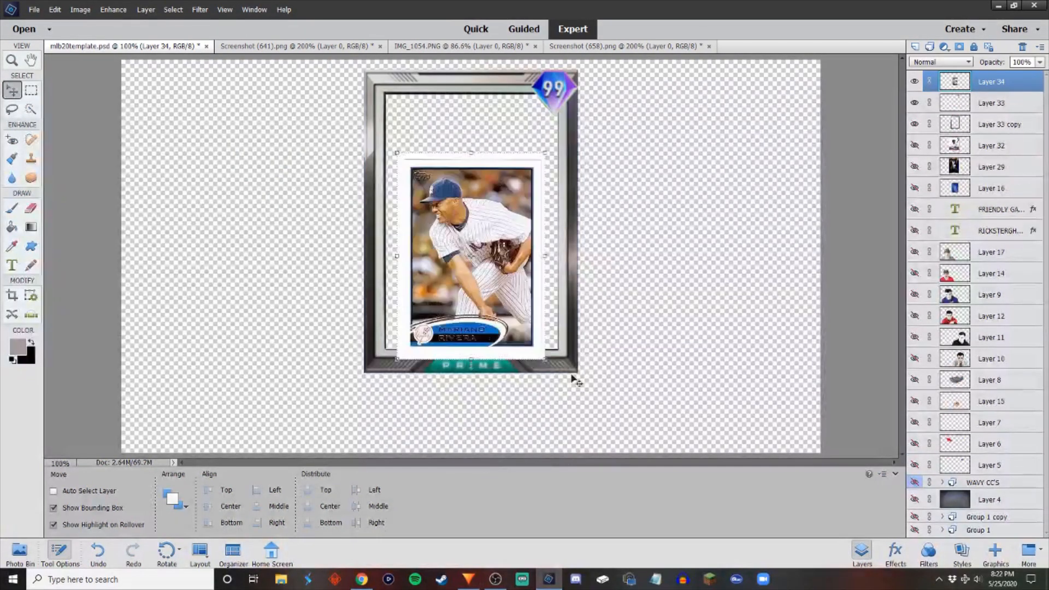
pyautogui.click(31, 90)
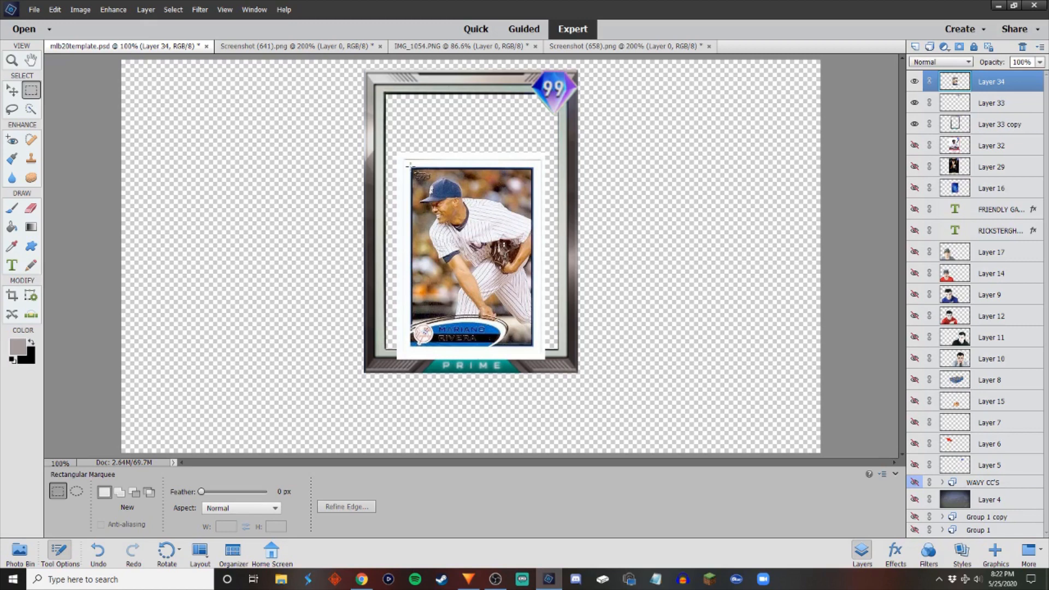
pyautogui.moveTo(411, 165); pyautogui.dragTo(533, 349)
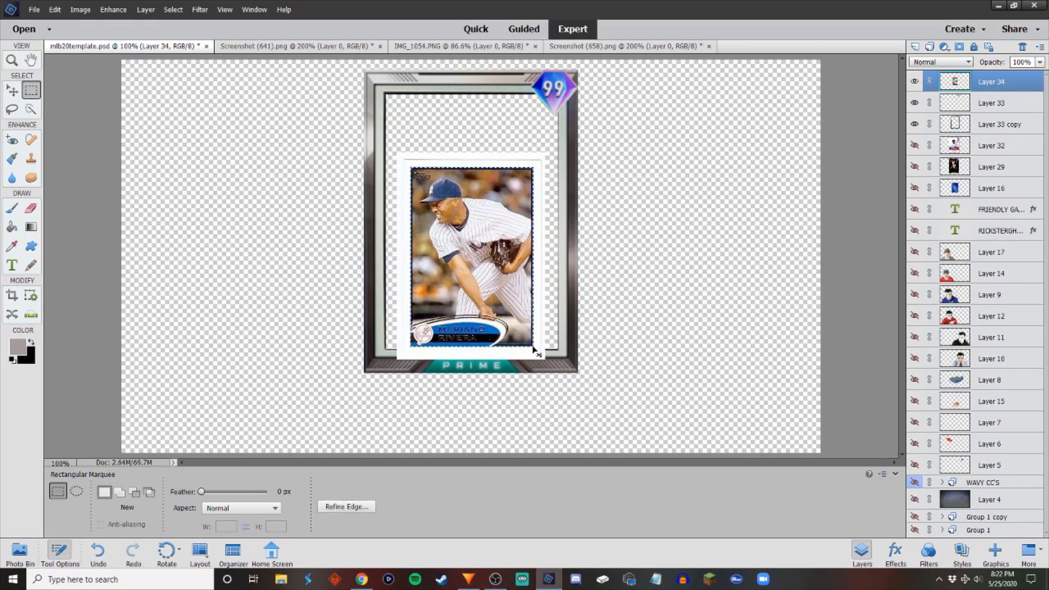
pyautogui.hotkey('ctrl', 'j')
pyautogui.click(983, 104)
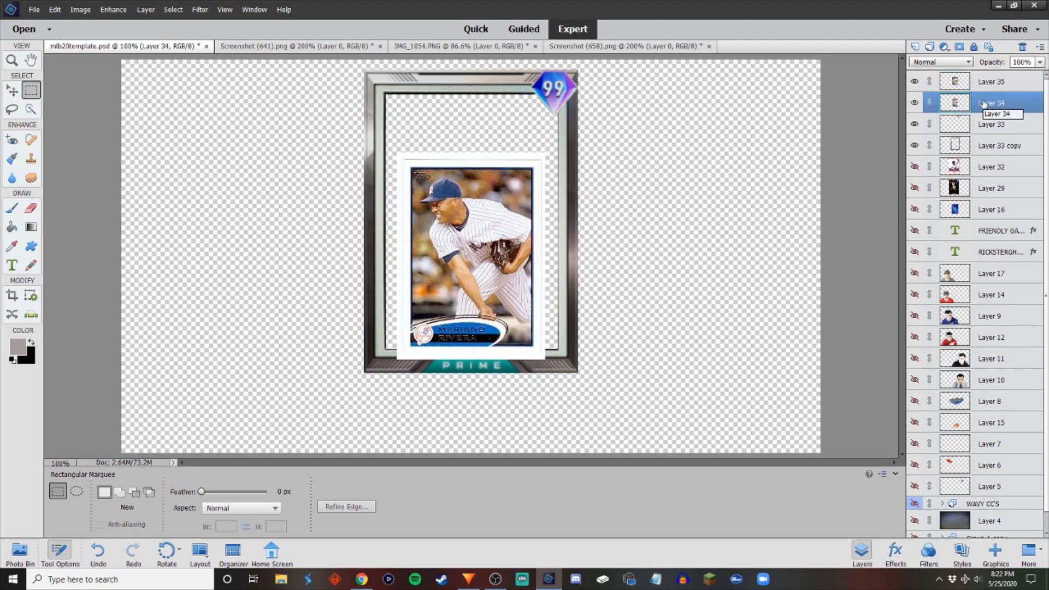
pyautogui.press('Delete')
pyautogui.click(501, 217)
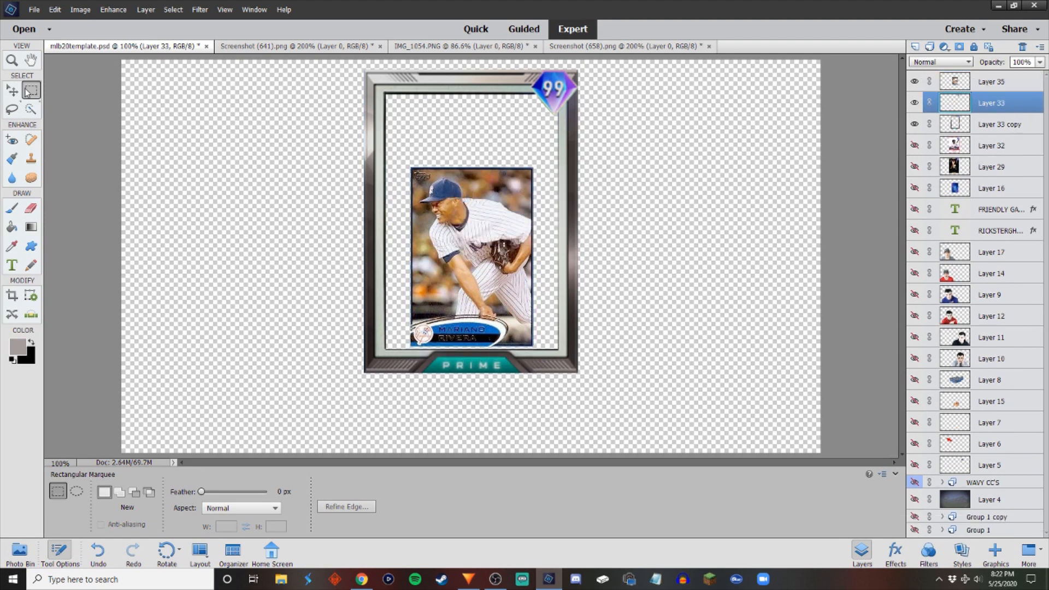
# Align the Rivera picture with the upper-left corner of the Prime frame's opening and scale it up to fill the opening.
pyautogui.press('v')
pyautogui.moveTo(450, 233); pyautogui.dragTo(426, 156)
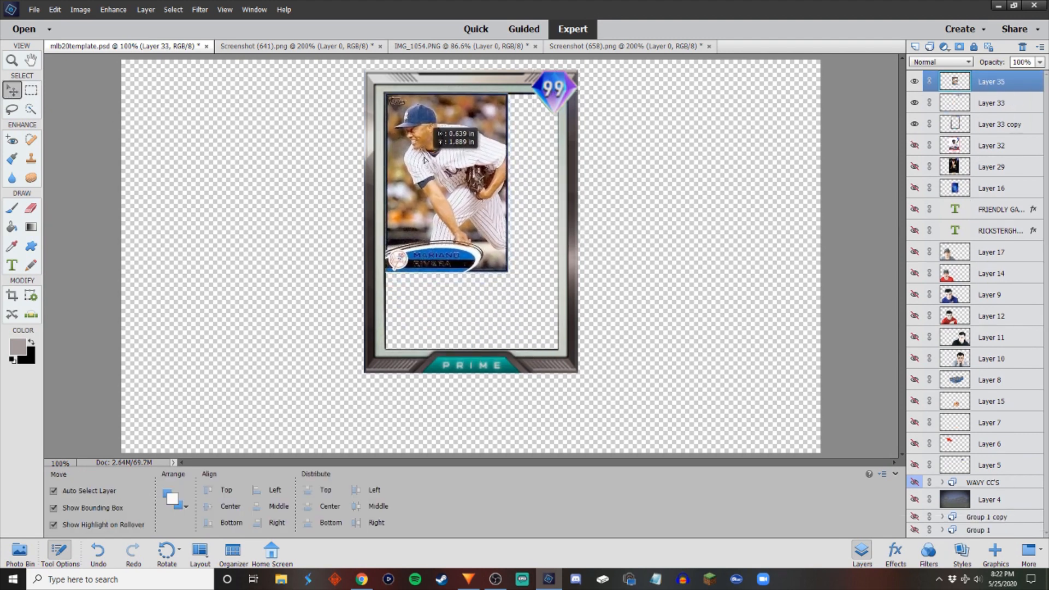
pyautogui.click(506, 272)
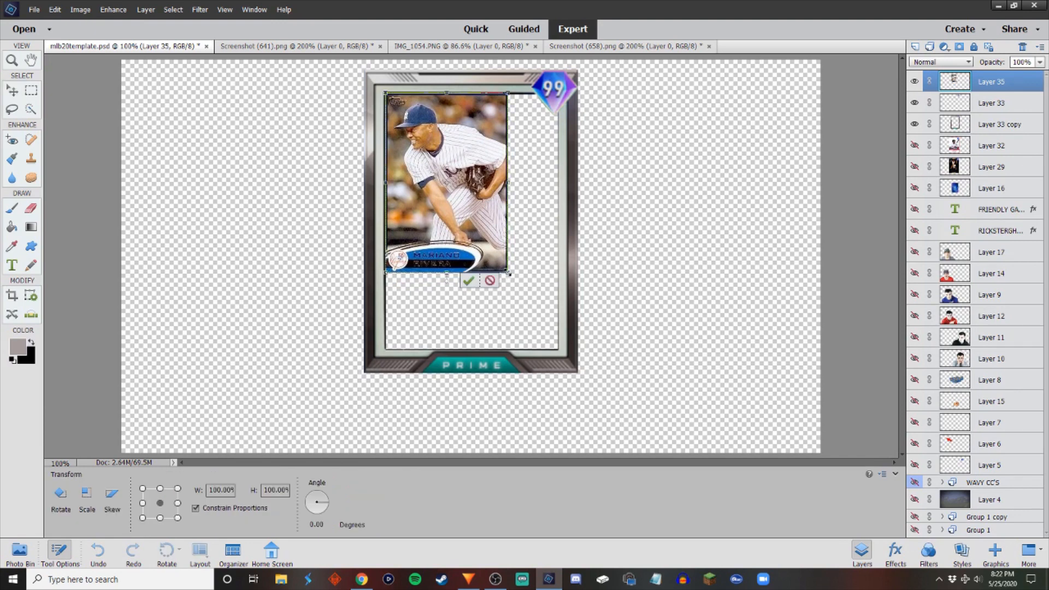
pyautogui.moveTo(505, 272); pyautogui.dragTo(559, 354)
pyautogui.click(523, 359)
pyautogui.click(643, 290)
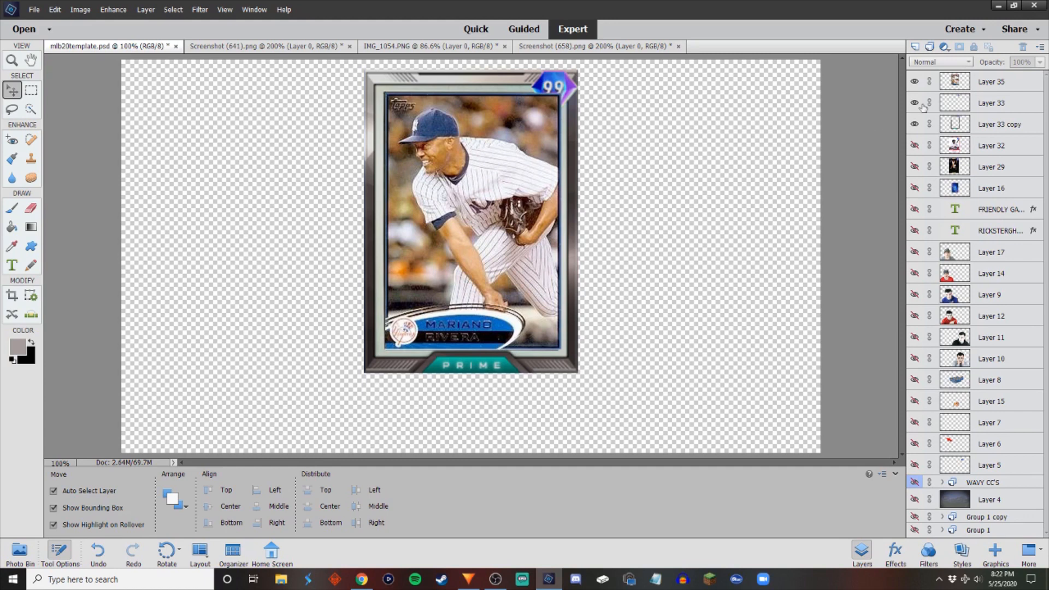
# Place the Rivera picture layer below both frame layers and merge the three layers into one card.
pyautogui.moveTo(987, 86); pyautogui.dragTo(988, 135)
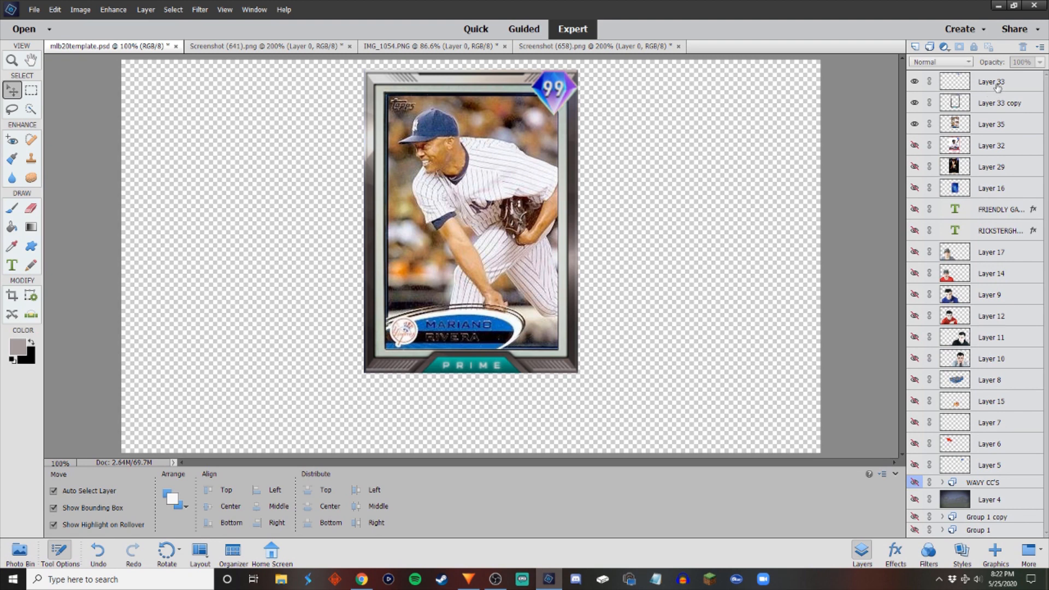
pyautogui.click(1010, 83)
pyautogui.keyDown('shift'); pyautogui.click(995, 125); pyautogui.keyUp('shift')
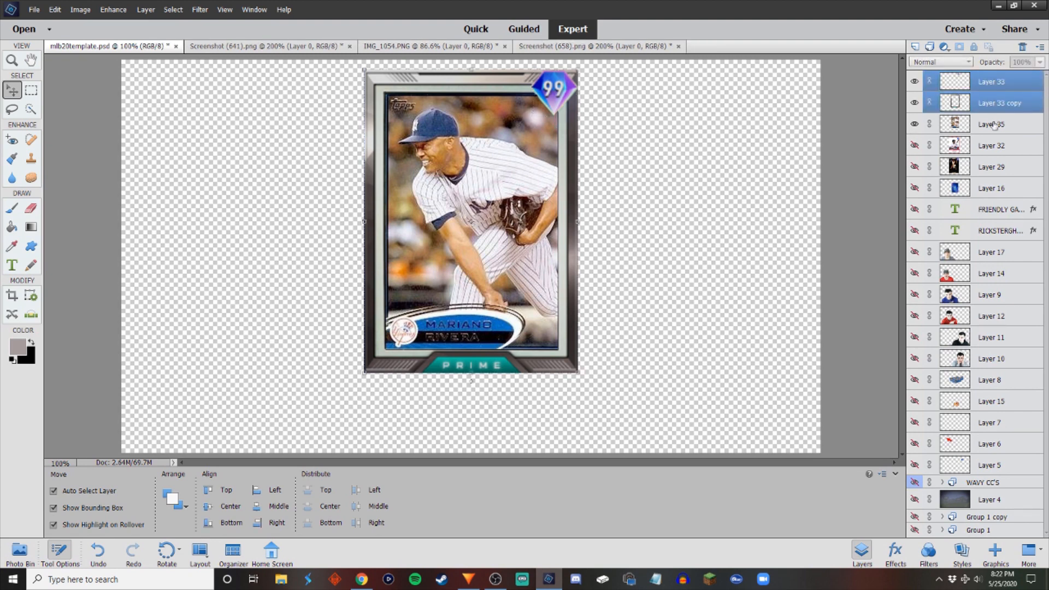
pyautogui.rightClick(995, 125)
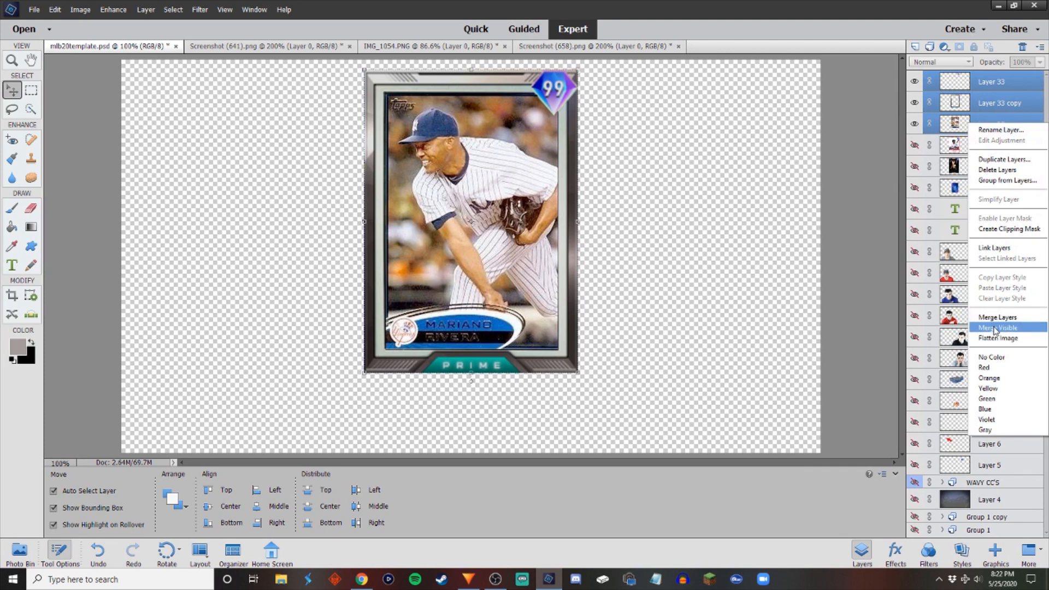
pyautogui.click(997, 318)
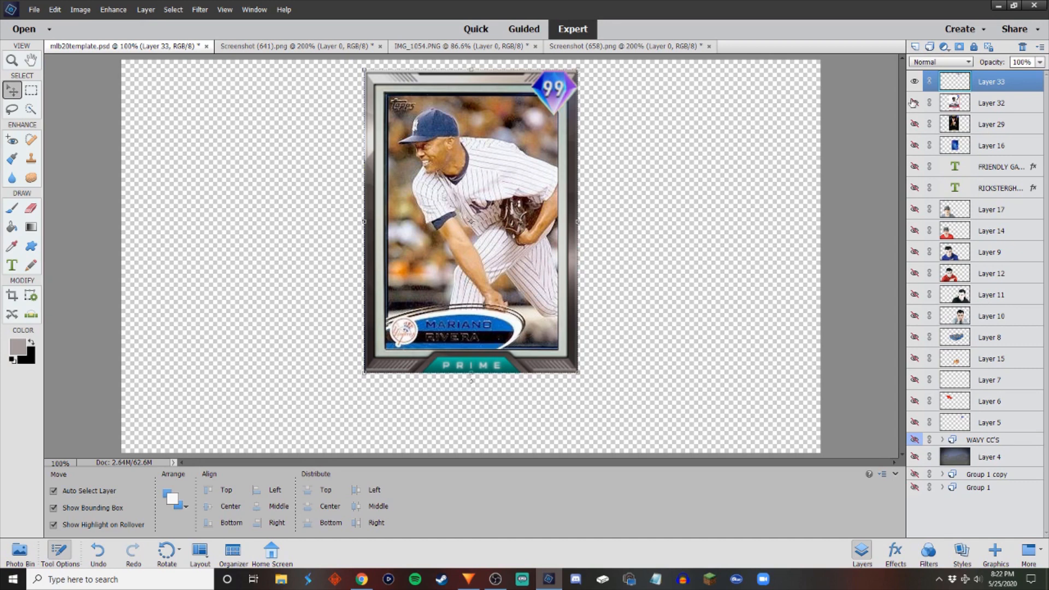
# Show the David Ortiz and Roberto Clemente card layers and move the Rivera card to the right of them.
pyautogui.click(914, 102)
pyautogui.click(914, 124)
pyautogui.moveTo(457, 185); pyautogui.dragTo(653, 197)
# Scale the David Ortiz card to about 86% so it matches the Rivera card's height and sits directly beside it.
pyautogui.click(436, 205)
pyautogui.hotkey('ctrl', 't')
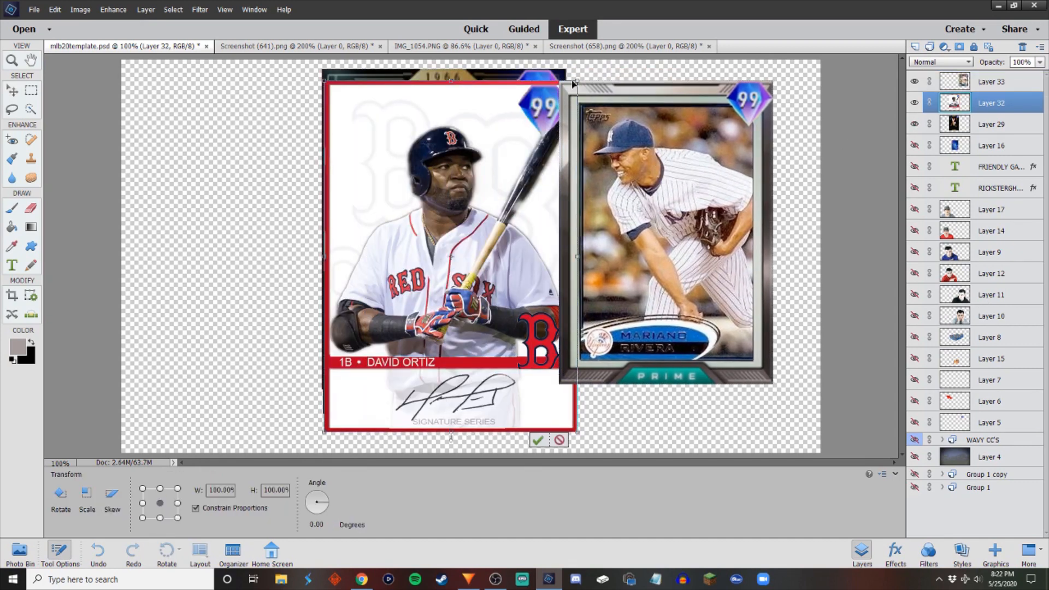
pyautogui.moveTo(577, 81); pyautogui.dragTo(511, 182)
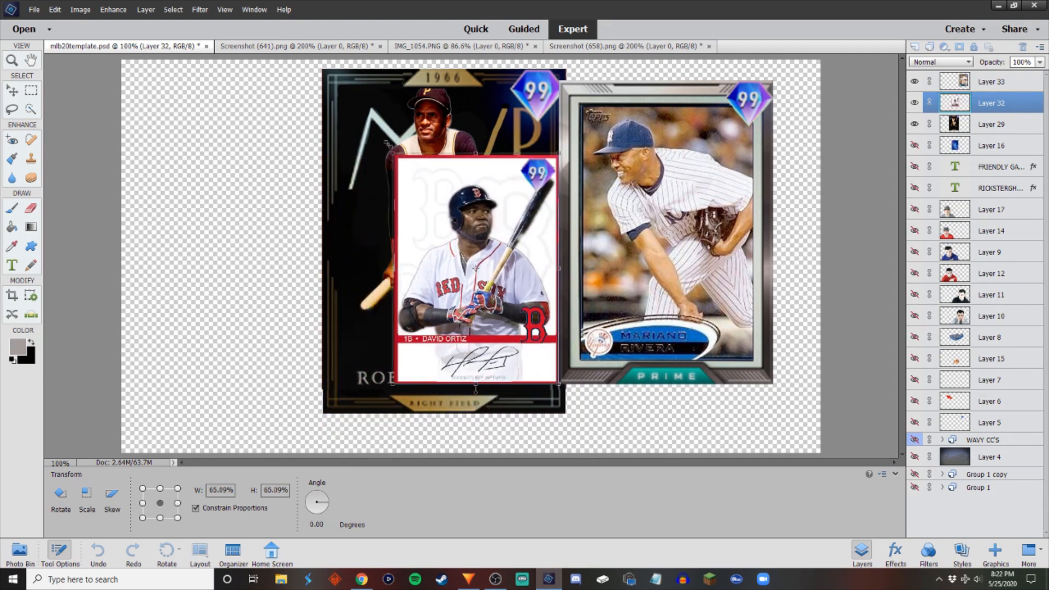
pyautogui.moveTo(395, 158); pyautogui.dragTo(353, 71)
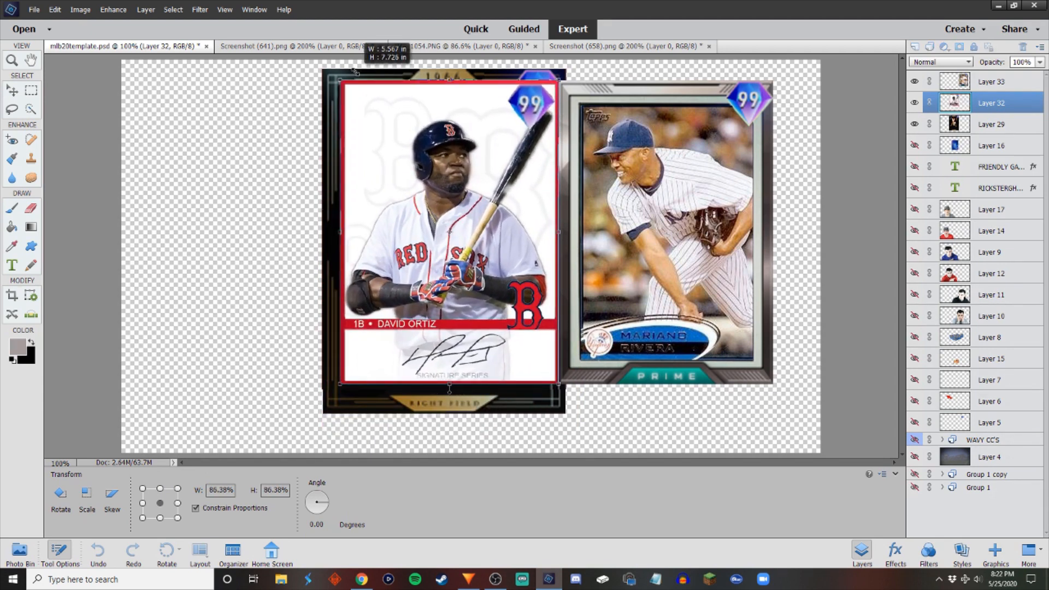
pyautogui.press('Return')
pyautogui.click(511, 403)
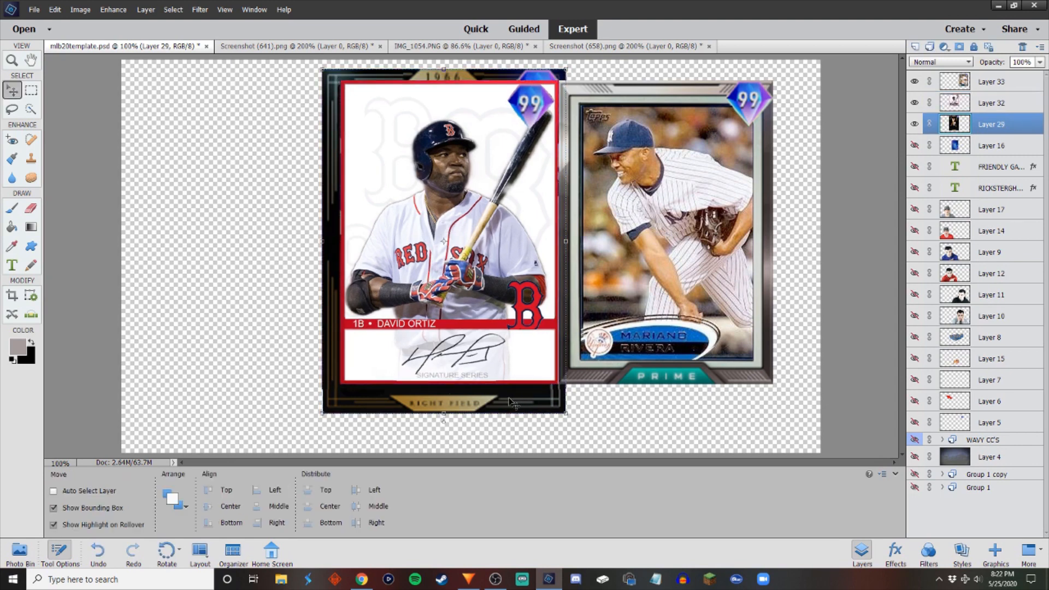
pyautogui.hotkey('ctrl', 't')
pyautogui.moveTo(322, 70); pyautogui.dragTo(331, 78)
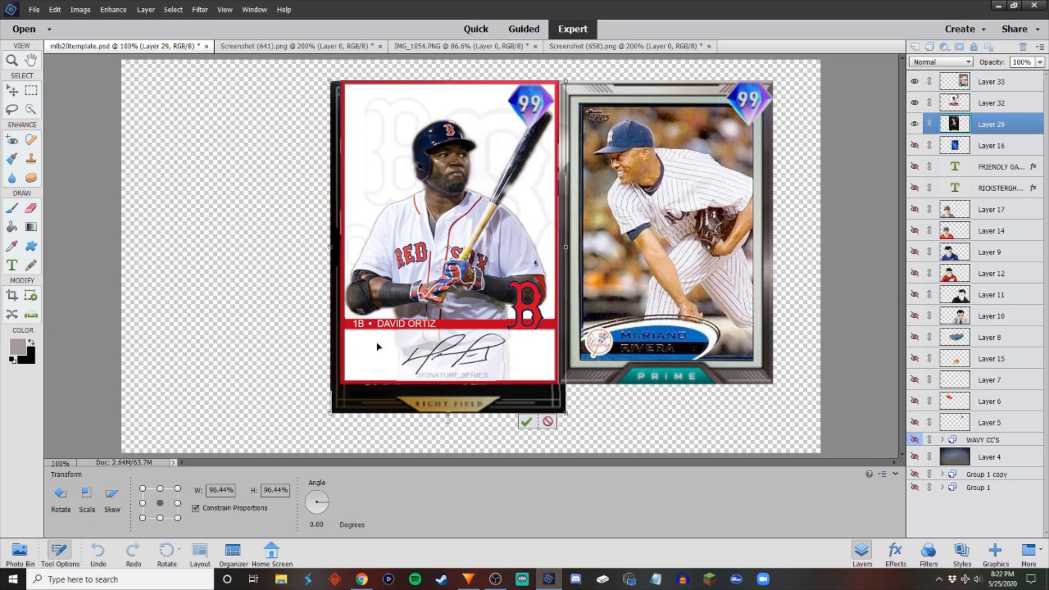
pyautogui.moveTo(332, 414); pyautogui.dragTo(352, 421)
pyautogui.click(547, 430)
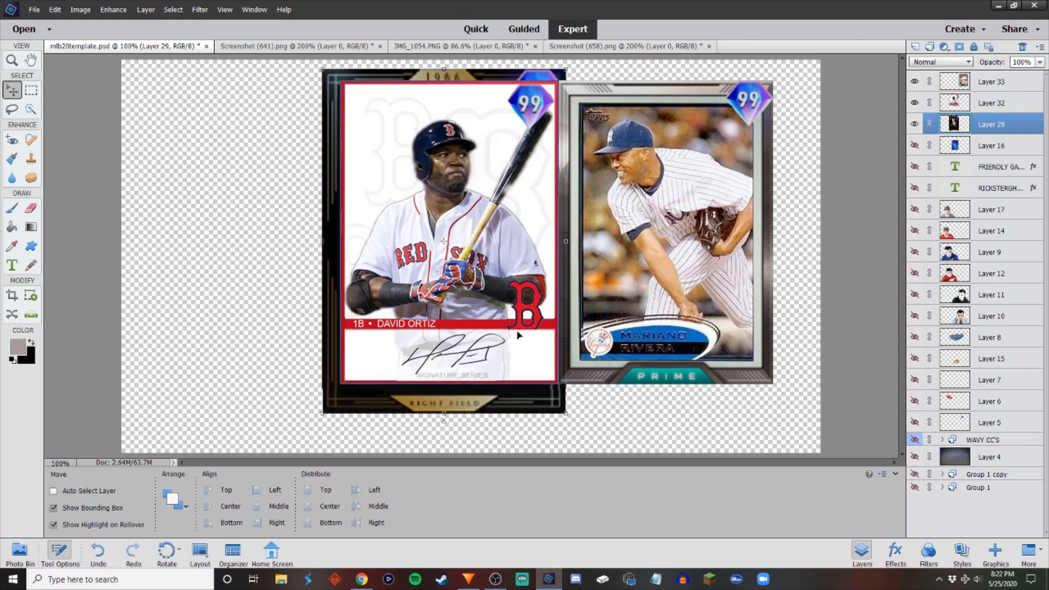
# Scale the Roberto Clemente card to 87.53% and place it directly left of the Ortiz card at matching height.
pyautogui.hotkey('ctrl', 't')
pyautogui.moveTo(322, 70); pyautogui.dragTo(330, 80)
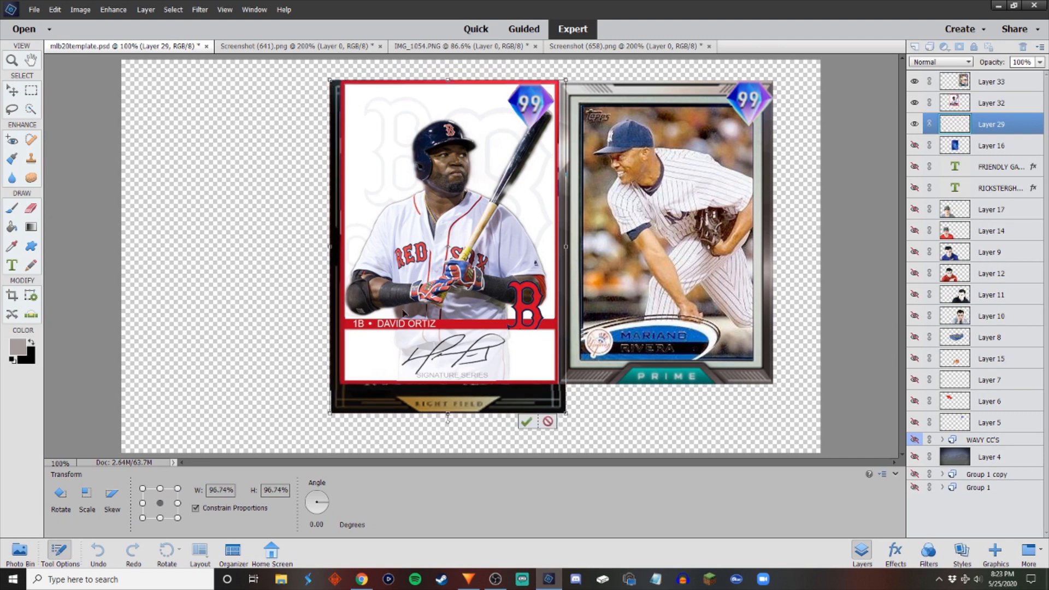
pyautogui.moveTo(330, 415); pyautogui.dragTo(351, 382)
pyautogui.moveTo(418, 302); pyautogui.dragTo(207, 289)
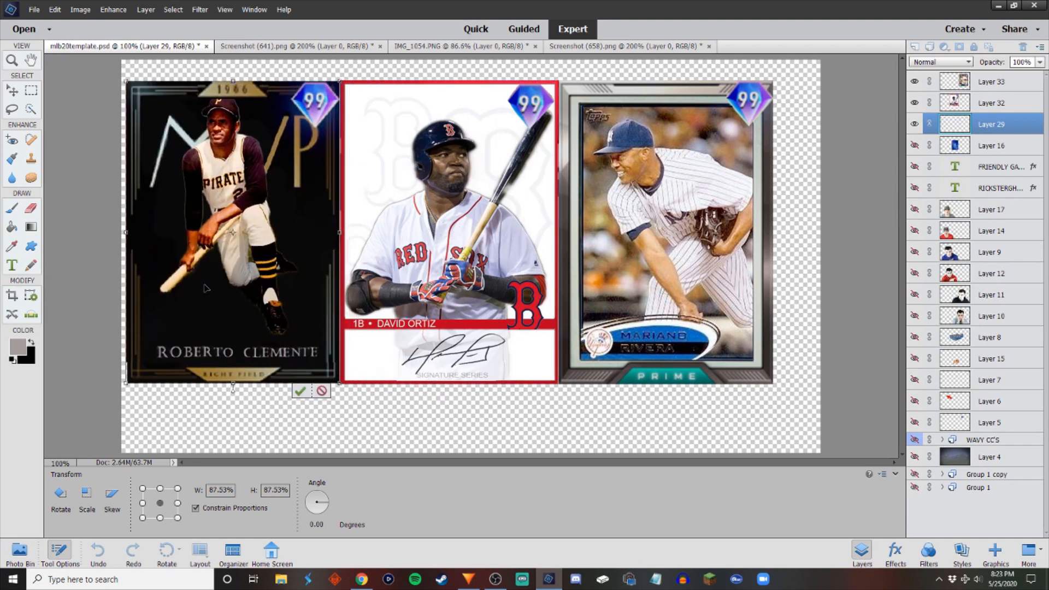
pyautogui.click(303, 395)
pyautogui.click(708, 425)
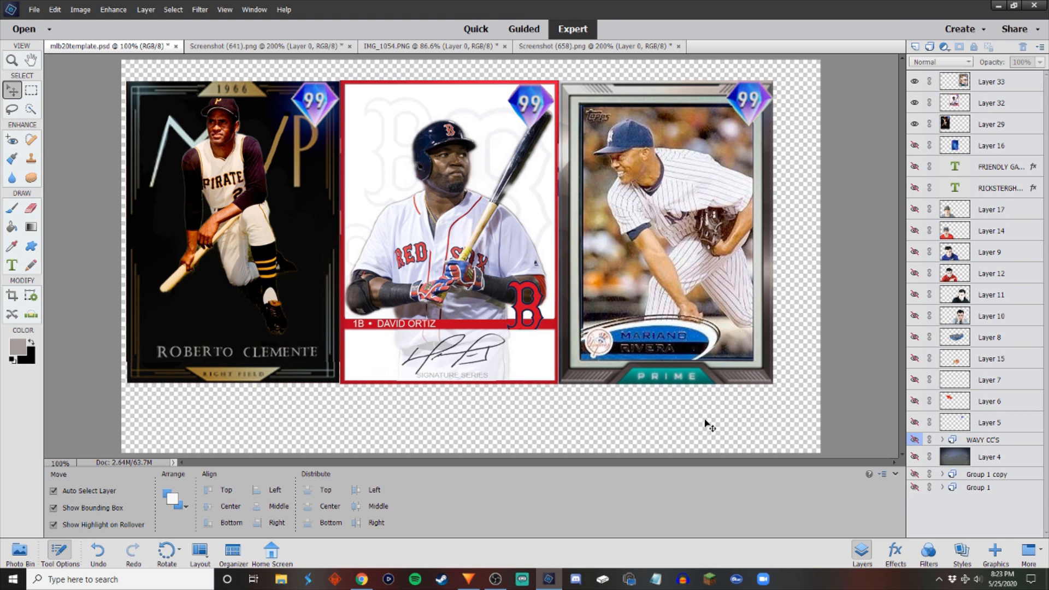
pyautogui.press('ctrl')
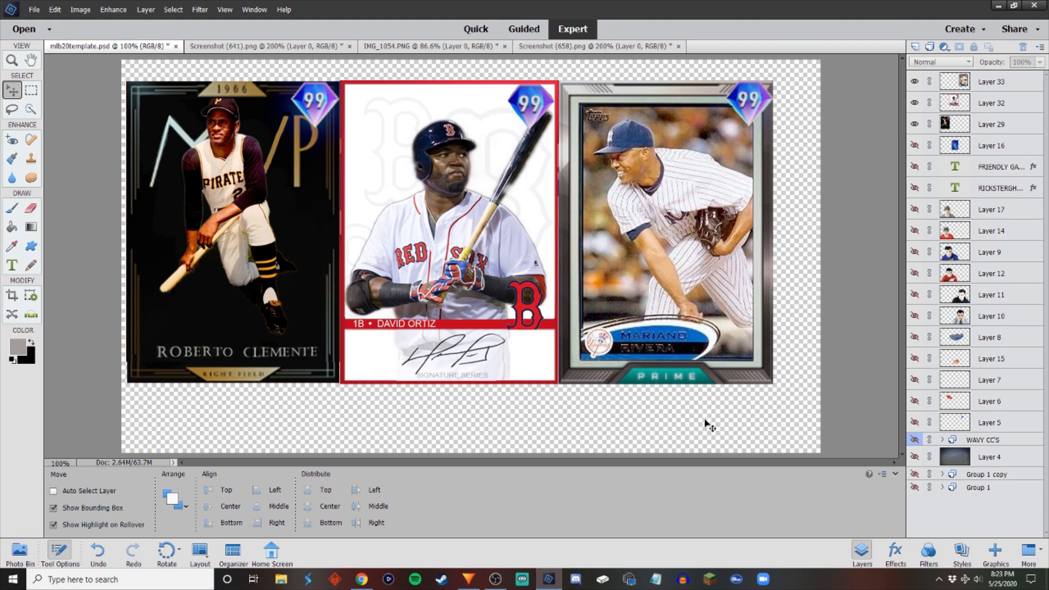